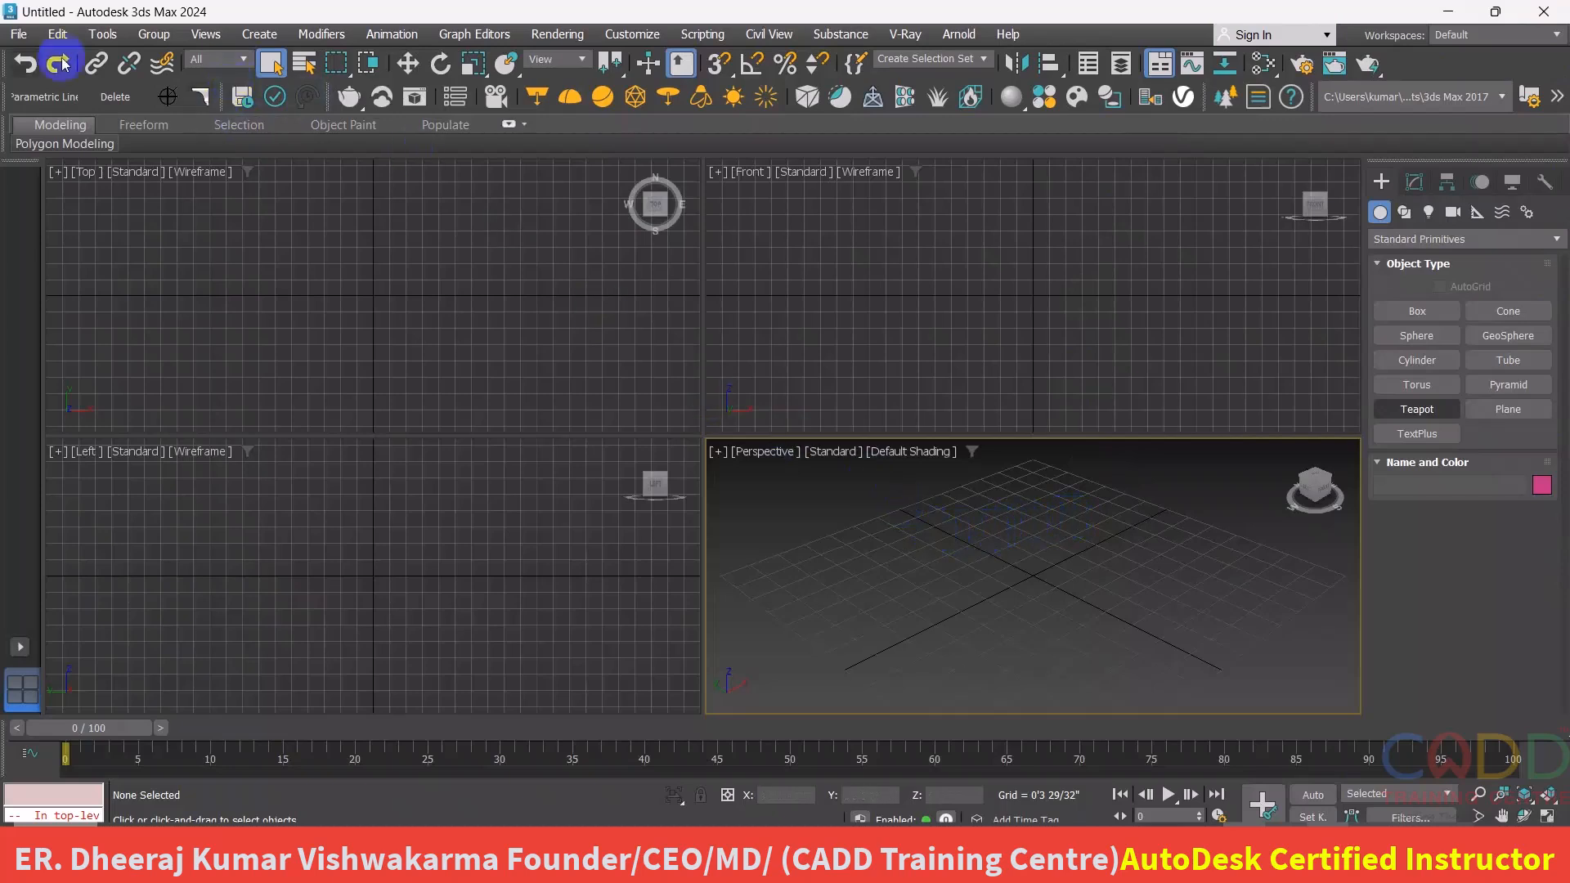
- Open the recent scene VRayMtl_Diffuse_Reflection_BRDF.max and accept the obsolete file notice
click(18, 35)
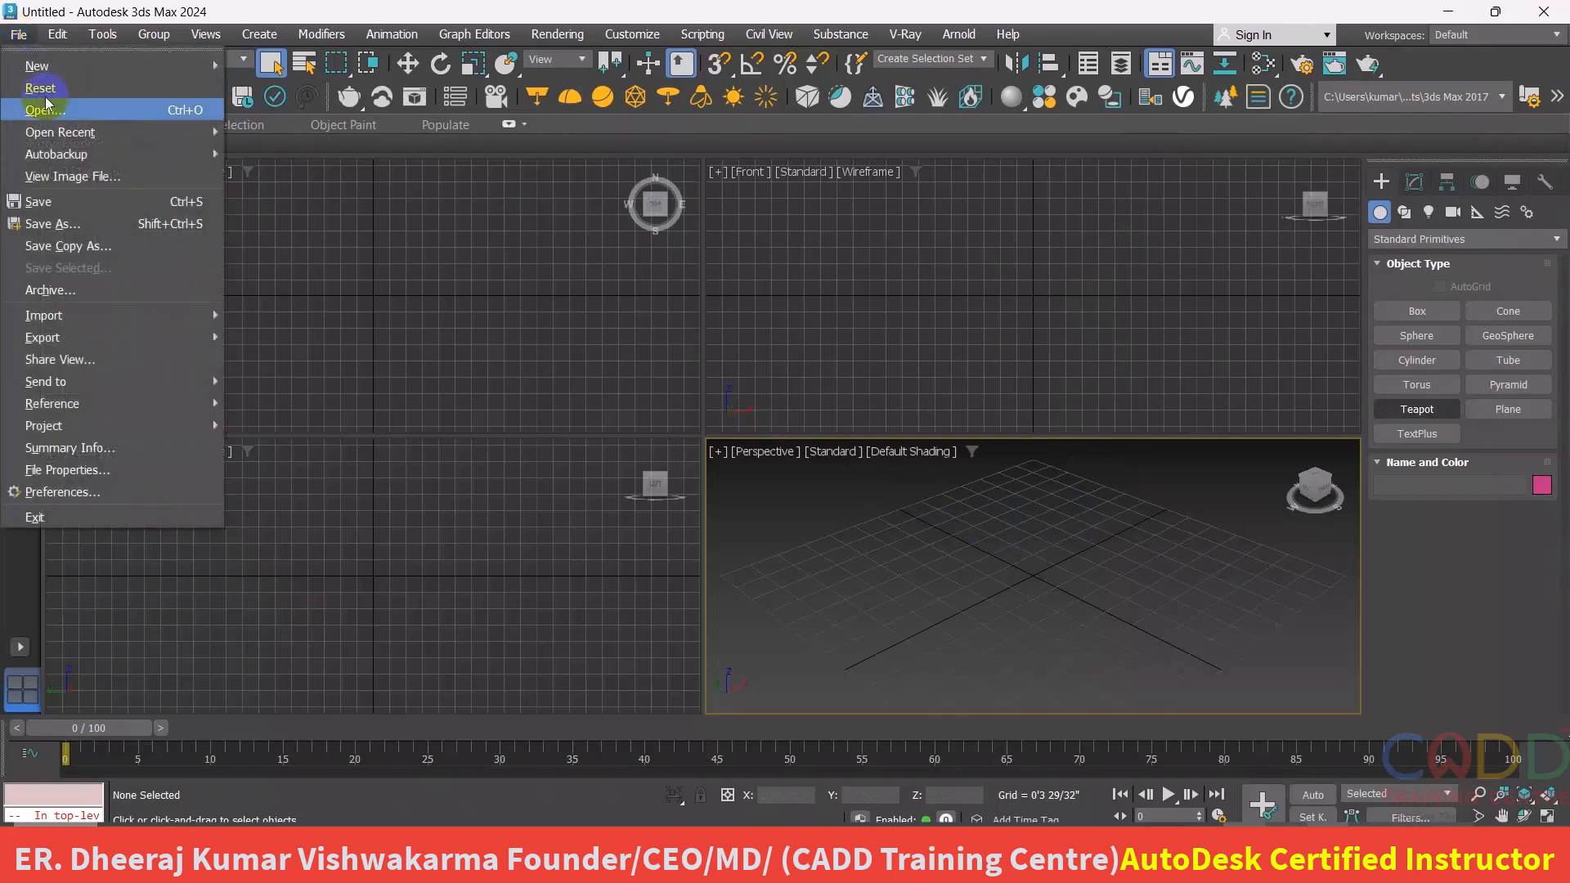
mouse_move(61, 132)
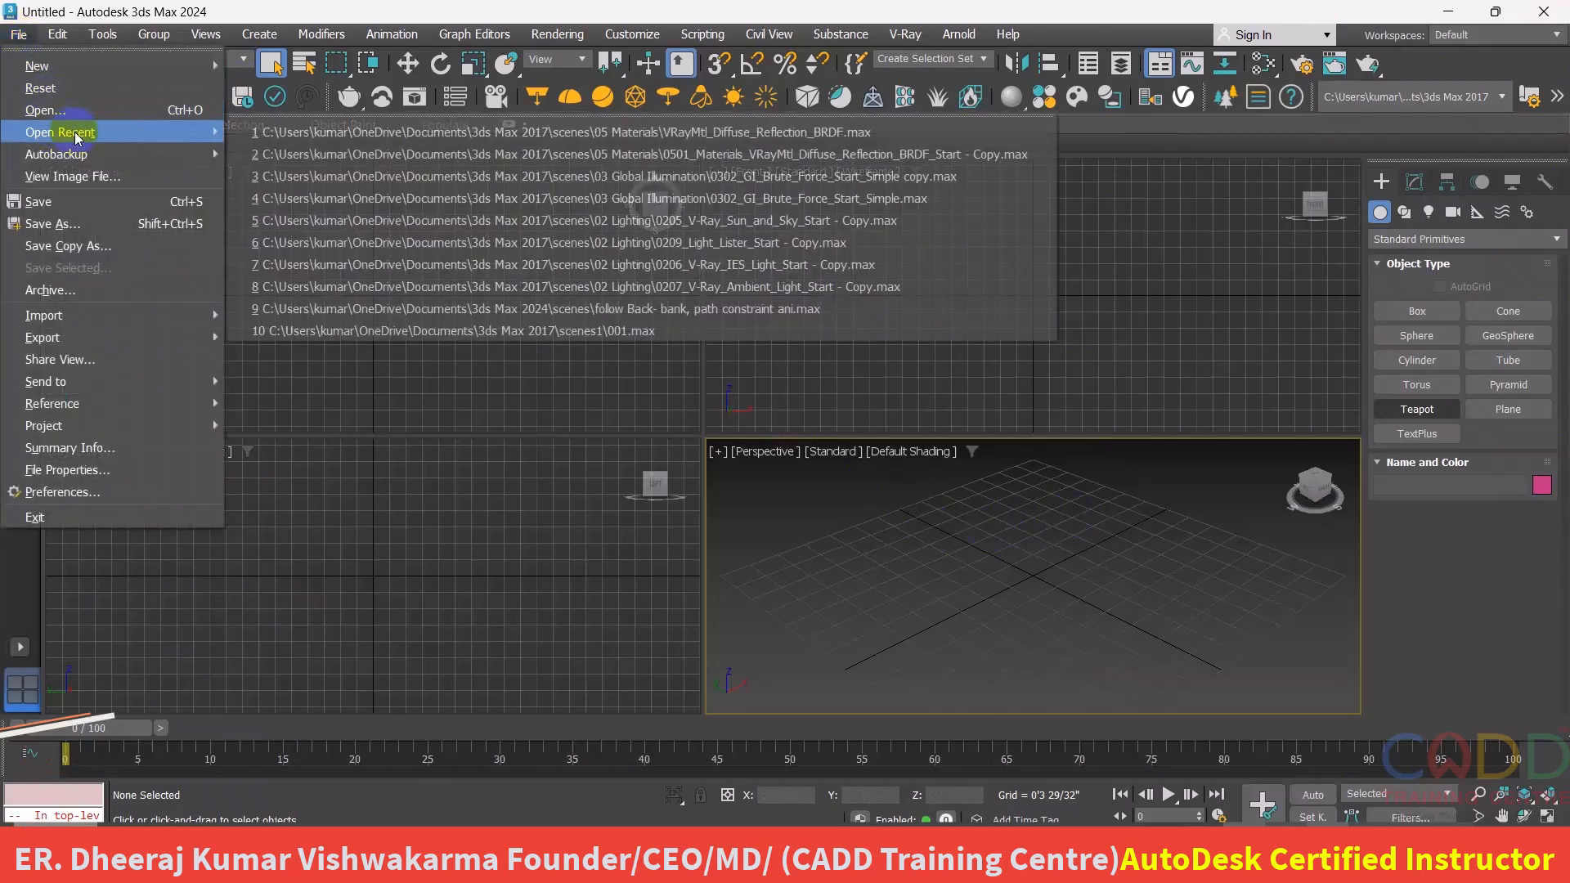
click(361, 134)
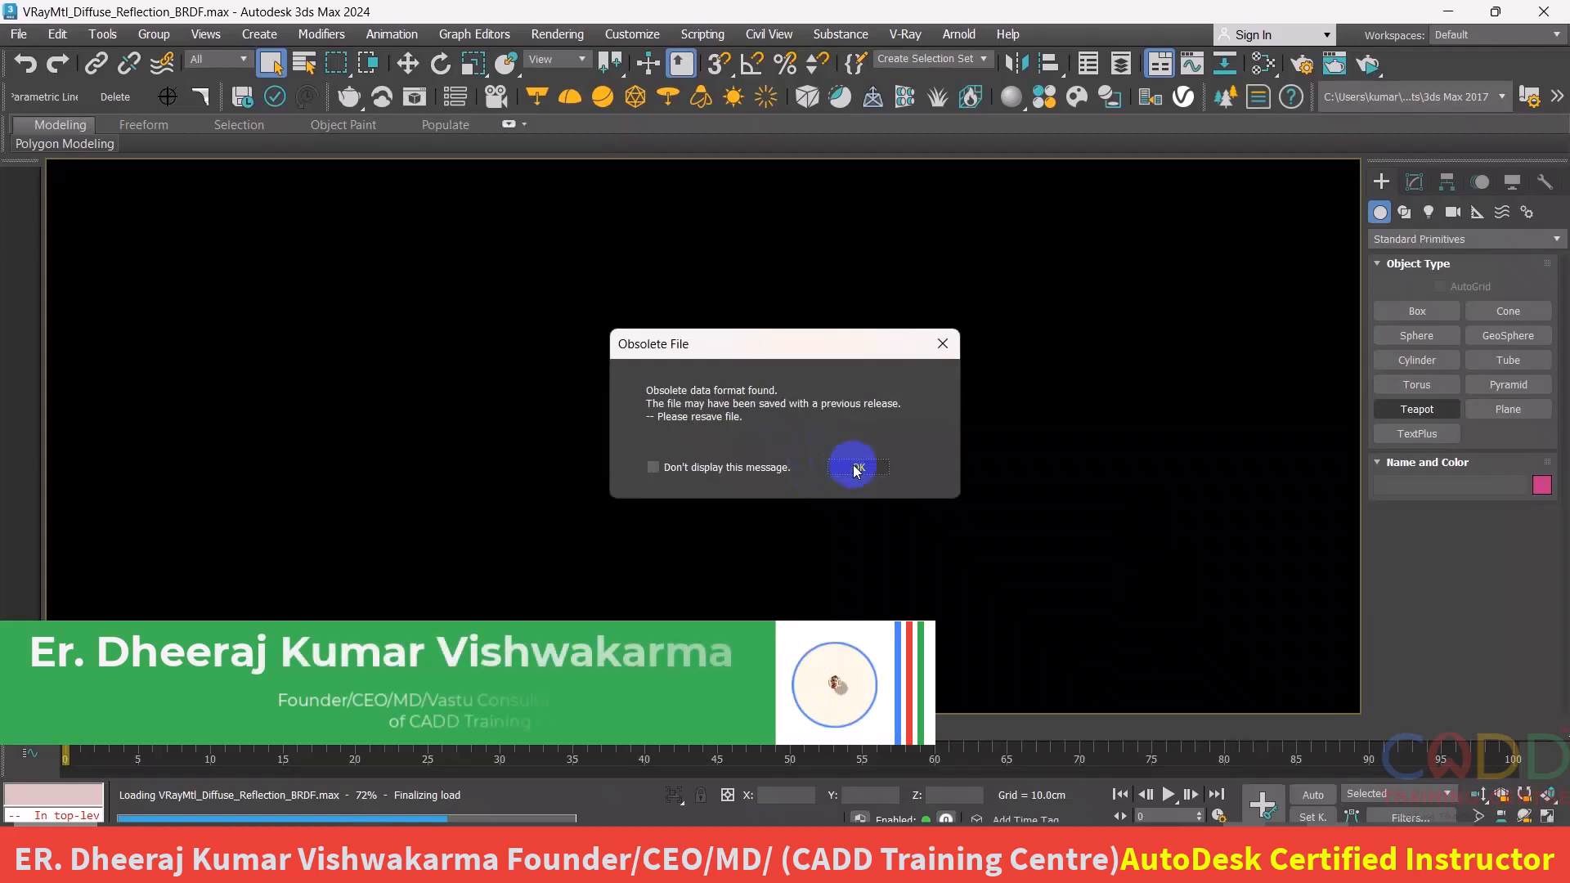
click(851, 468)
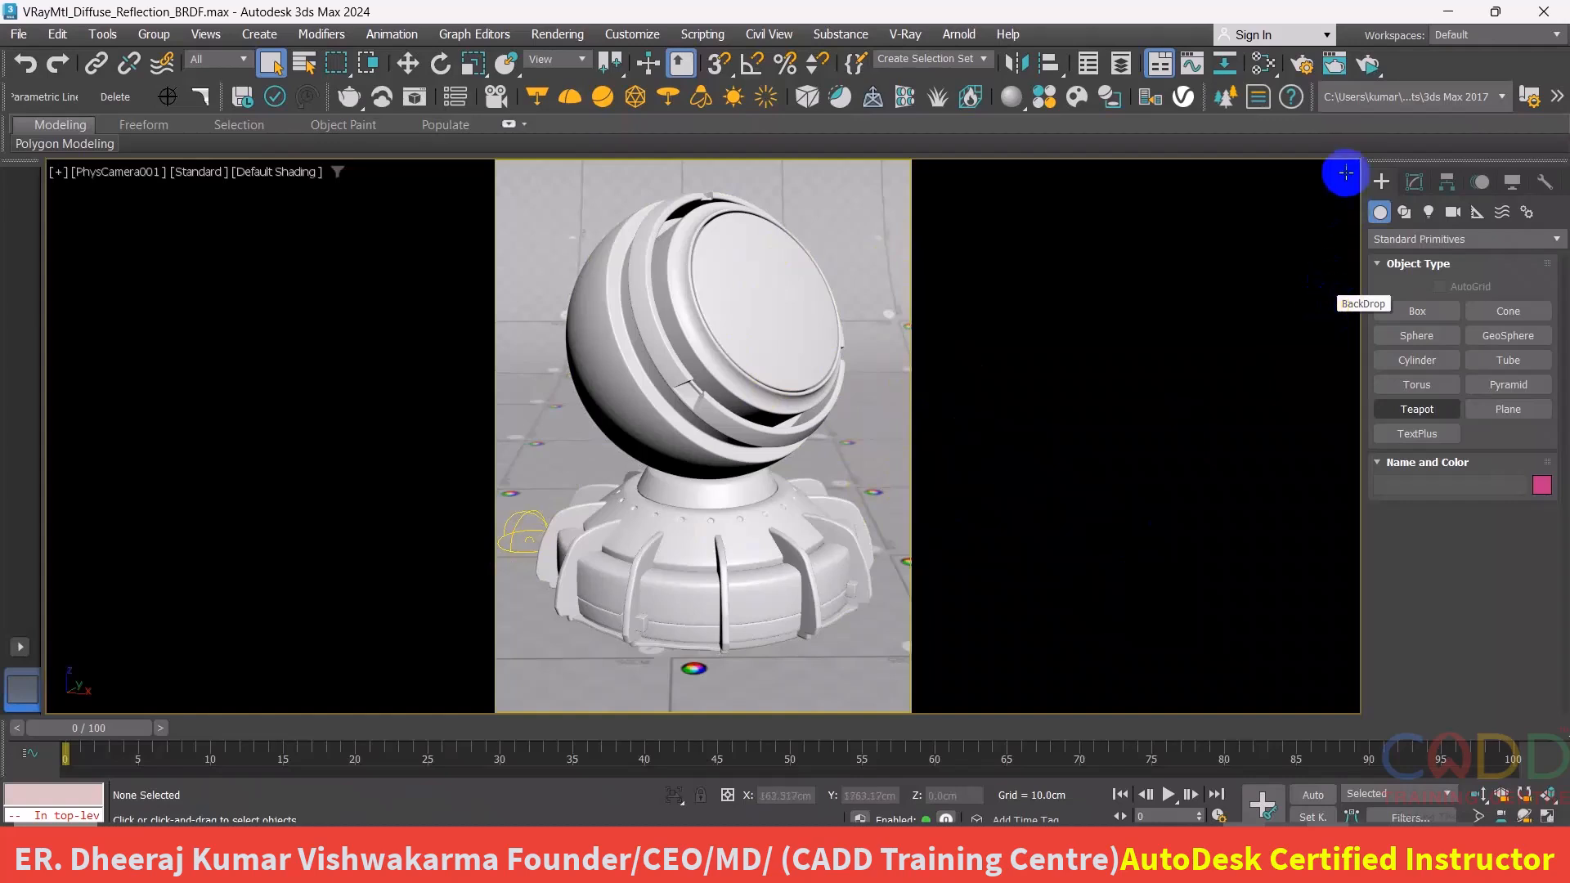
- Open the Slate Material Editor, display its Material/Map Browser and widen the editor window
click(1260, 65)
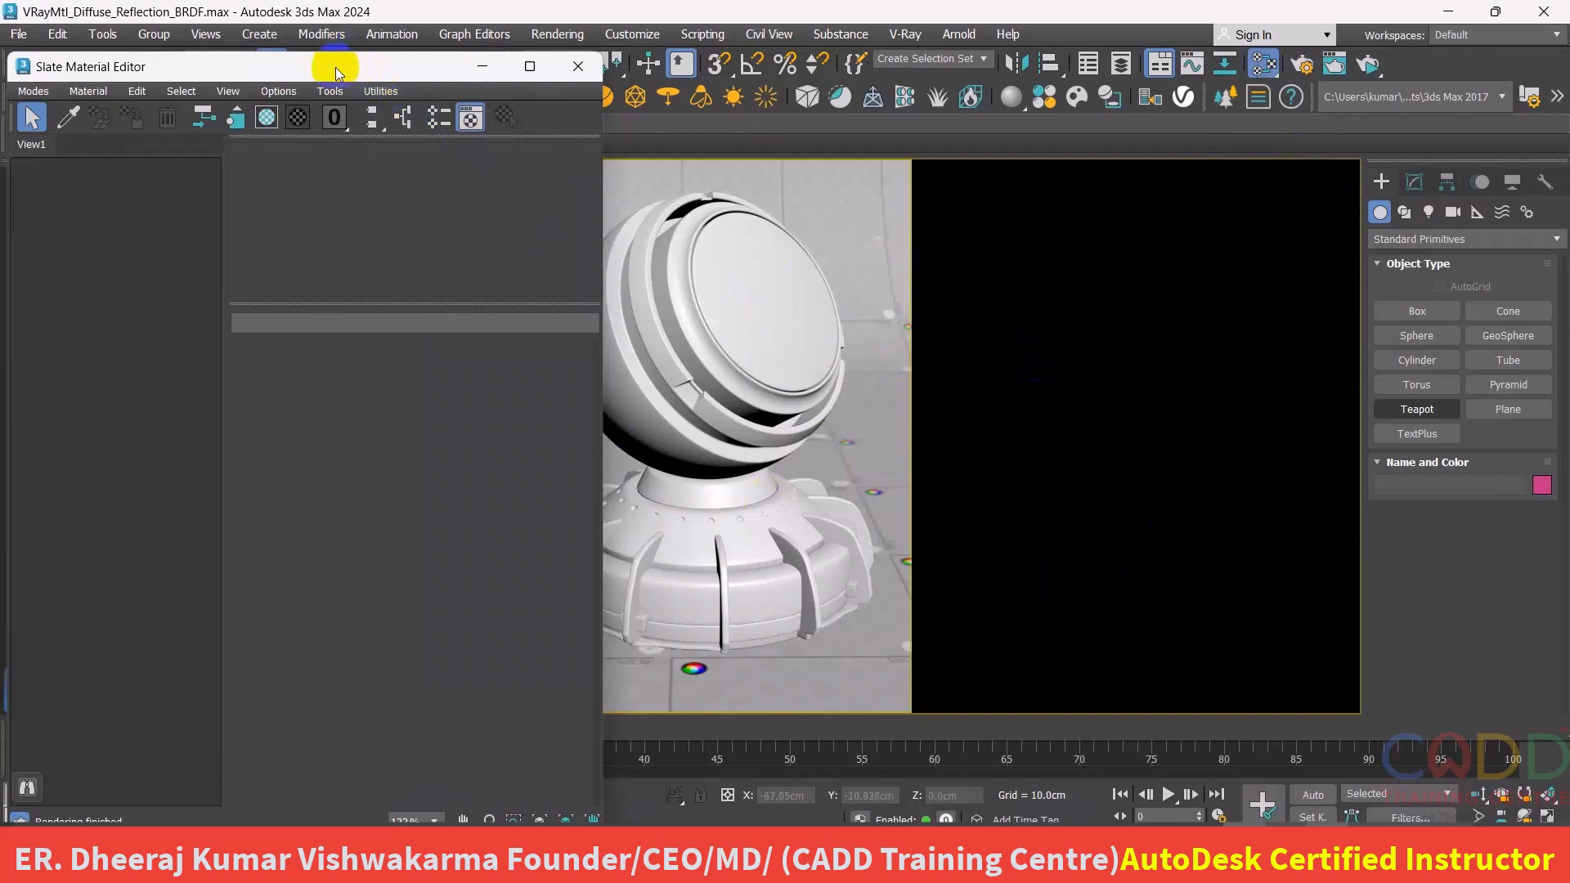
drag(335, 72, 358, 33)
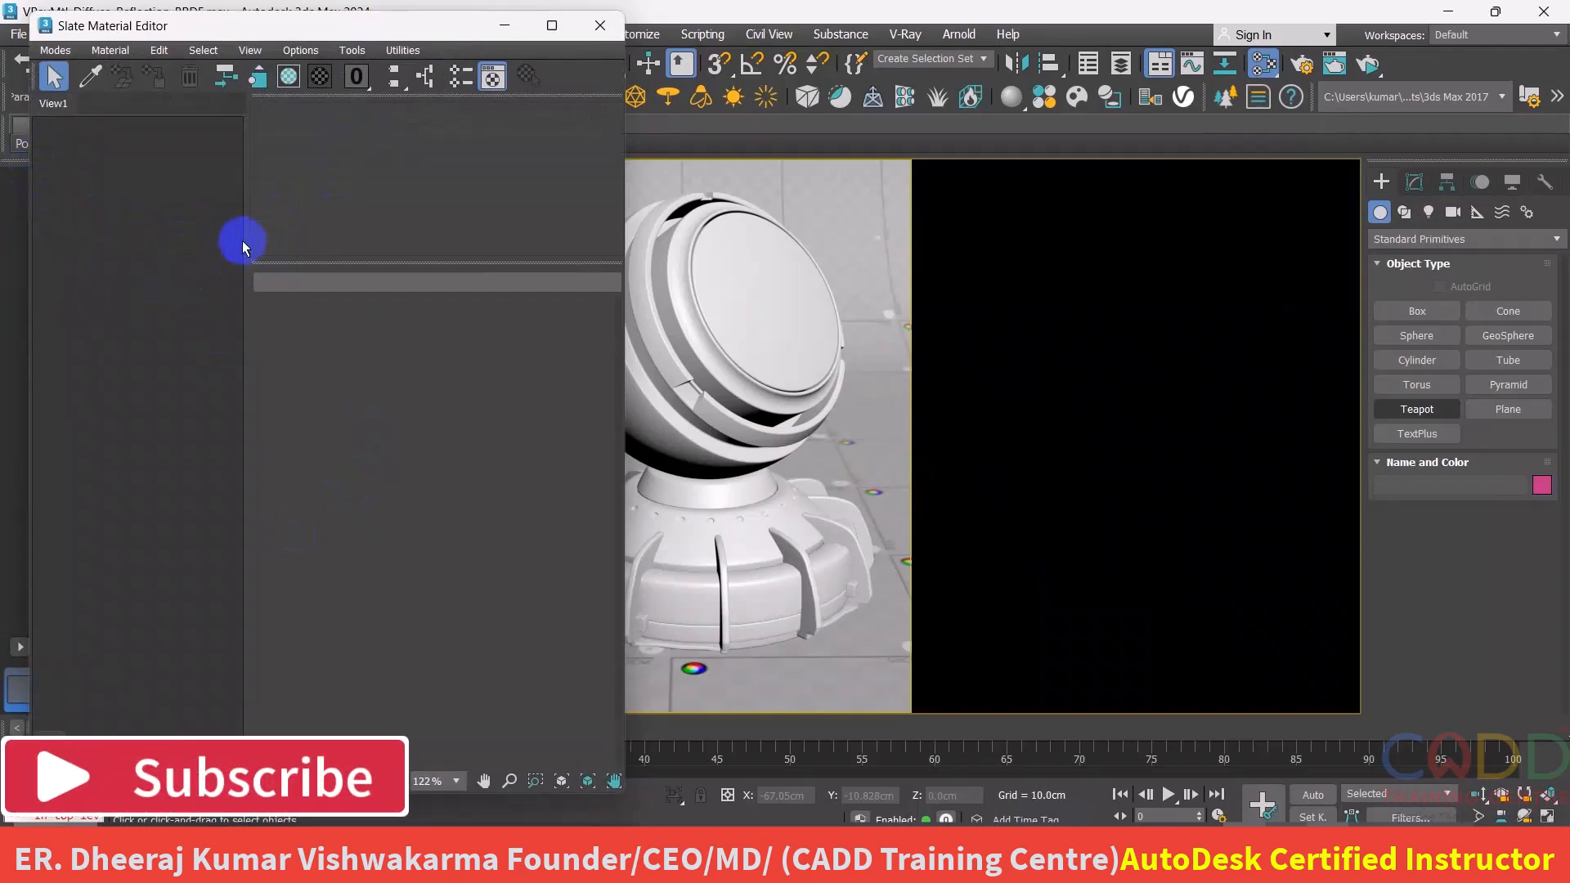
right_click(140, 228)
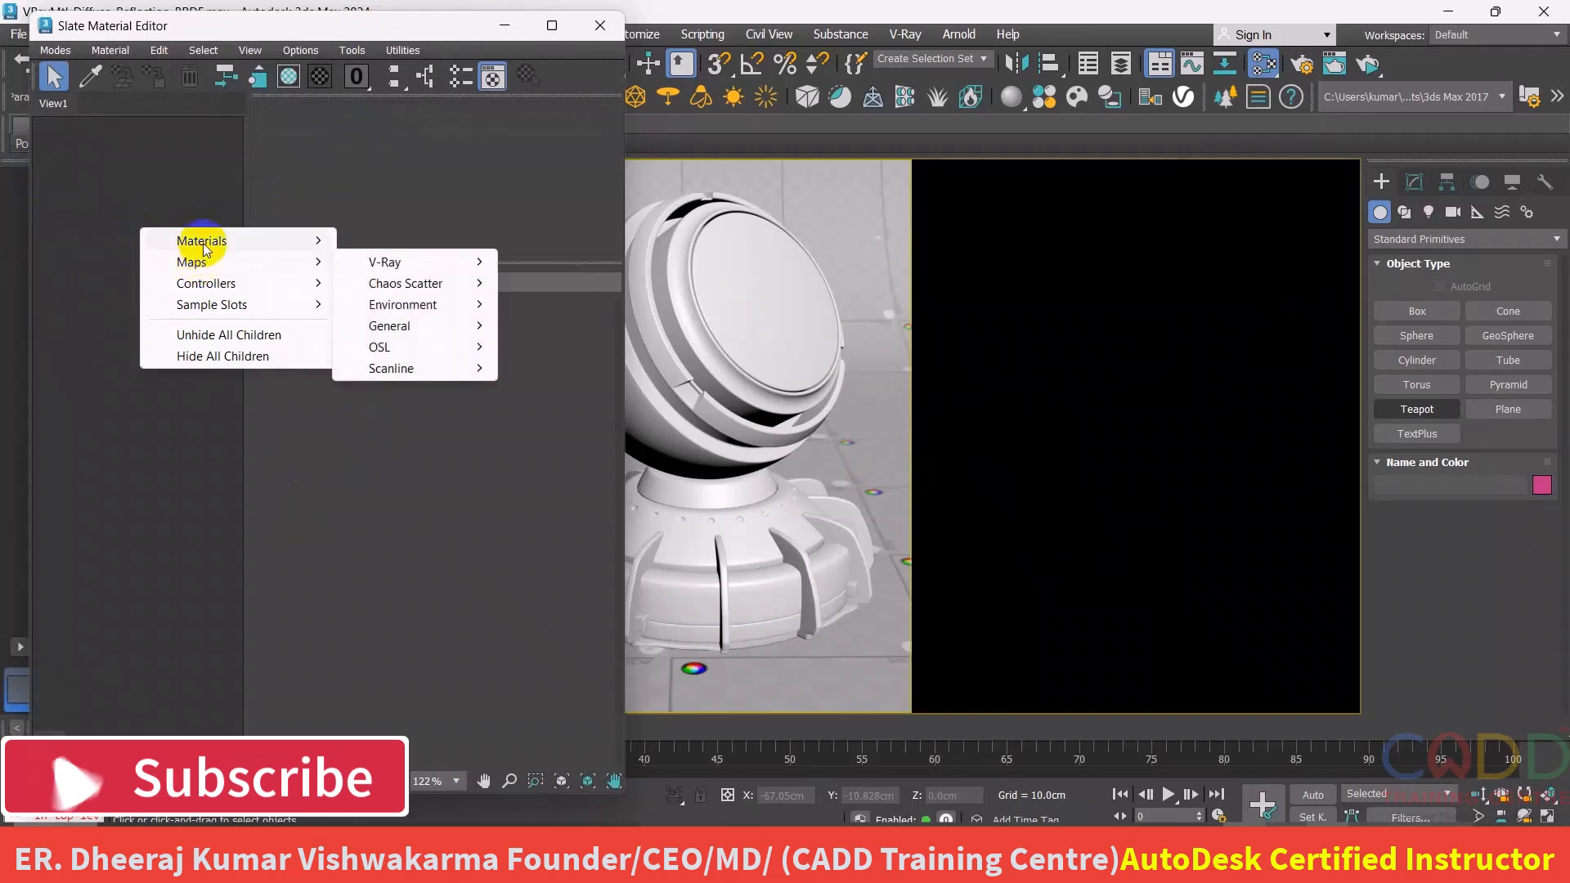
click(163, 133)
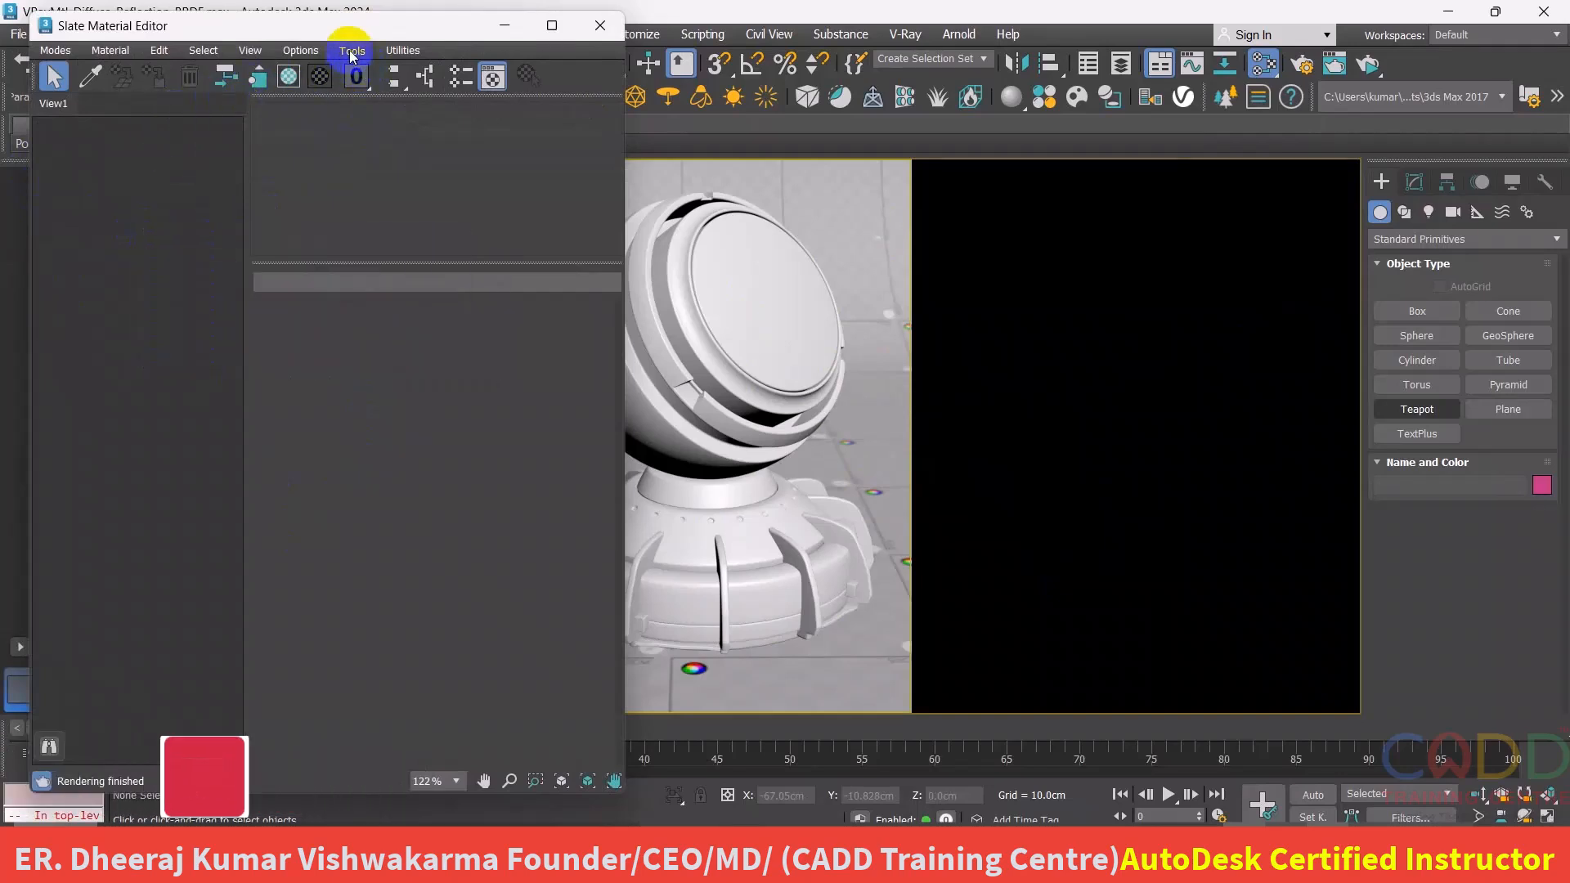
click(396, 52)
click(352, 51)
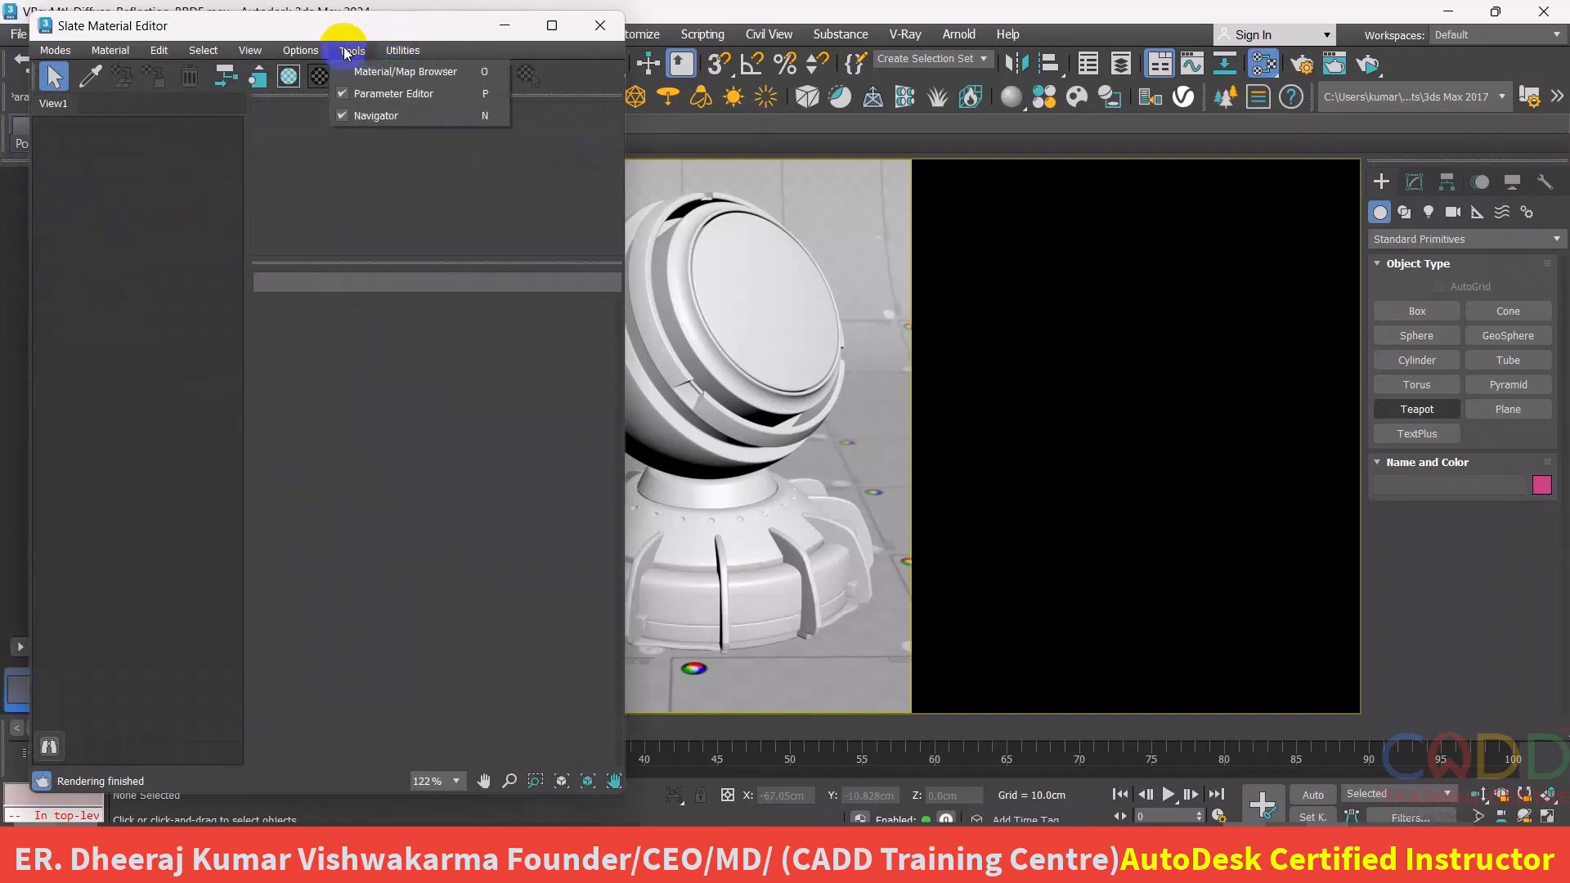
click(473, 75)
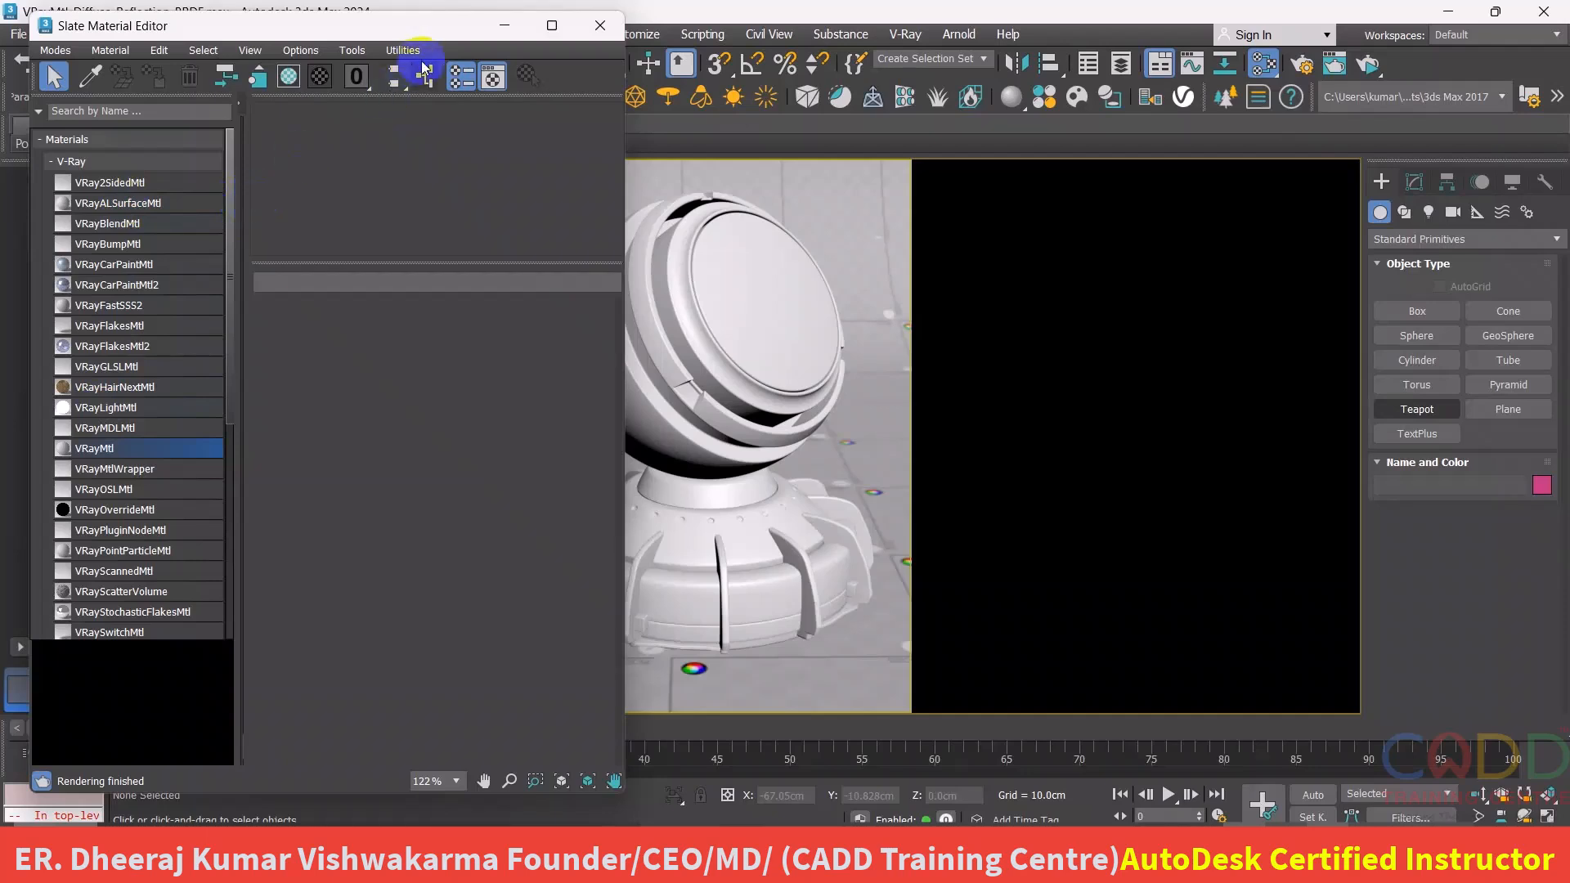
drag(624, 148, 963, 163)
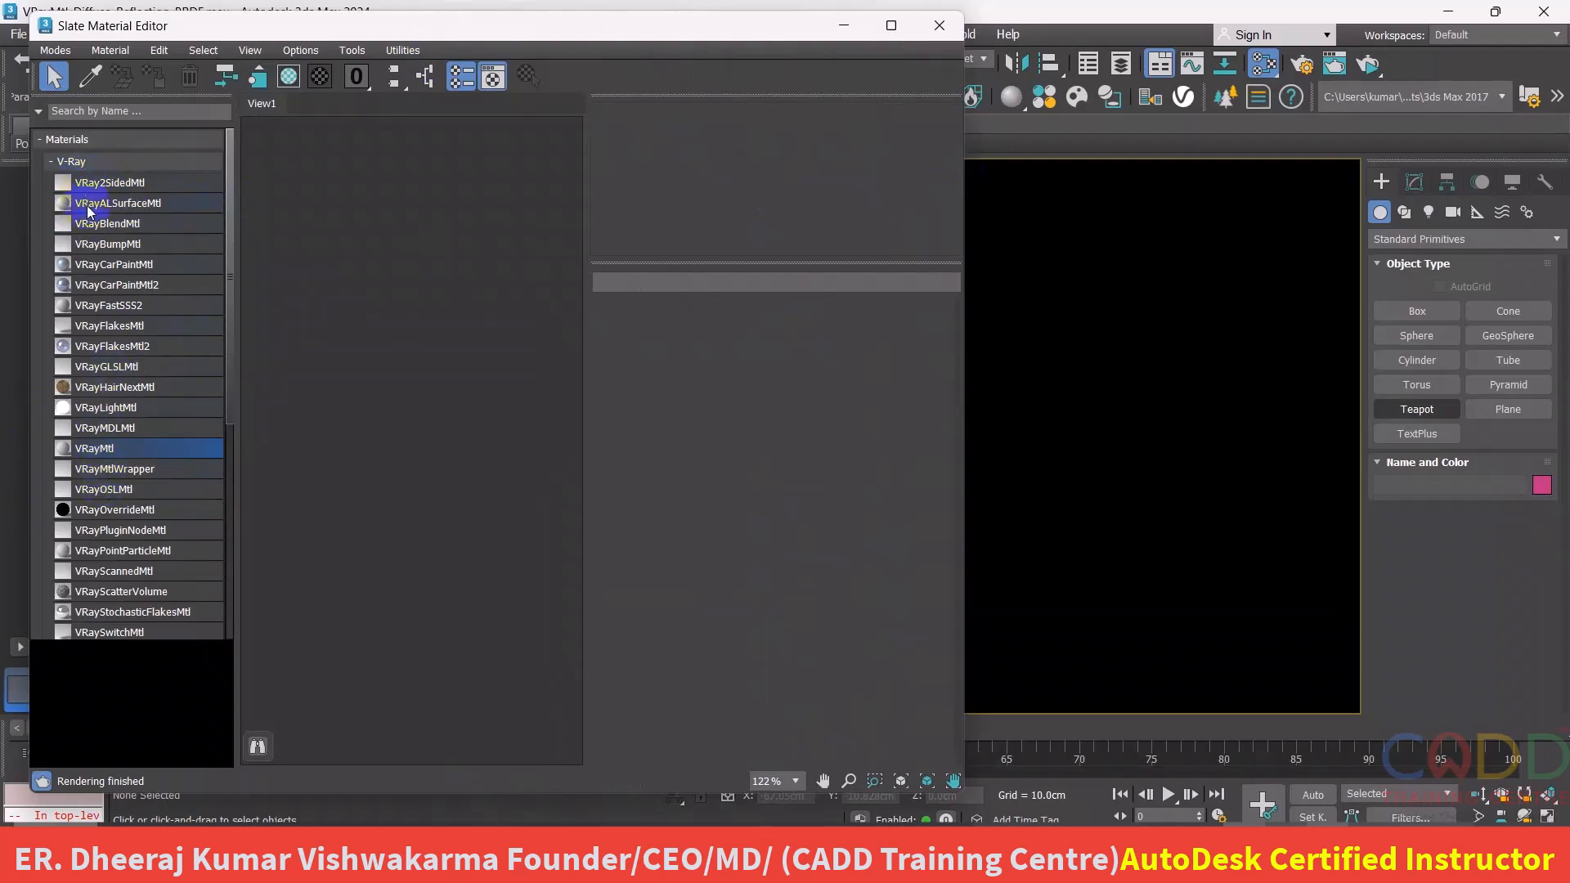
- Look through the V-Ray, General and Scanline material categories in the Material/Map Browser
click(50, 161)
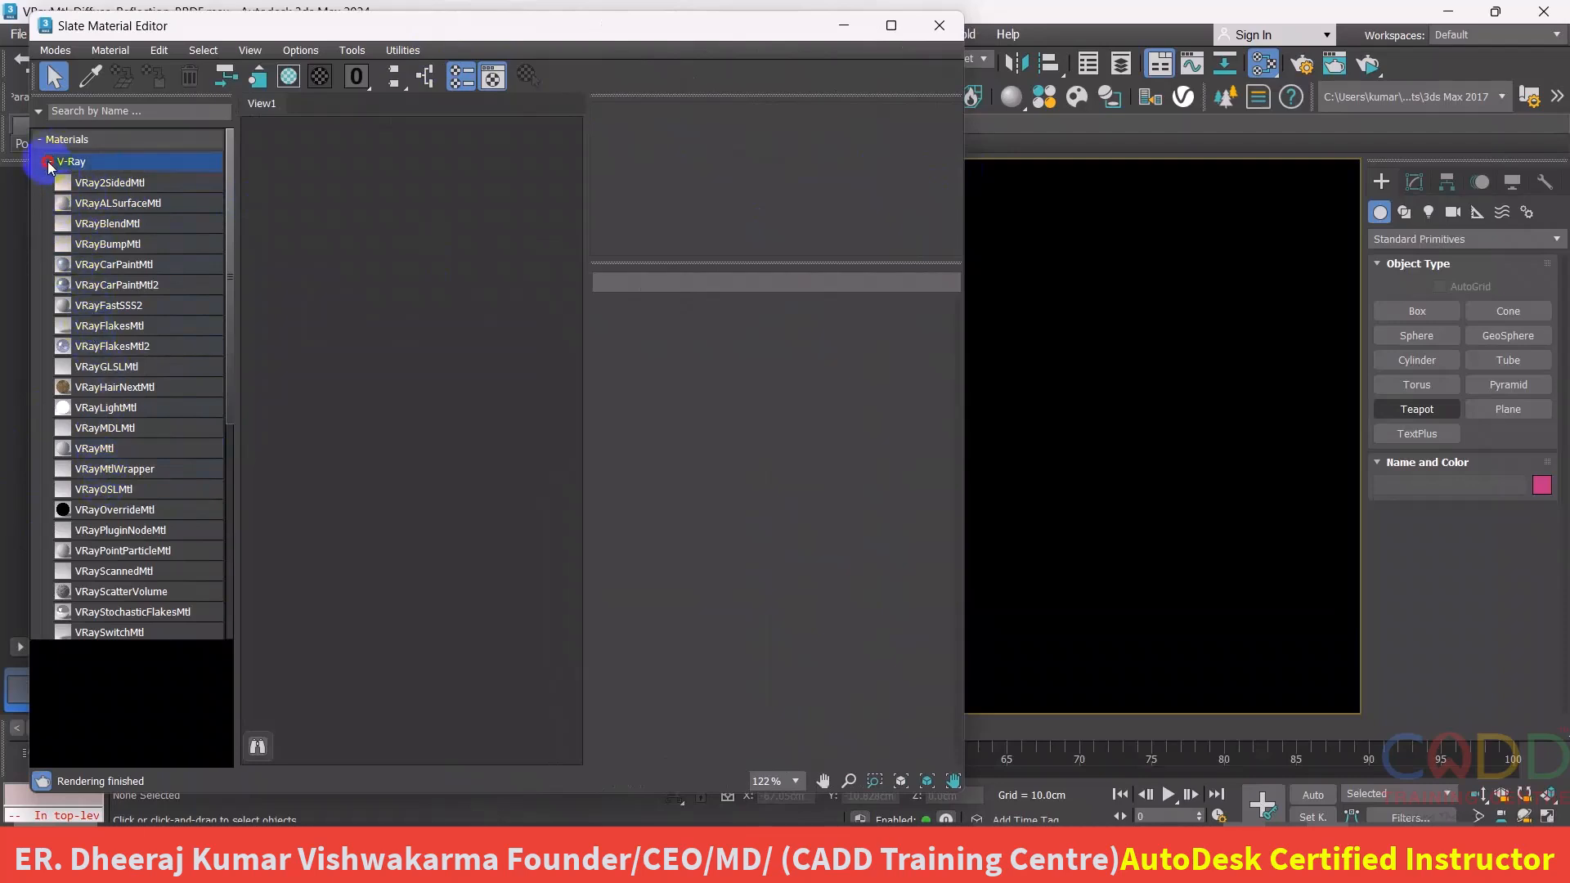
click(50, 188)
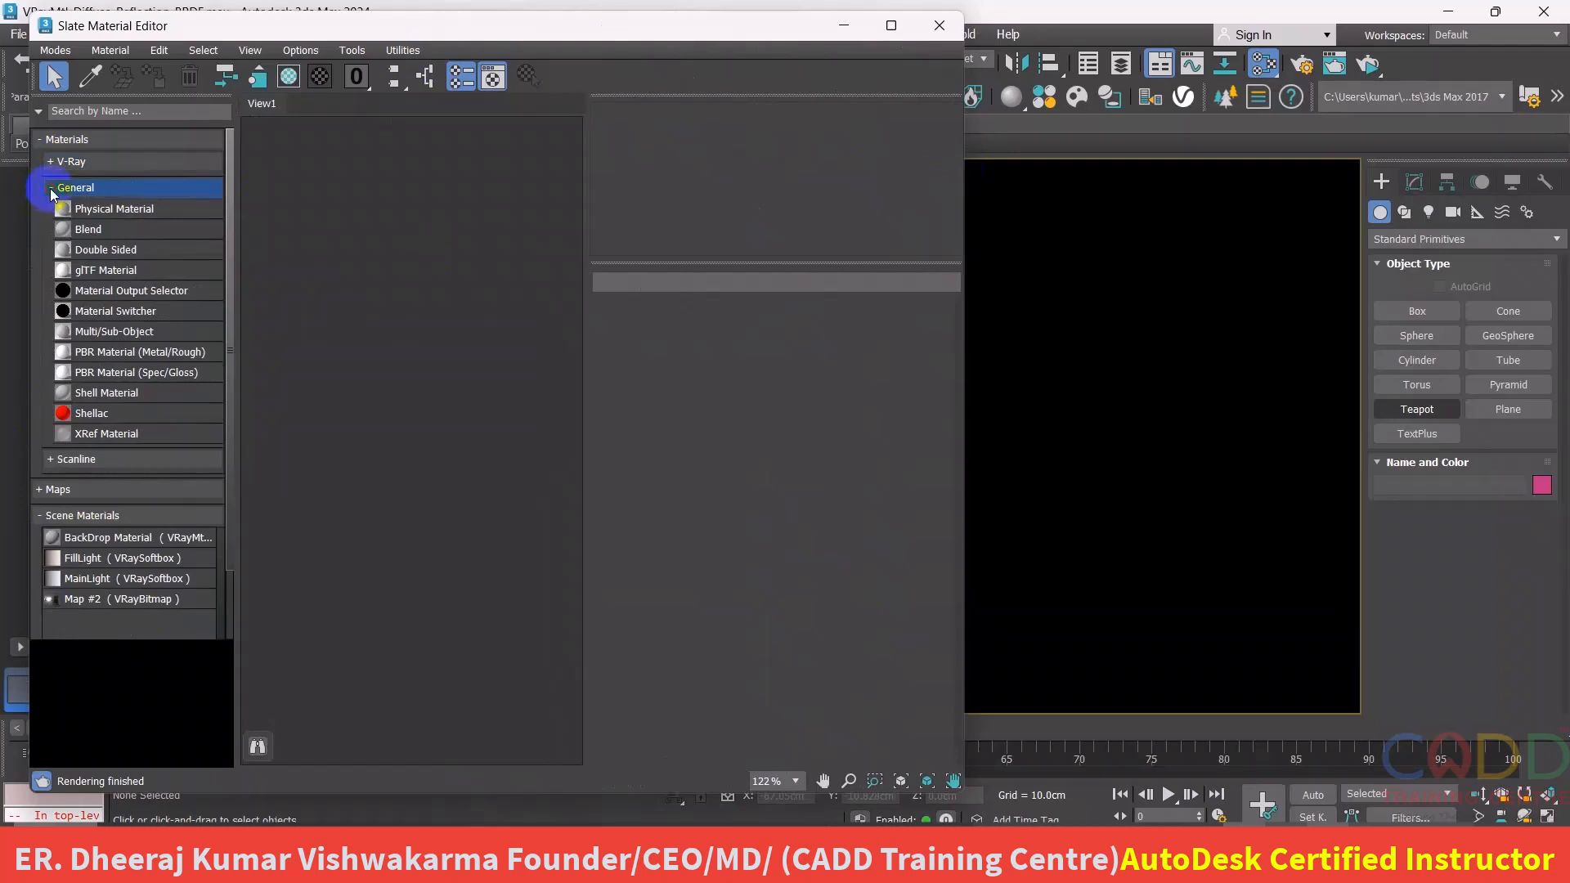
click(50, 189)
click(50, 215)
click(50, 215)
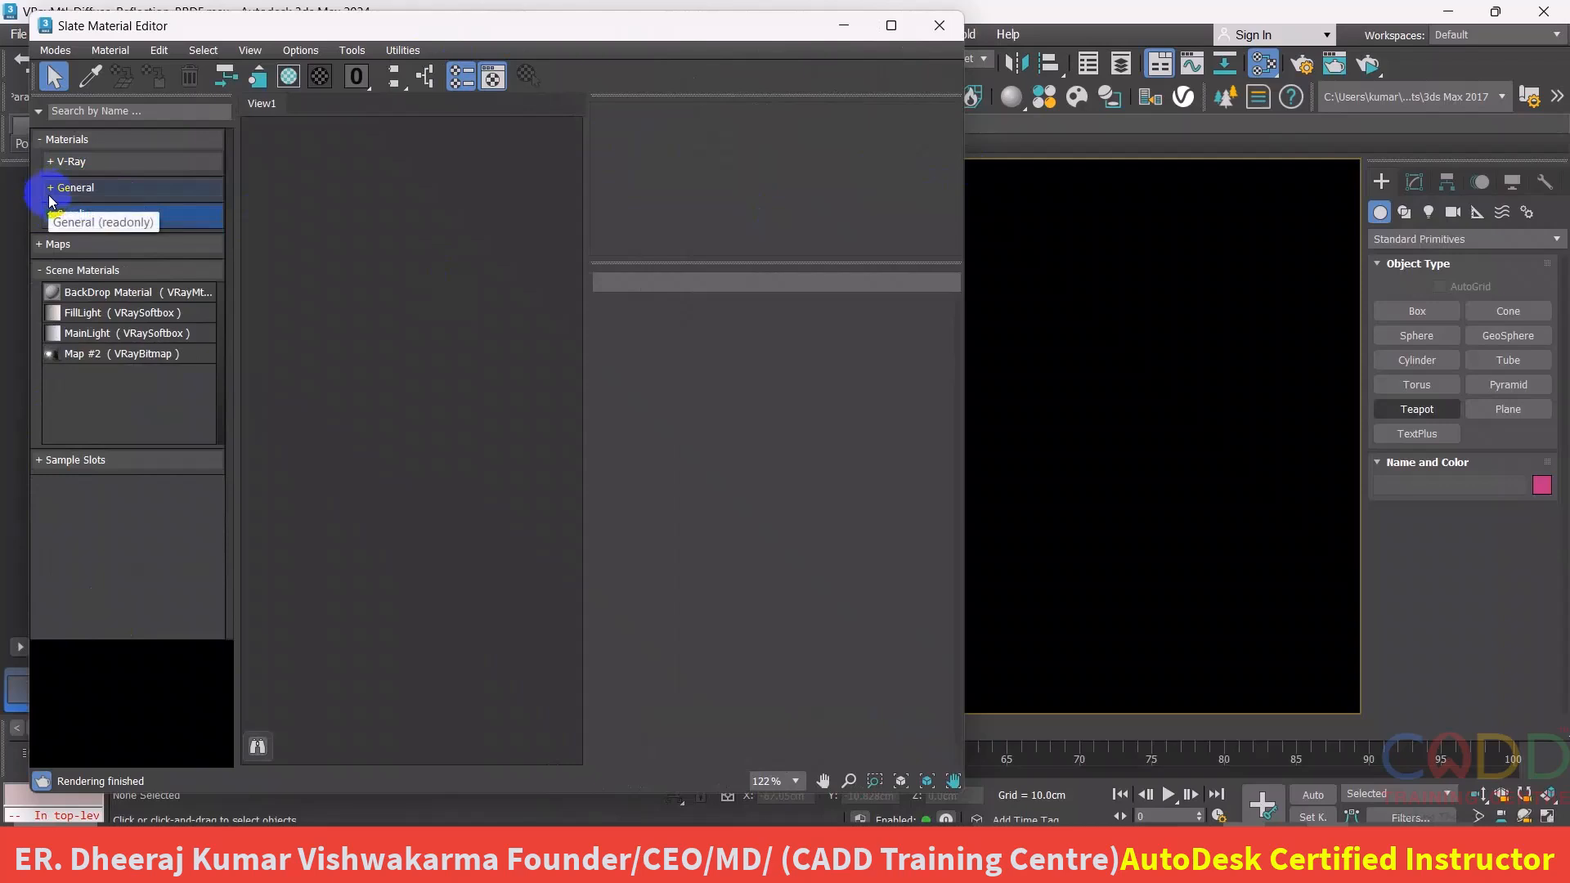
click(52, 164)
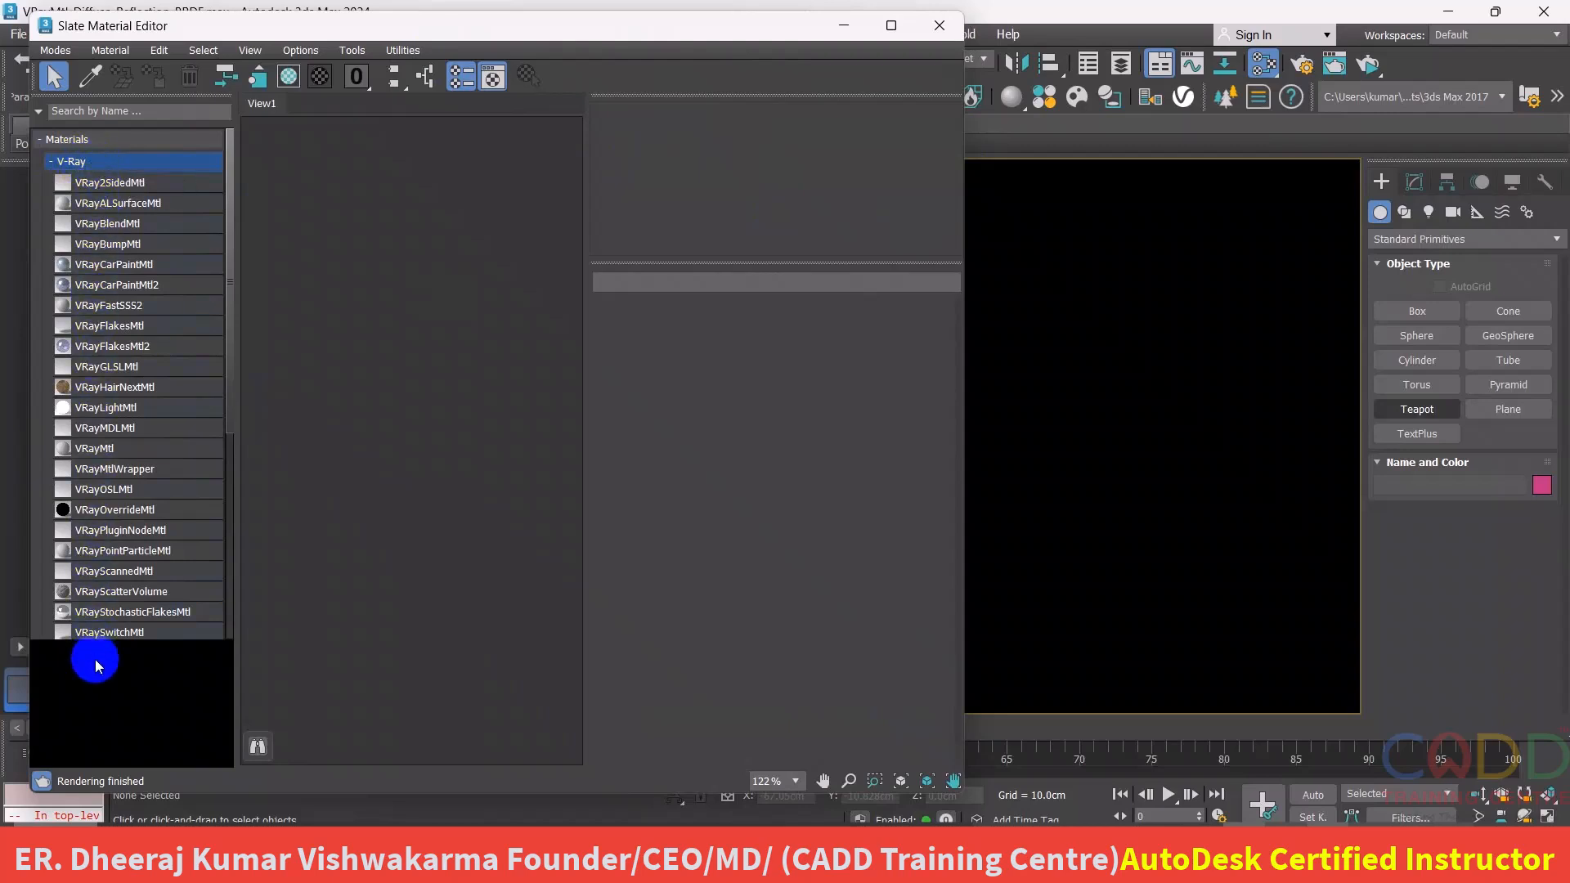
mouse_move(224, 288)
mouse_down()
mouse_move(224, 337)
mouse_move(224, 317)
mouse_up()
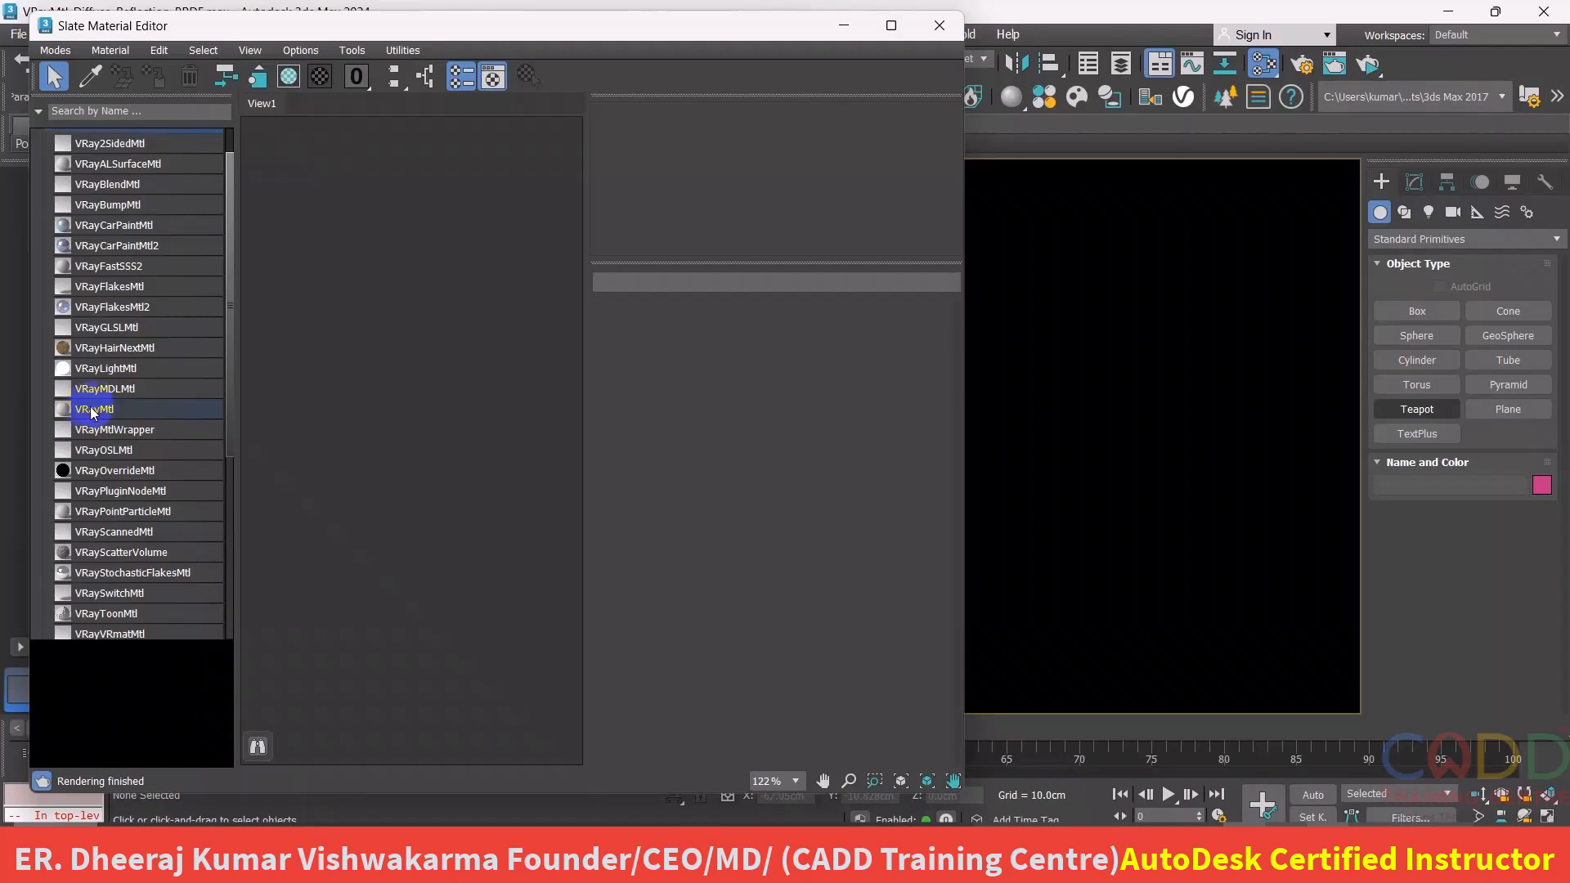
- Add a V-Ray VRayMtl material node to the empty node view and delete it again
right_click(354, 221)
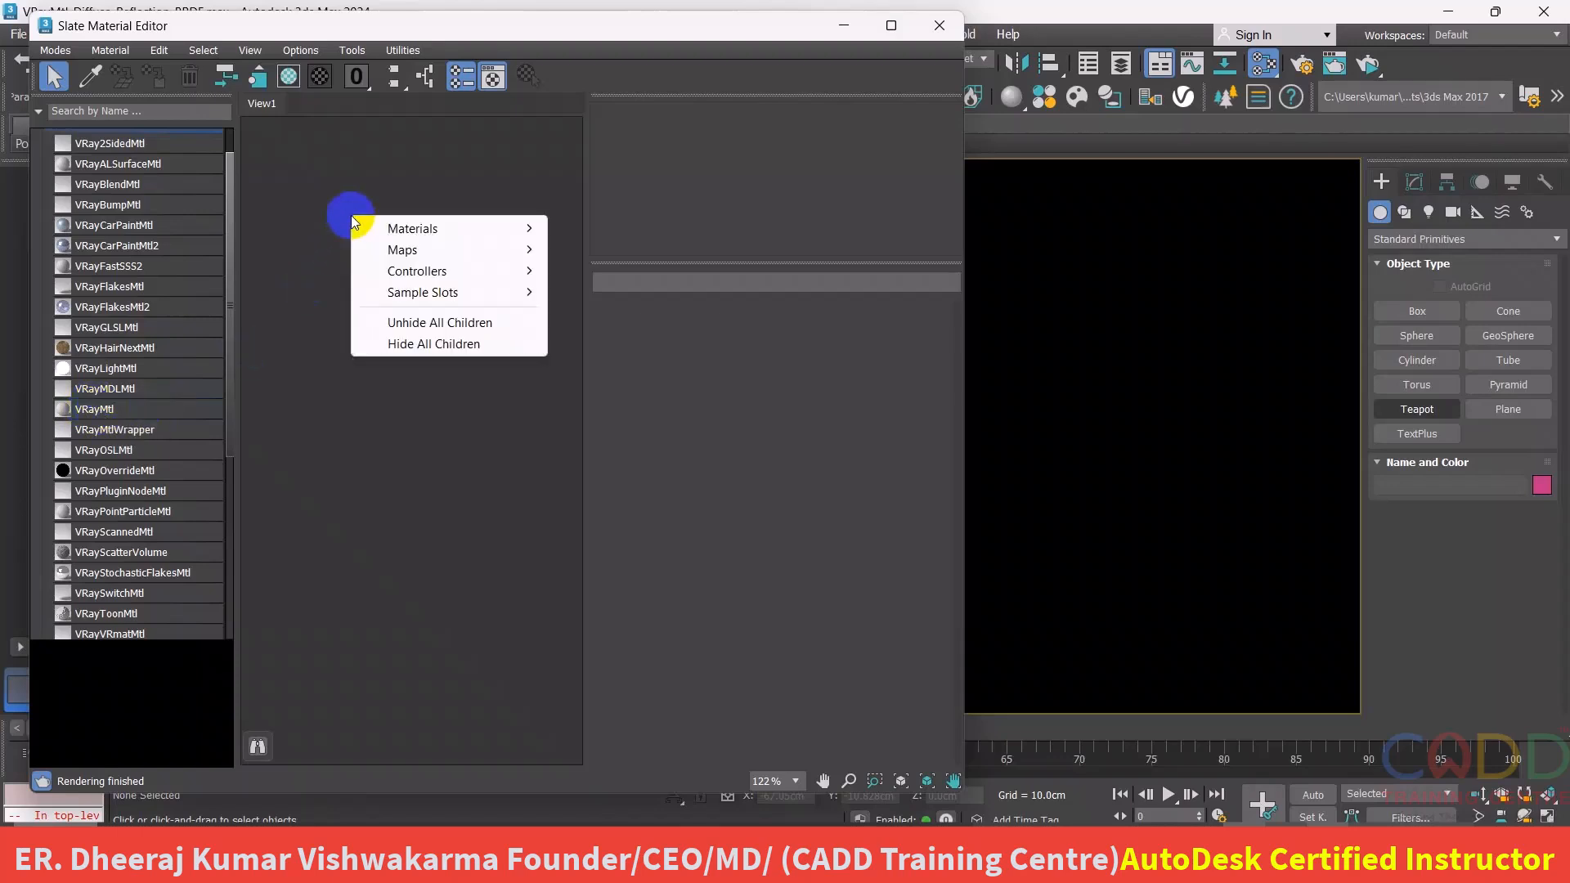
mouse_move(411, 228)
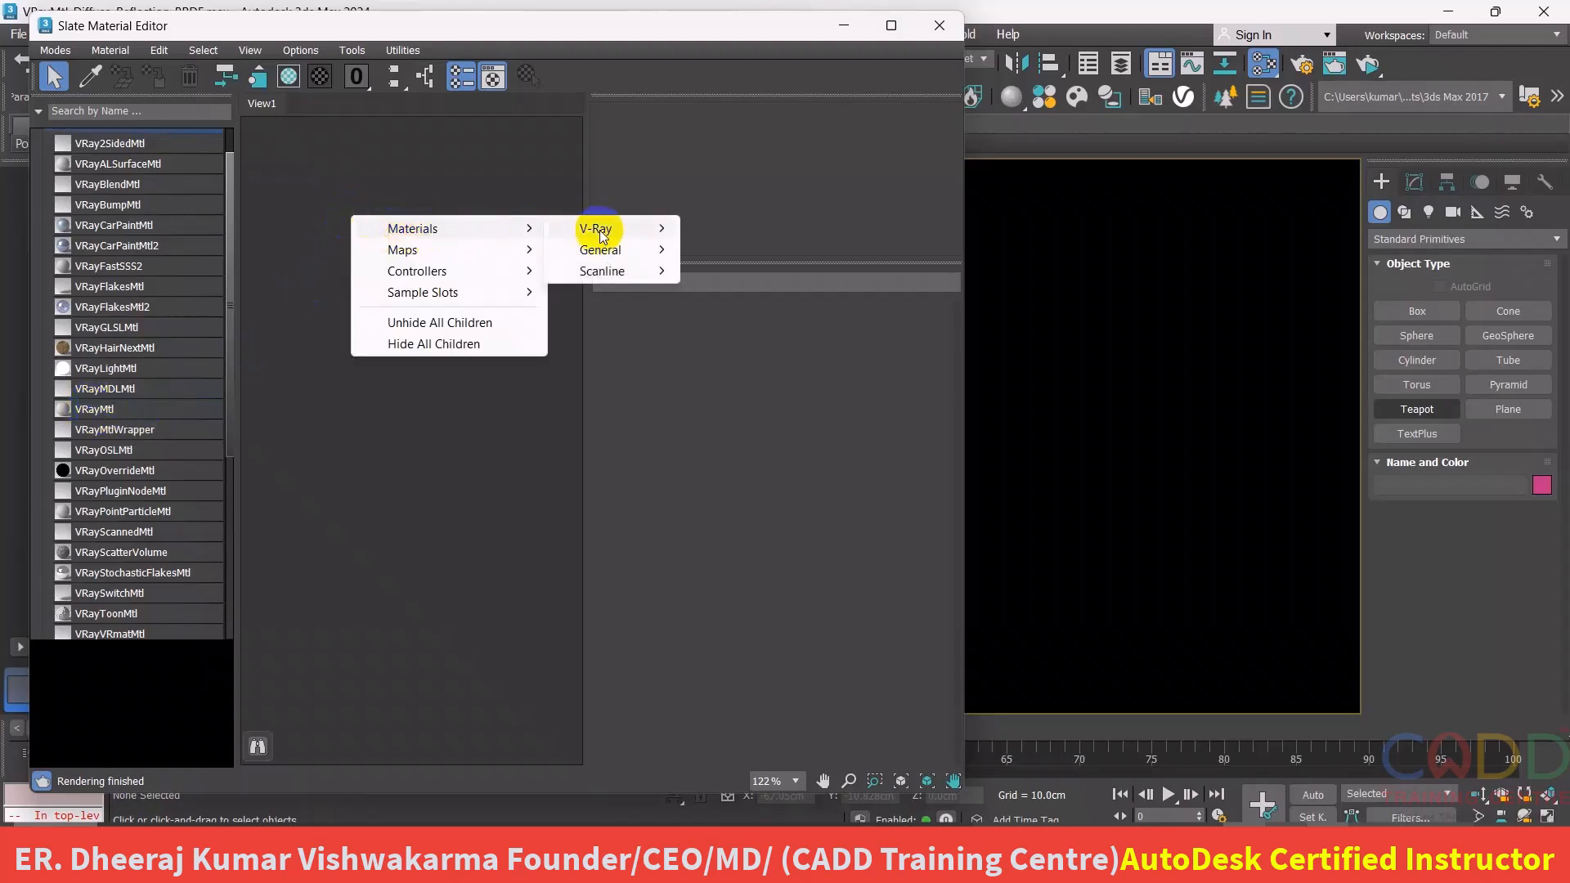
mouse_move(620, 233)
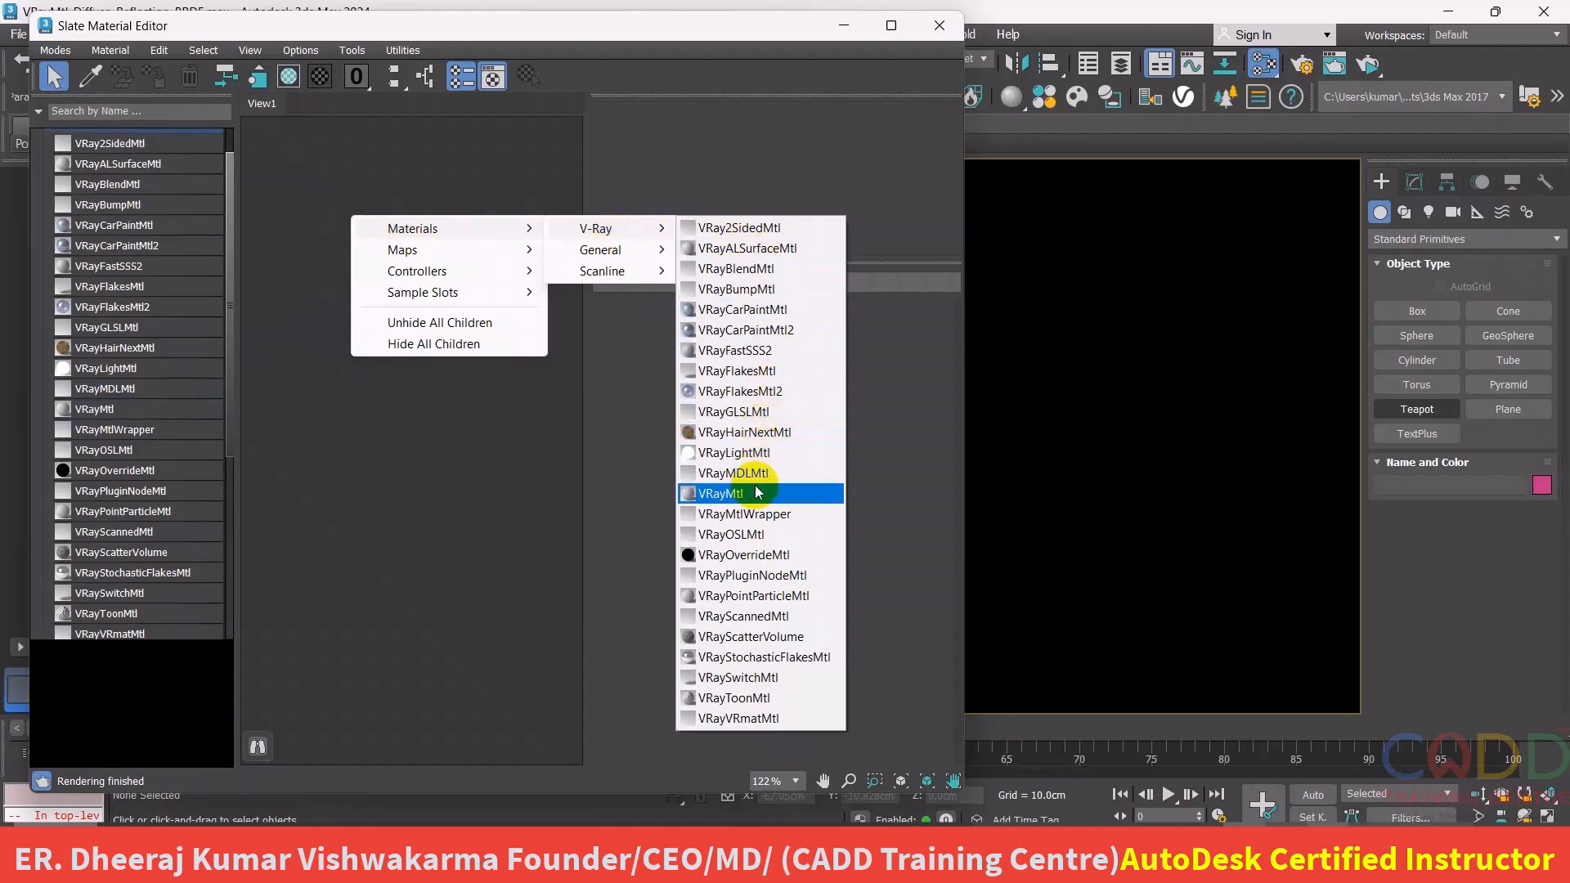
click(748, 495)
right_click(358, 232)
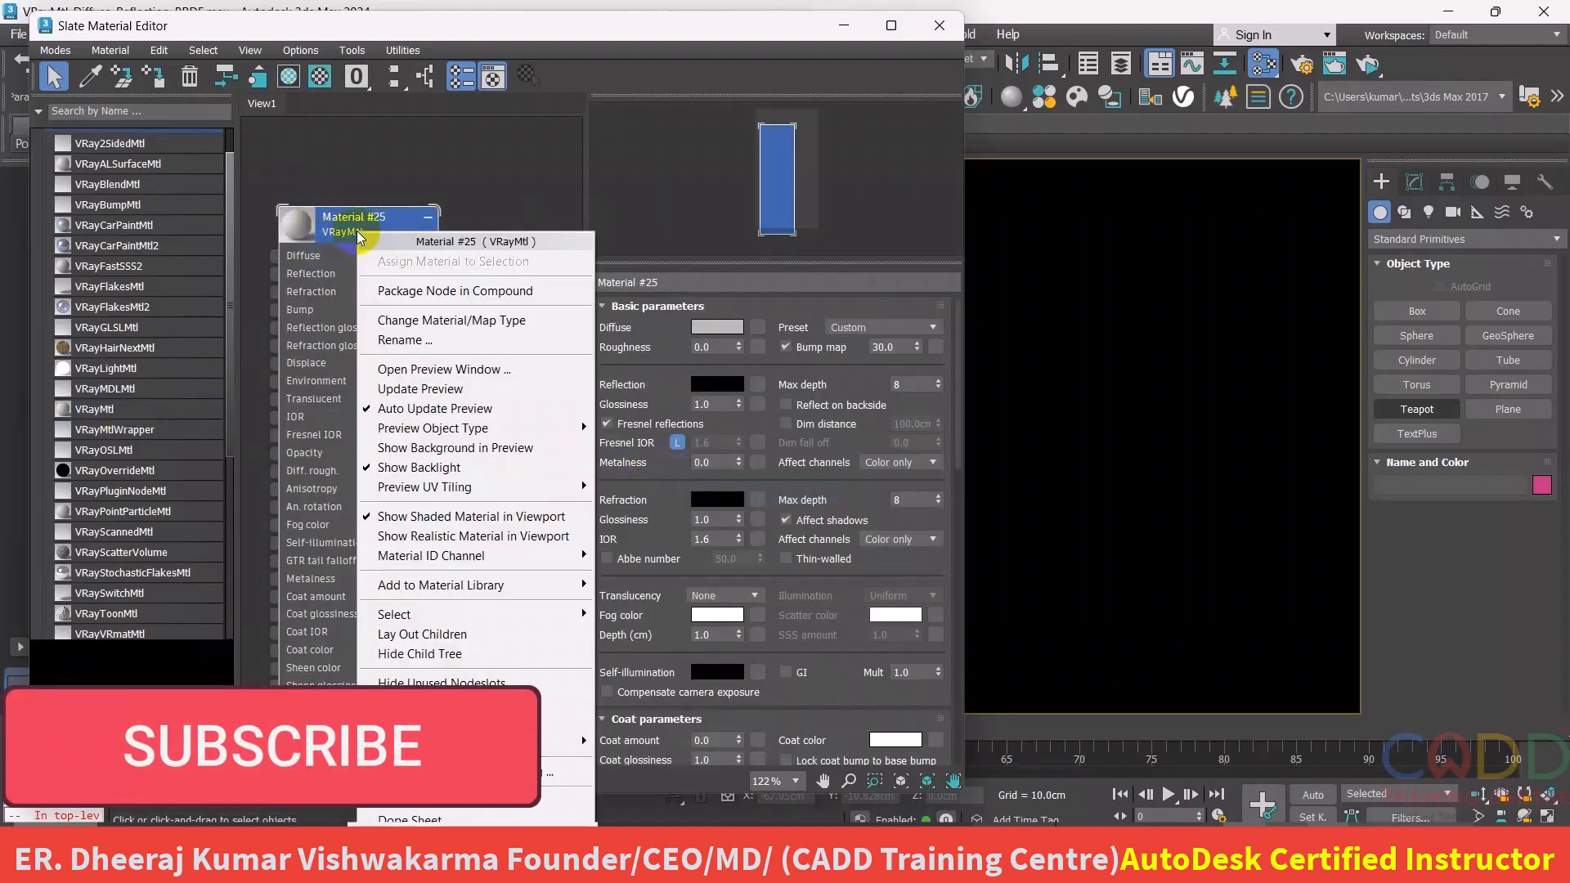
click(335, 216)
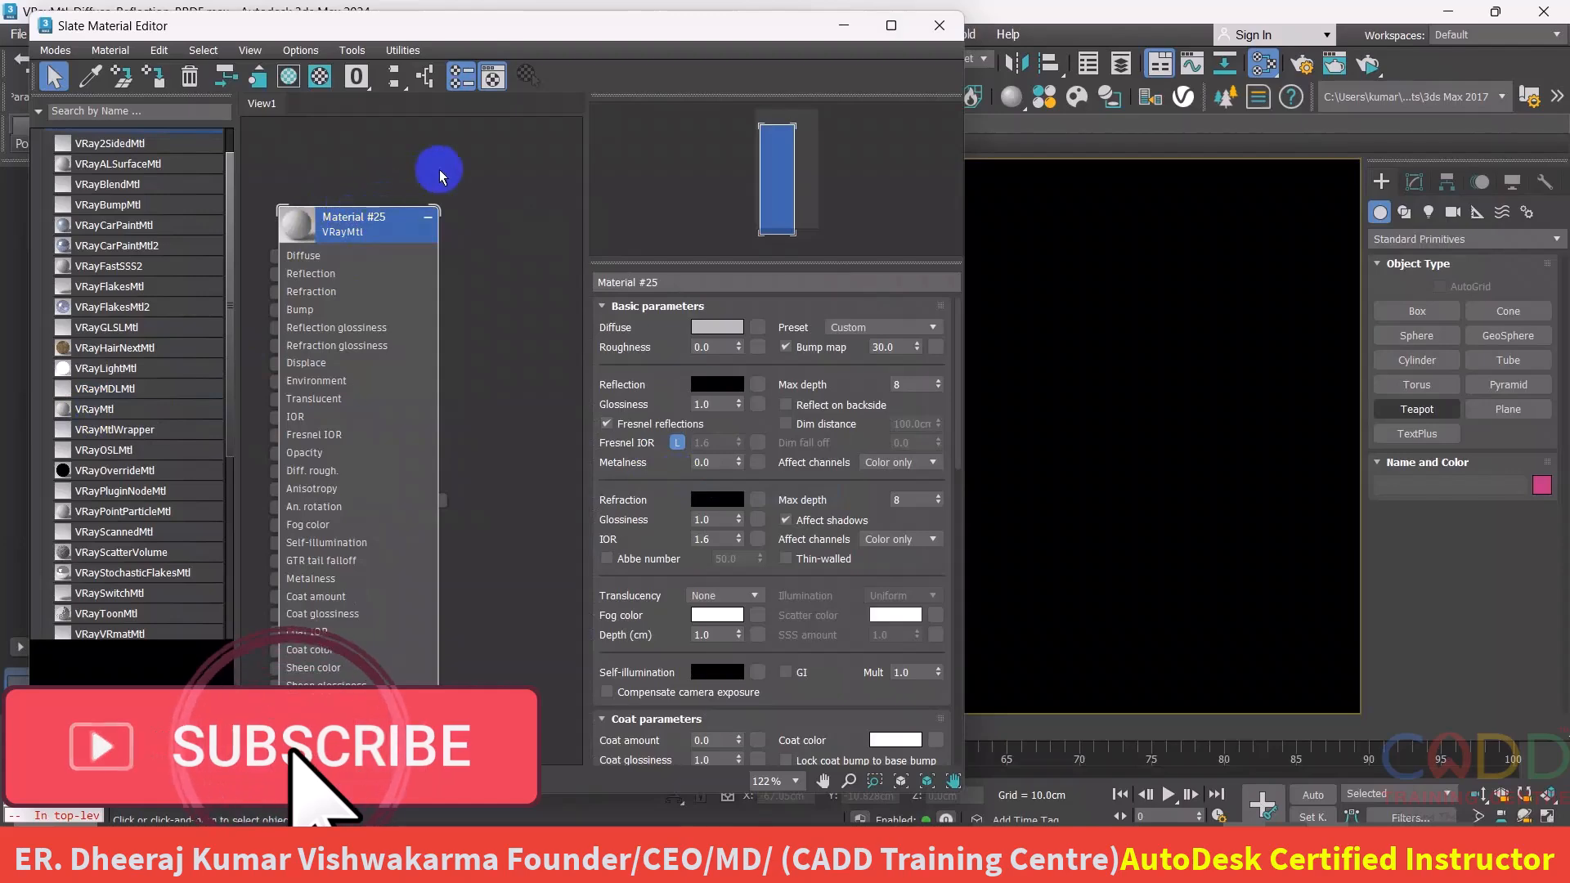
key(Delete)
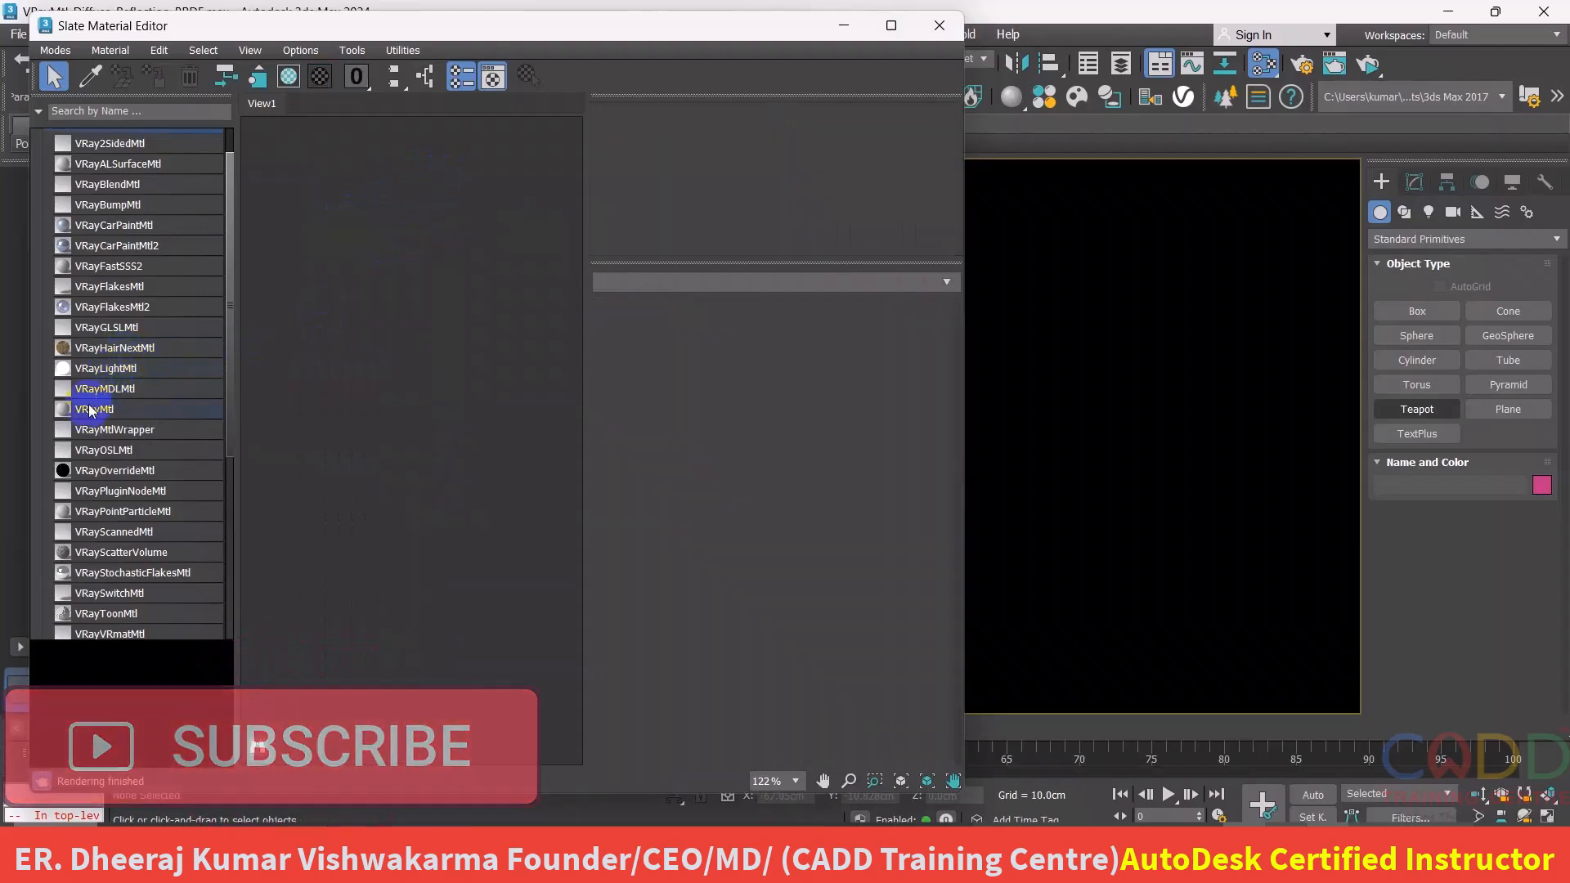
- Add a VRayMtl node from the Material/Map Browser to the node view
drag(92, 411, 386, 203)
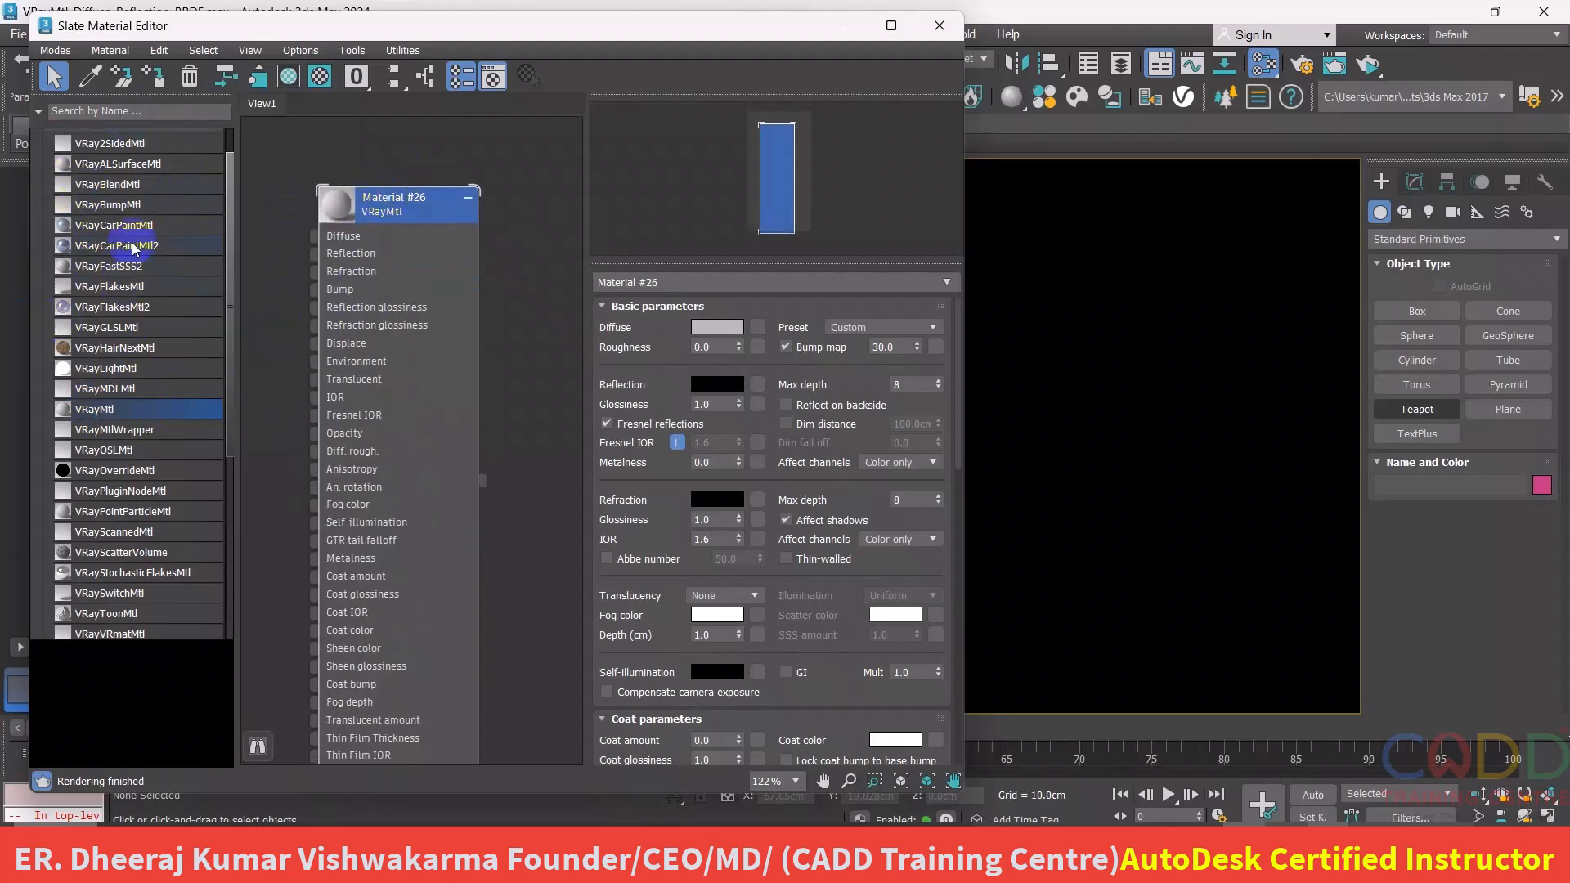
drag(127, 180, 239, 154)
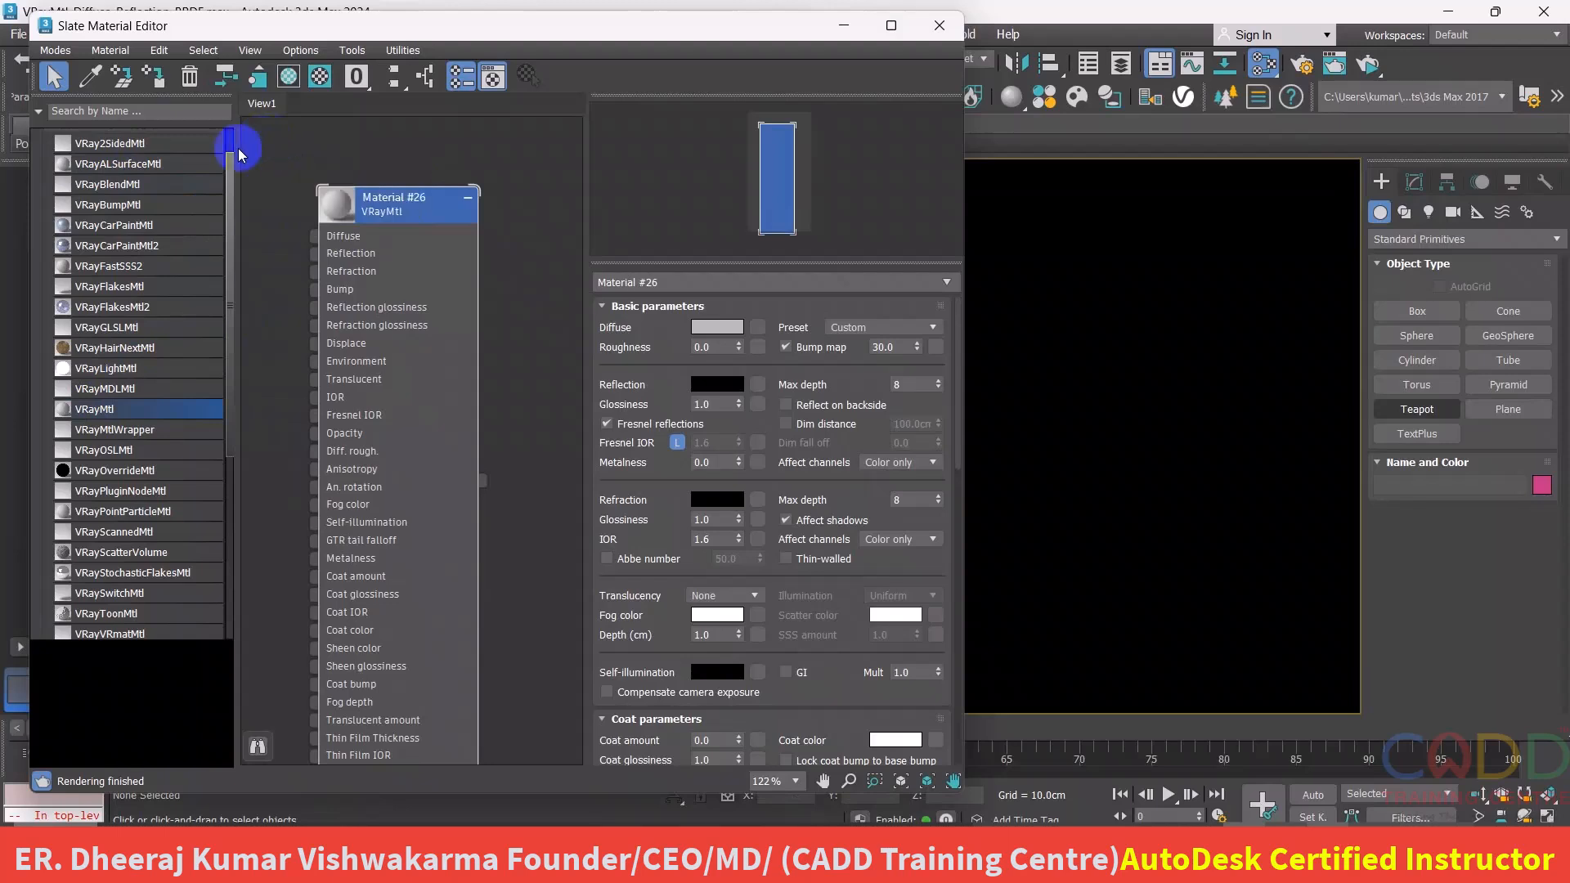
click(246, 154)
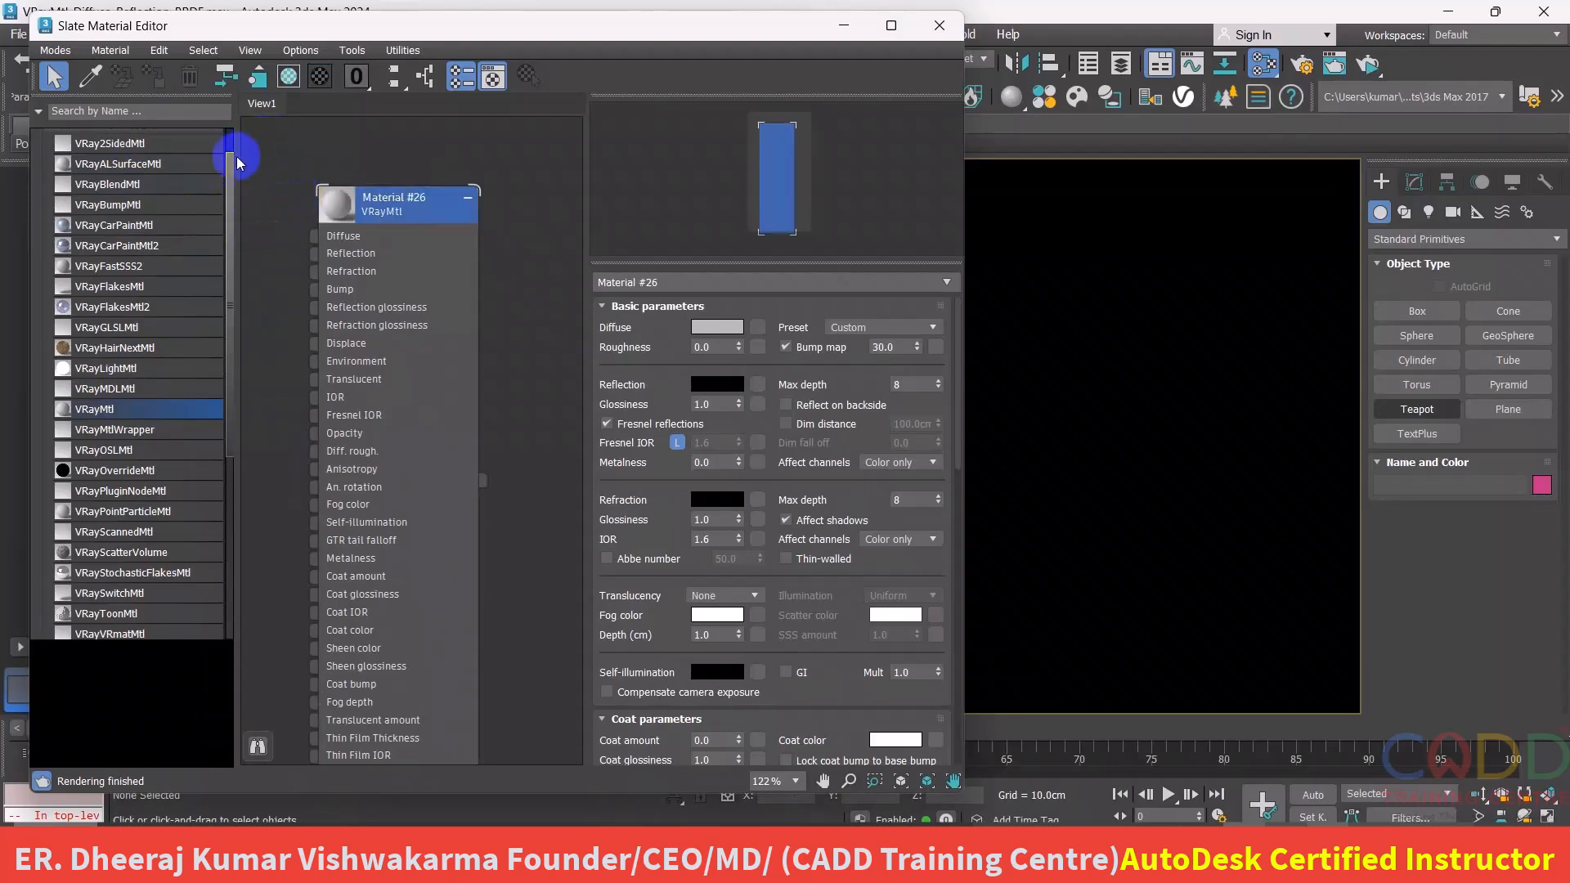
- Hide the Material/Map Browser and narrow and reposition the material editor window so the shader ball is uncovered
click(352, 50)
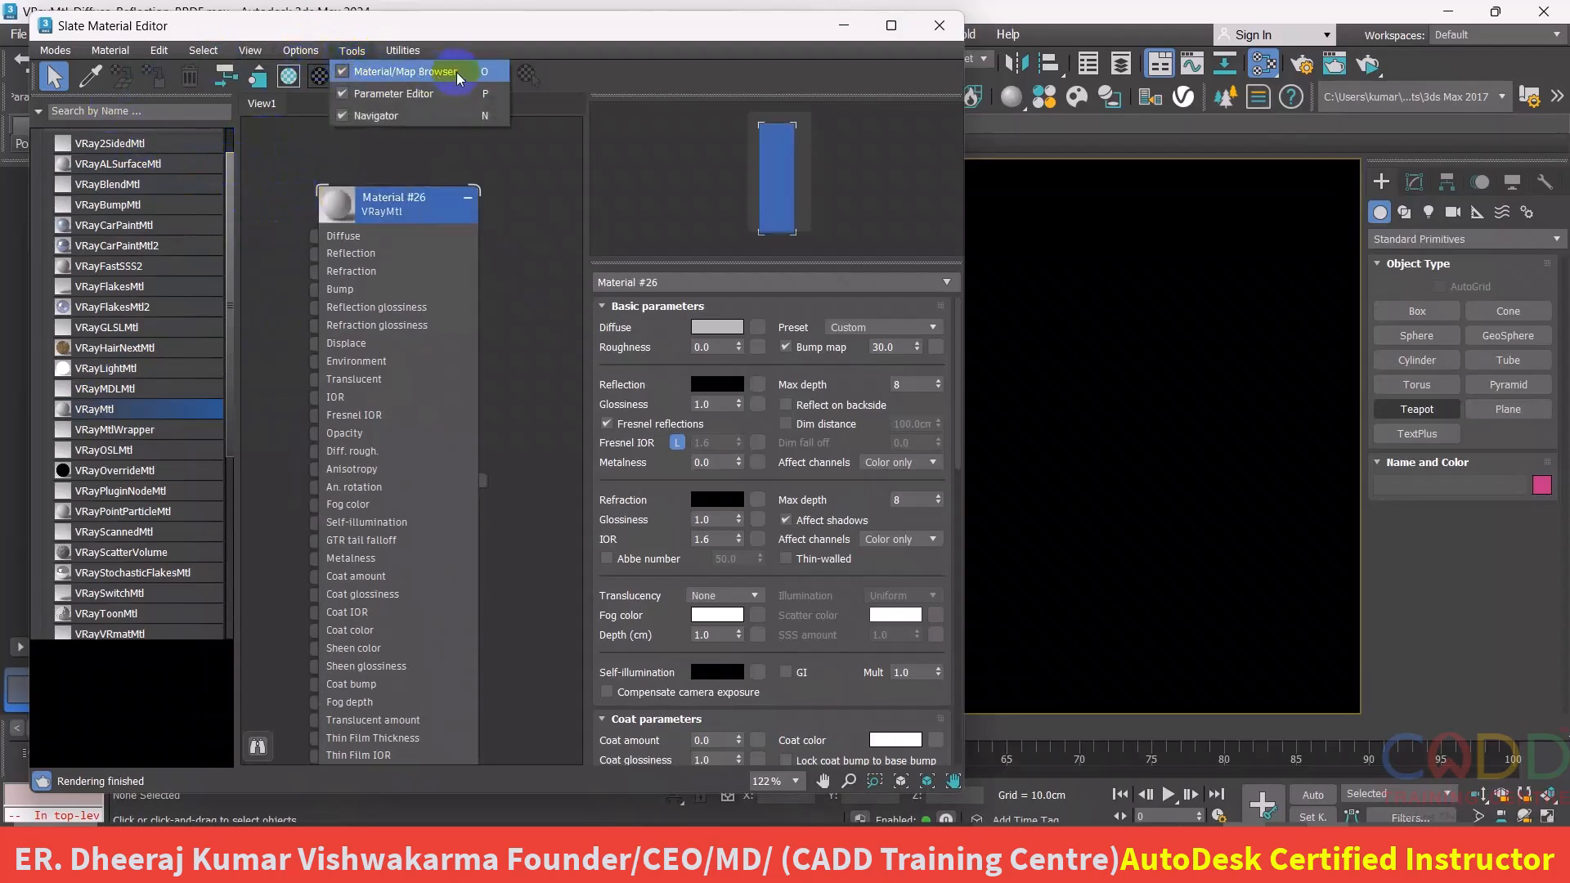
click(282, 161)
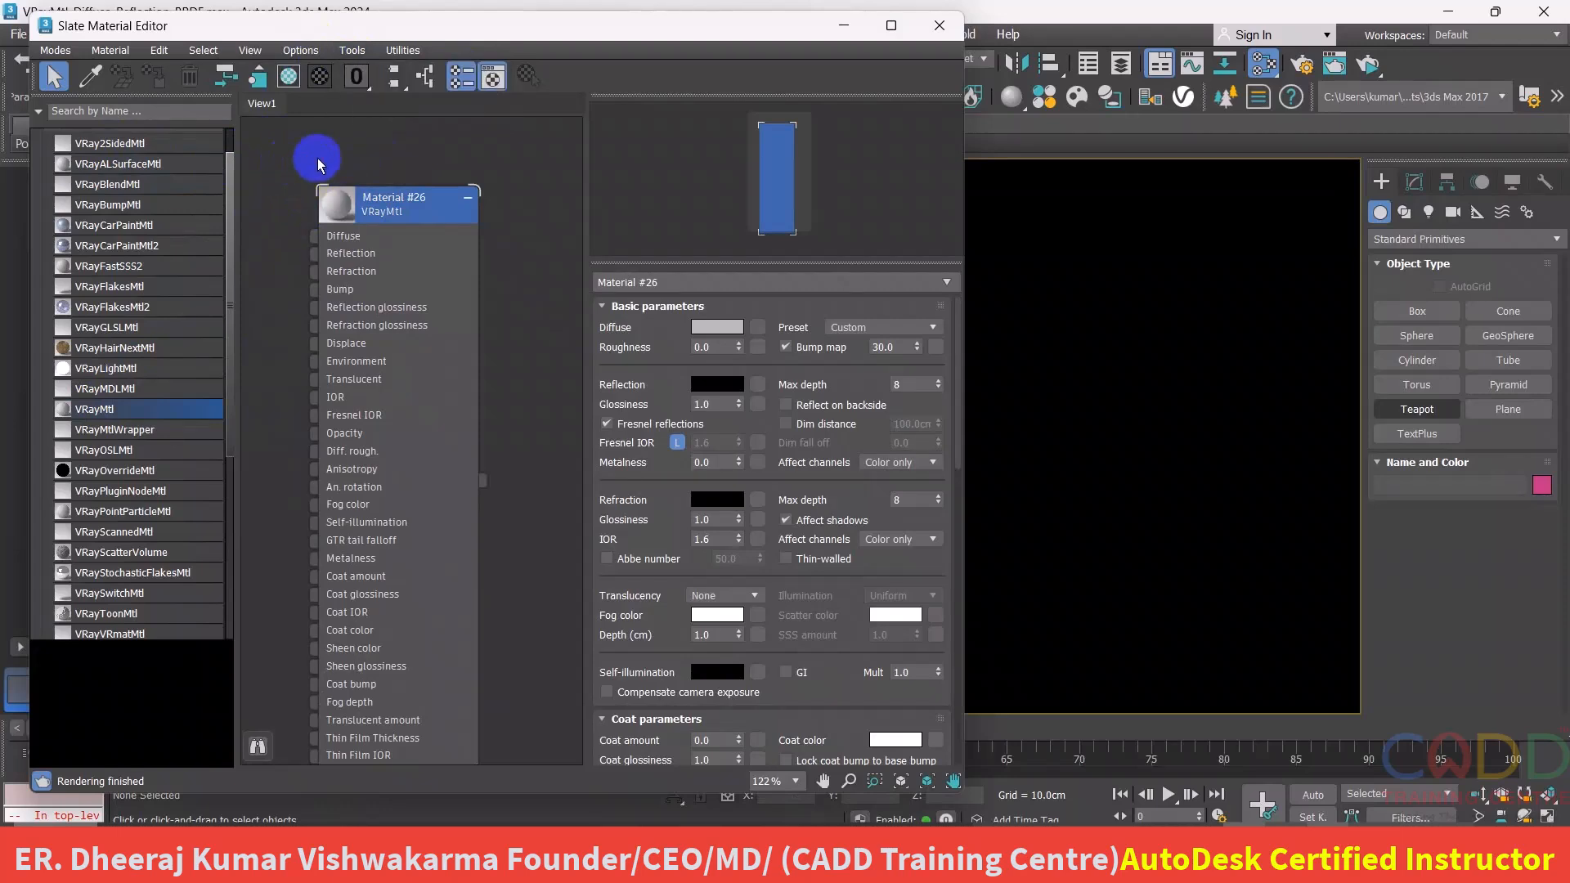
key(o)
click(209, 204)
drag(197, 211, 156, 171)
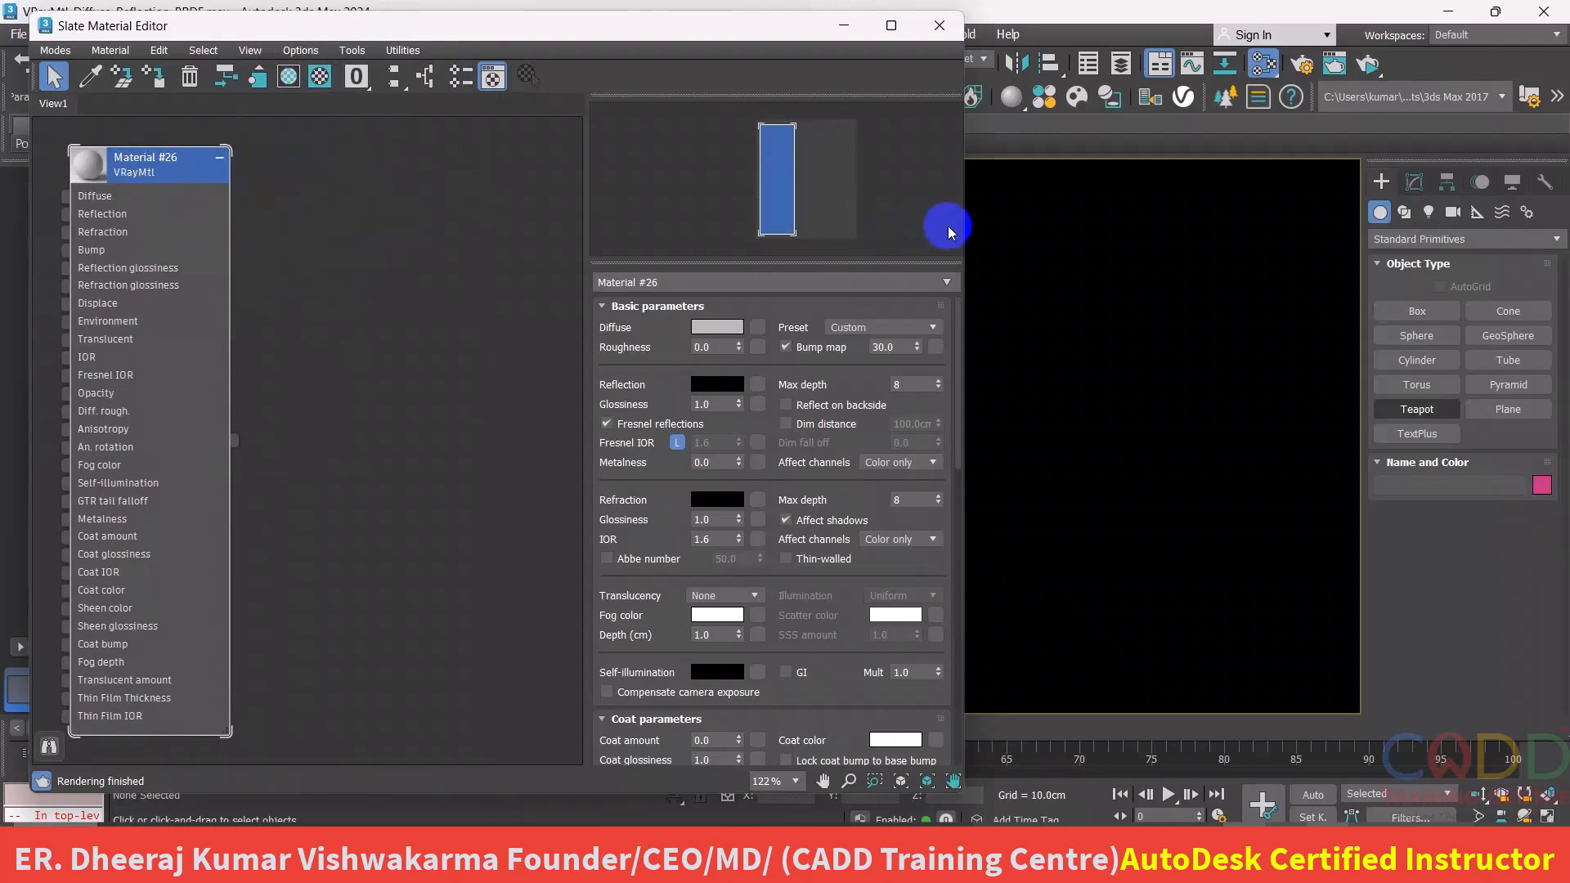
drag(965, 226, 614, 230)
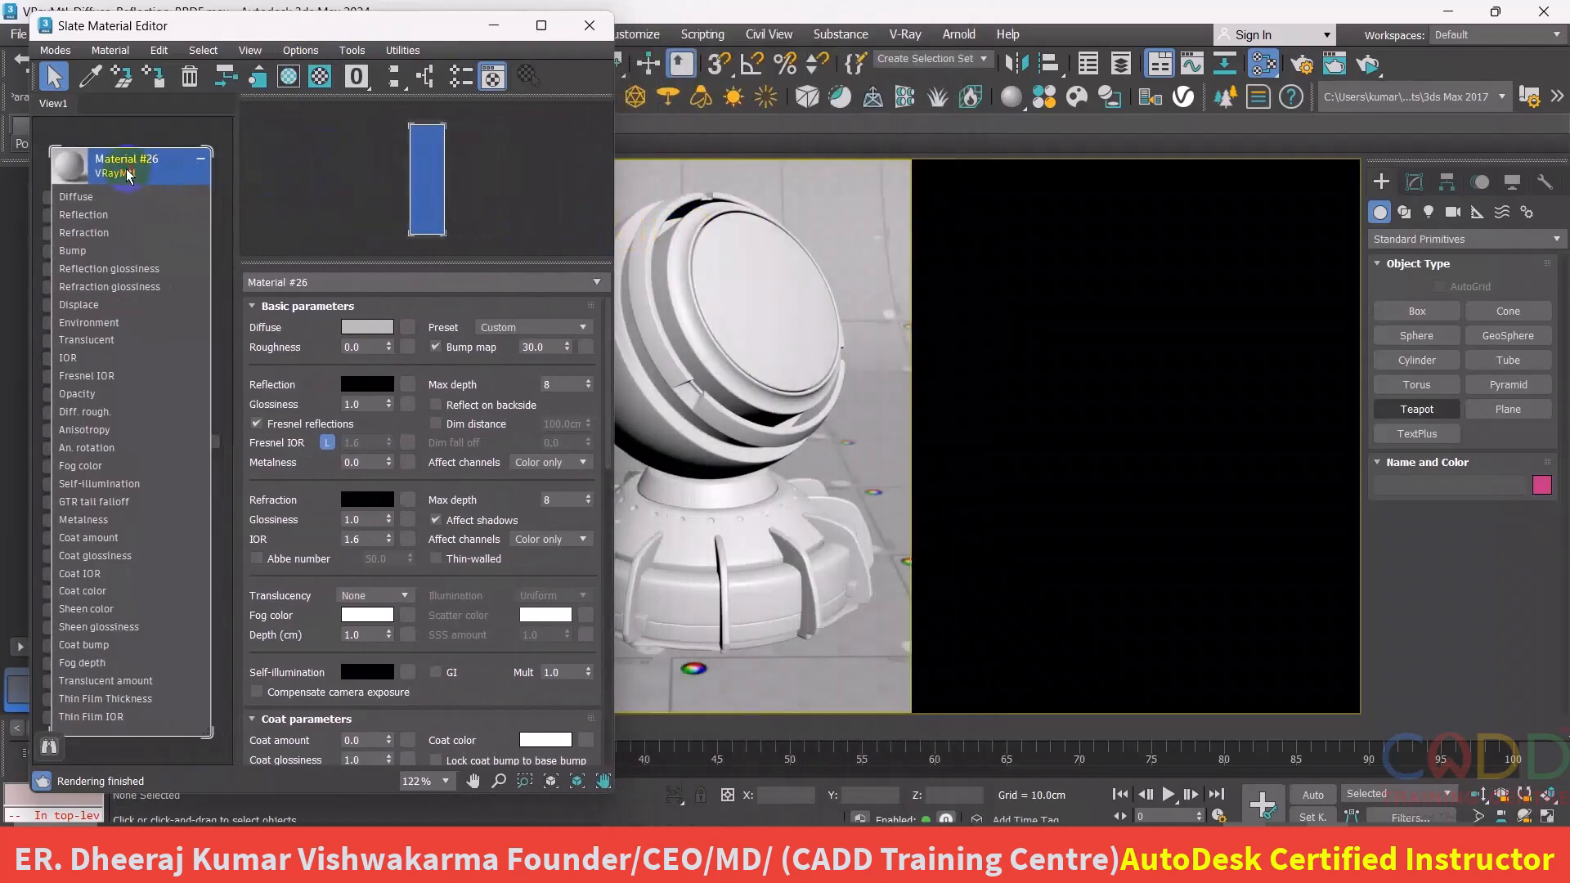
drag(185, 29, 166, 35)
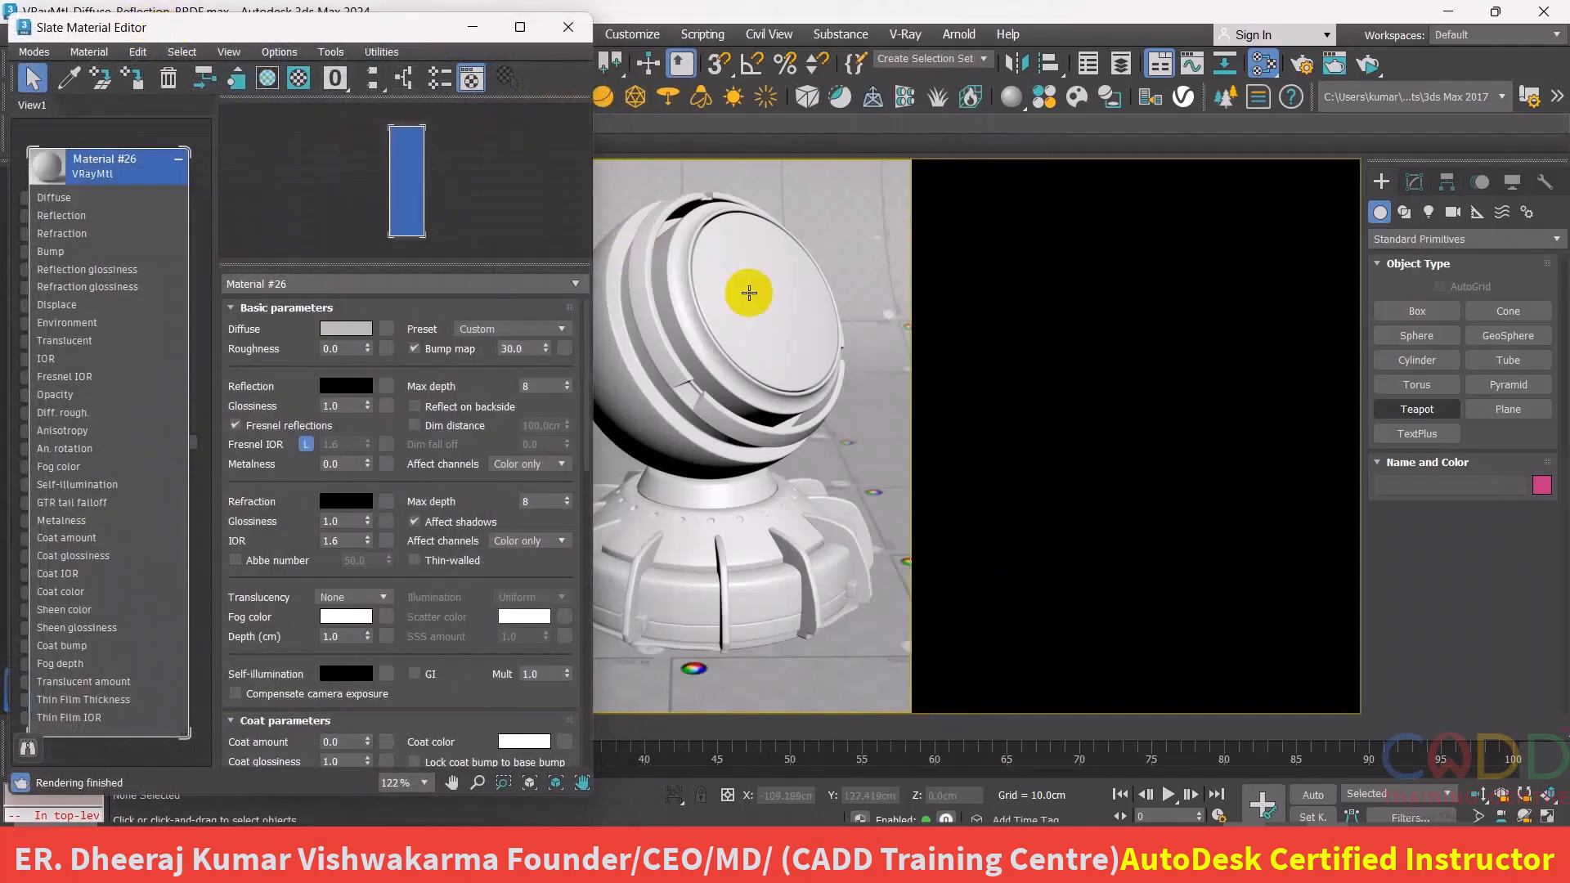
- Assign the VRayMtl material to the ShaderBall group from the 0 (default) layer, using the Scene Explorer for selection and hiding it again
mouse_move(935, 327)
middle_down()
mouse_move(975, 321)
mouse_move(949, 325)
middle_up()
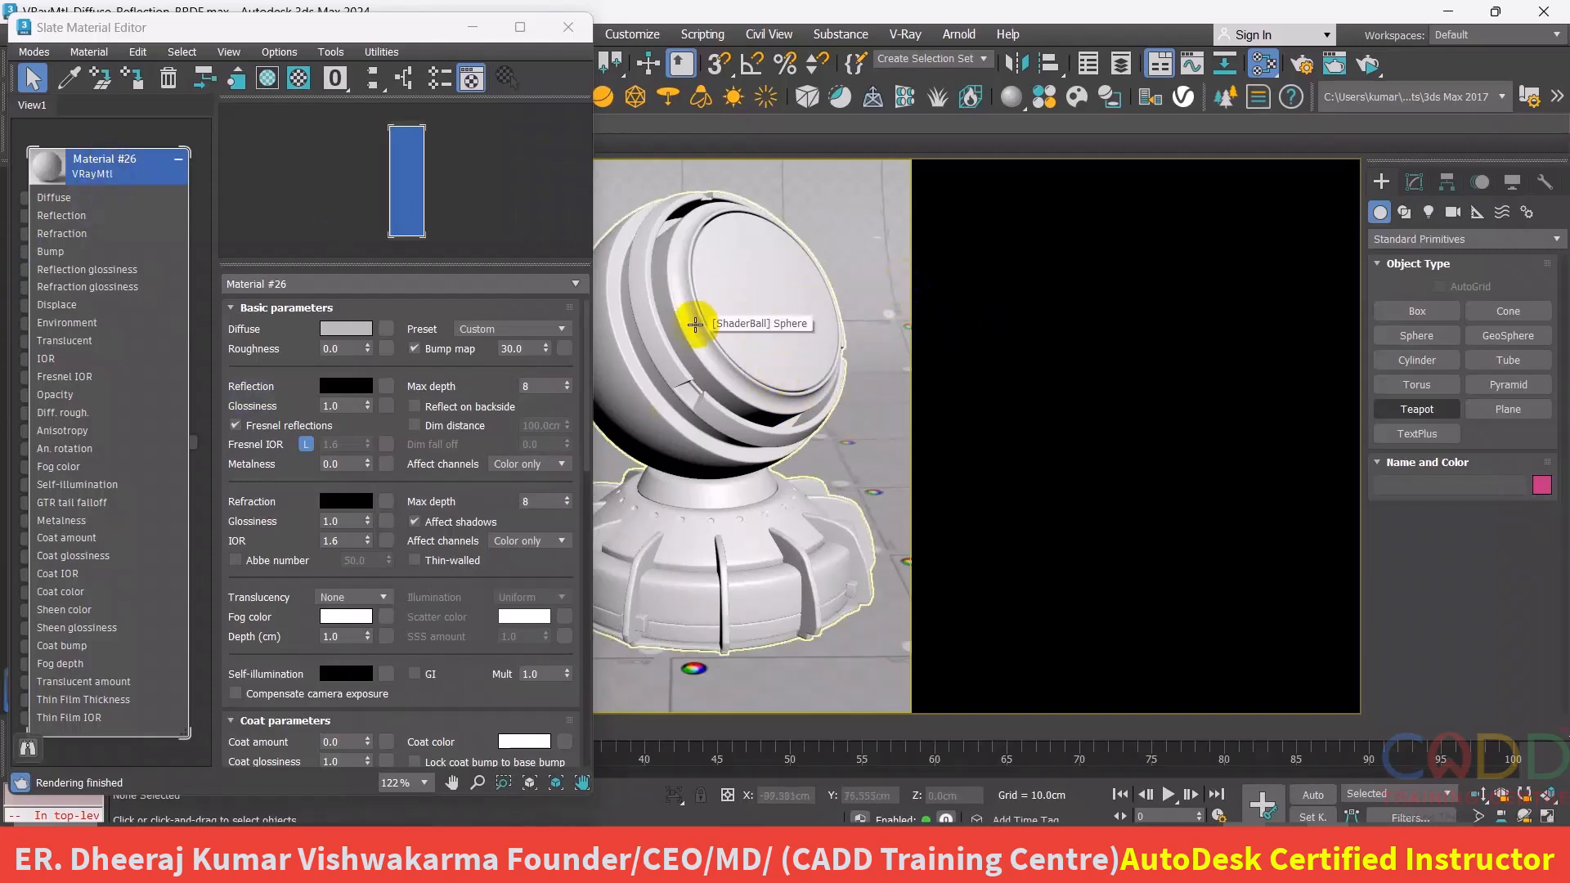
click(1088, 64)
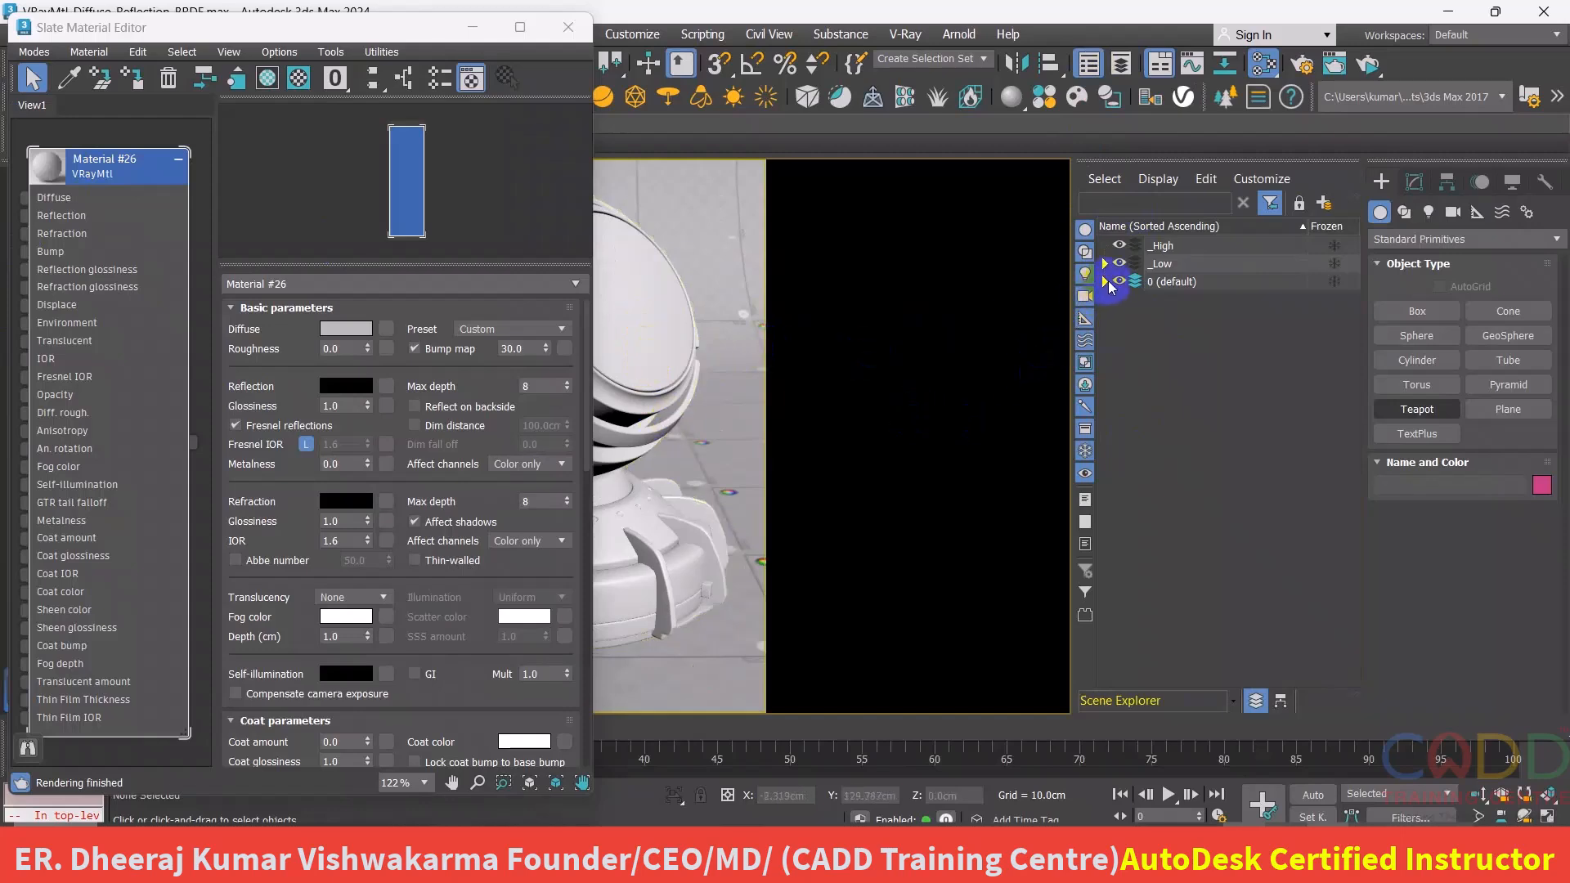
click(1104, 282)
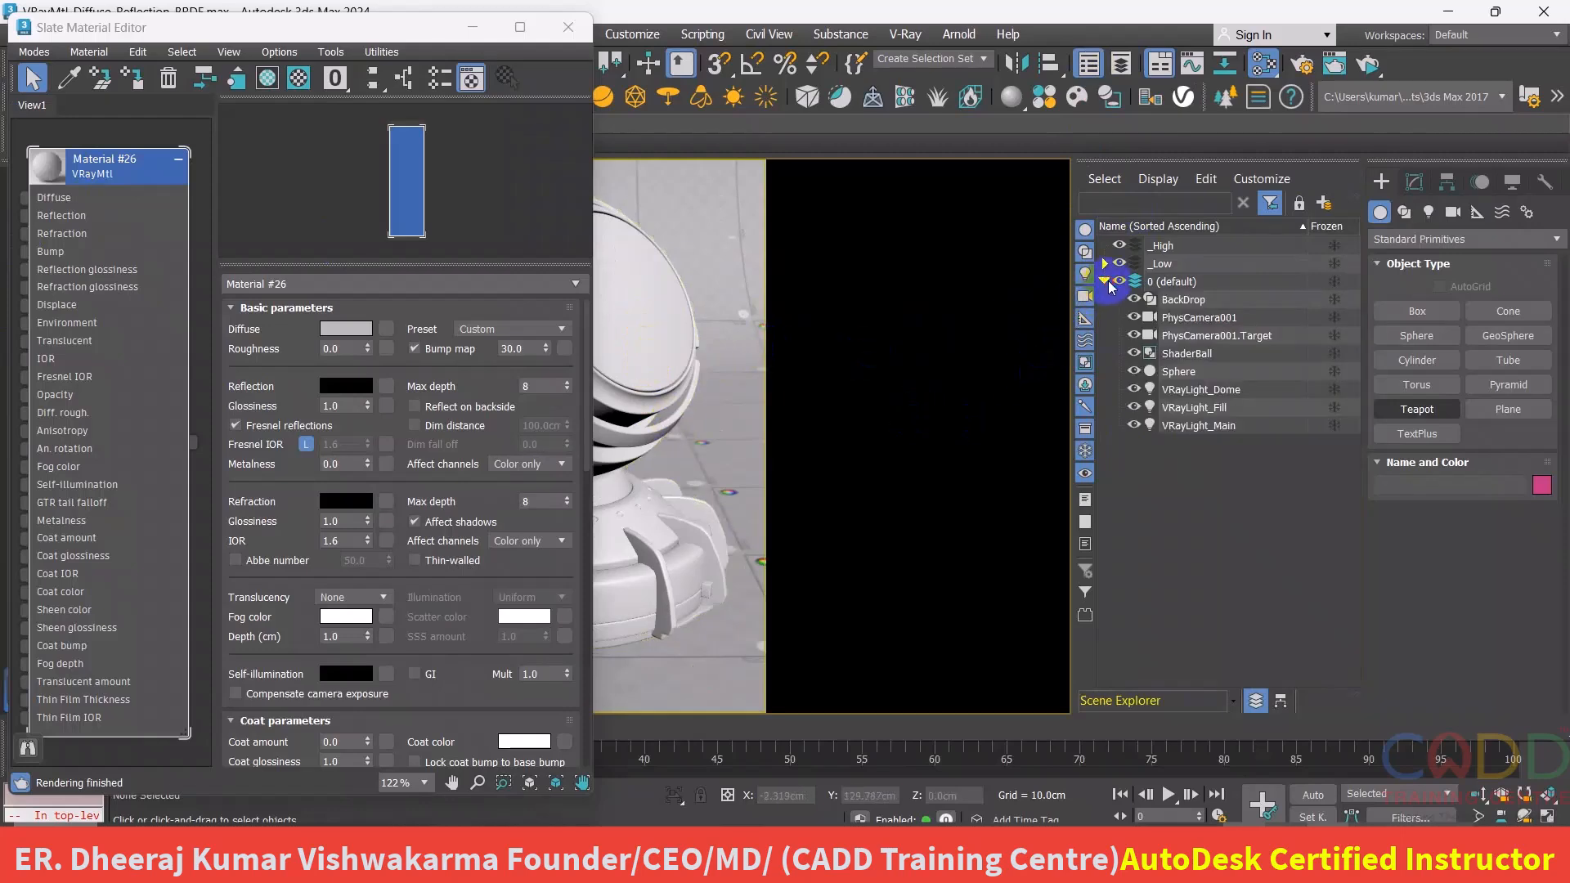
click(1201, 359)
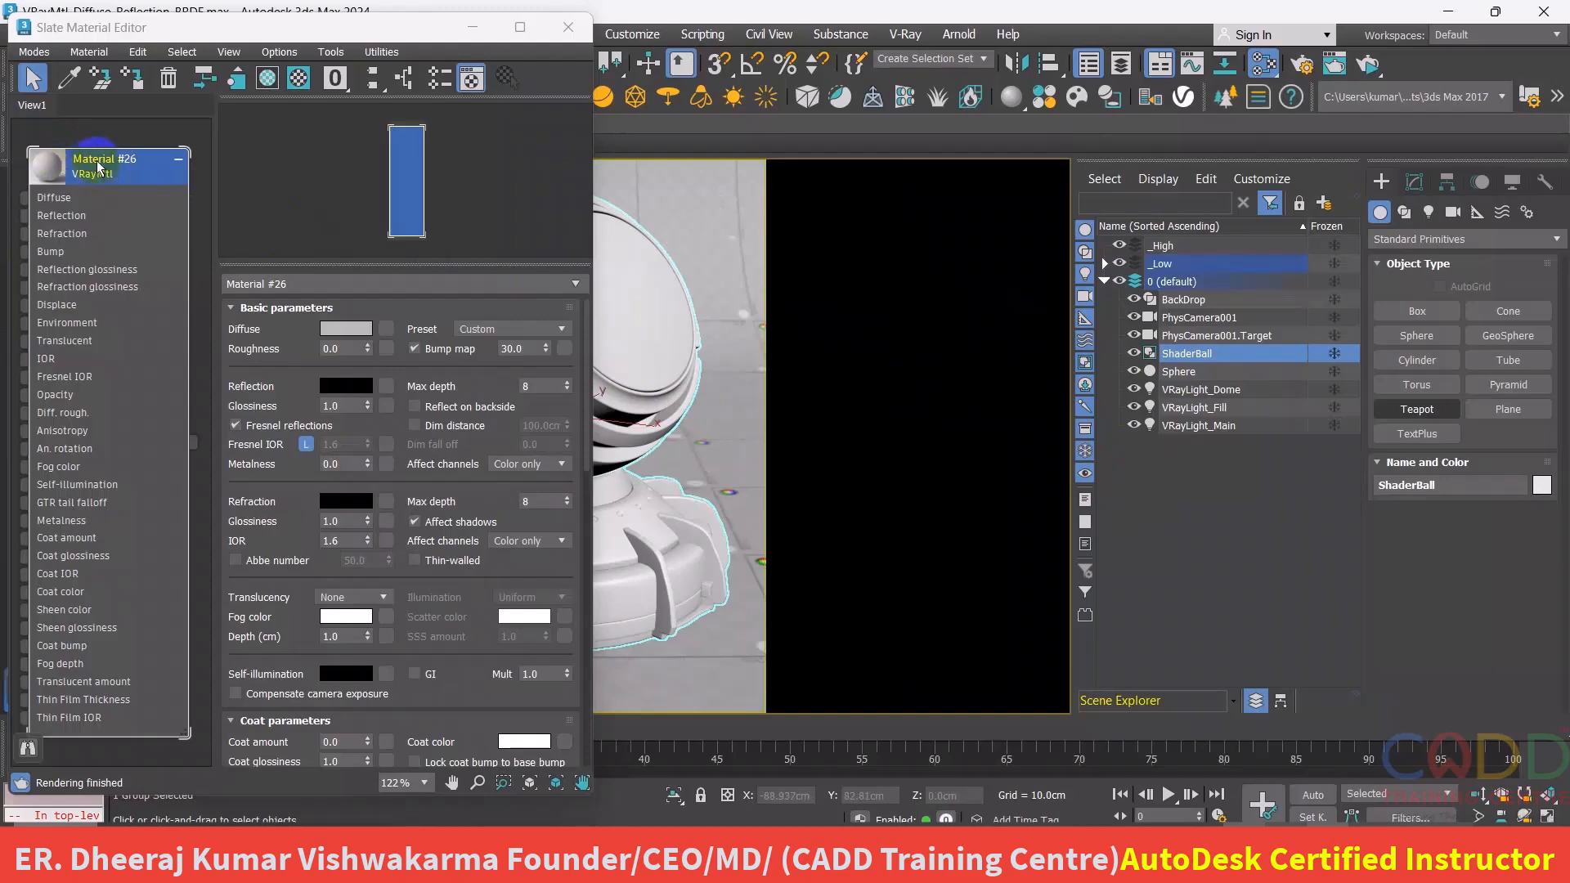
right_click(99, 172)
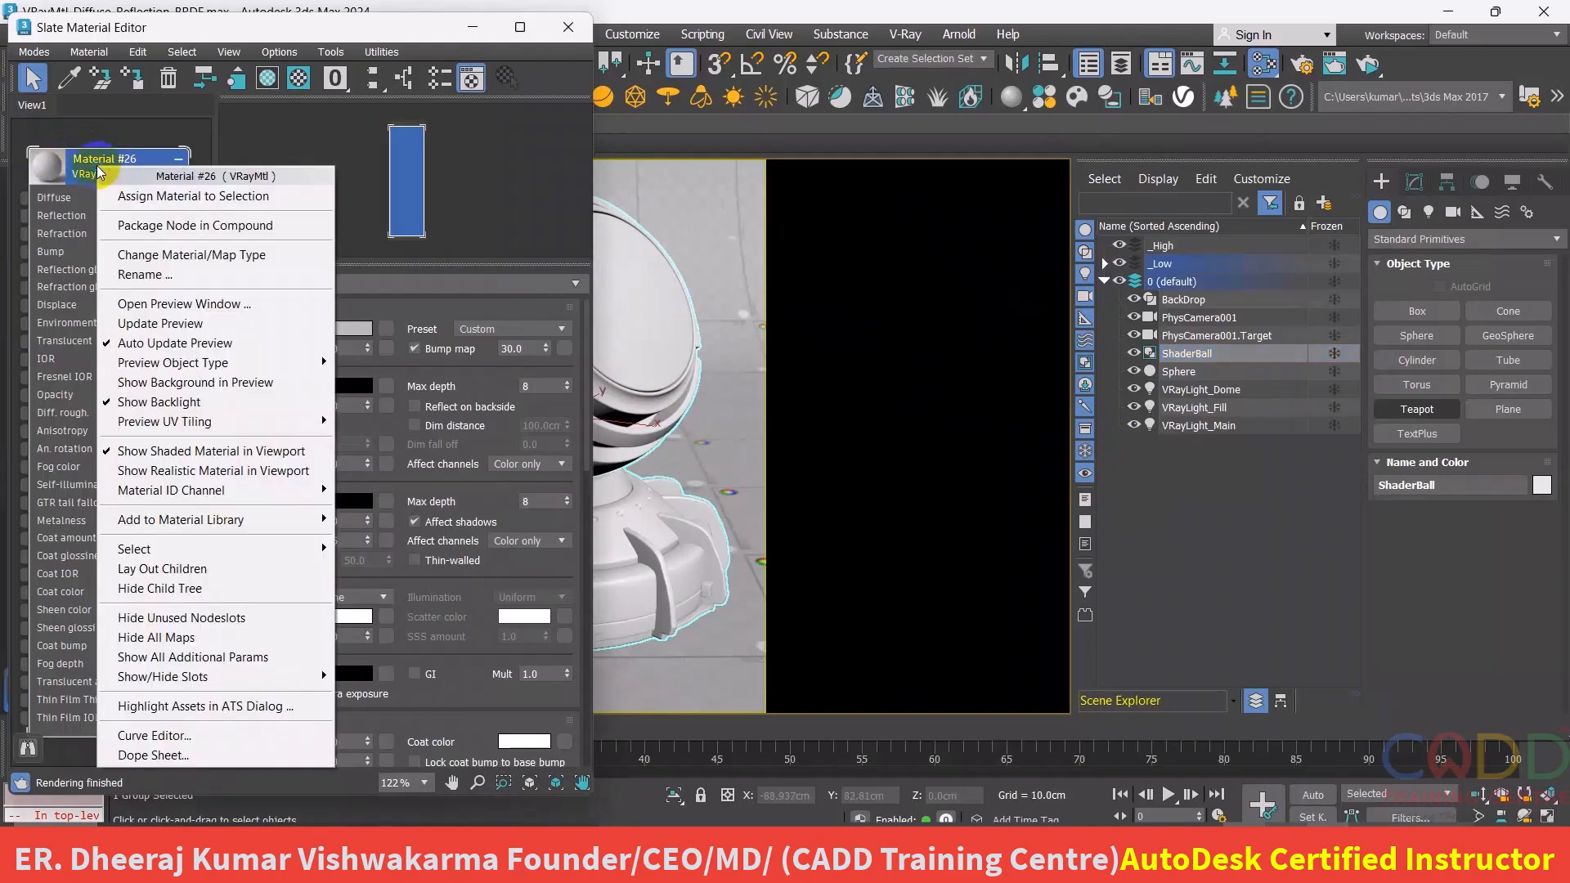
click(228, 198)
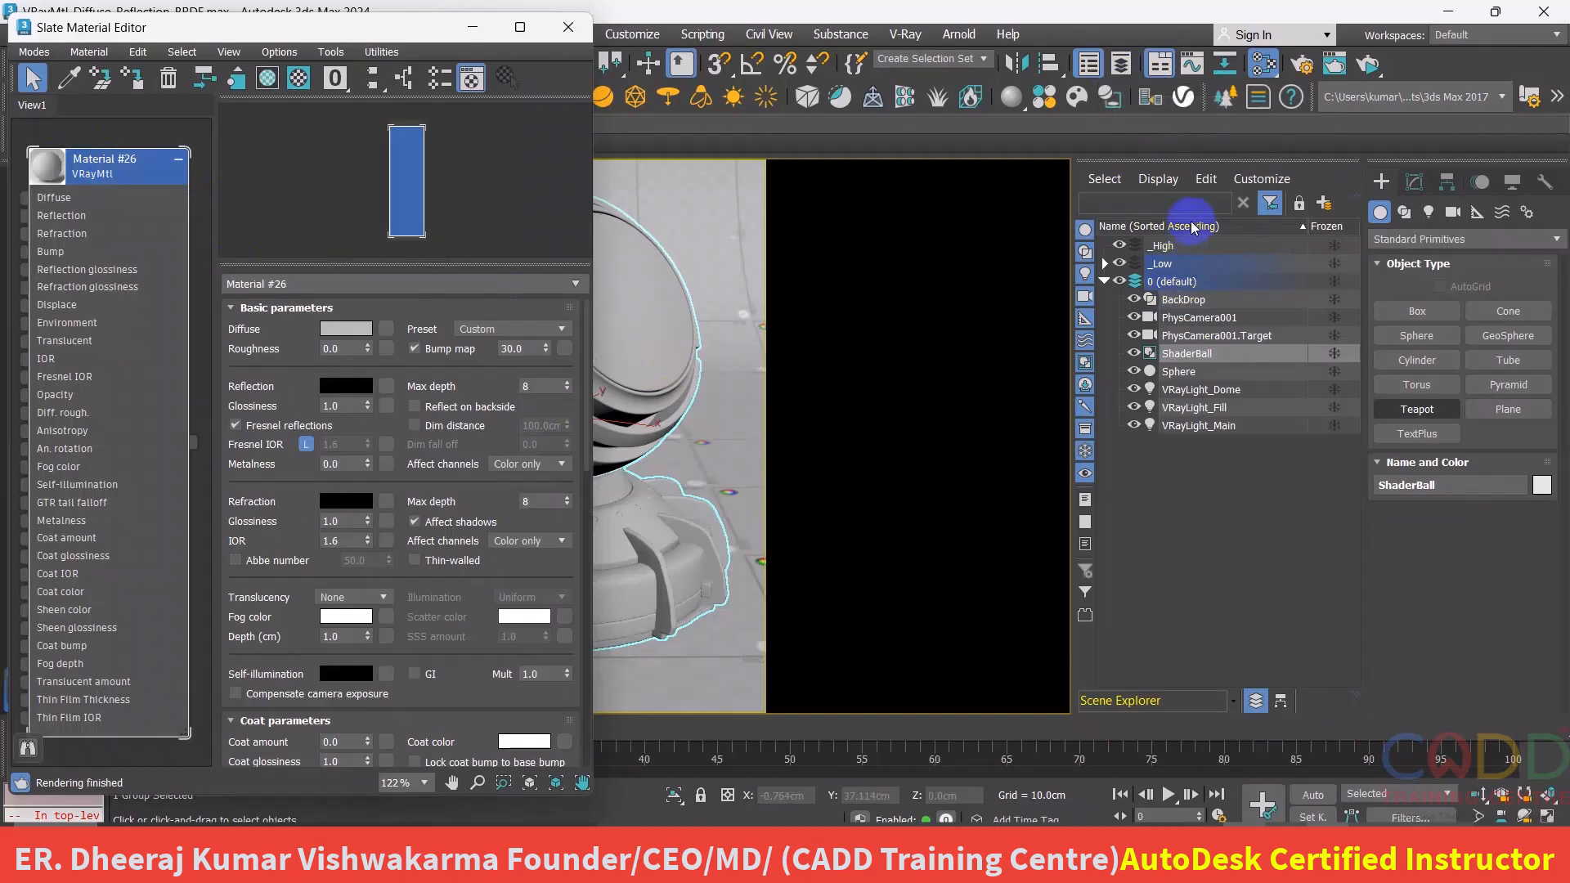
click(1090, 72)
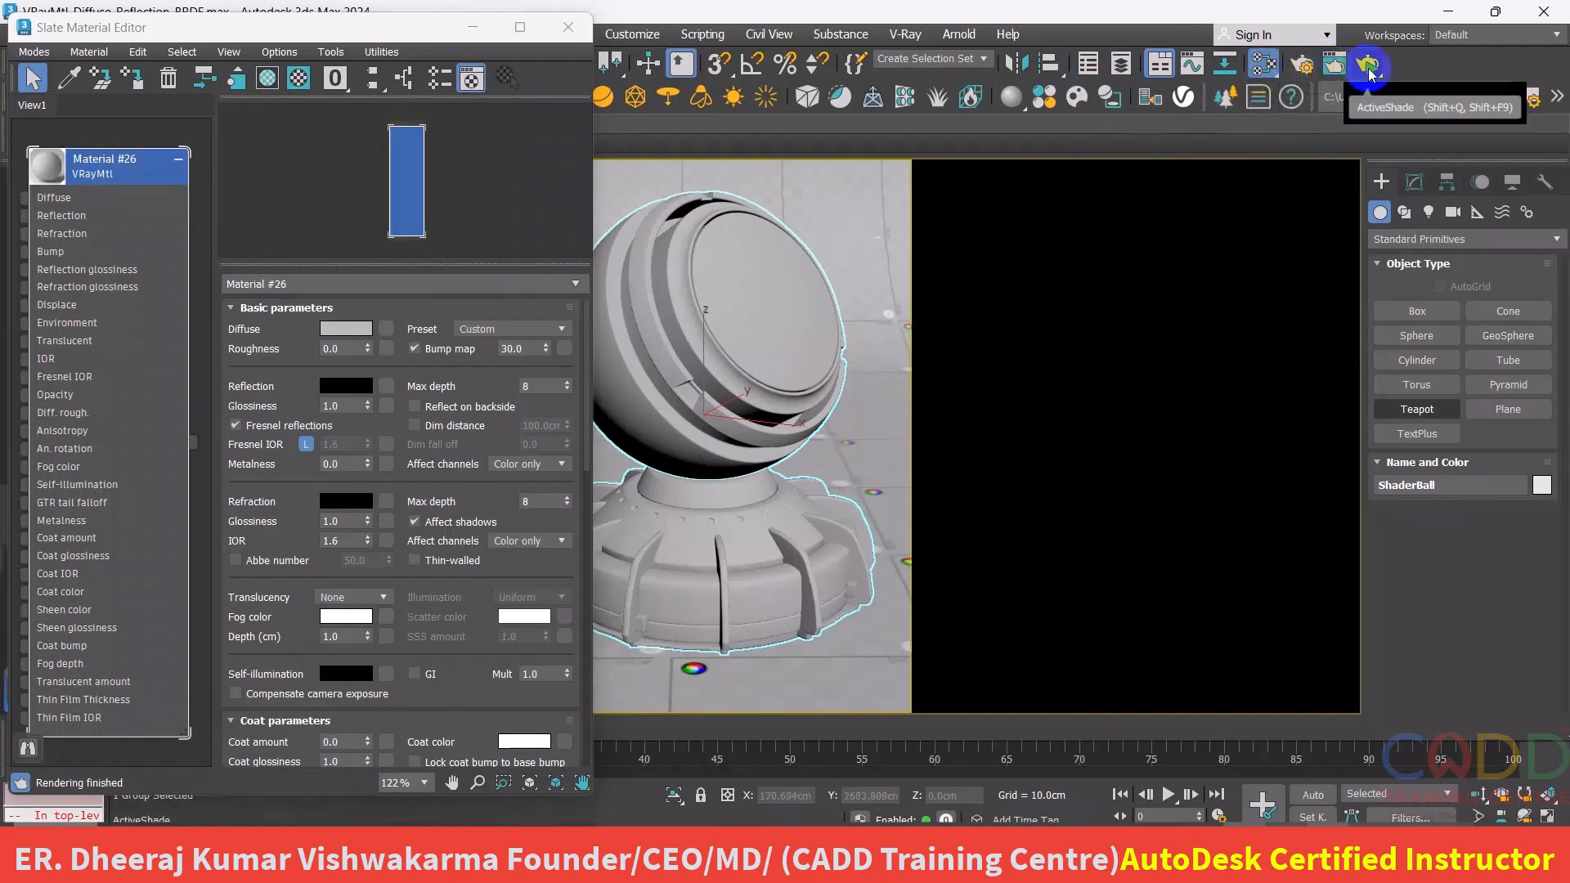
- Render the camera view with V-Ray and collapse the History and Layers panels of the frame buffer so only the image remains
drag(1371, 75, 1373, 99)
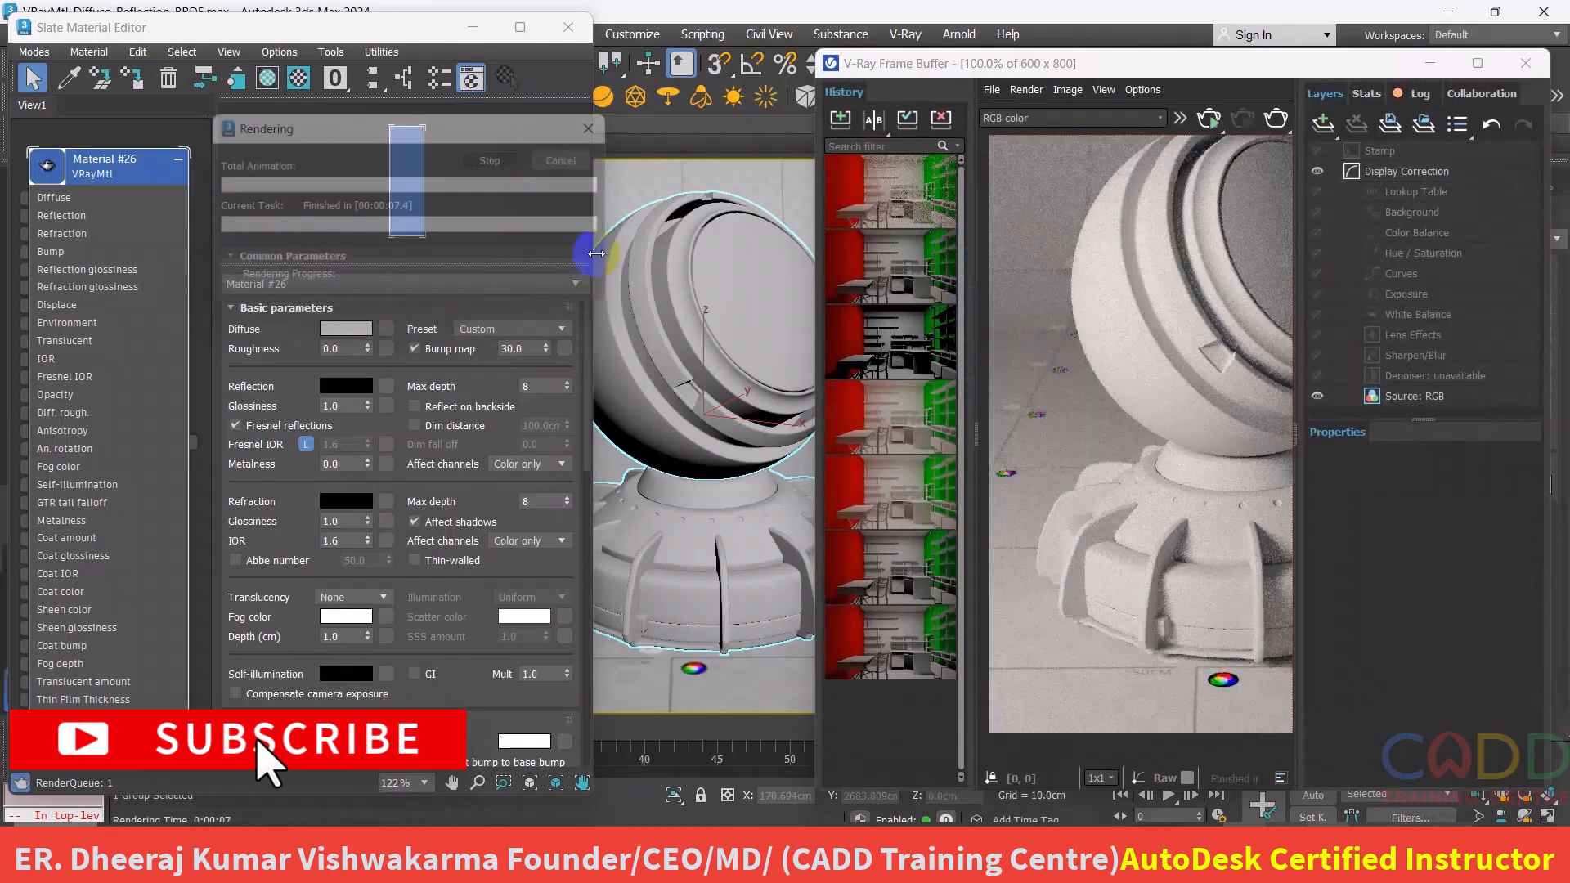
drag(995, 63, 834, 48)
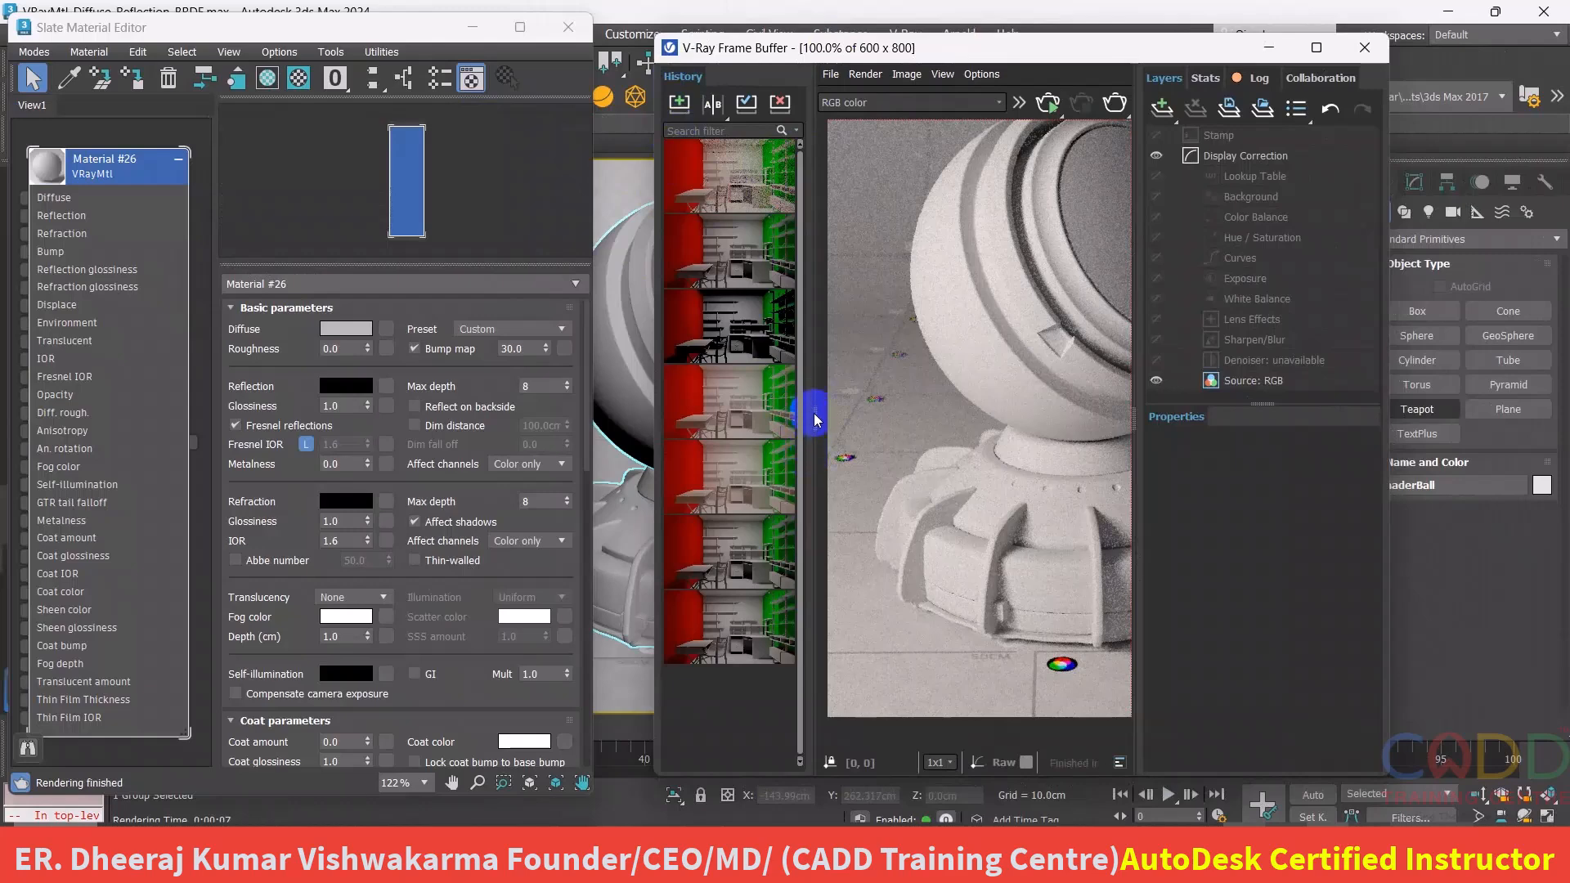
drag(817, 423, 631, 425)
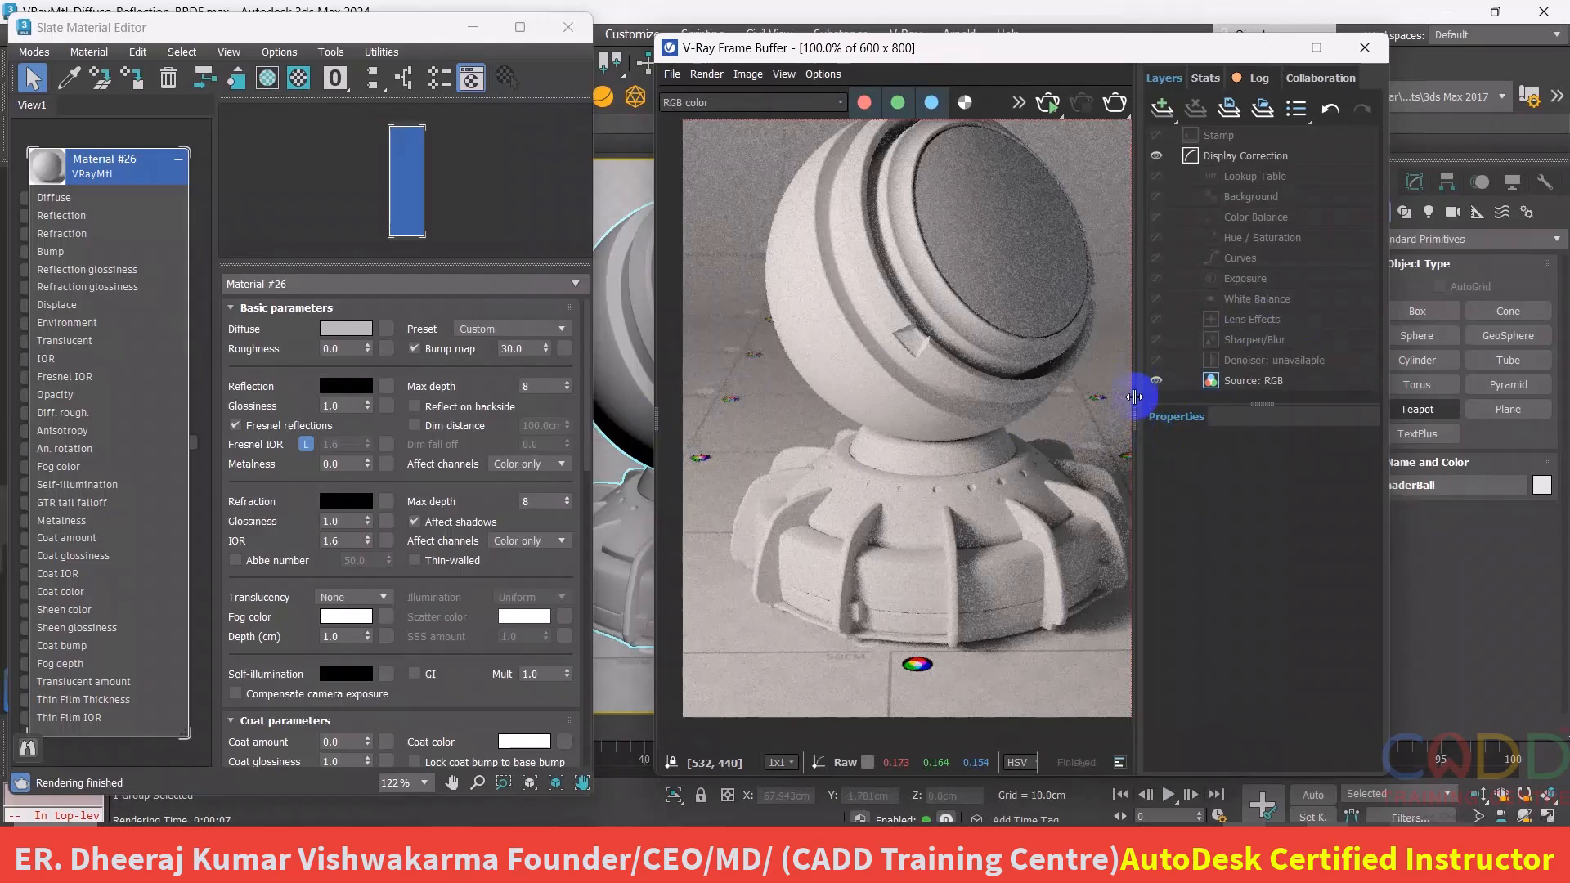
drag(1134, 413, 1363, 396)
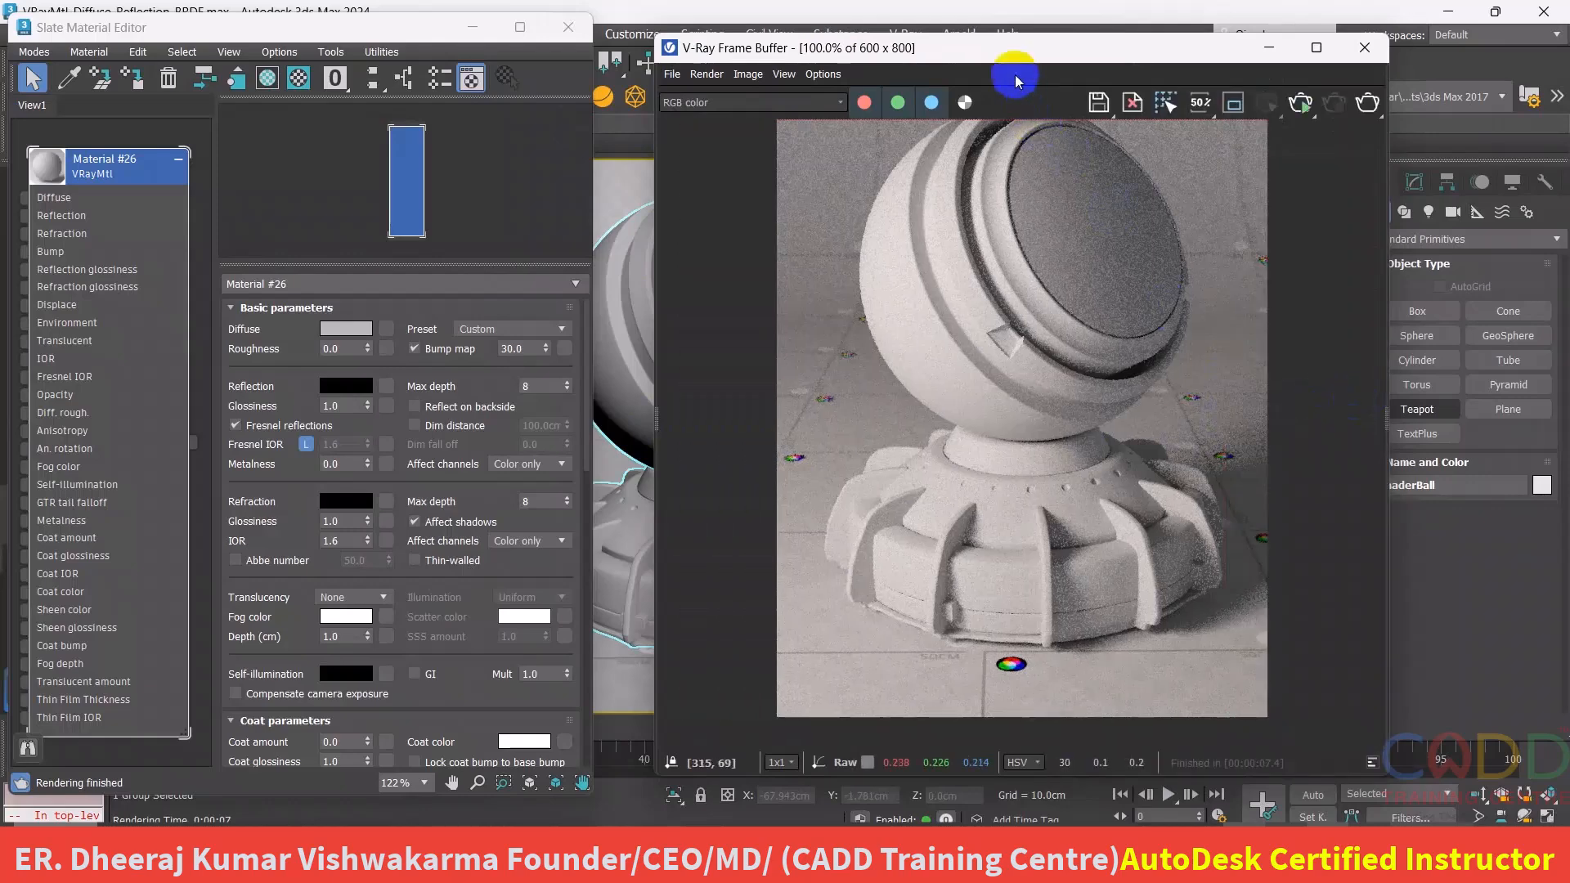
- Move the V-Ray Frame Buffer clear of the viewport's shader ball and start interactive rendering in it
drag(995, 57, 1175, 54)
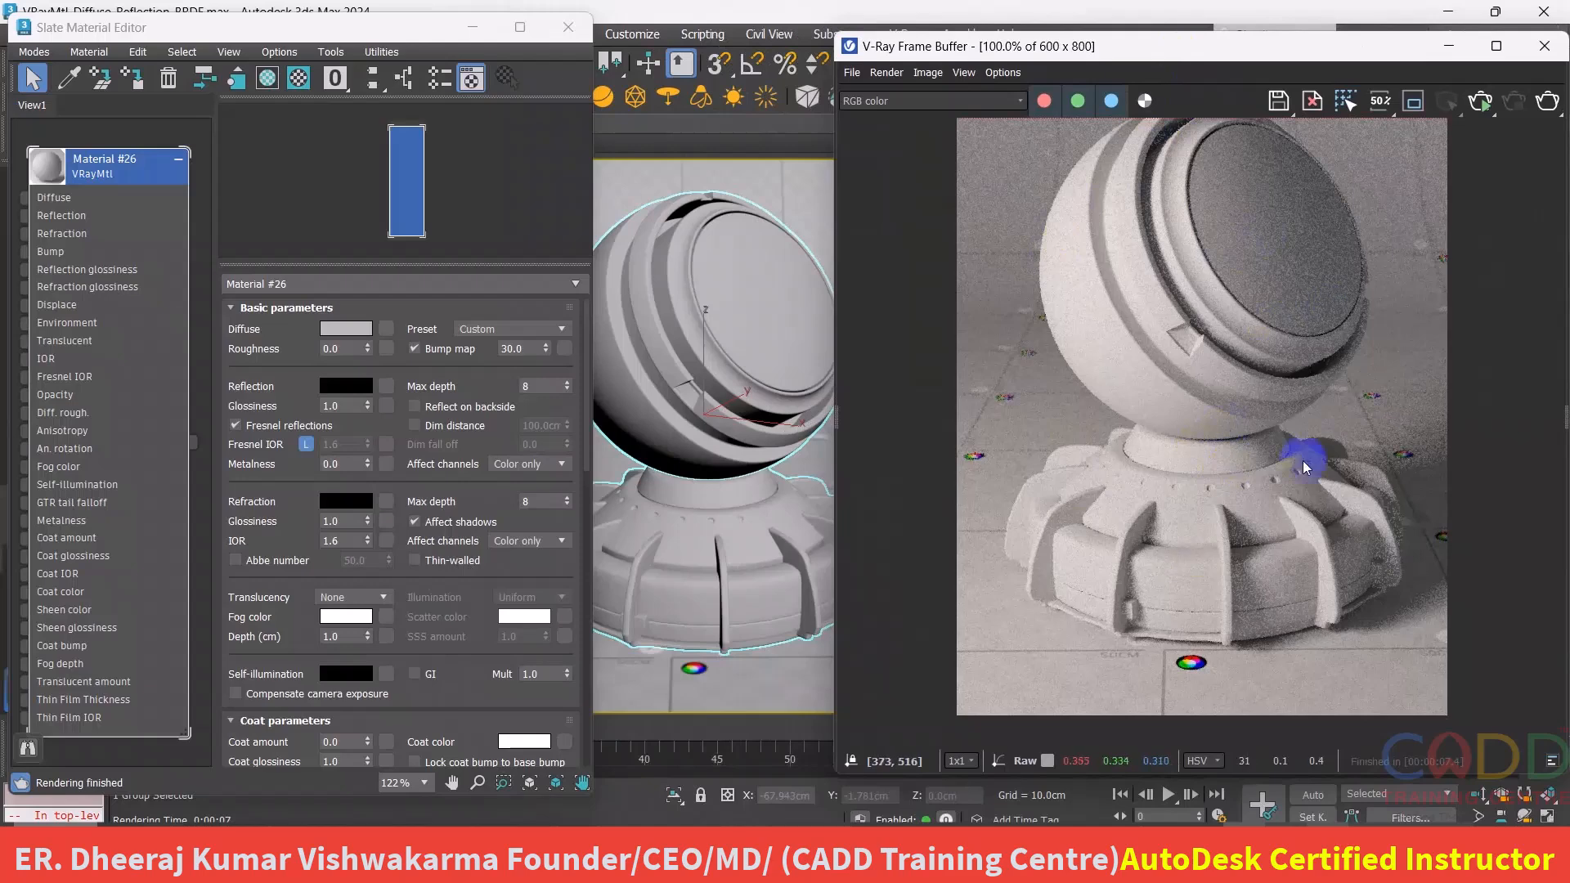
click(1488, 113)
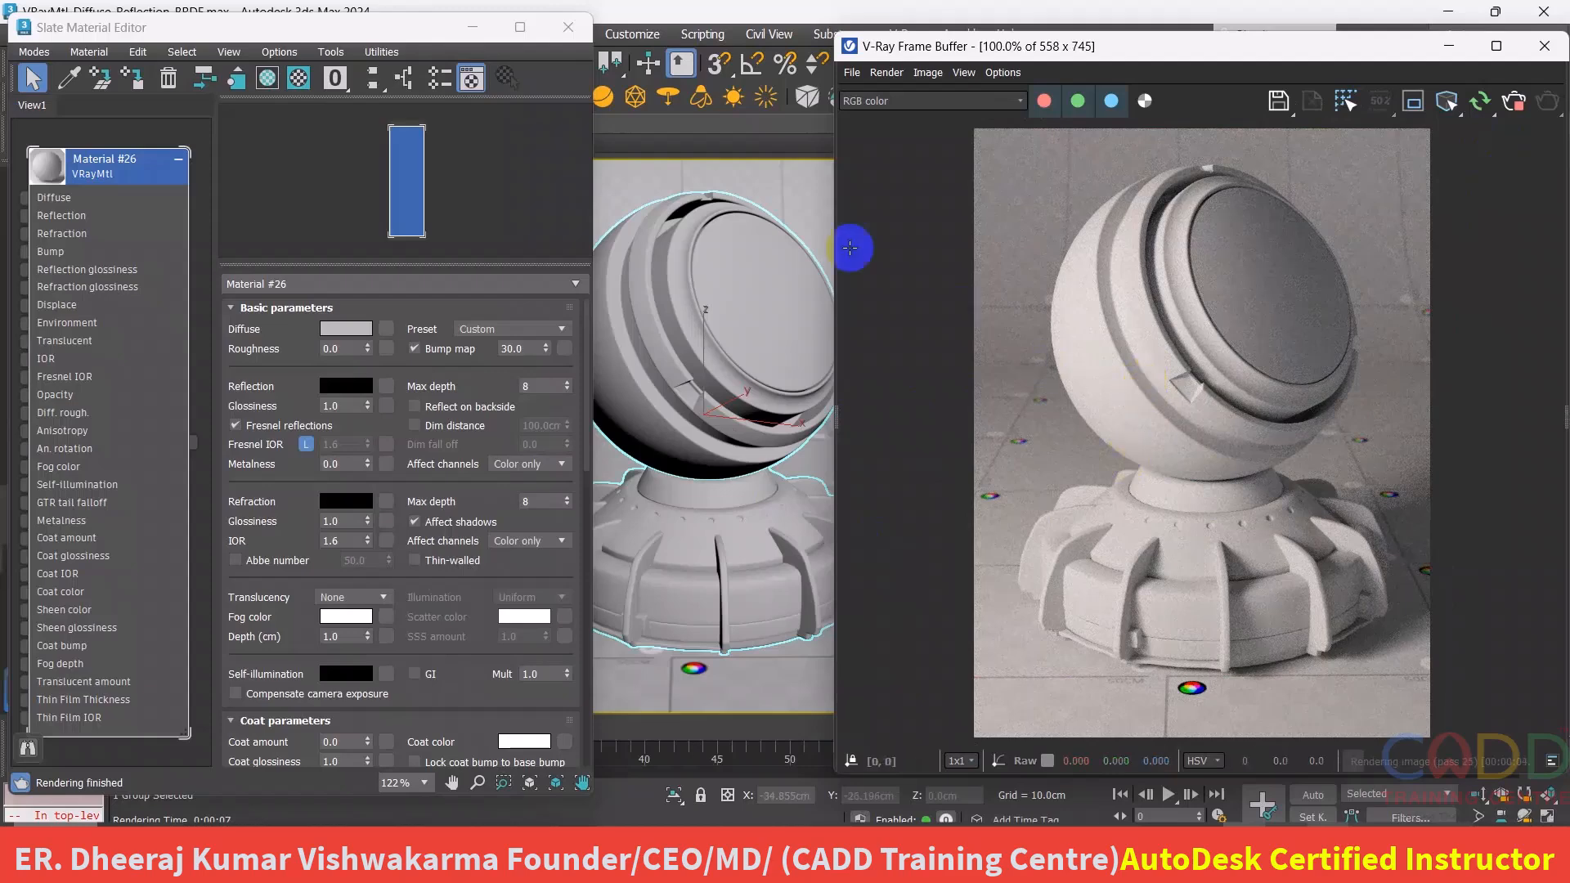
click(451, 33)
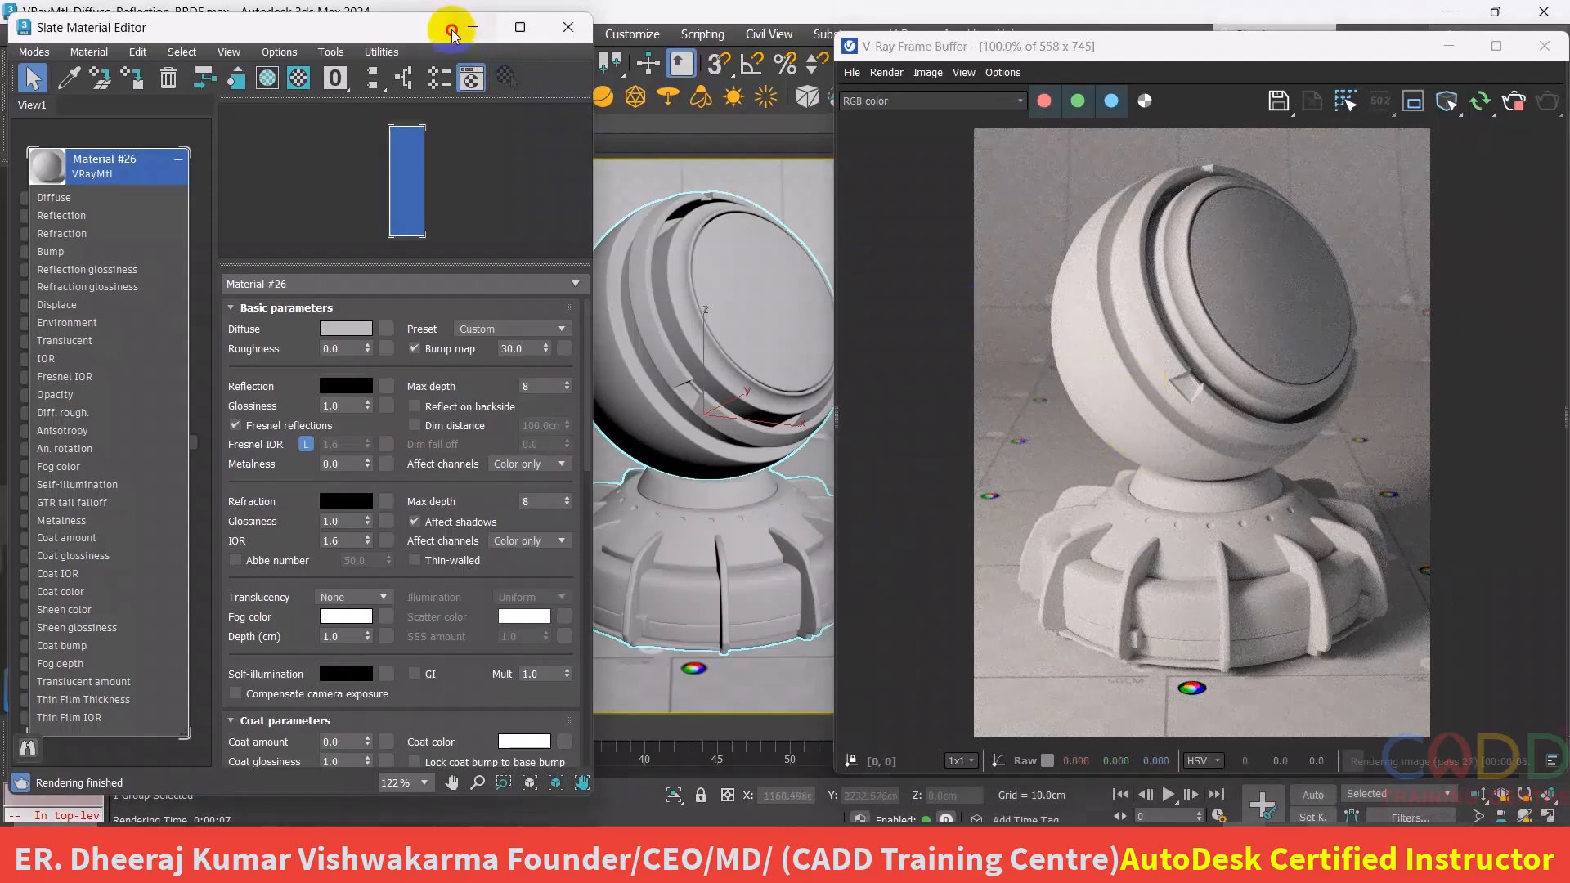
click(472, 27)
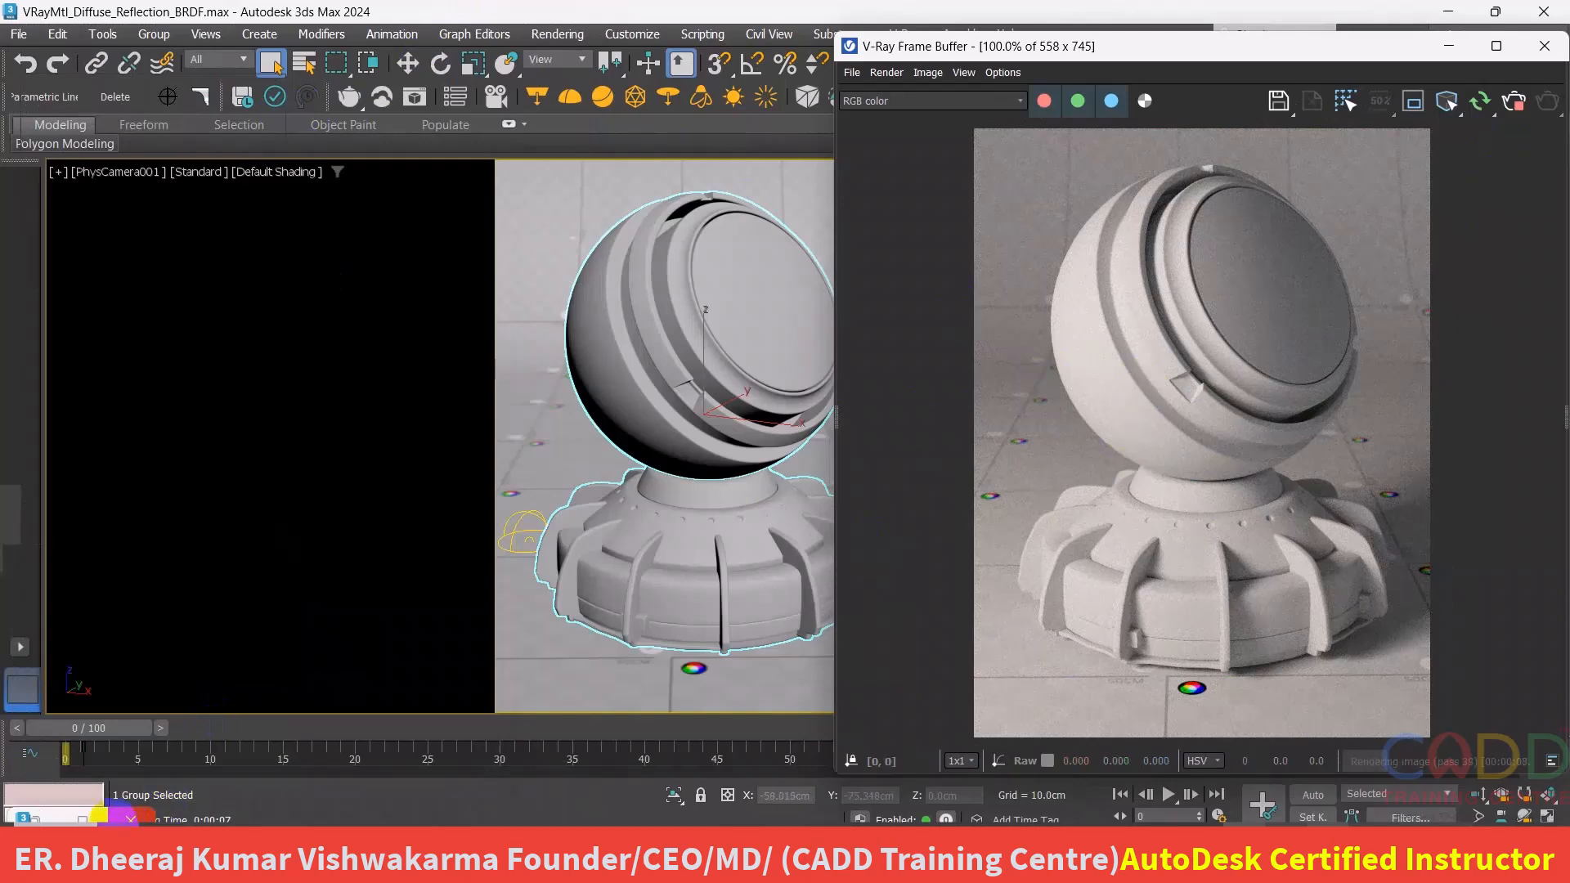
click(98, 816)
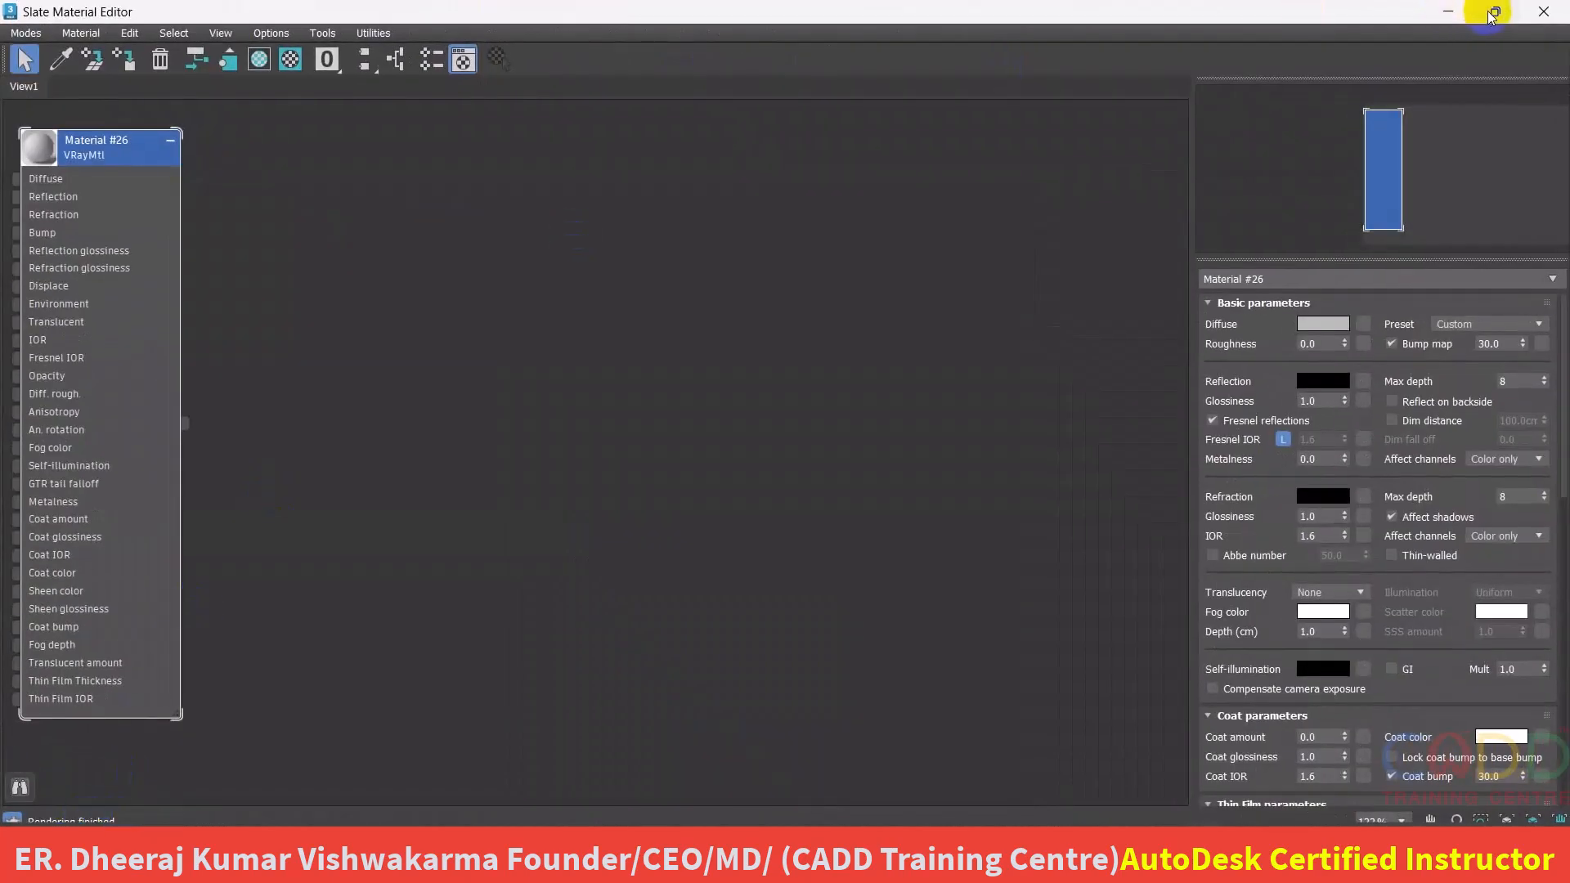
click(1493, 13)
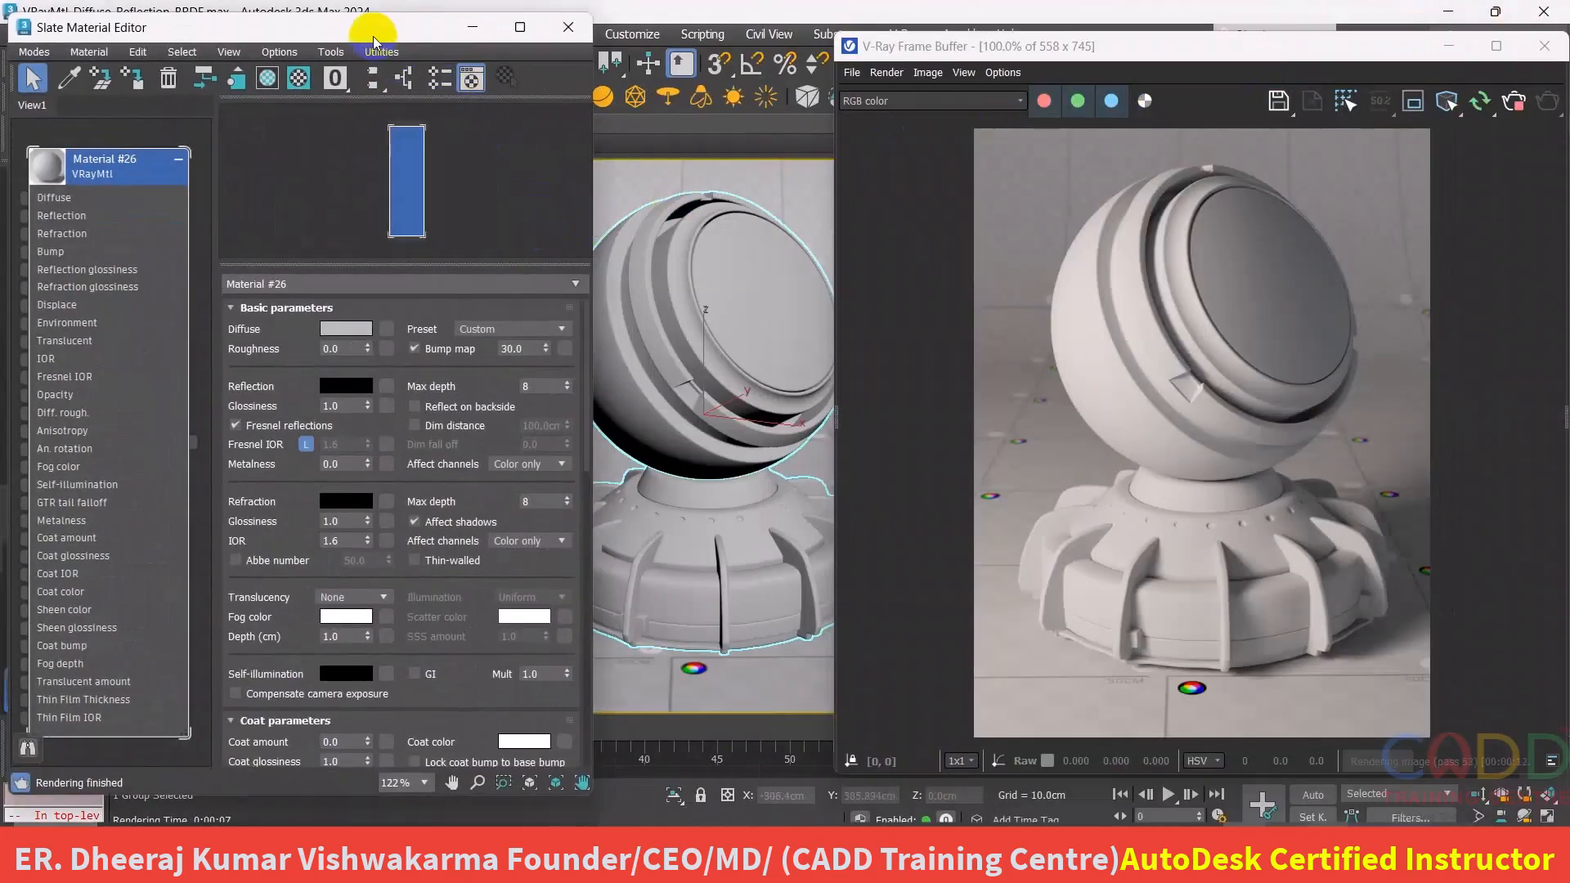
drag(366, 33, 361, 32)
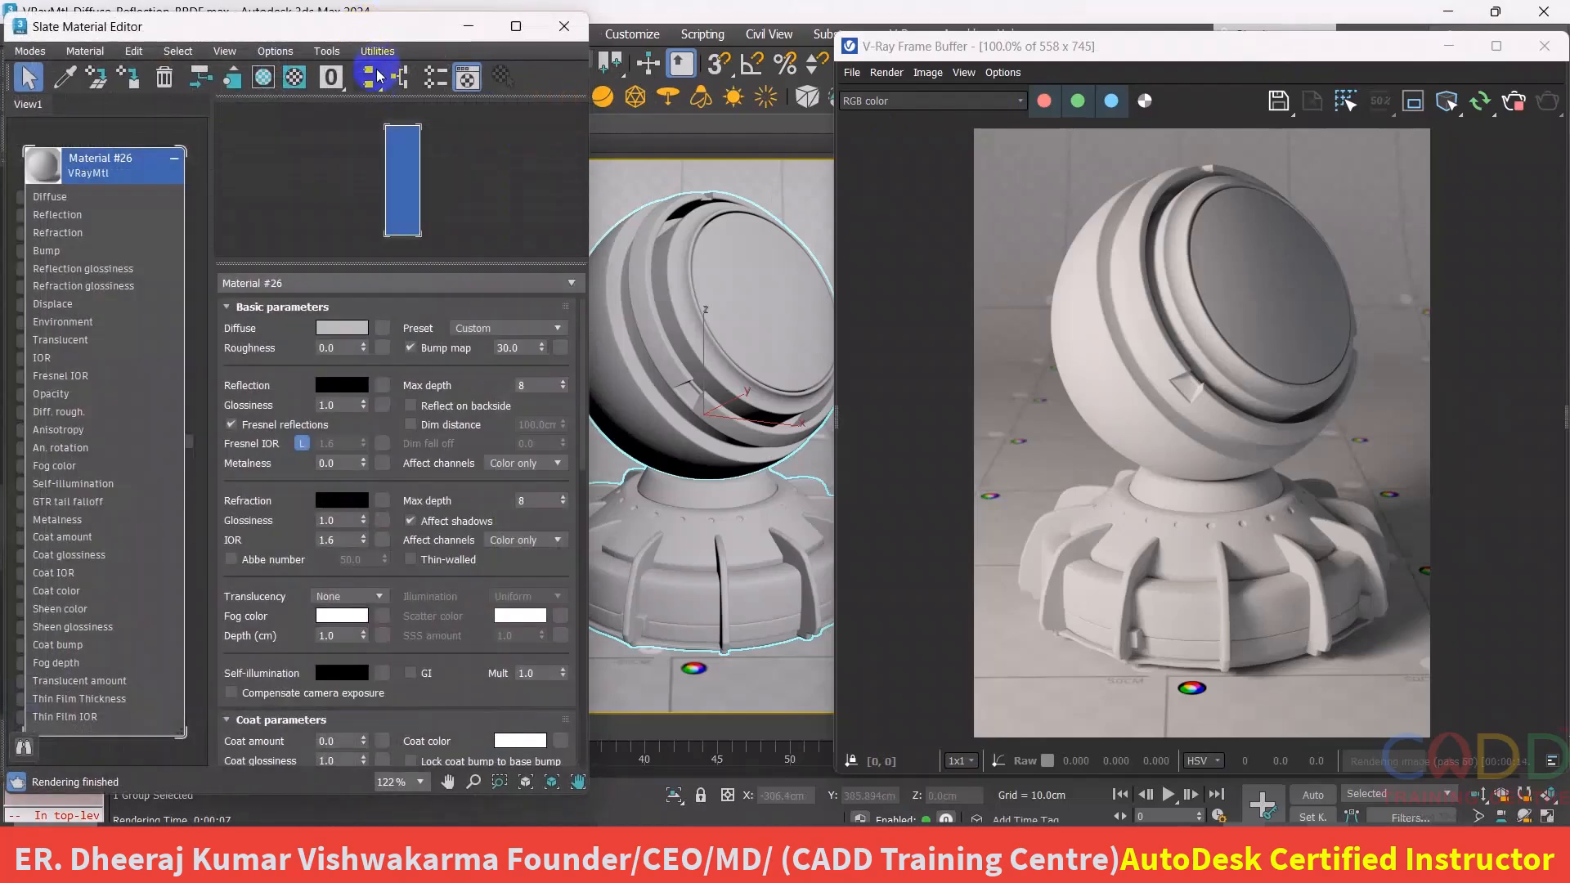
- Set the VRayMtl's diffuse color to green, display RGB 43, 189, 74 (hex 2BBD4A), adjusting its hue and value while watching the interactive render
click(99, 171)
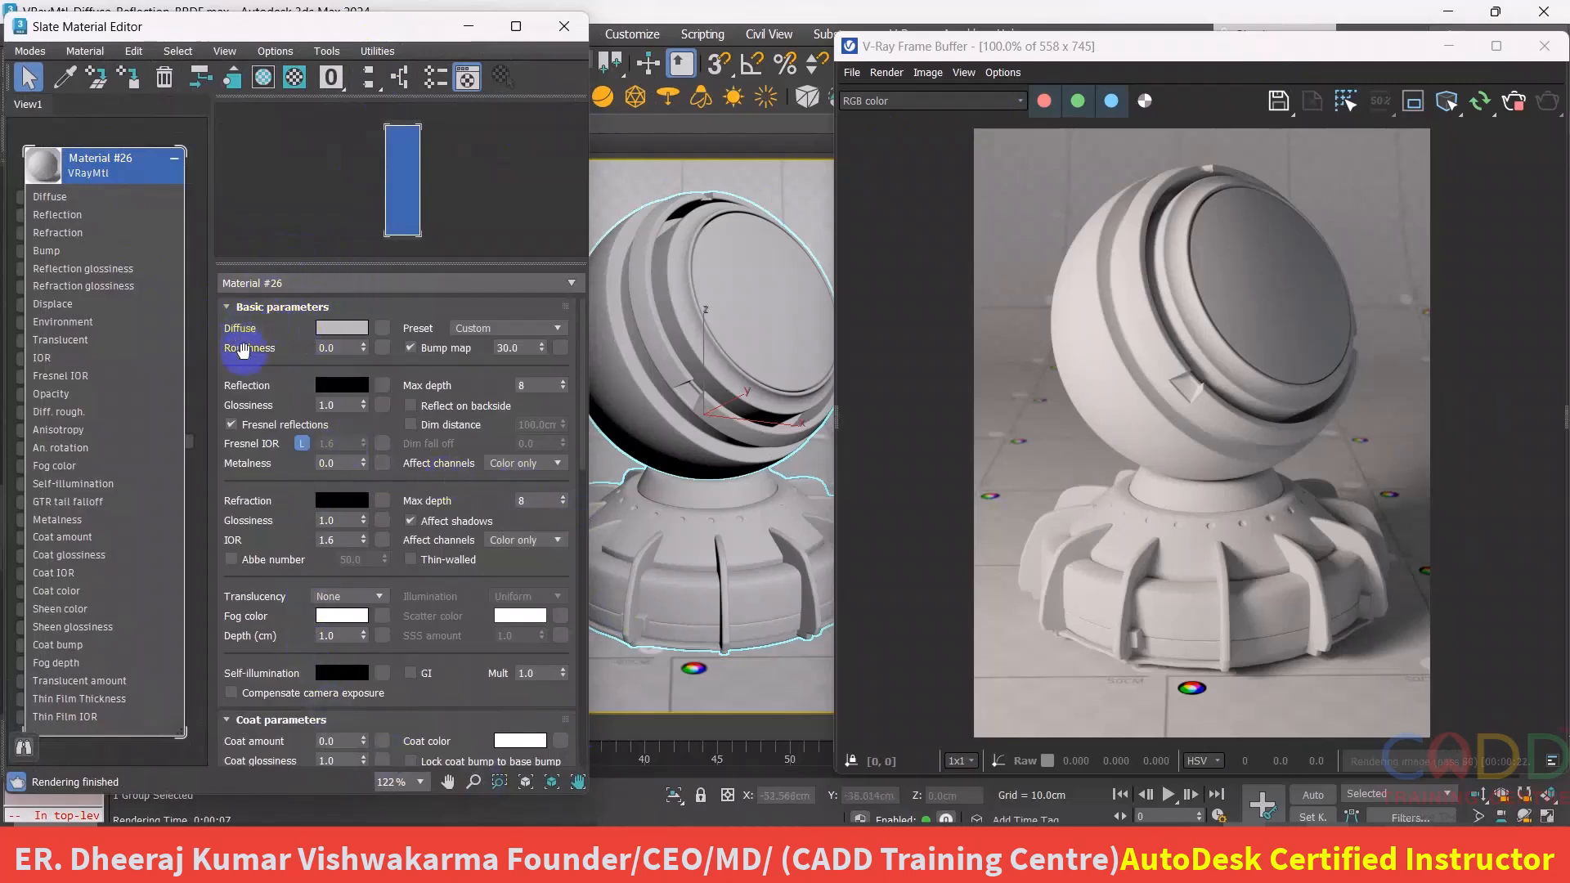
click(343, 329)
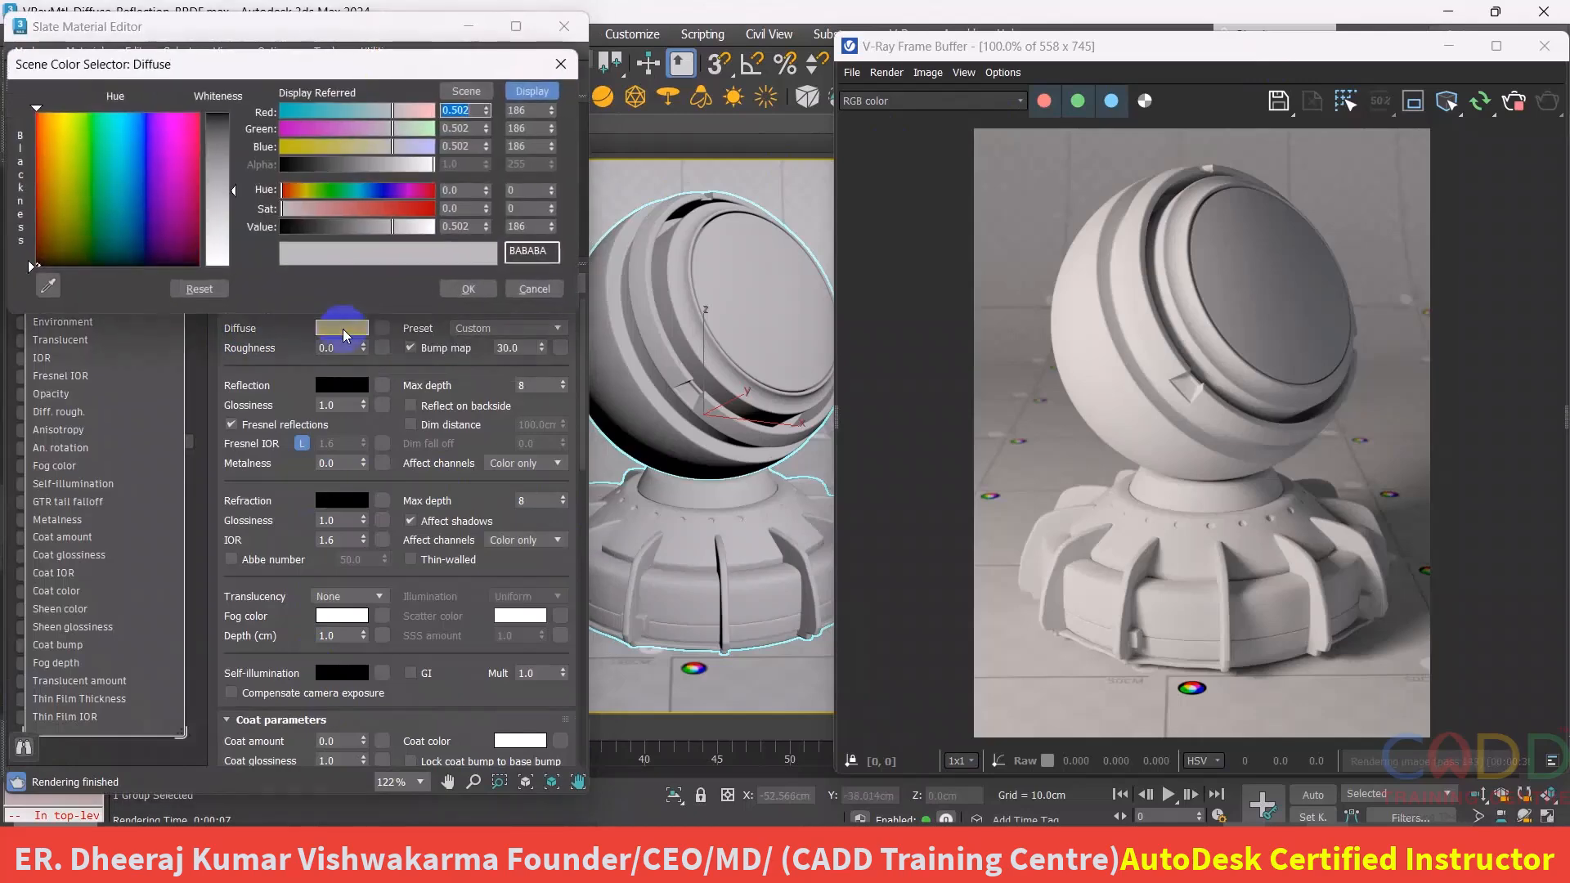
drag(287, 74, 362, 64)
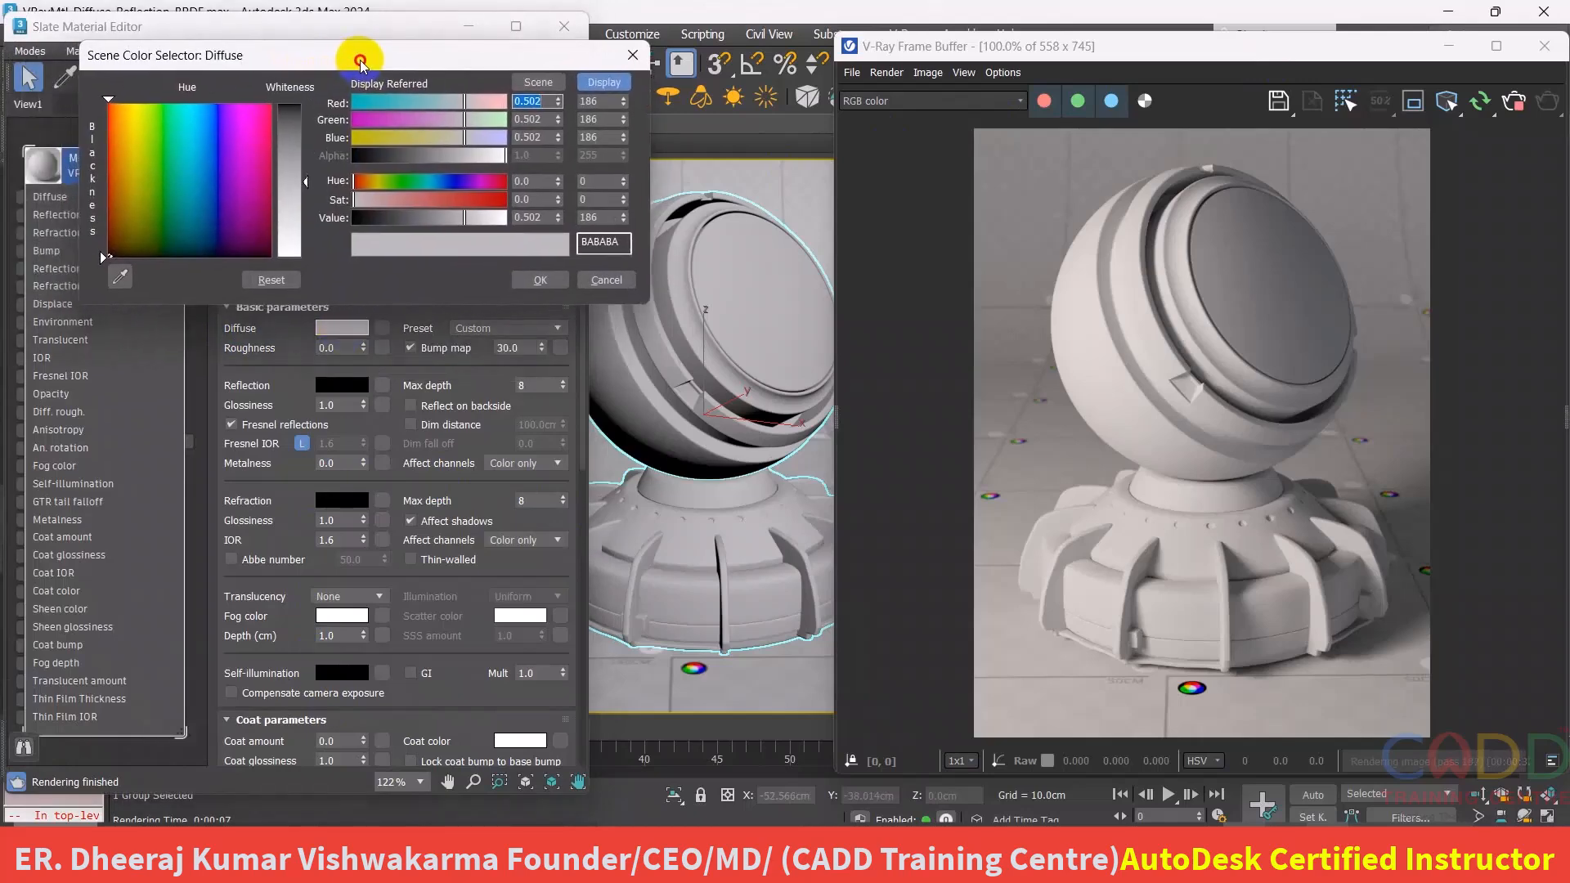
drag(466, 137, 396, 146)
drag(450, 198, 407, 180)
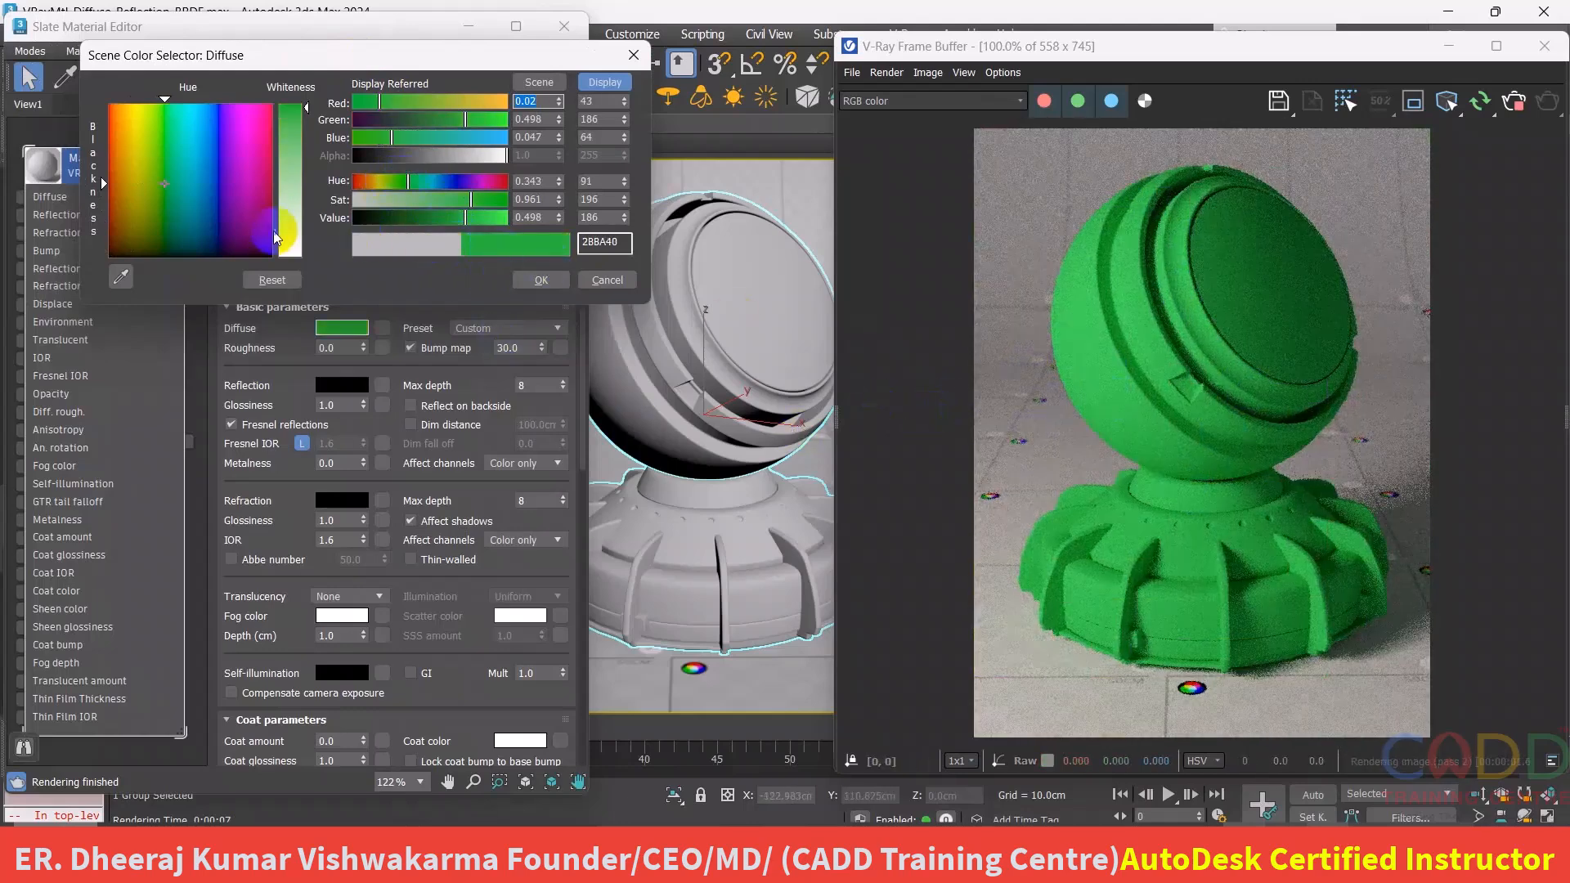
click(425, 218)
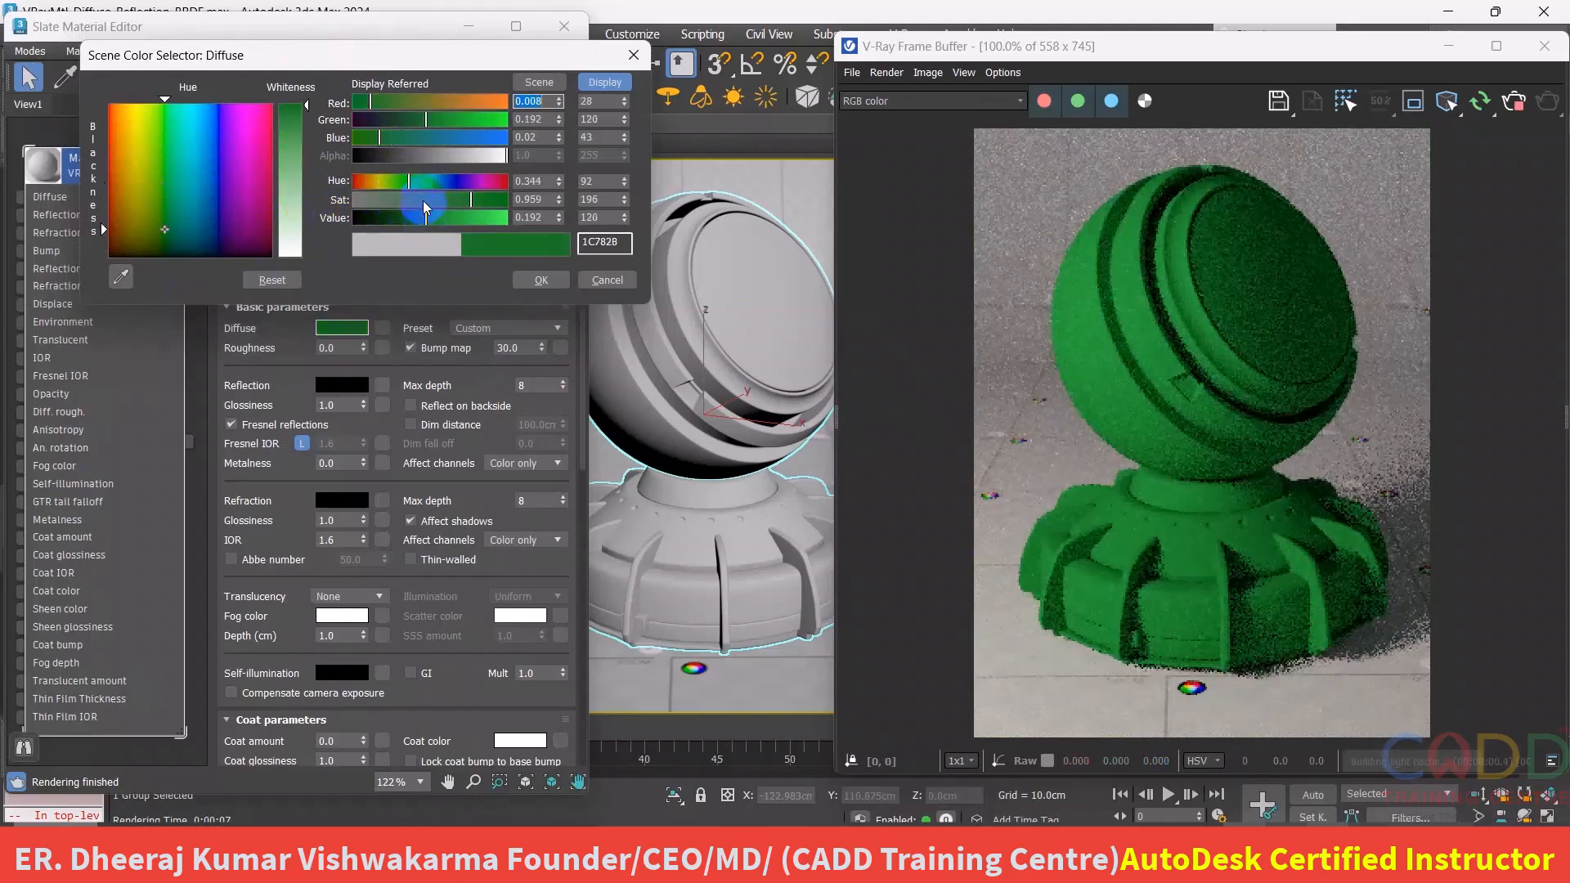
drag(435, 219, 467, 218)
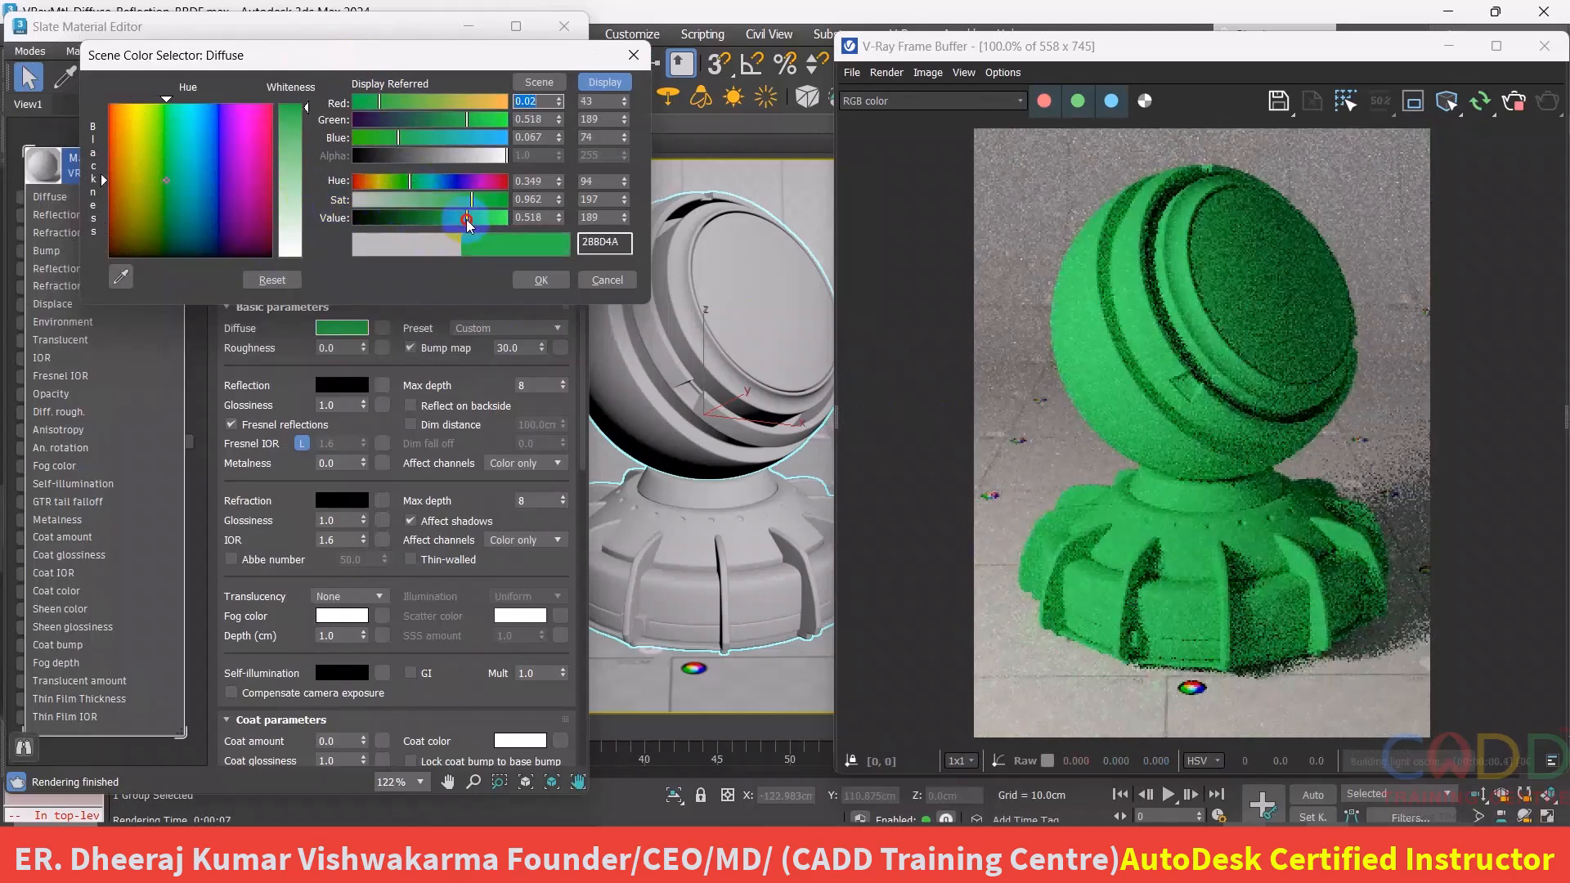
click(554, 286)
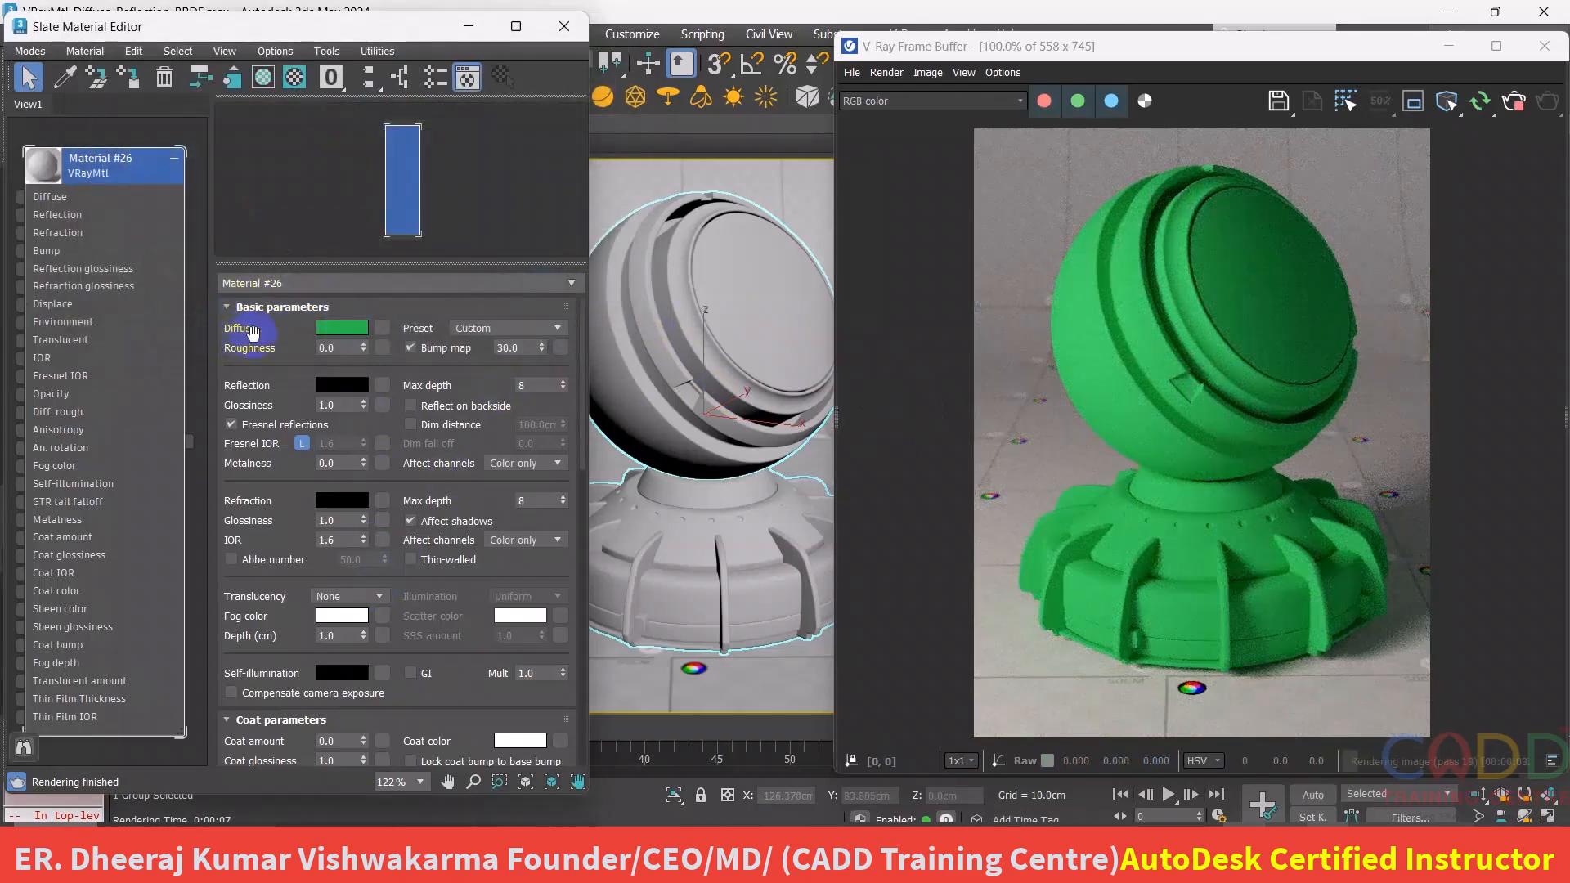
- Open the map choice for the diffuse slot, look through the V-Ray maps and expand the General maps category
click(383, 328)
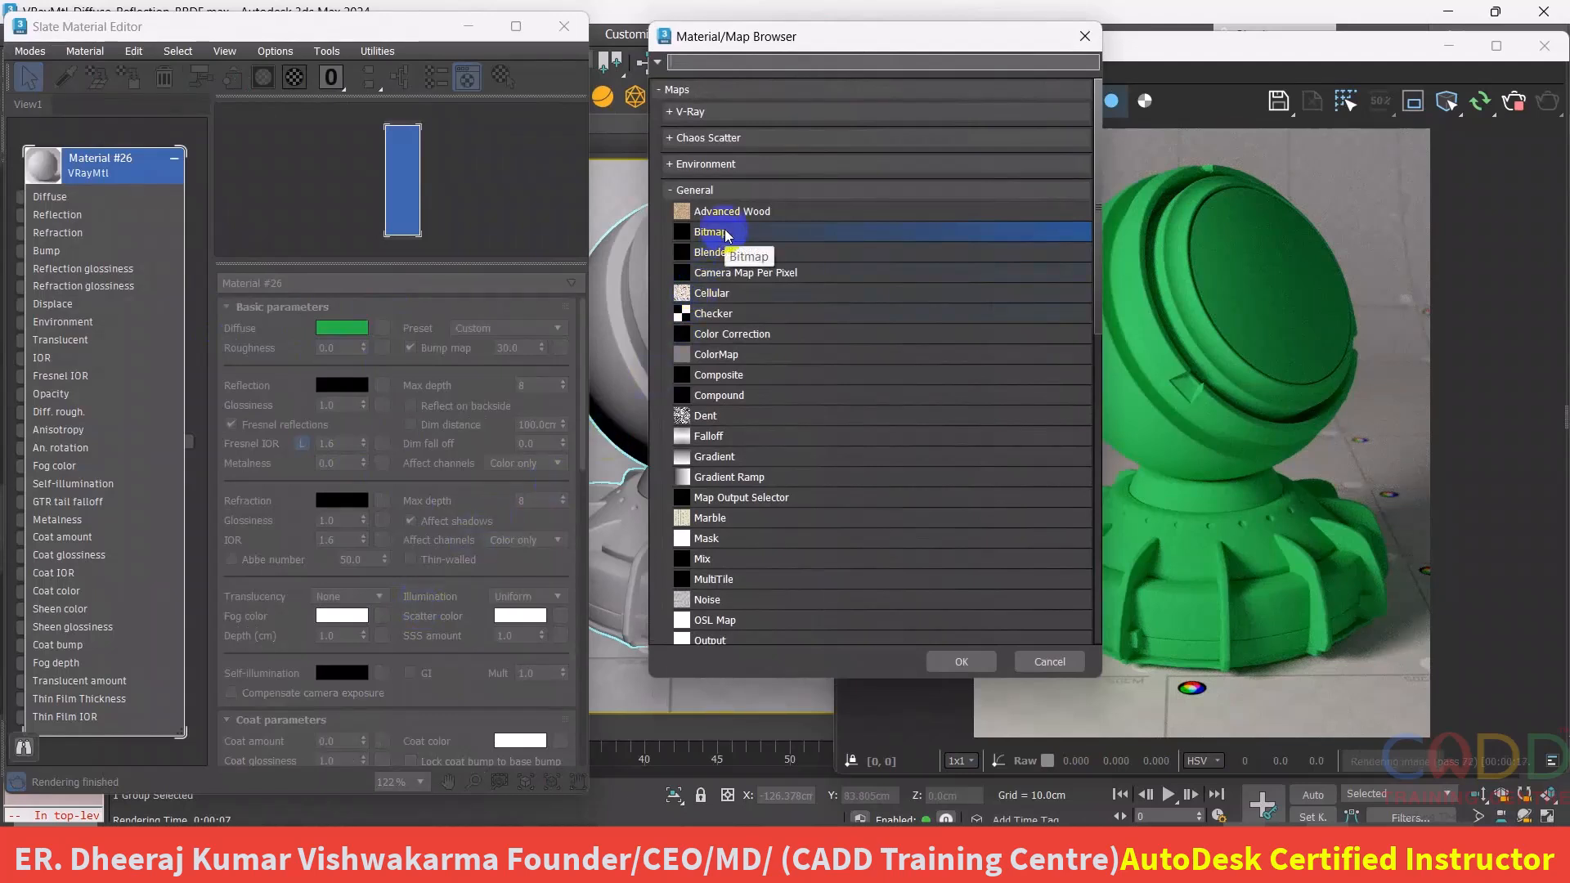
click(672, 190)
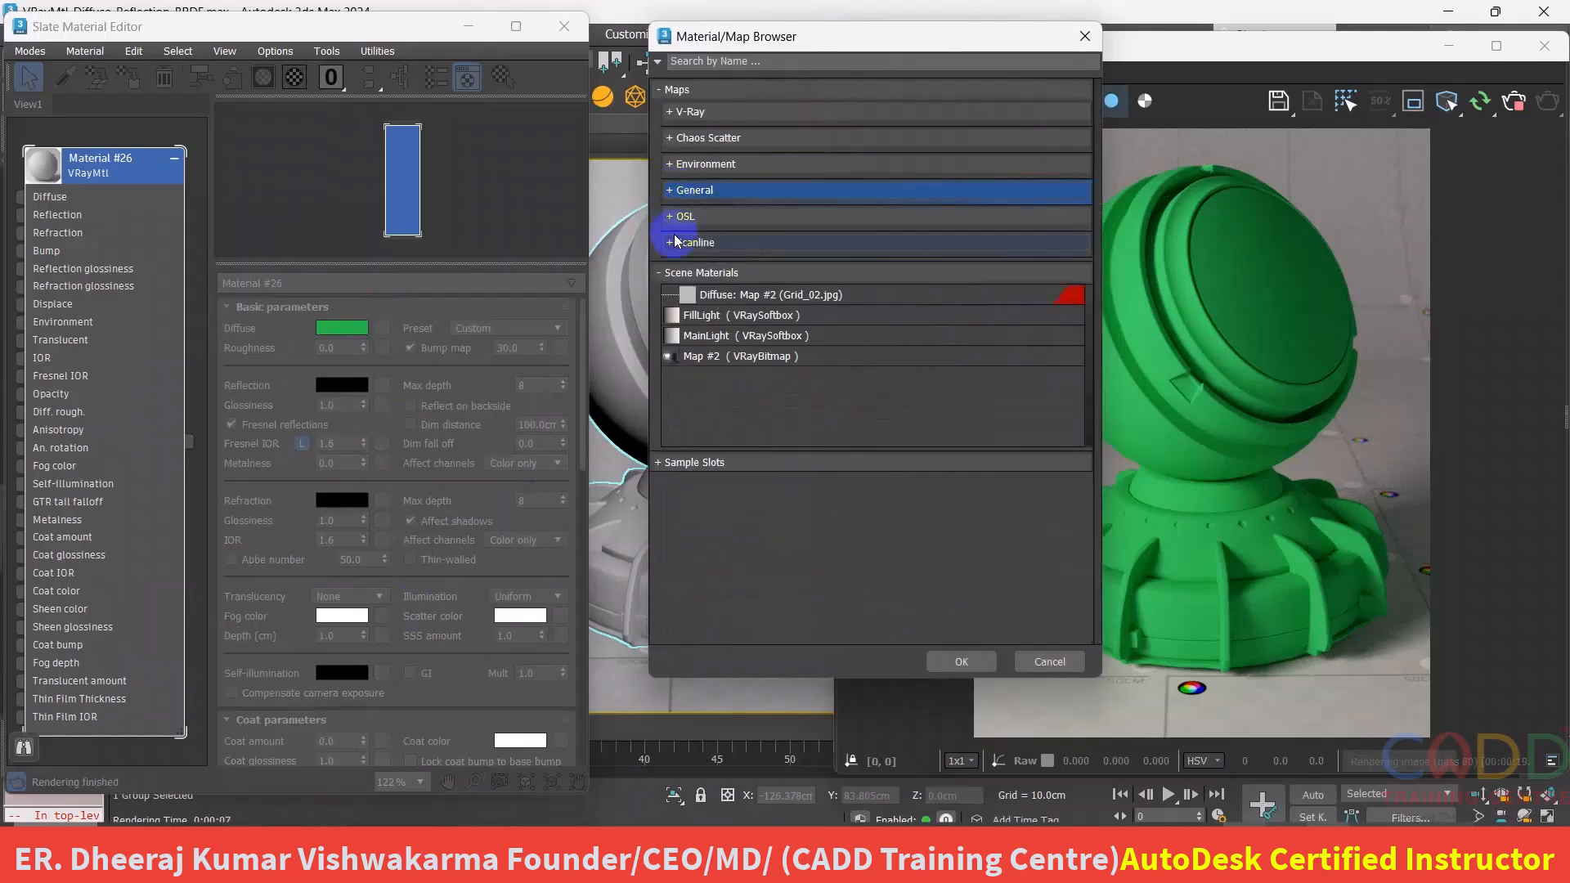
click(675, 119)
click(721, 135)
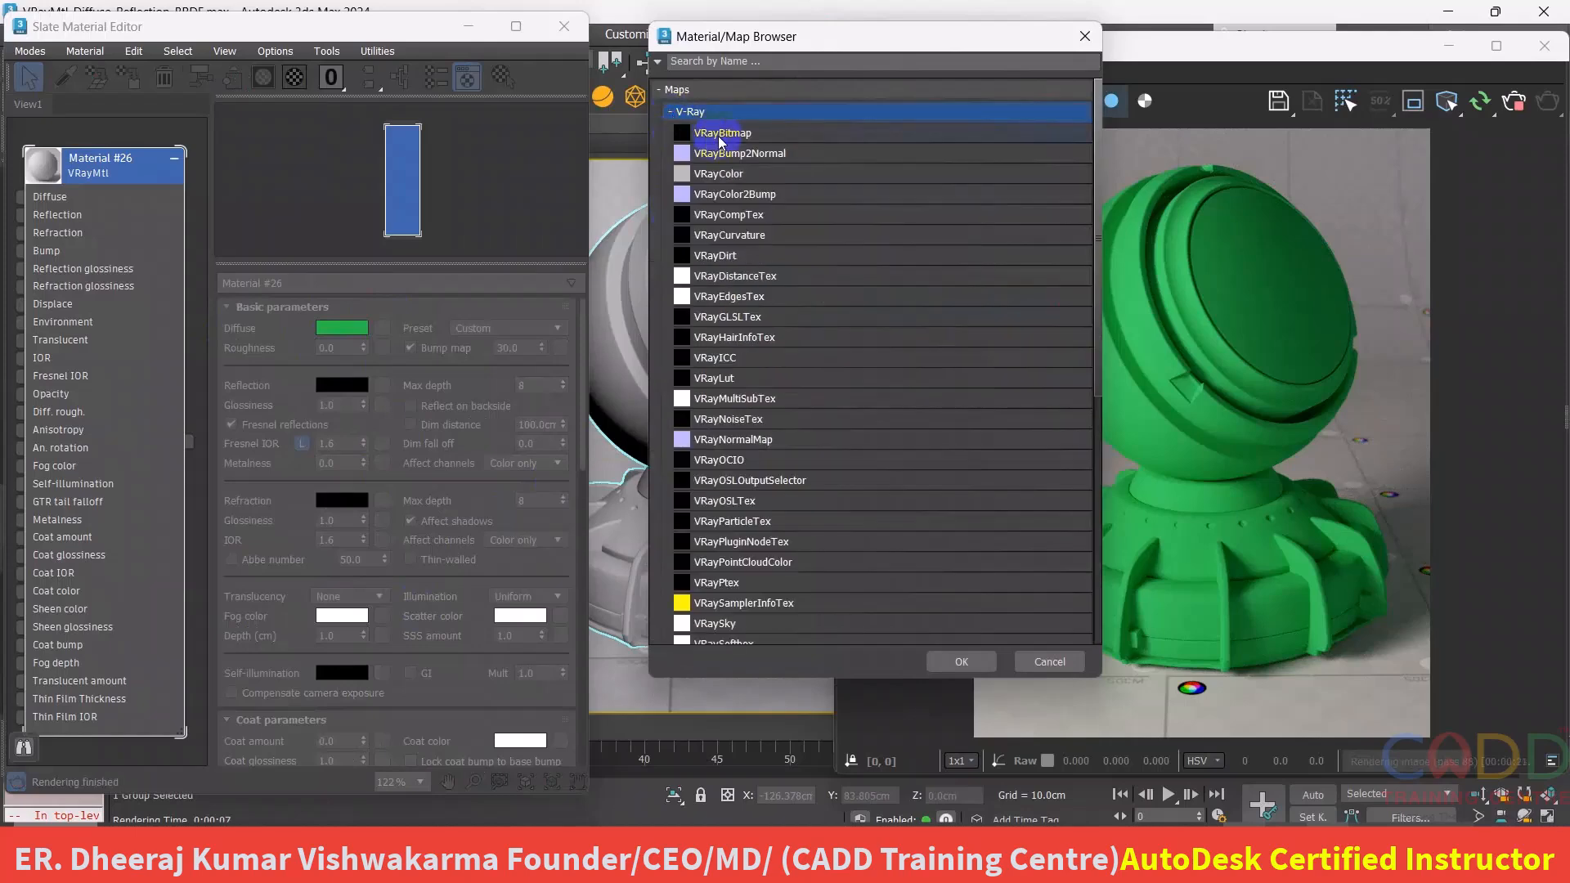
click(672, 111)
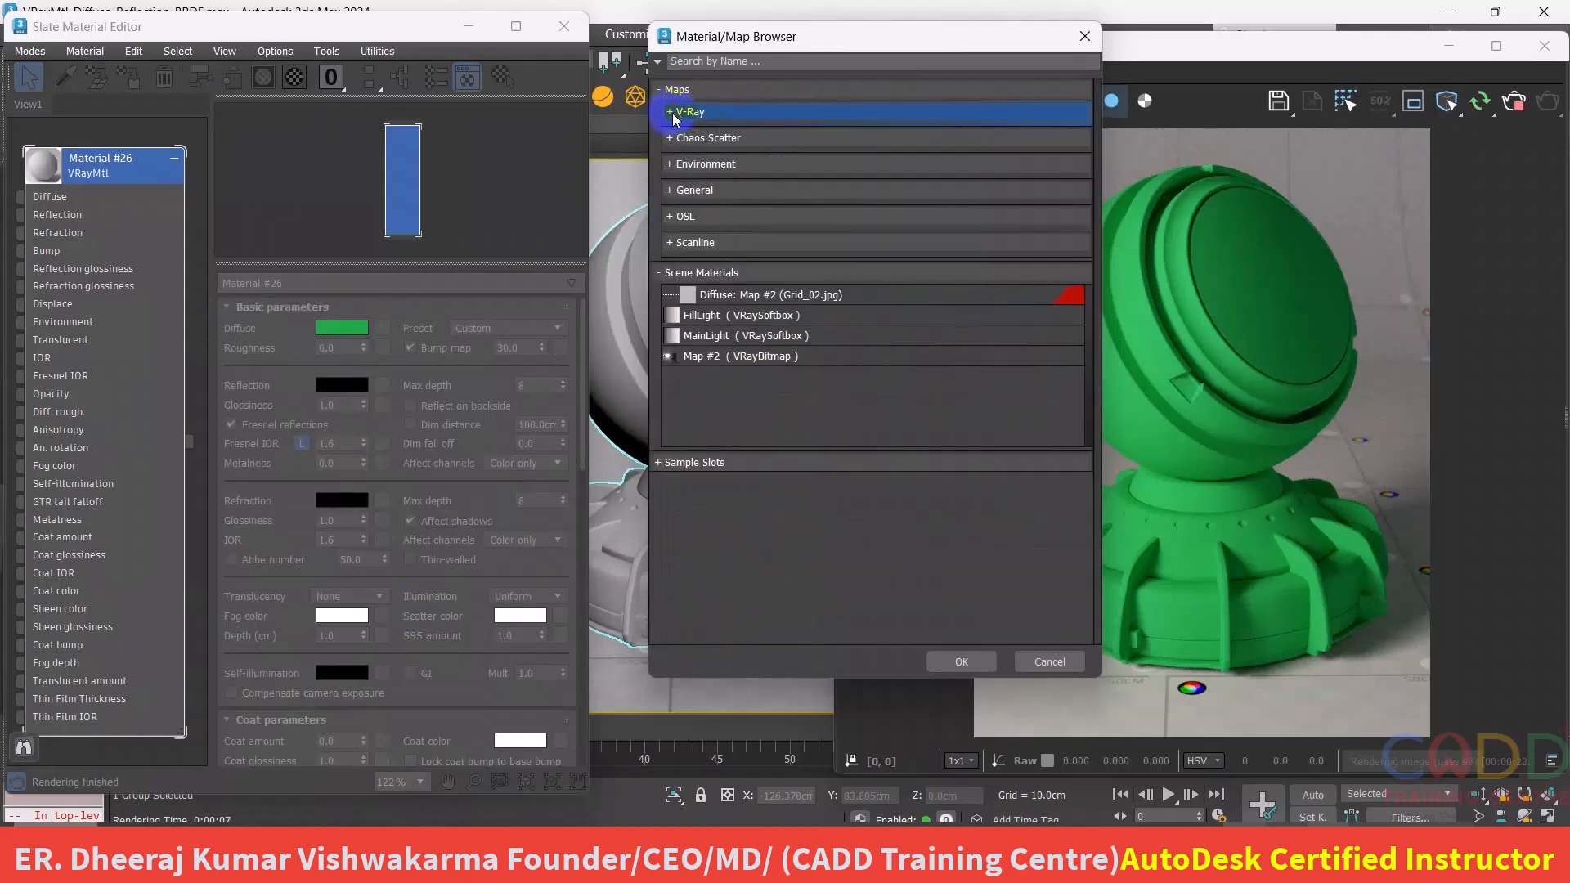
click(673, 192)
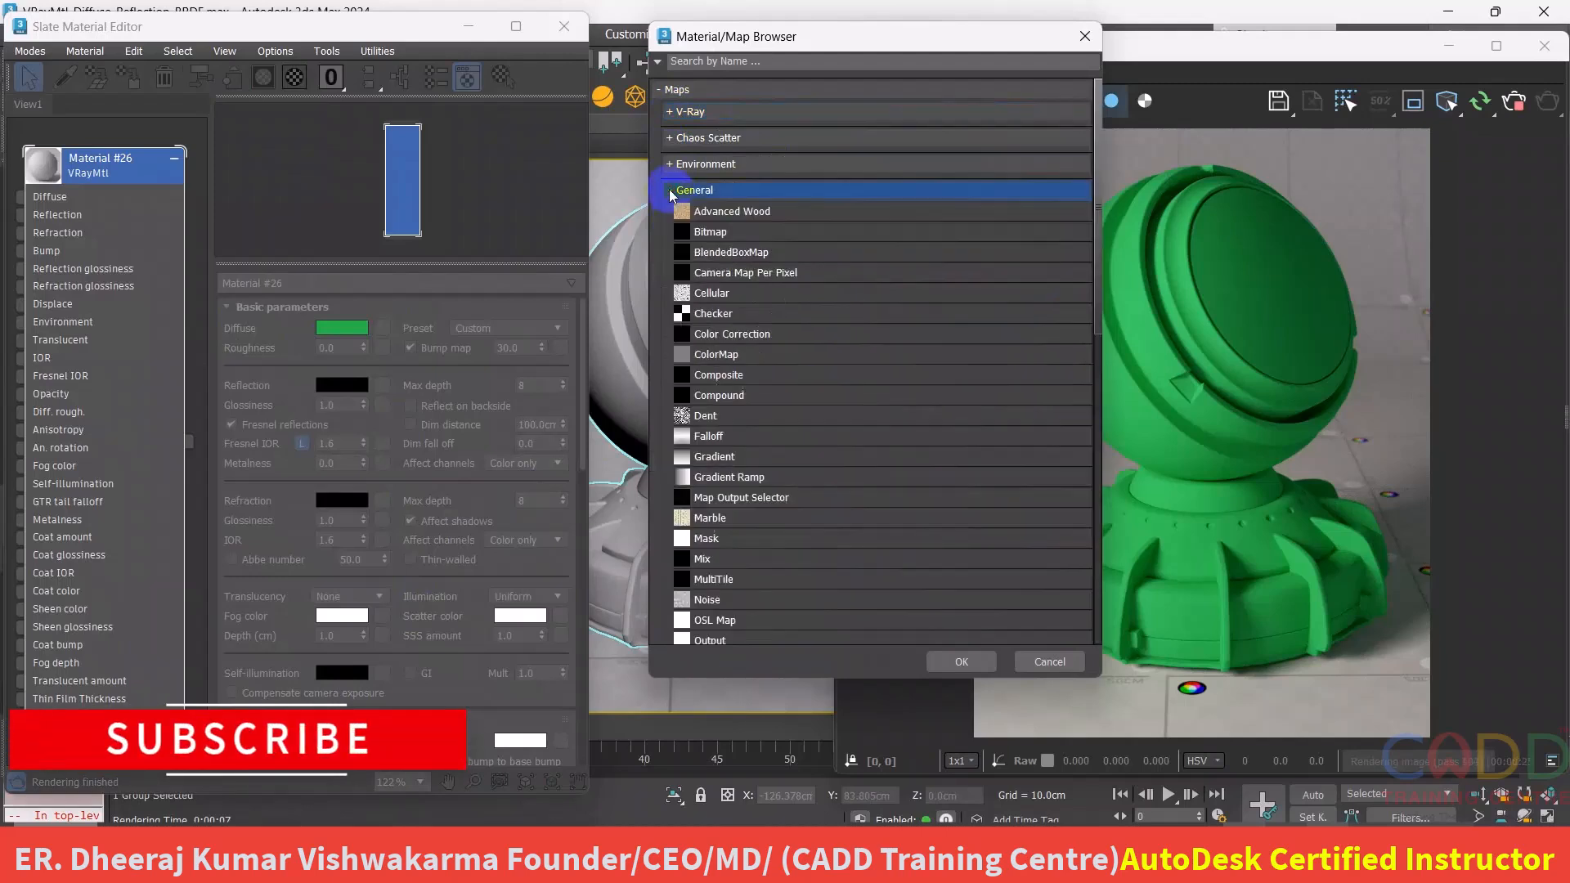
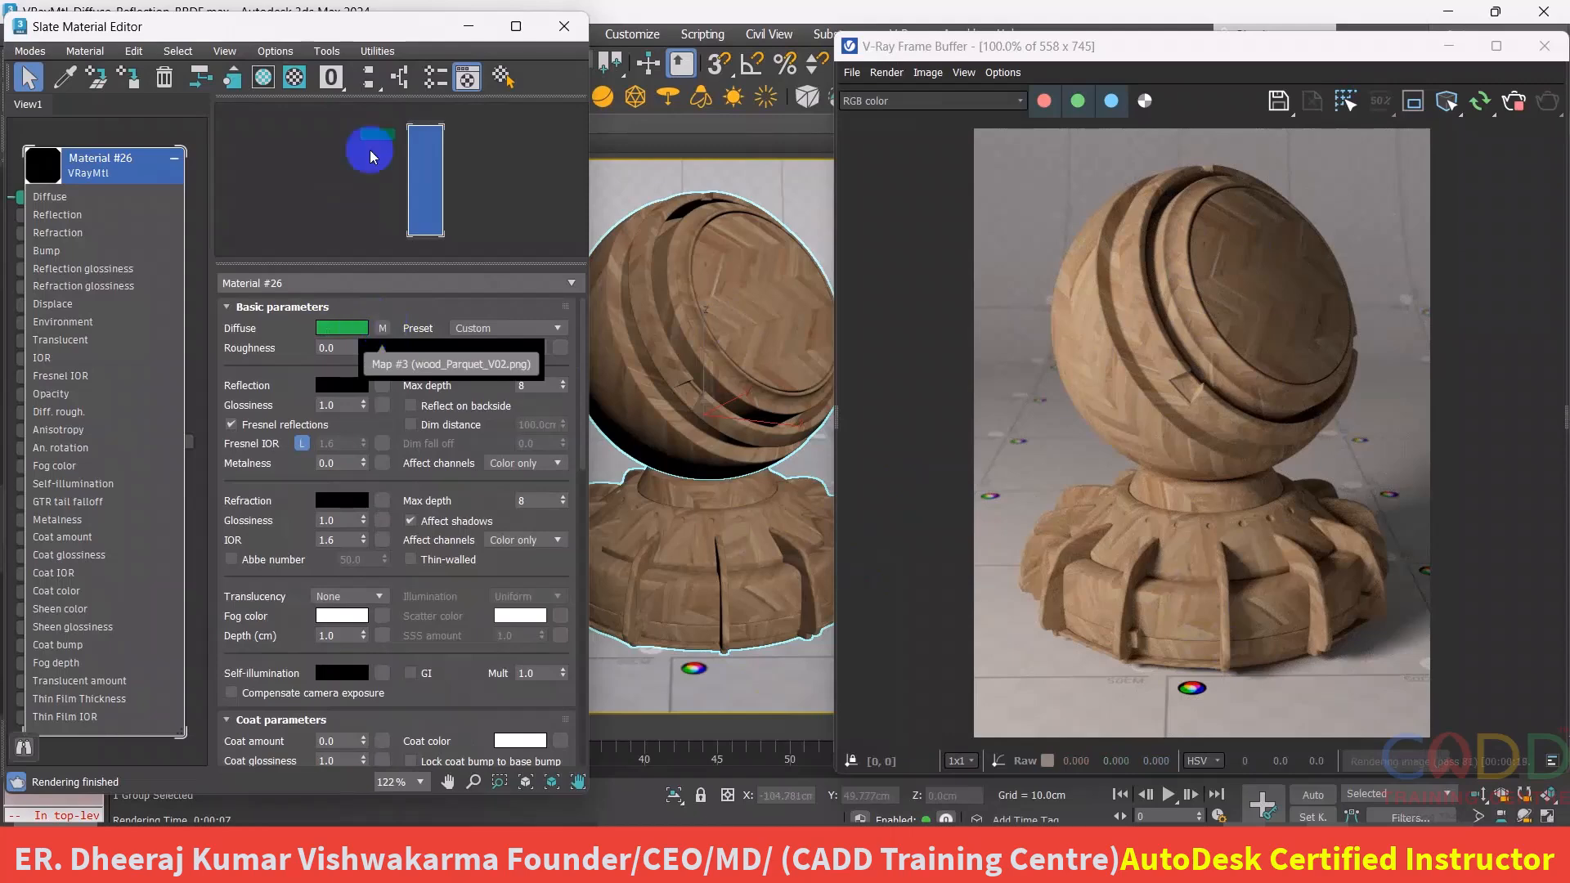
- Review the VRayMtl's parameters down through Coat, Thin Film, Sheen and BRDF, and collapse the Maps rollout
drag(395, 25, 409, 30)
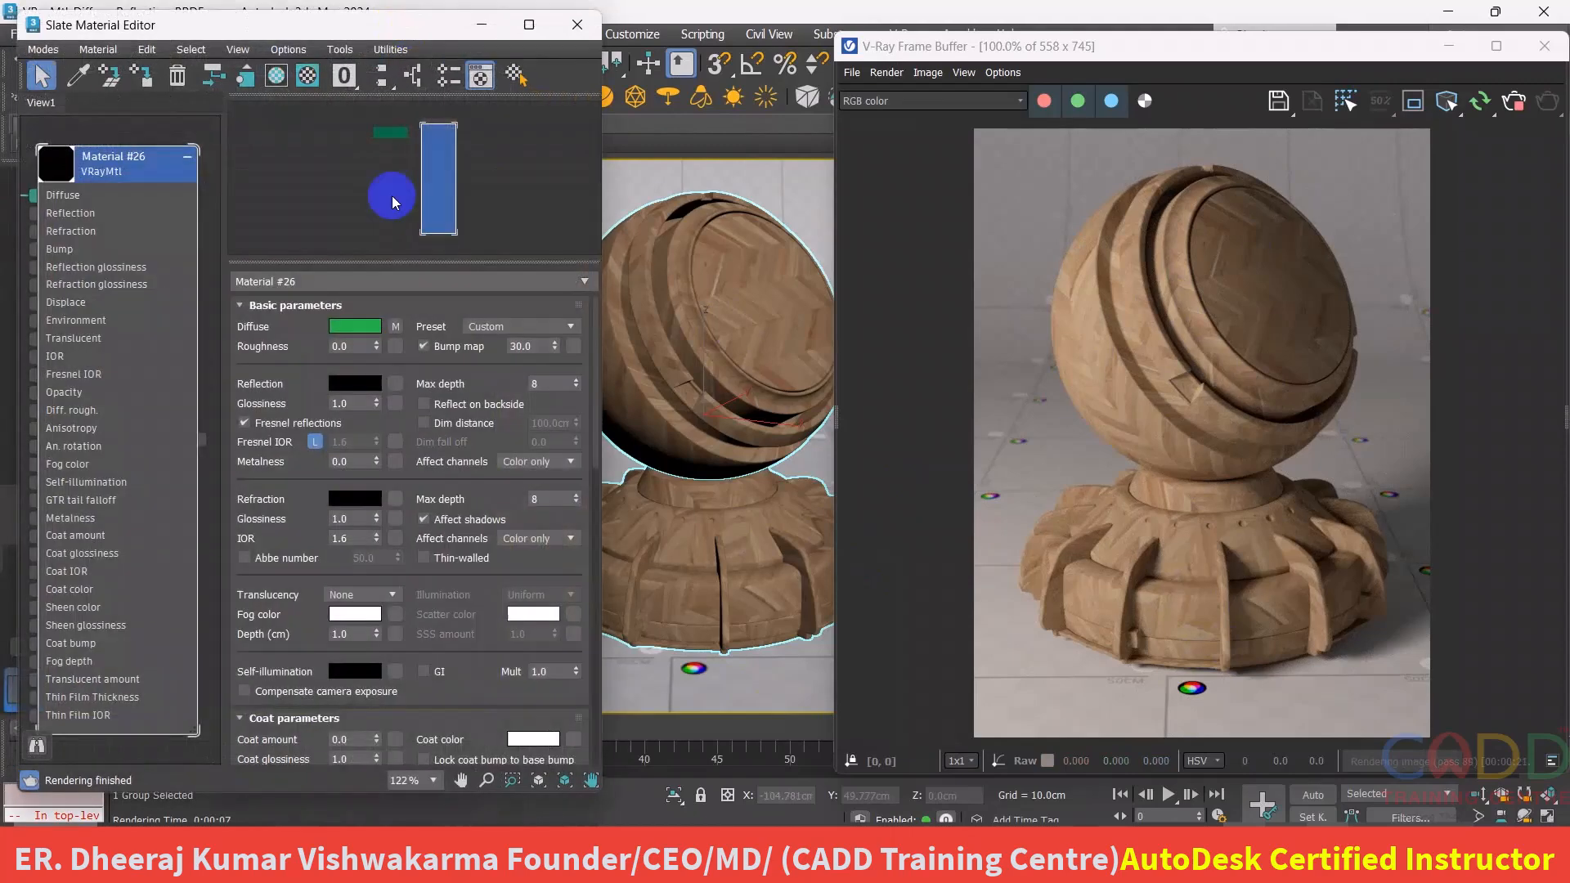
scroll(403, 398, down, 3)
scroll(404, 398, down, 15)
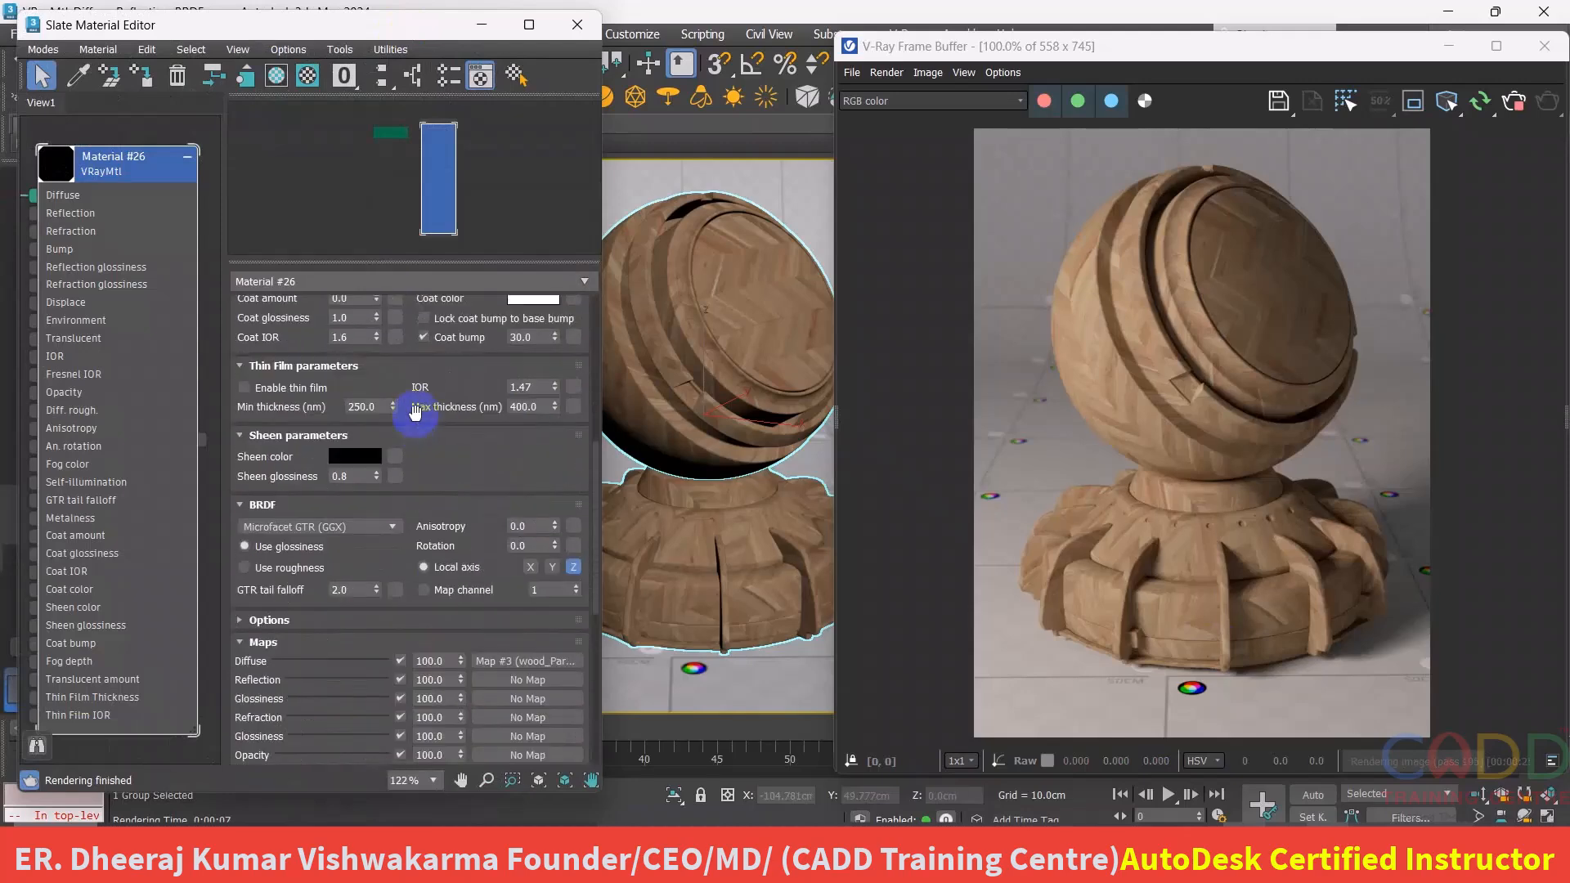
scroll(413, 408, down, 8)
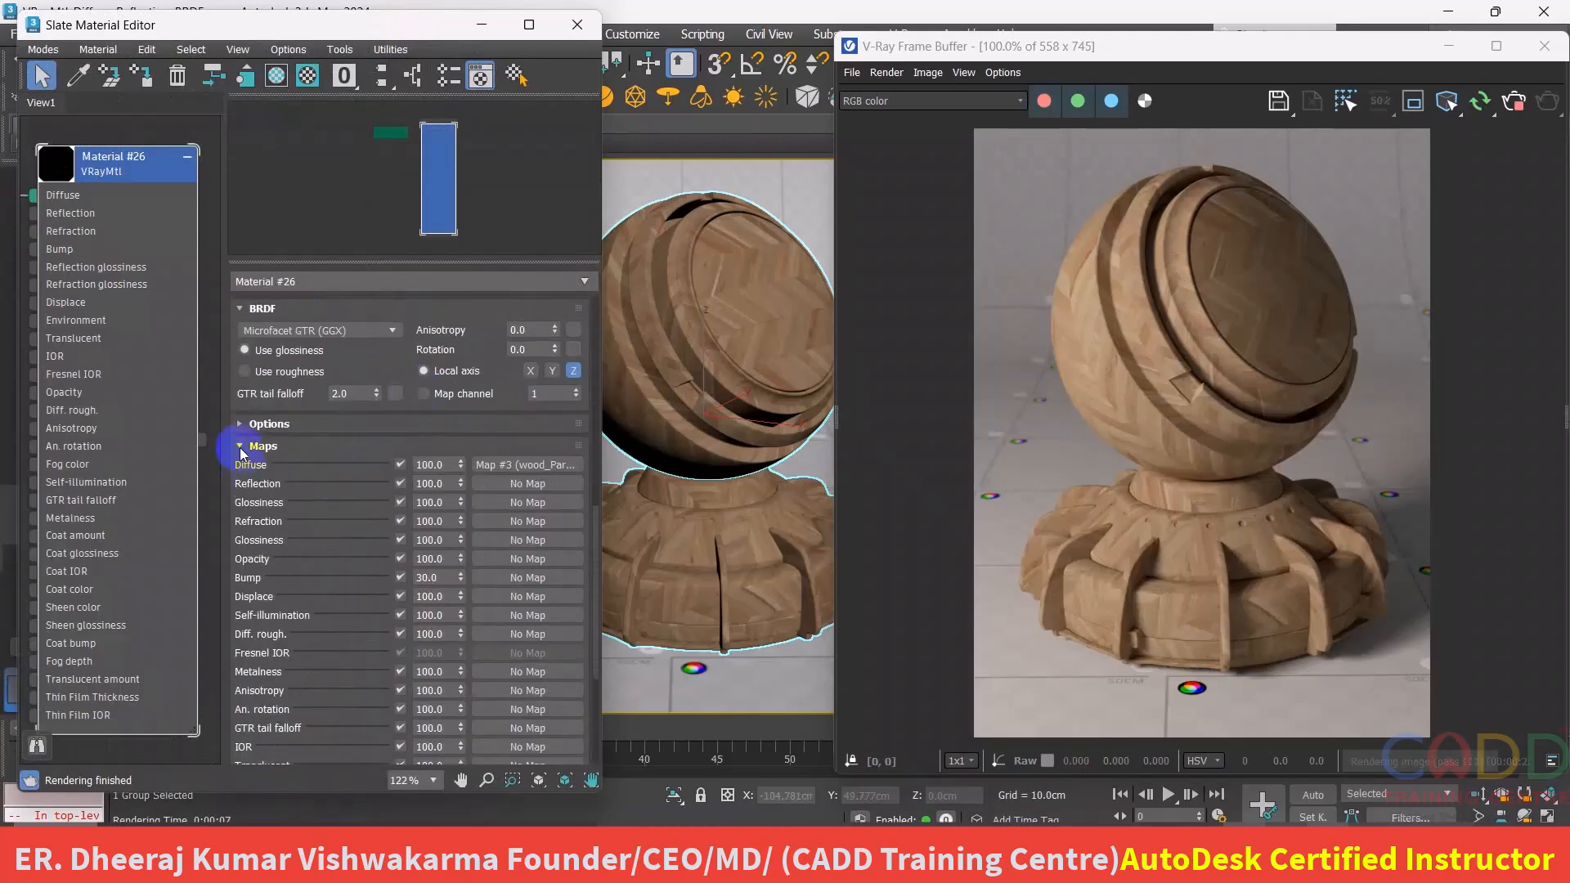
click(242, 447)
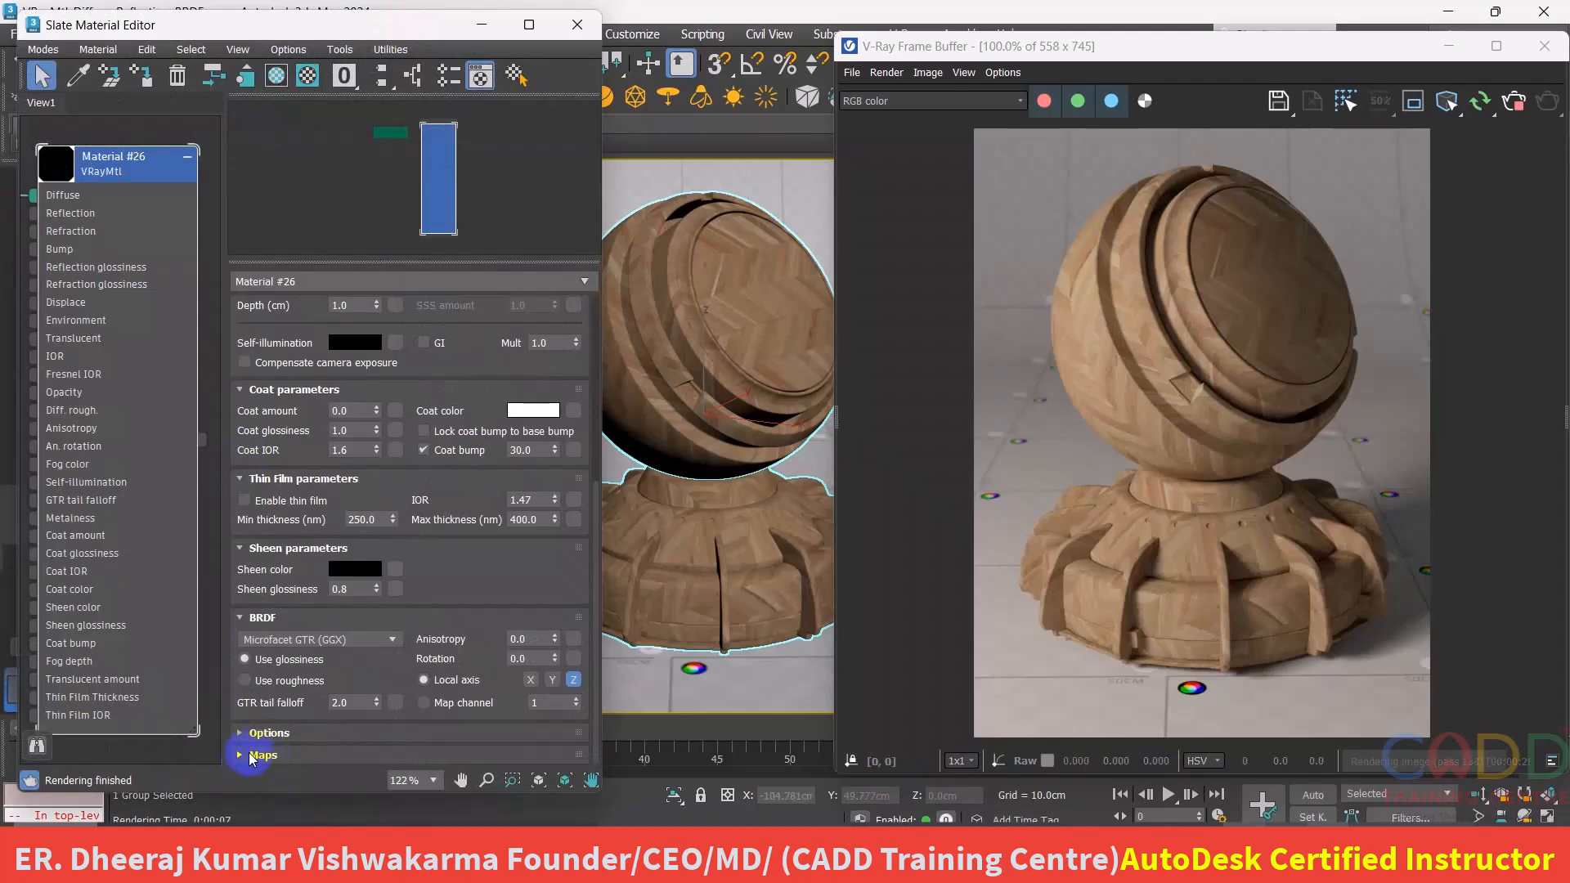
- Expand the VRayMtl's Maps rollout and examine its map slots and amounts against the diffuse setting in the Basic parameters
click(242, 756)
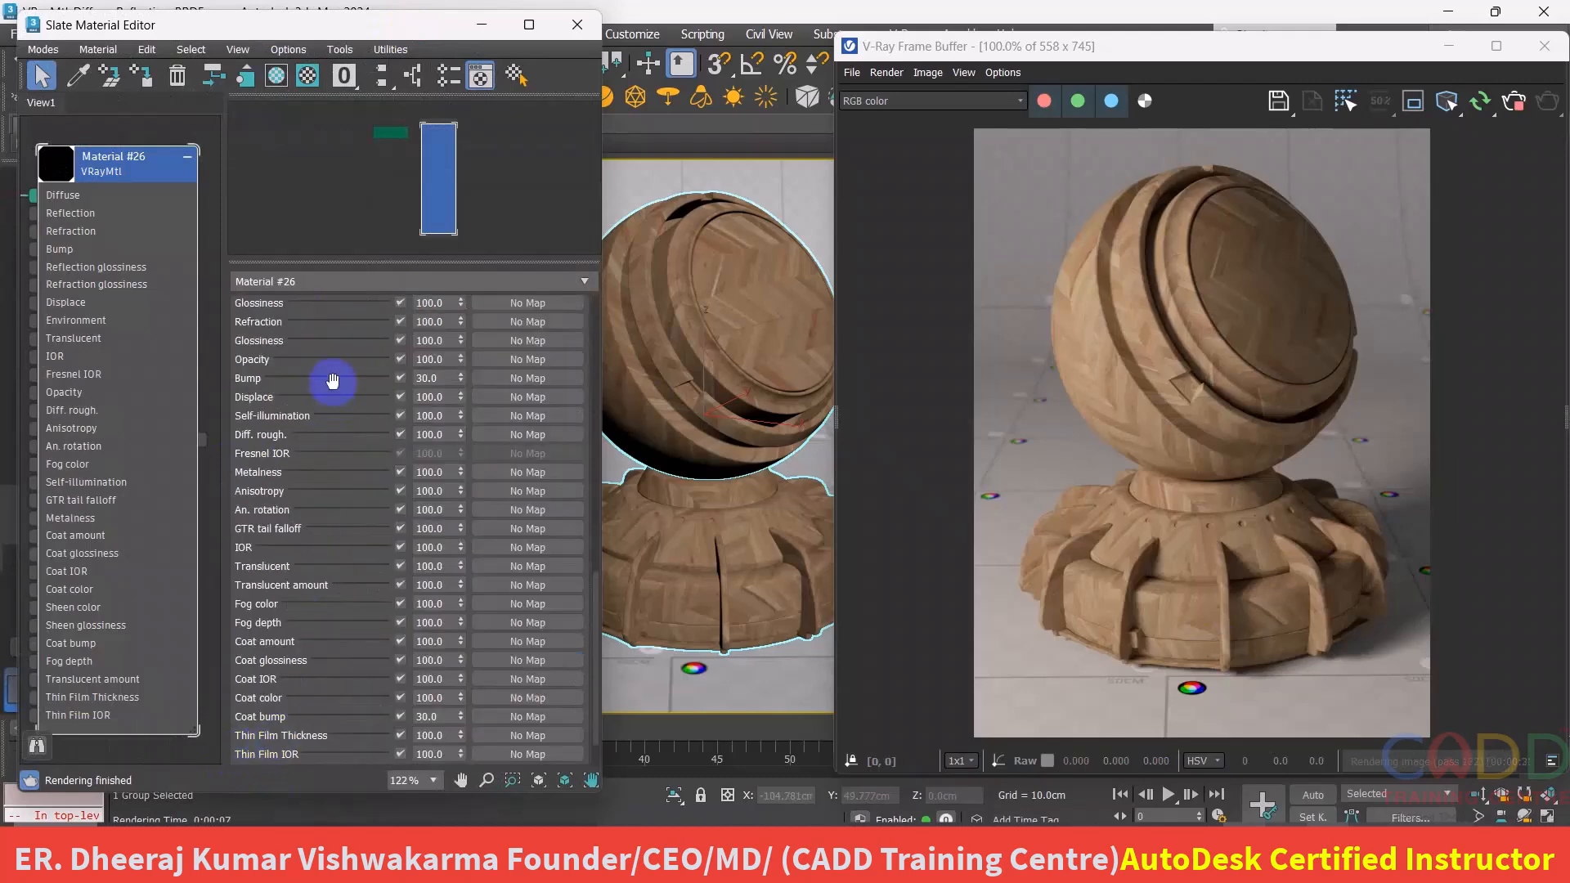
scroll(332, 368, up, 2)
scroll(333, 368, up, 2)
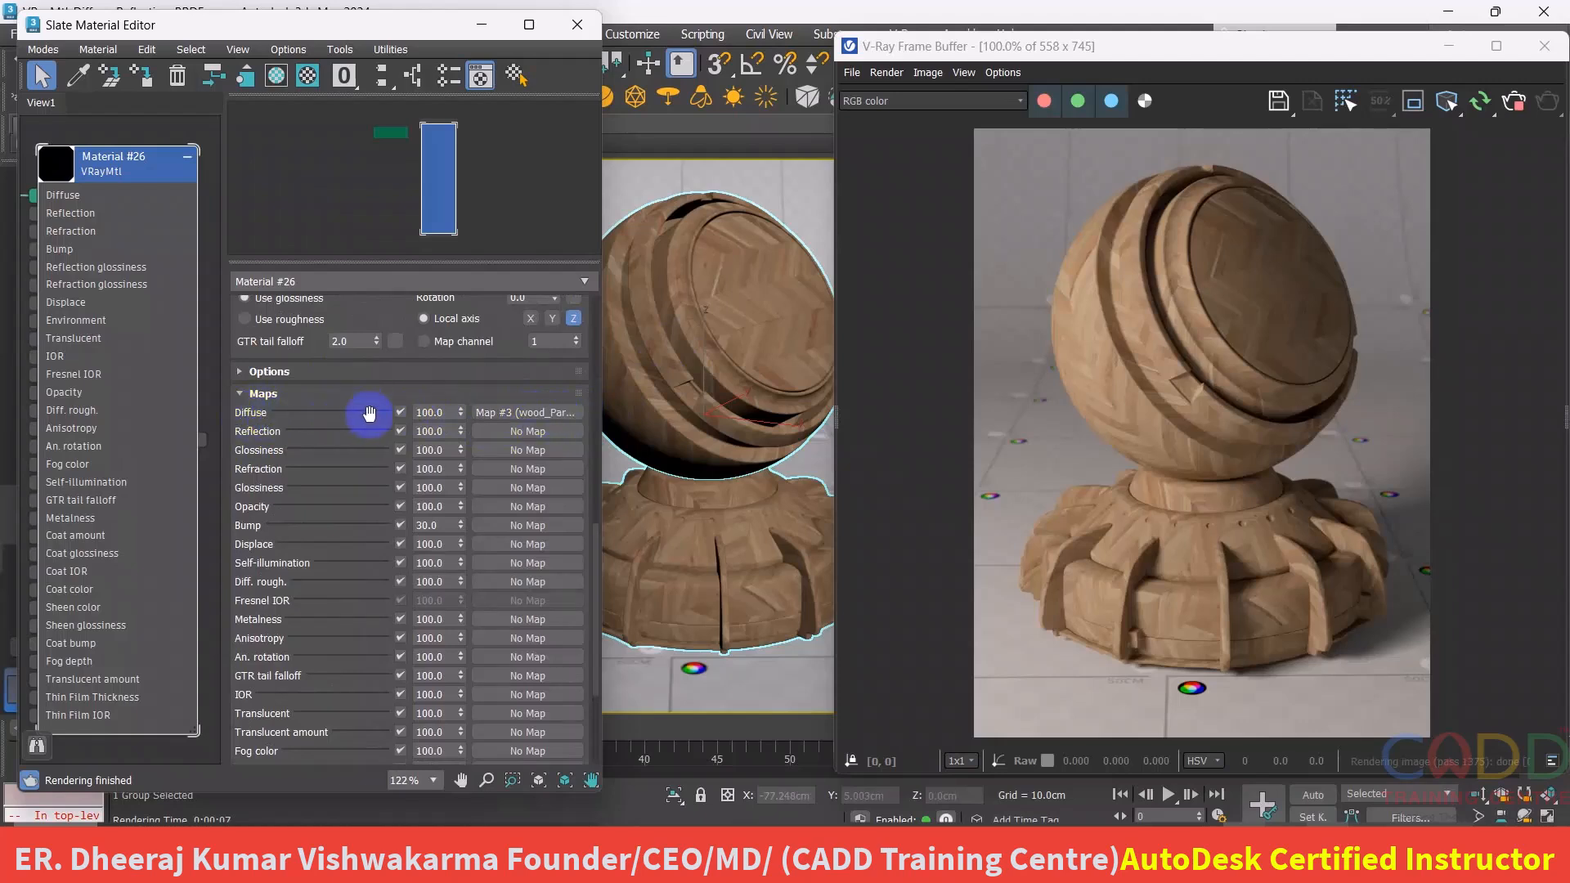
click(442, 410)
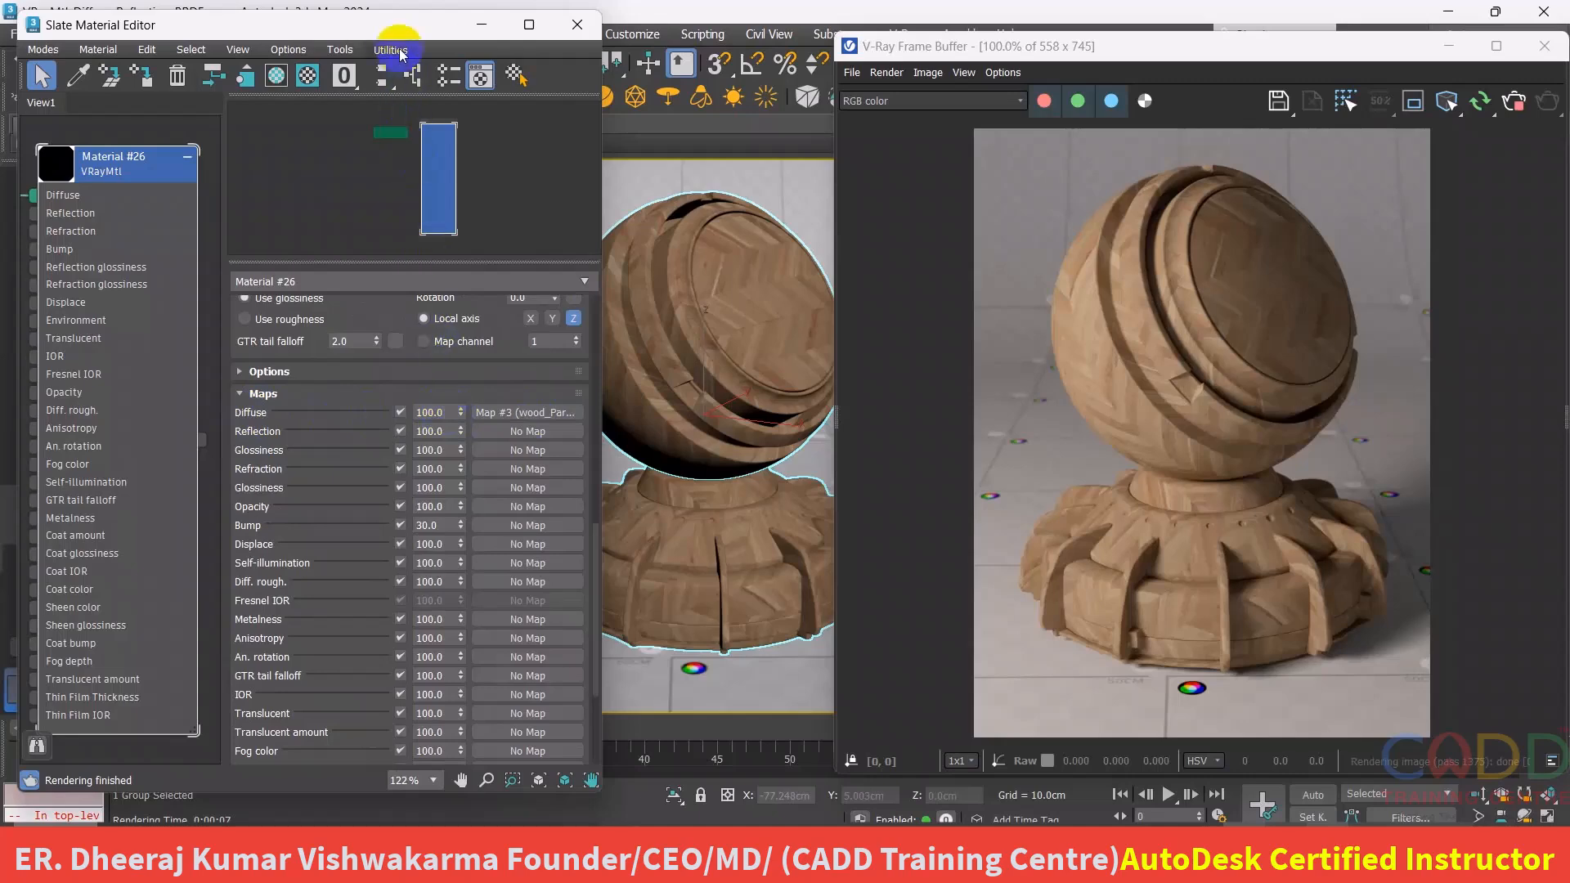
mouse_move(401, 35)
mouse_down()
mouse_move(398, 64)
mouse_move(393, 46)
mouse_up()
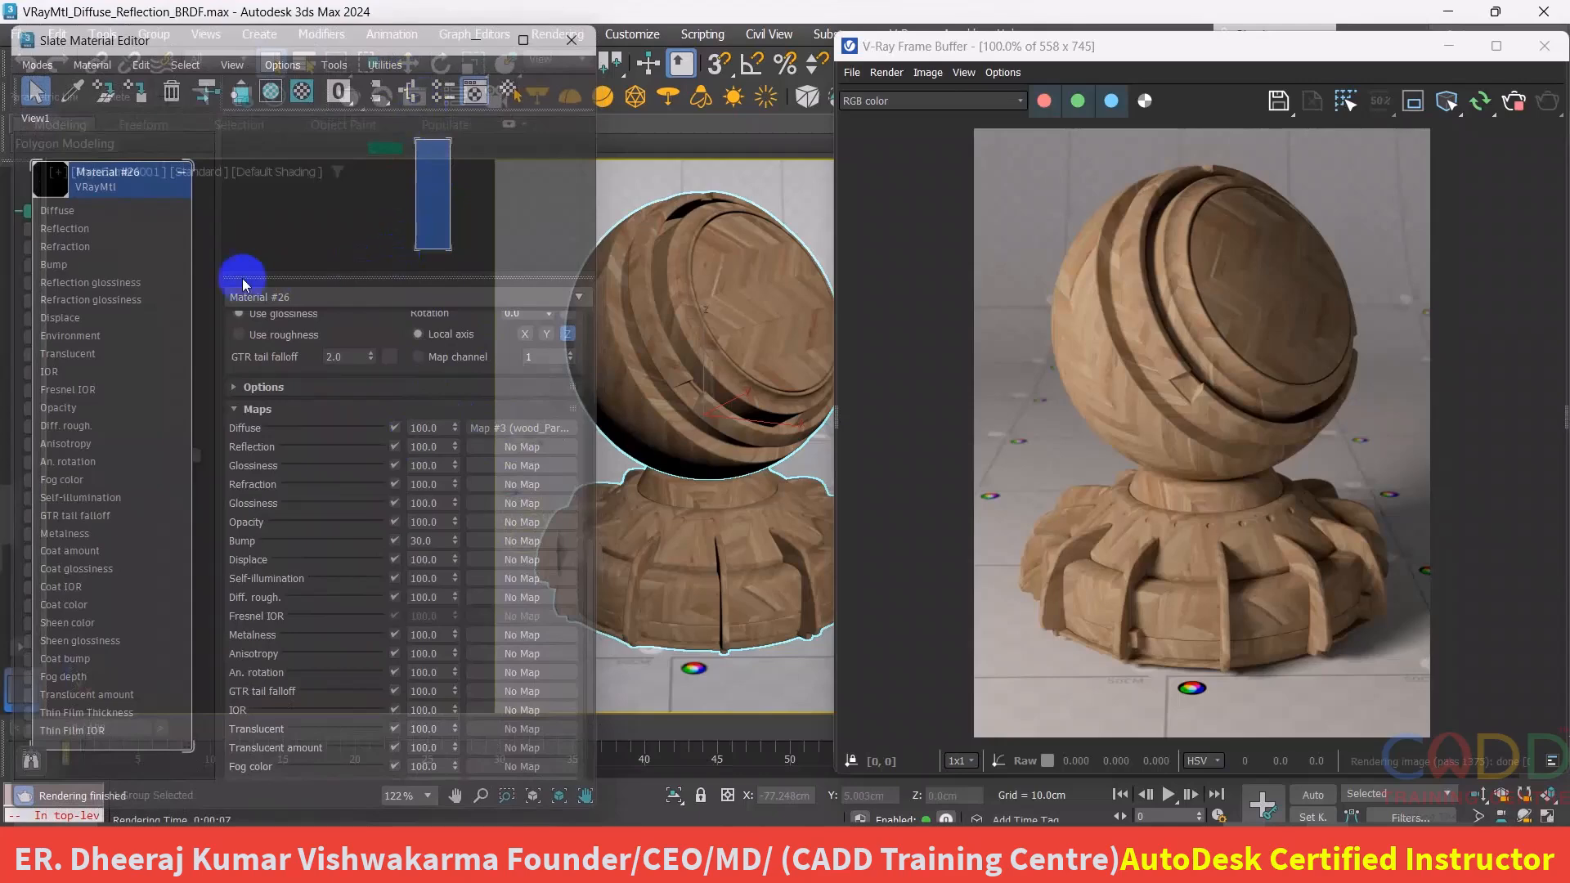
click(414, 407)
scroll(410, 454, up, 10)
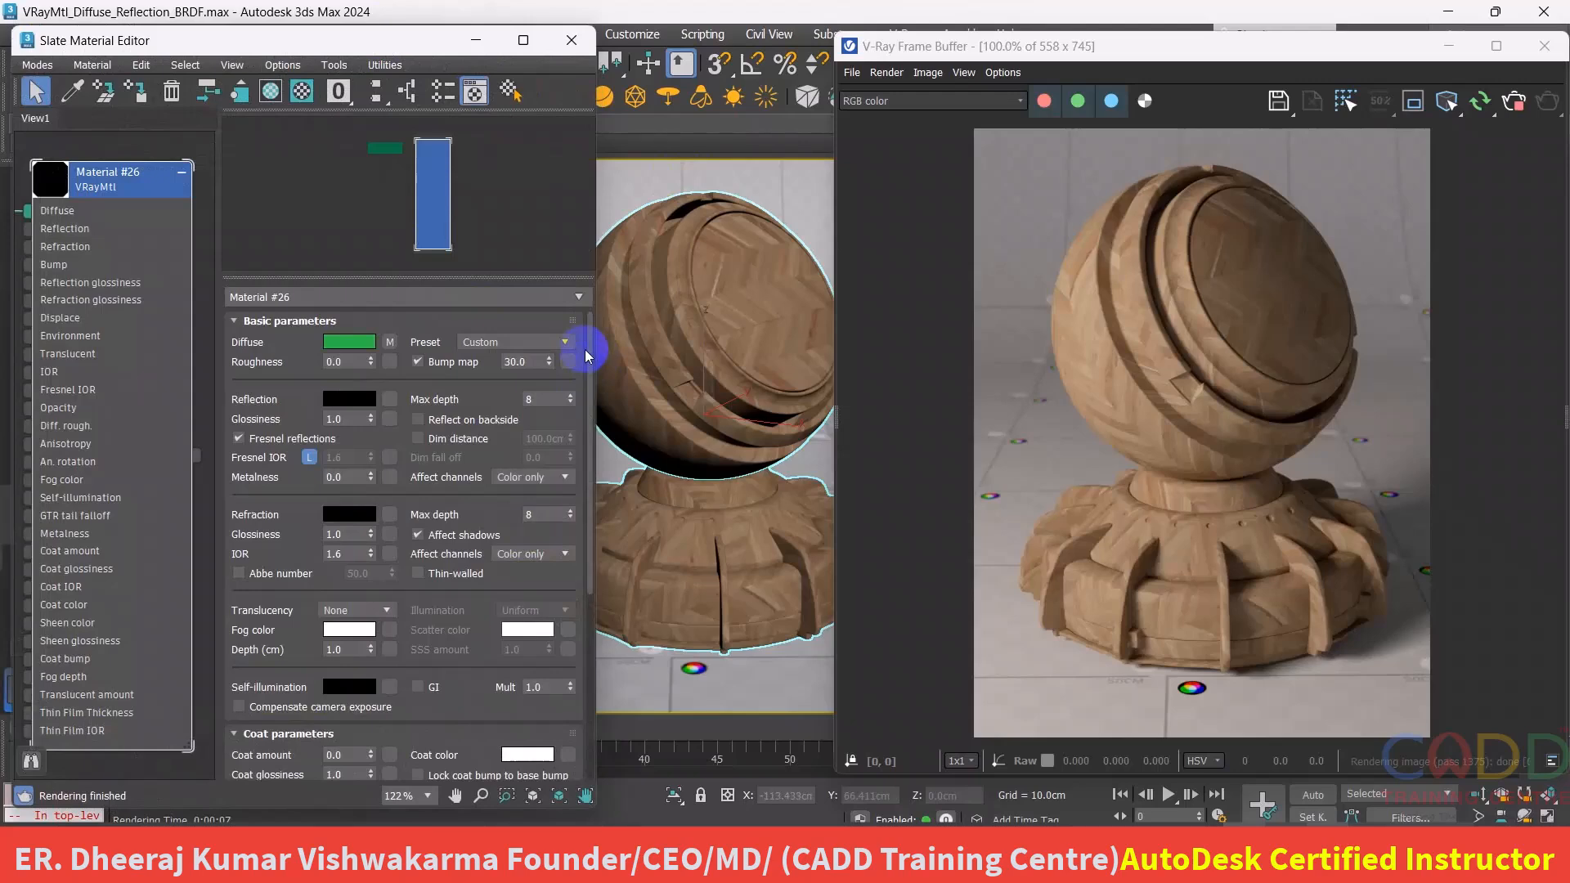
drag(587, 353, 589, 491)
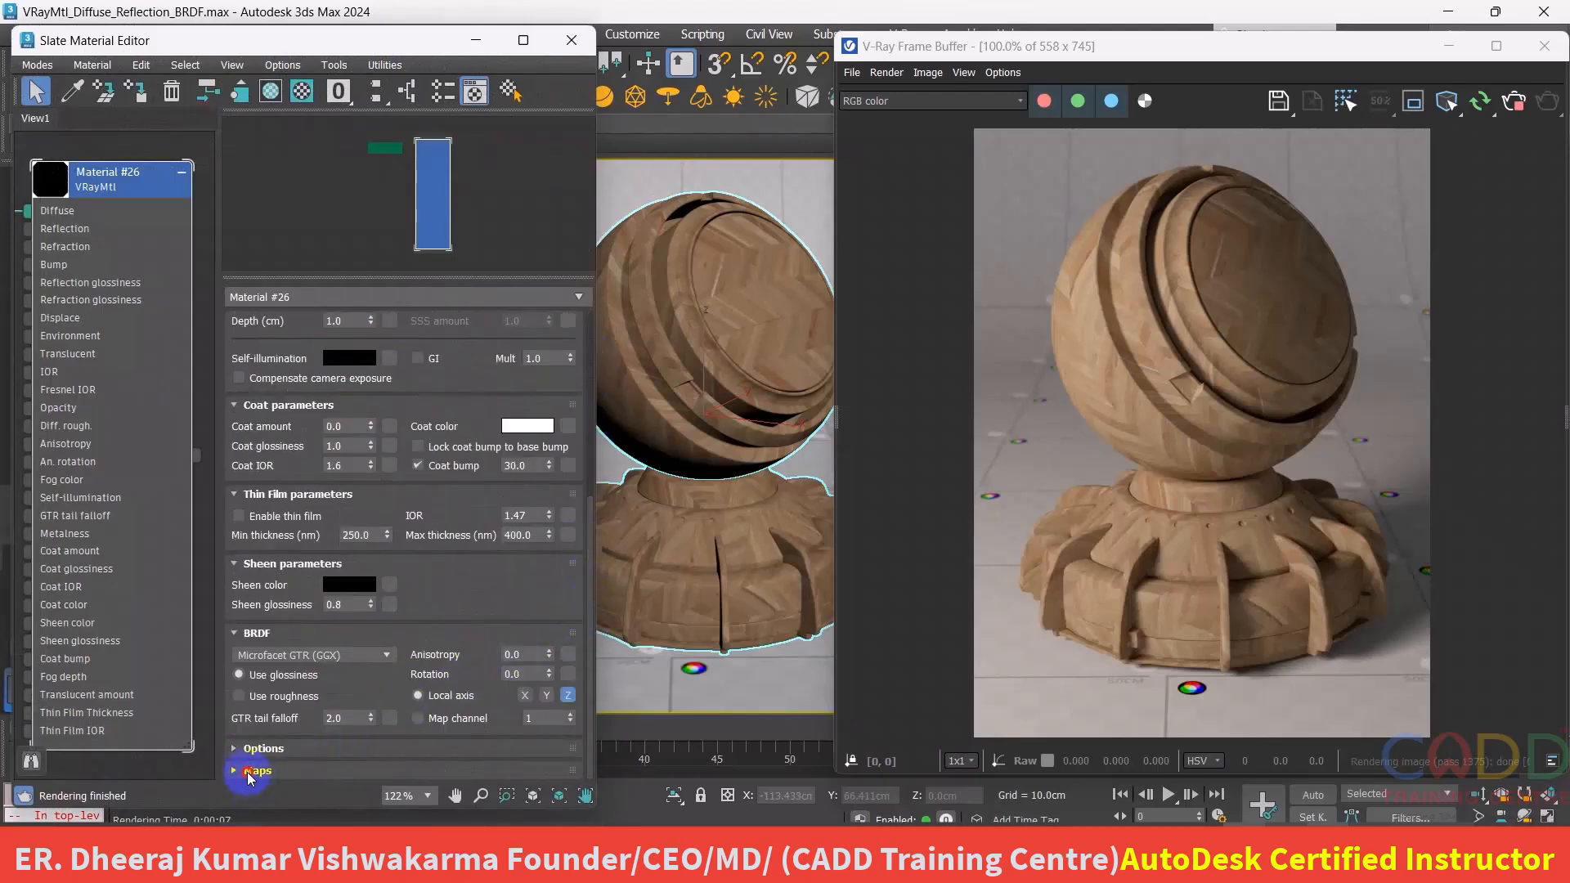
click(250, 771)
scroll(462, 393, down, 5)
click(482, 446)
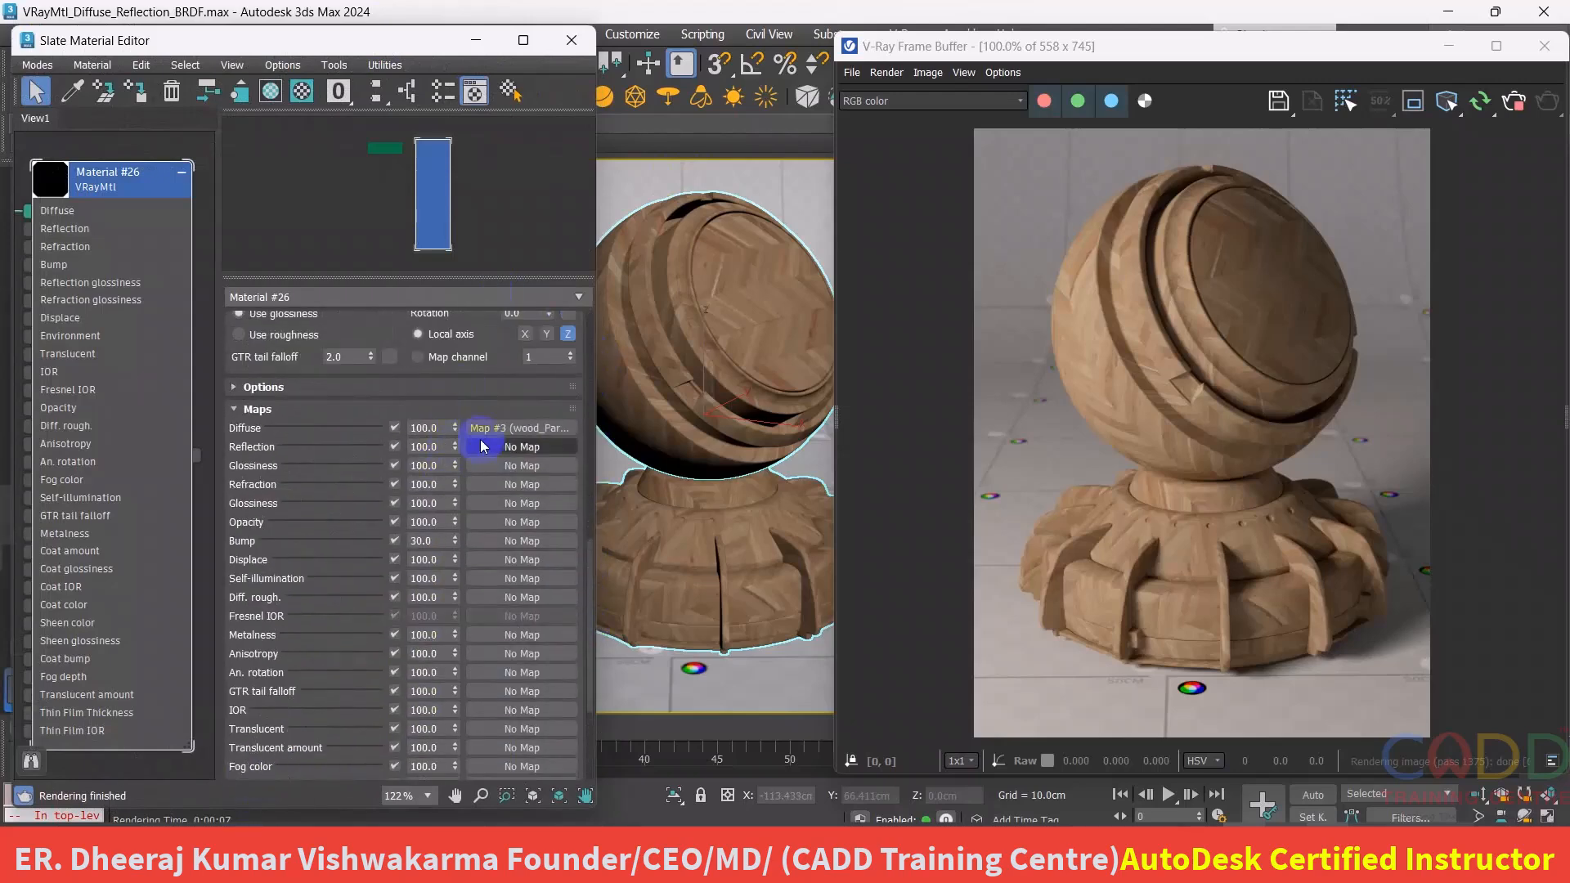
- Set the diffuse map amount to 0 in the Maps rollout so only the green diffuse color renders
click(419, 427)
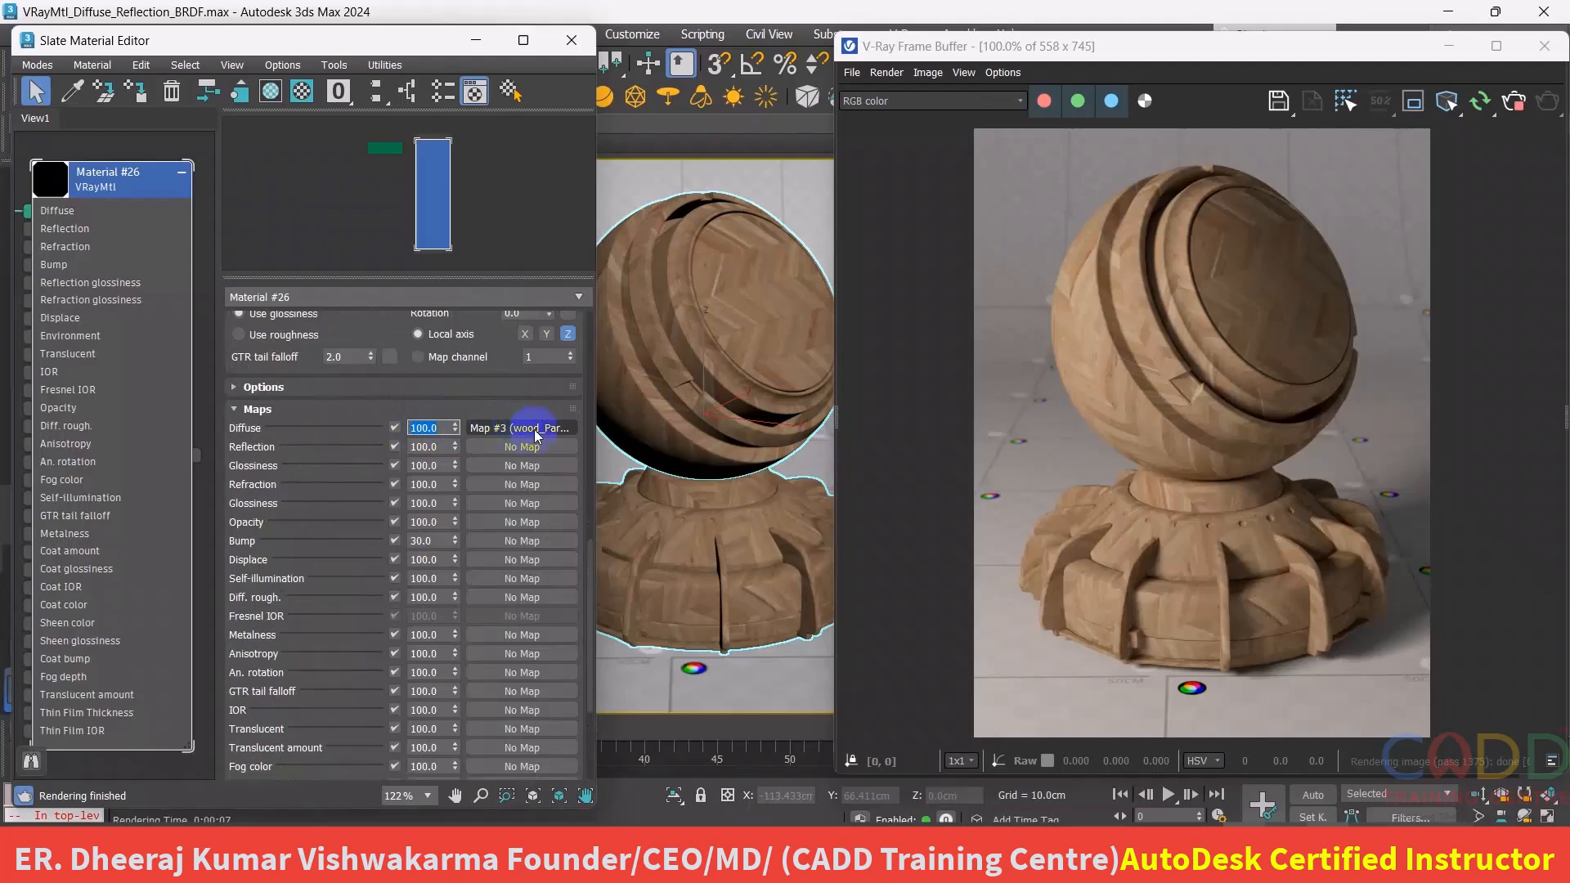
double_click(433, 427)
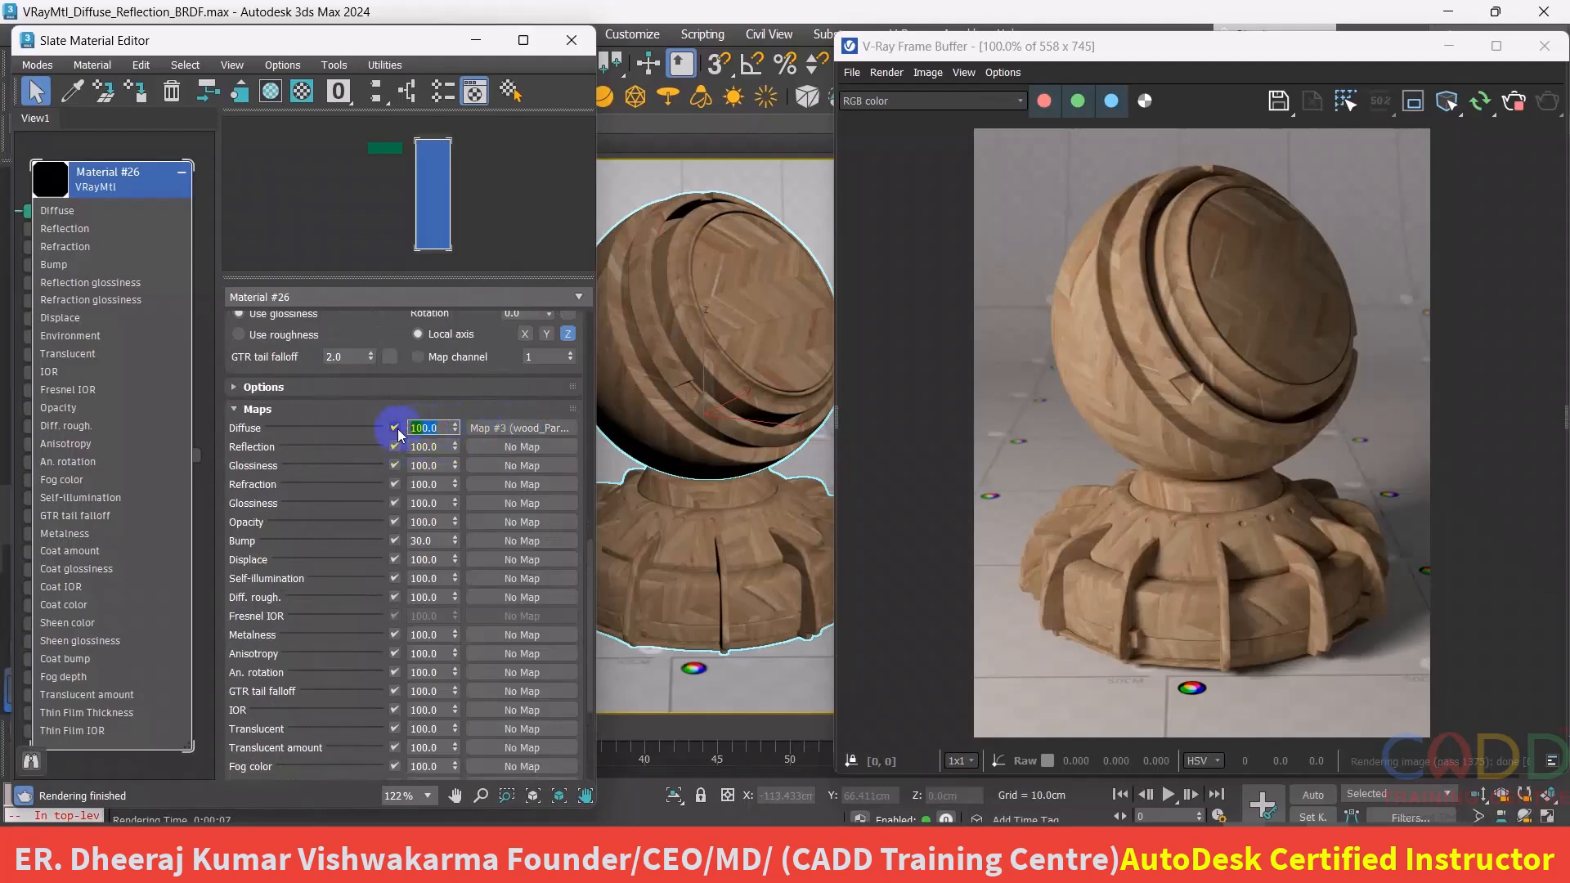
text(0)
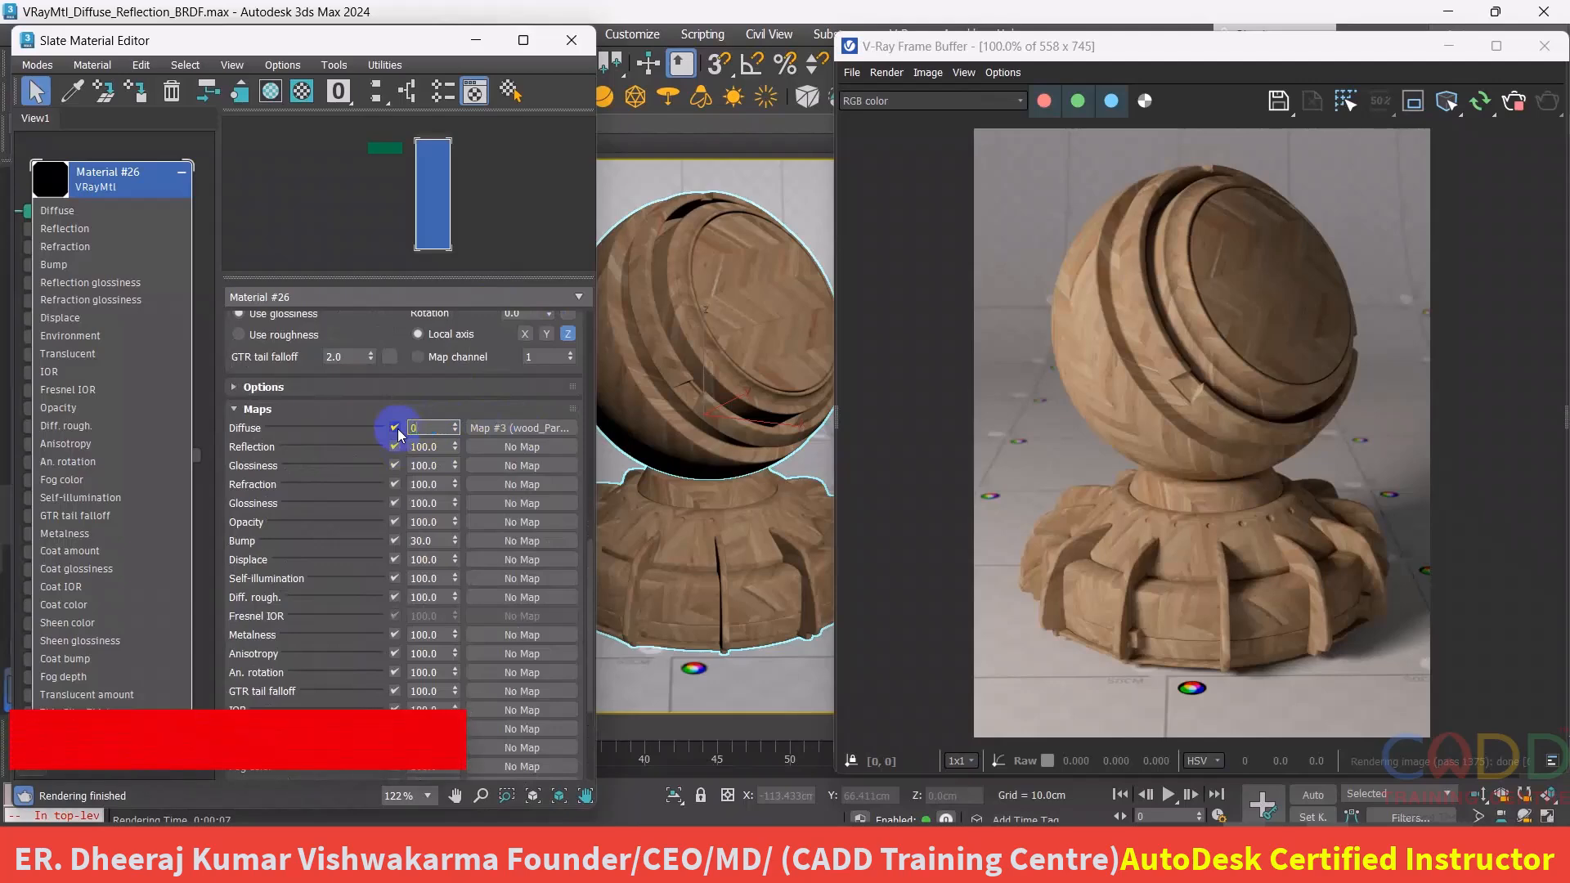
key(Return)
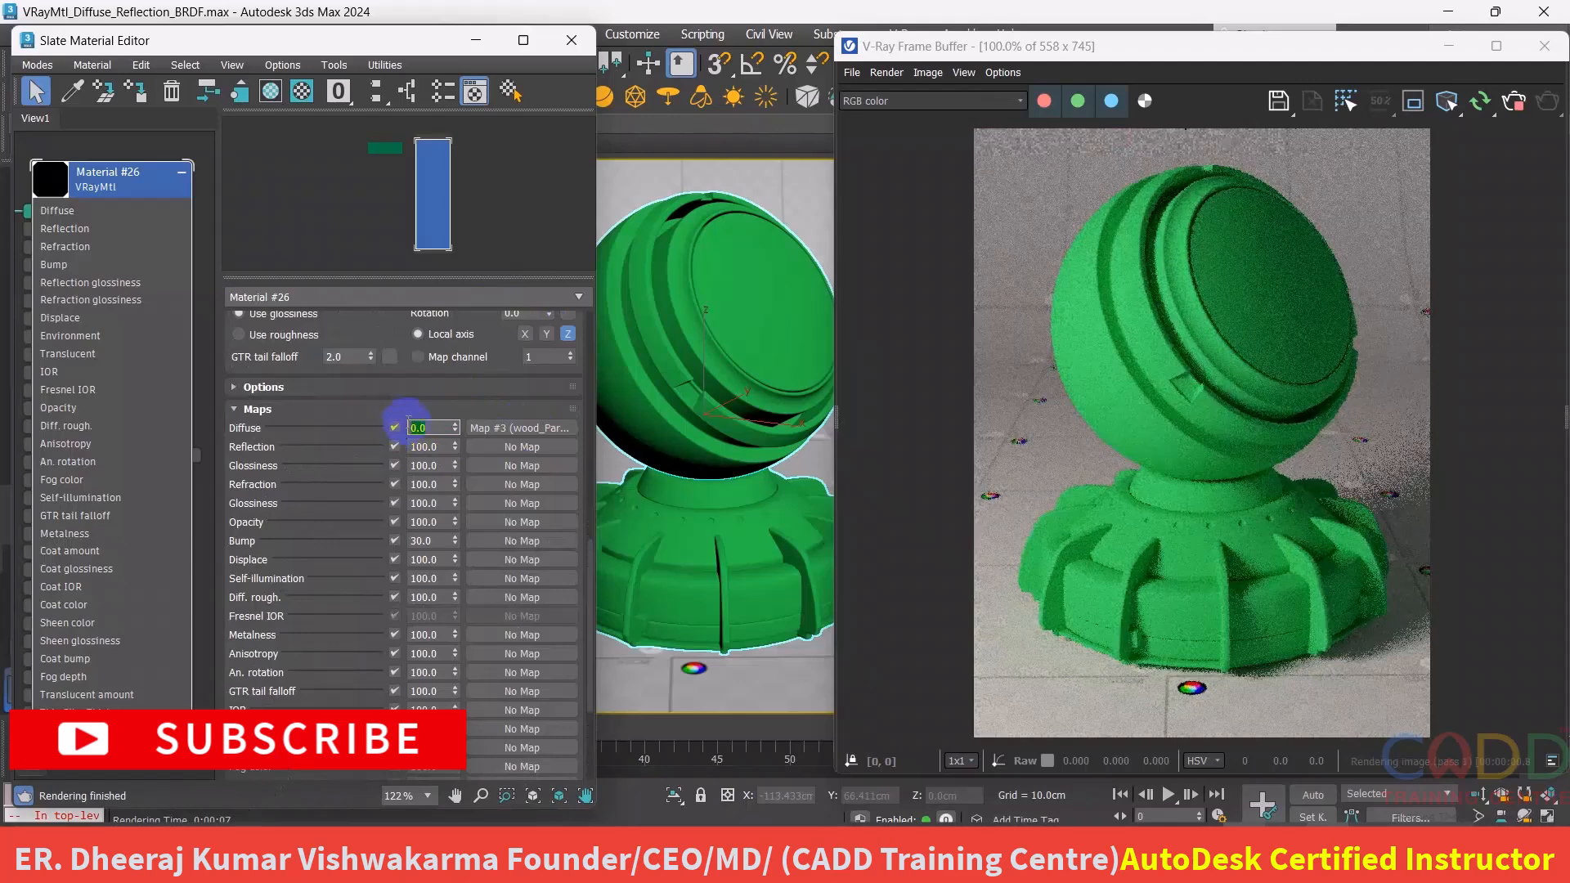
- Set the diffuse map amount to 50 to blend the wood bitmap evenly with the green color
drag(418, 427, 394, 429)
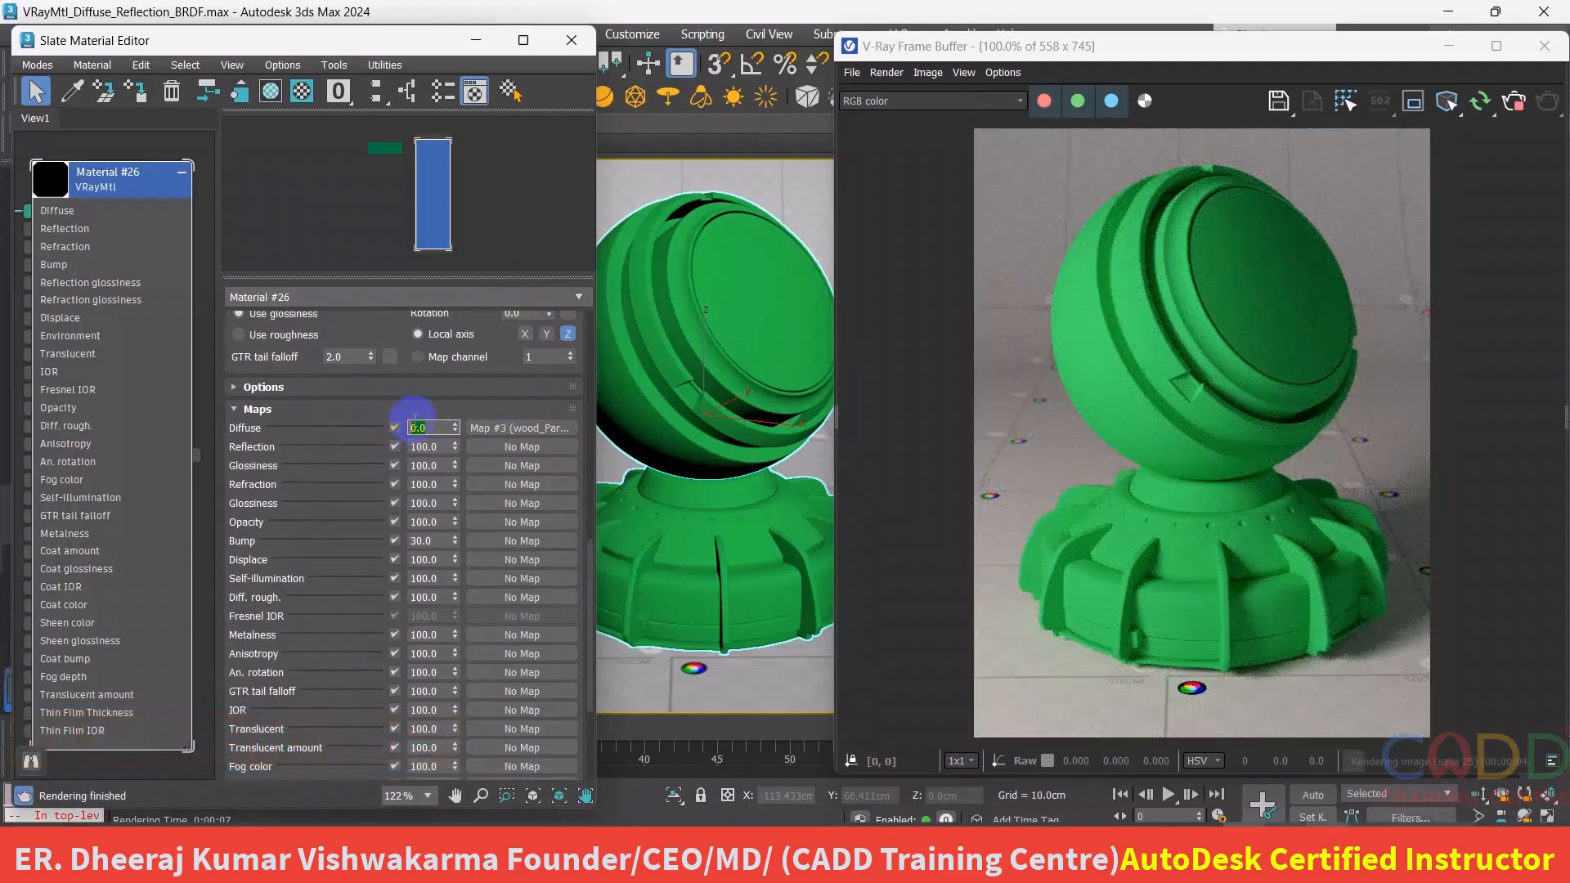
click(417, 427)
text(50)
key(Return)
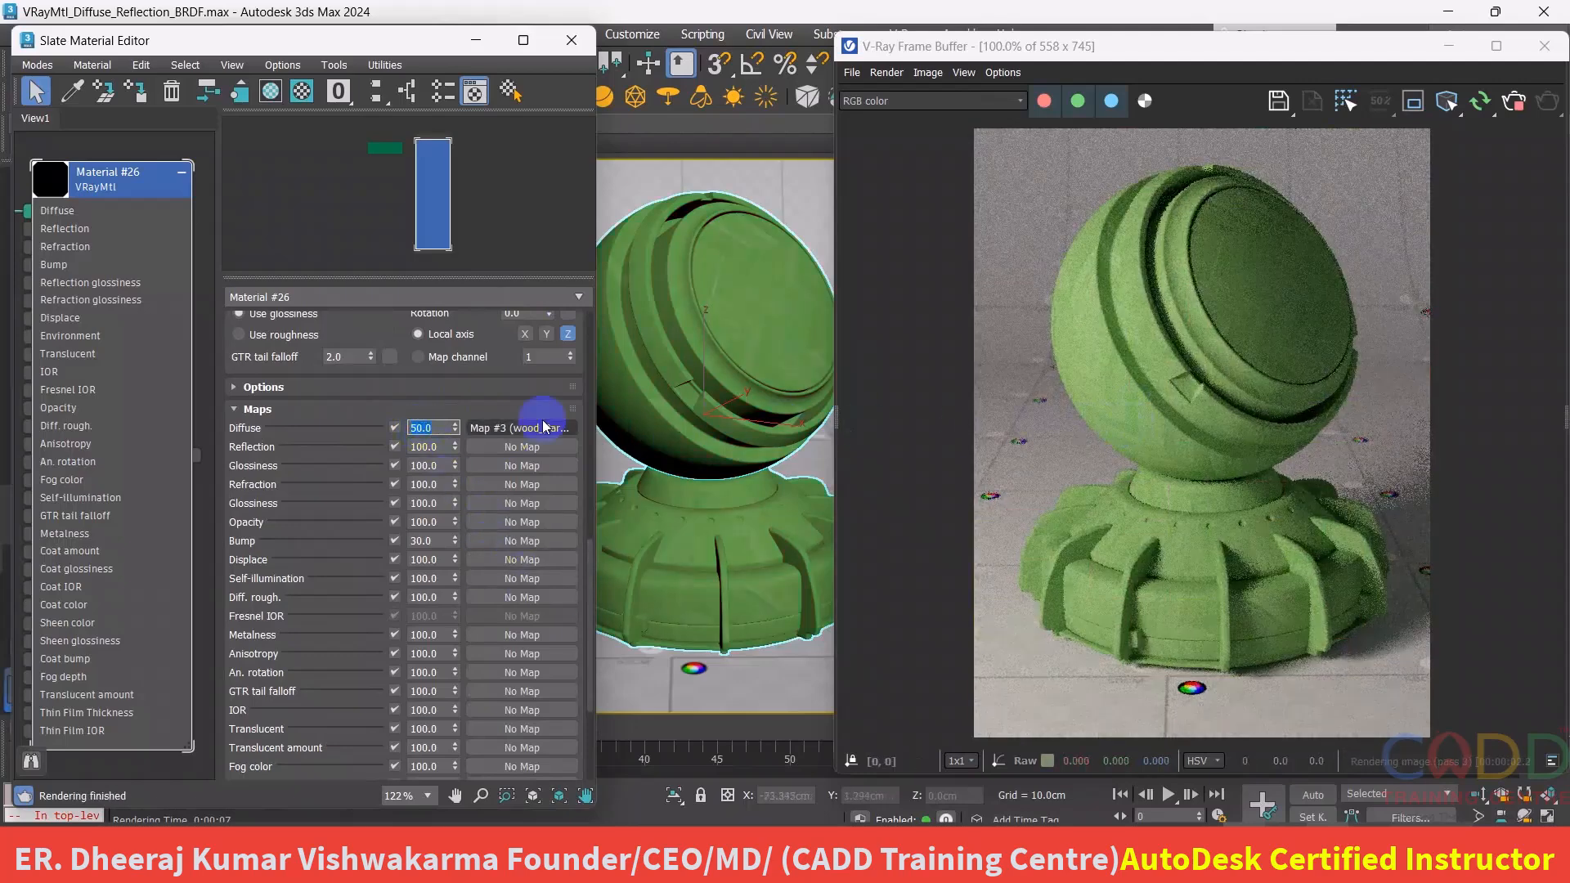
- Set the diffuse map amount to 80 so the wood bitmap outweighs the green color
click(411, 426)
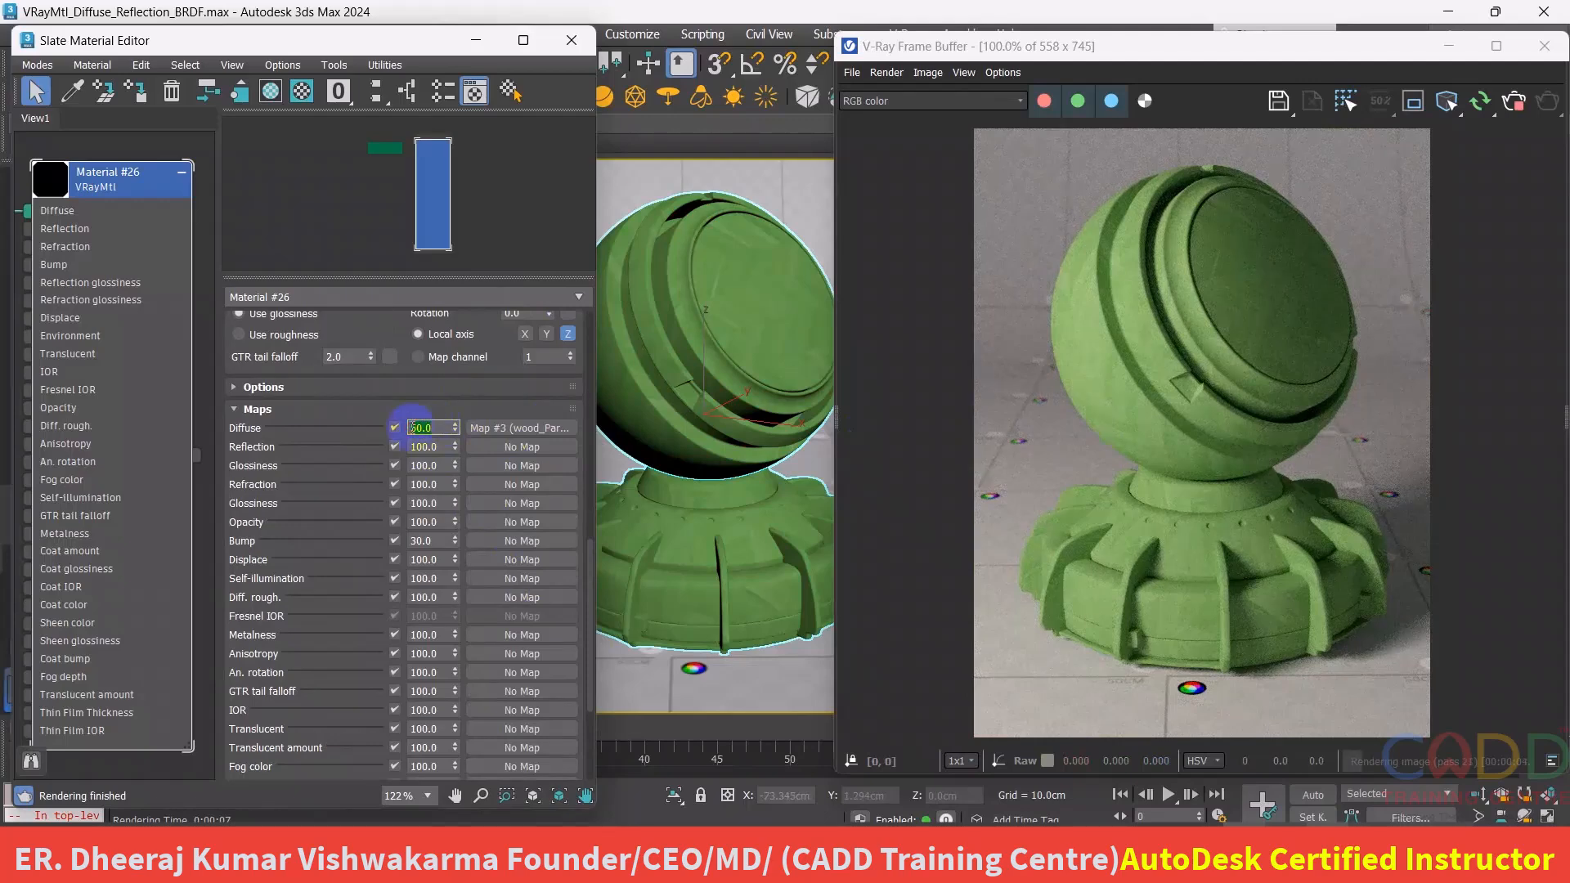
text(80)
key(Return)
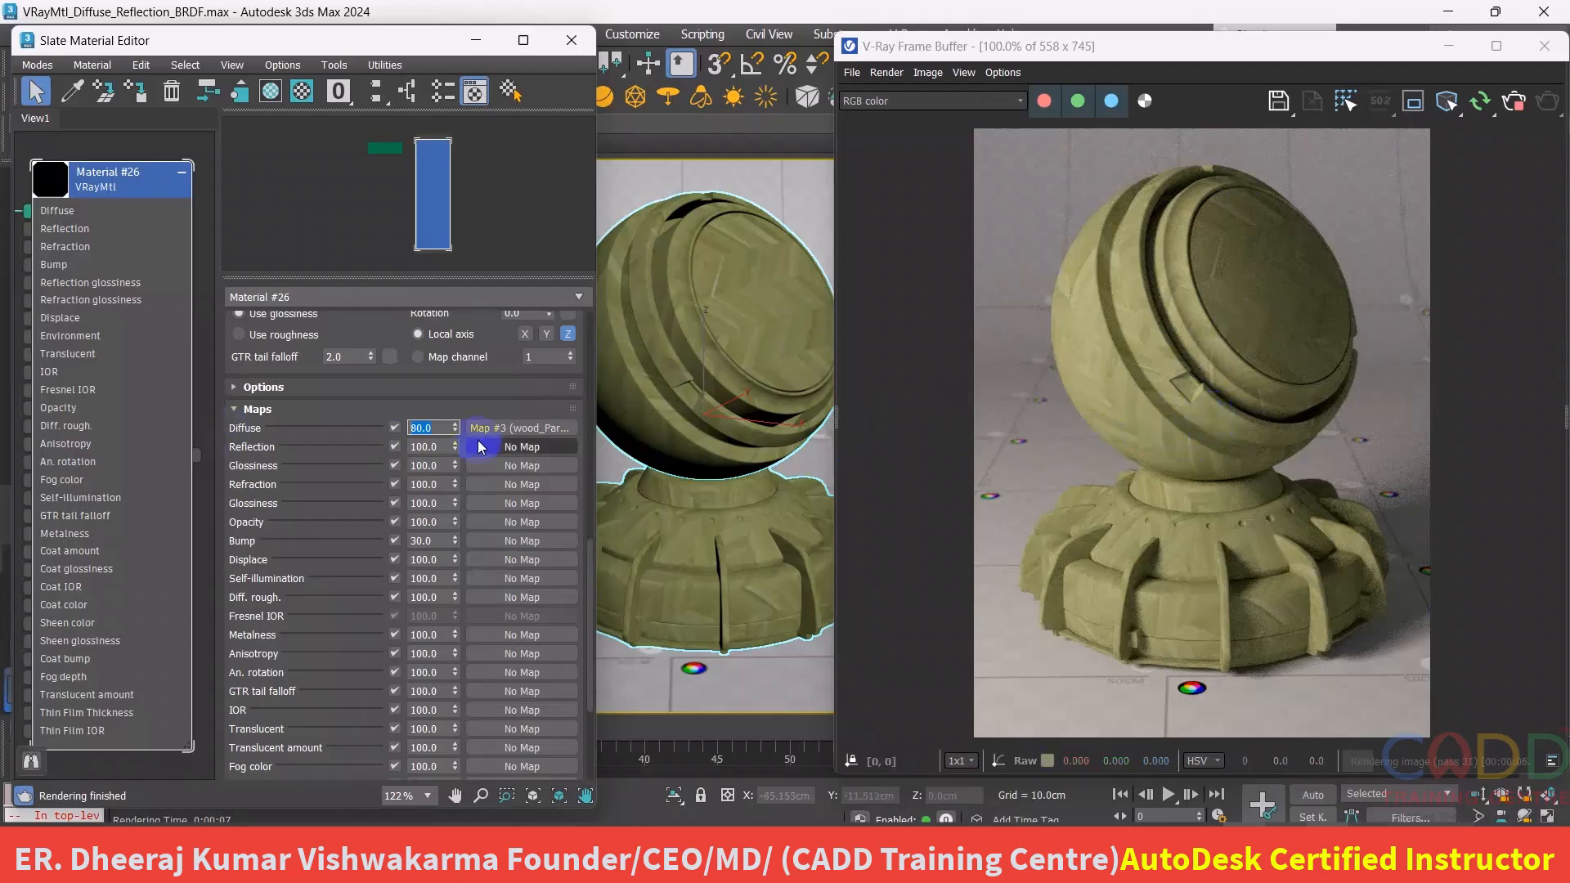
- Clear the wood bitmap from the VRayMtl's diffuse map slot, keeping its unlinked Bitmap node in the graph
scroll(169, 267, down, 5)
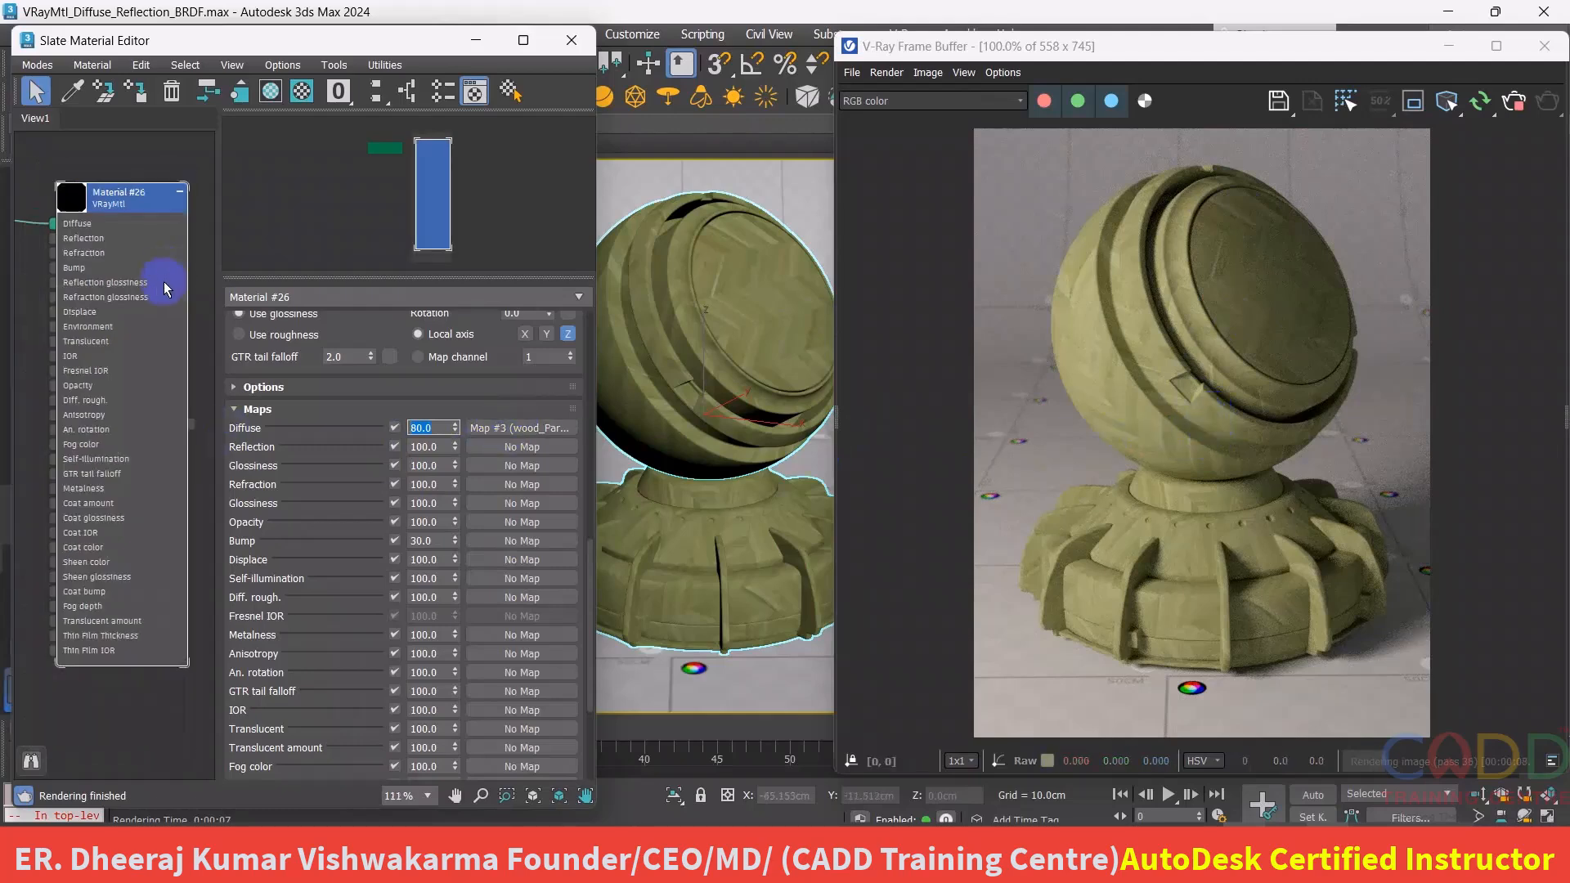
scroll(52, 284, up, 3)
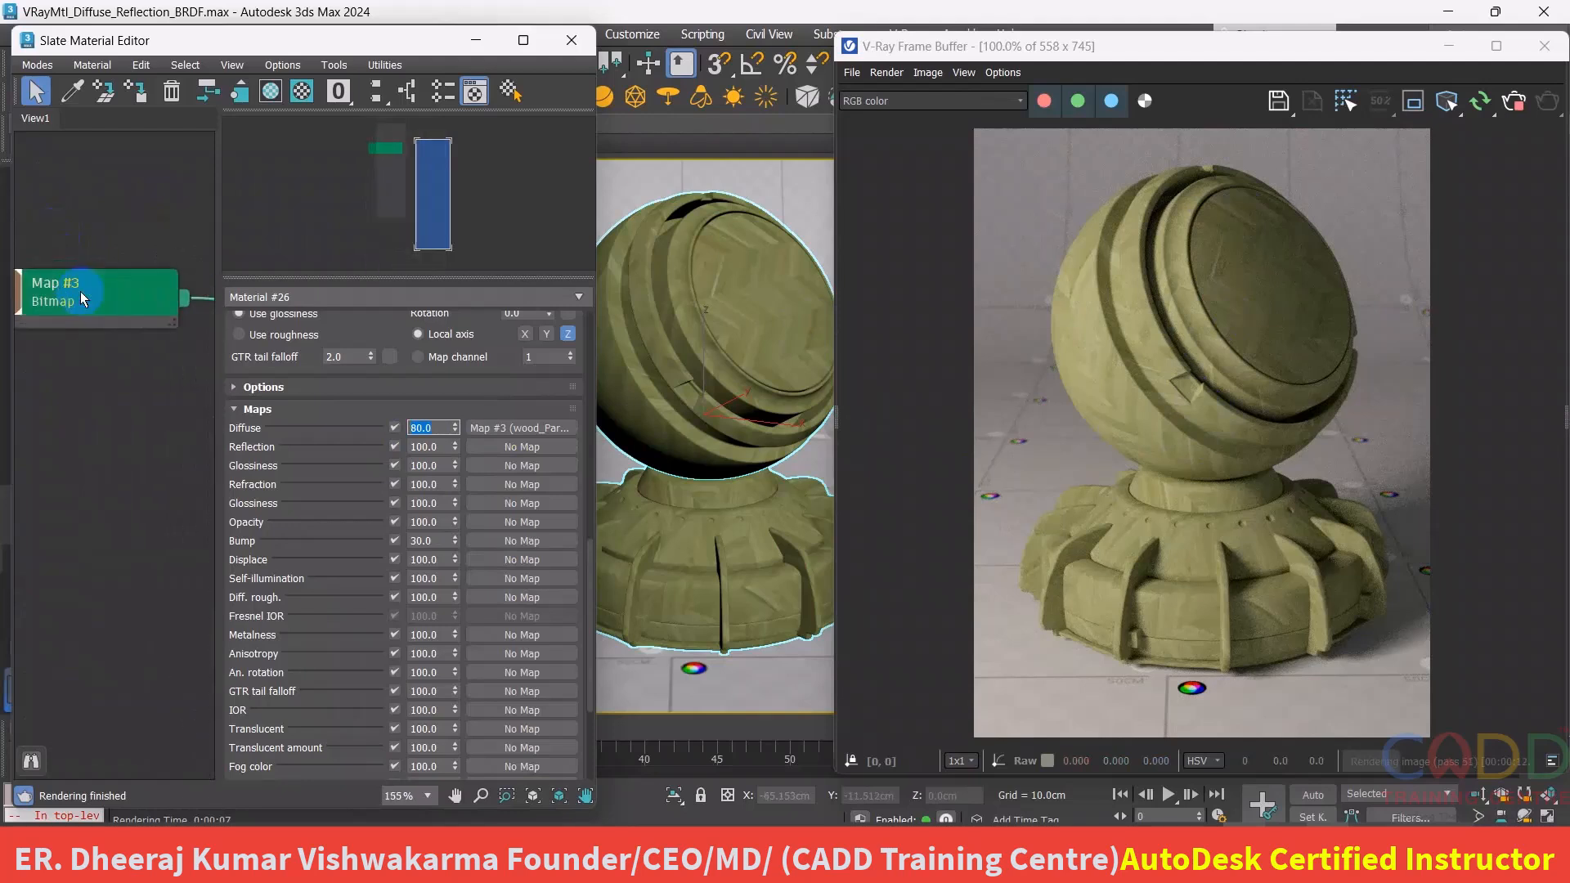
scroll(69, 318, down, 5)
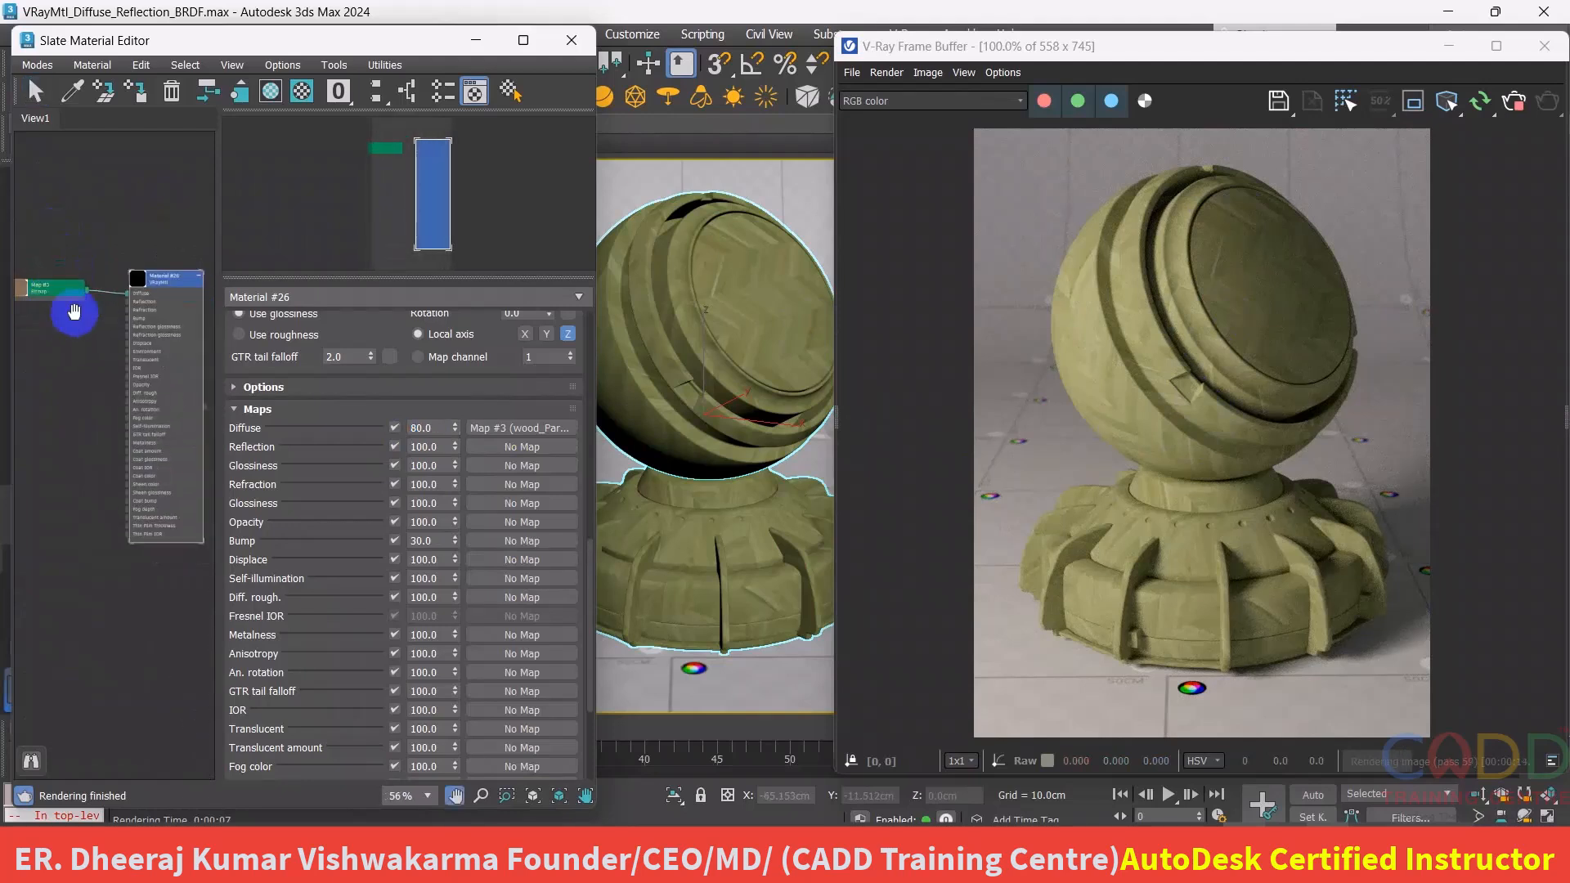
drag(76, 250, 53, 335)
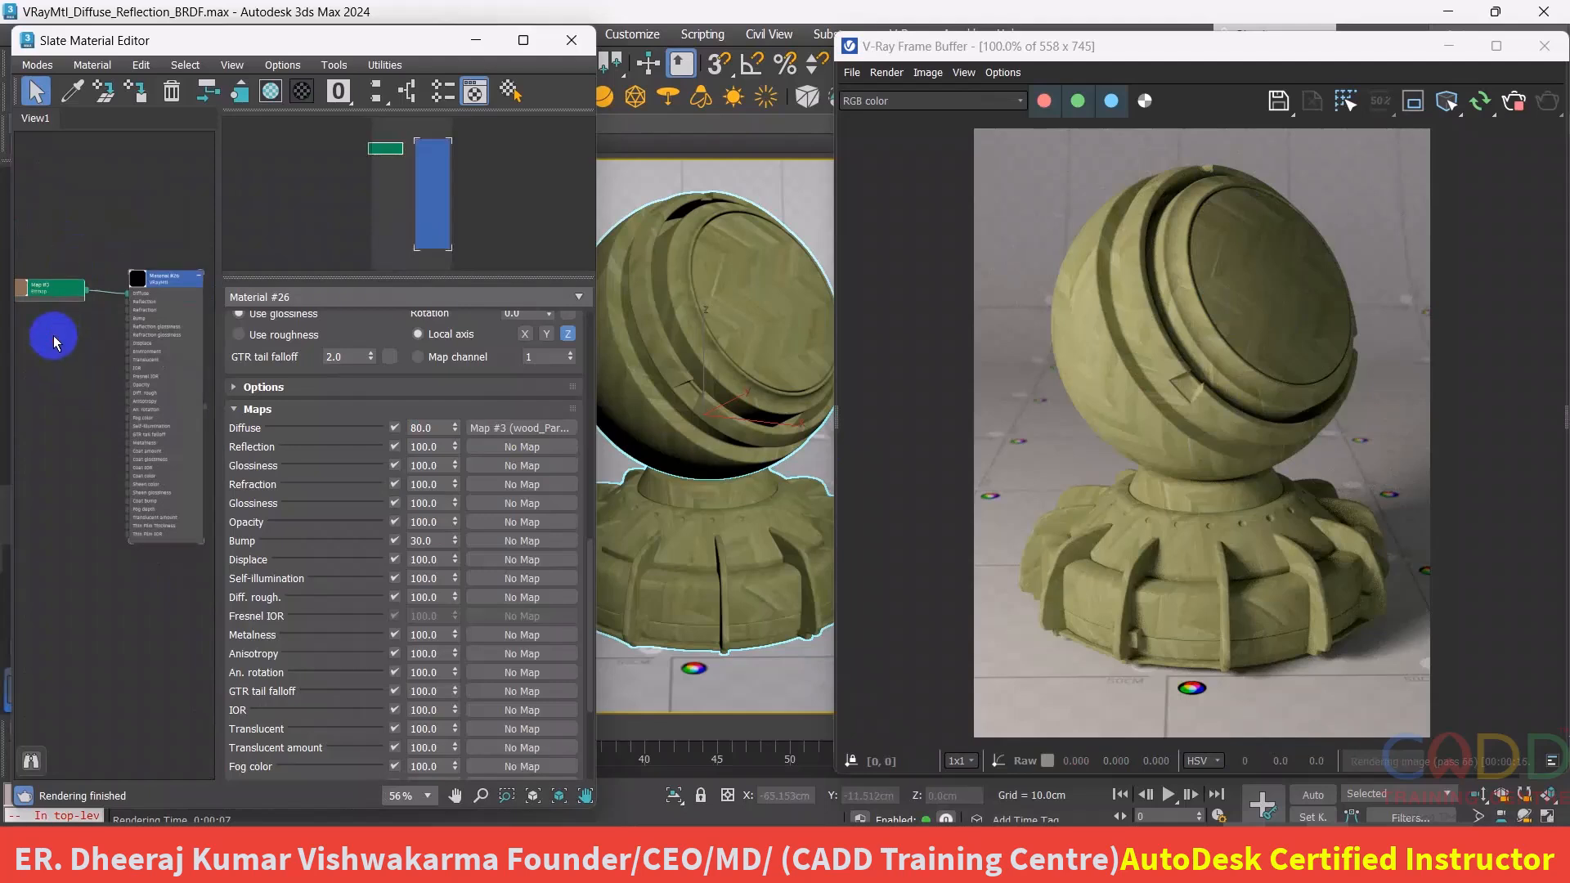
right_click(523, 431)
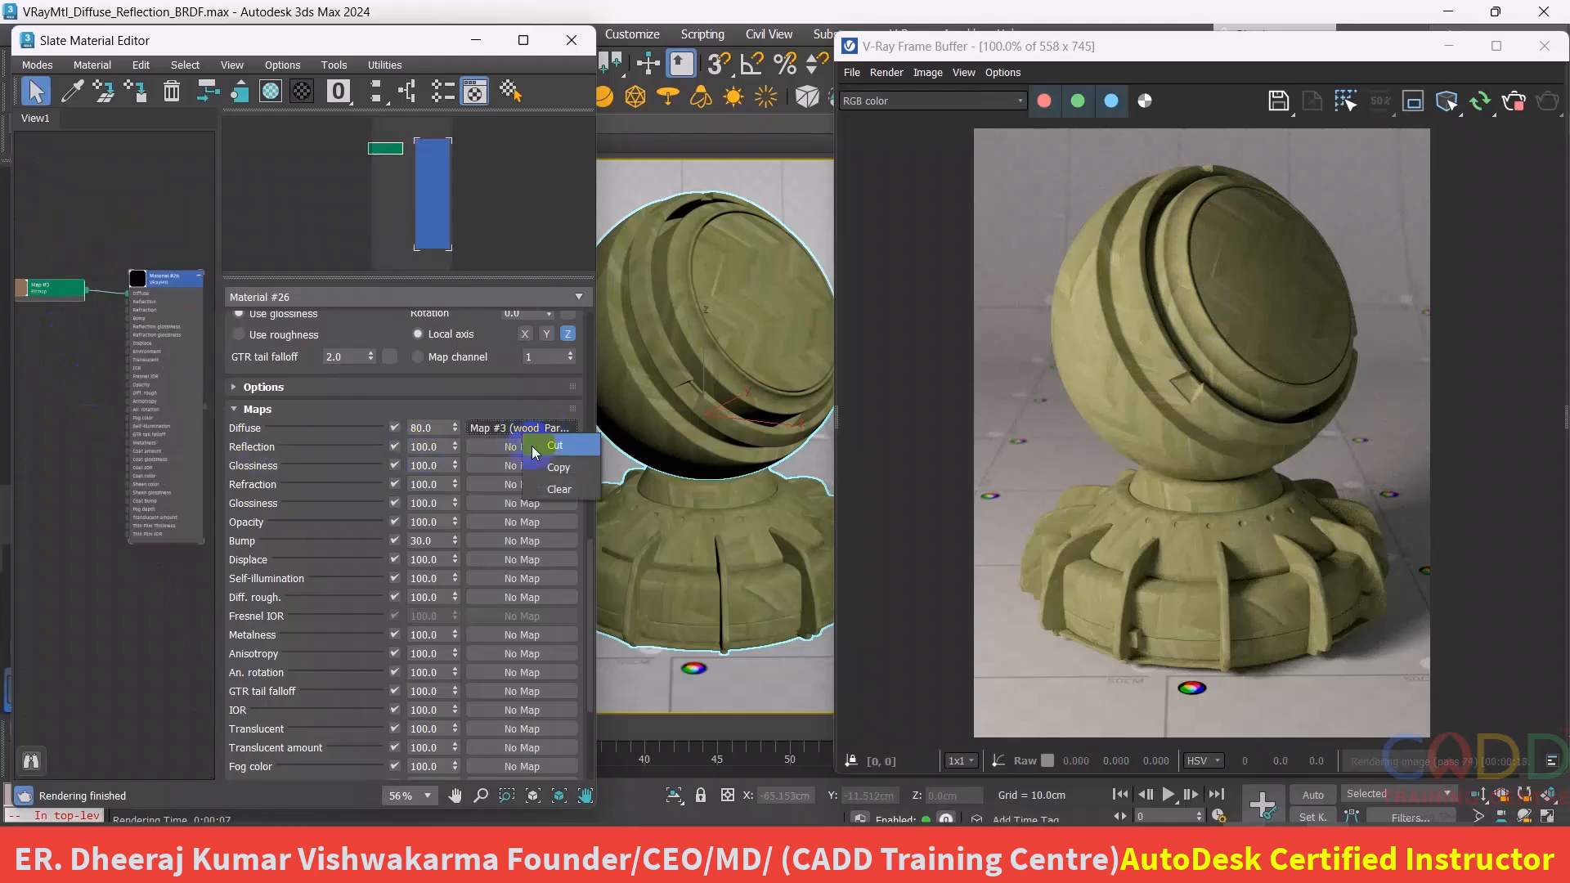
click(559, 489)
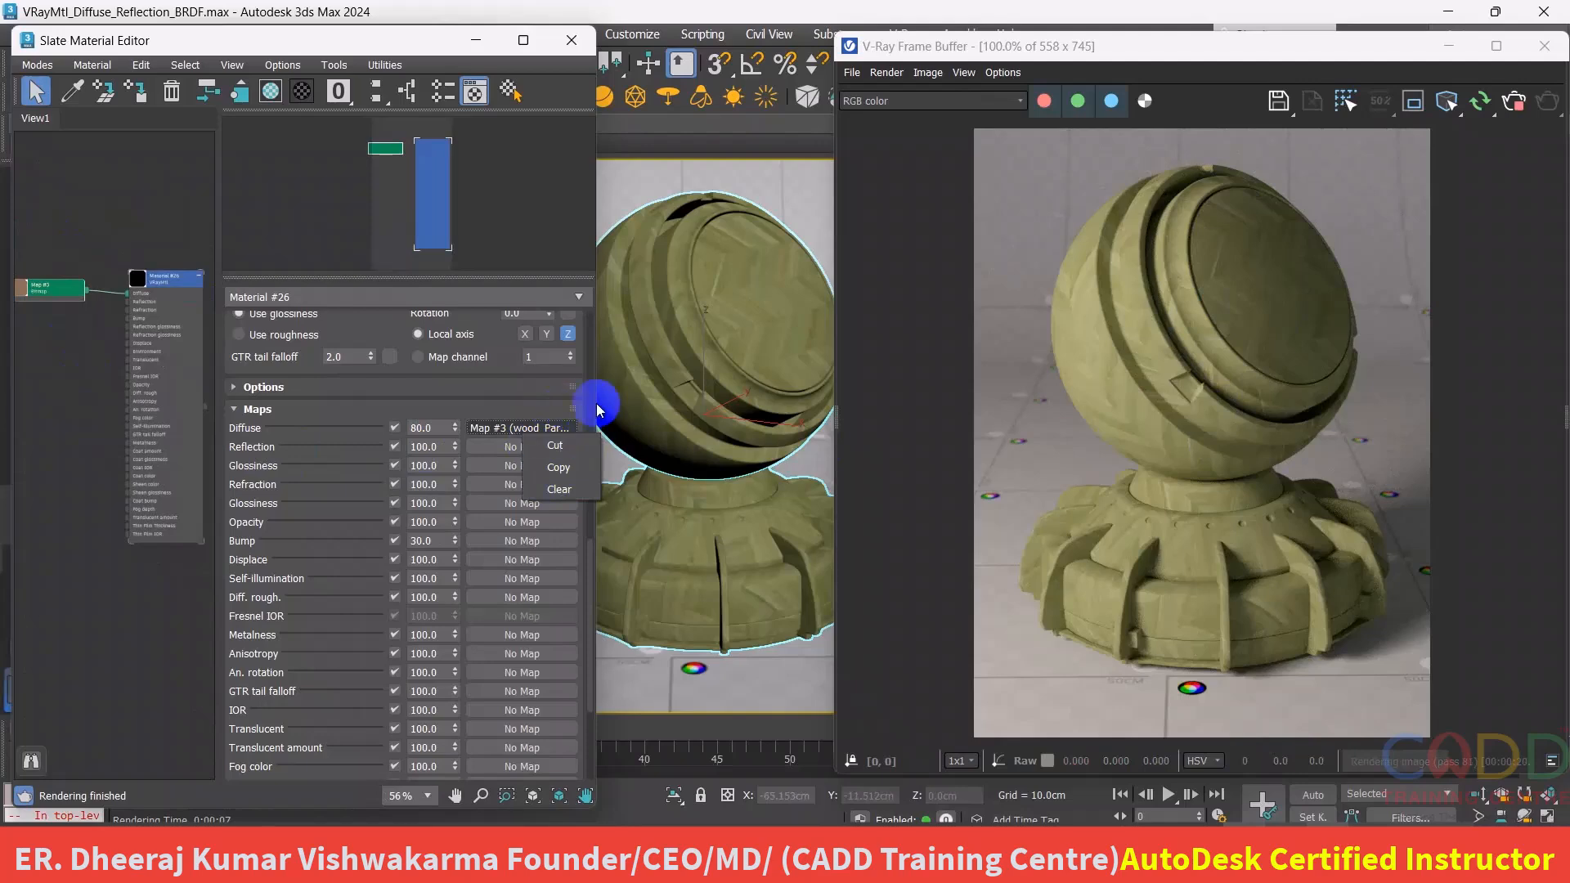
scroll(587, 507, up, 5)
scroll(590, 473, up, 3)
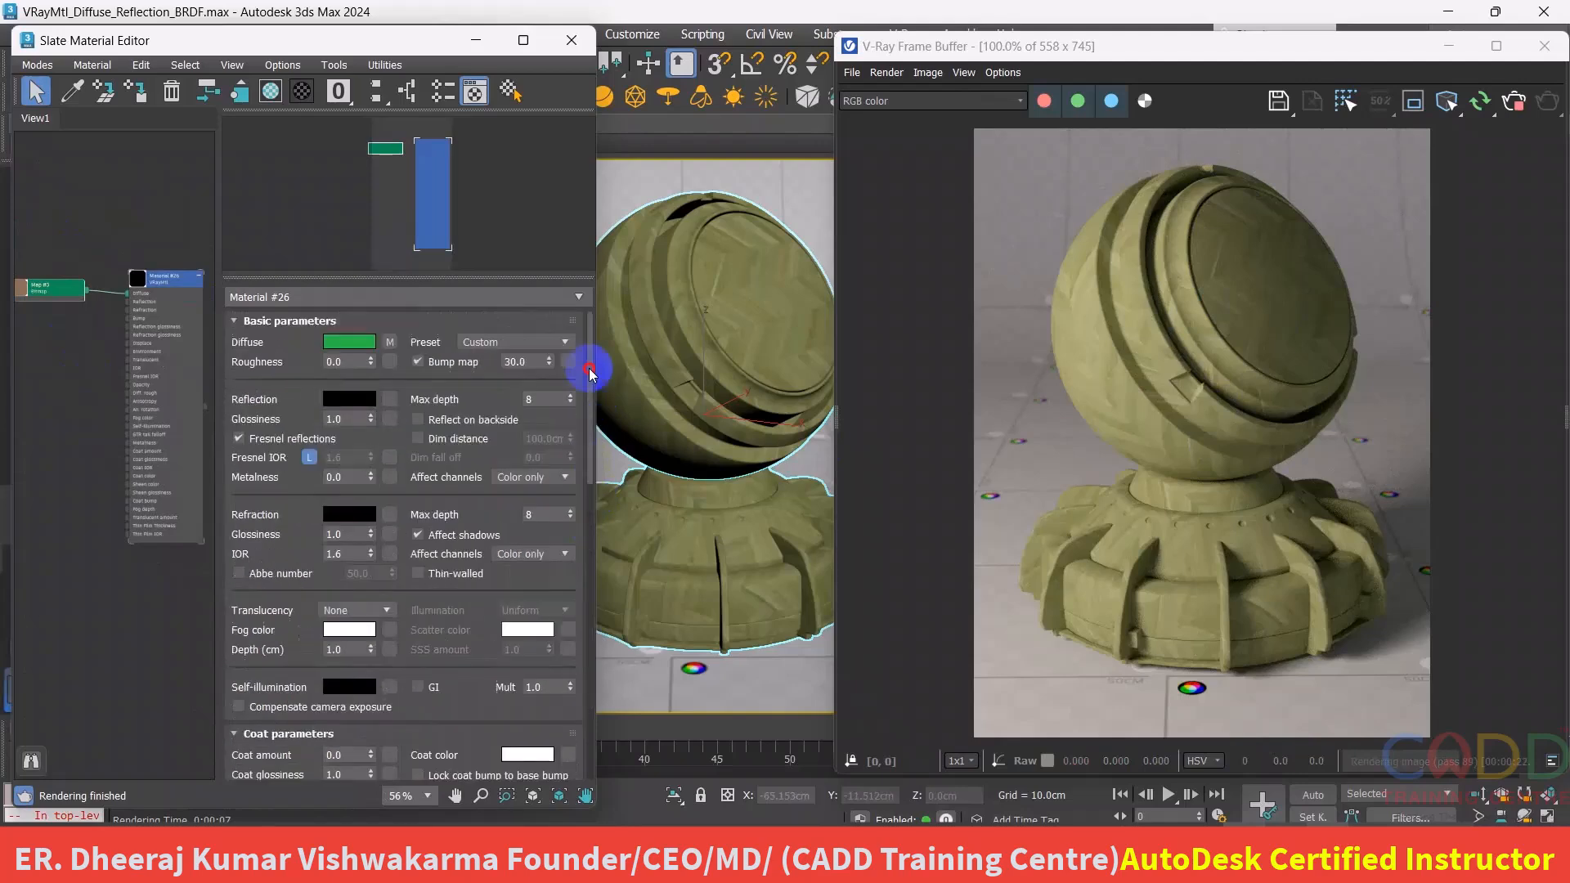
right_click(394, 344)
click(429, 396)
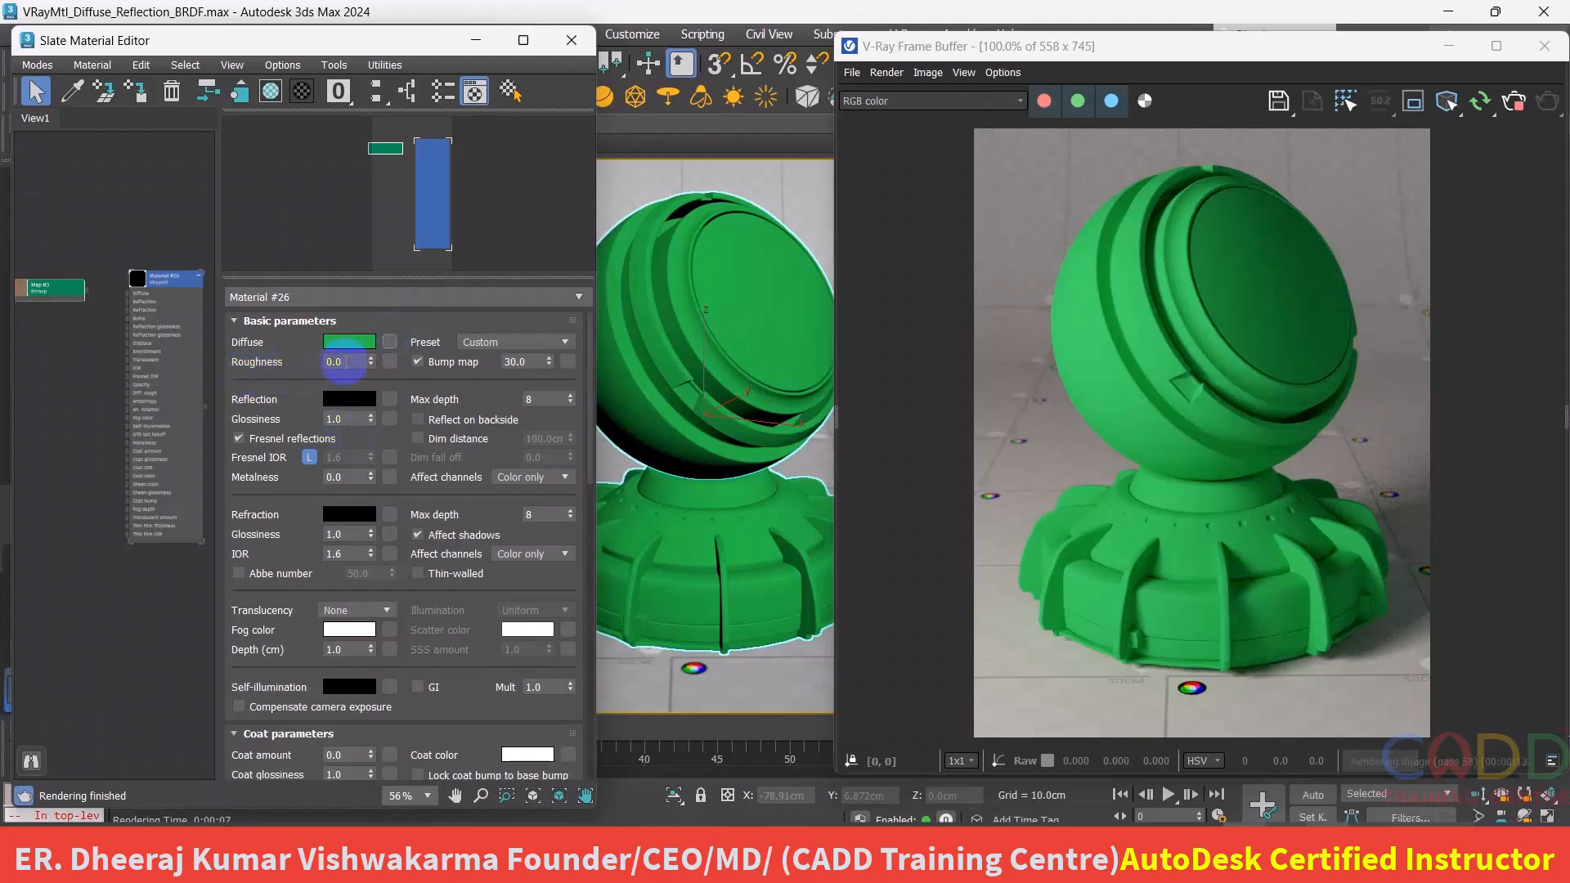
- Set the VRayMtl's diffuse roughness to 0.8 and inspect the shader ball's surface up close in the interactive render
double_click(347, 361)
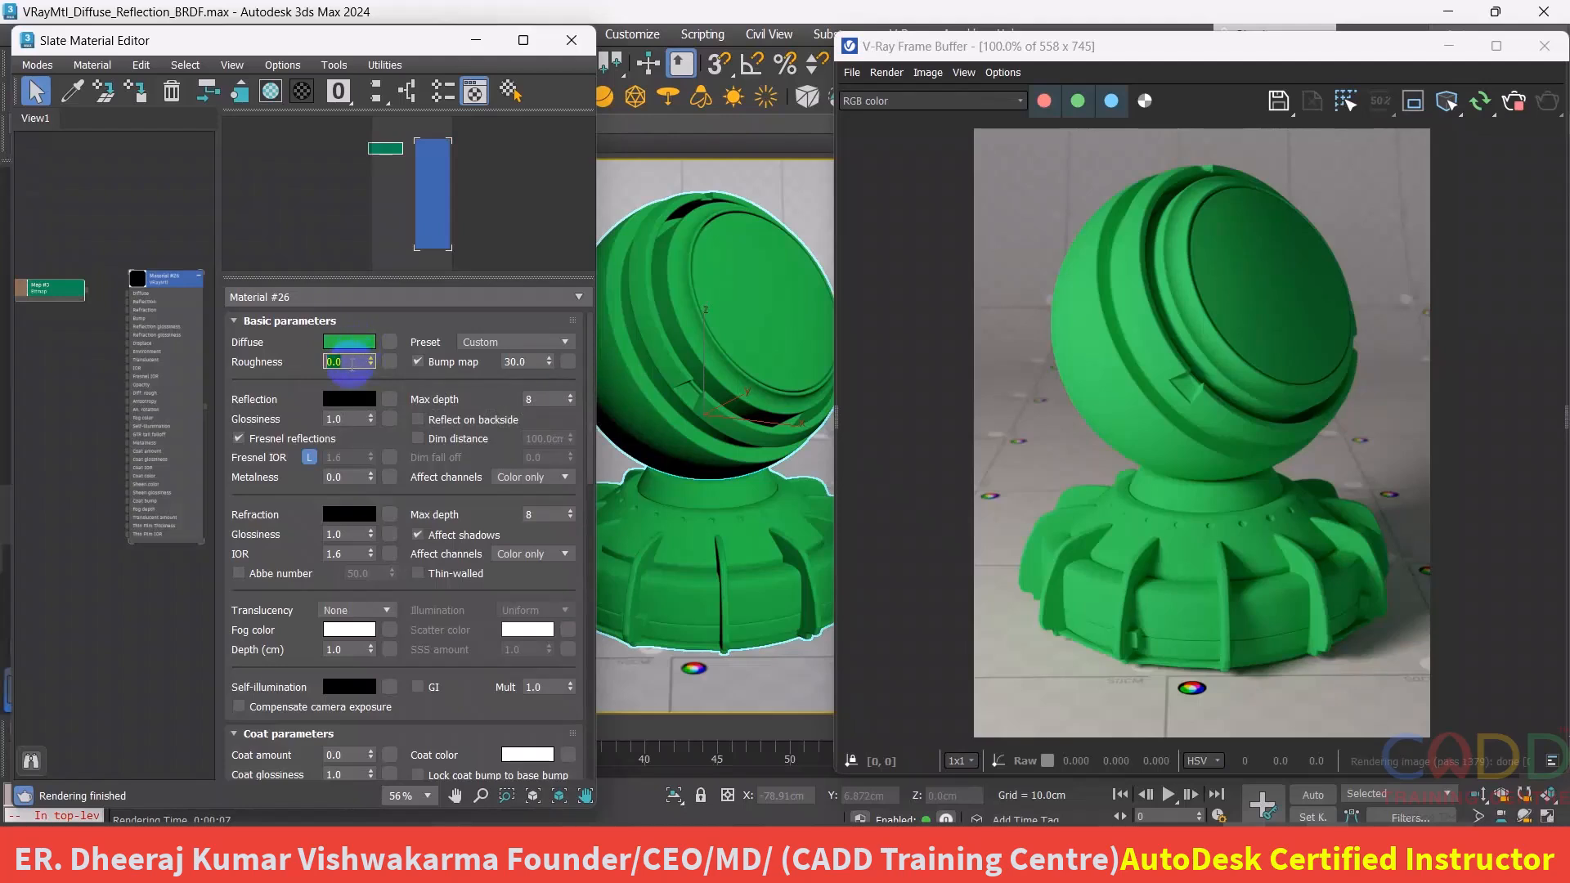
drag(349, 365, 317, 365)
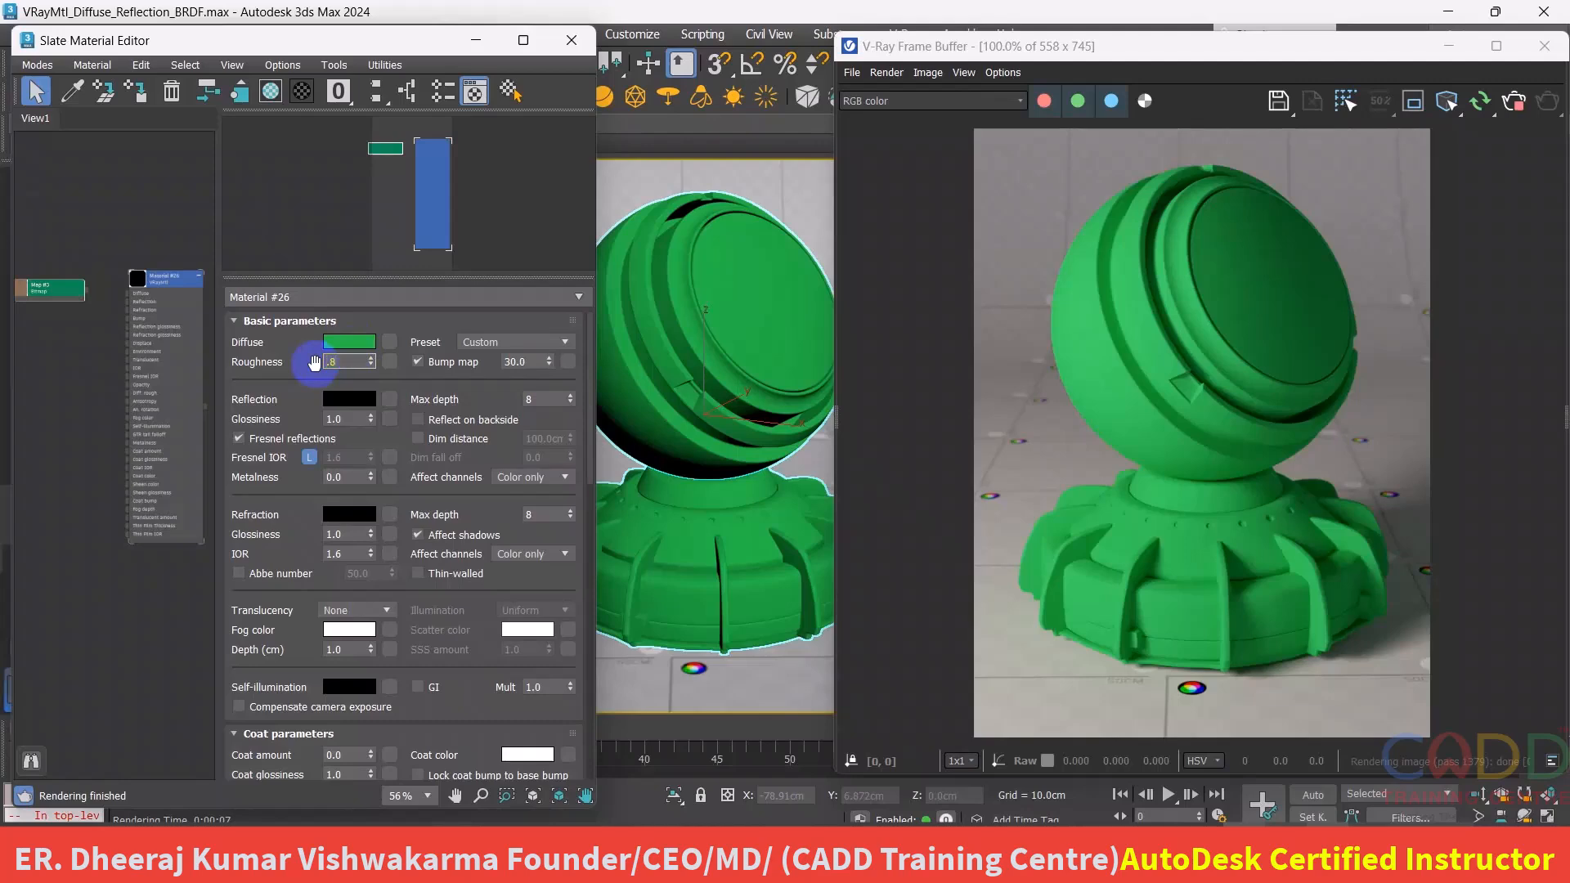
key(Return)
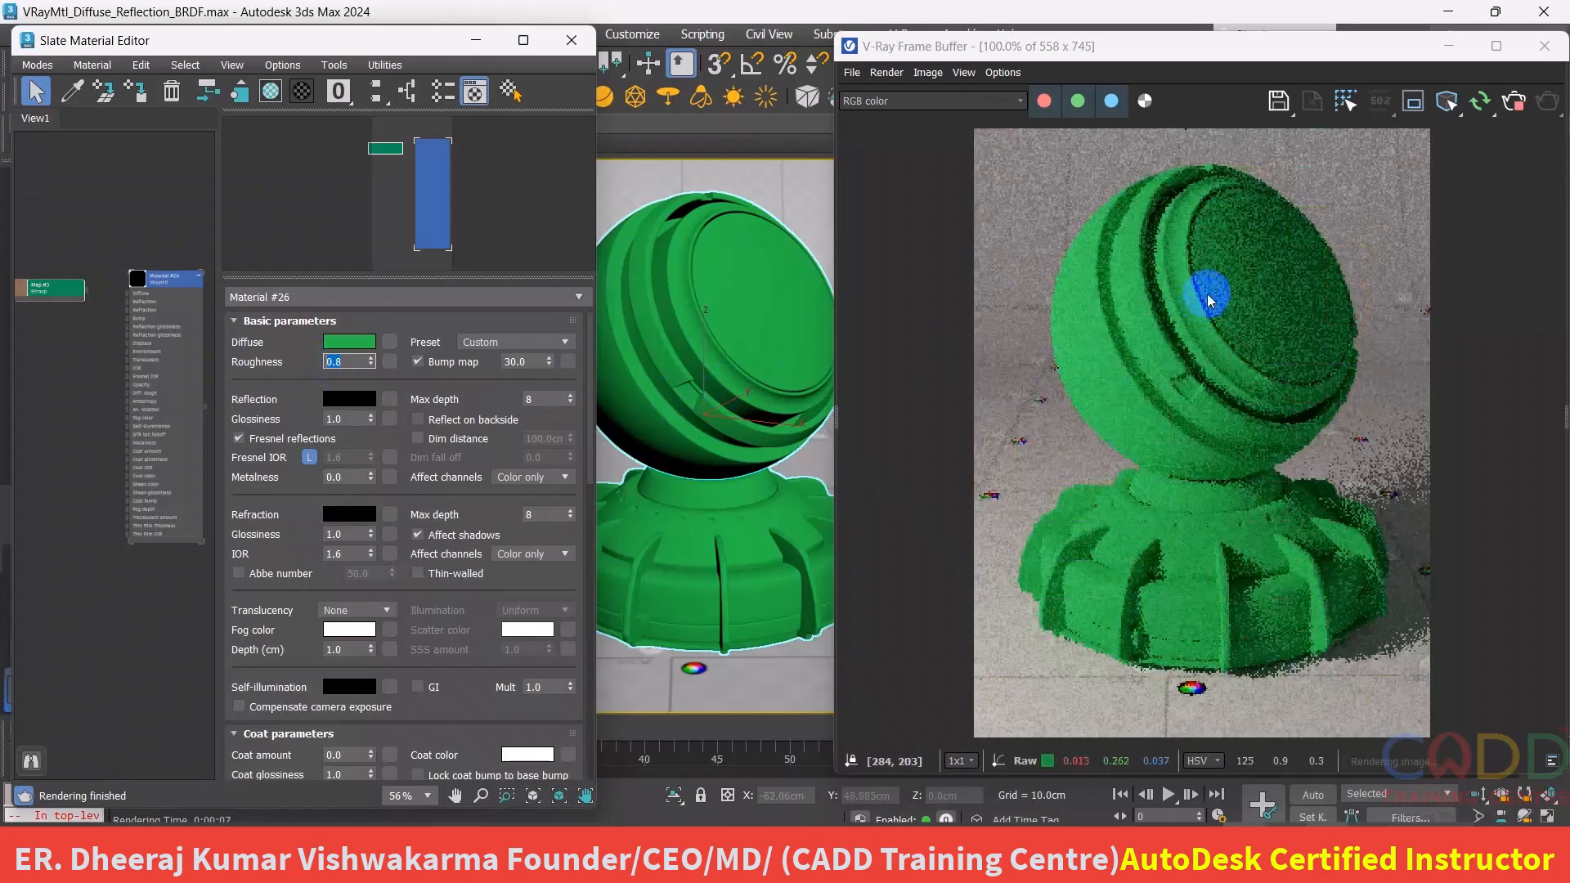
scroll(1170, 291, up, 1)
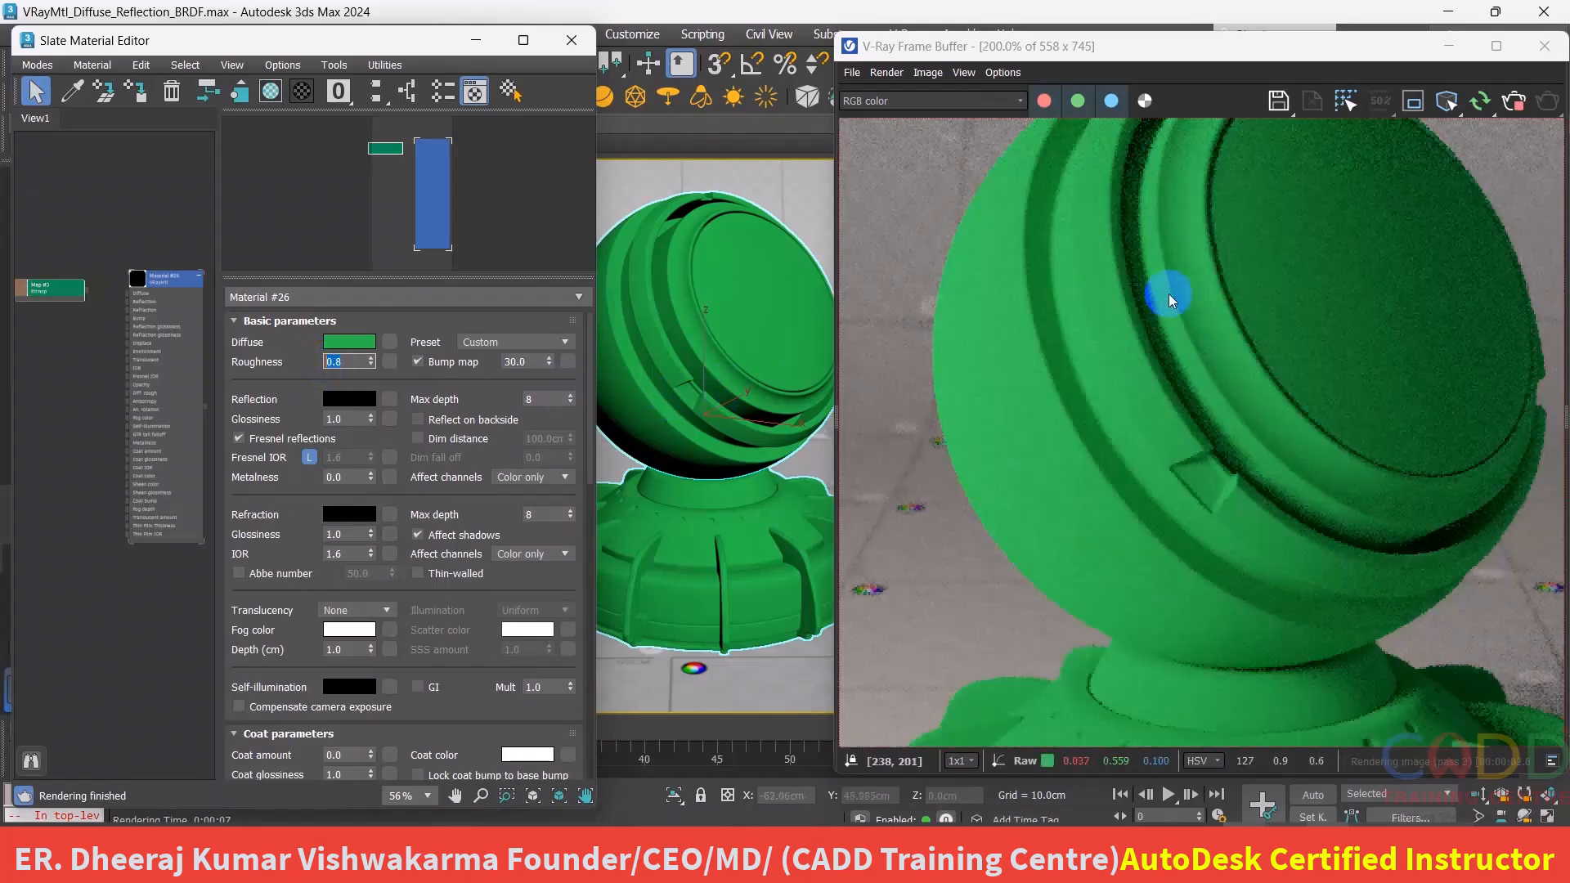
scroll(1139, 327, up, 1)
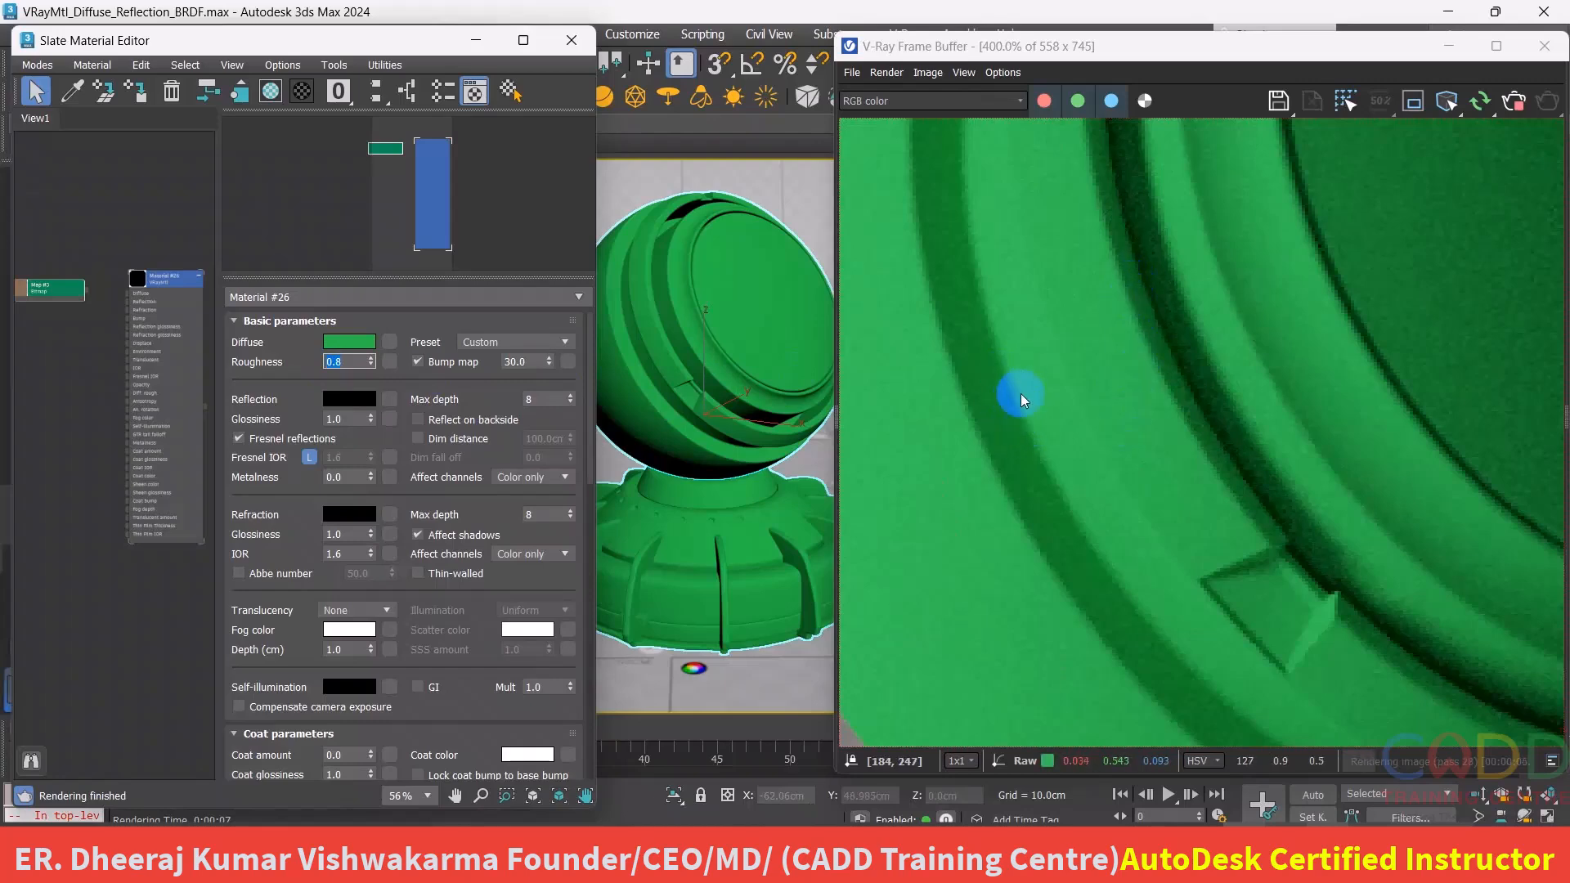
scroll(1020, 408, down, 2)
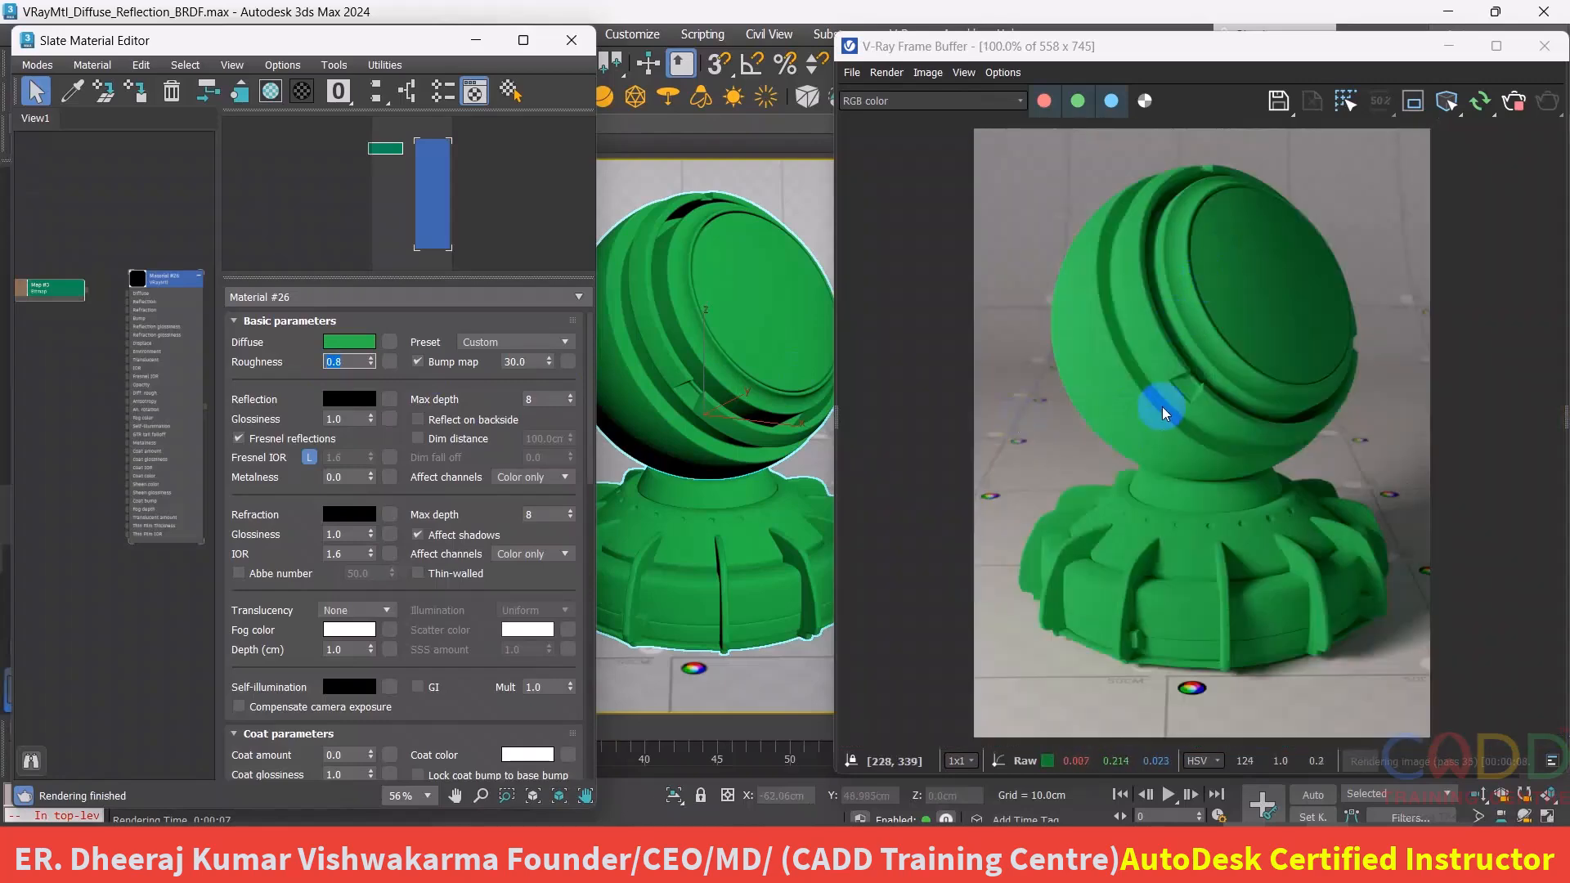
- Assign a Checker map from the General maps to the VRayMtl's diffuse roughness slot
click(391, 362)
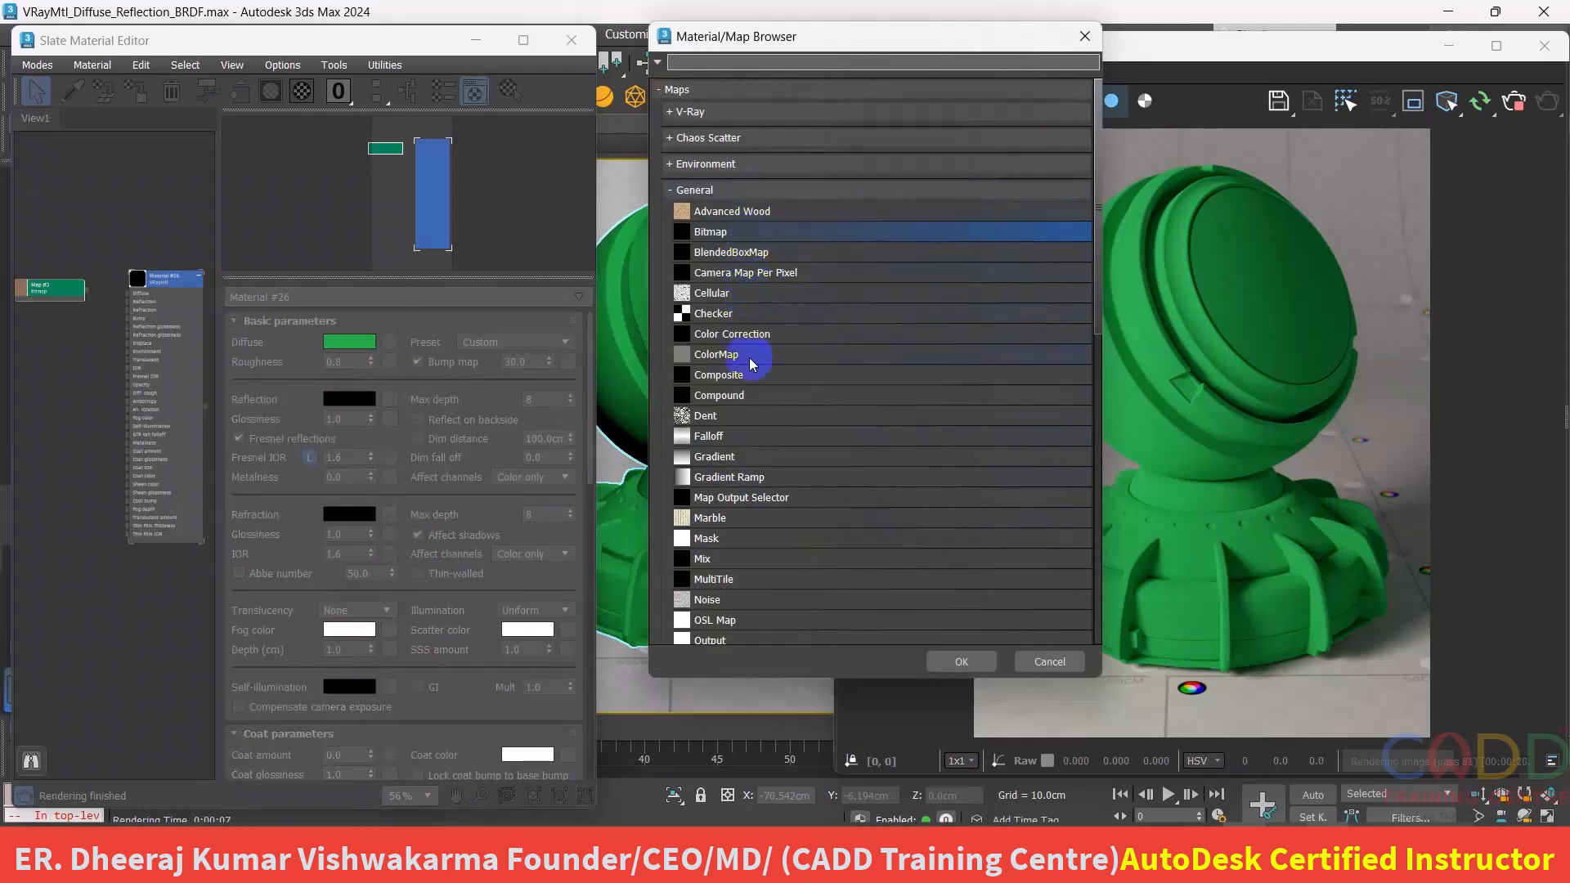
click(735, 320)
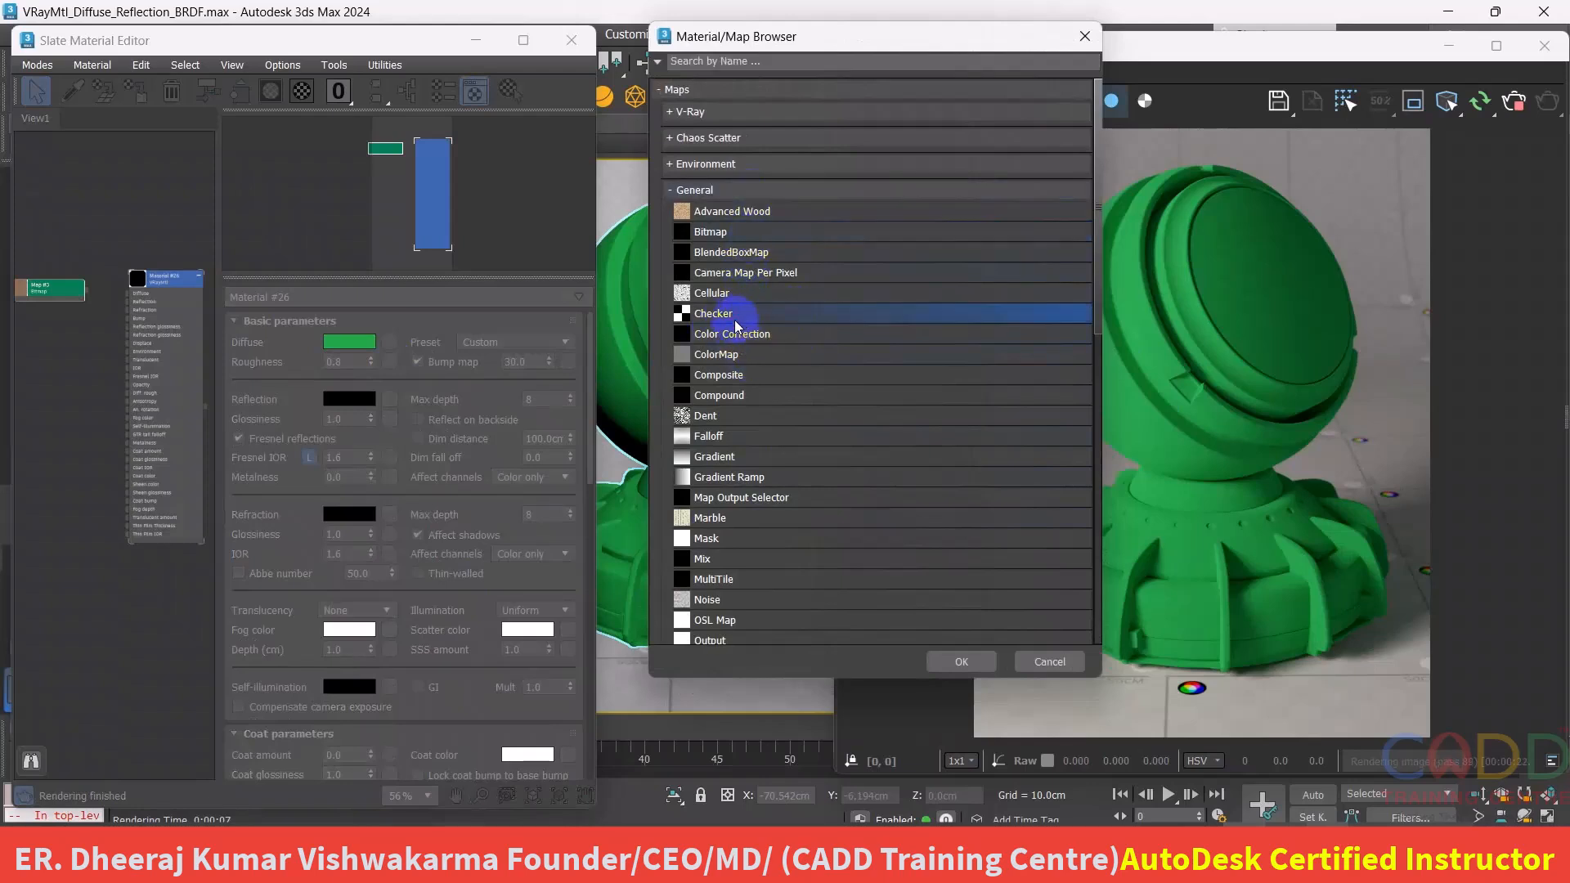
double_click(753, 315)
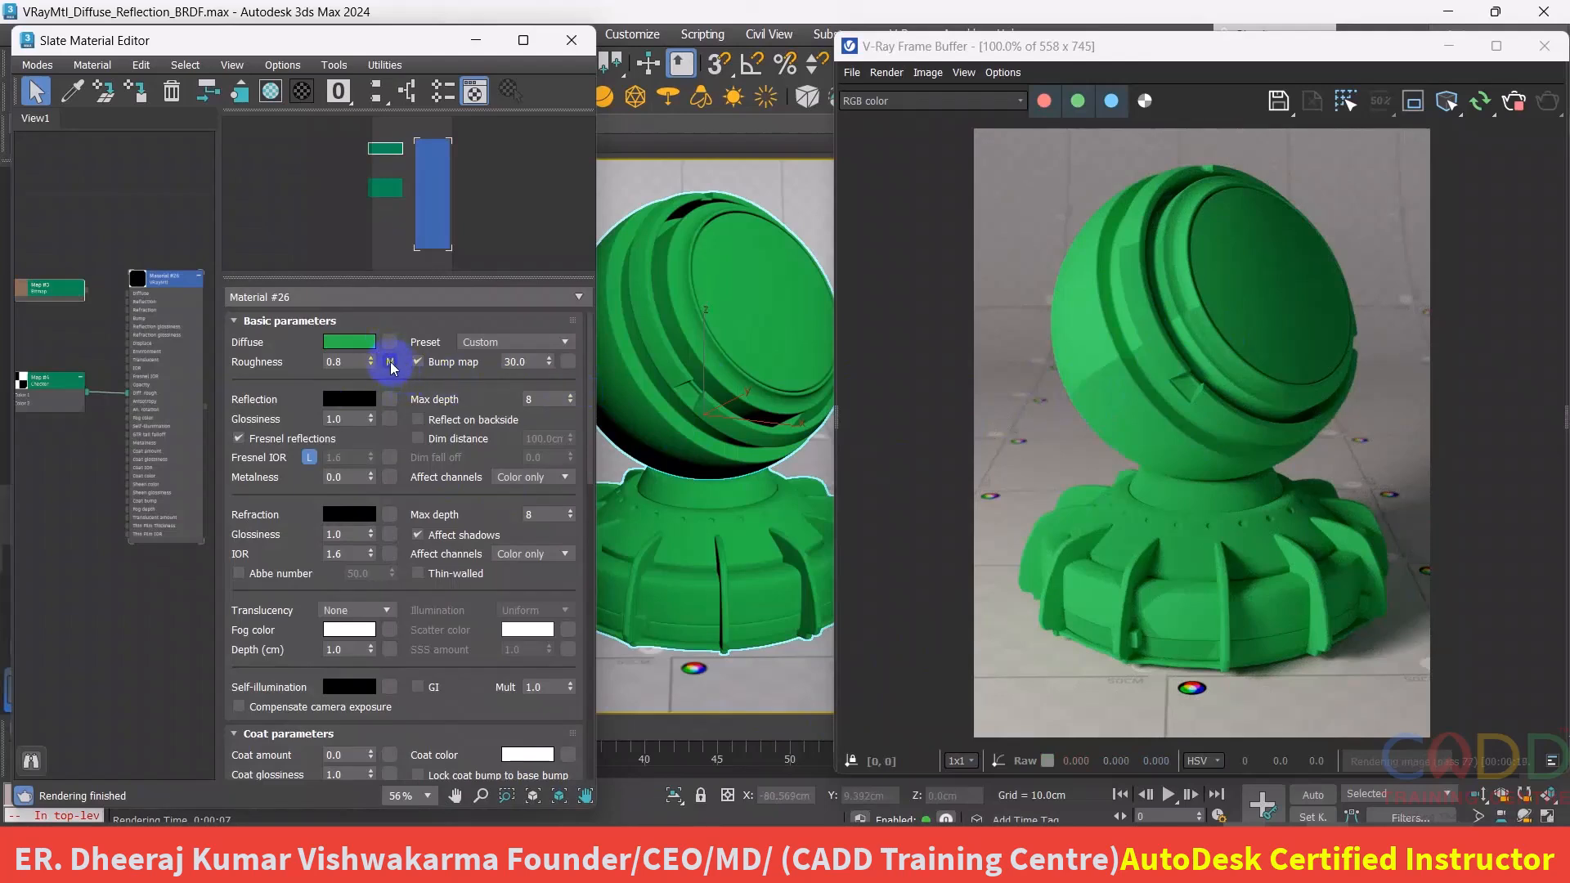
- Look at the Checker map's coordinates and color parameters, and return to the VRayMtl's parameters
scroll(51, 424, down, 1)
middle_drag(51, 422, 116, 400)
click(116, 377)
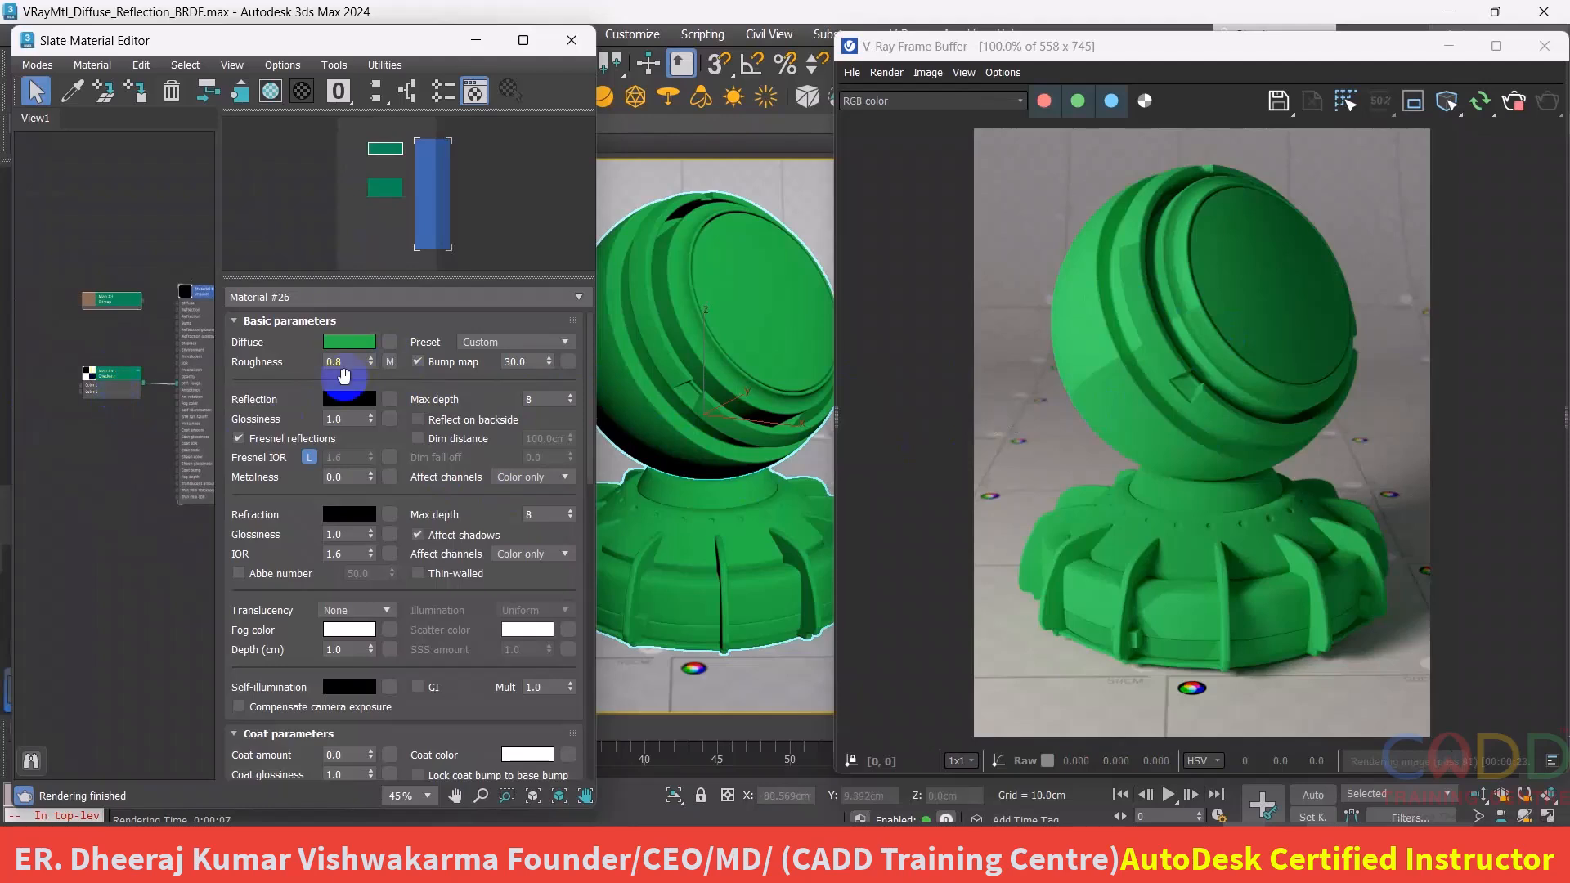
double_click(116, 374)
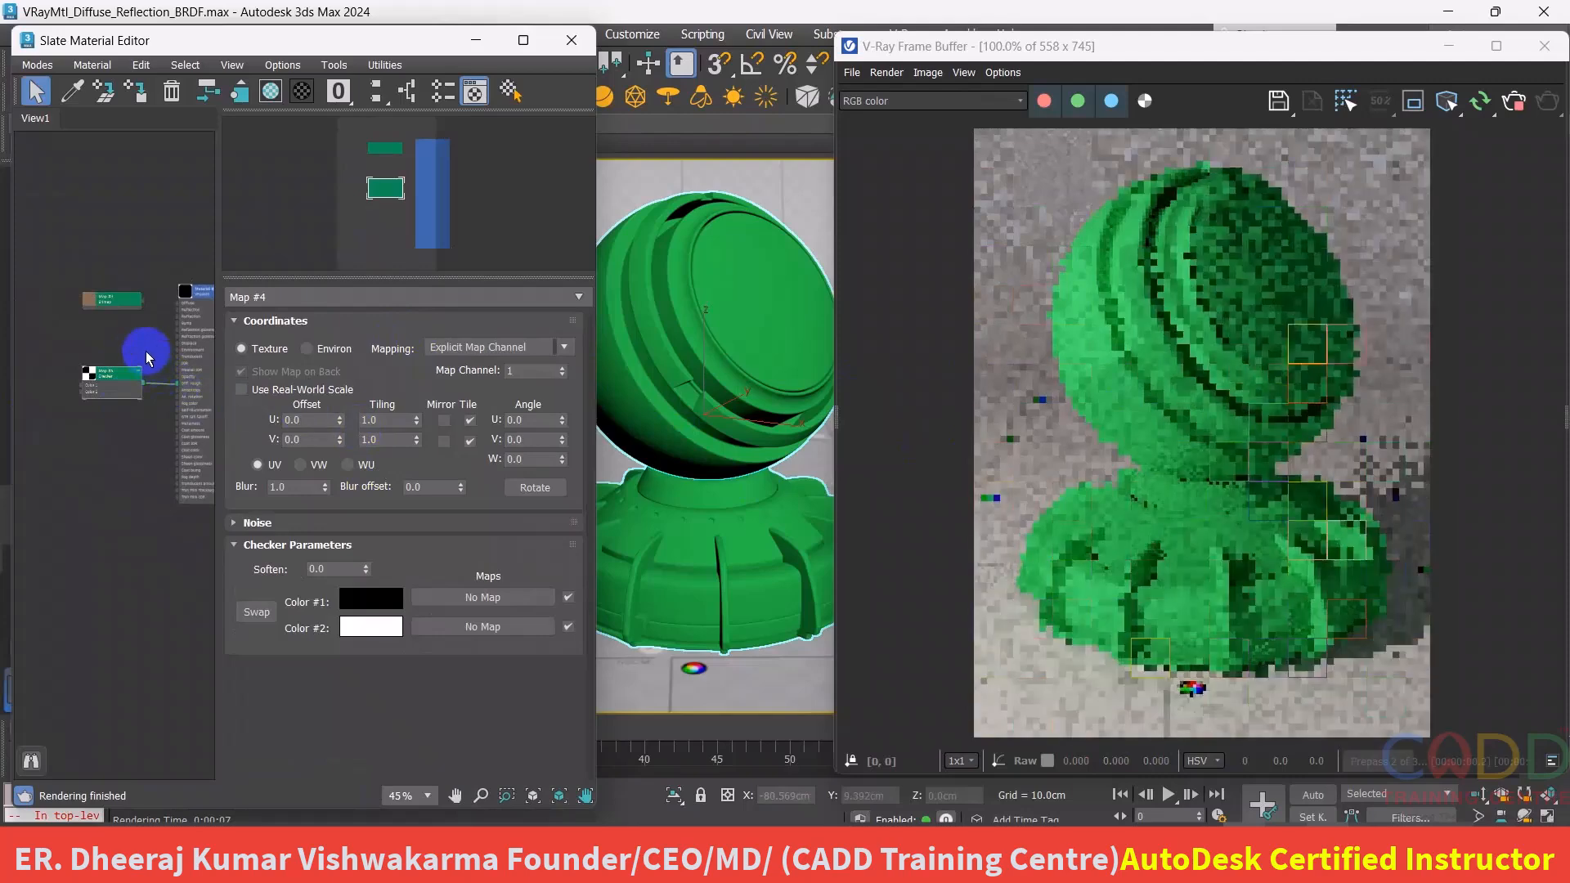
double_click(198, 306)
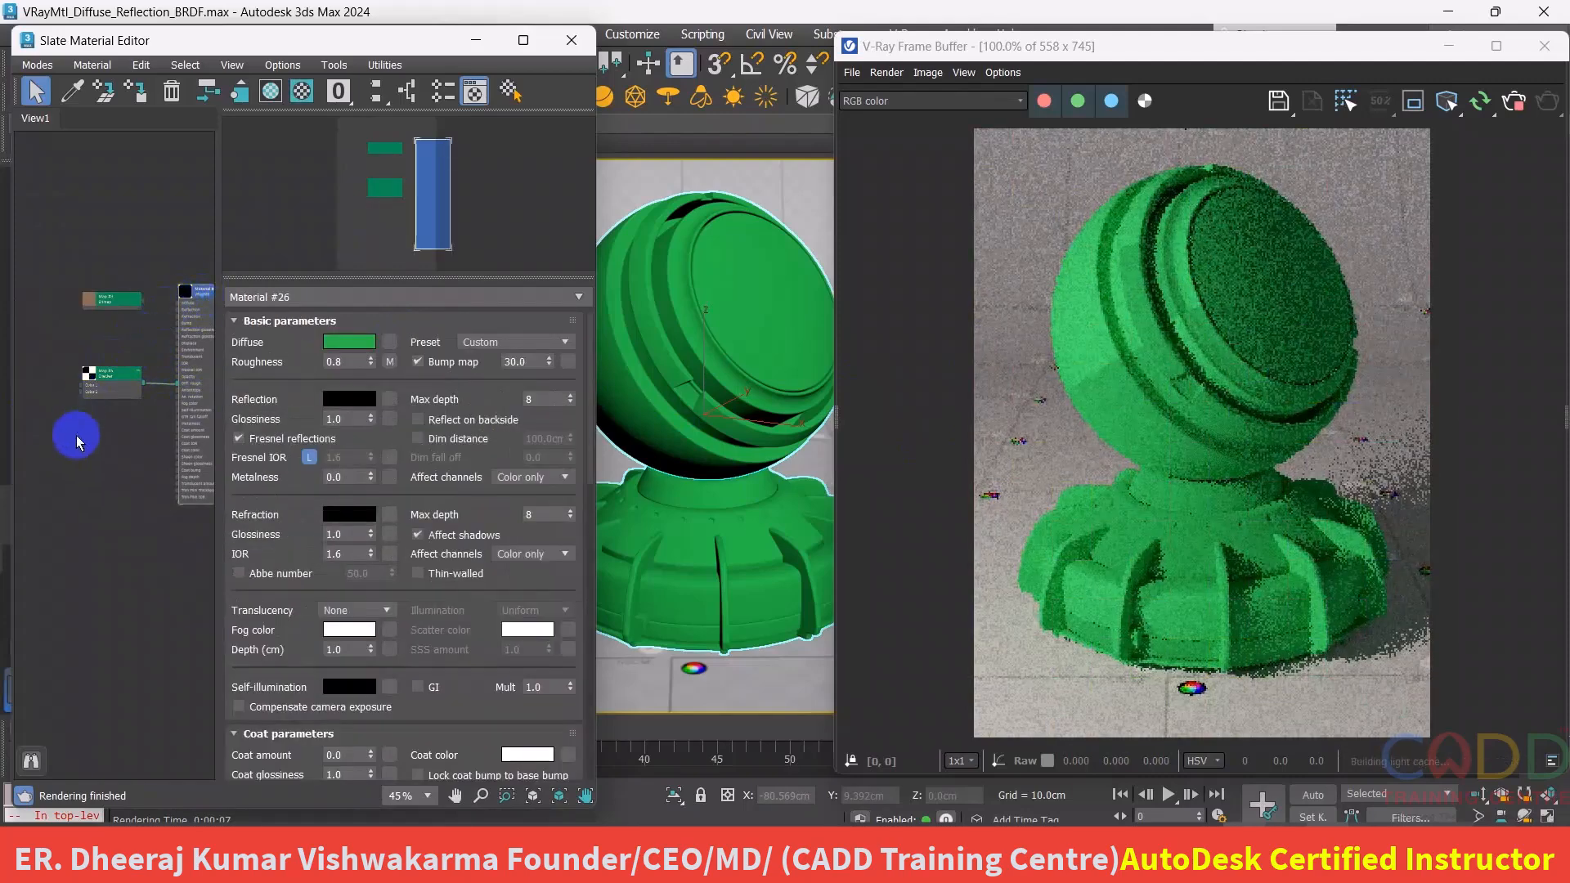
- Set the U and V tiling of the Checker map in the VRayMtl's diffuse roughness slot to 10
middle_drag(76, 435, 1562, 439)
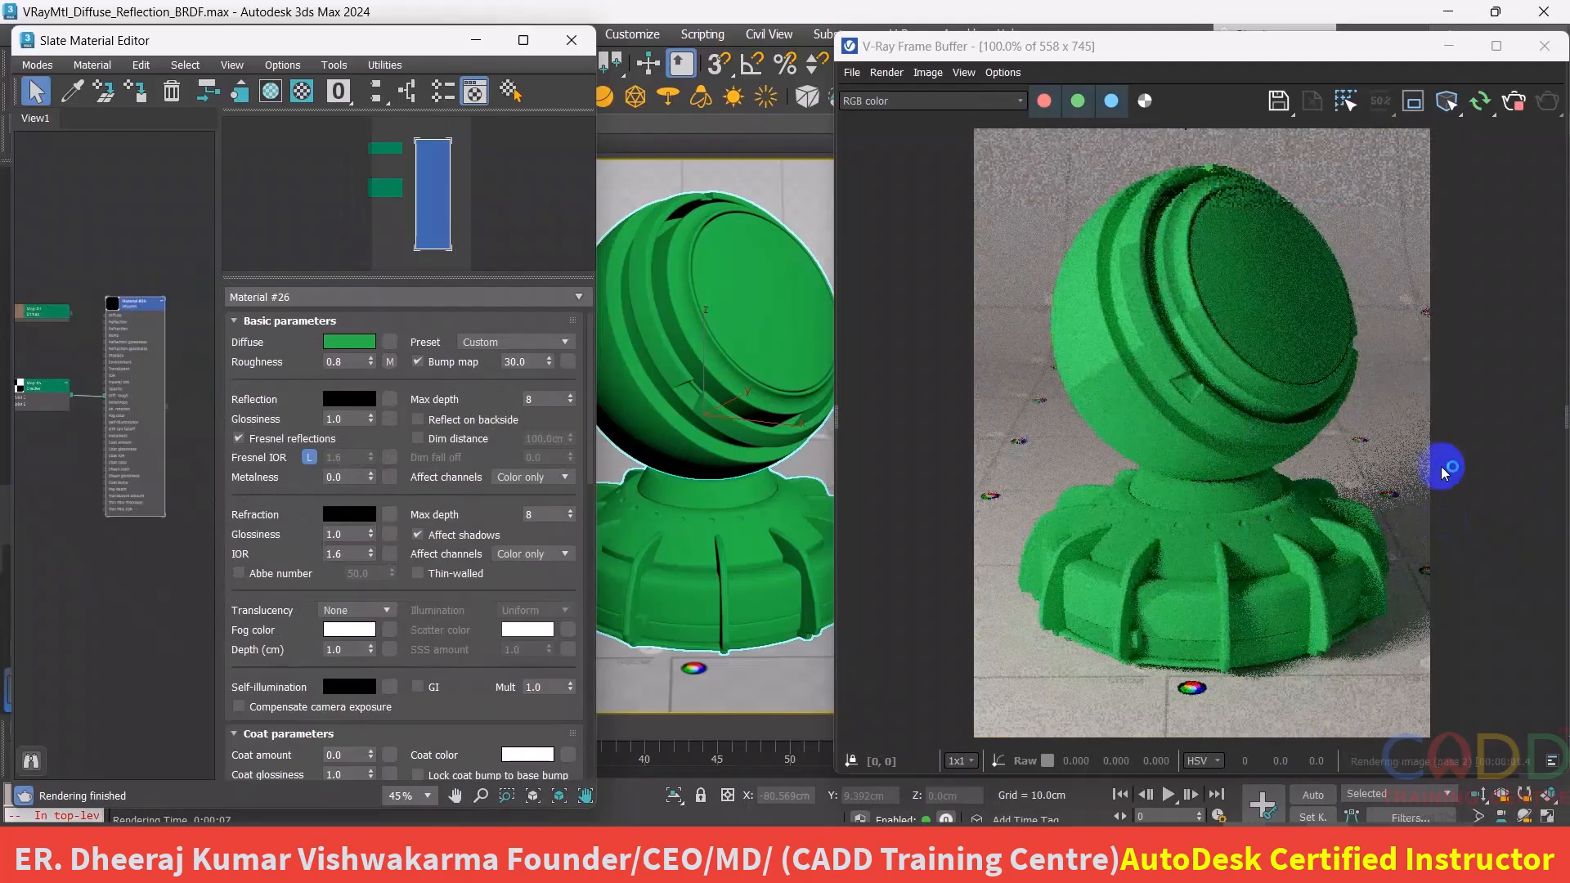
click(390, 361)
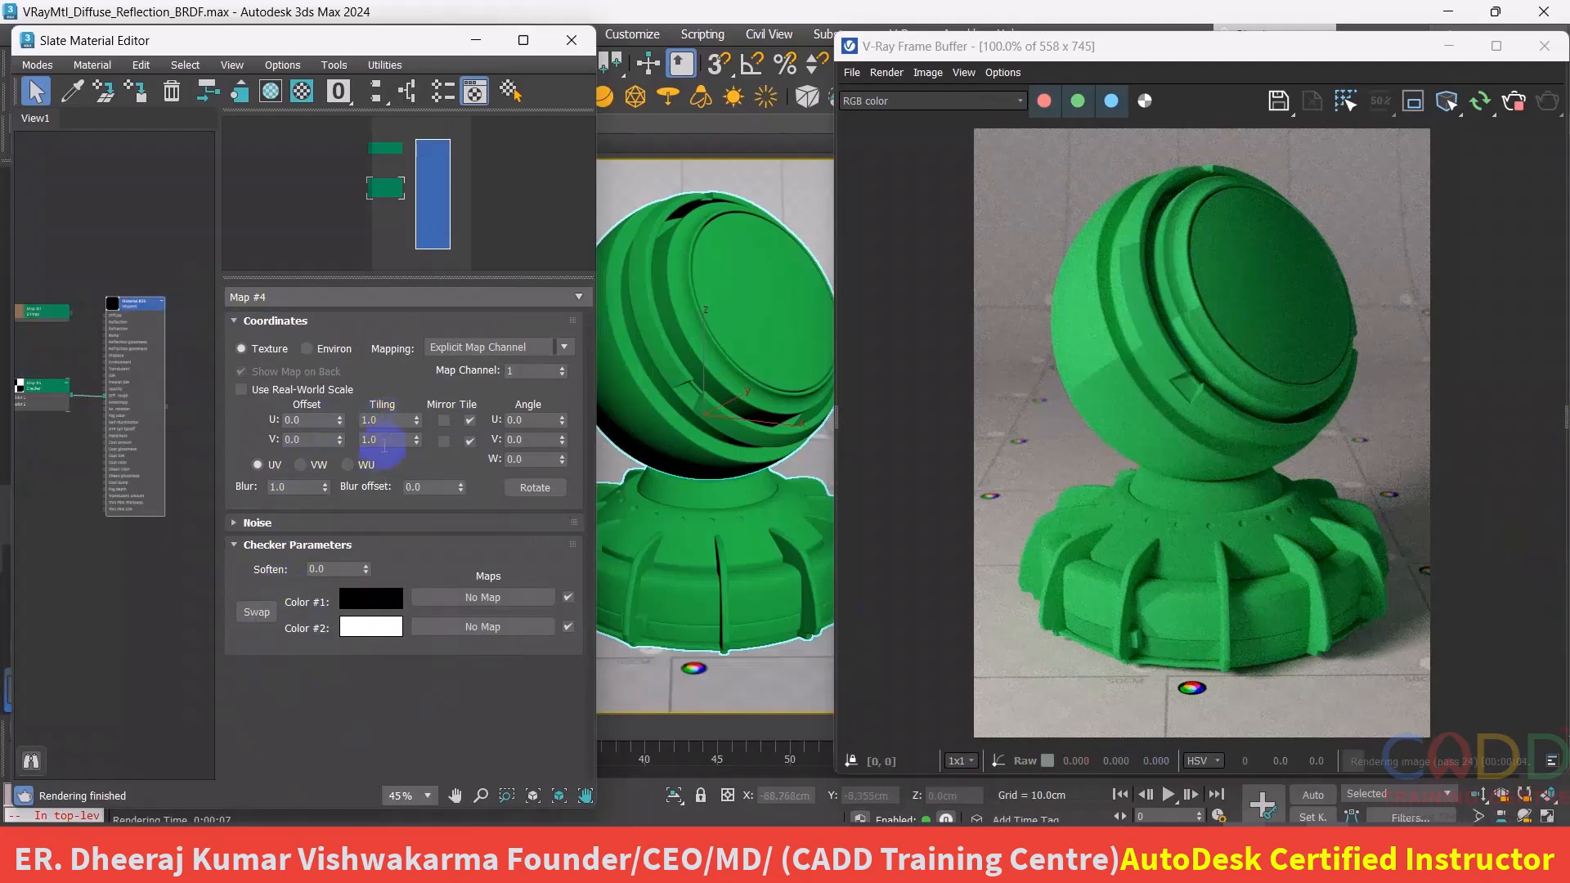
drag(389, 418, 350, 419)
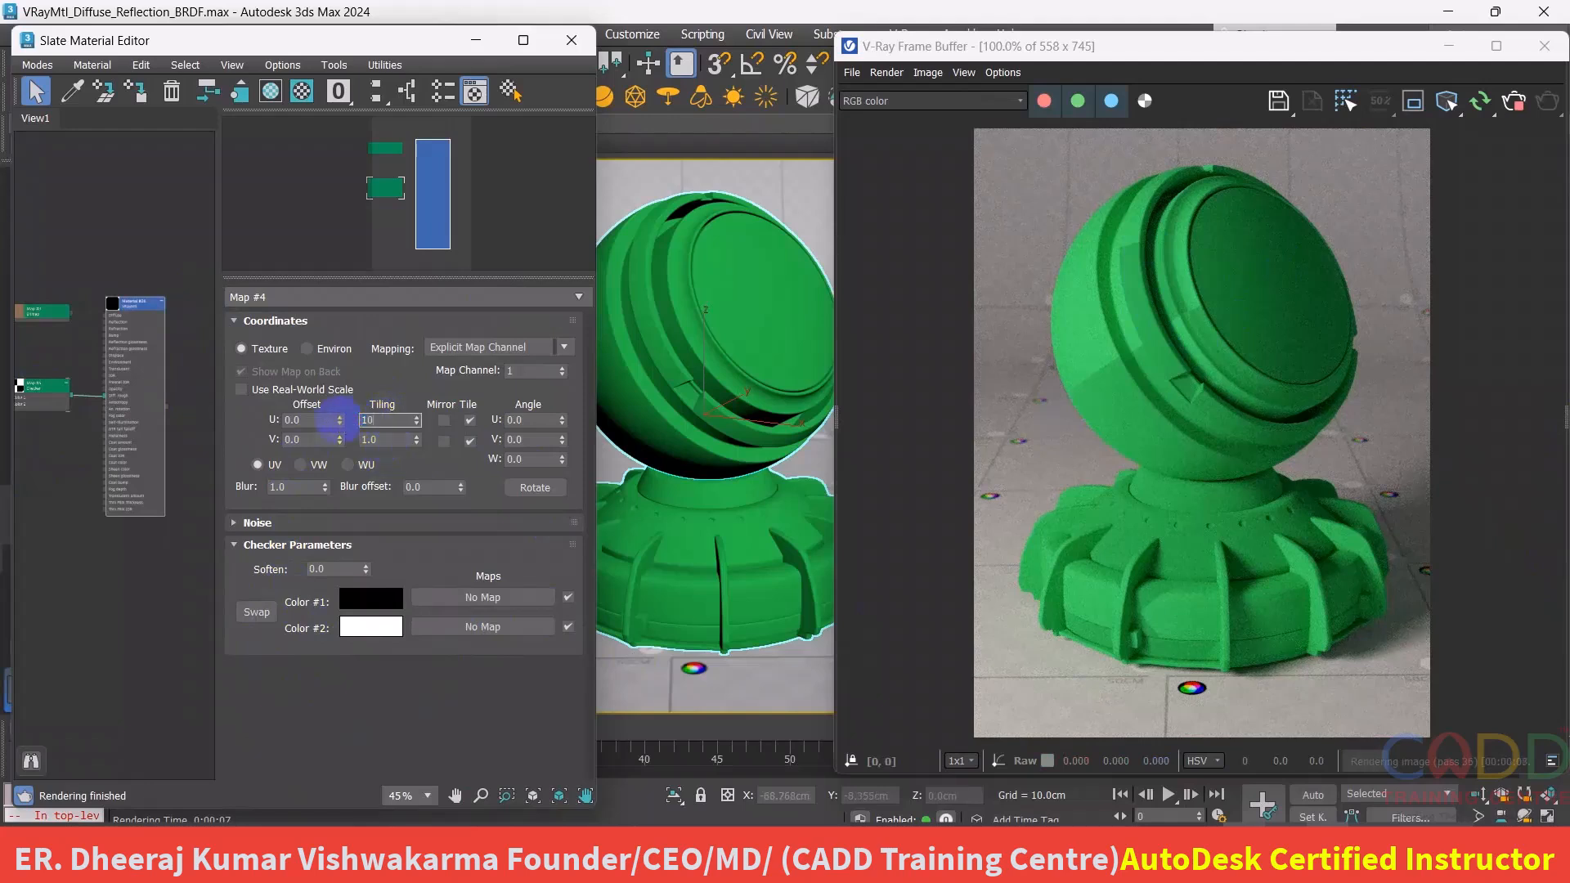
key(Return)
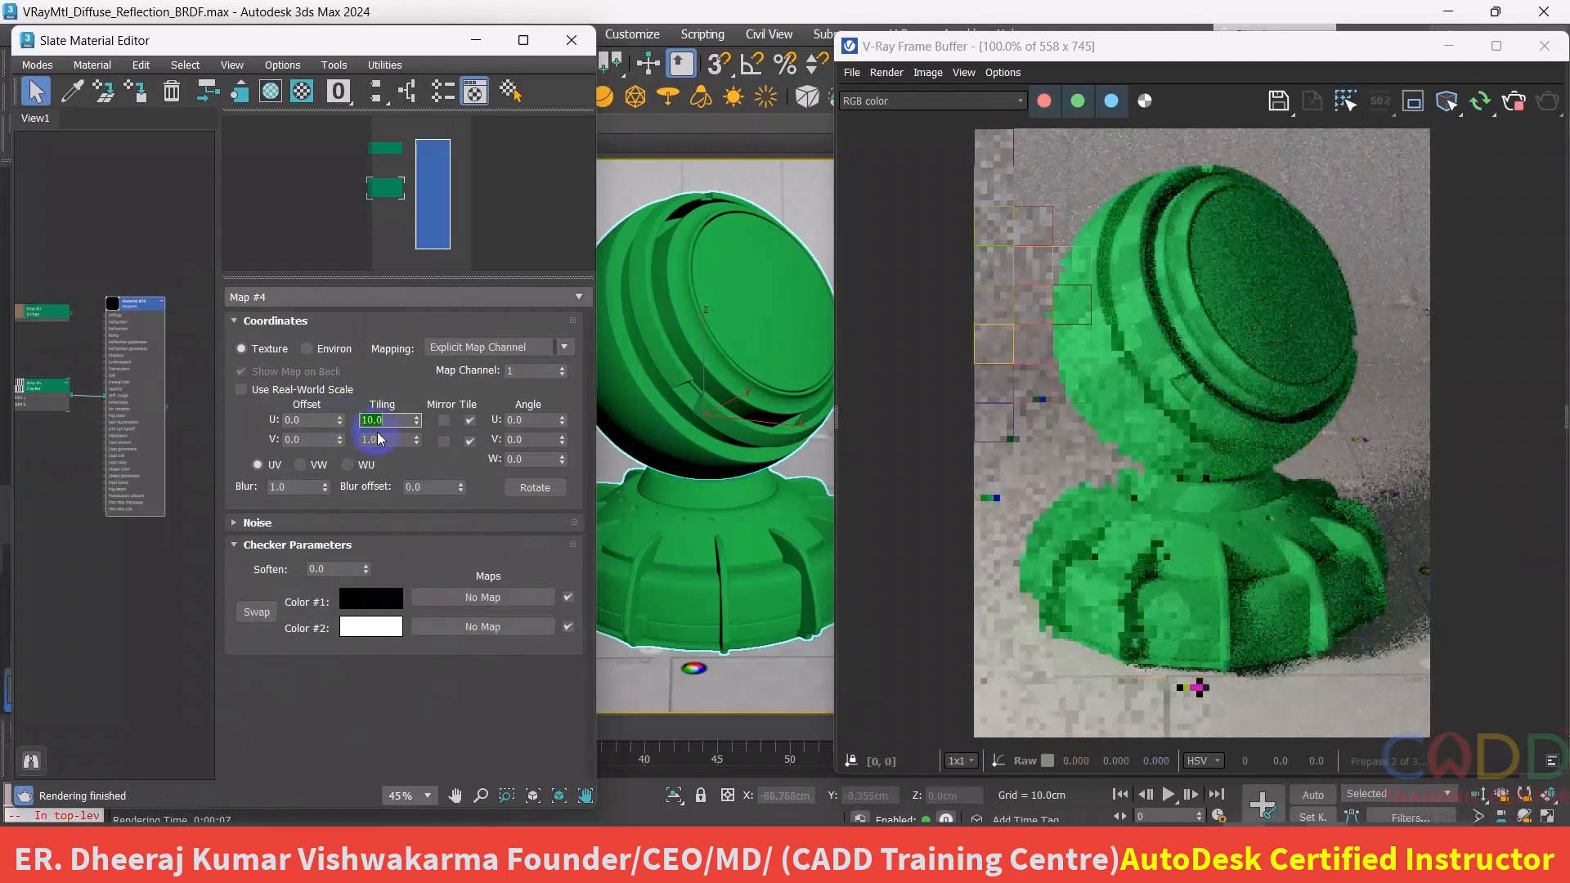
click(381, 439)
text(10)
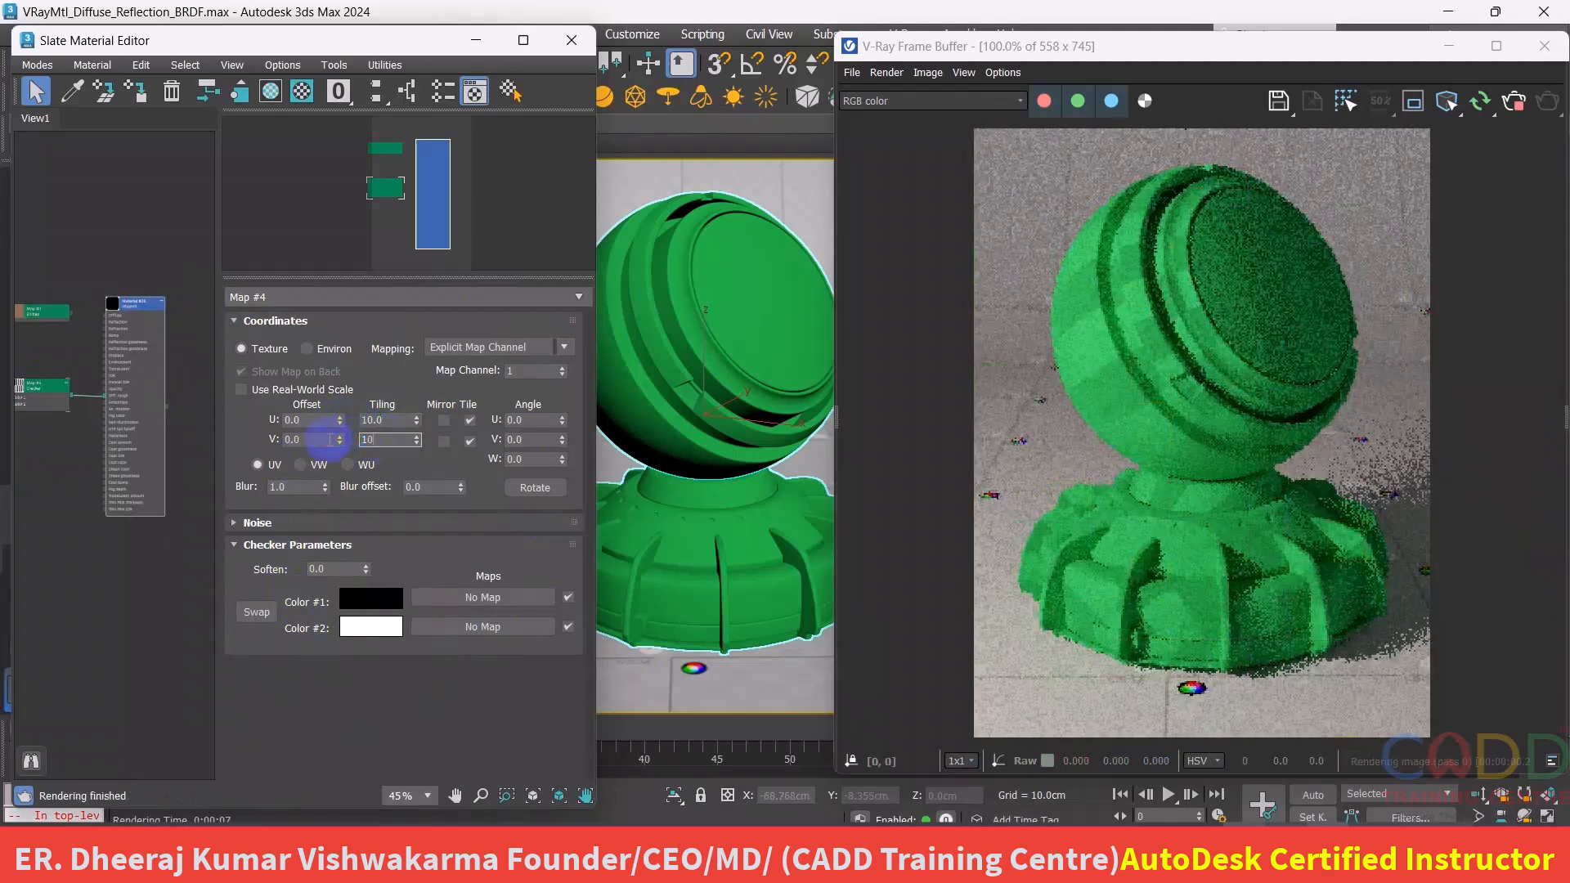
key(Return)
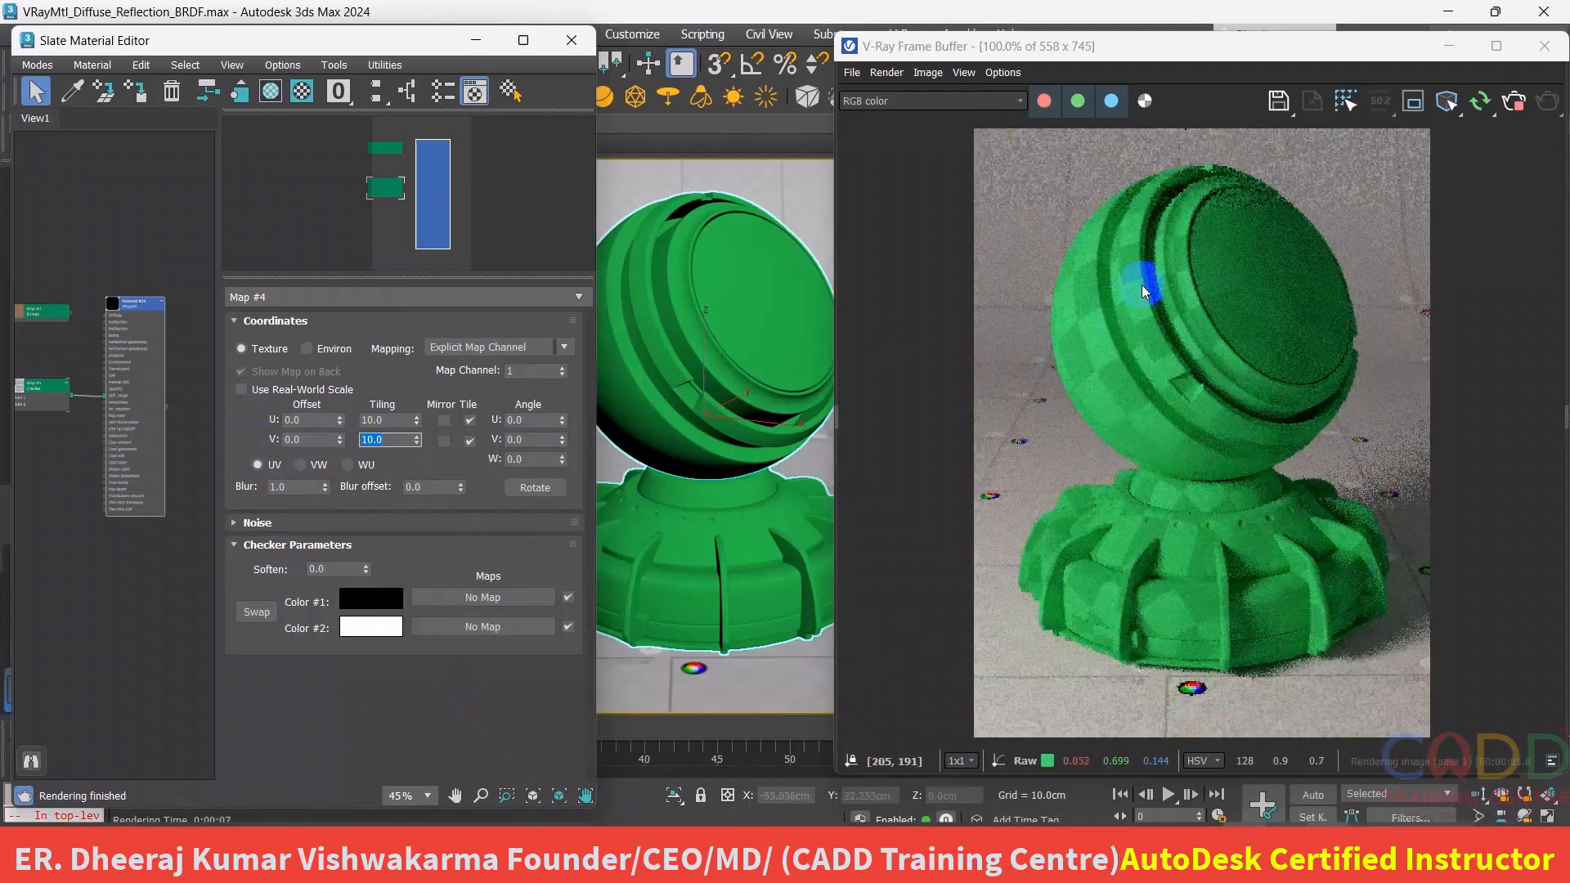
- Return to the VRayMtl's parameters and inspect the checkered roughness on the shader ball up close in the interactive render
double_click(129, 307)
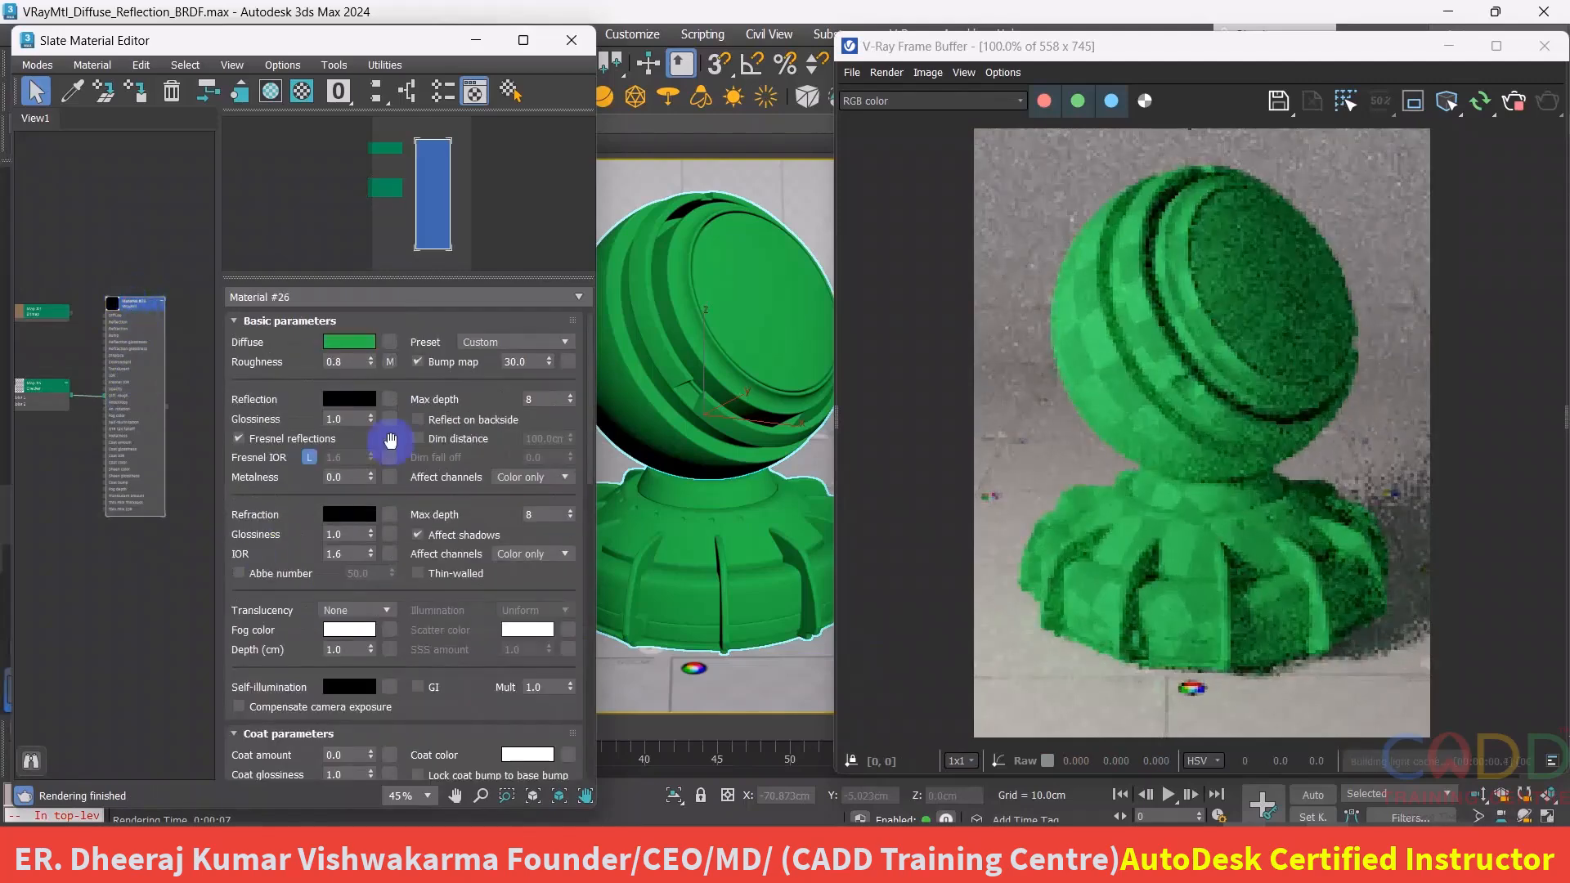
double_click(344, 363)
click(1192, 264)
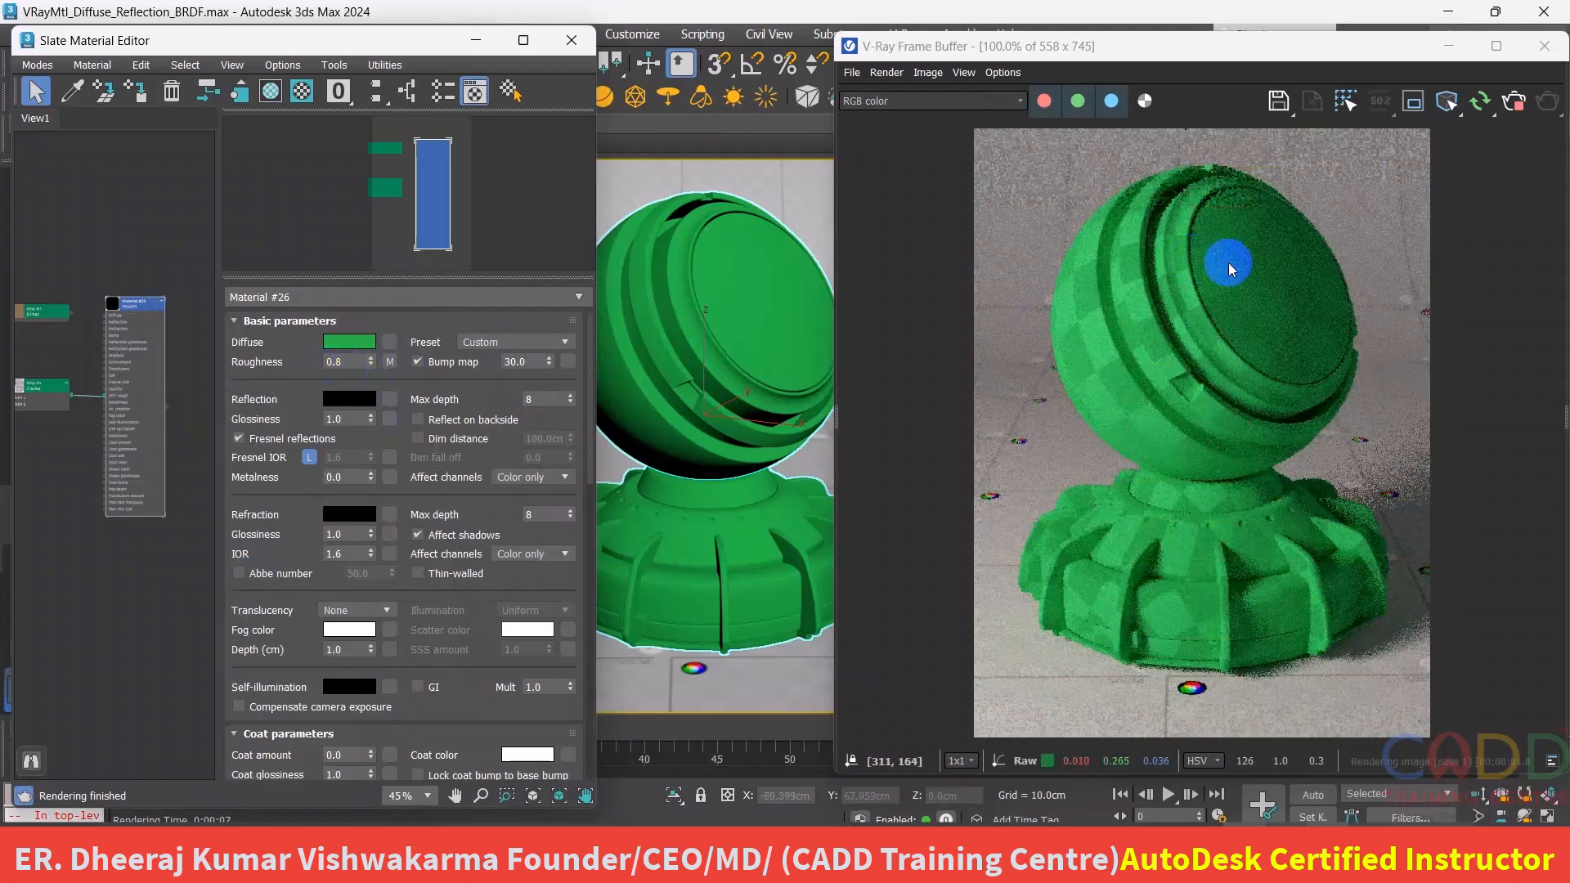
scroll(1228, 262, up, 3)
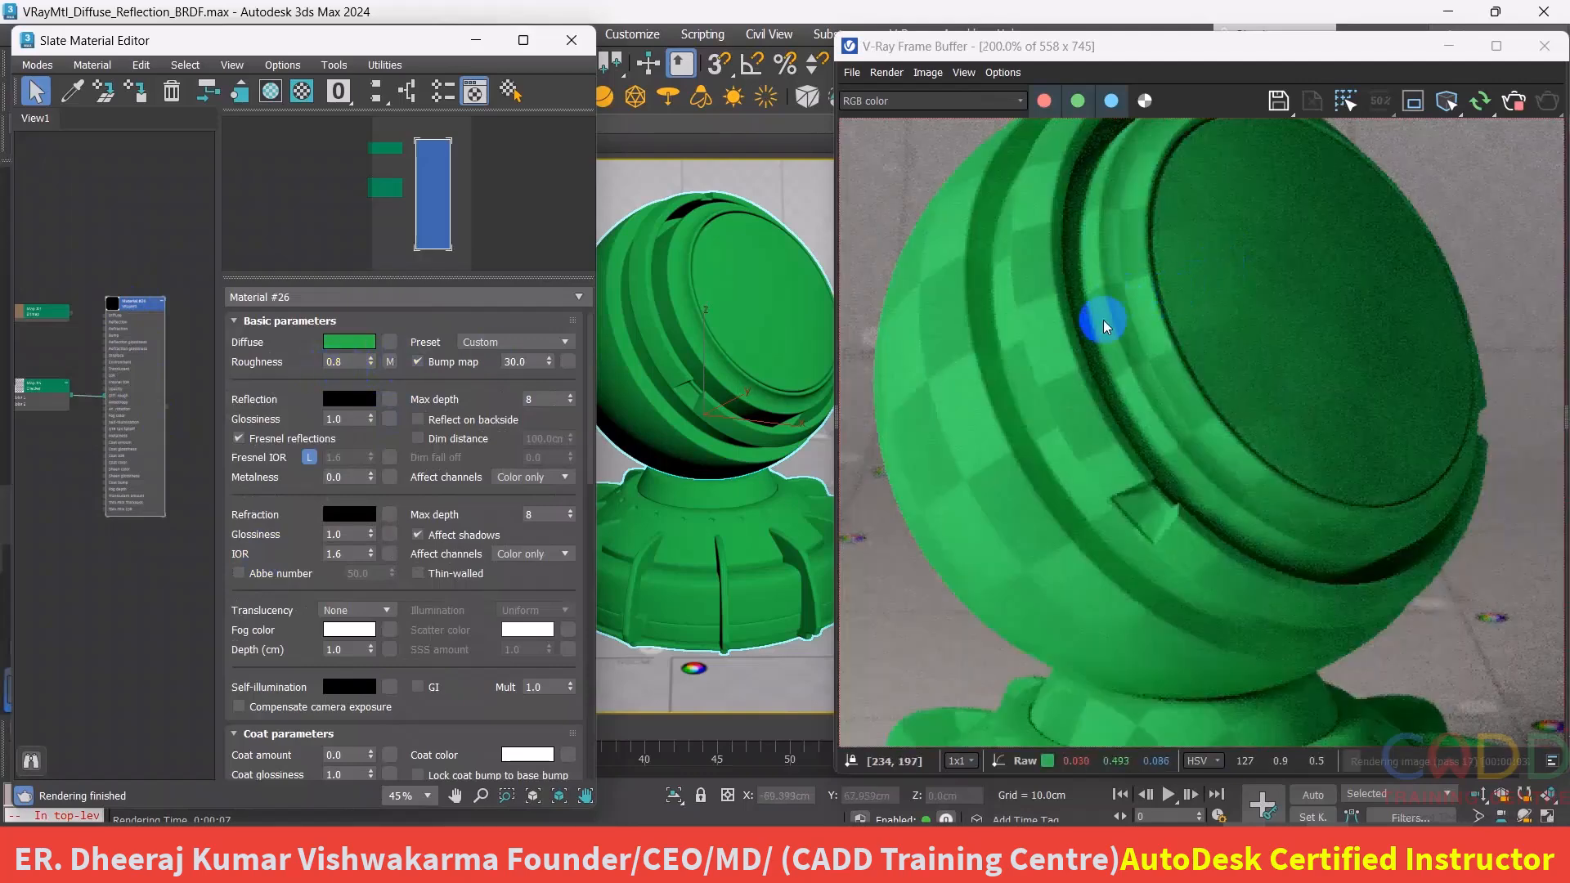
scroll(1090, 352, up, 2)
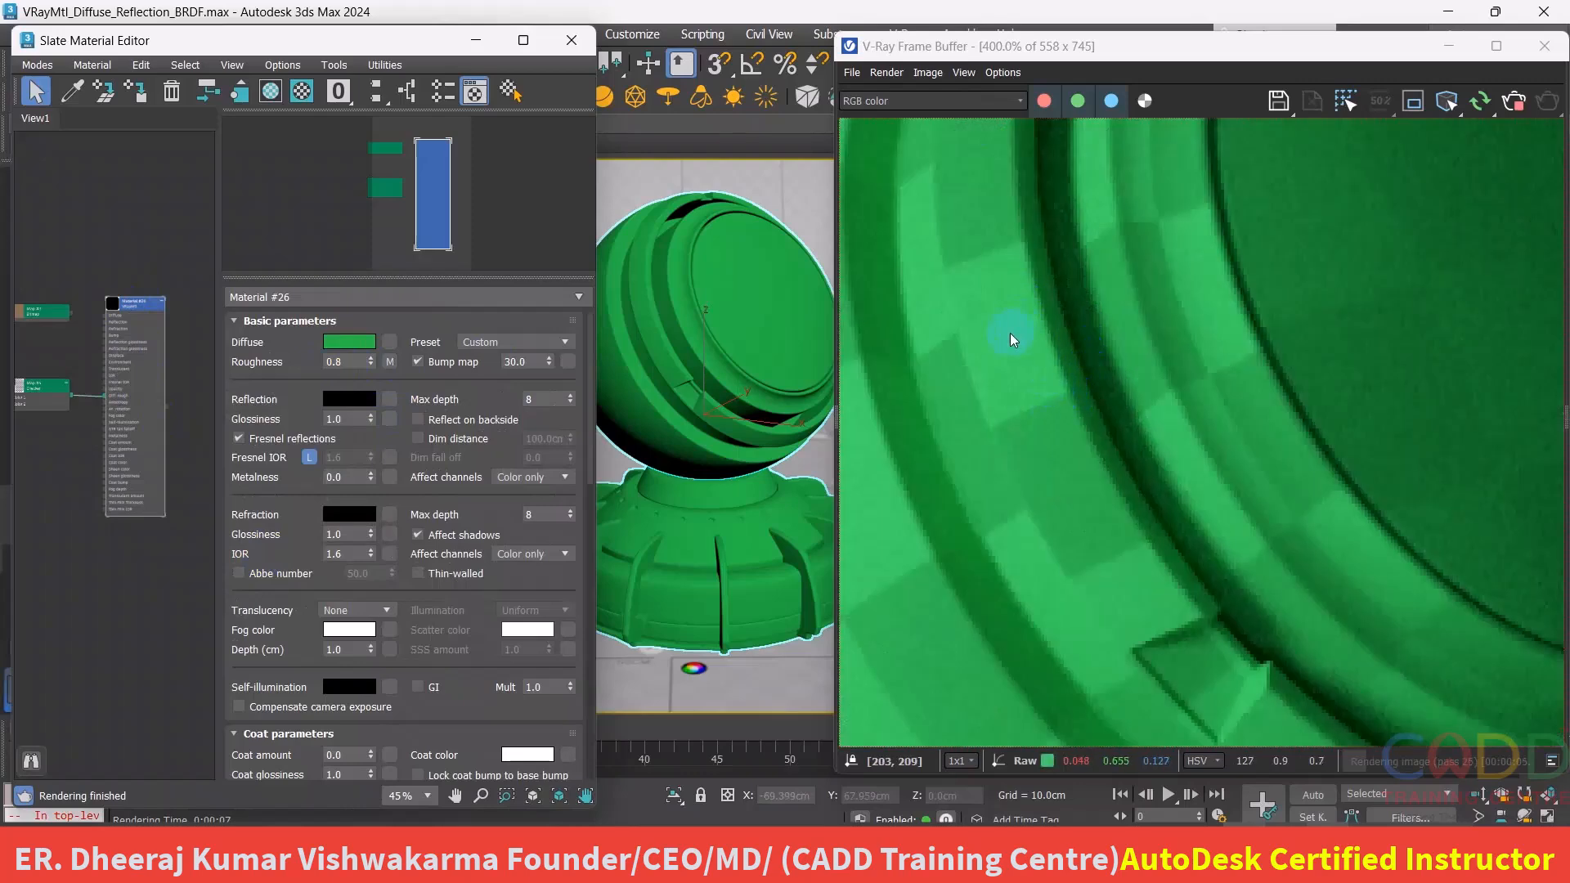
scroll(1010, 345, down, 1)
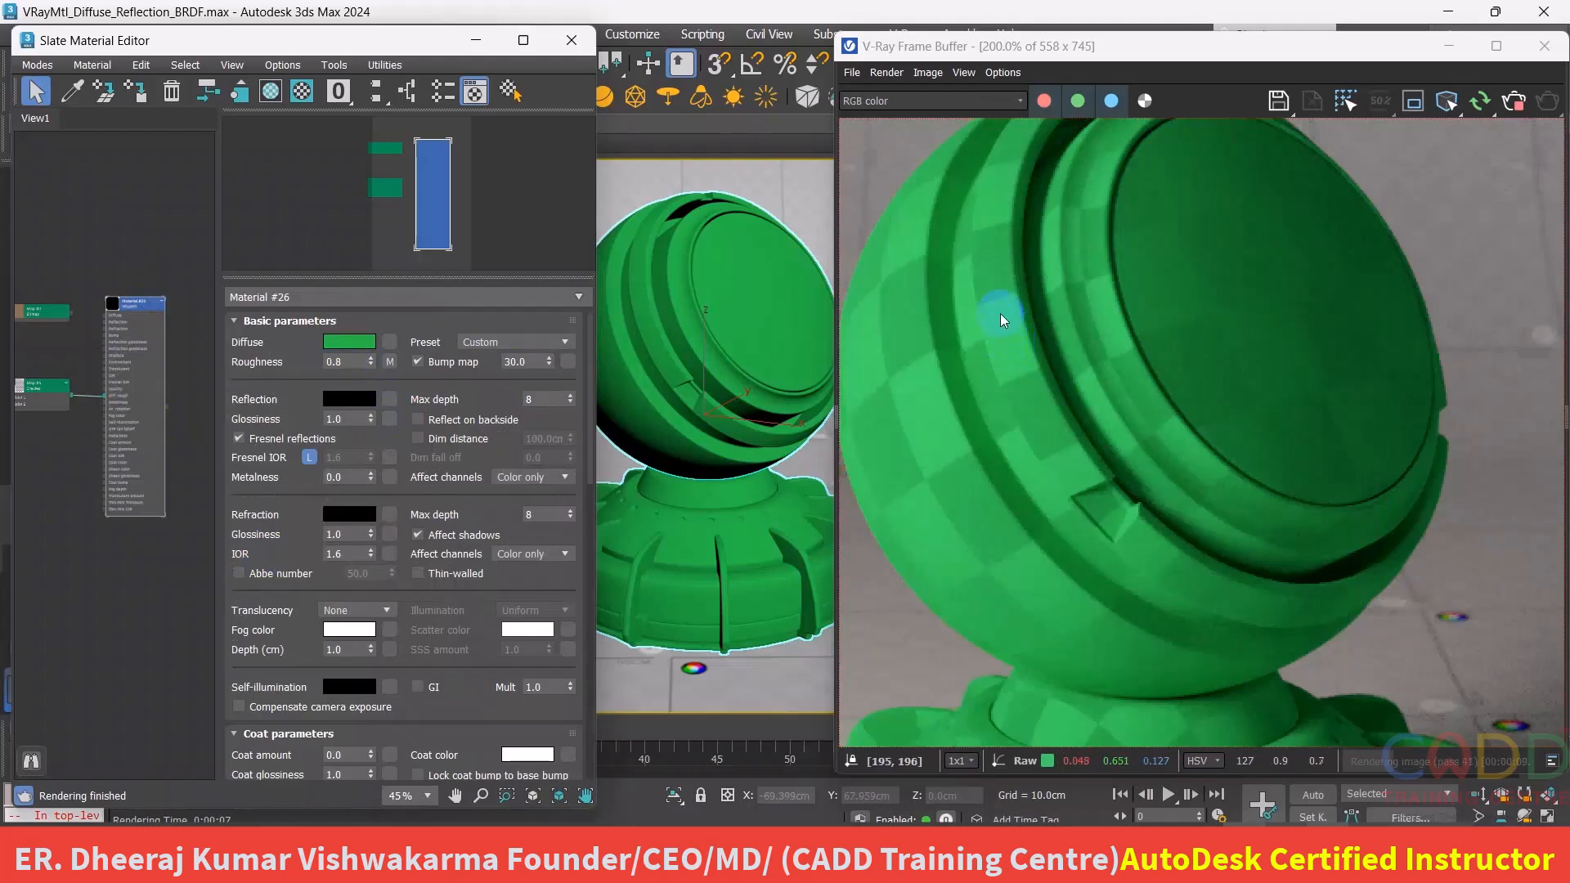
- Set the VRayMtl's diffuse roughness to 0.0 and view the whole shader ball in the interactive render
click(351, 362)
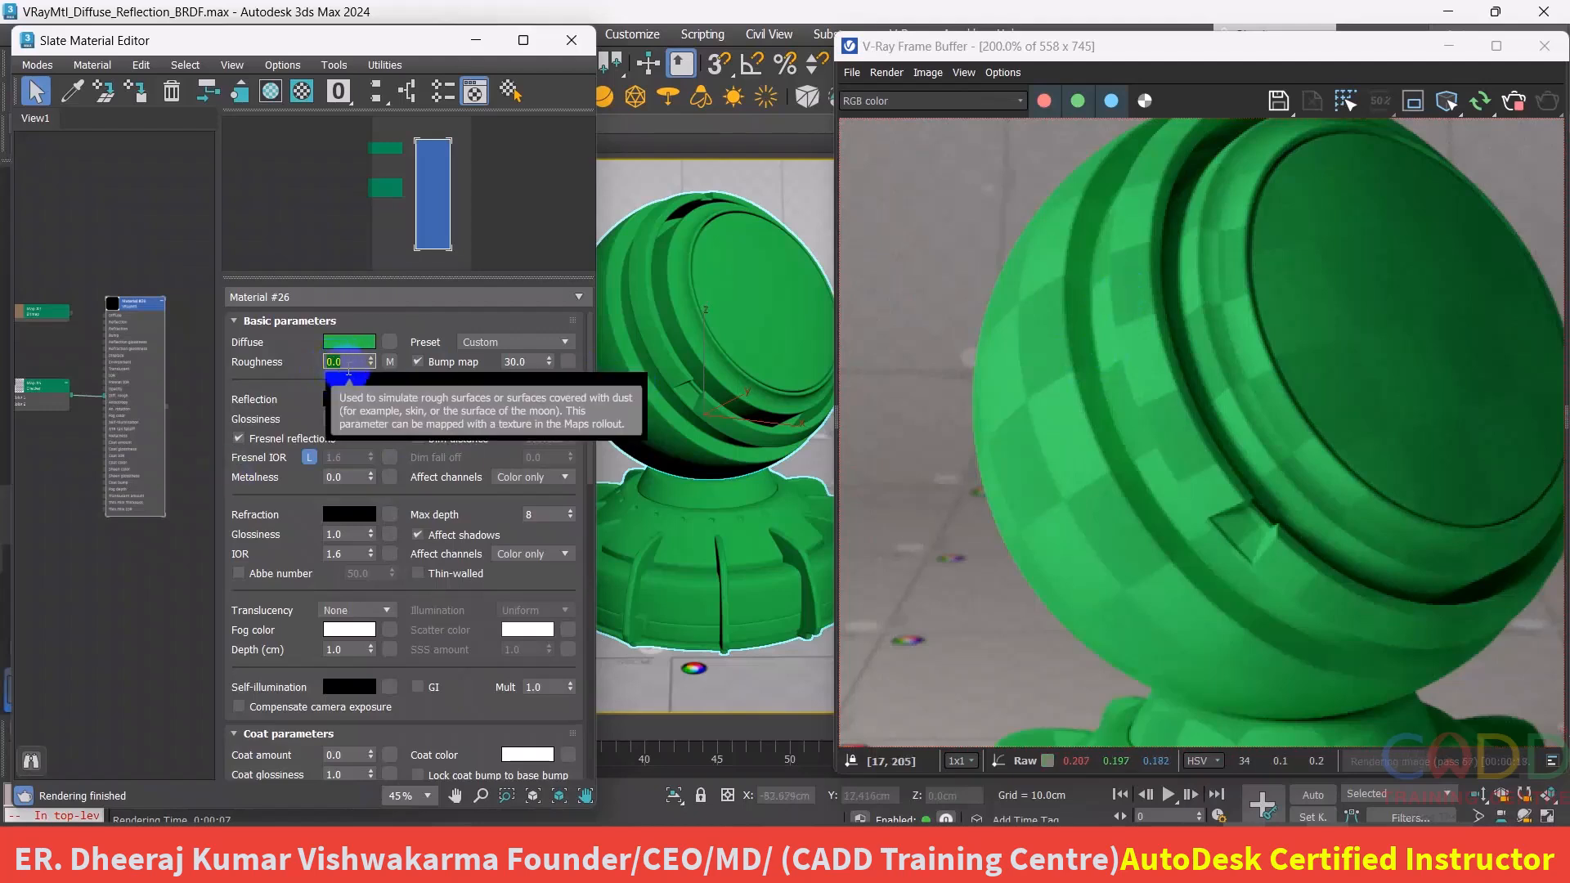
double_click(974, 351)
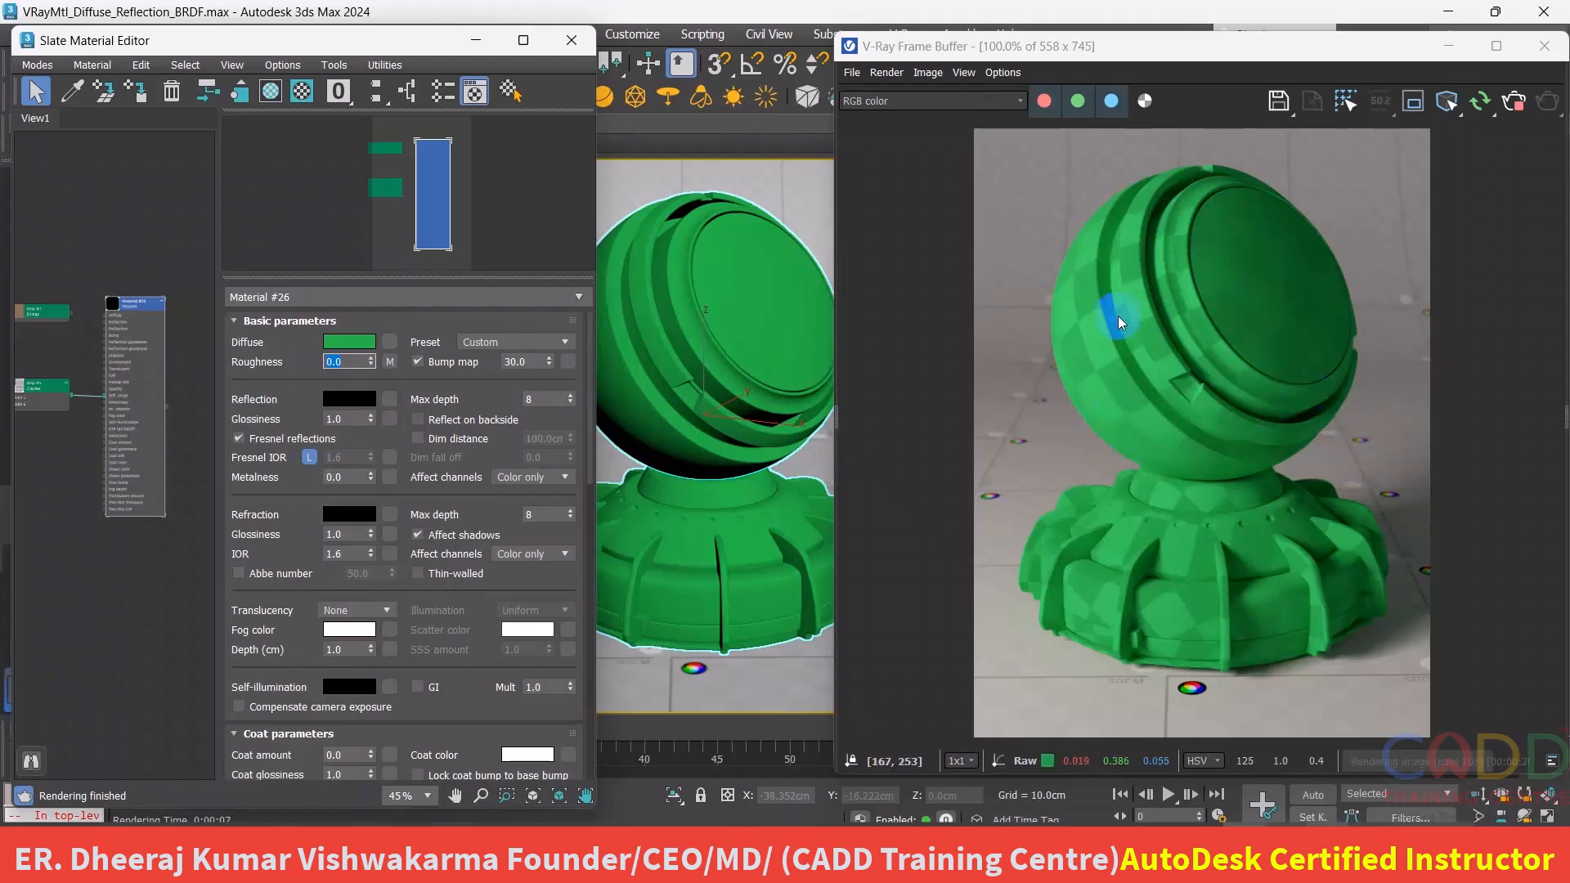
drag(1184, 41, 1165, 36)
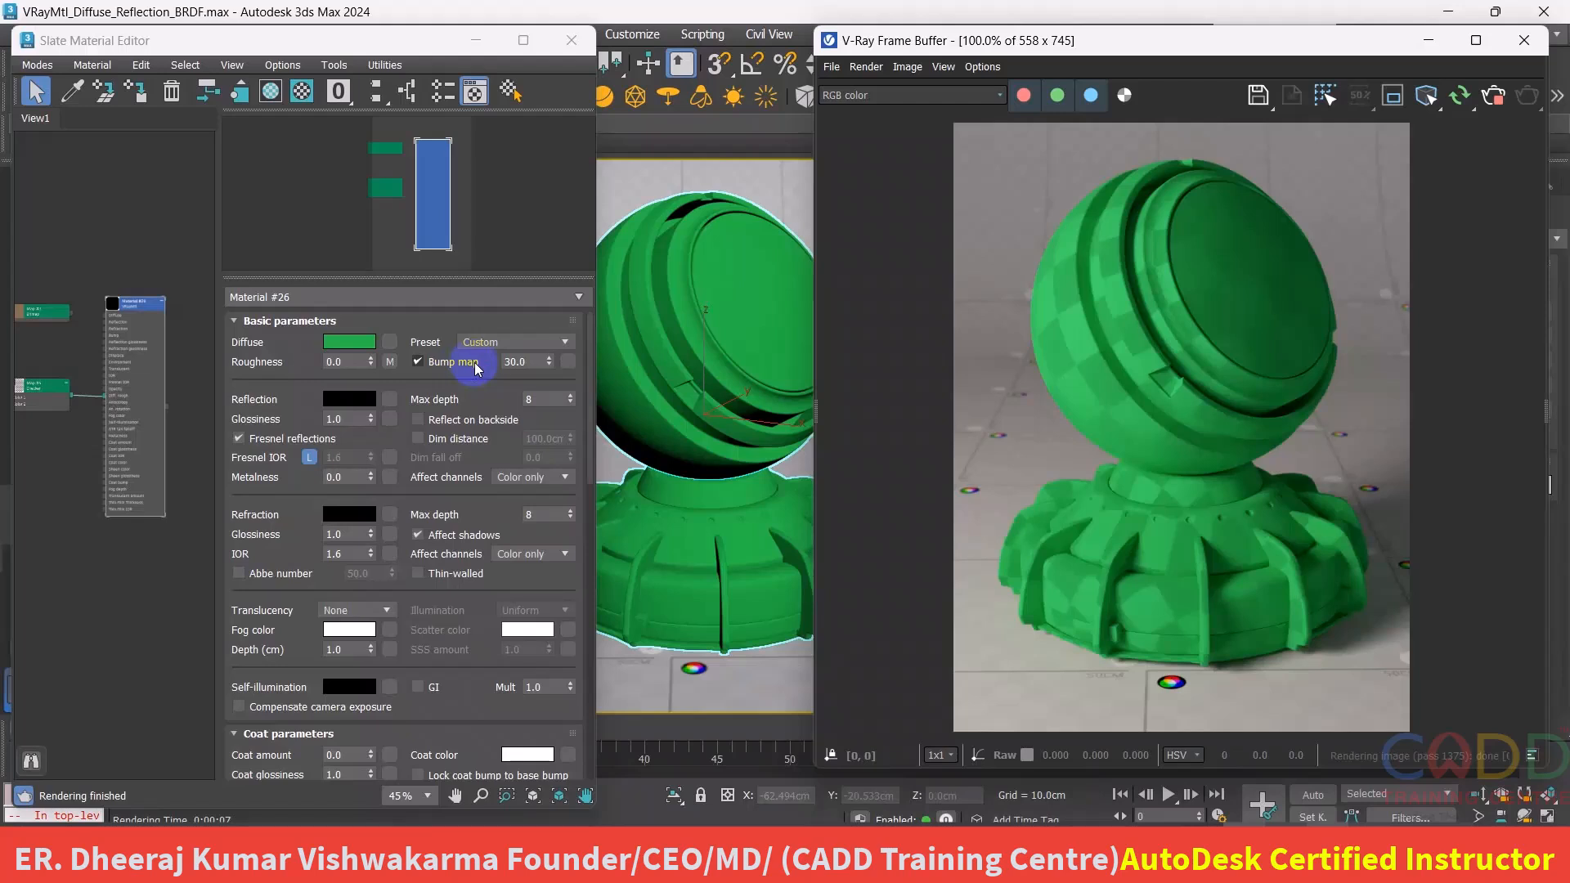
- Duplicate the roughness slot's Checker map into the VRayMtl's bump map slot using the Copy method, and clear the roughness slot
click(524, 362)
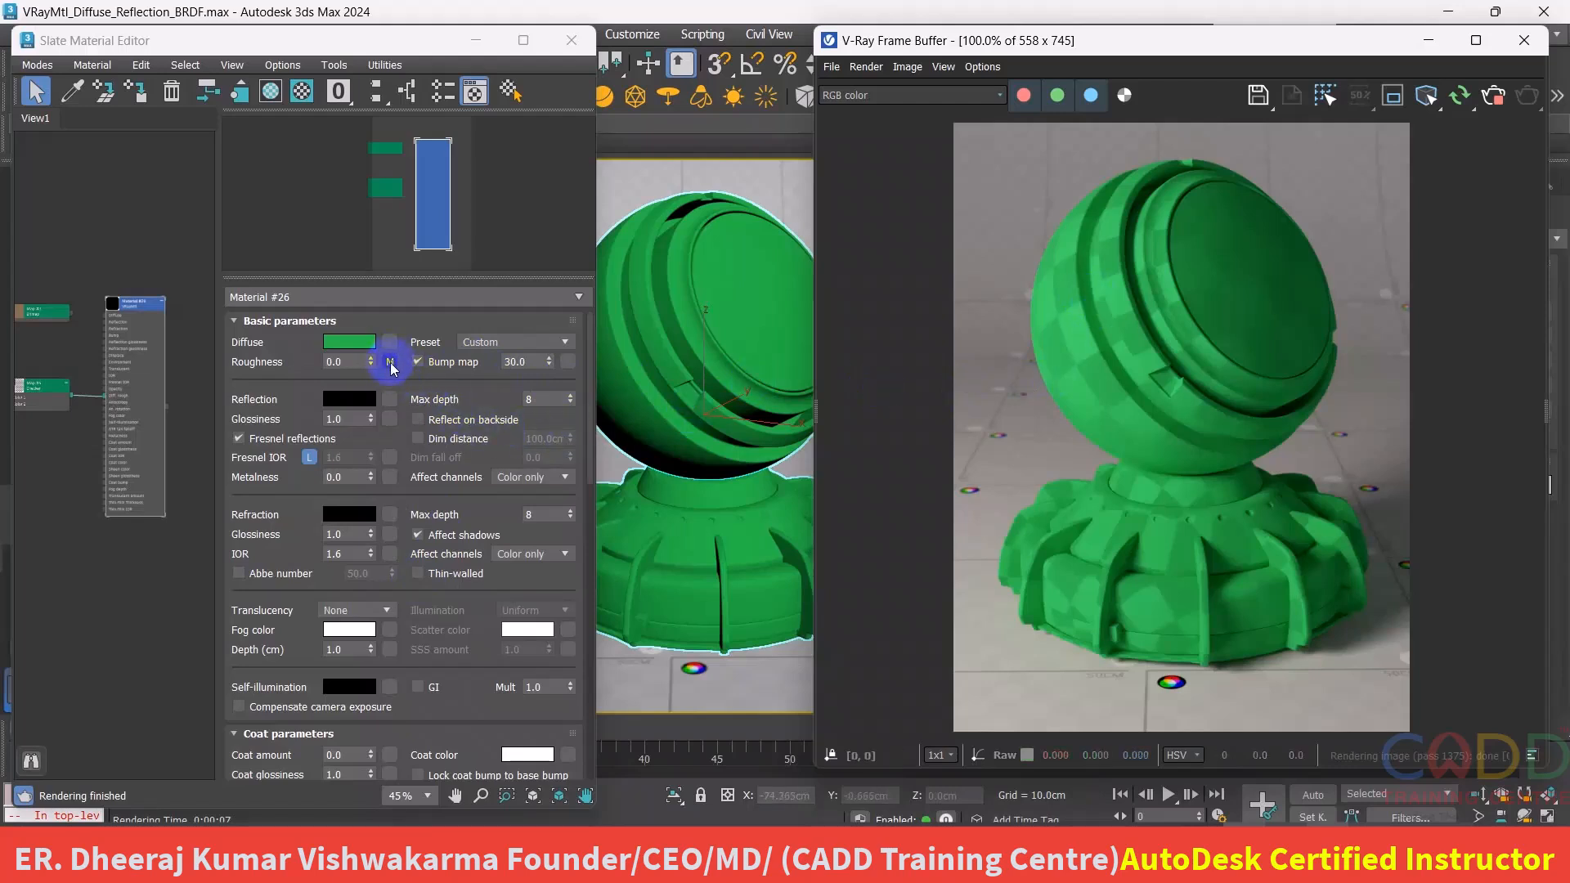
drag(390, 362, 566, 368)
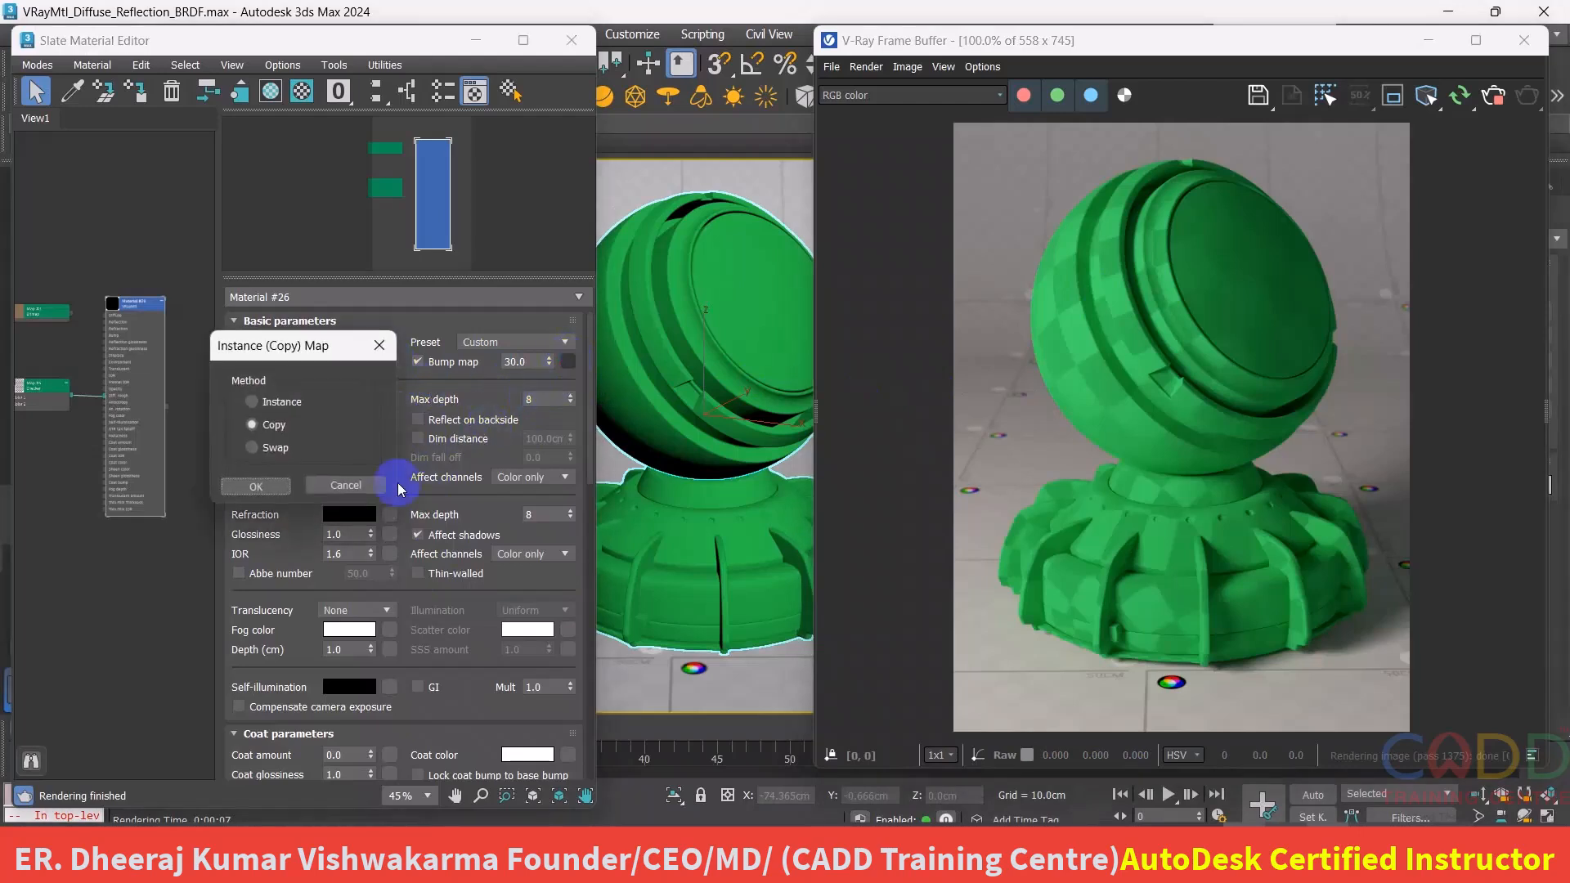
click(274, 425)
click(275, 486)
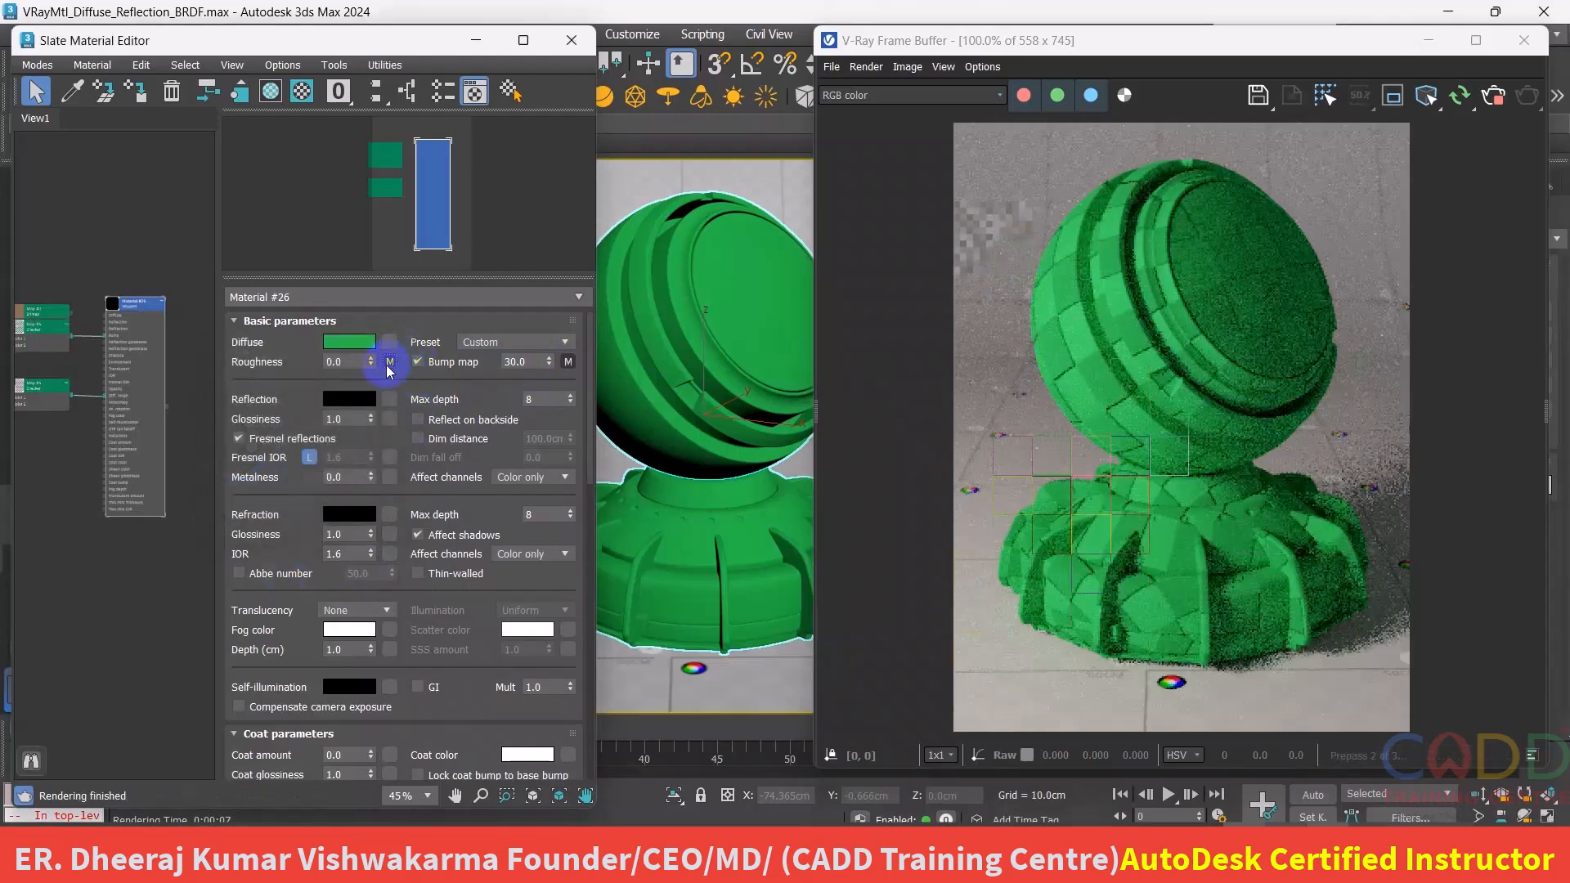
right_click(392, 365)
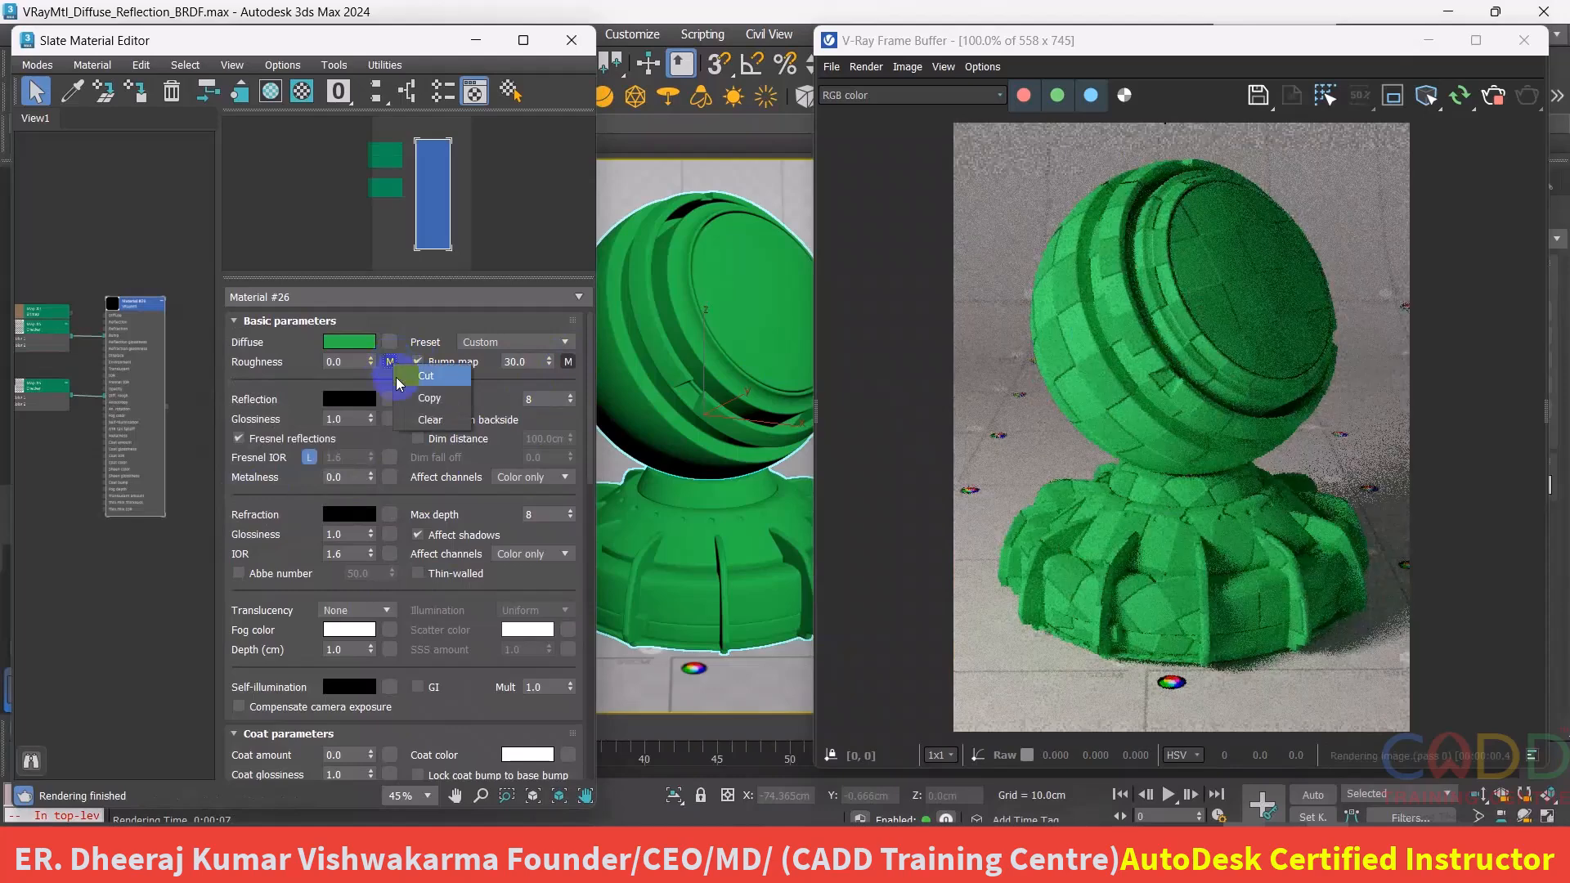
click(429, 419)
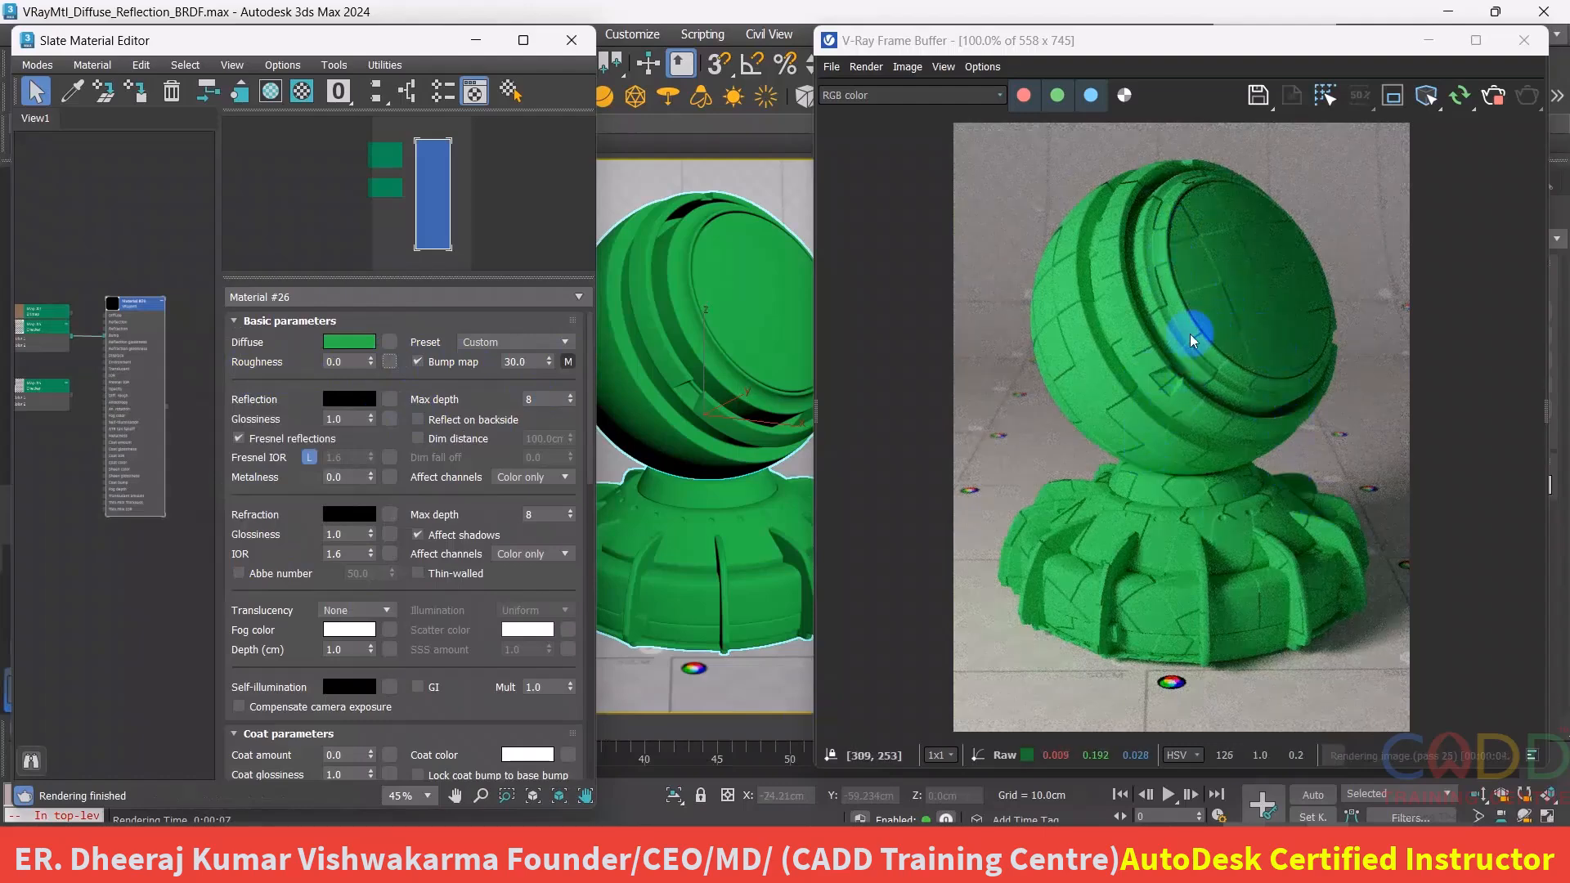
- Set the VRayMtl's diffuse color to pure white
click(365, 342)
click(216, 278)
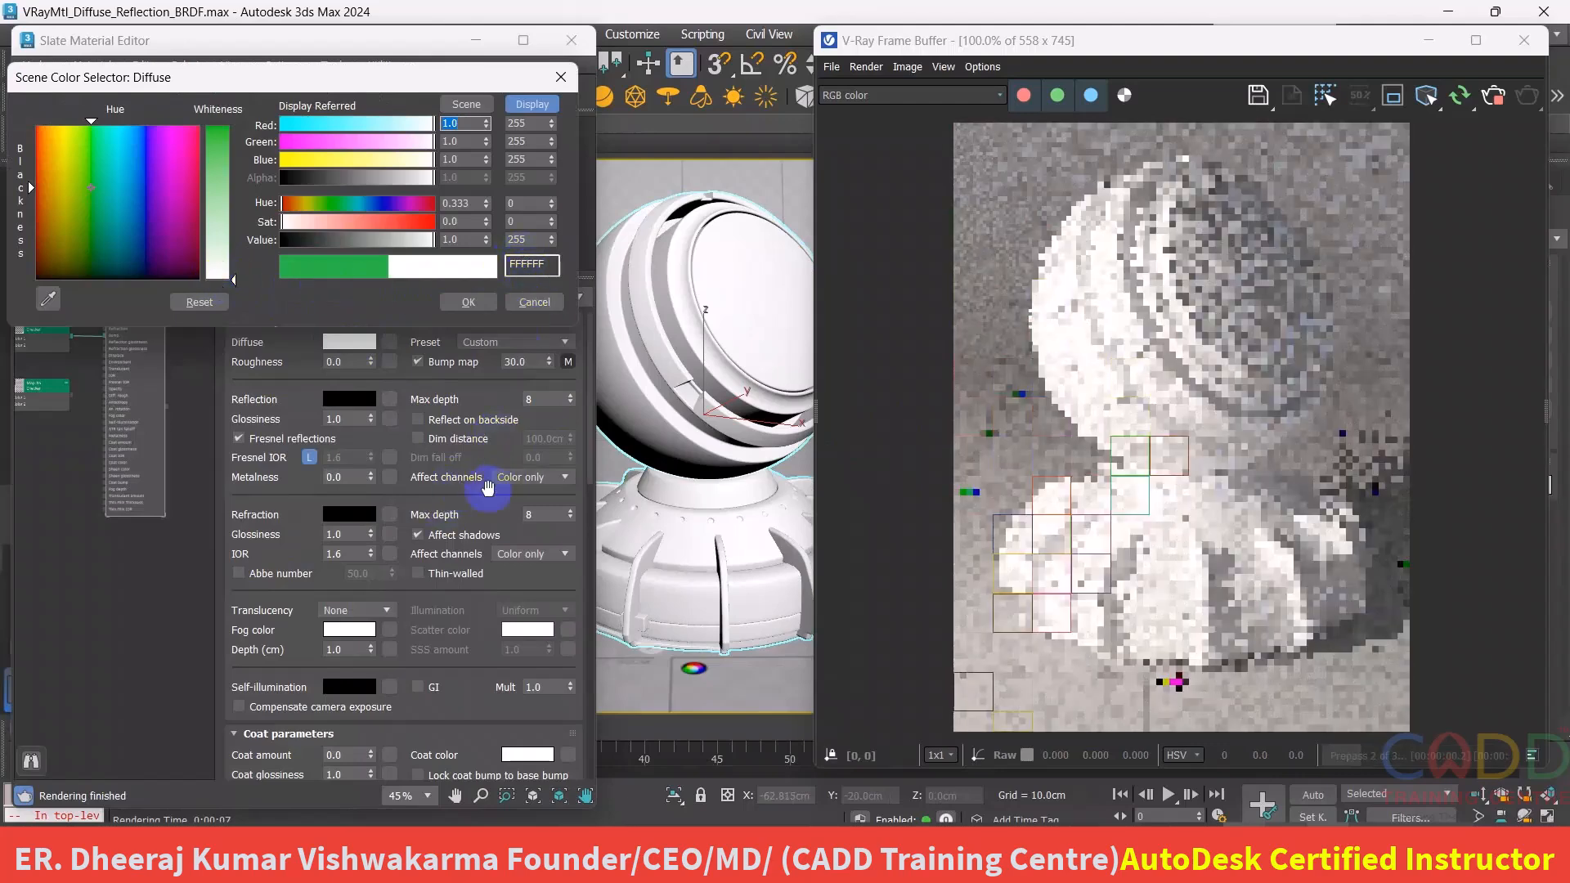
click(468, 301)
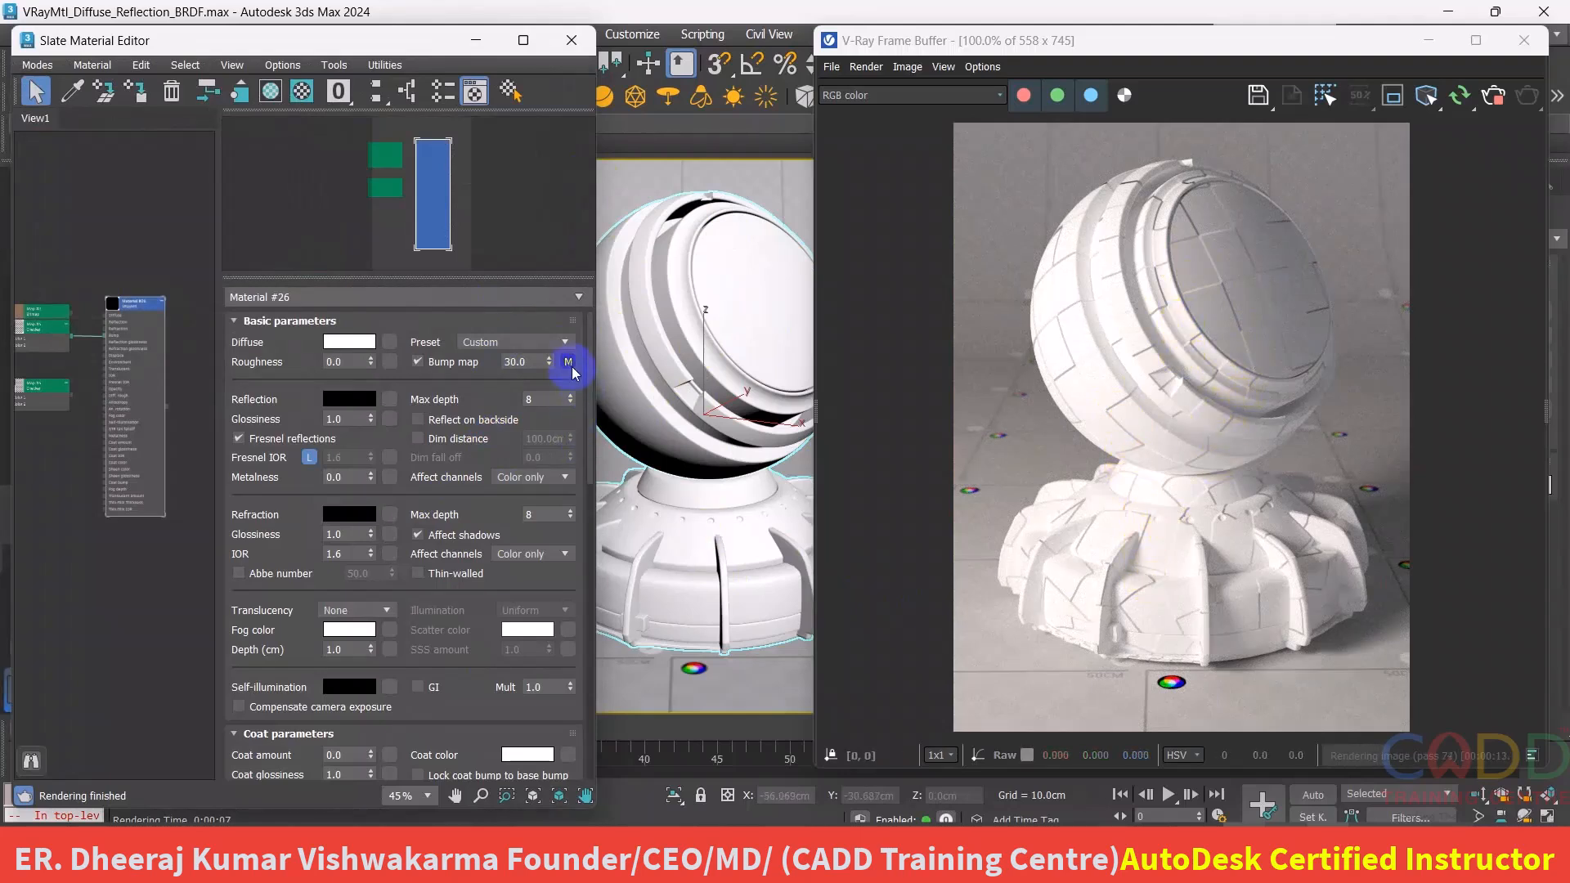
- Copy the bump slot's Checker map to the diffuse slot, and swap the two colors of the bump Checker map
drag(569, 363, 394, 343)
click(269, 486)
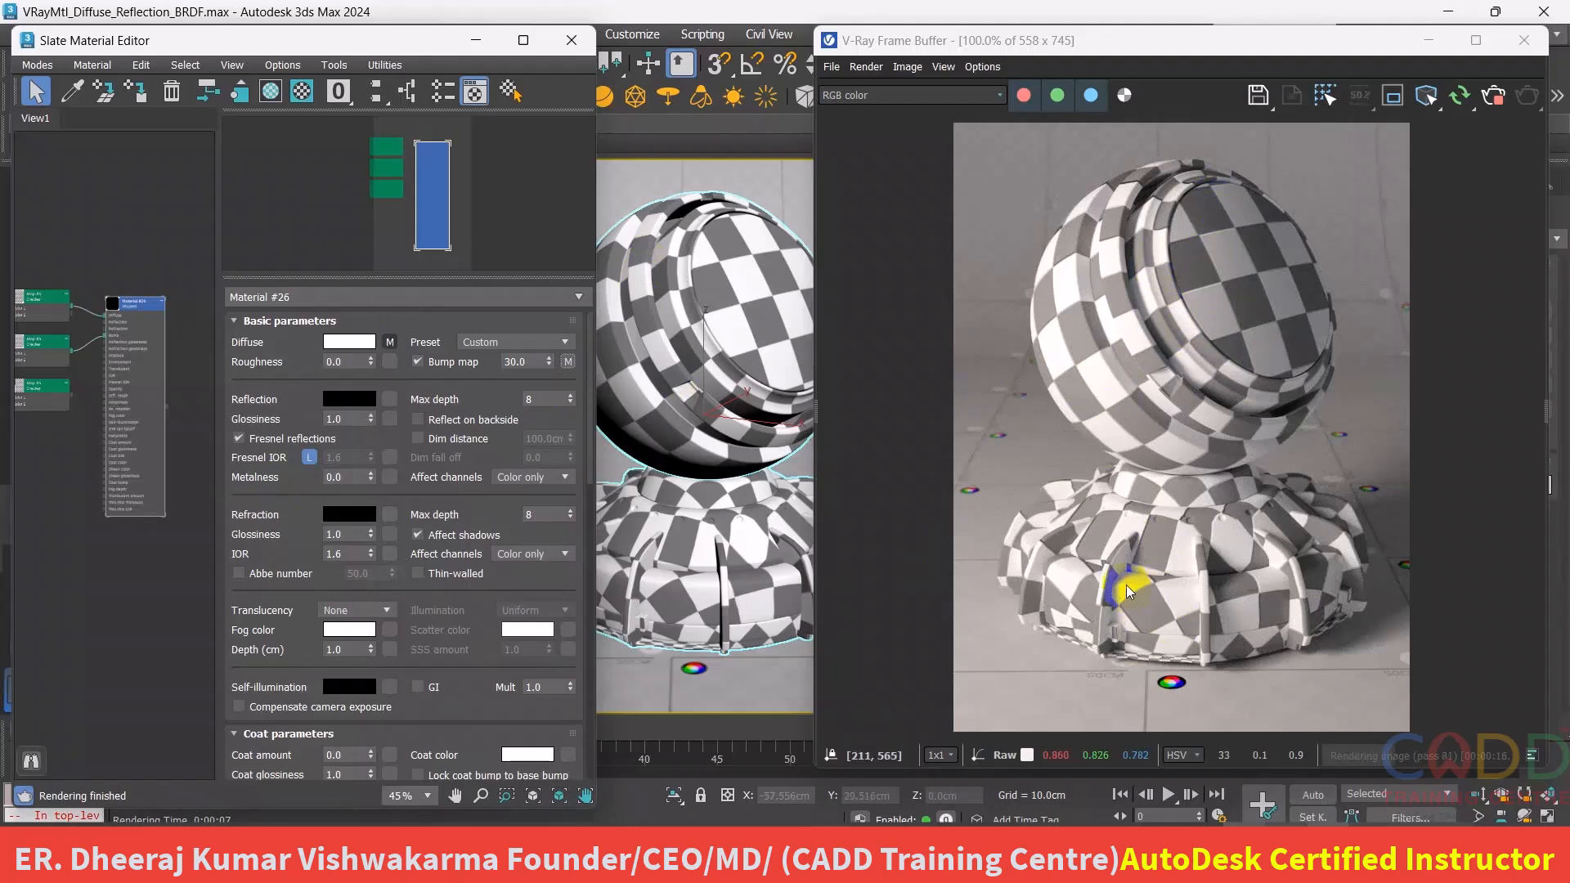
click(568, 360)
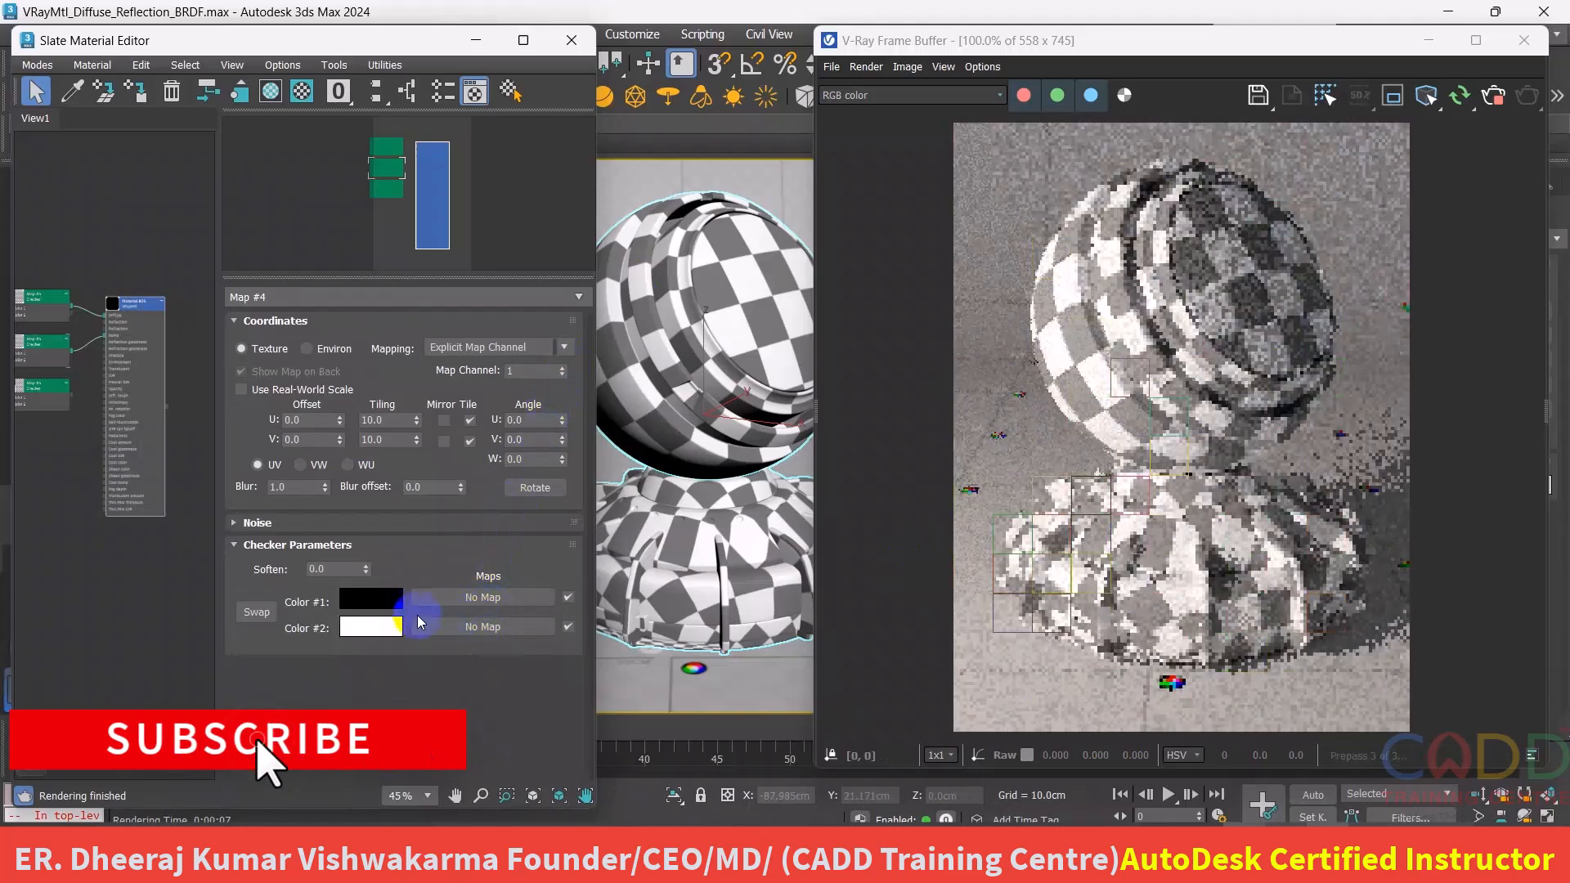
click(253, 615)
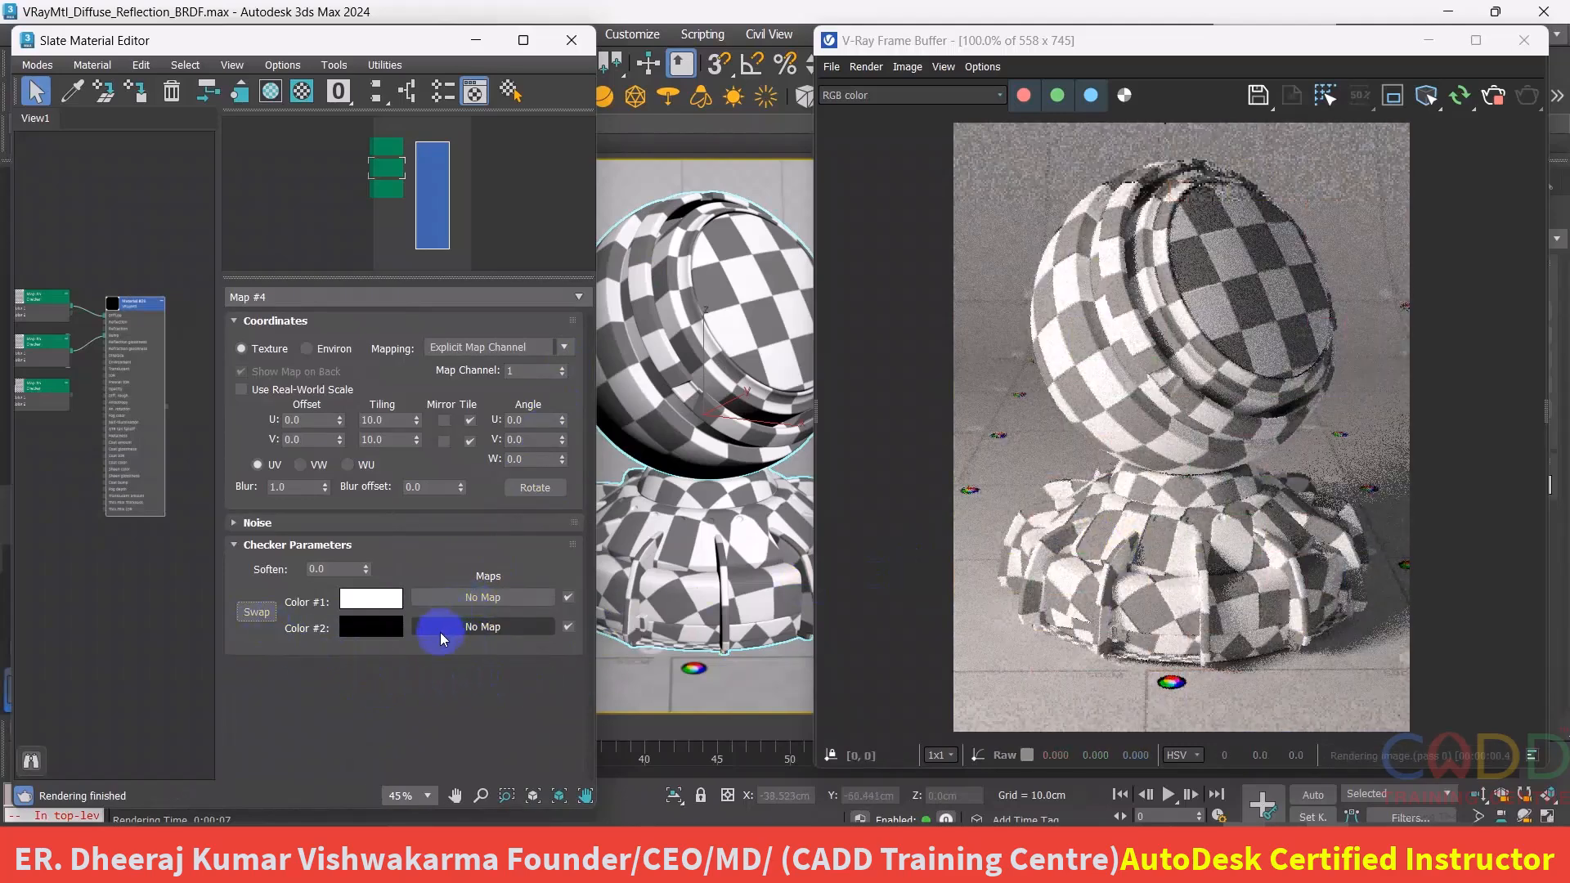
double_click(129, 309)
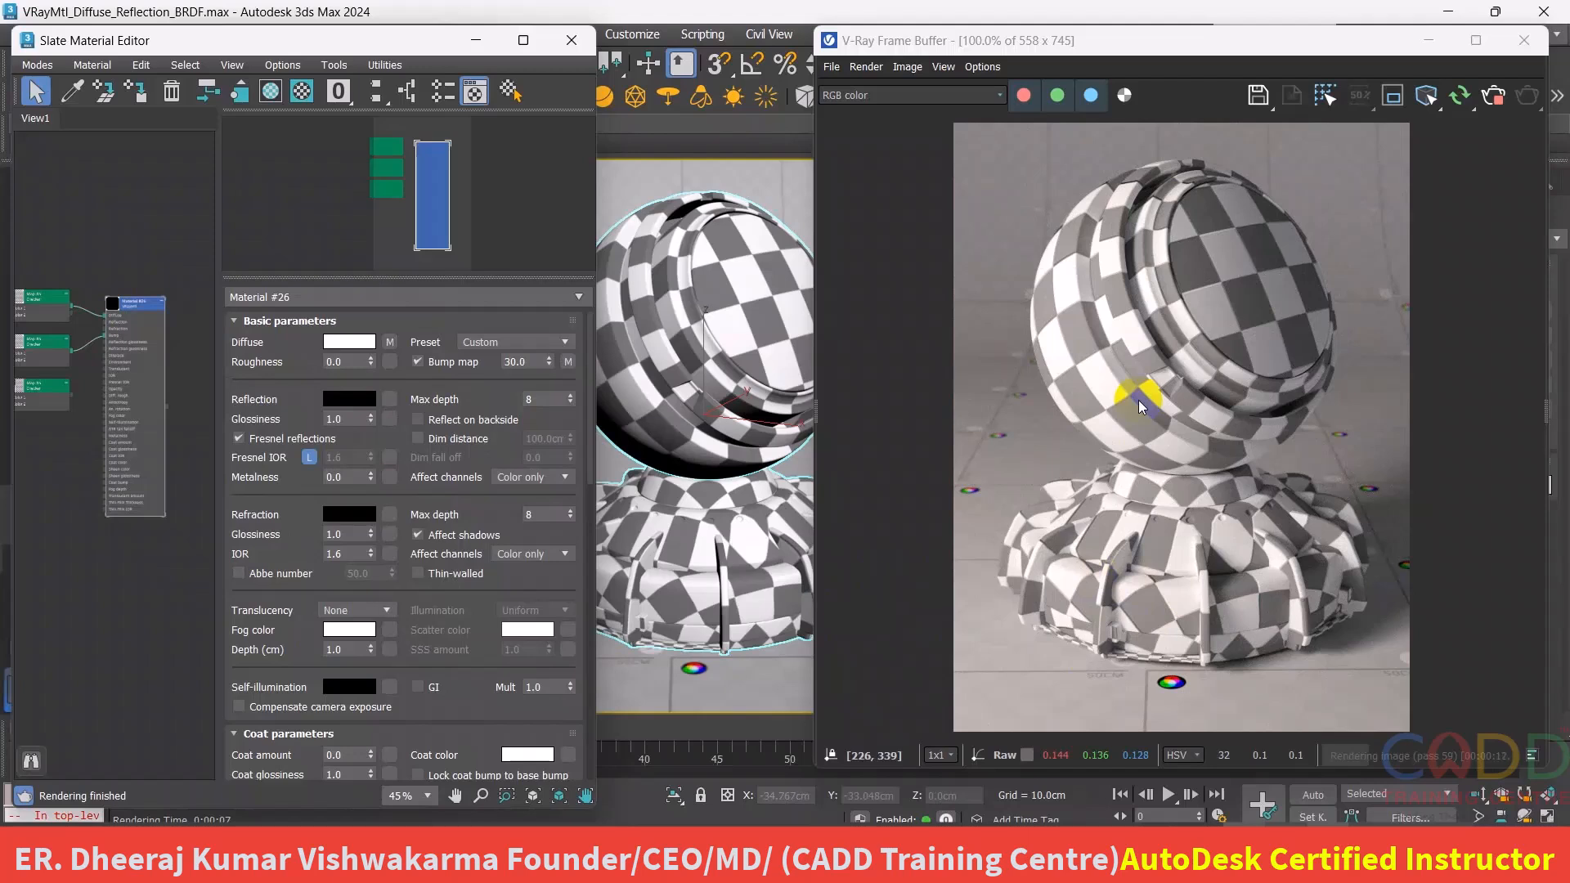
- Clear the Checker map from the VRayMtl's diffuse slot and set the bump map amount to 5
right_click(391, 347)
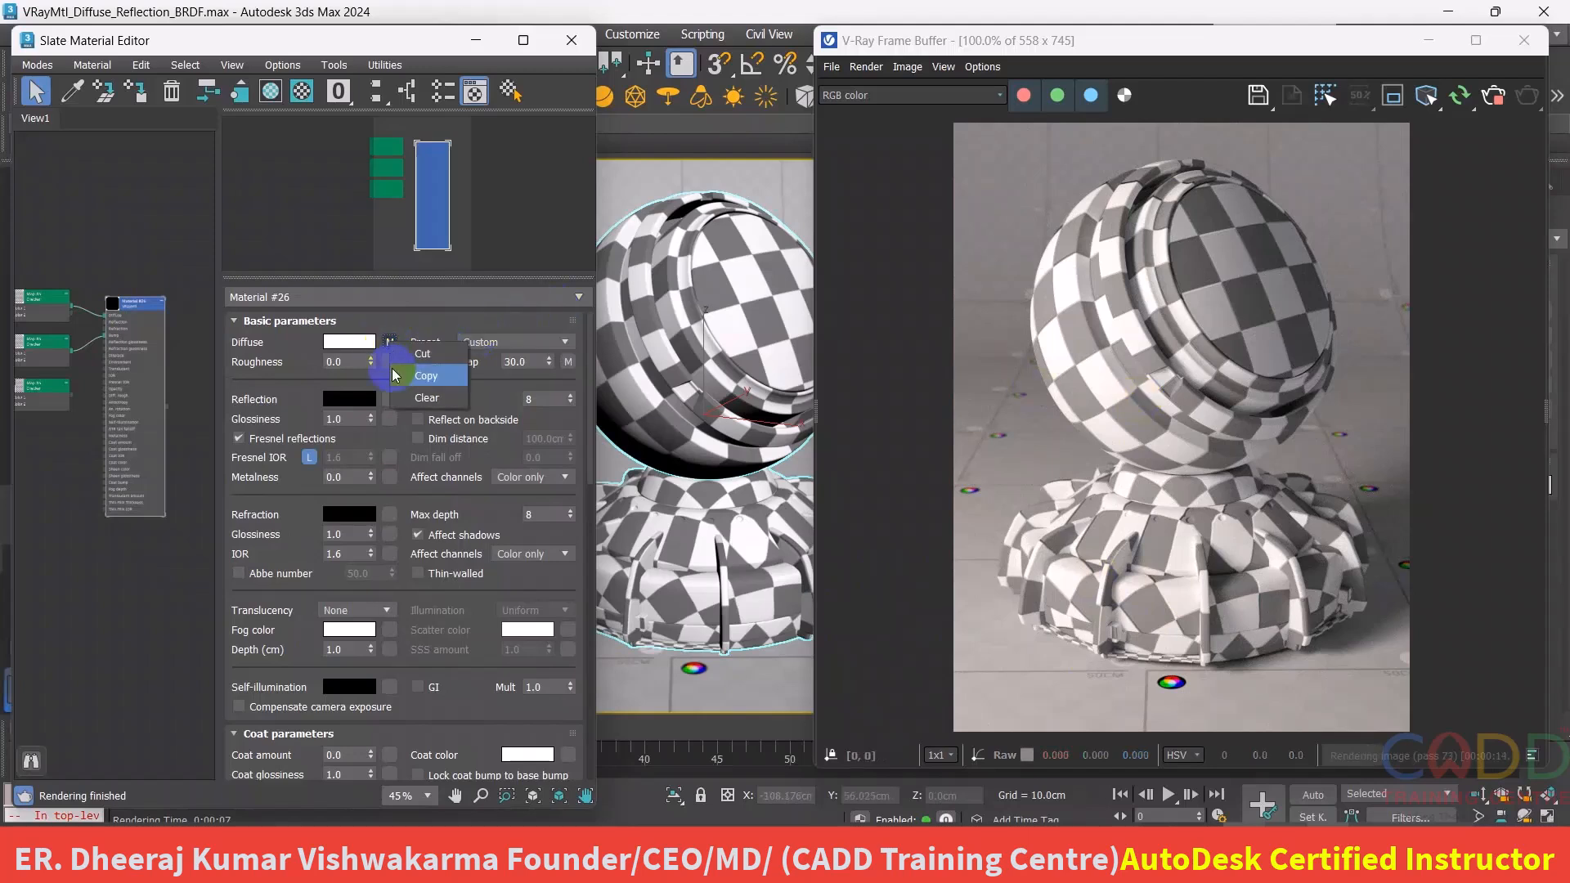
click(428, 397)
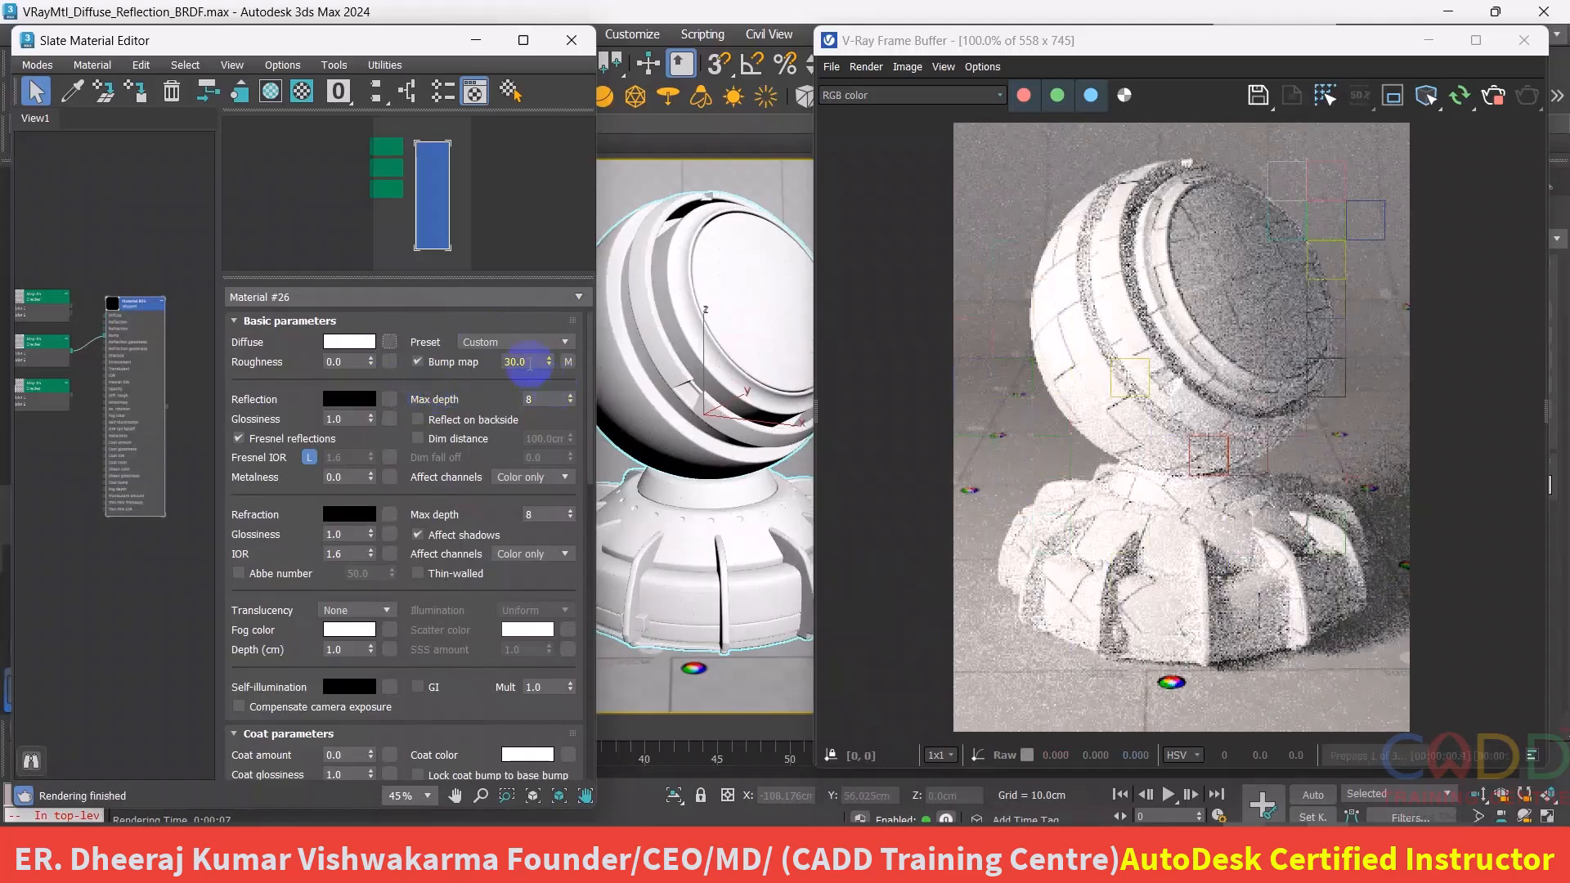
double_click(508, 361)
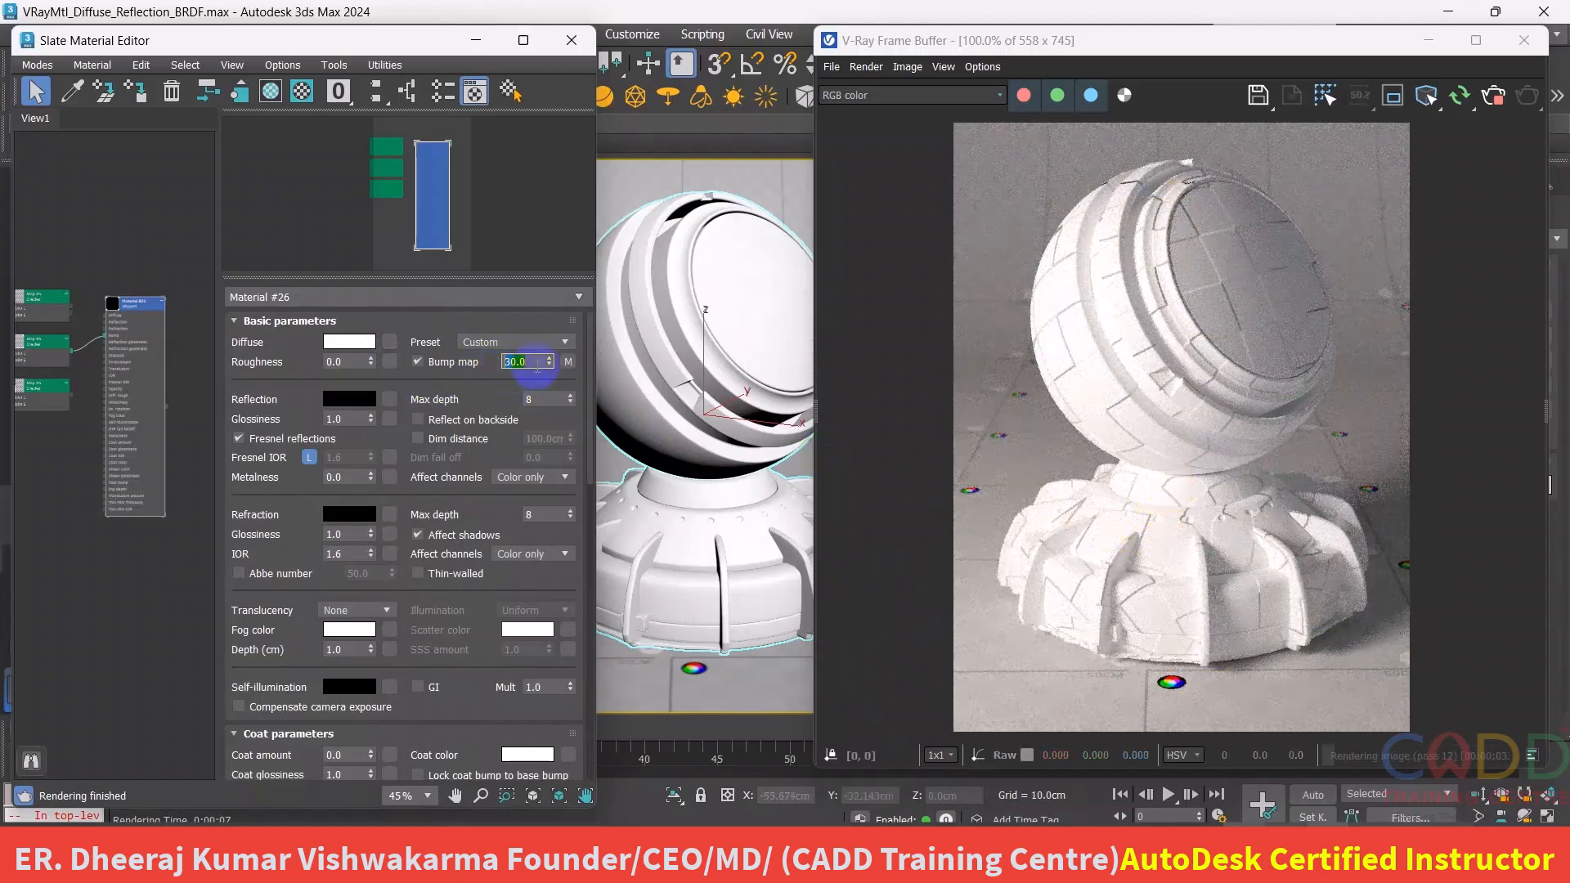
drag(536, 365, 504, 365)
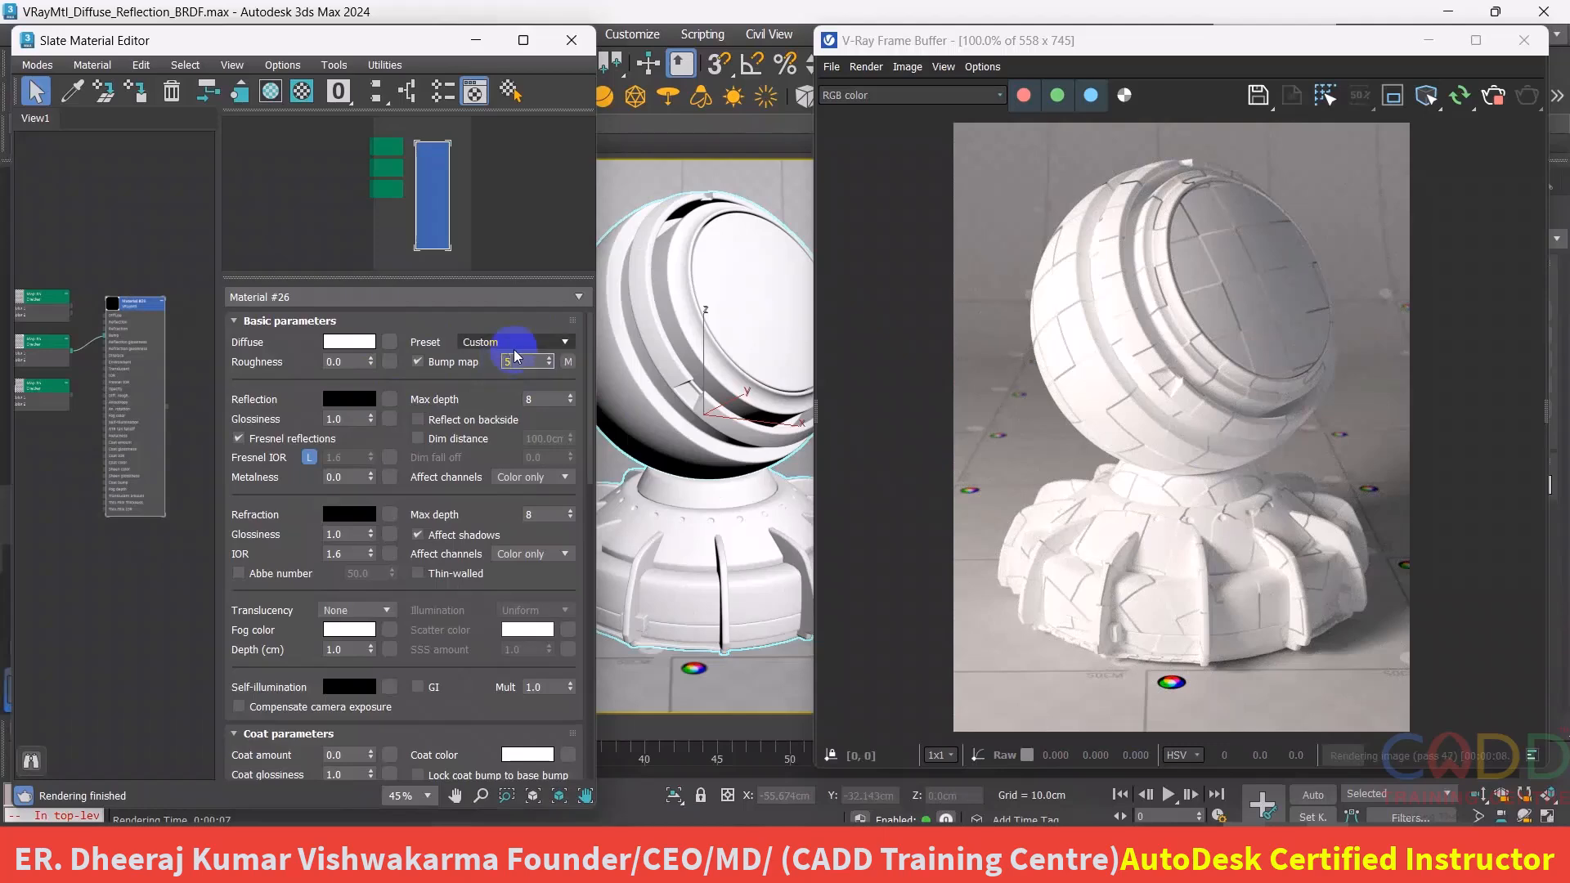
- Turn the VRayMtl's bump map off and on again to compare the shader ball's surface in the interactive render
click(481, 369)
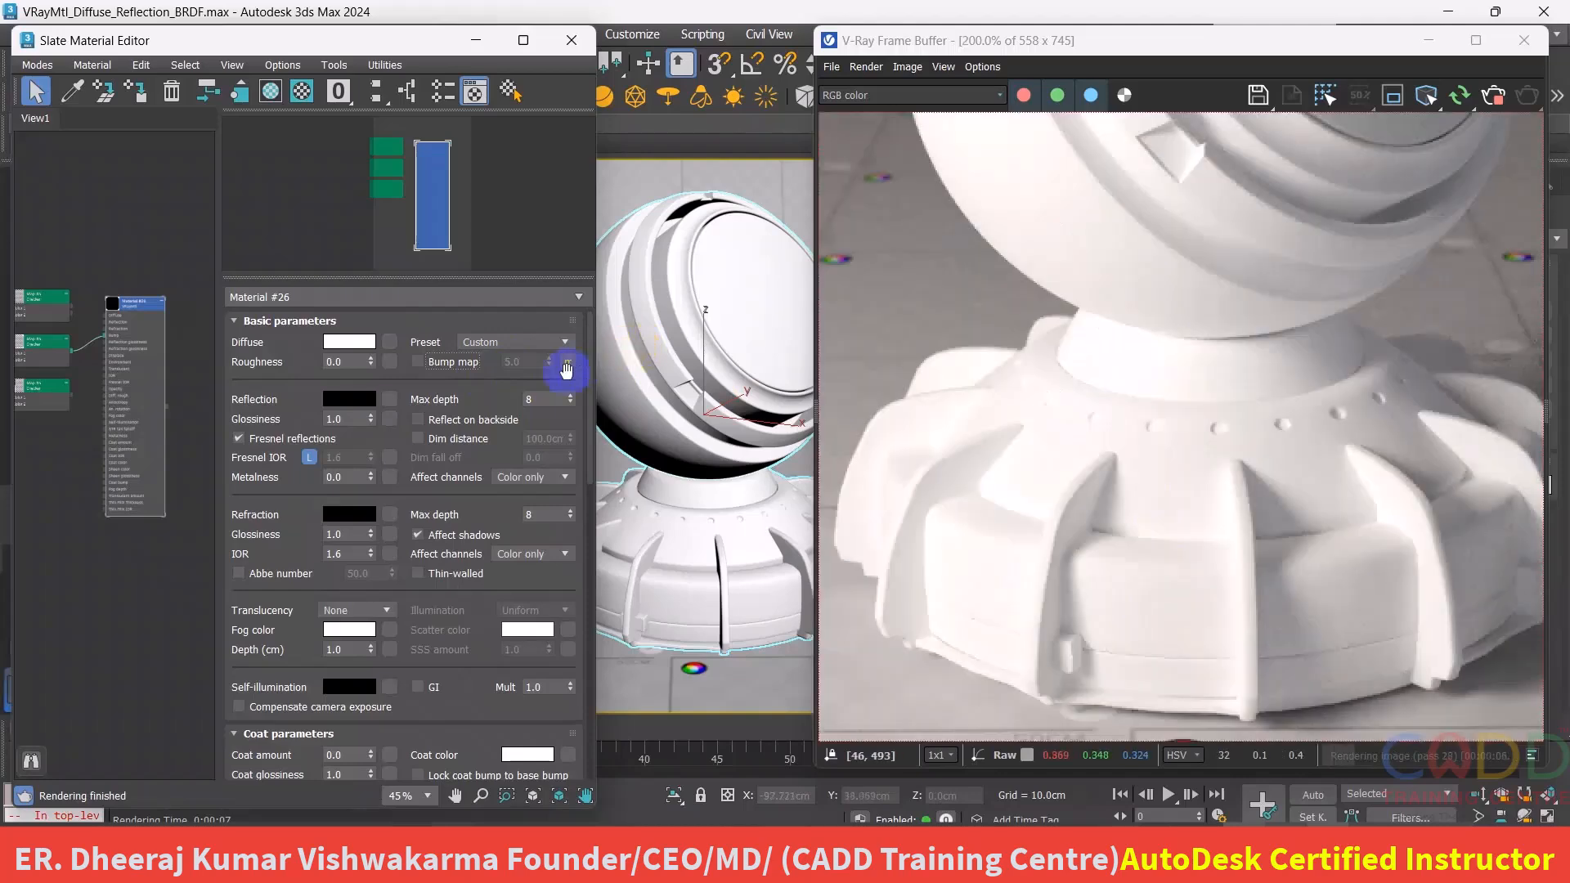
click(432, 363)
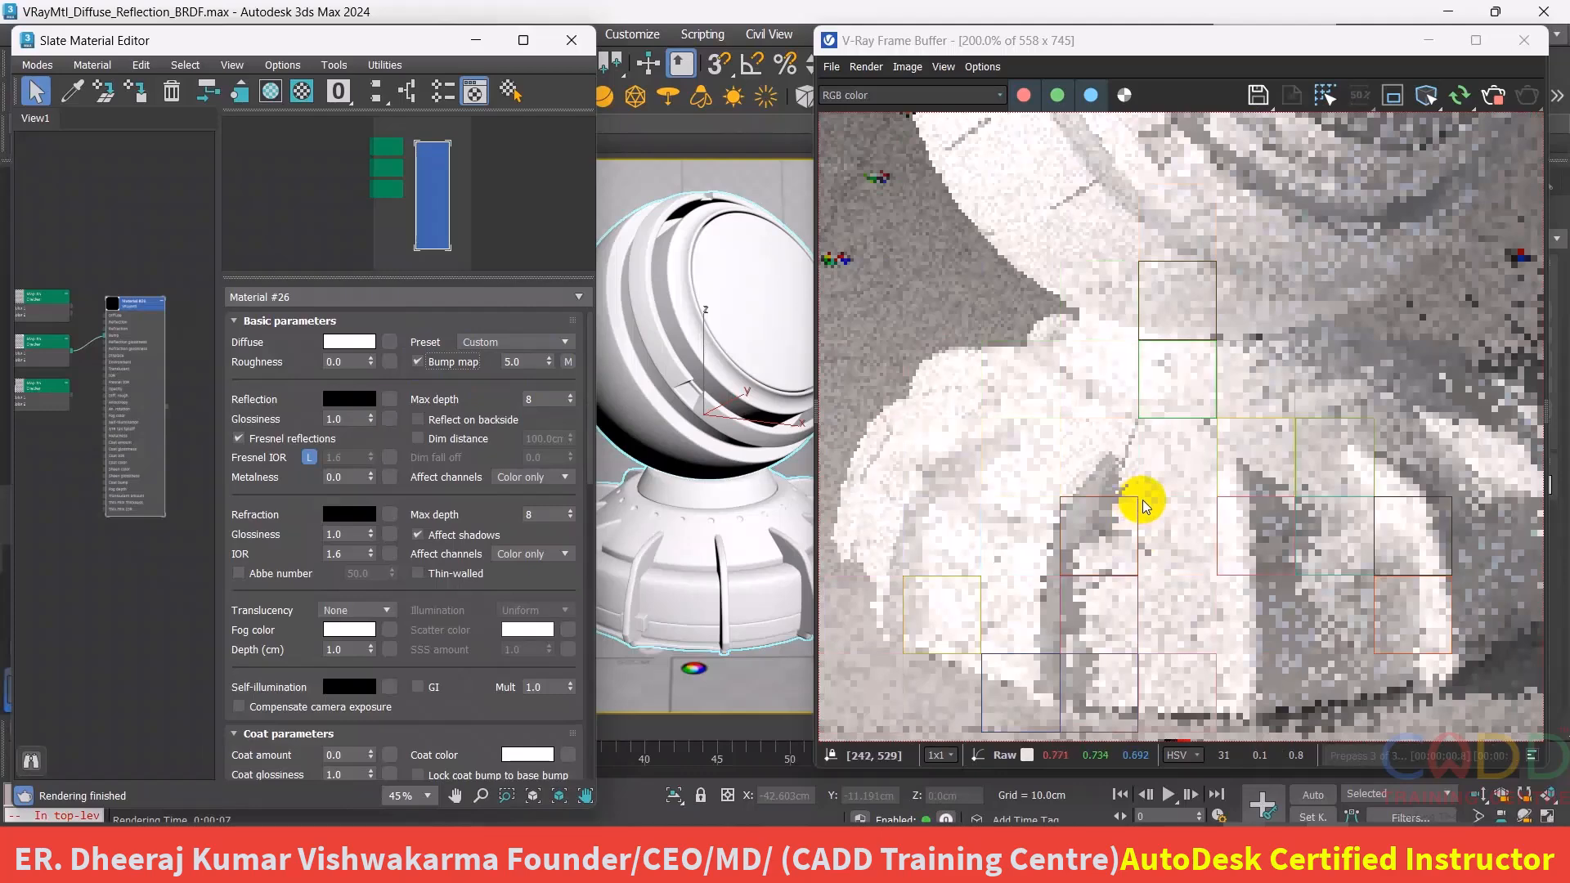
scroll(1142, 501, down, 1)
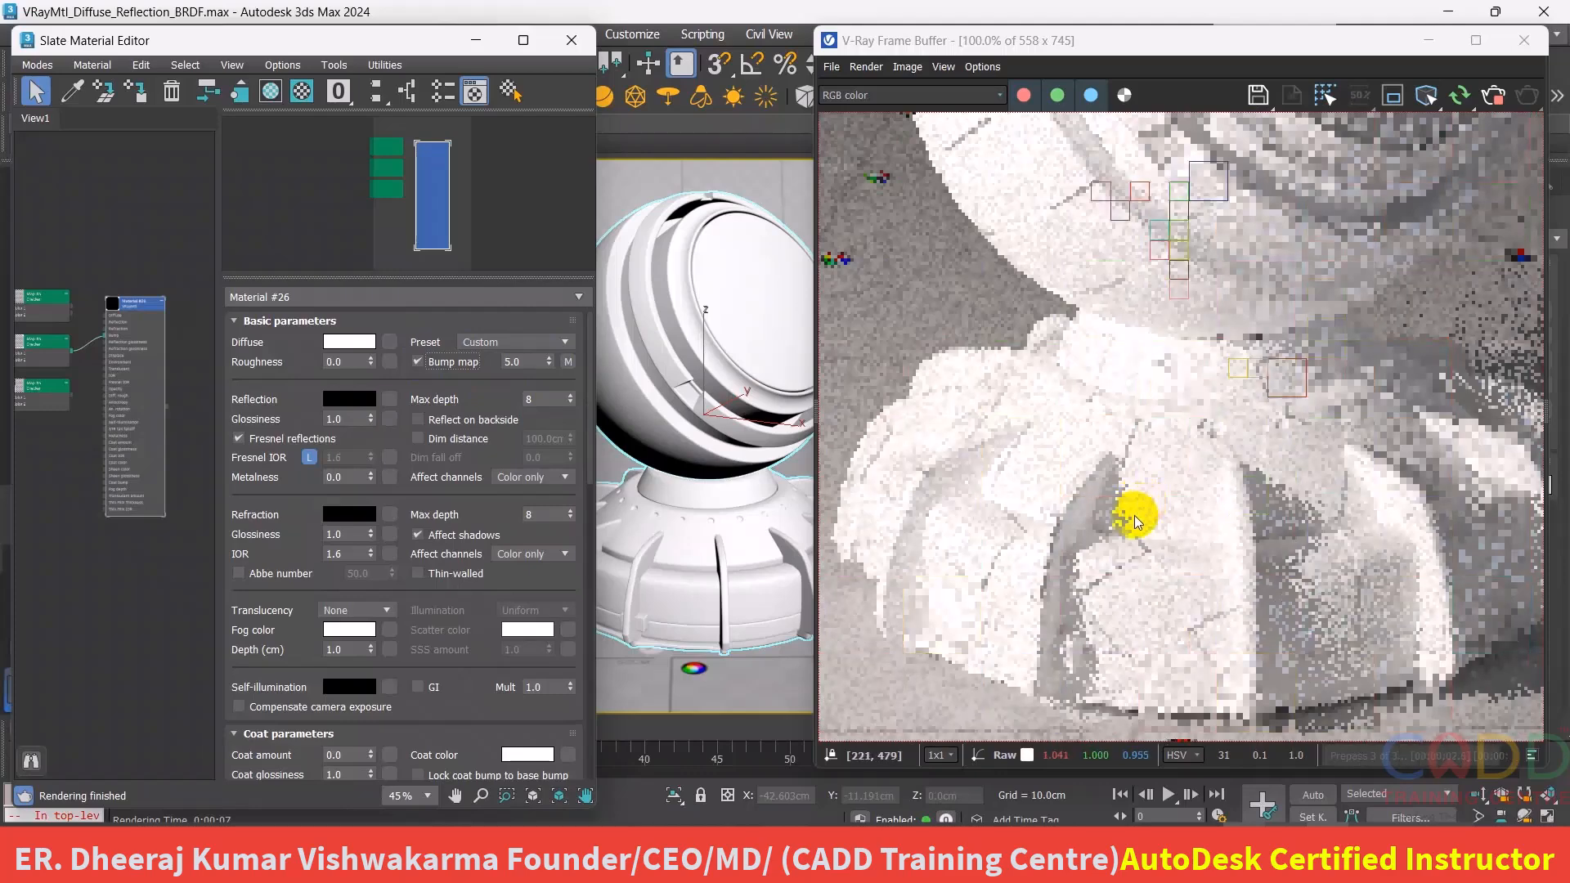
scroll(1133, 517, down, 2)
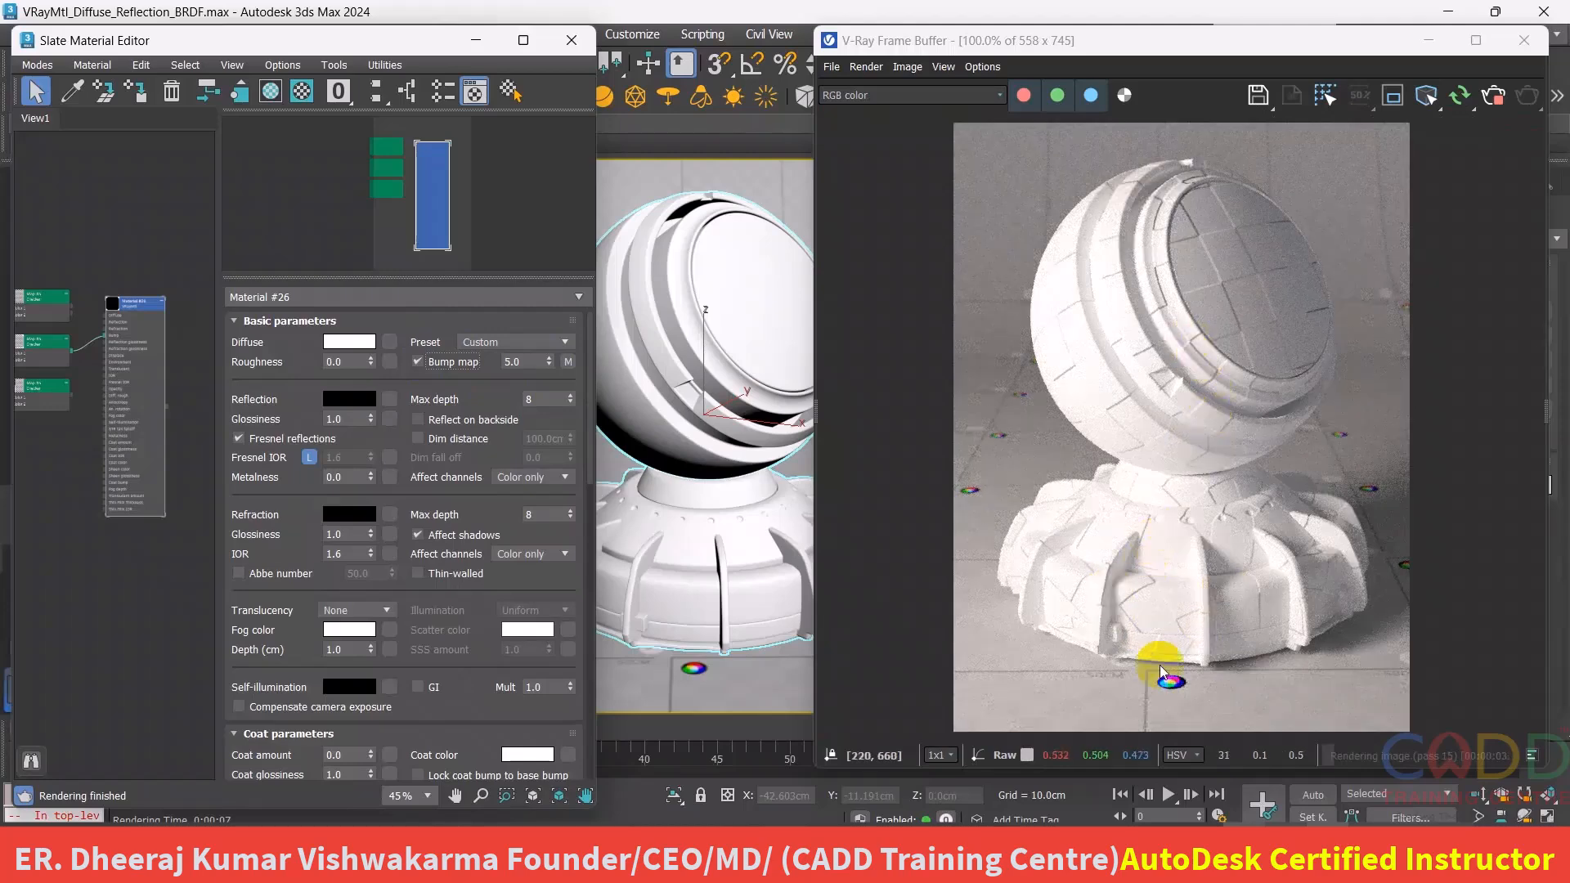
- Clear the Checker map from the VRayMtl's bump slot and set the bump map amount to 30
double_click(507, 362)
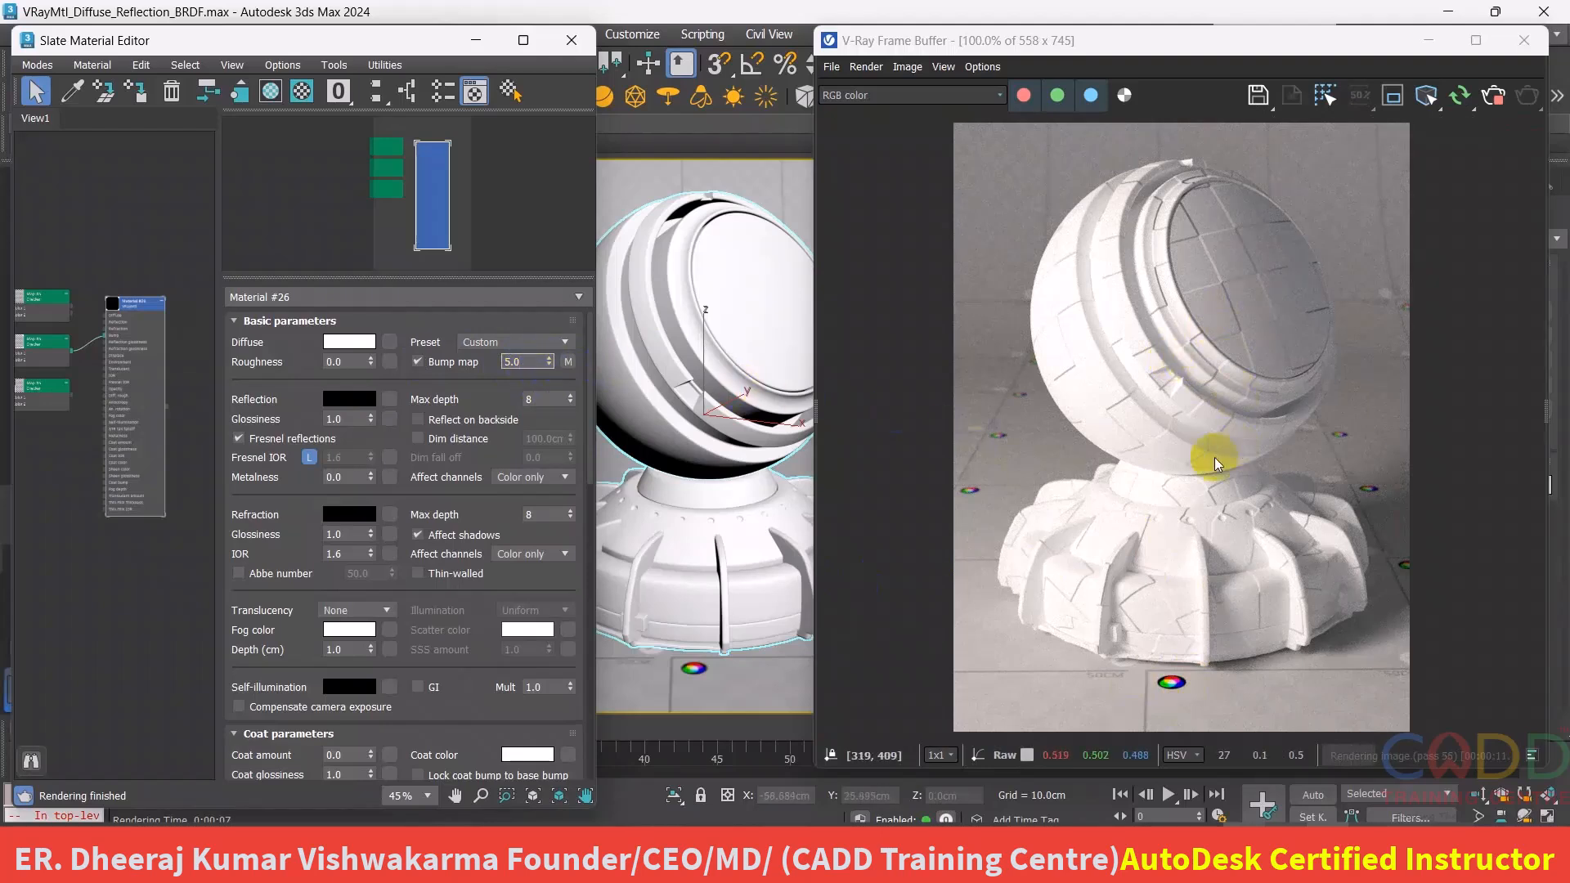
click(532, 365)
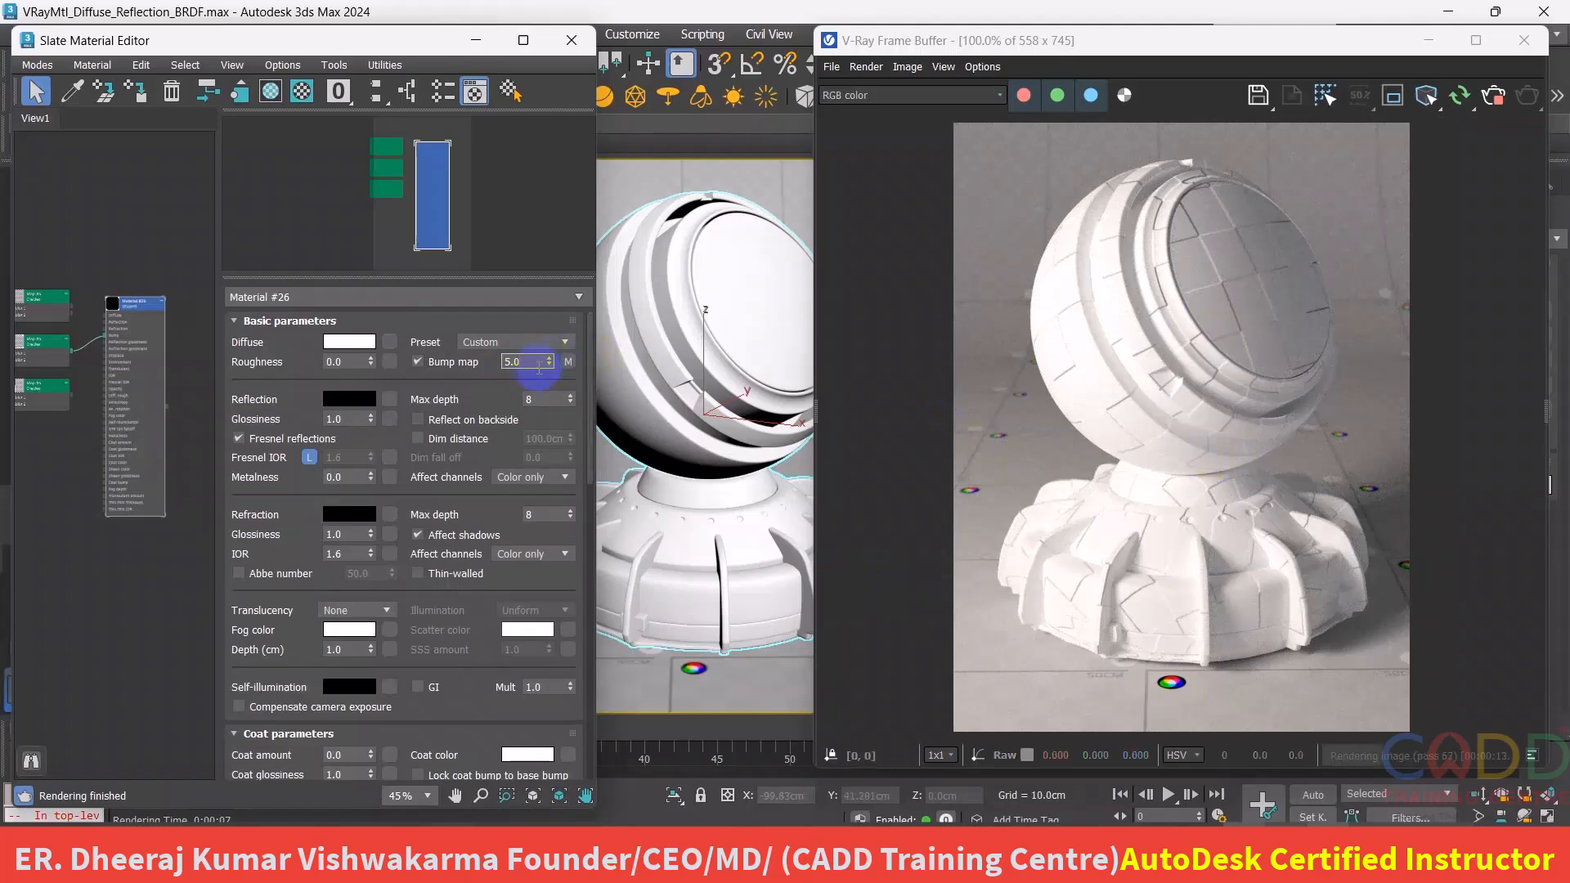
right_click(568, 362)
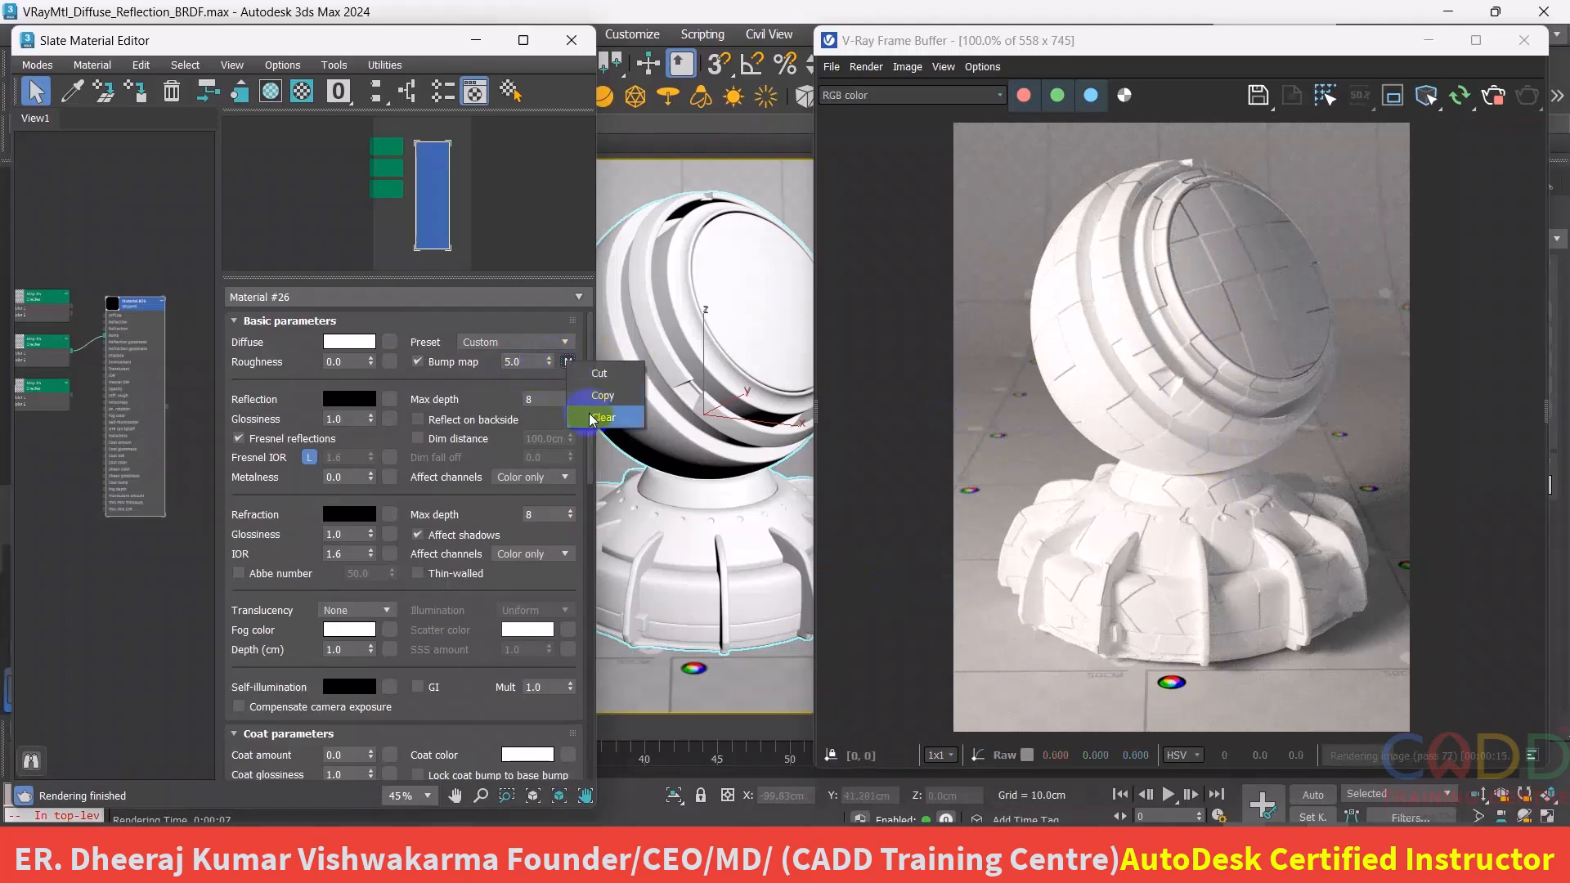
click(603, 420)
double_click(515, 361)
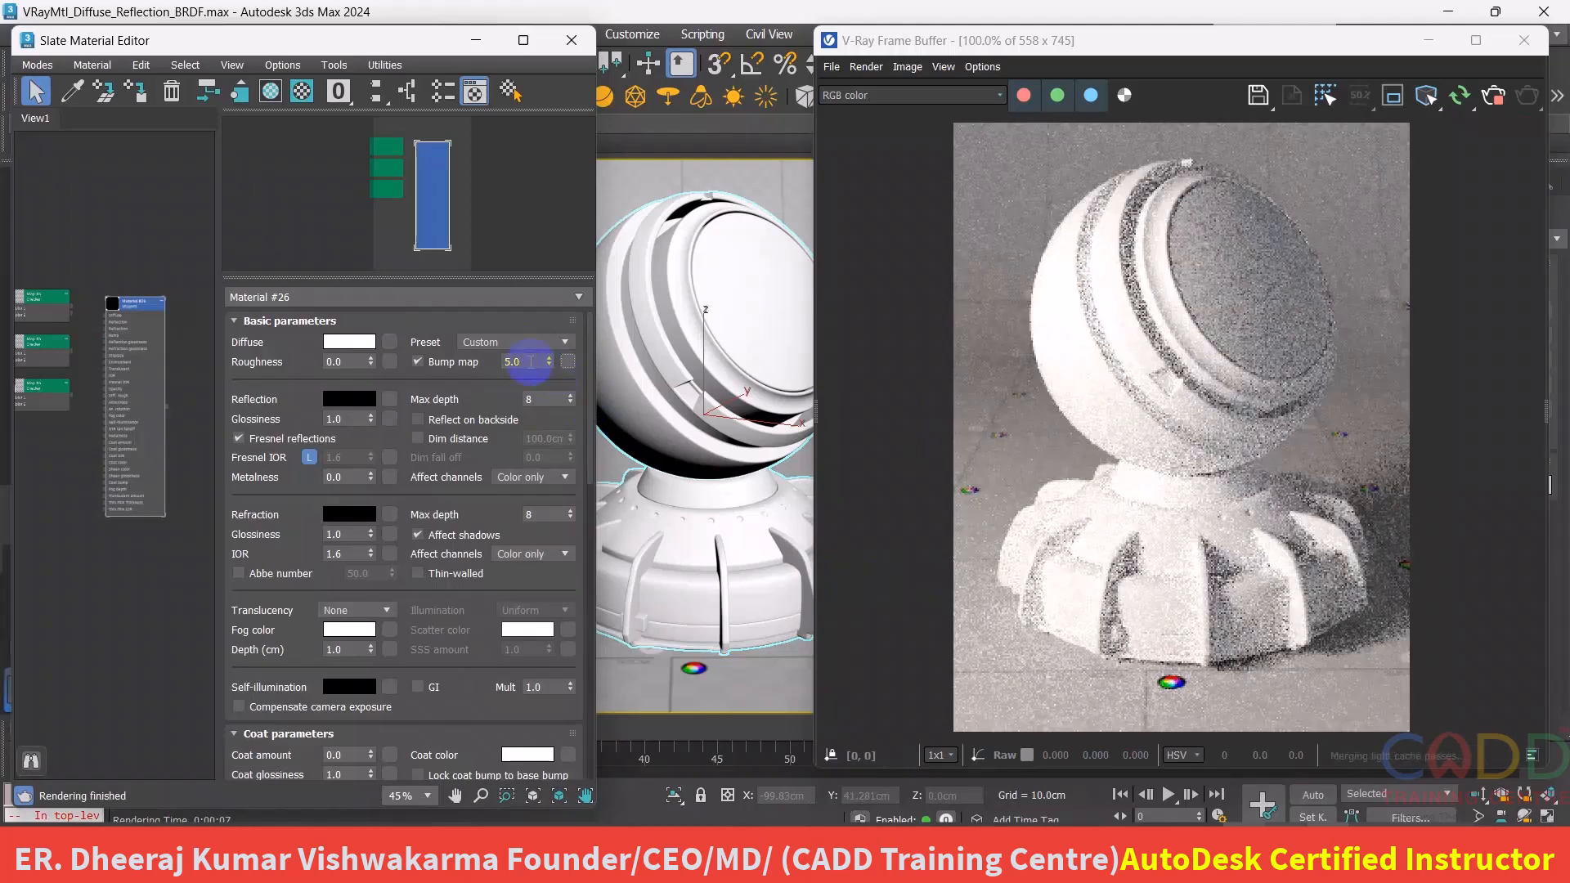
text(30)
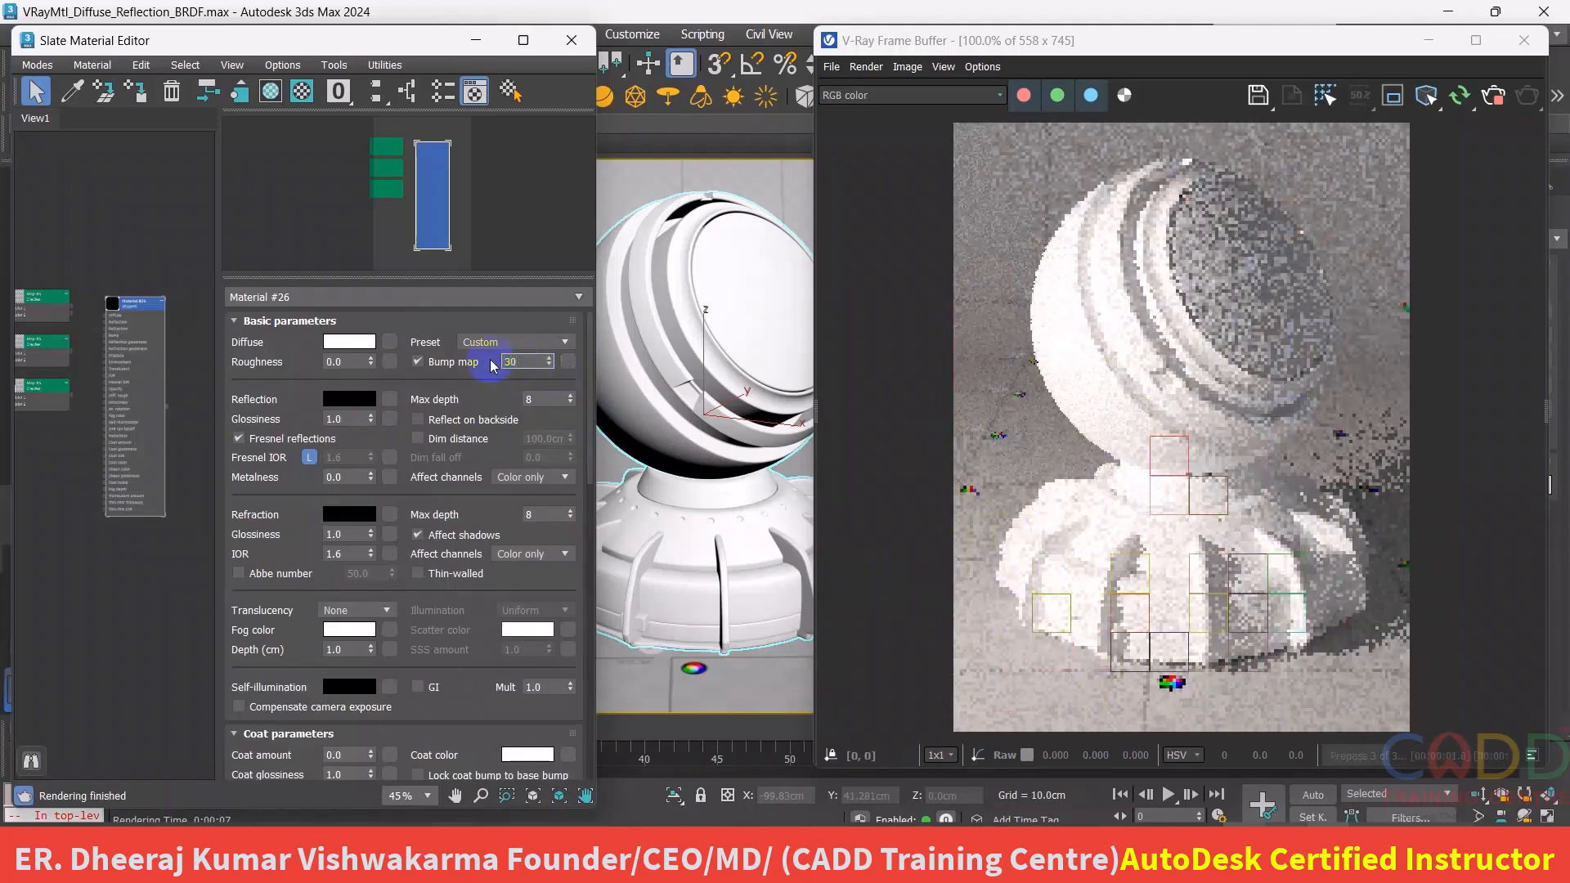
key(Return)
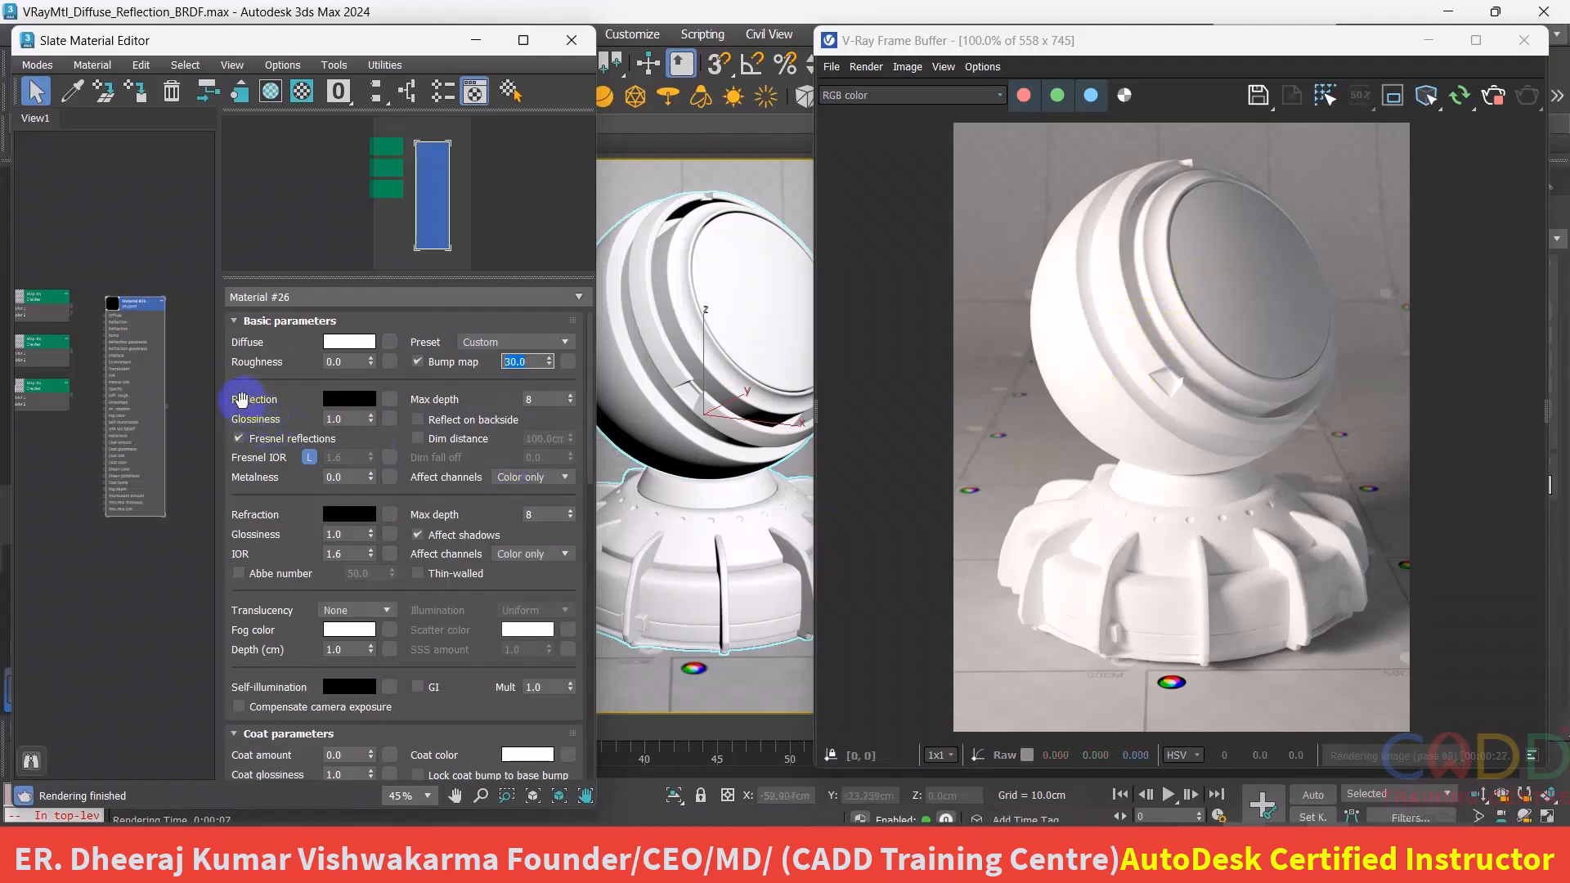
- Set the VRayMtl's reflection color to near white with a display value of 254
click(361, 402)
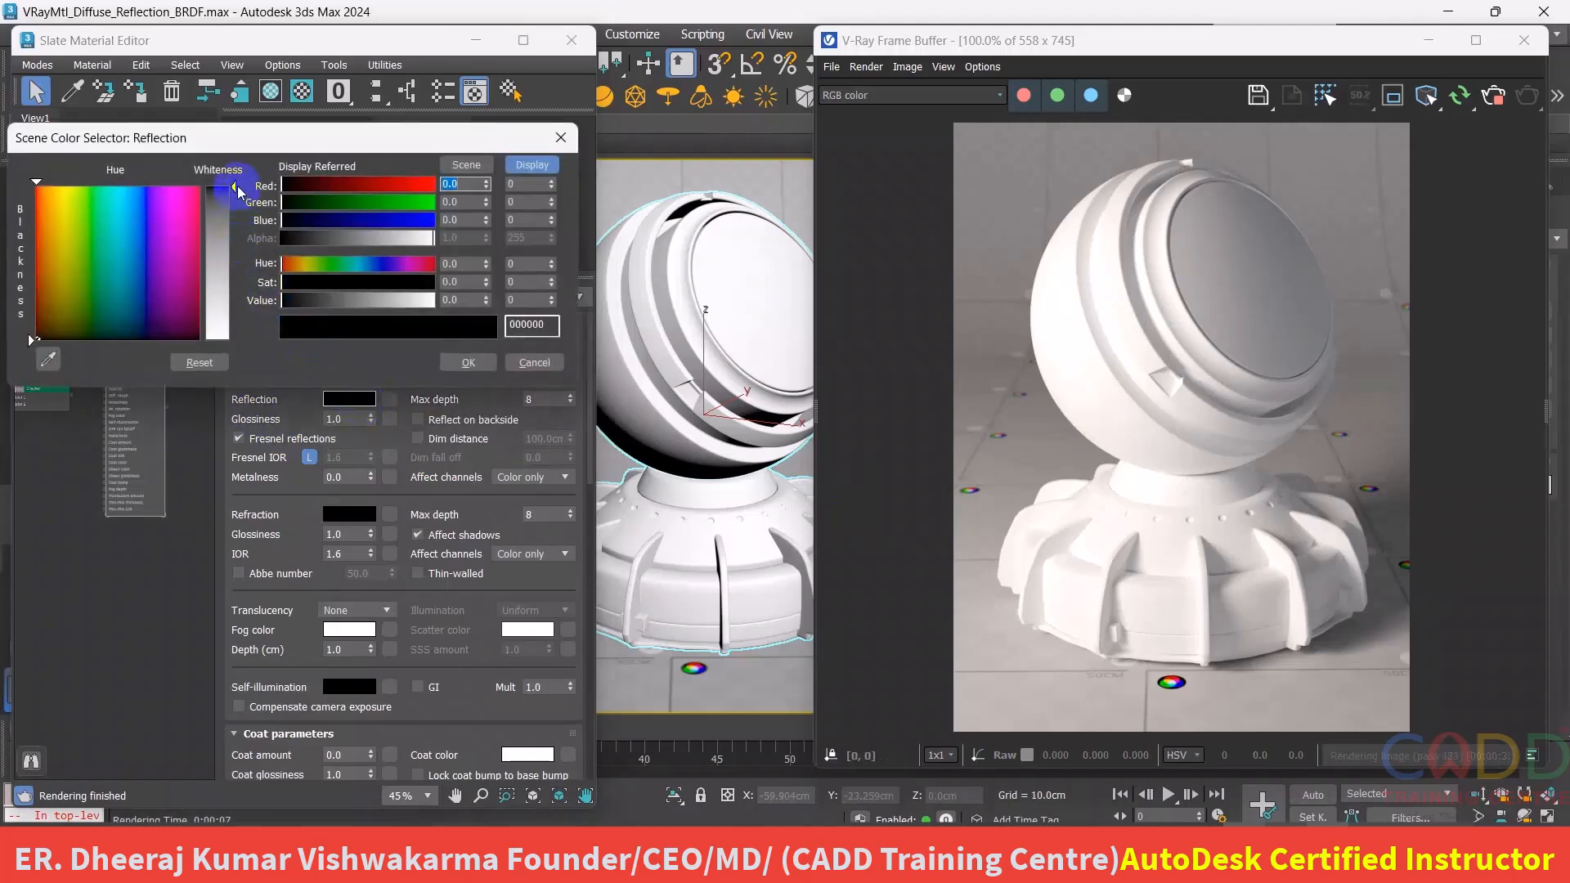
drag(238, 191, 219, 339)
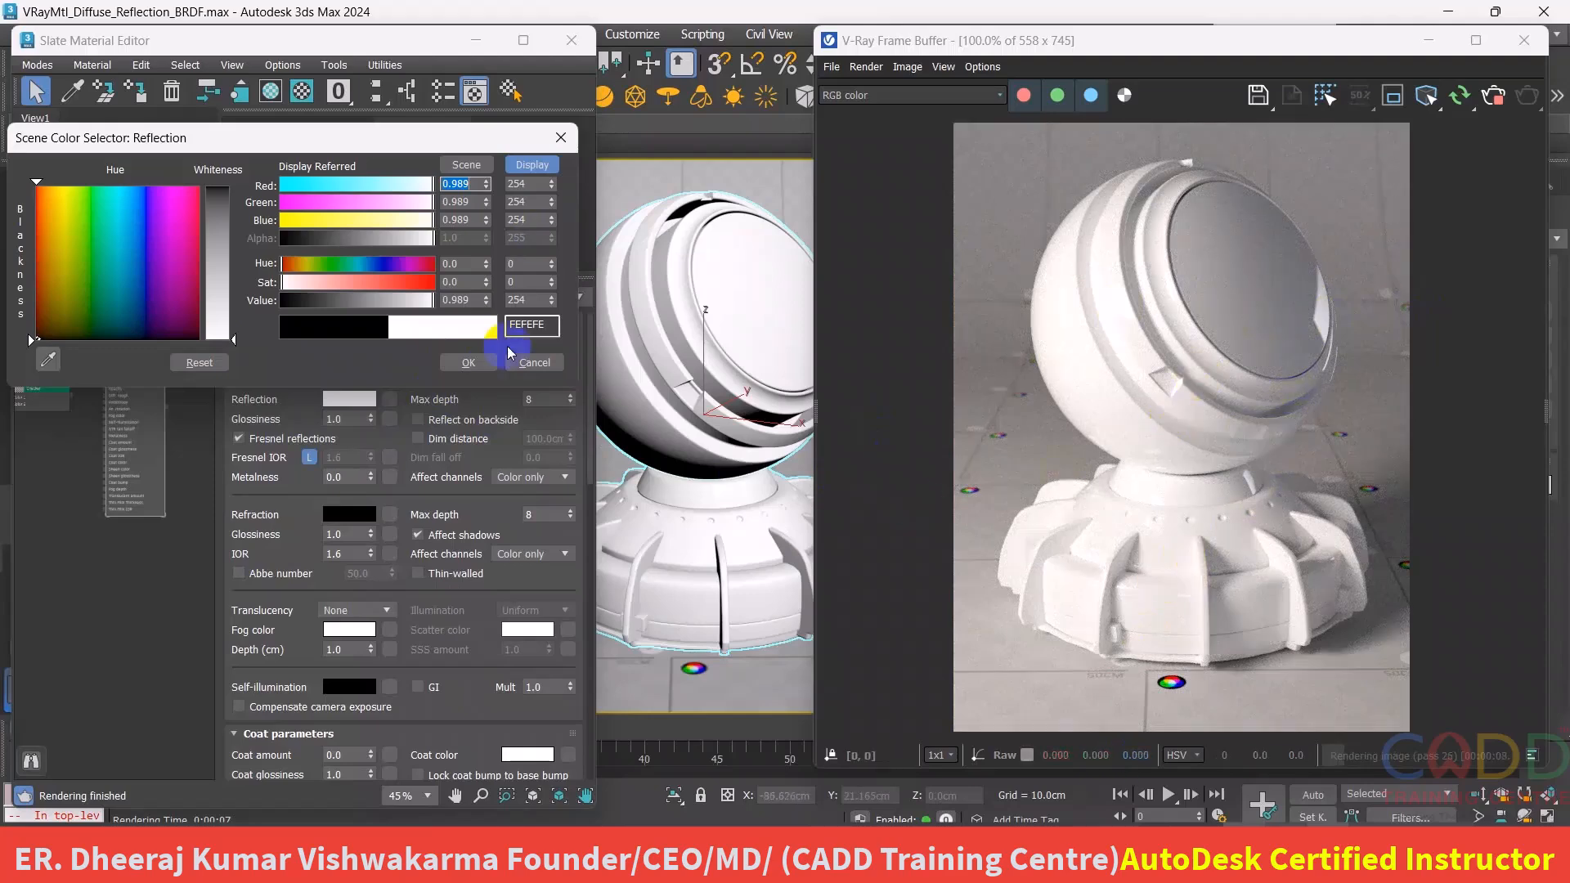
click(468, 362)
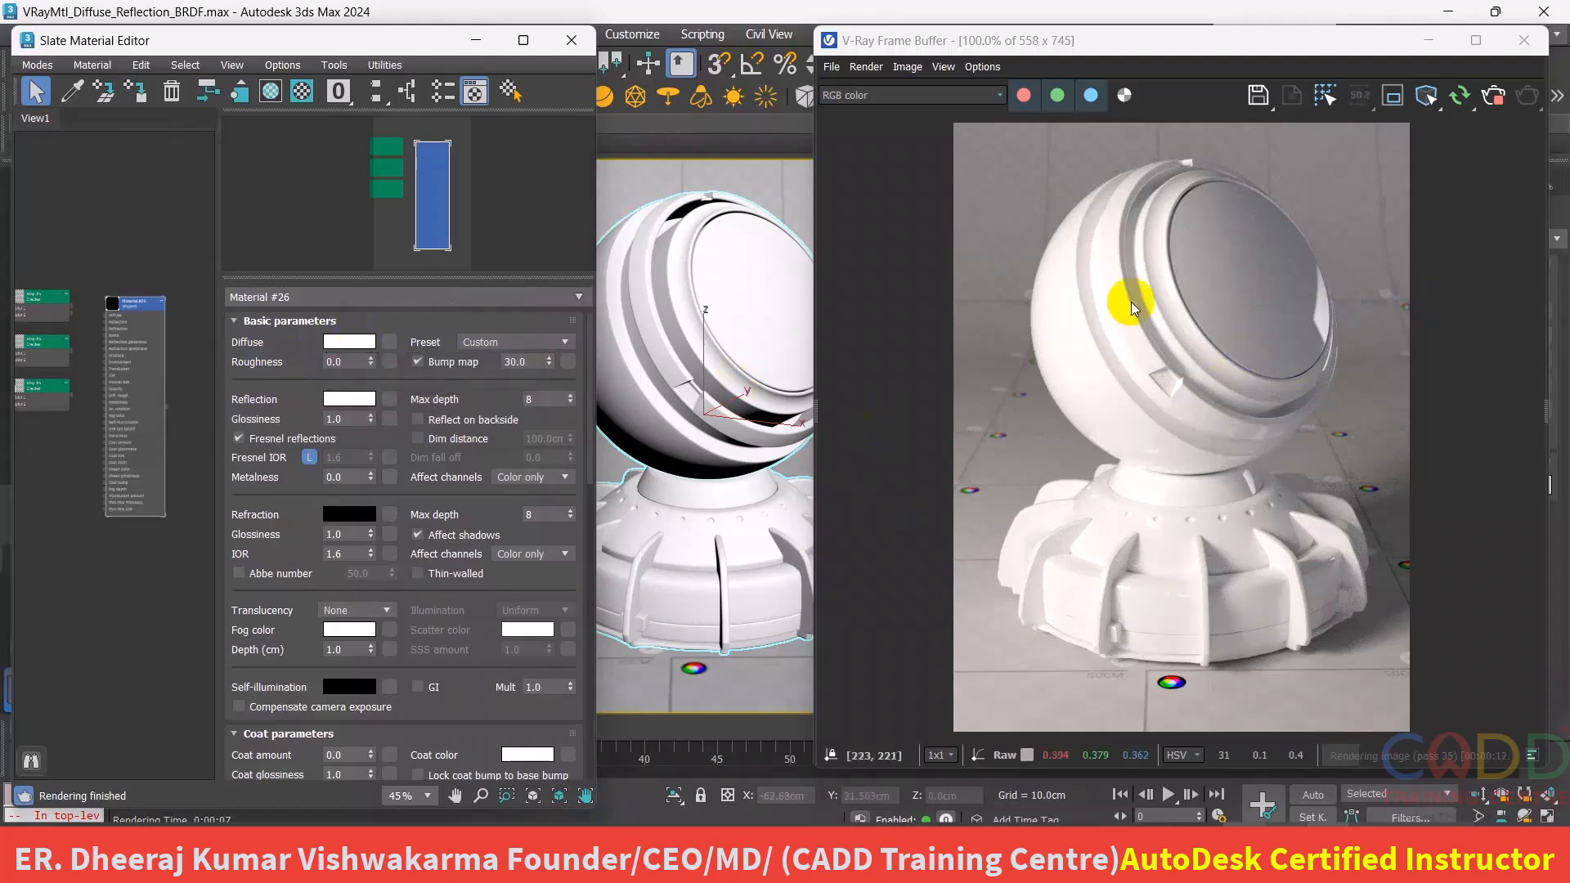
- Darken the VRayMtl's diffuse color through mid gray to pure black and accept it
click(346, 344)
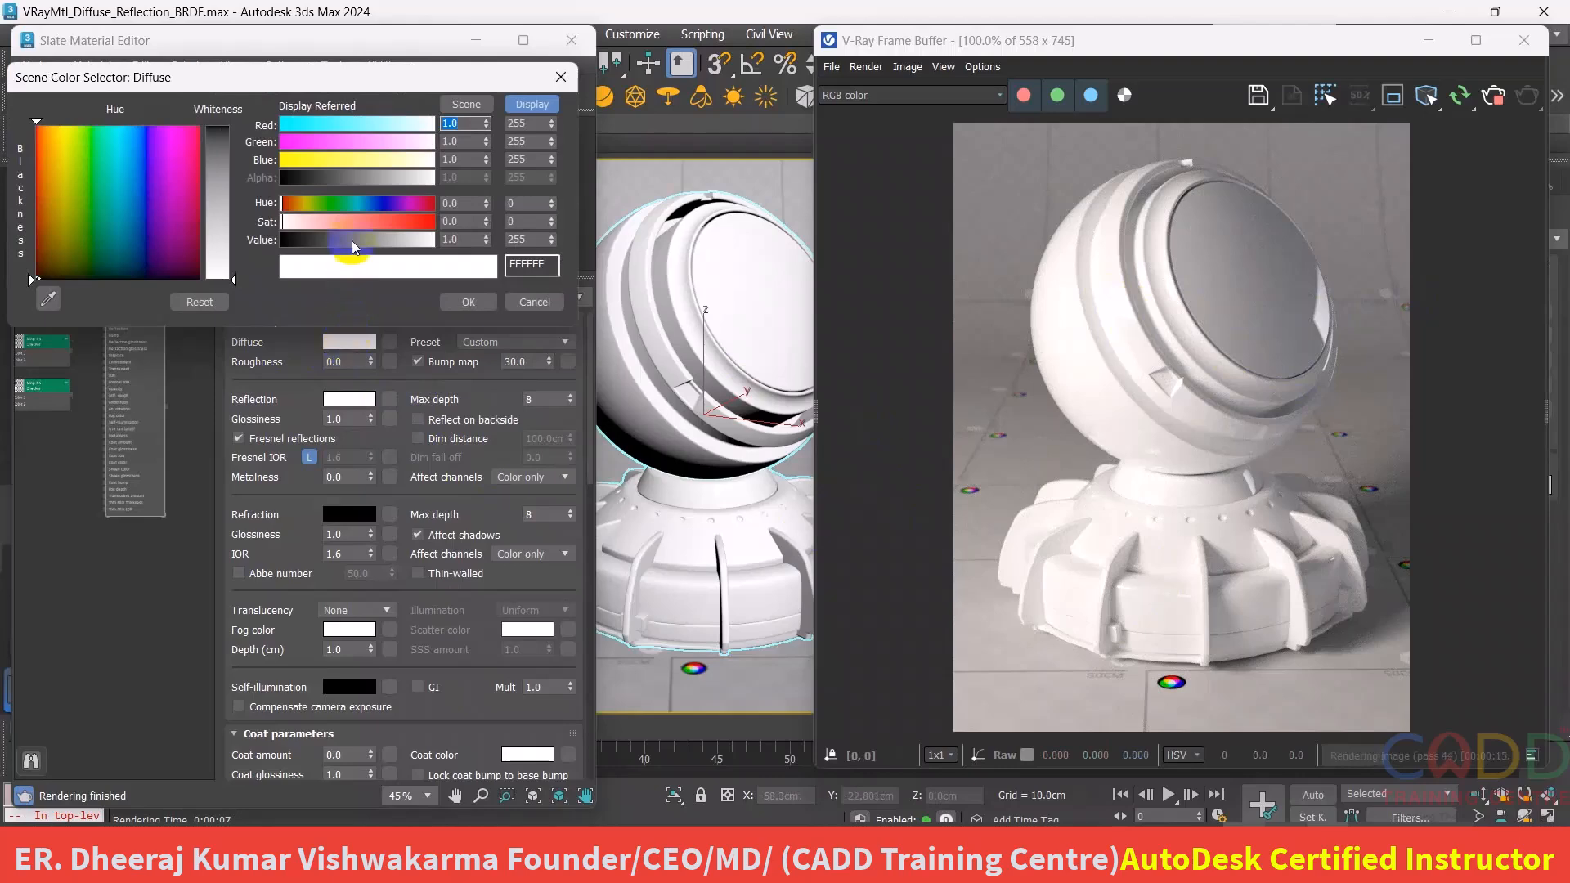
drag(218, 245, 221, 180)
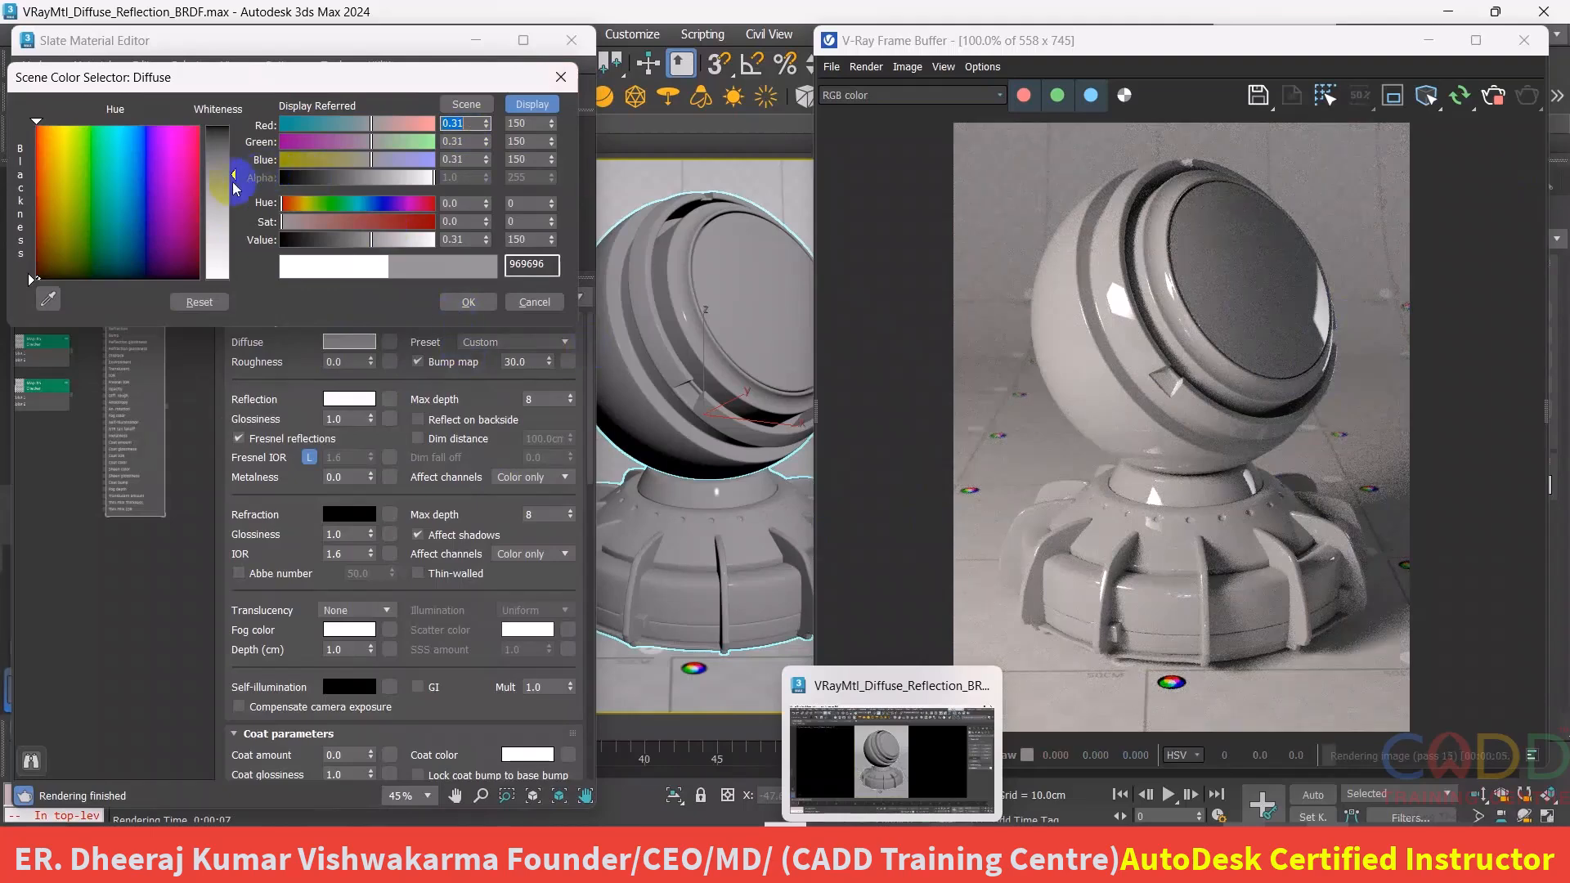
drag(233, 175, 233, 127)
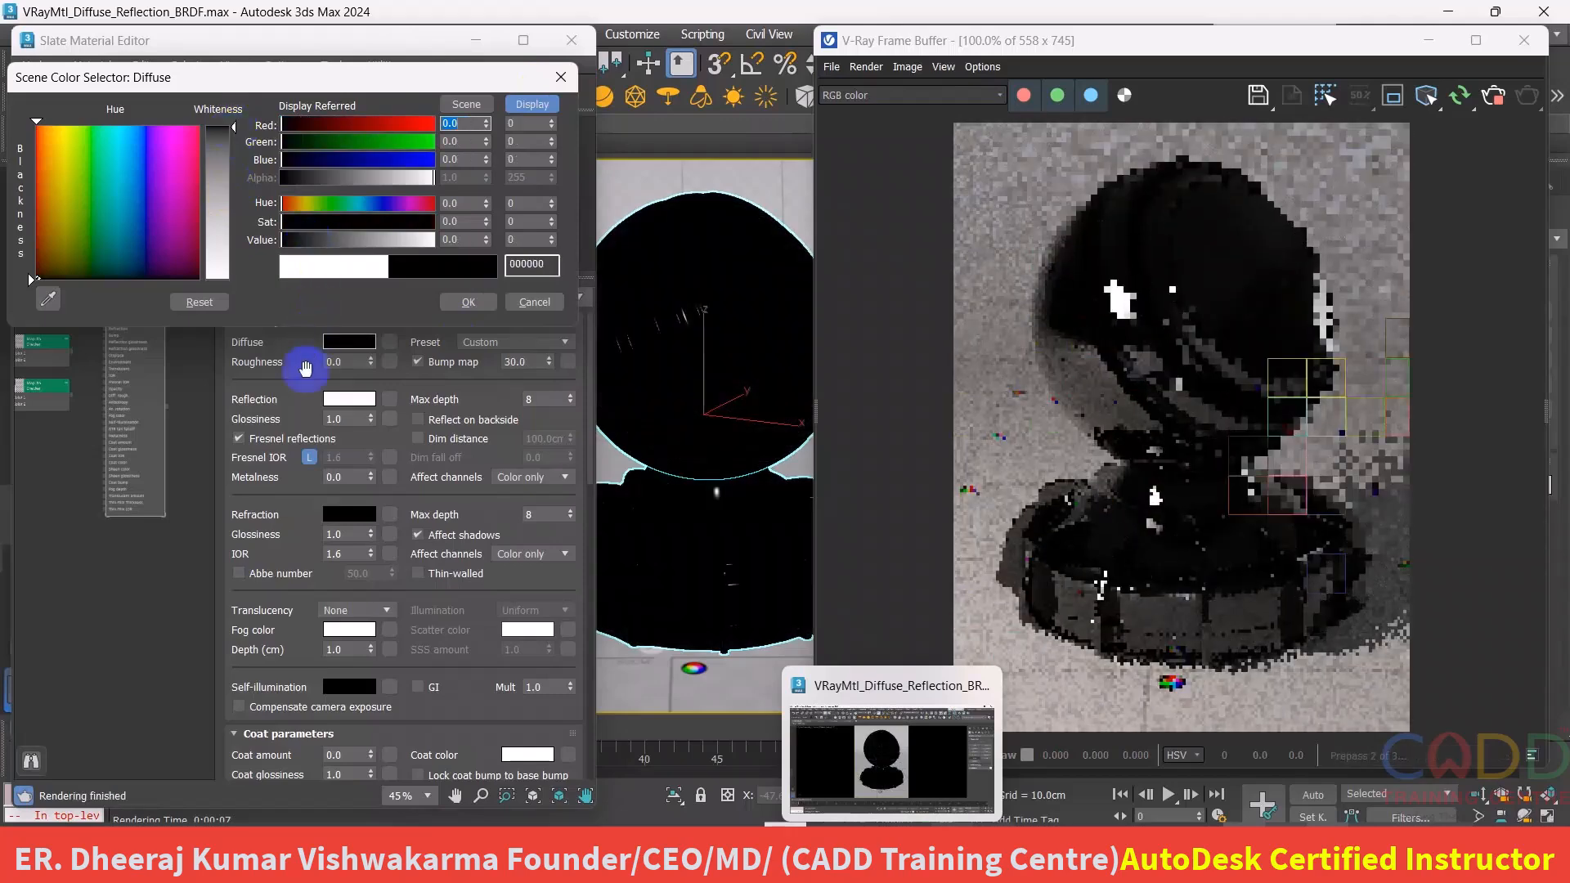
click(518, 240)
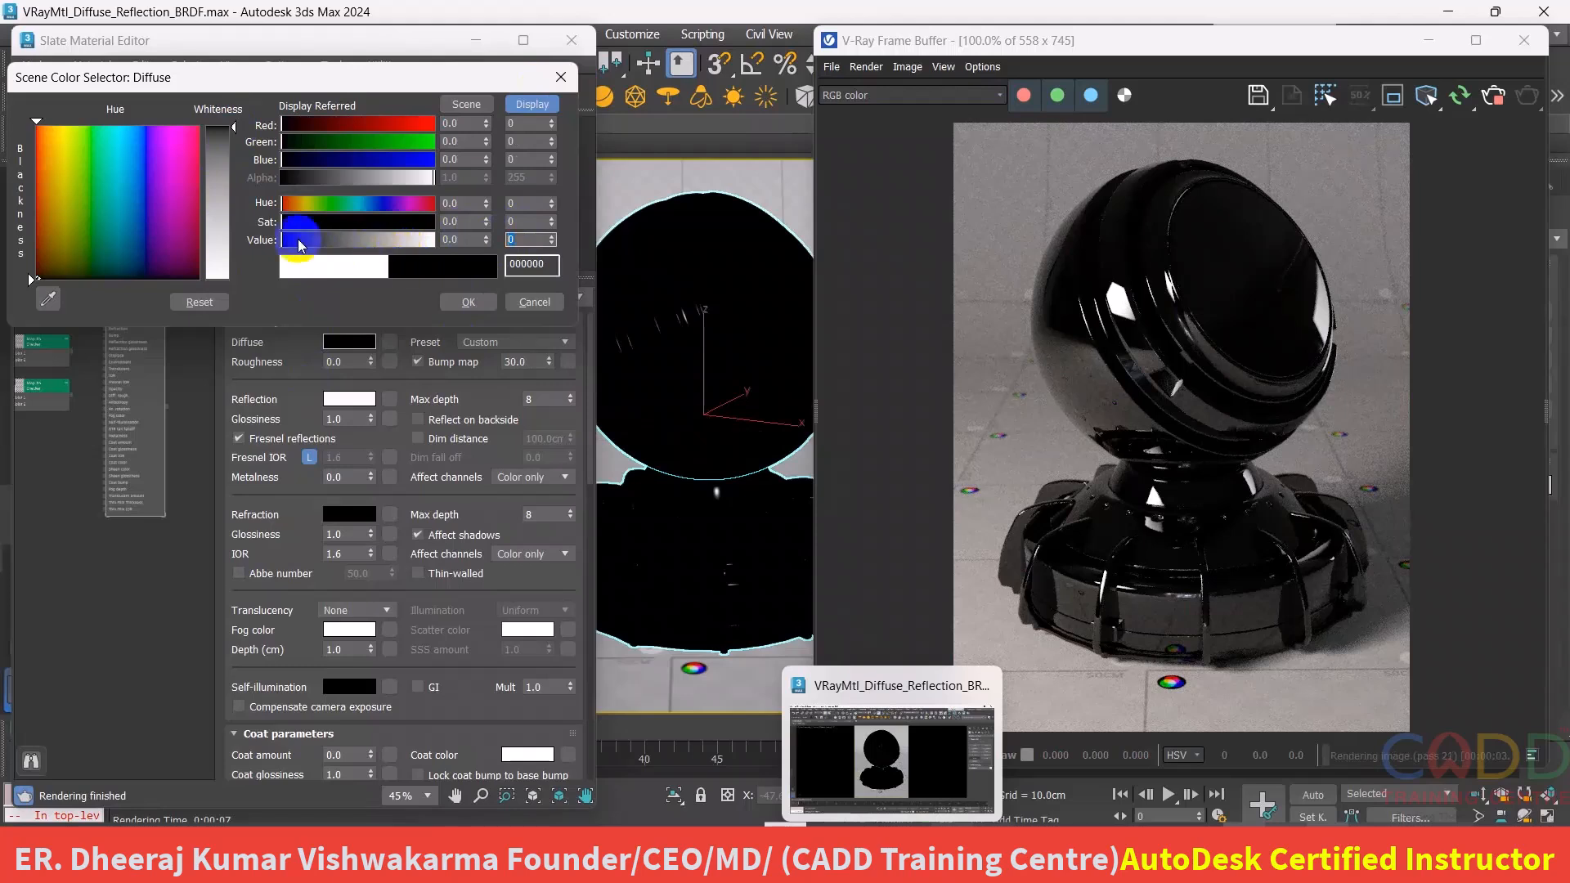
click(520, 220)
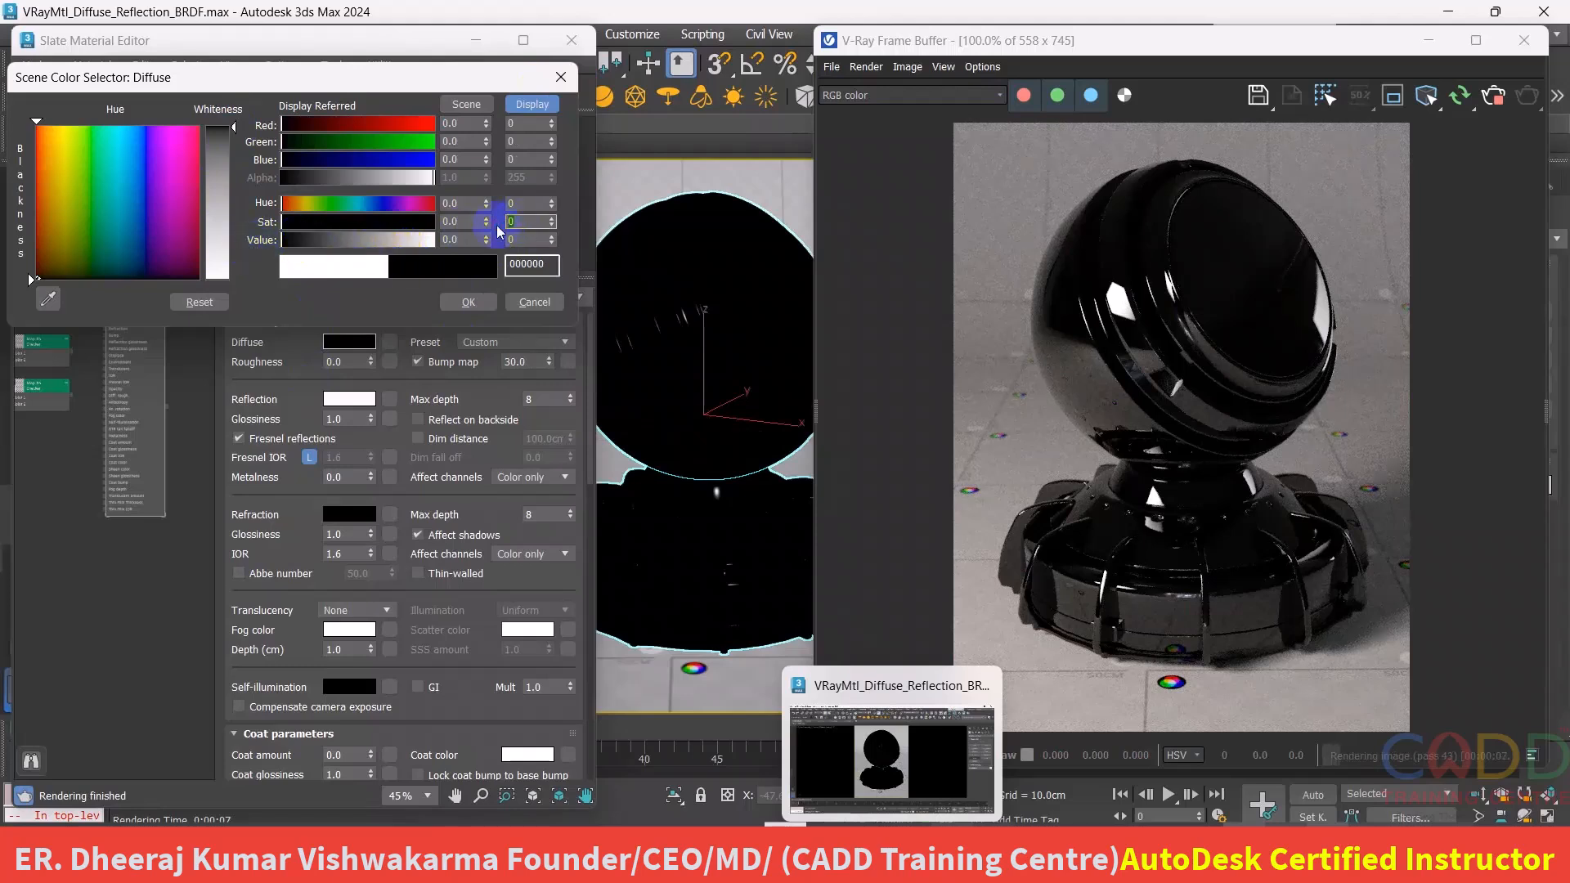
text(1)
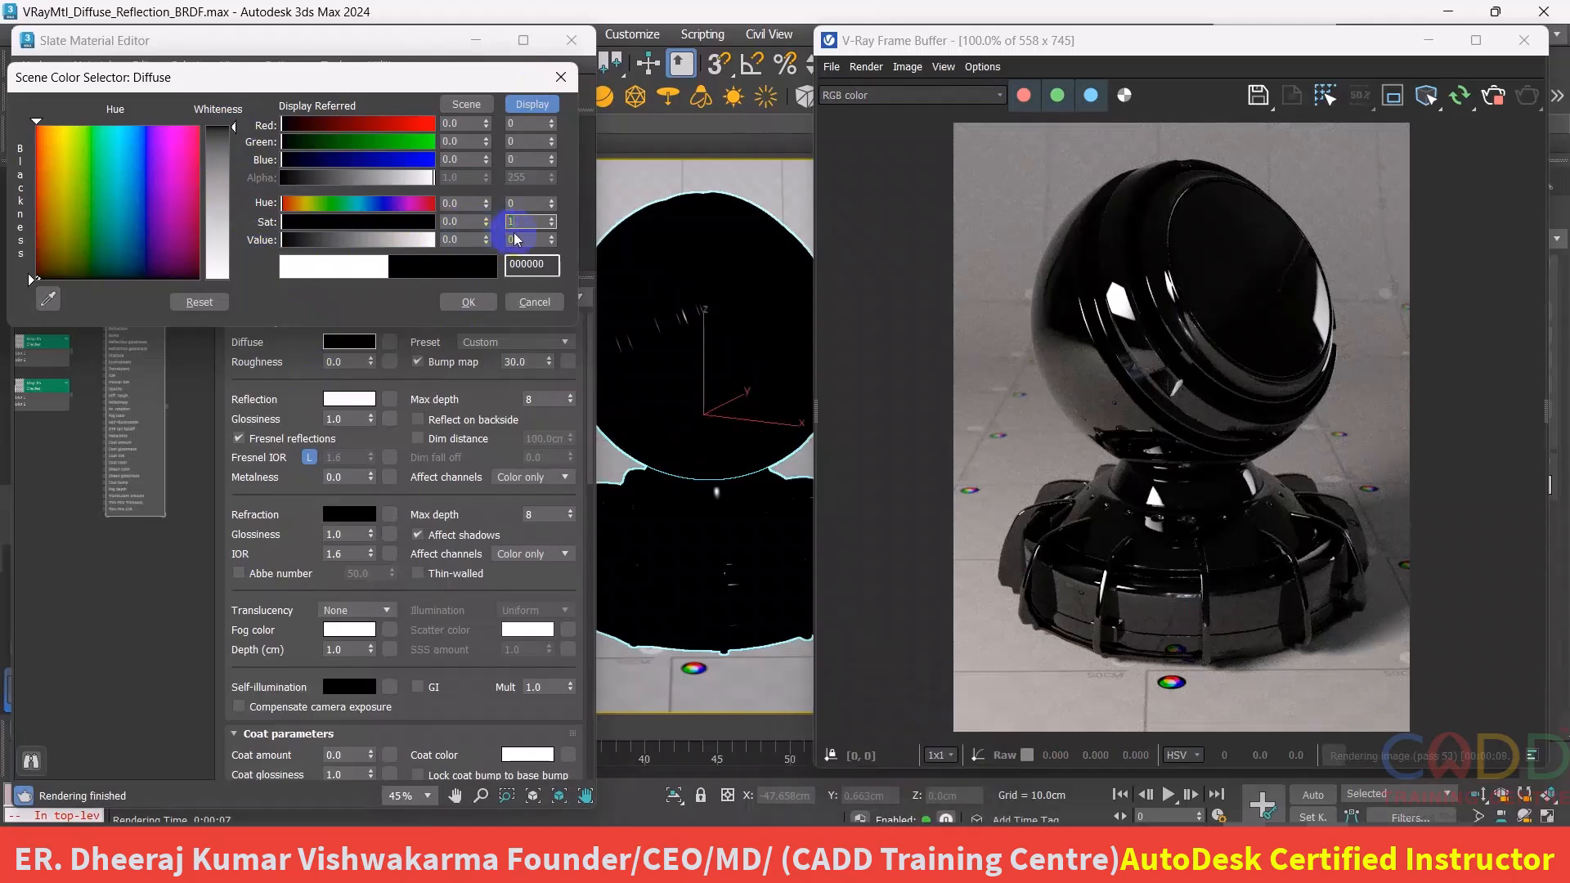
click(513, 238)
click(494, 306)
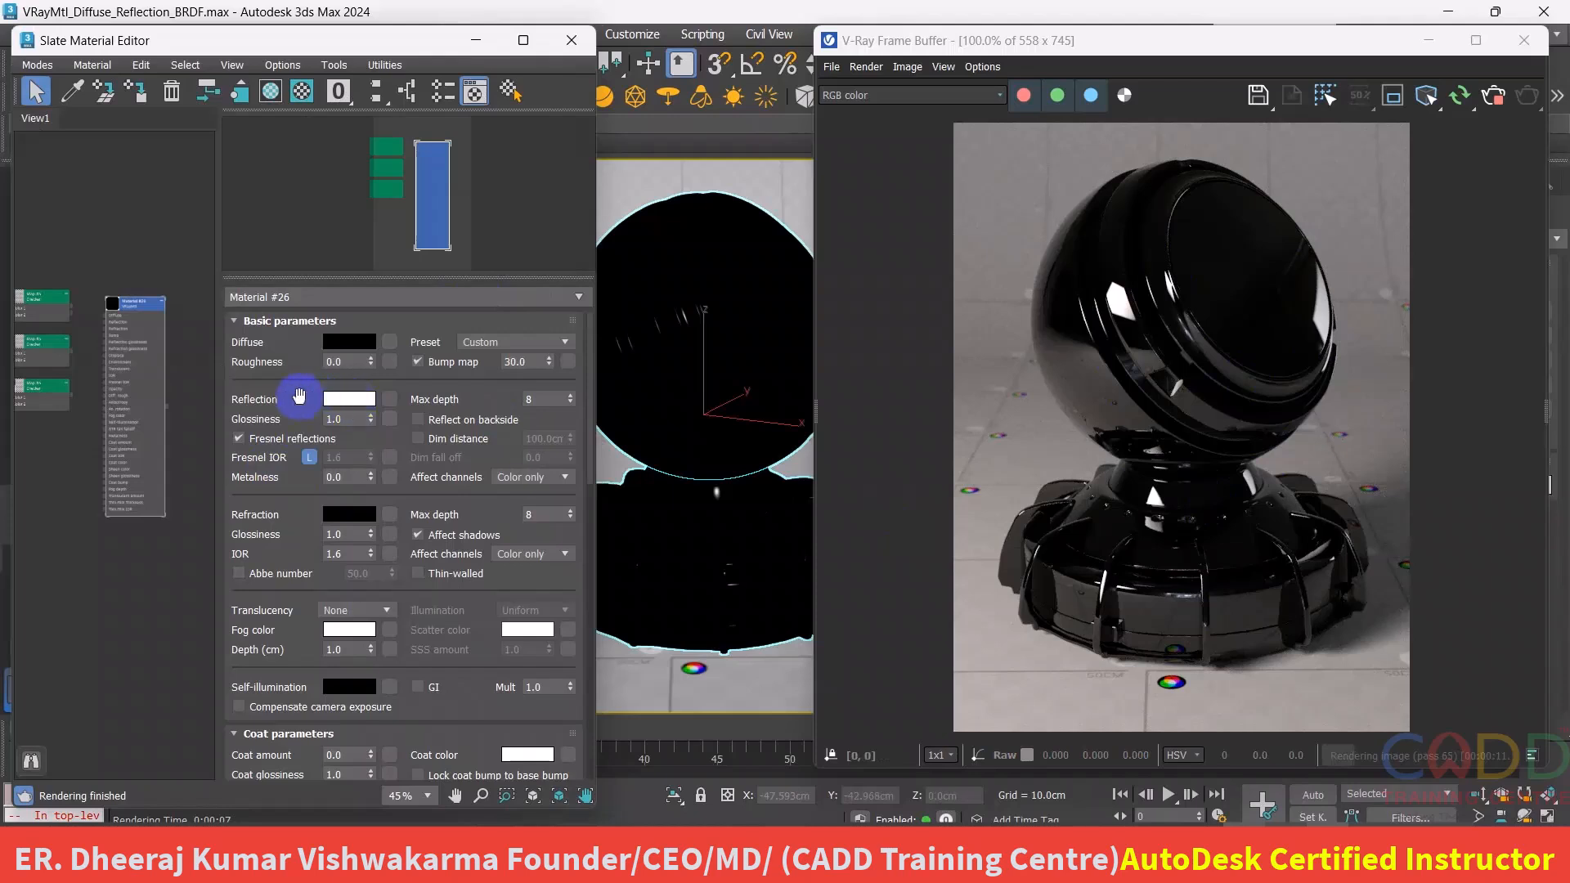
- Set the display value of the VRayMtl's reflection color to 245
click(343, 400)
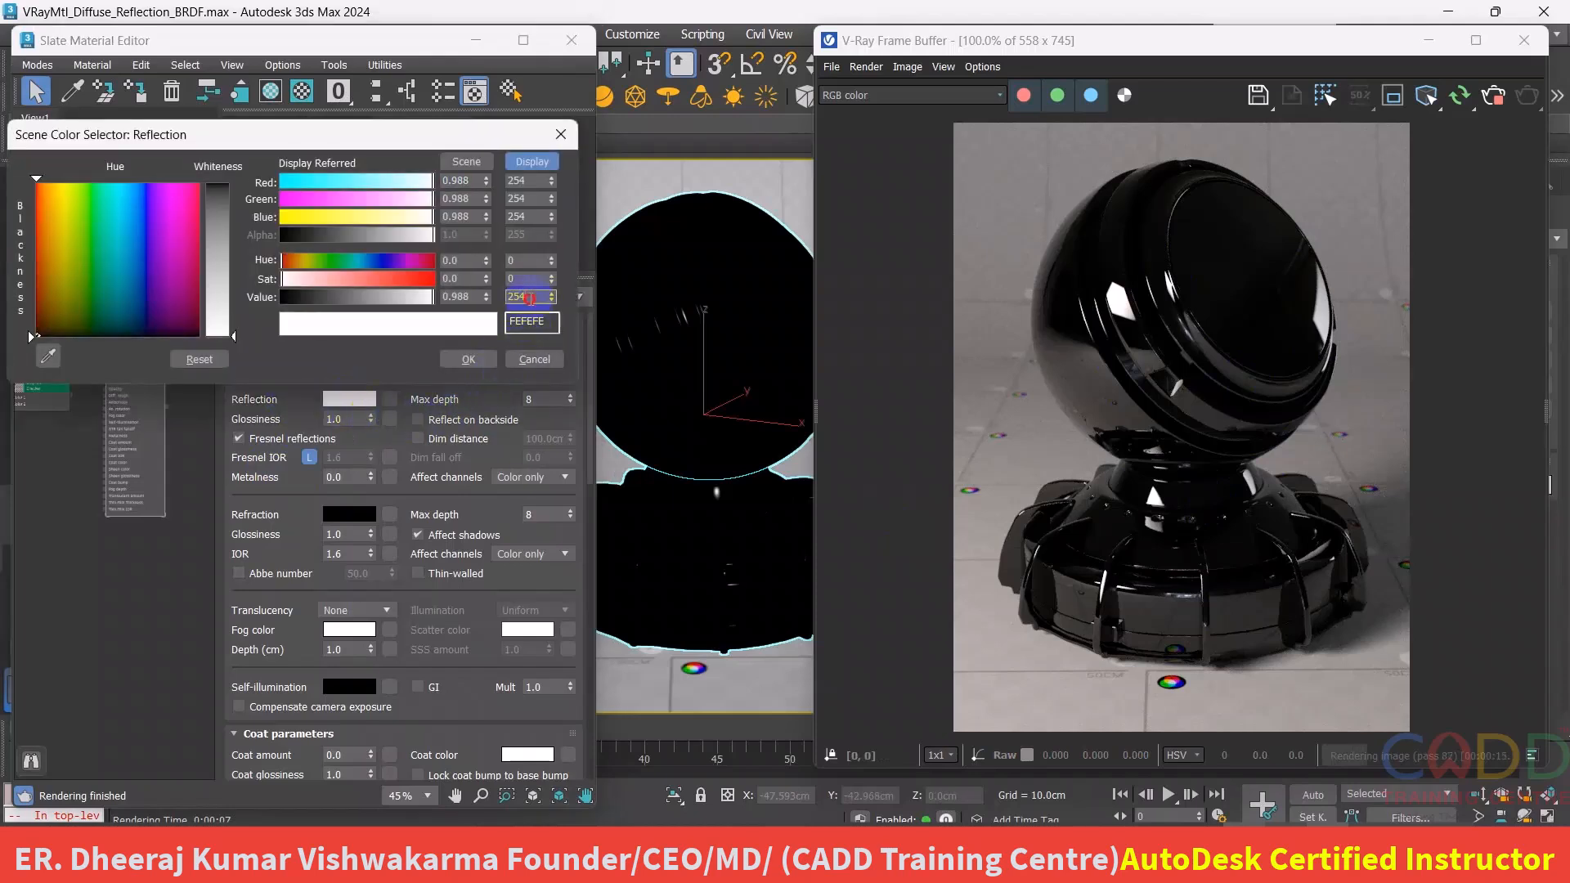
double_click(516, 298)
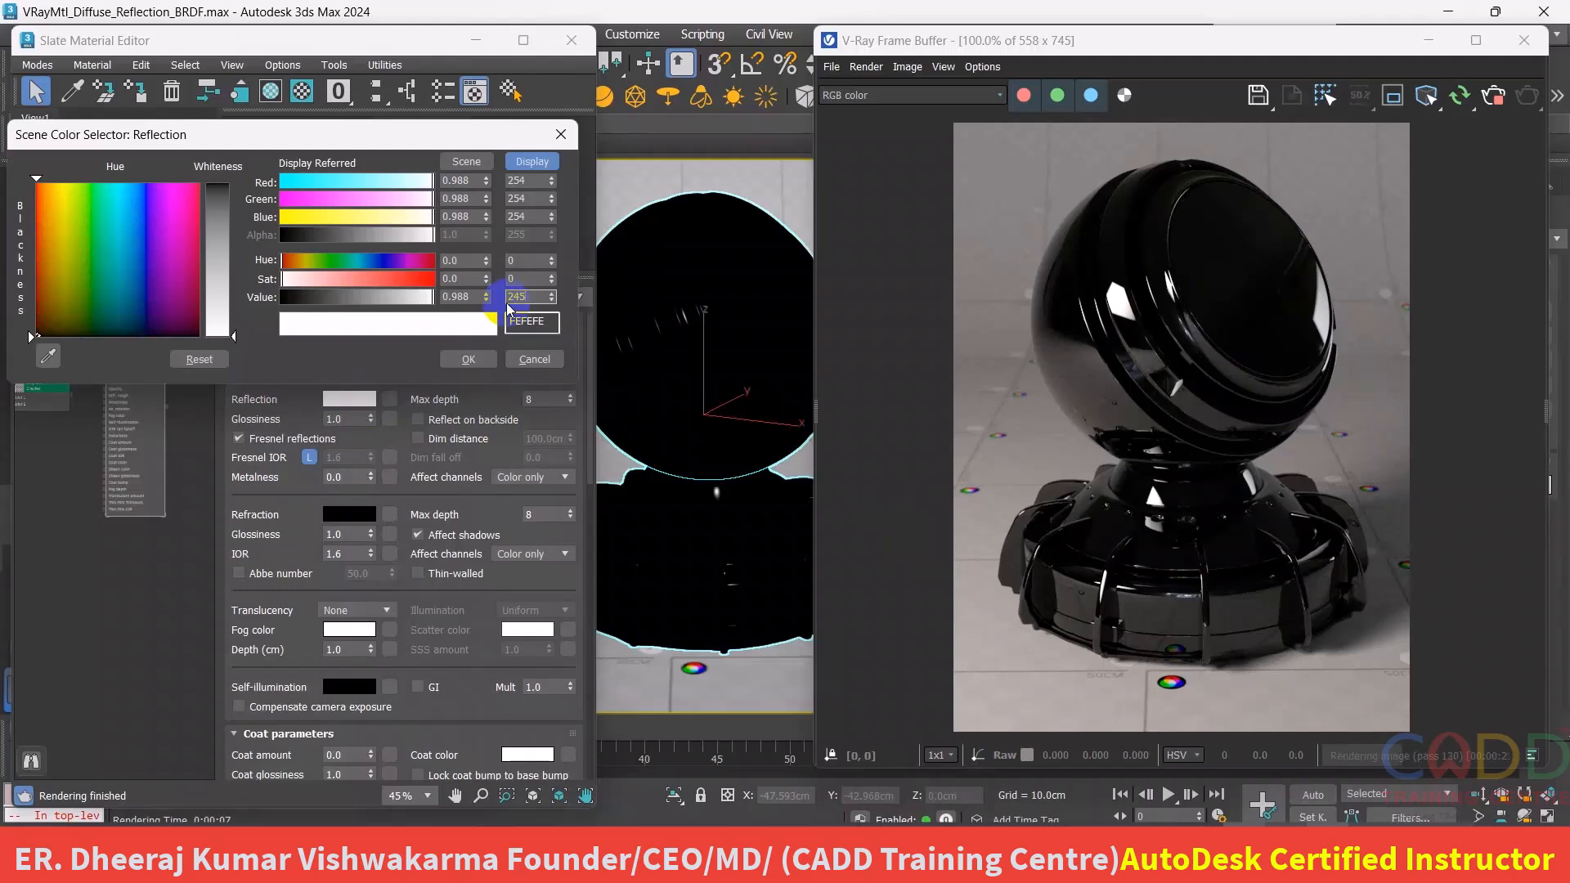
text(245)
key(Return)
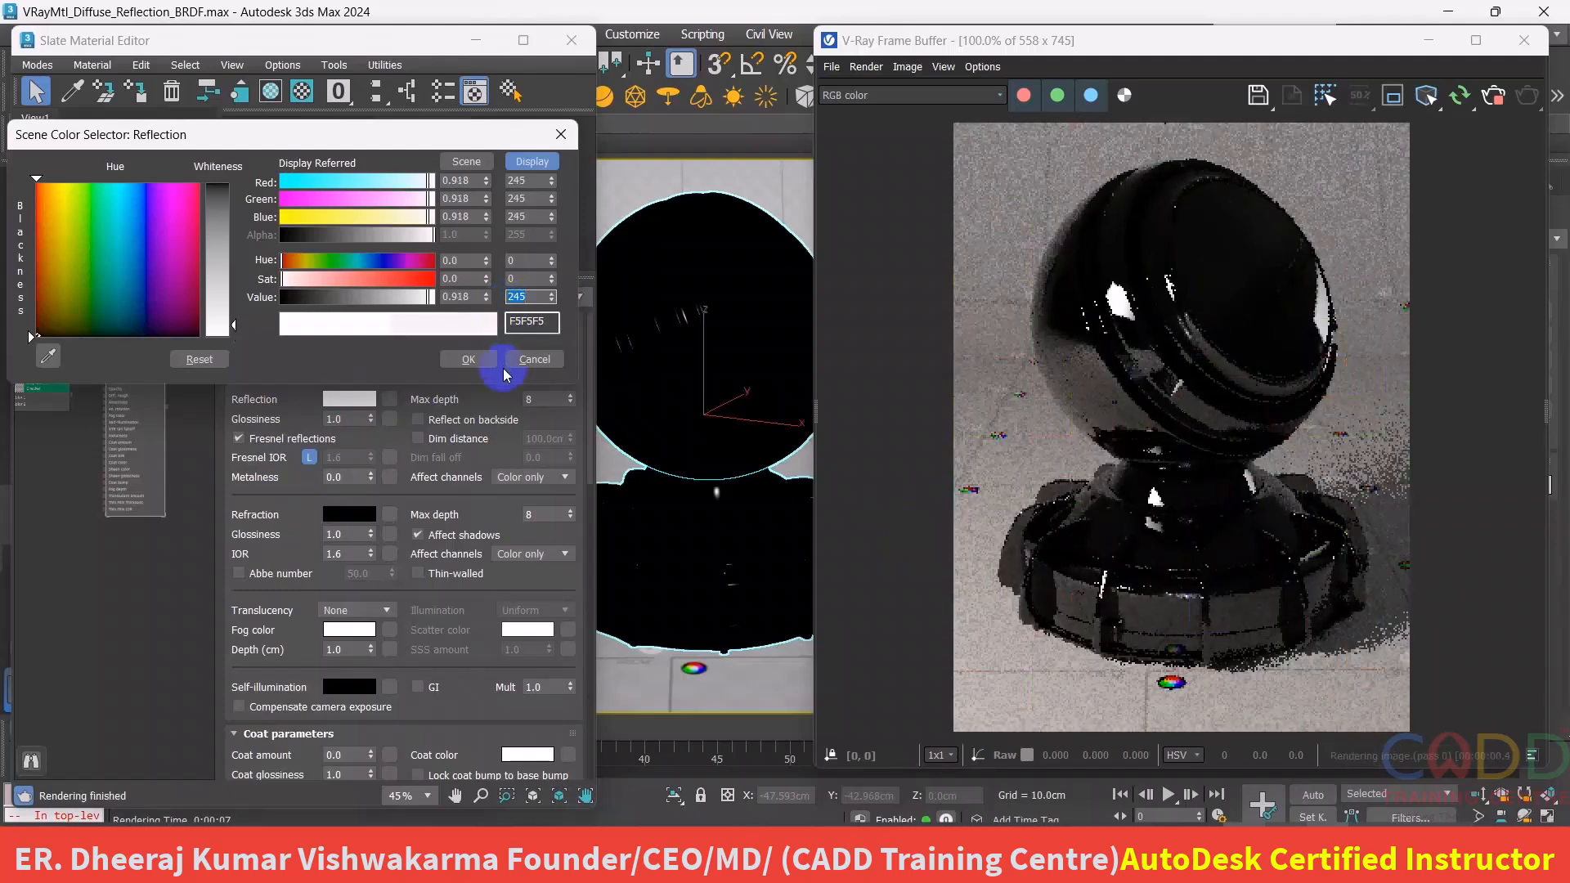
click(468, 359)
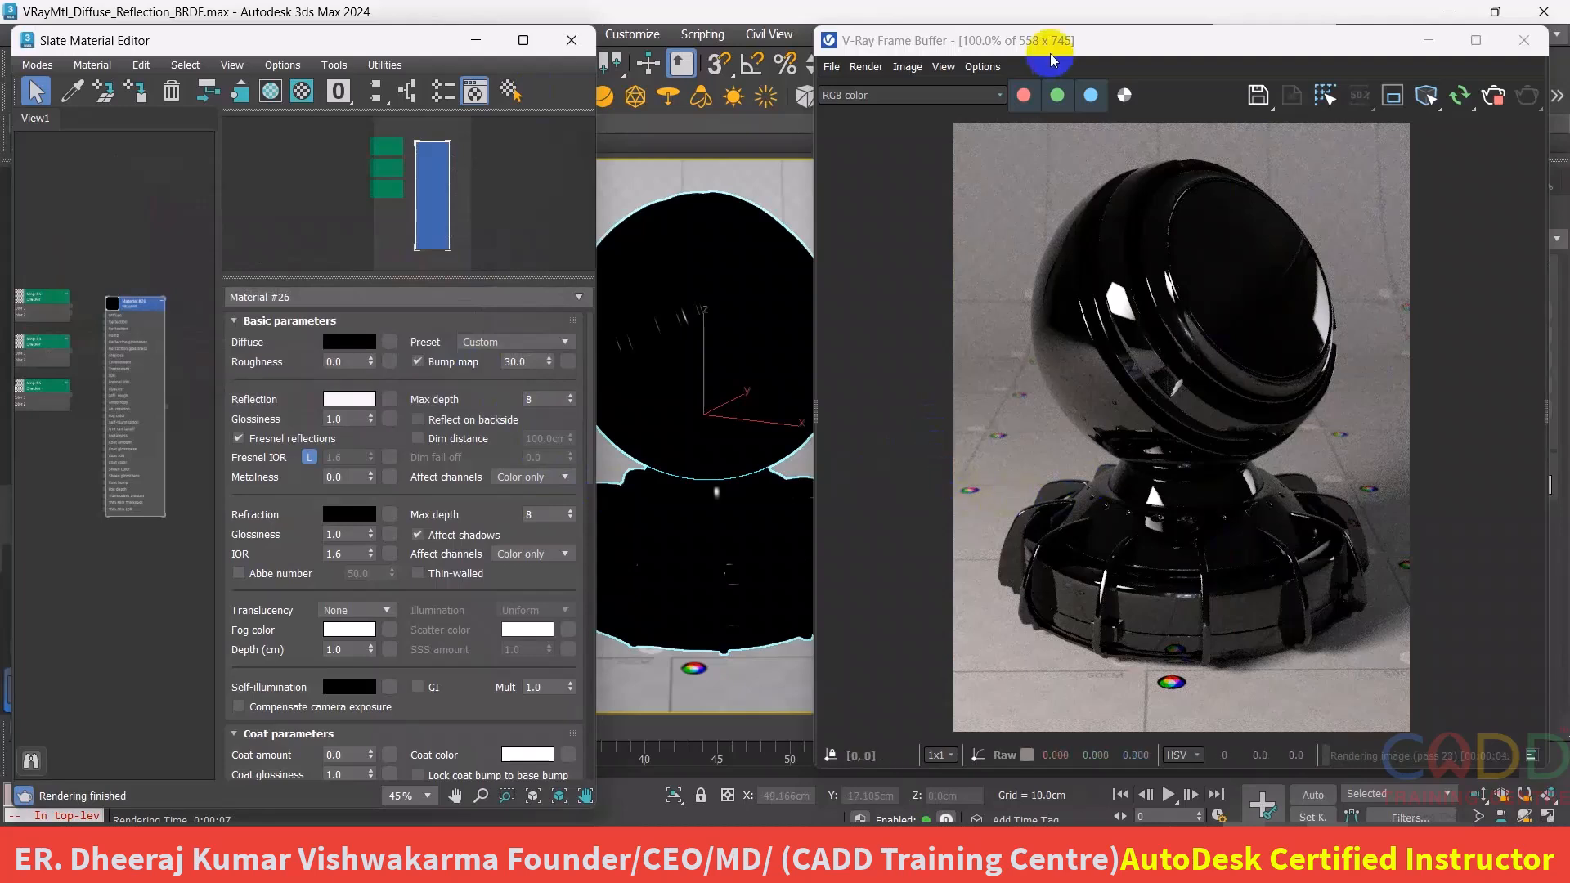
- Reposition the V-Ray Frame Buffer window and examine the reflections on the black shader ball
drag(1098, 47, 1074, 43)
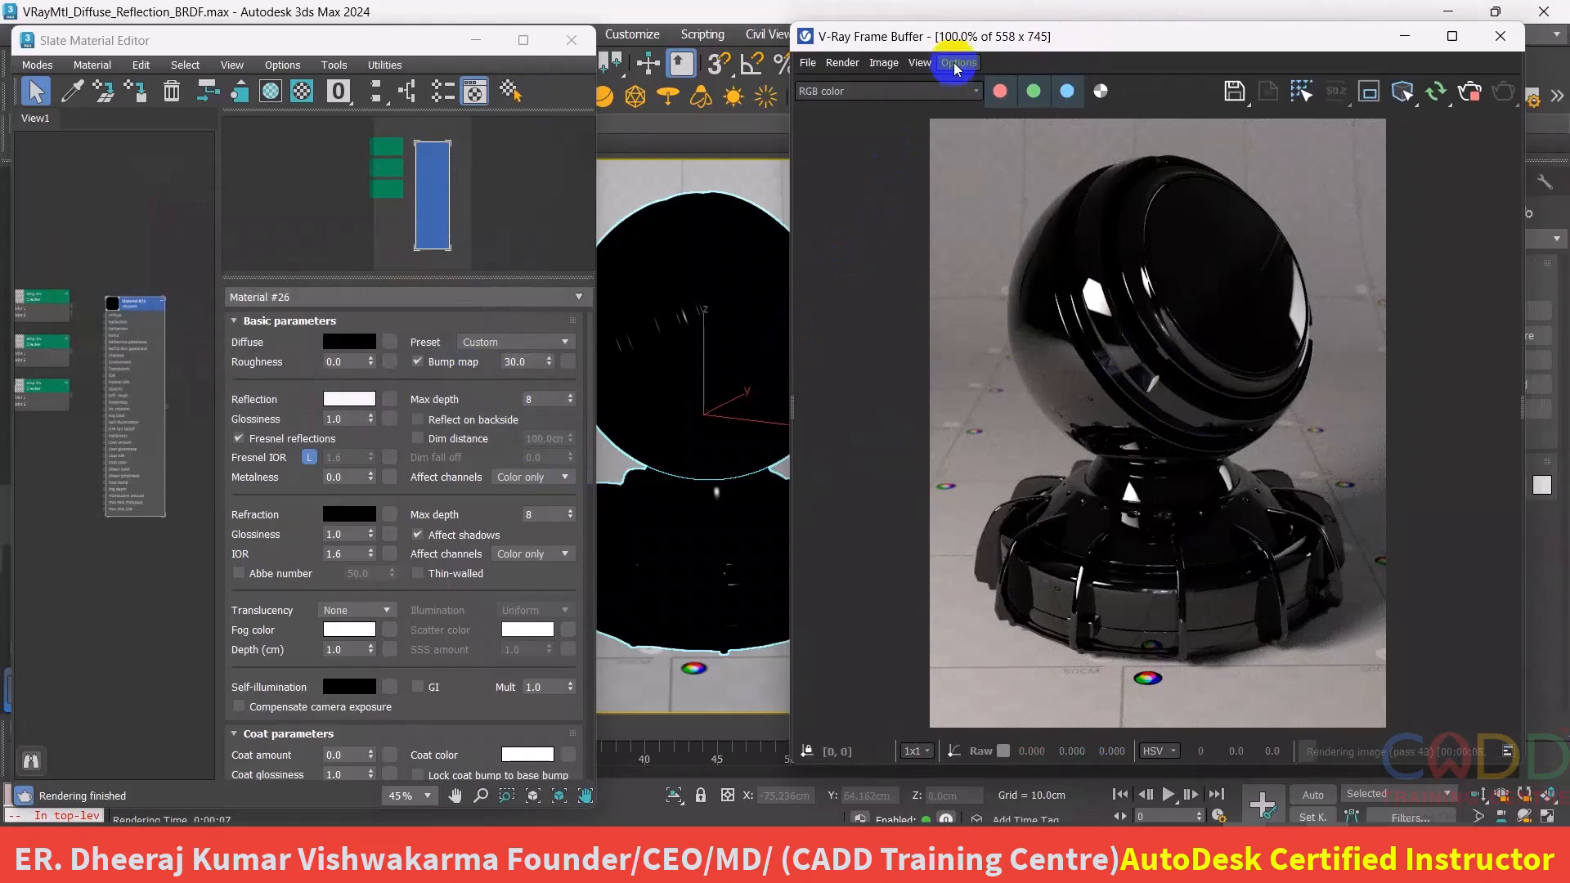
drag(978, 41, 1021, 41)
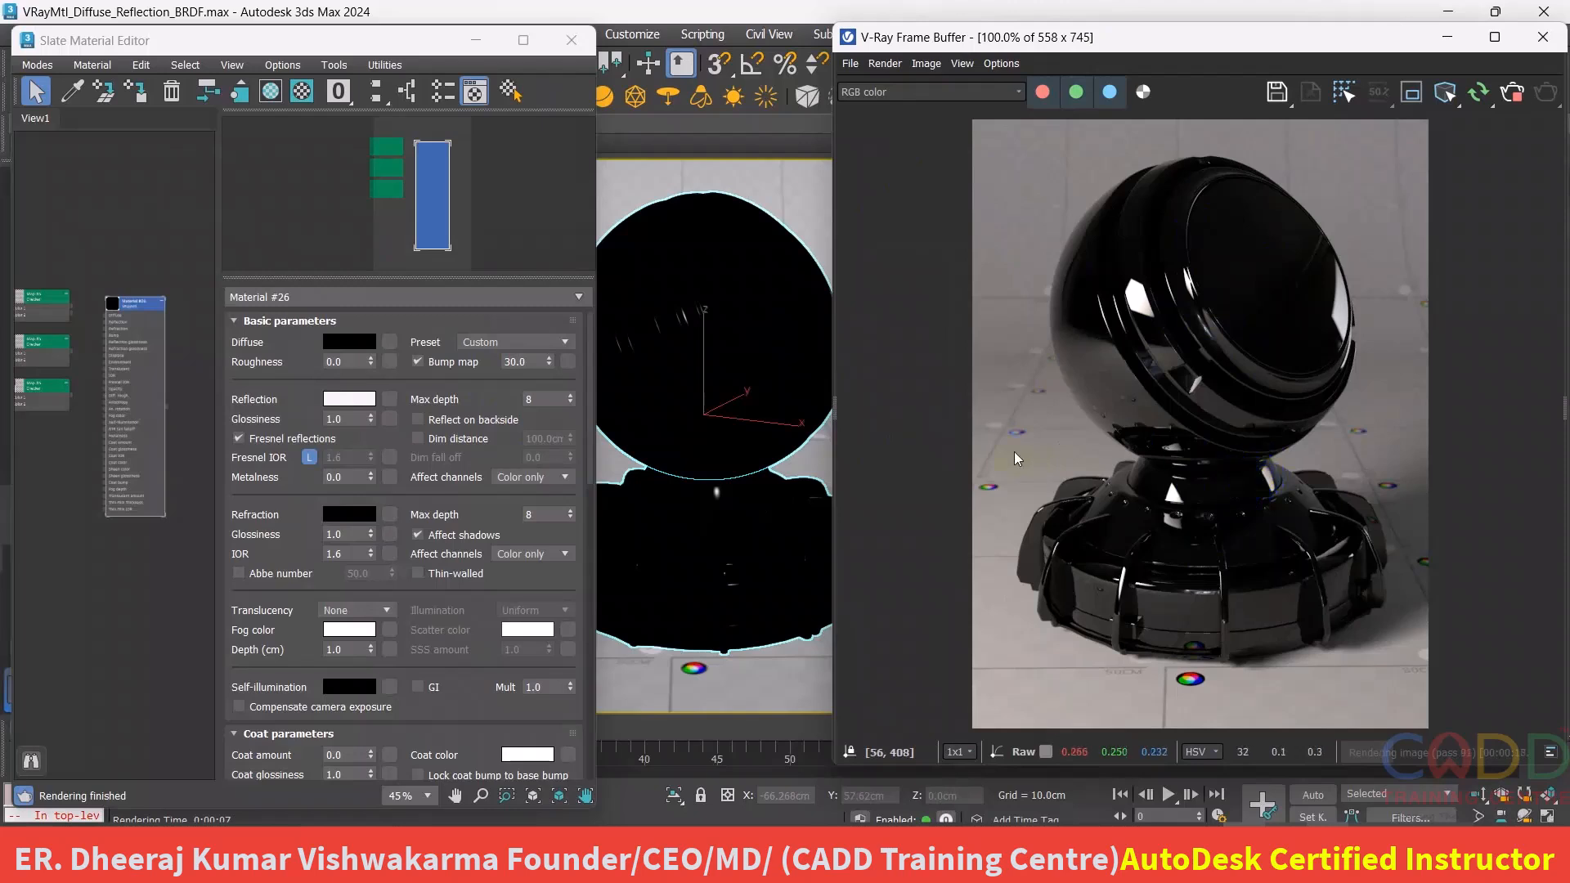
click(592, 465)
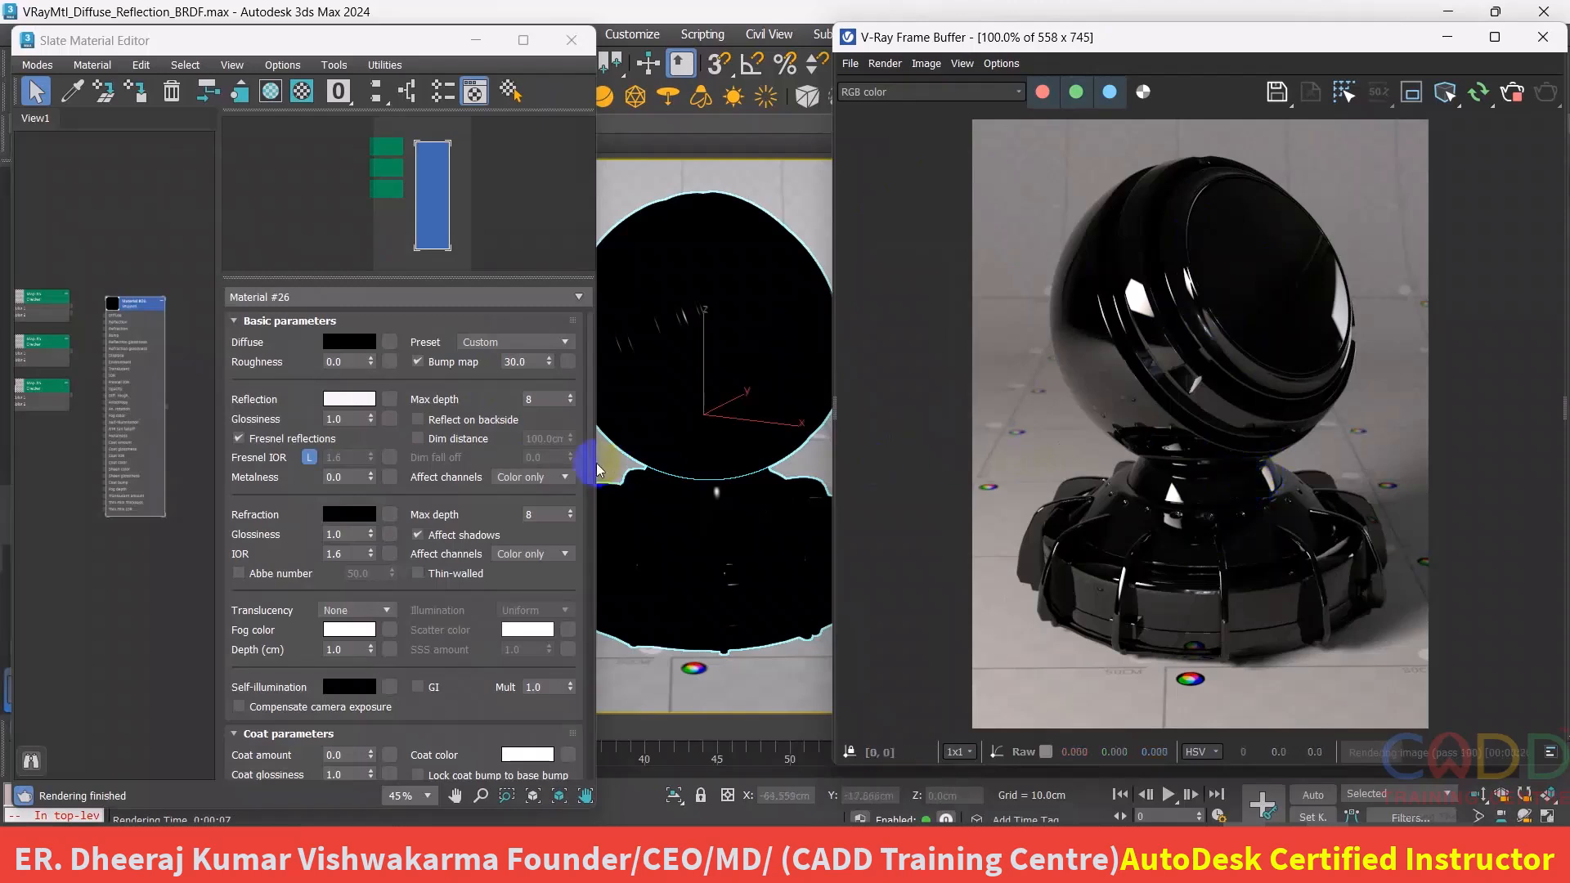
click(1132, 296)
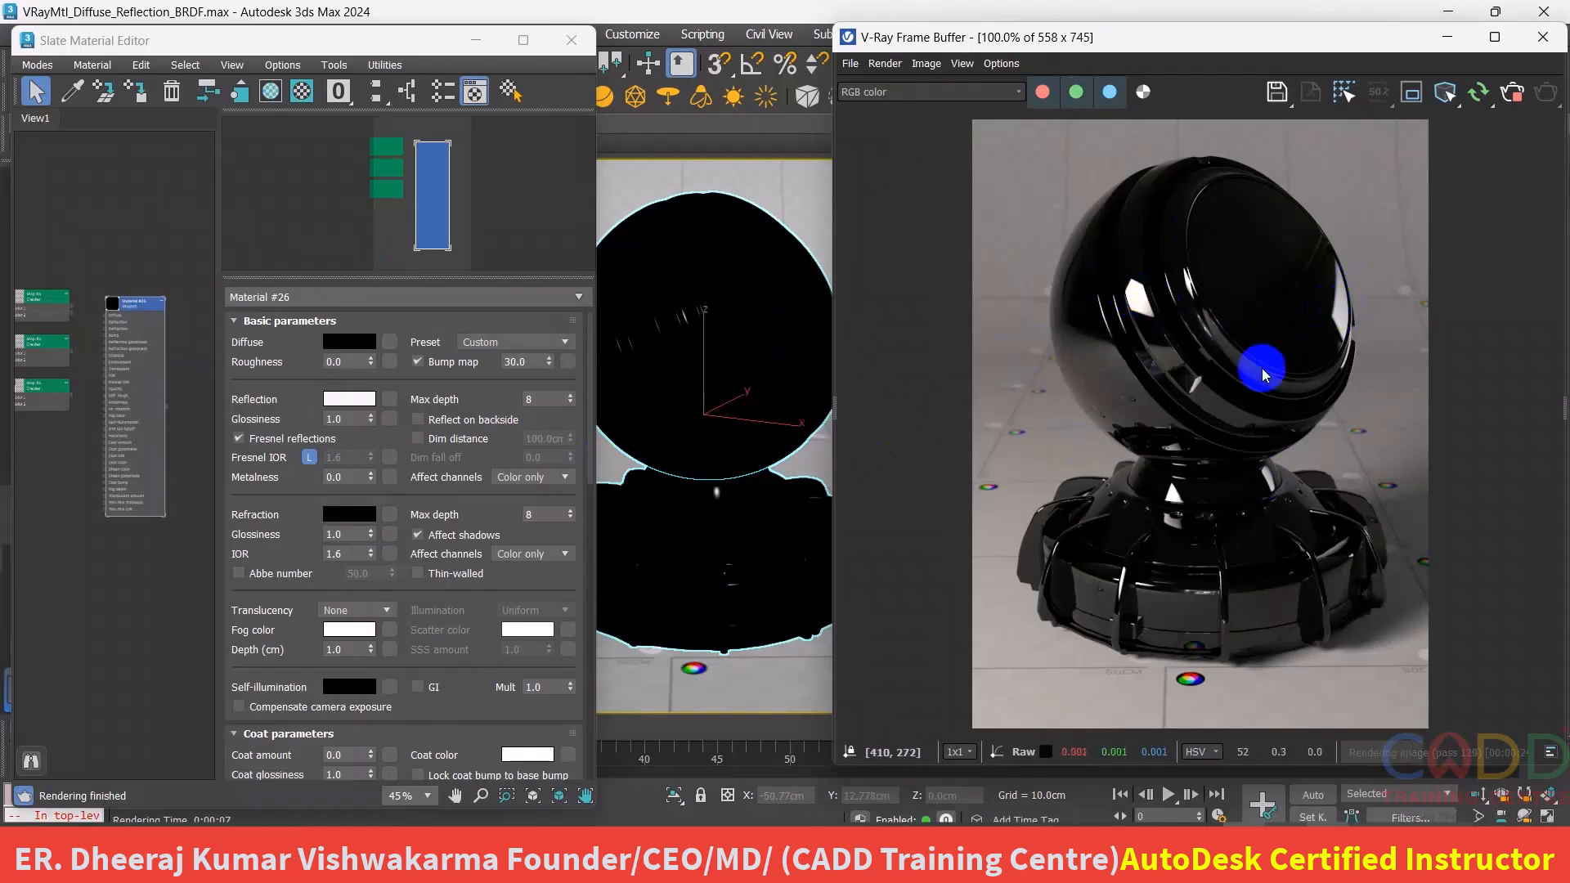
- Add a Bitmap map to the VRayMtl's reflection slot and open its image selection
click(344, 400)
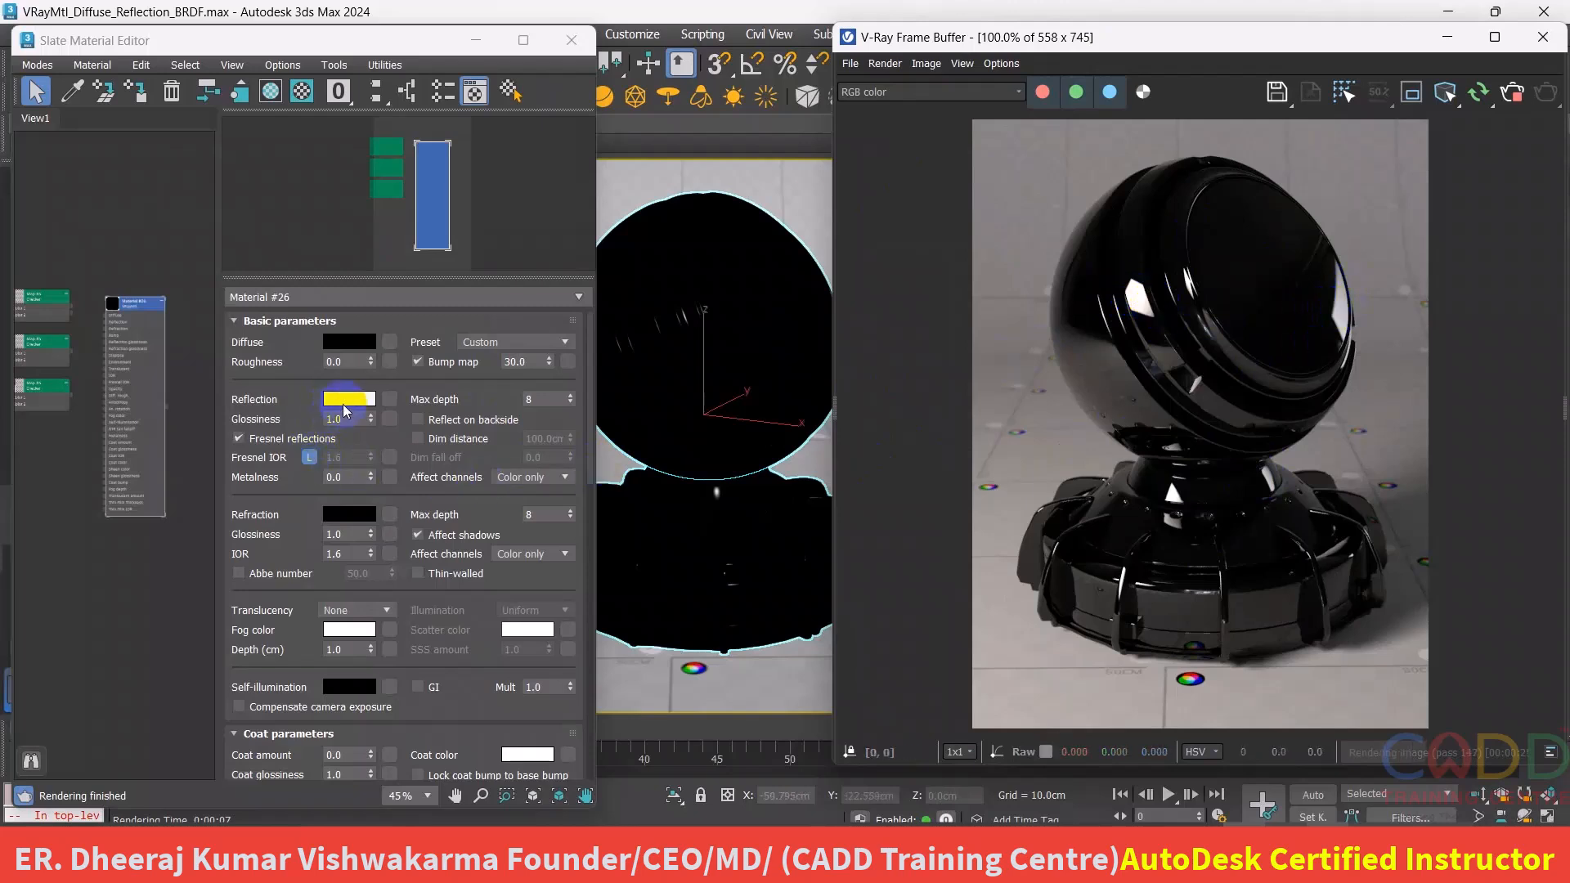
click(391, 399)
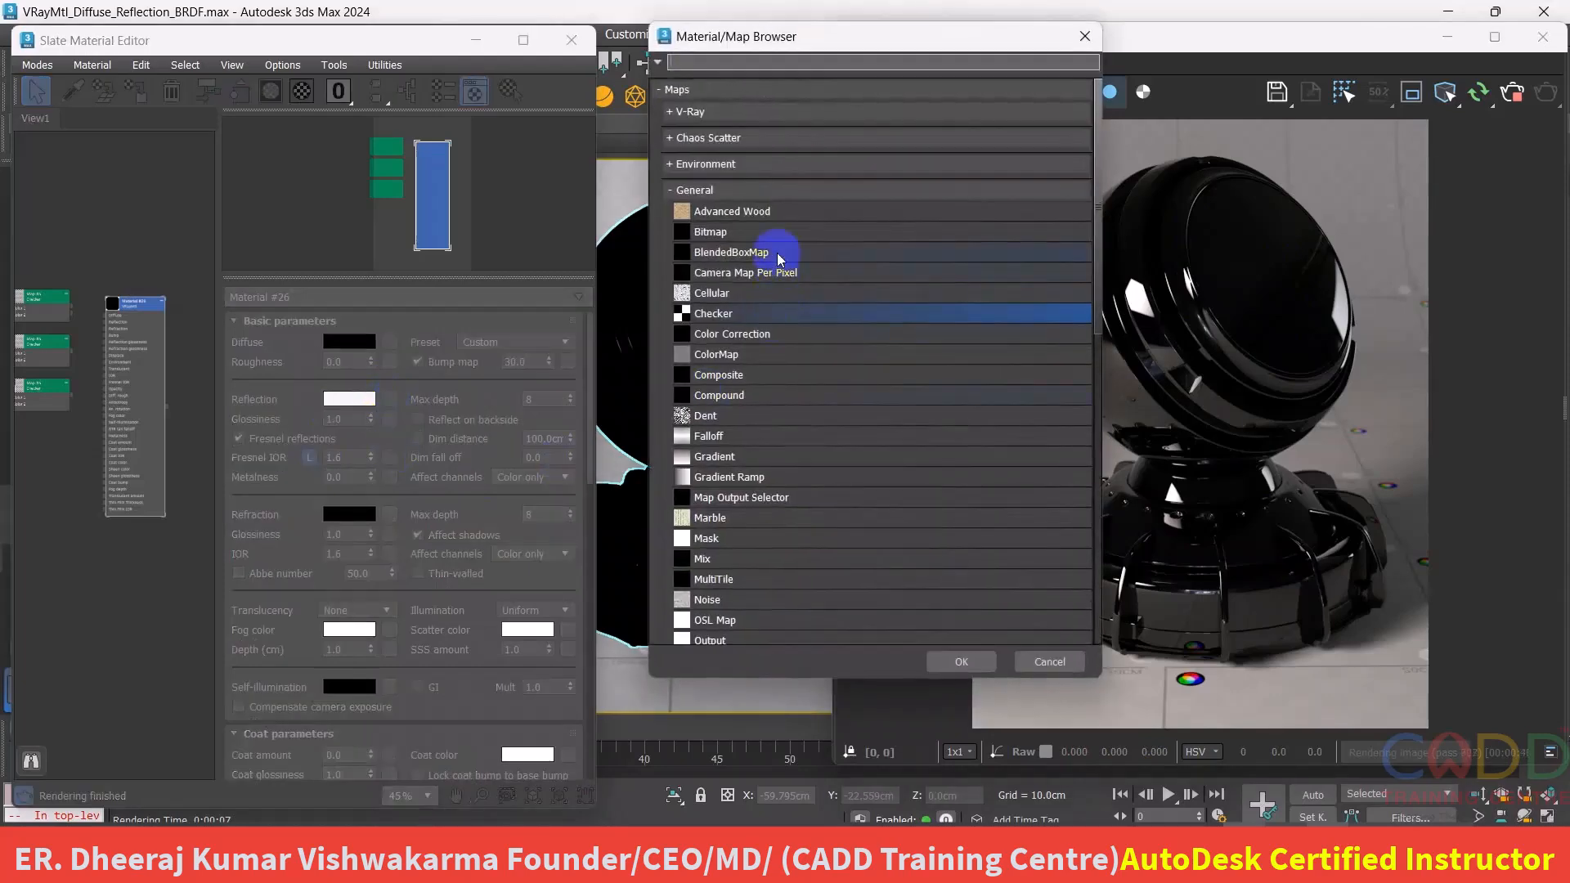
click(725, 233)
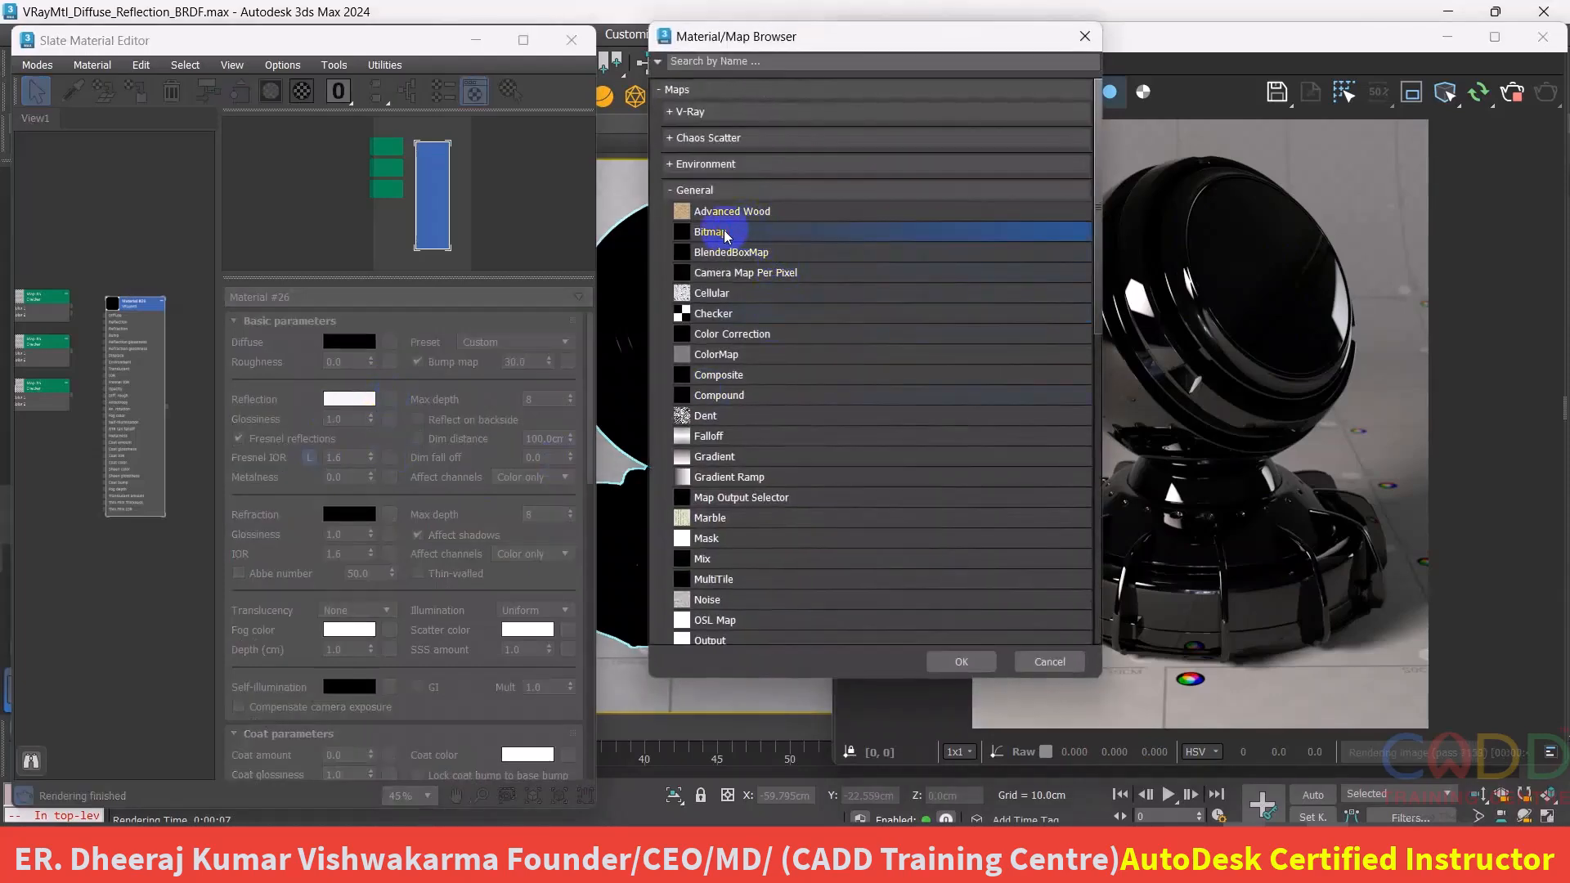
double_click(726, 233)
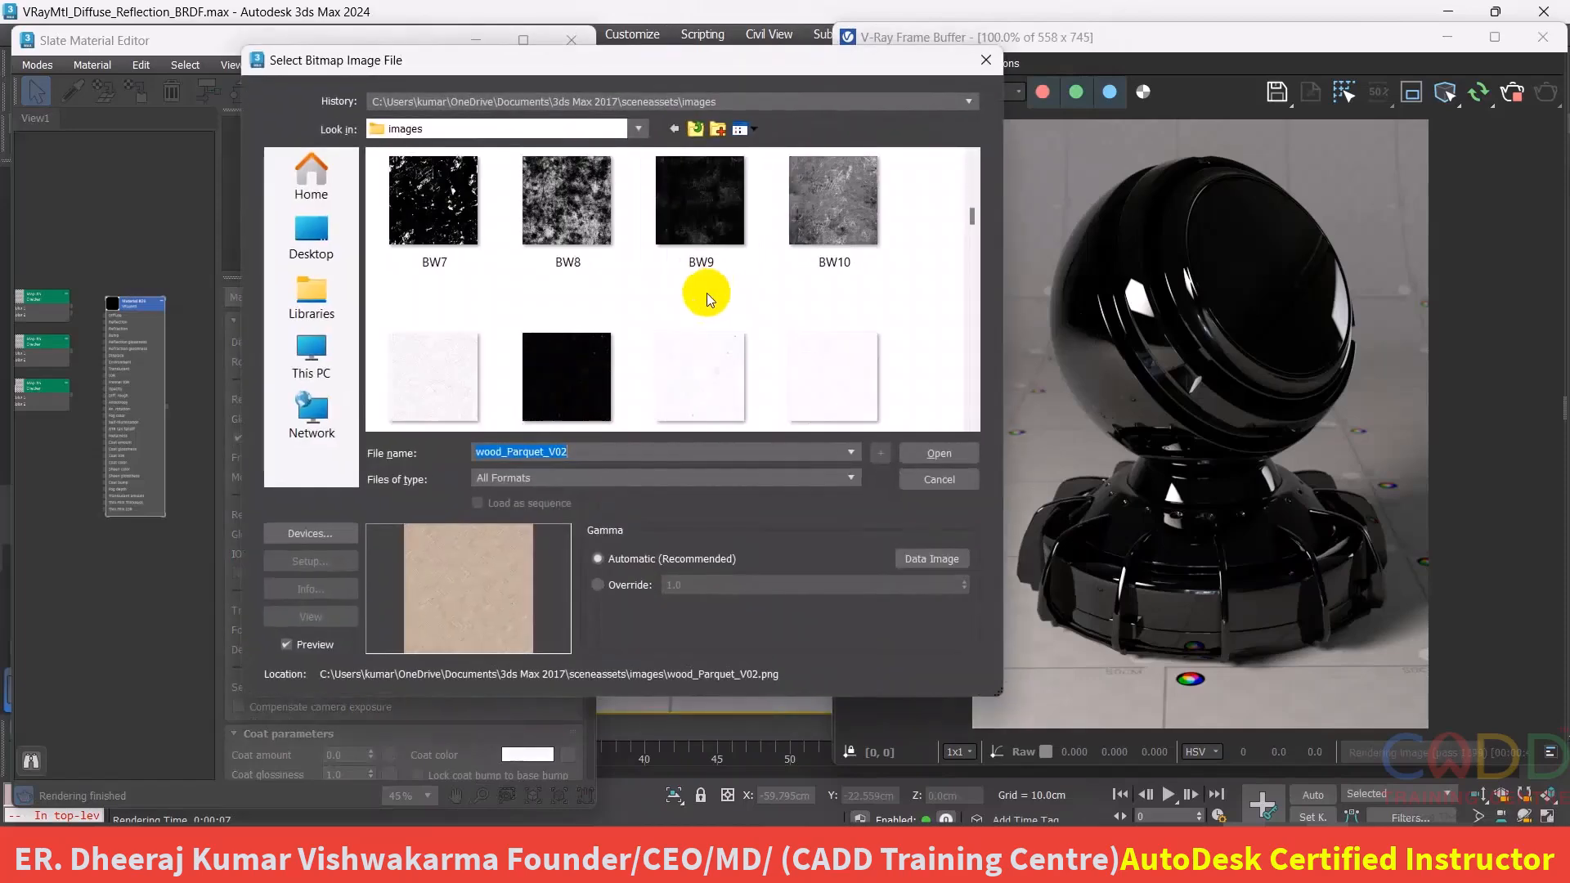
- Load BW21 from the images folder as the reflection map, and shift the V-Ray Frame Buffer window slightly
scroll(705, 298, down, 5)
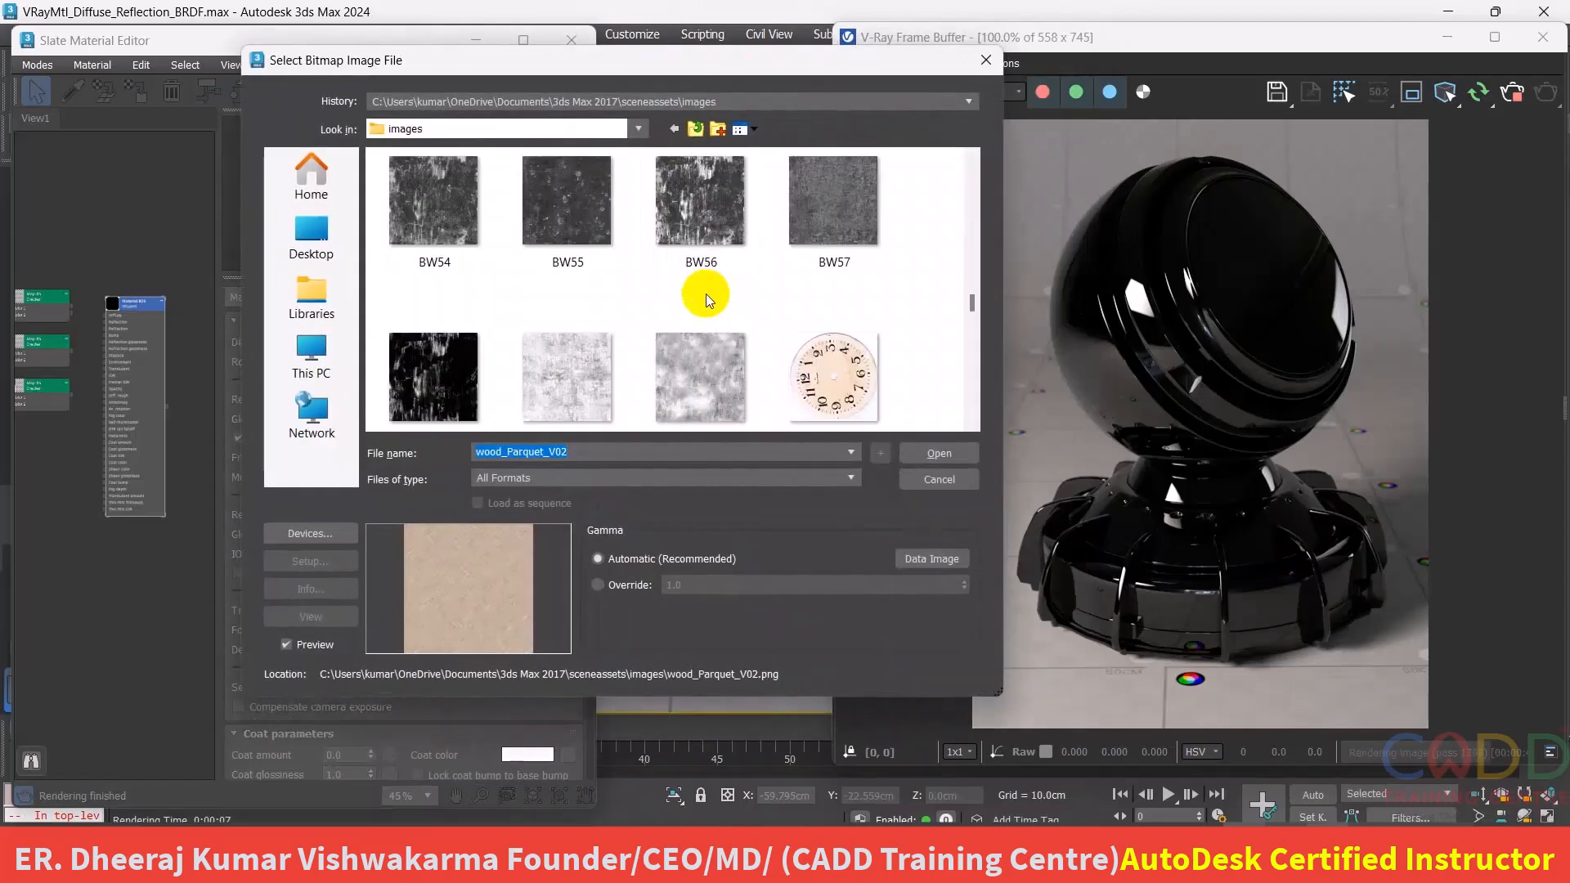
scroll(705, 297, down, 10)
scroll(705, 297, up, 6)
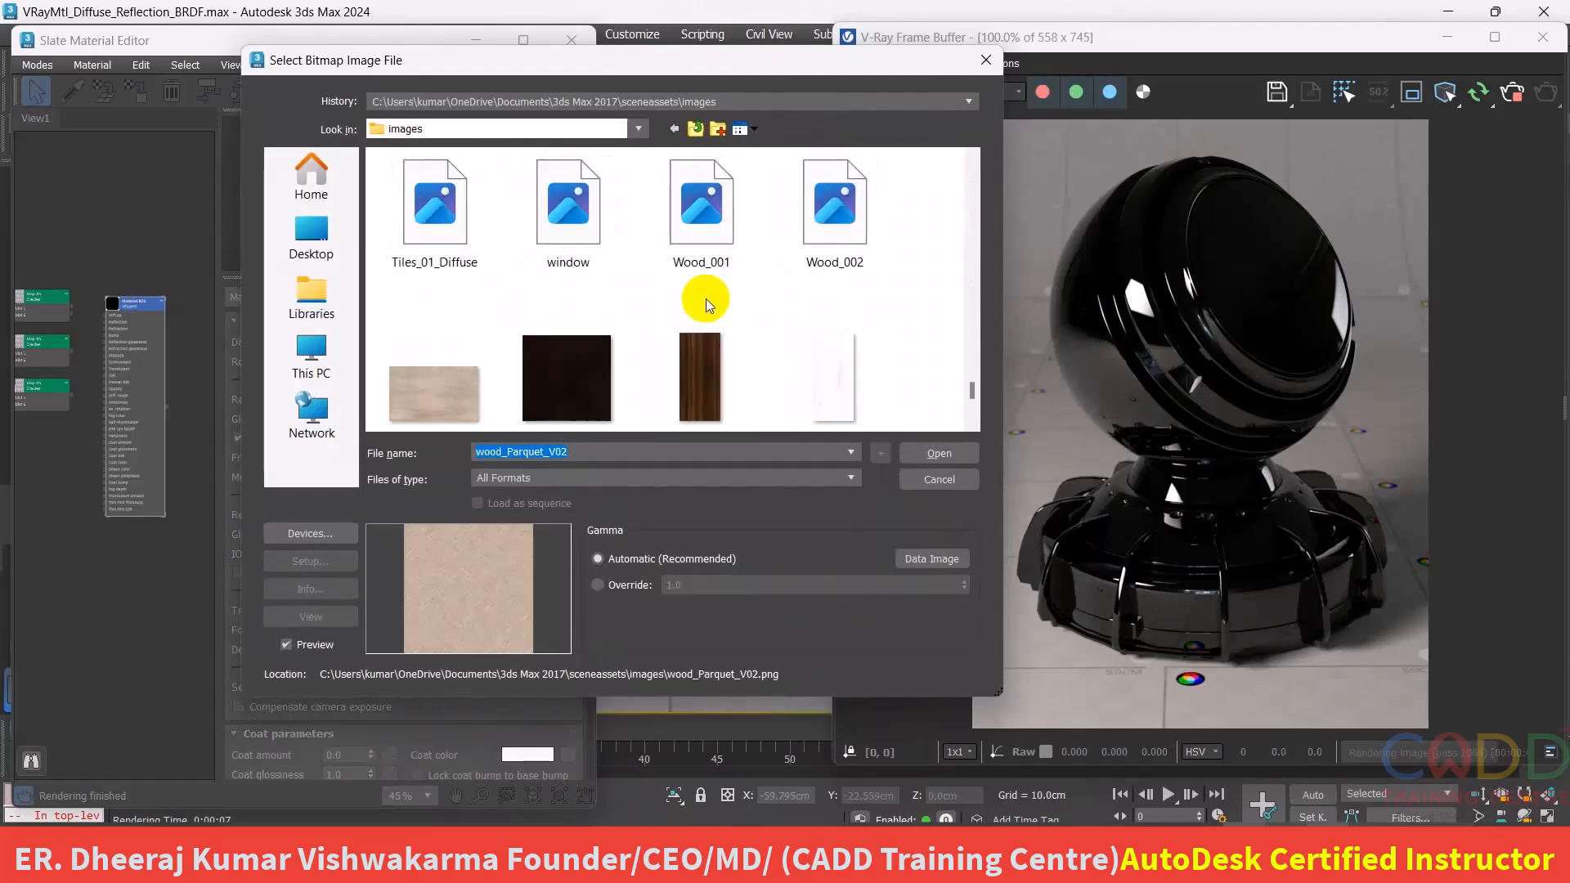
scroll(705, 297, up, 10)
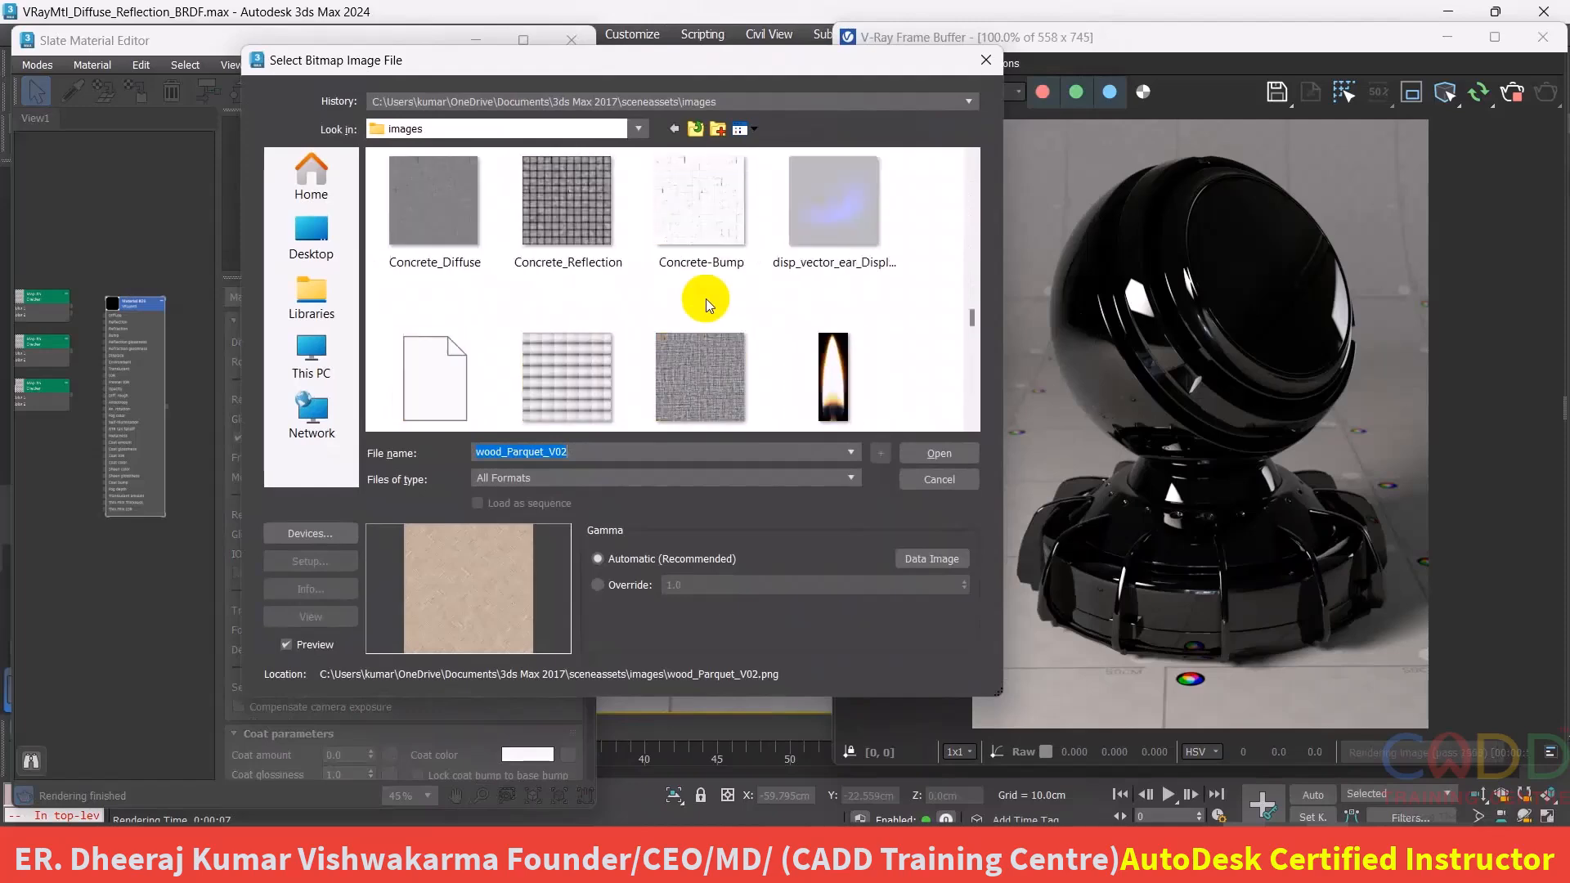
scroll(705, 297, up, 1)
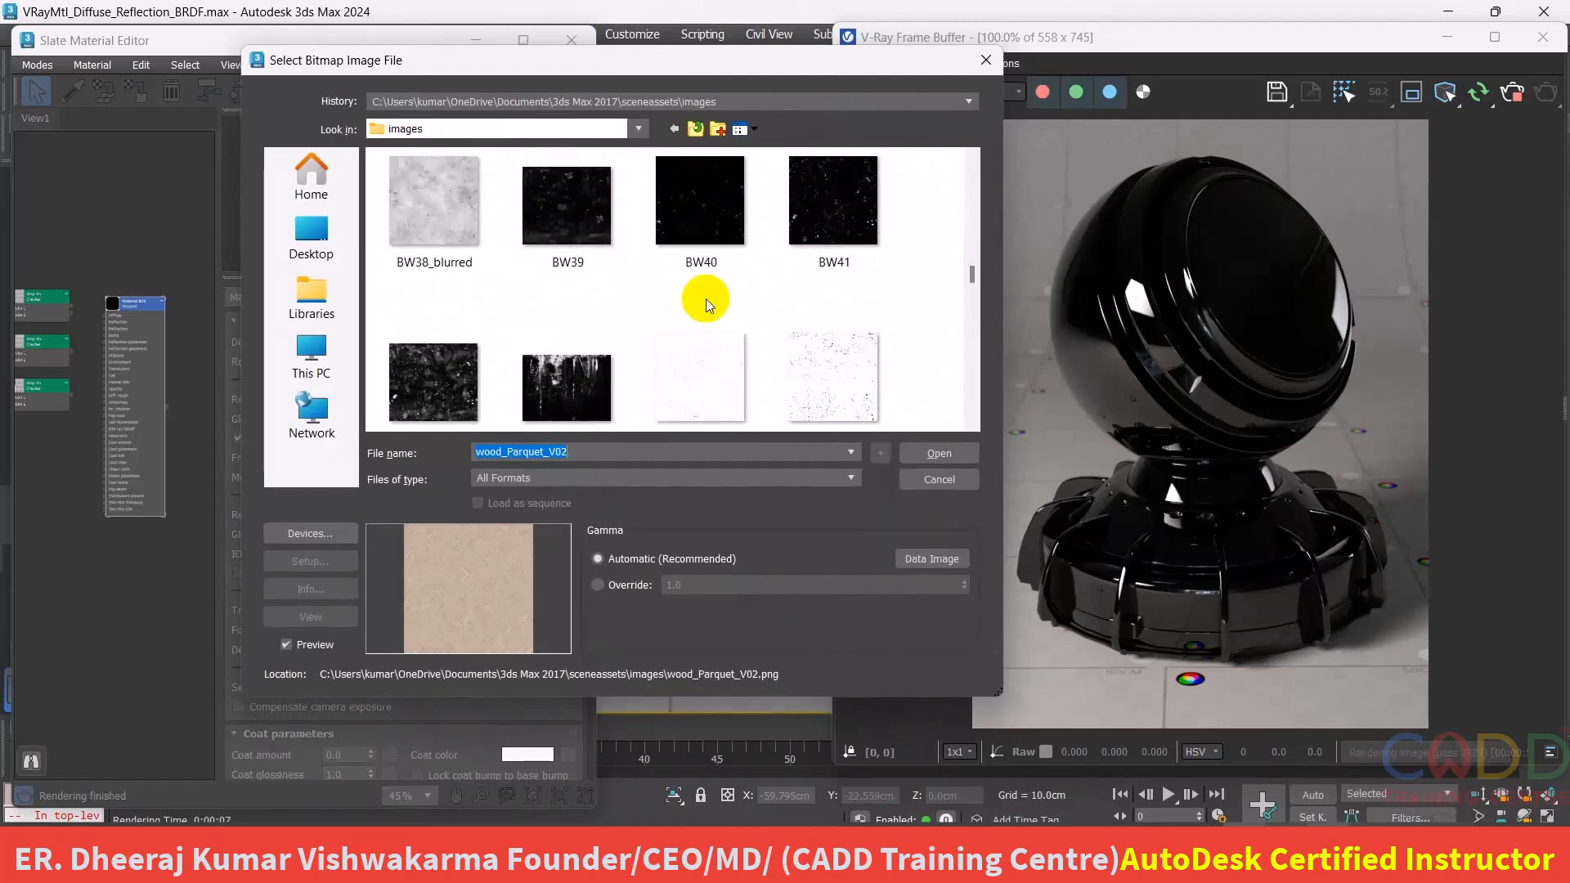
scroll(705, 298, up, 2)
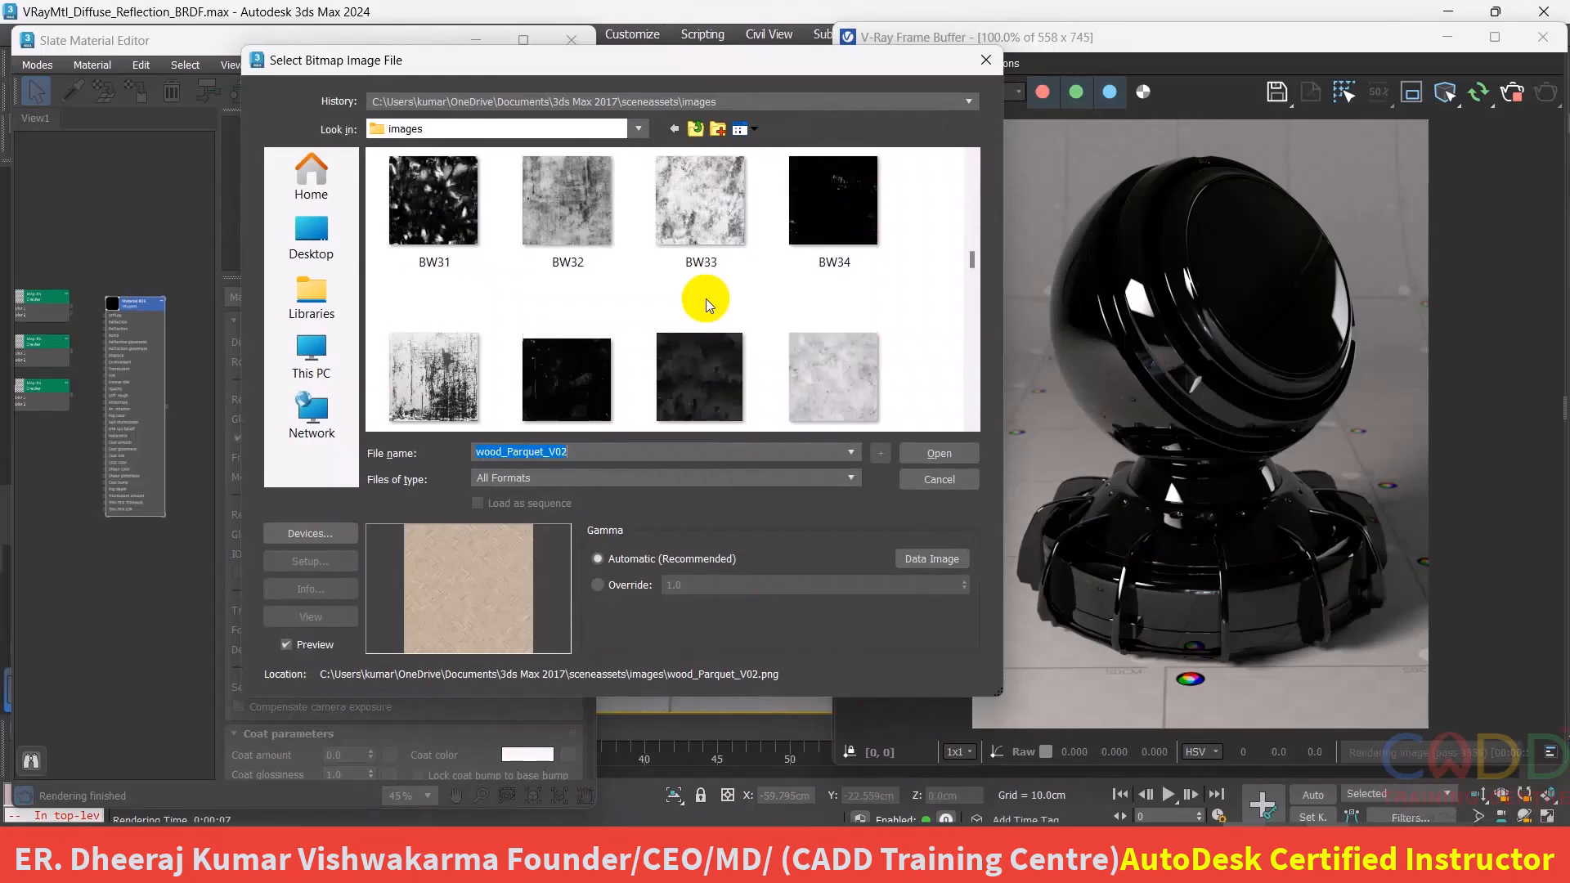
scroll(705, 297, up, 2)
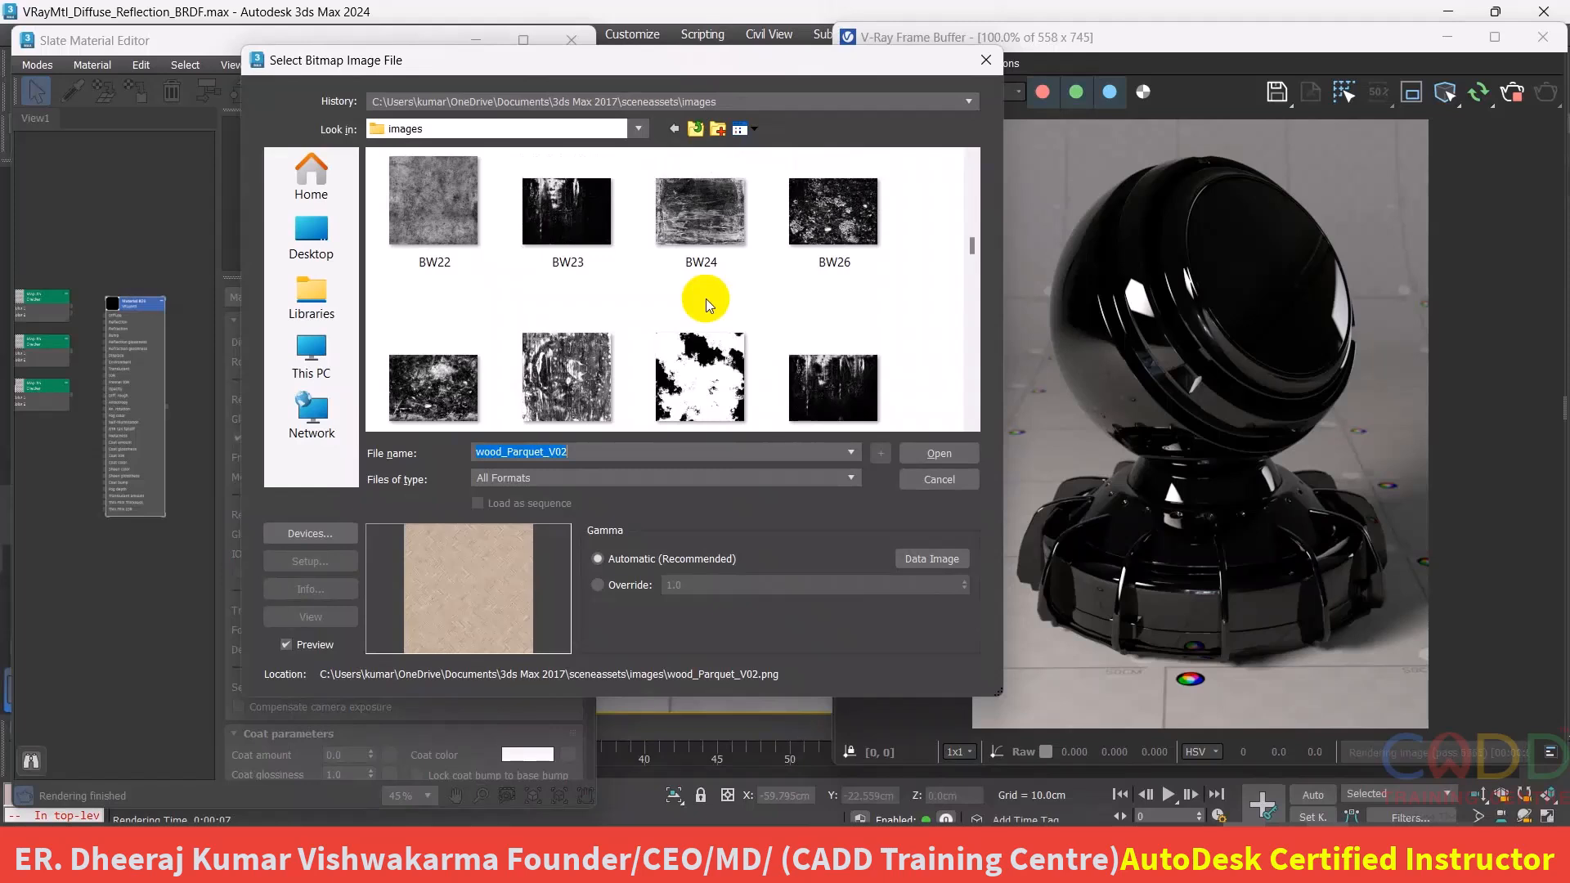
scroll(705, 297, up, 1)
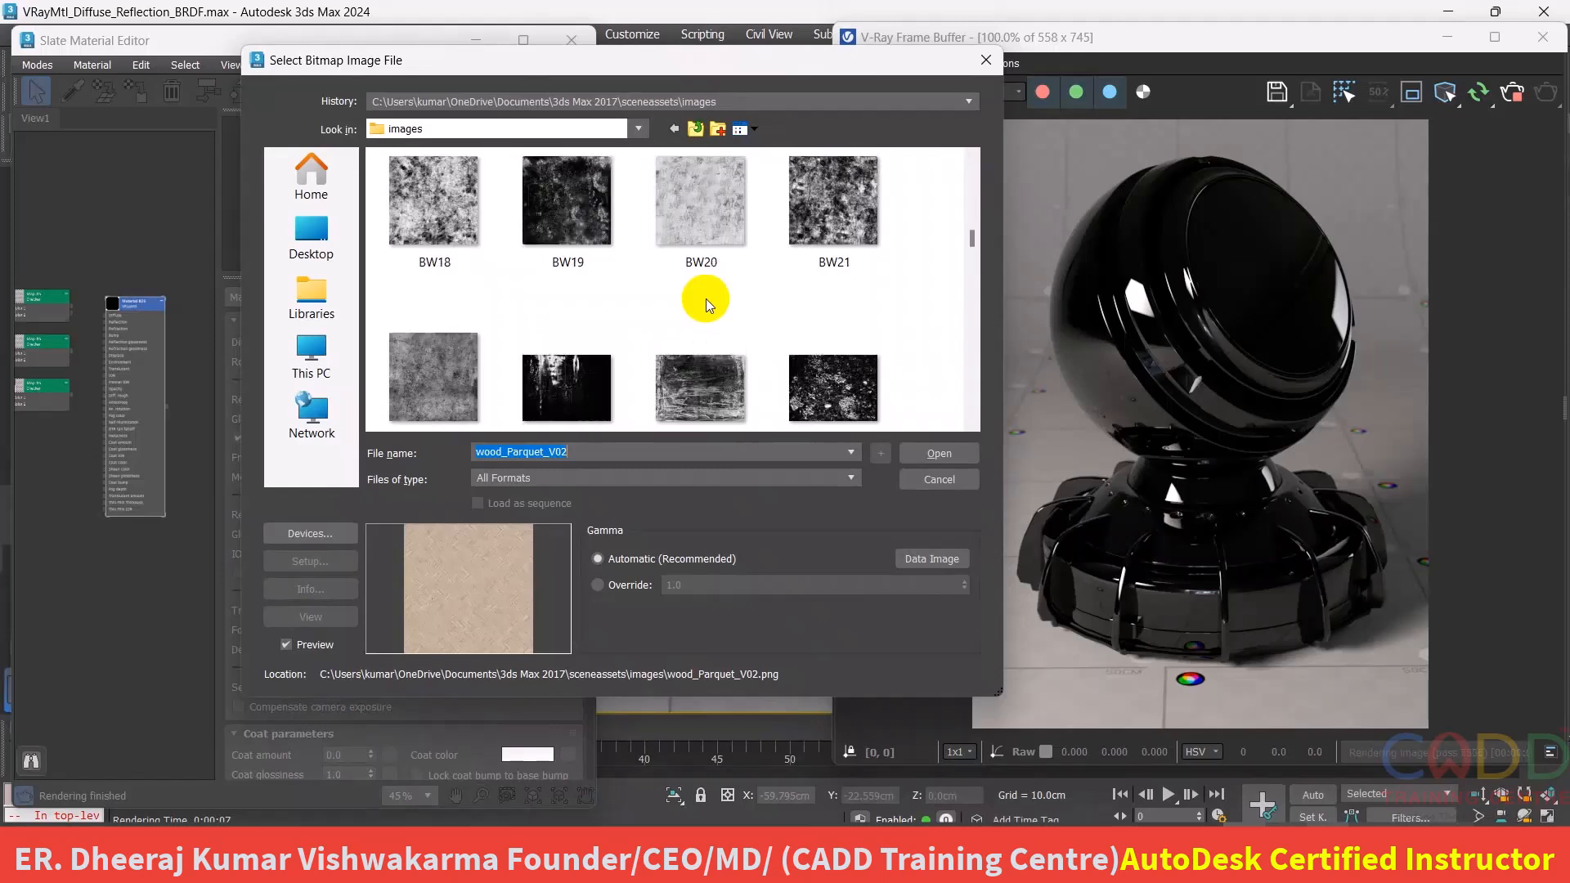
click(879, 248)
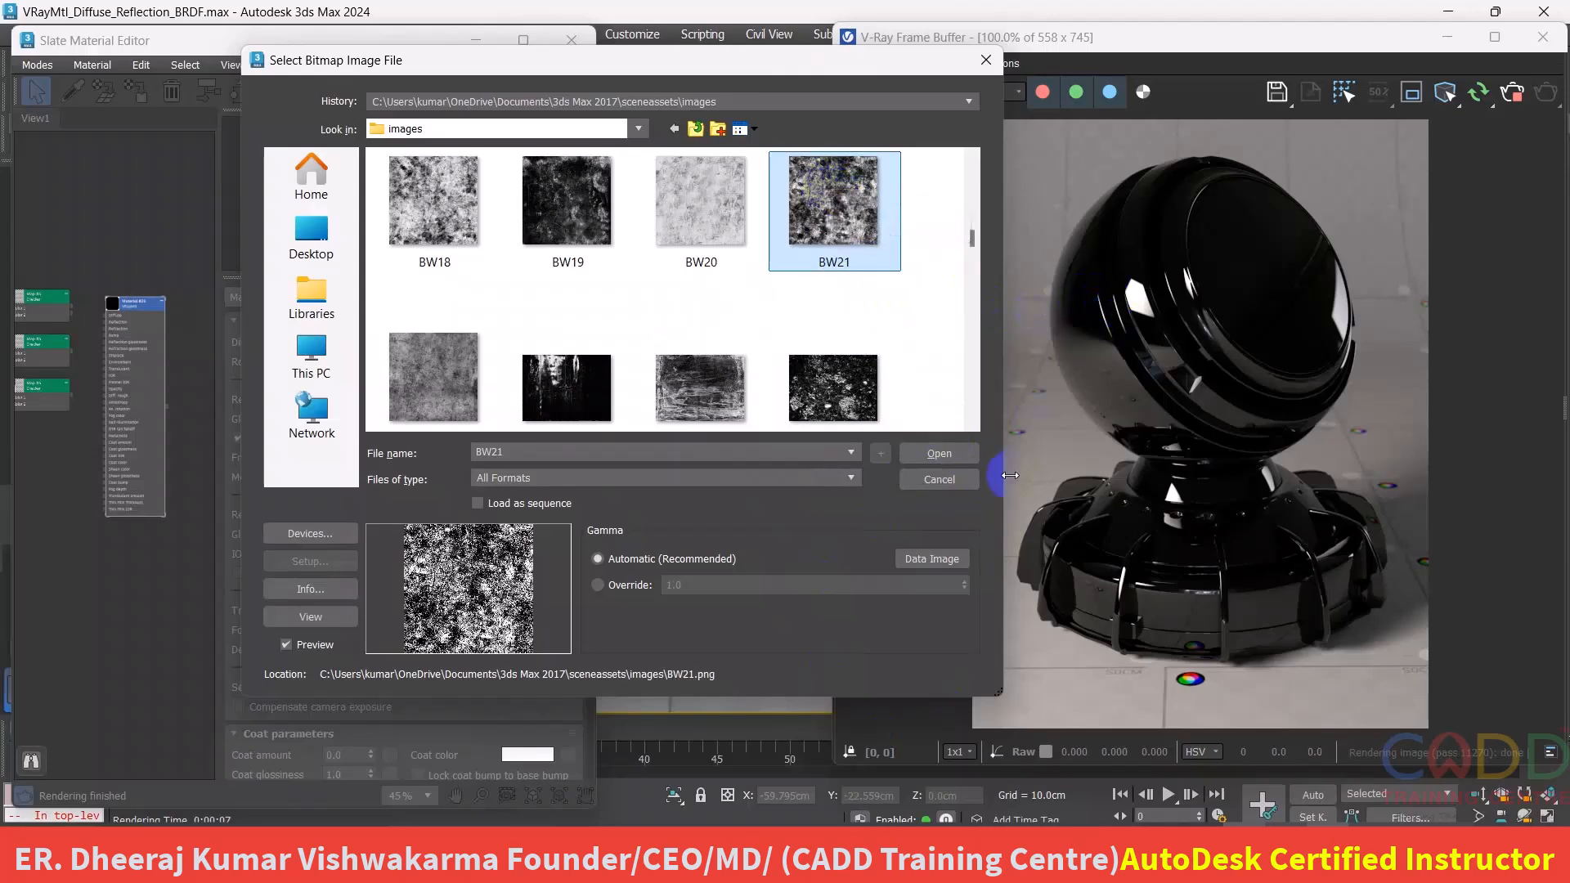
click(939, 455)
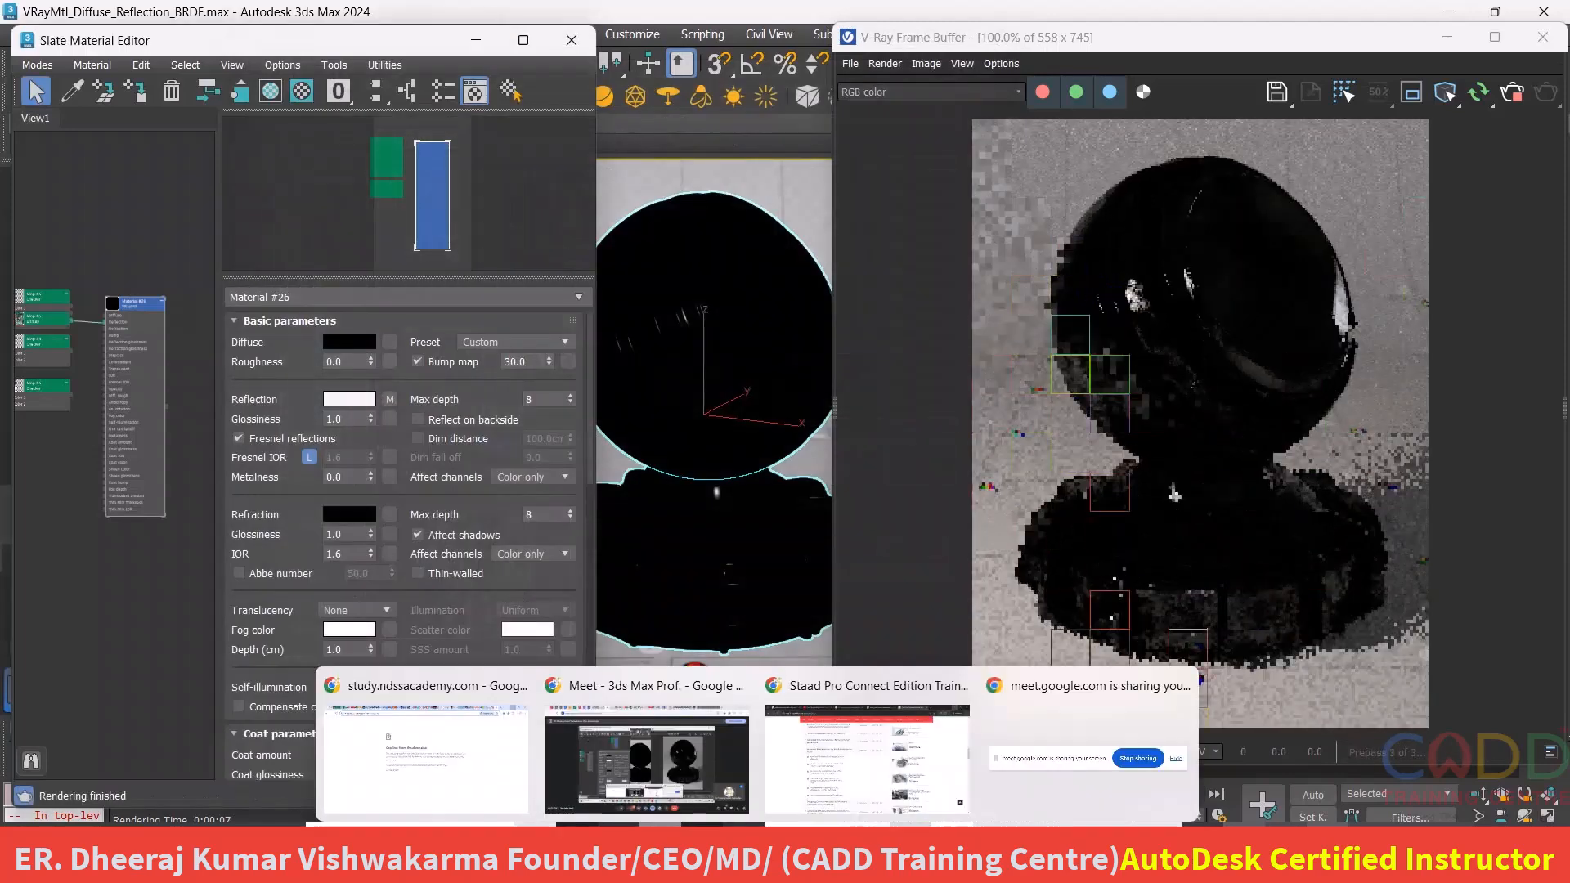
mouse_move(619, 858)
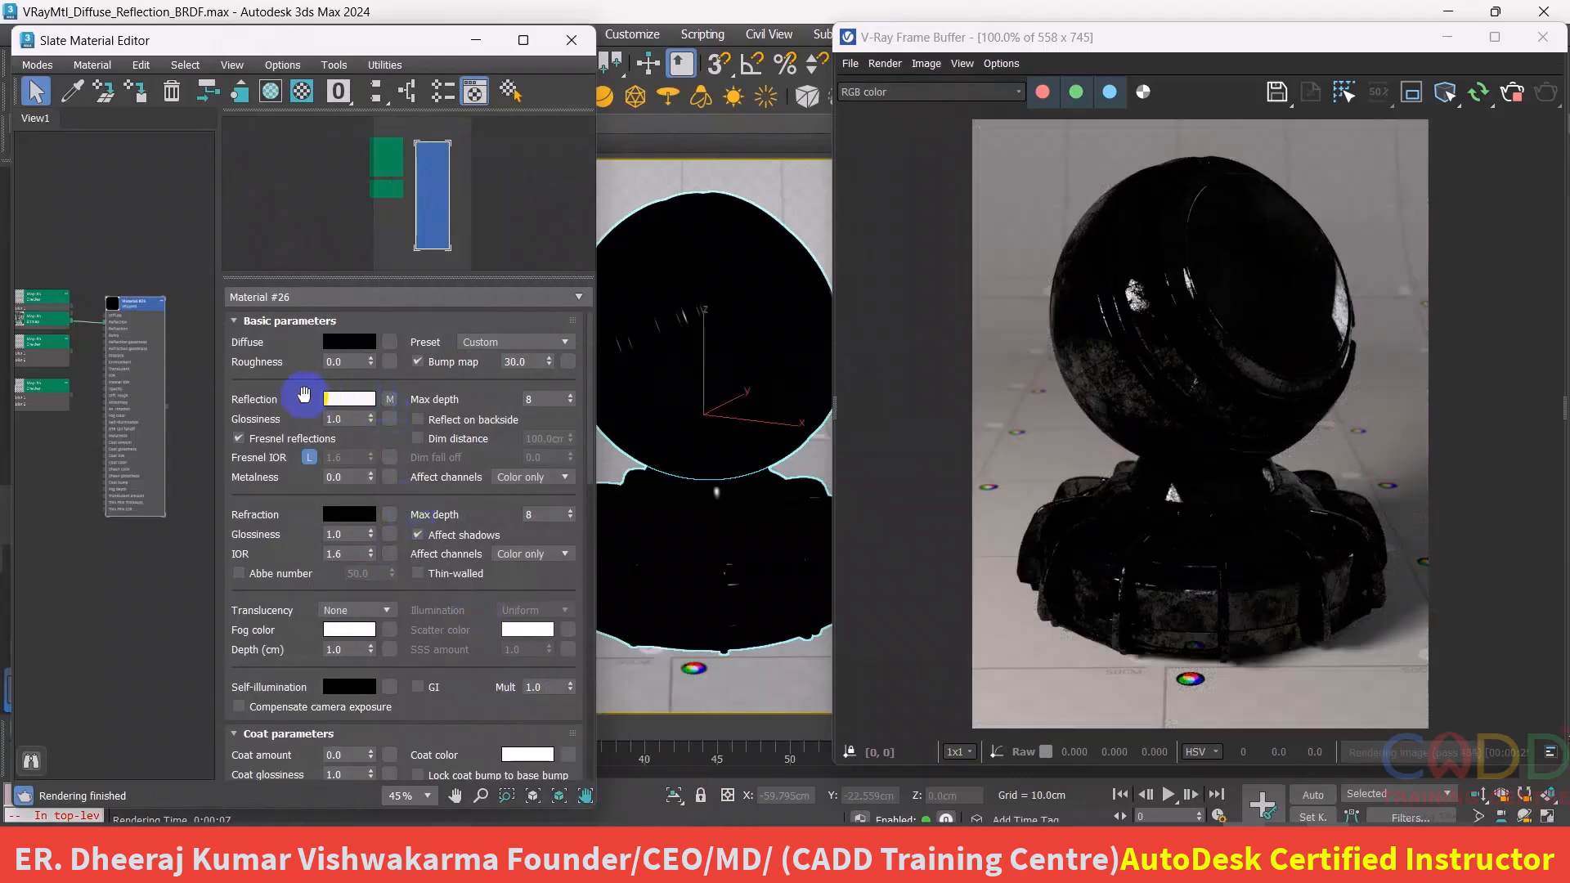
drag(1234, 342, 1144, 512)
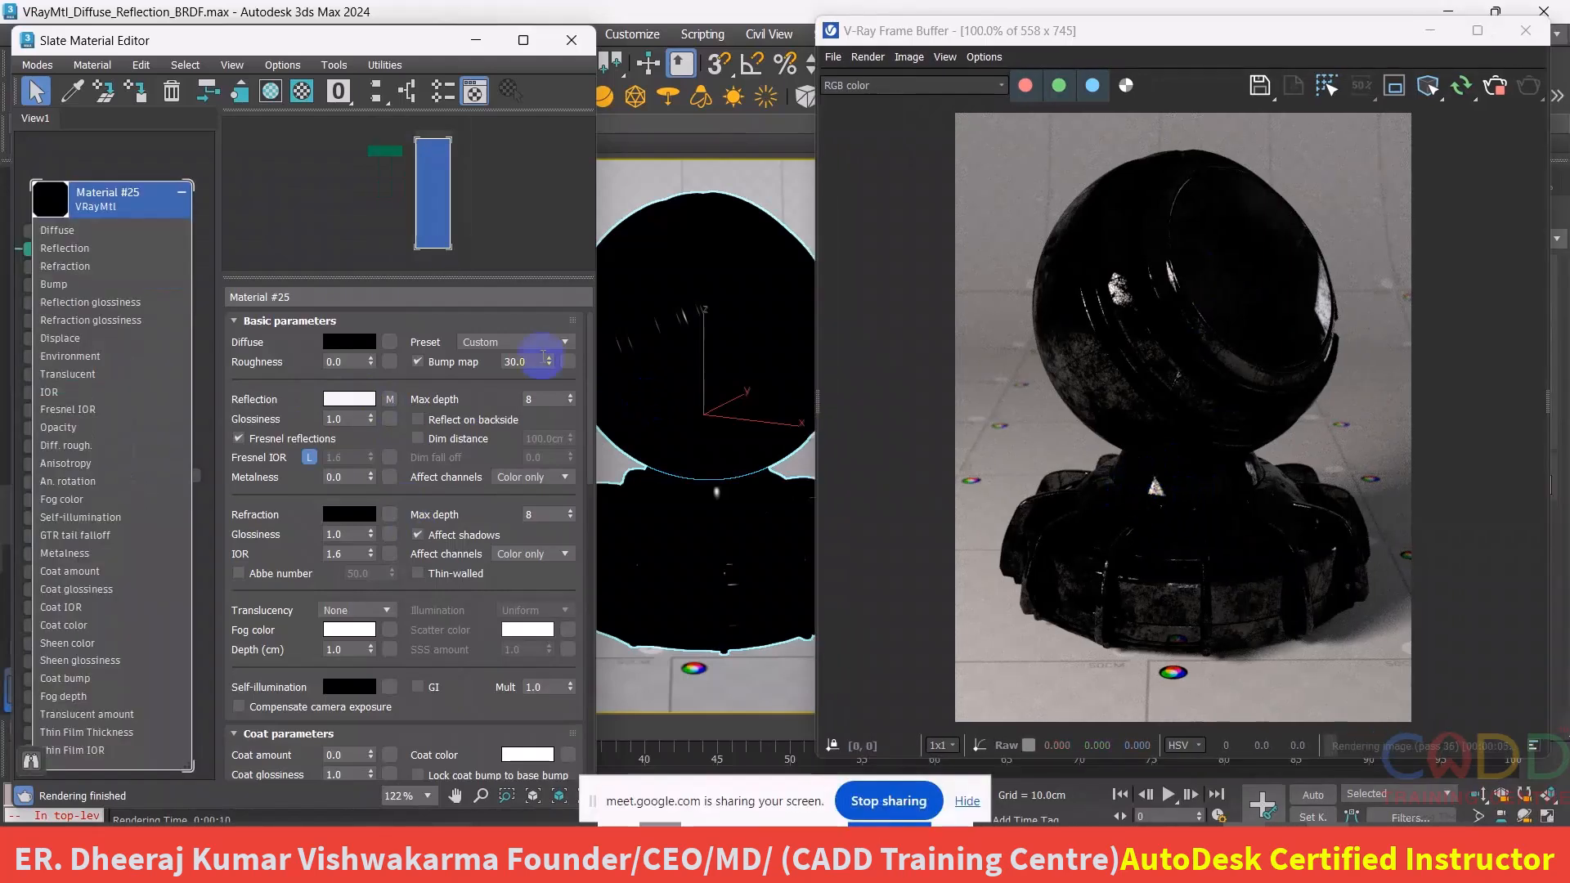
- Try a magenta diffuse color of E200EB on the VRayMtl and discard it
click(344, 348)
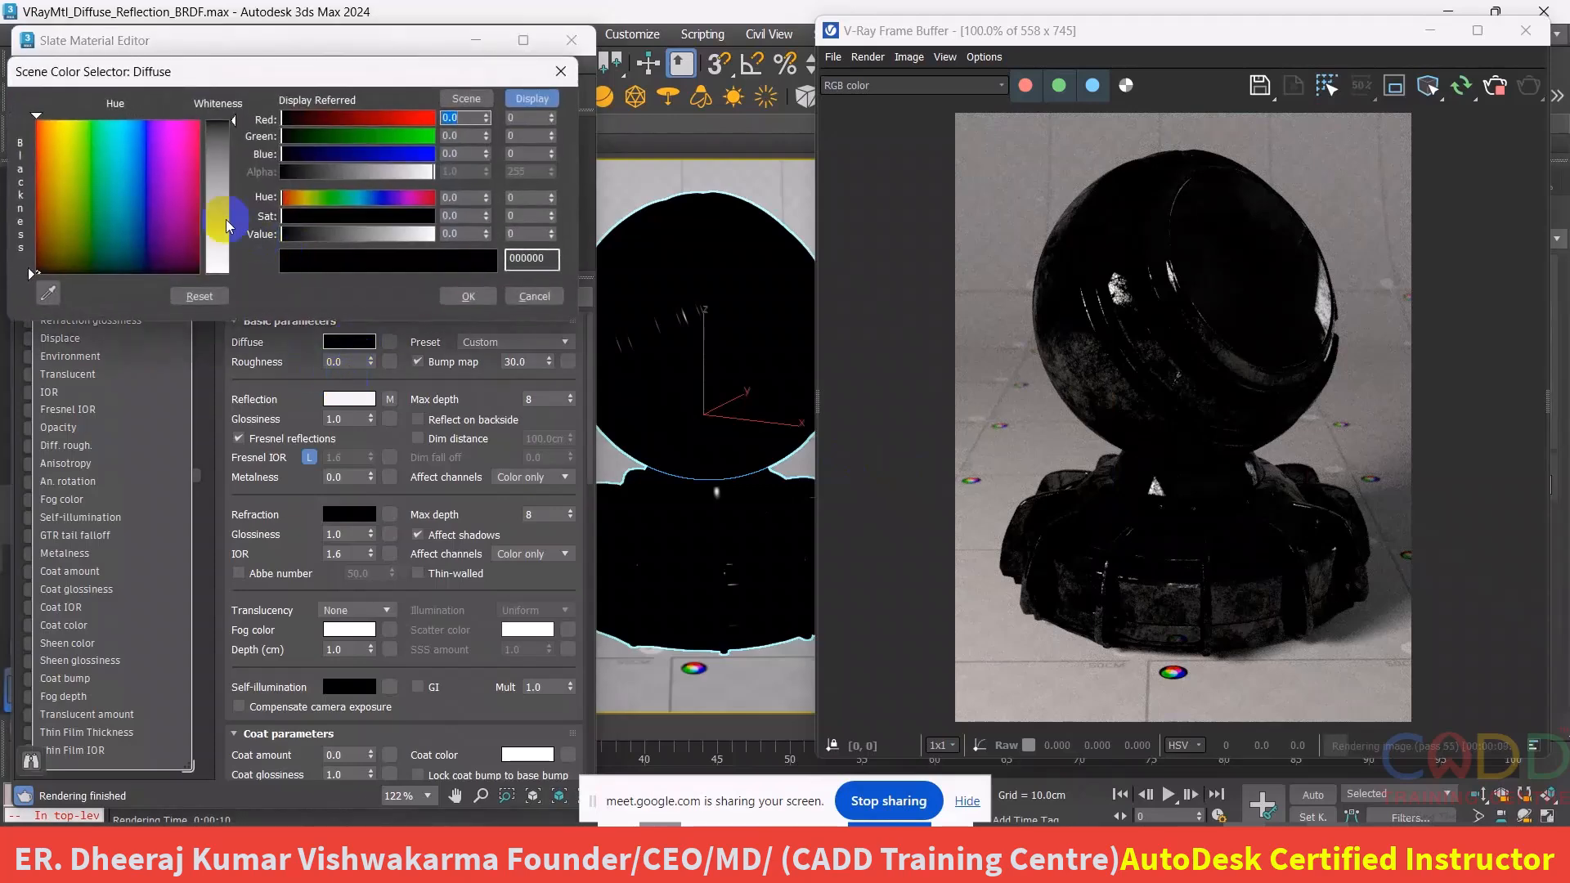
drag(302, 201, 346, 202)
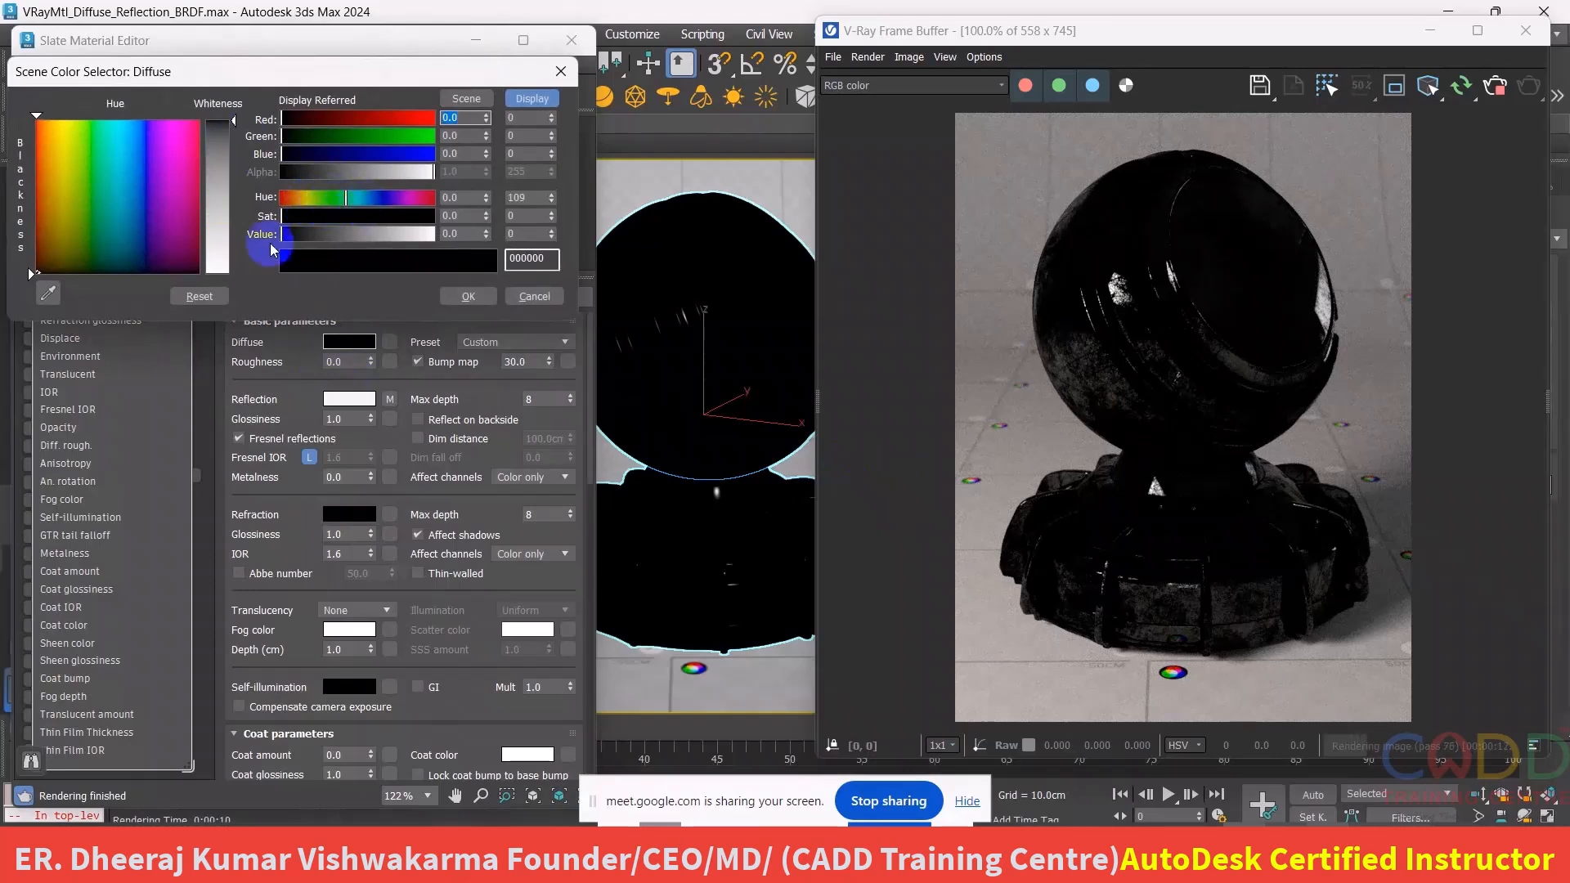
click(170, 146)
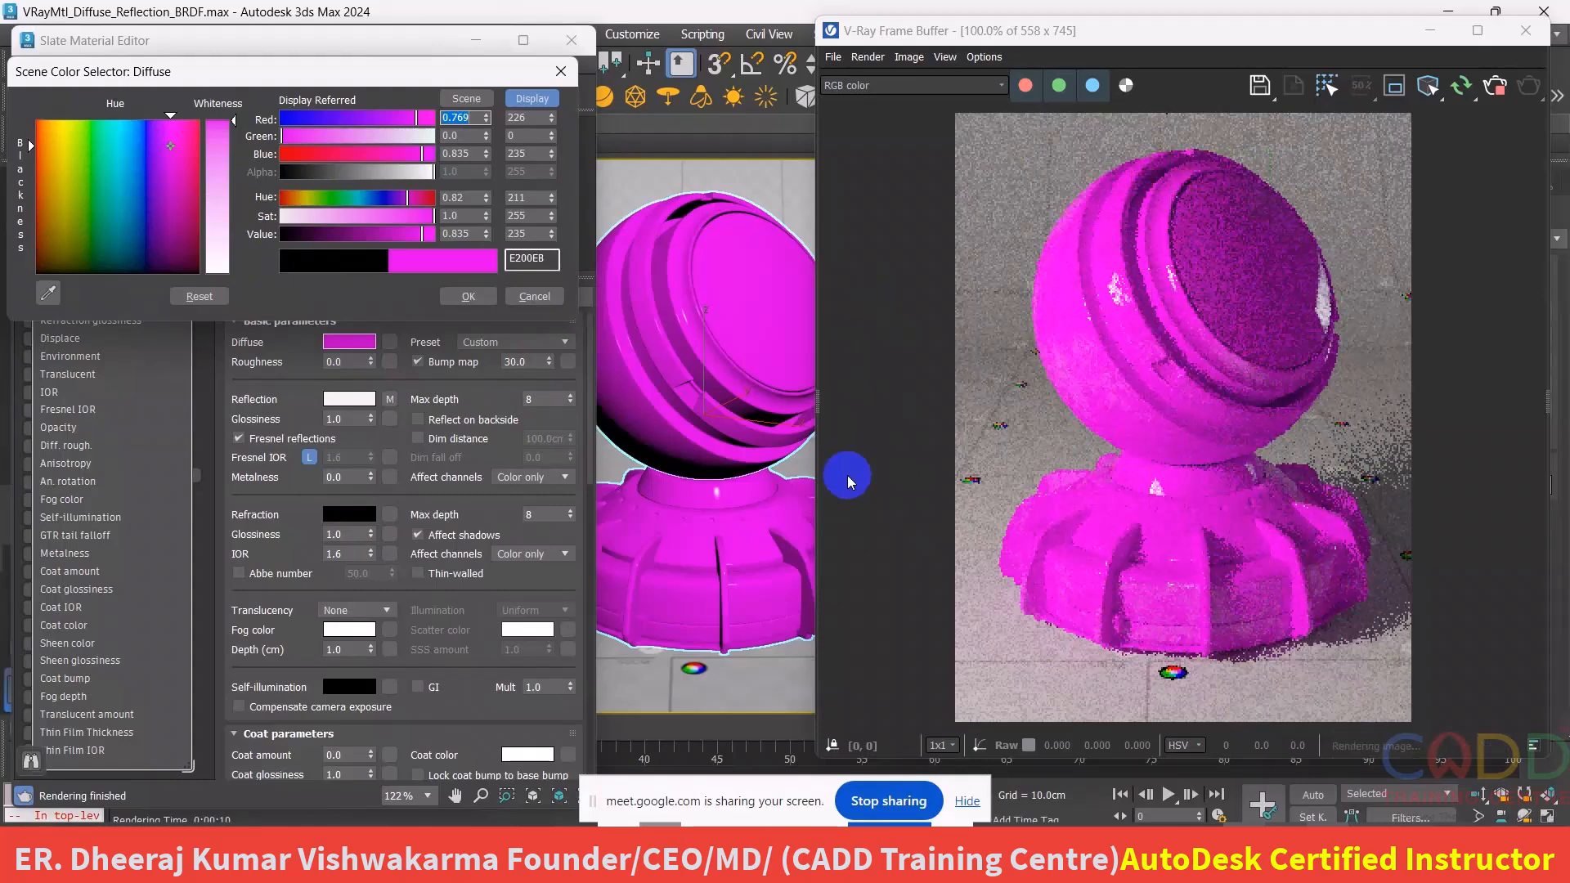
click(570, 70)
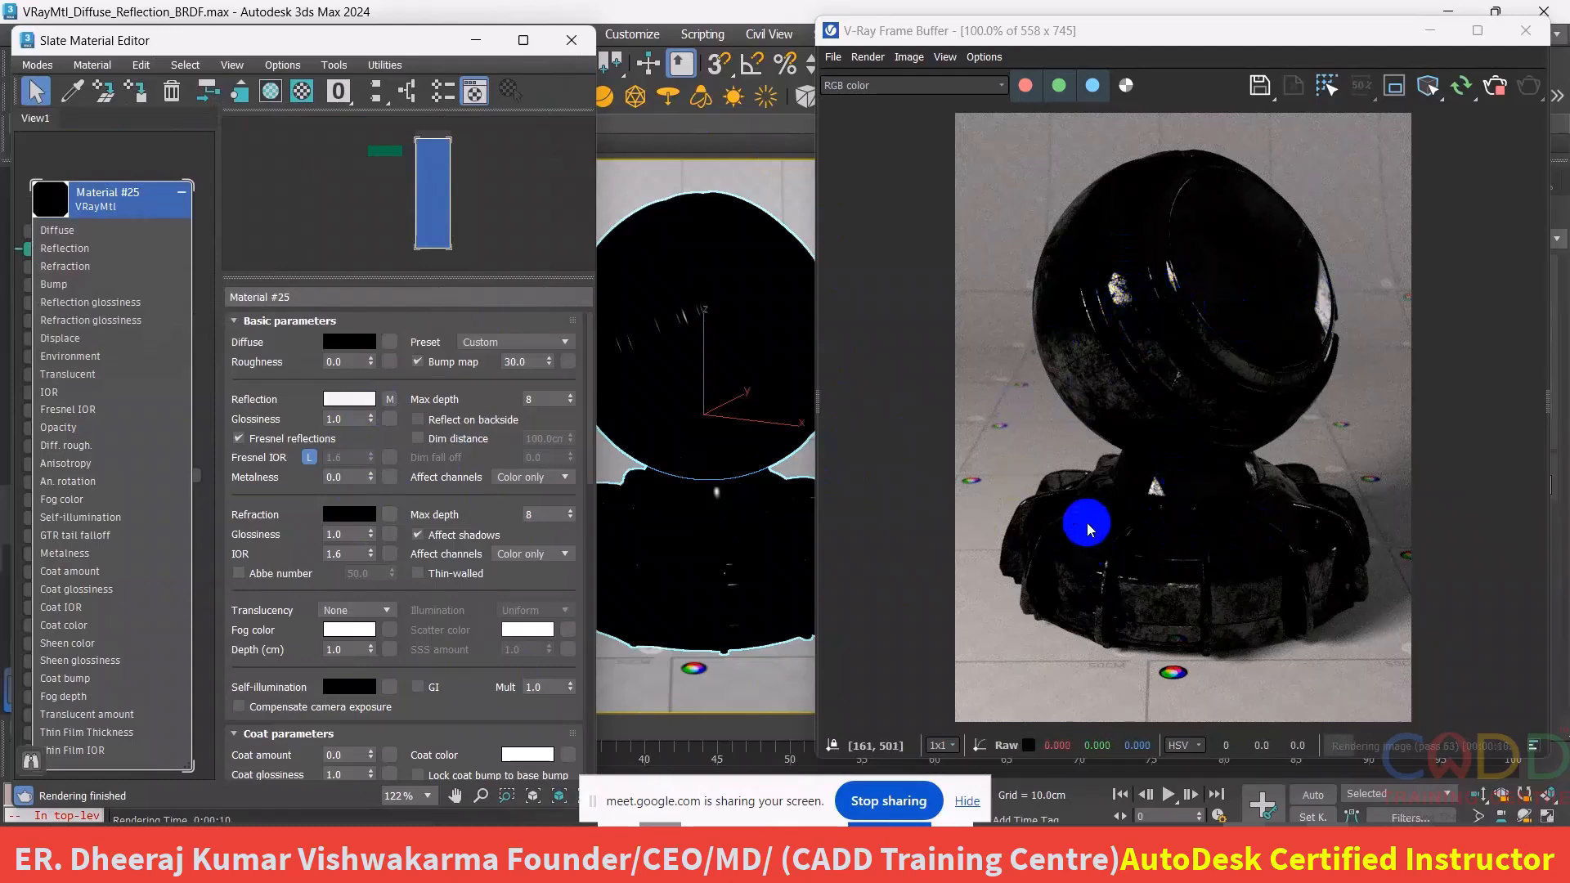
- Try a green diffuse color of 009C00, examine the mapped reflections up close, and discard the color
click(365, 343)
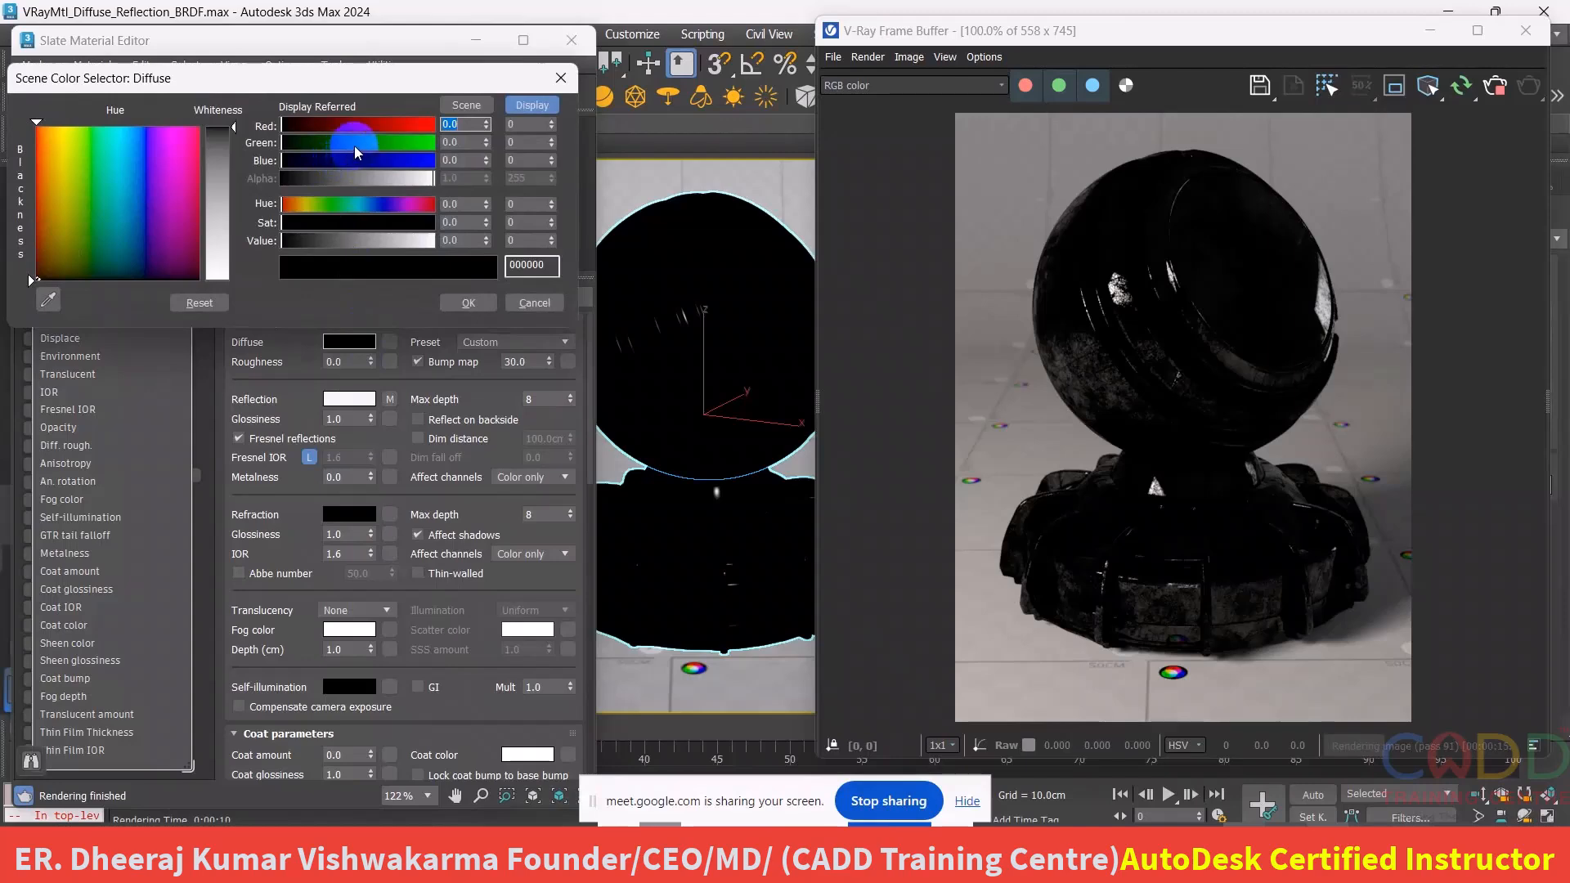
drag(355, 145, 374, 141)
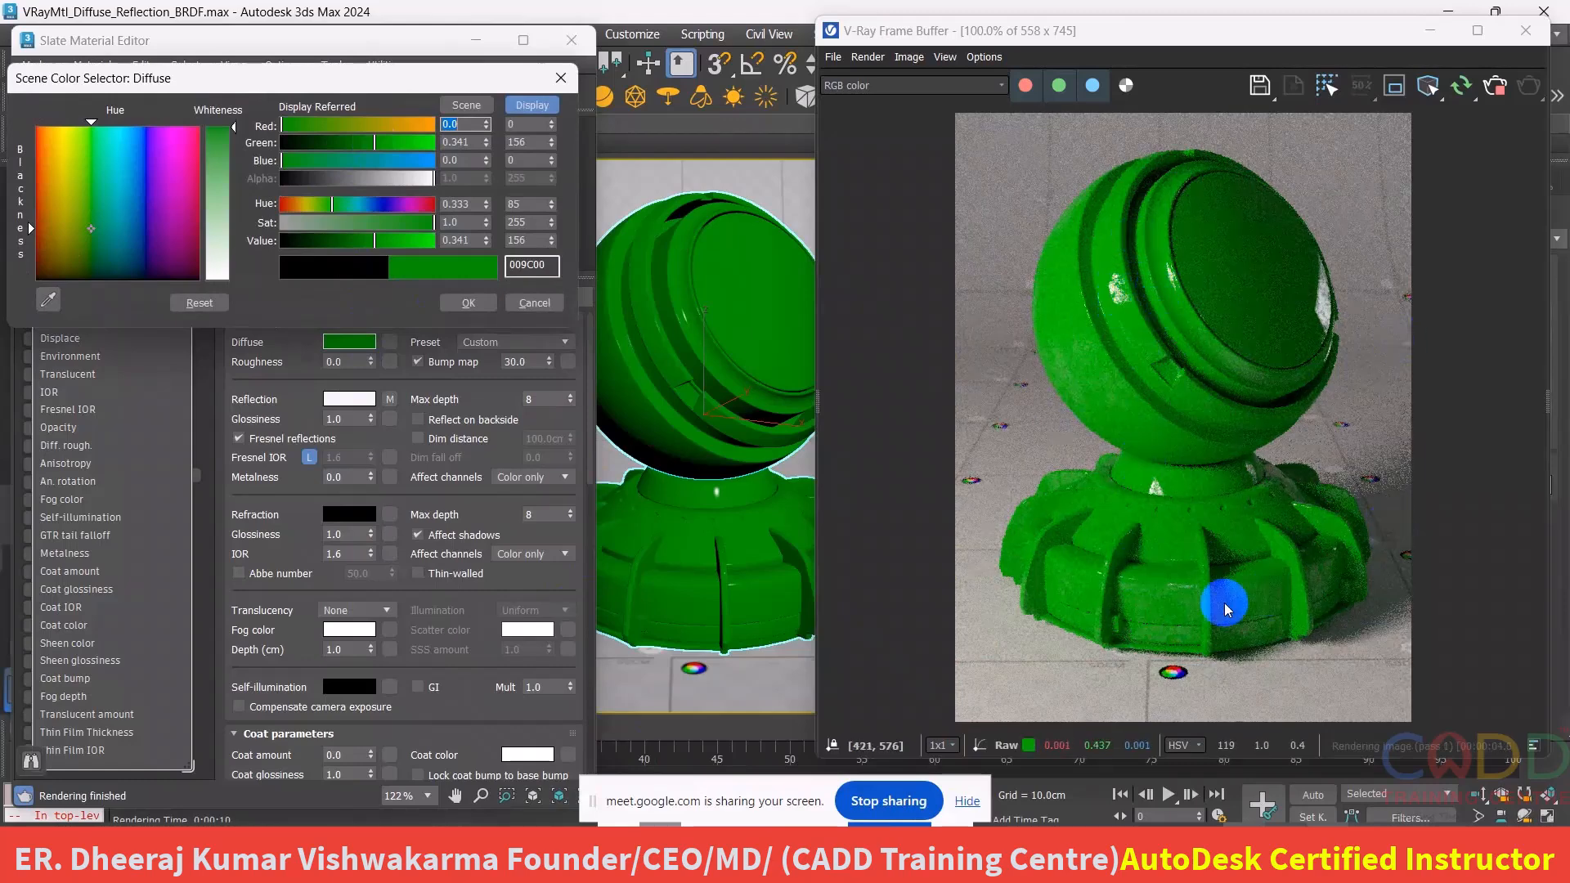
scroll(1117, 292, up, 2)
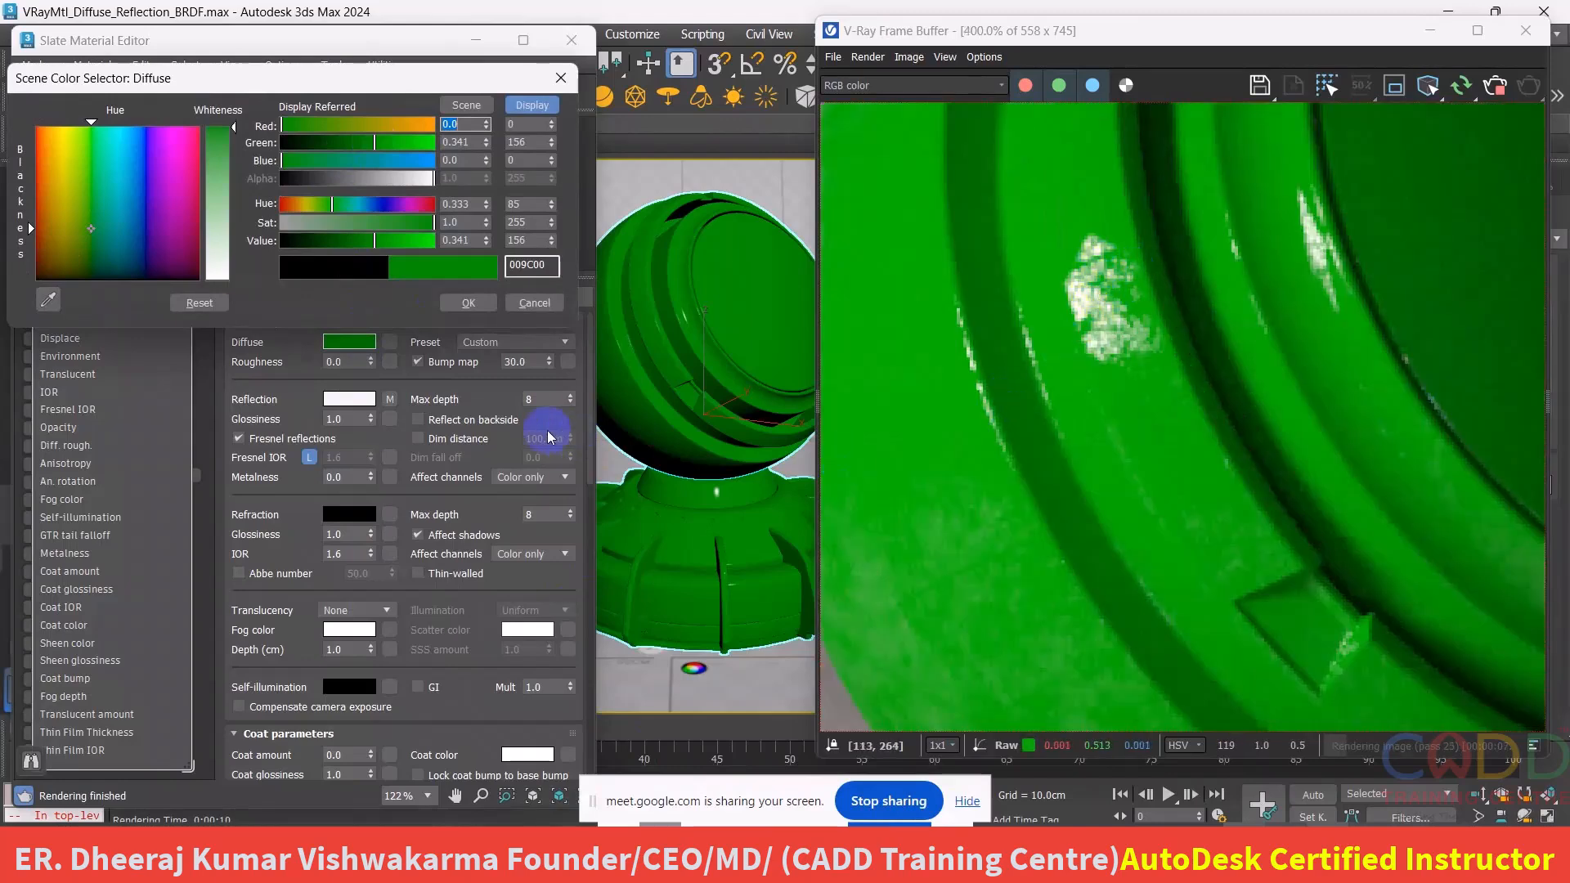
scroll(1169, 356, down, 2)
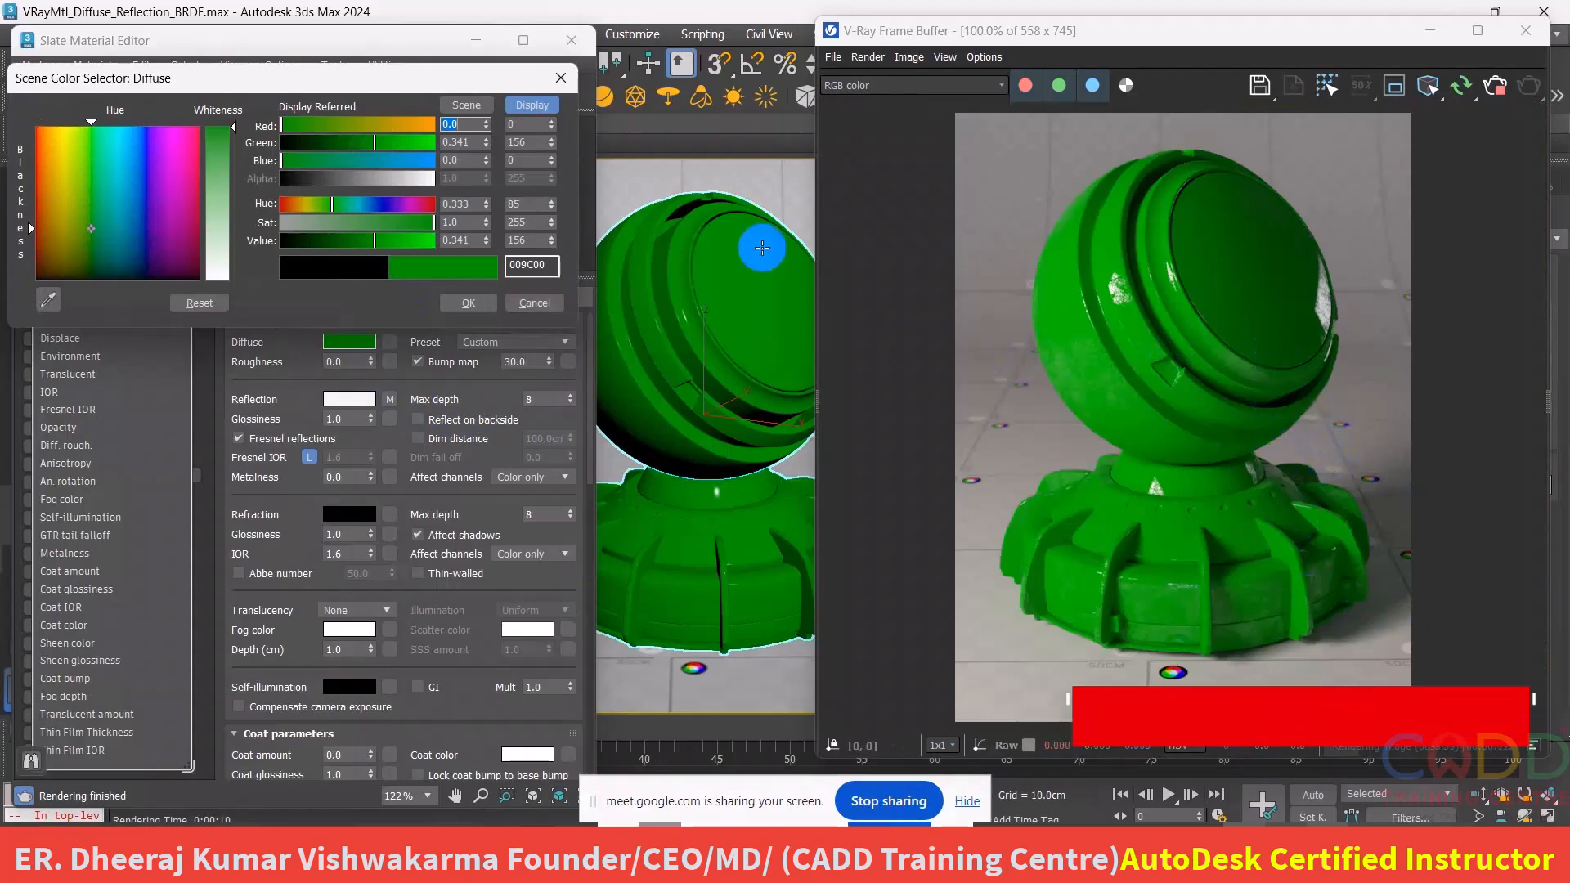
click(568, 83)
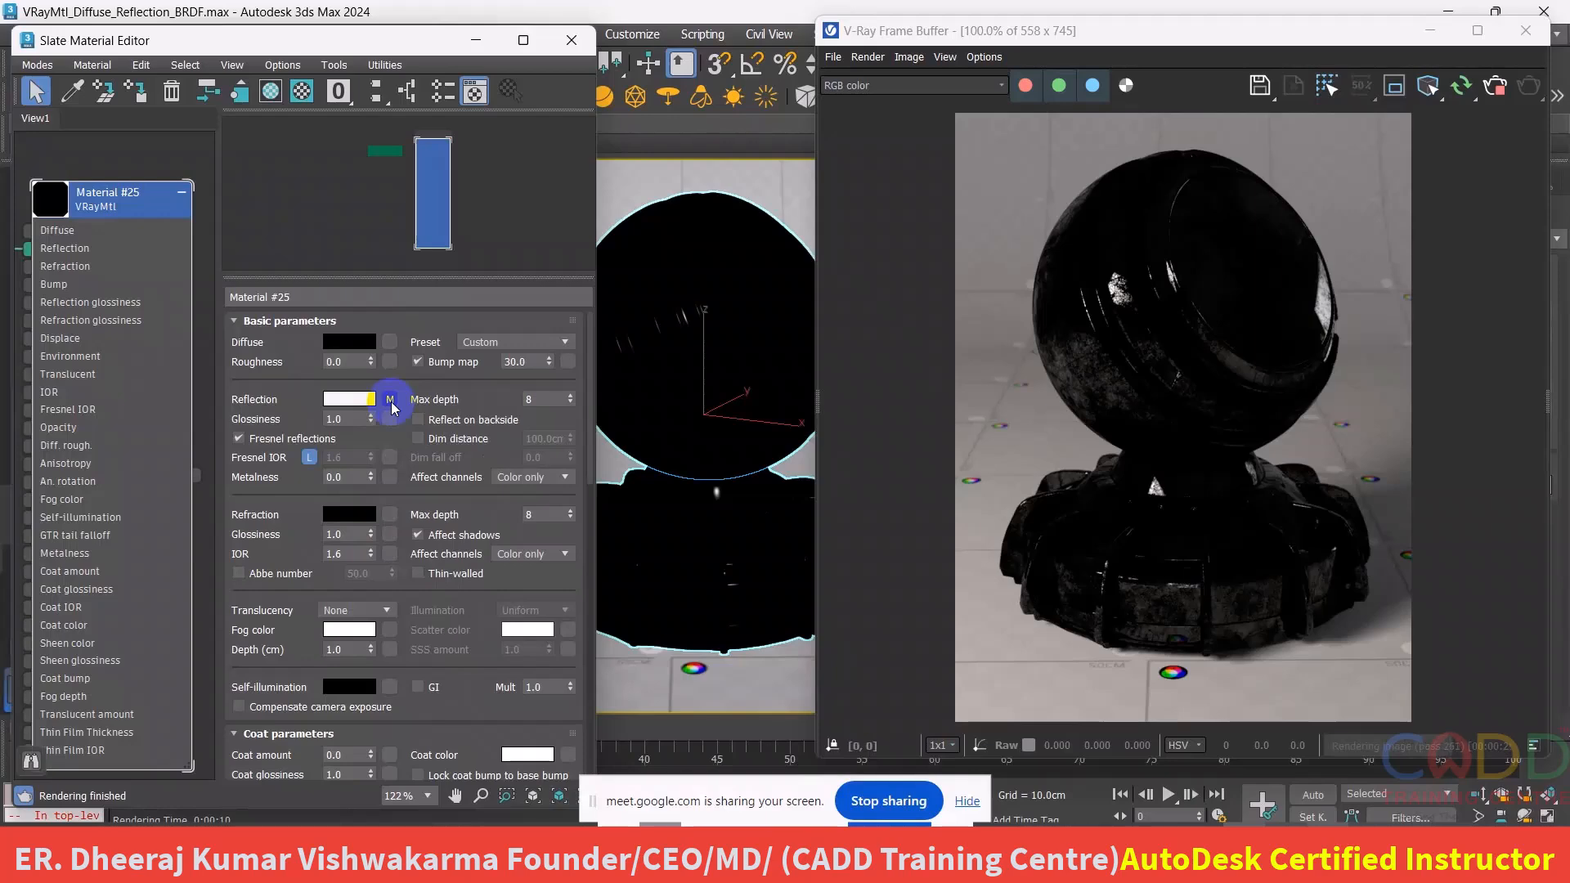
click(352, 342)
click(576, 85)
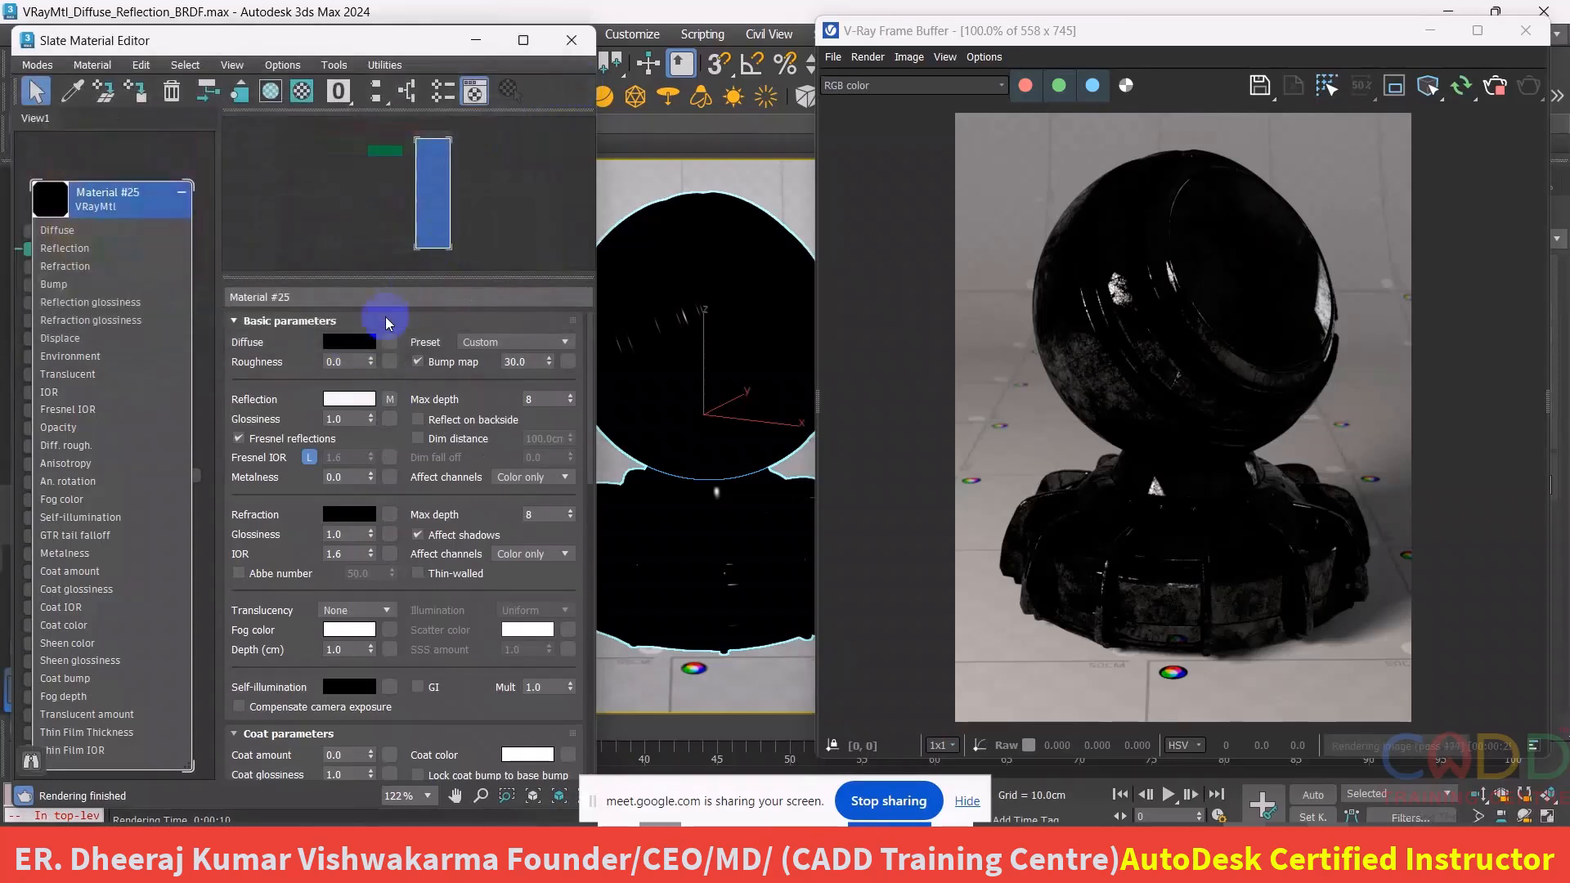
- Assign a Bitmap with the Wood01 image from the images folder to the VRayMtl's diffuse map
click(391, 342)
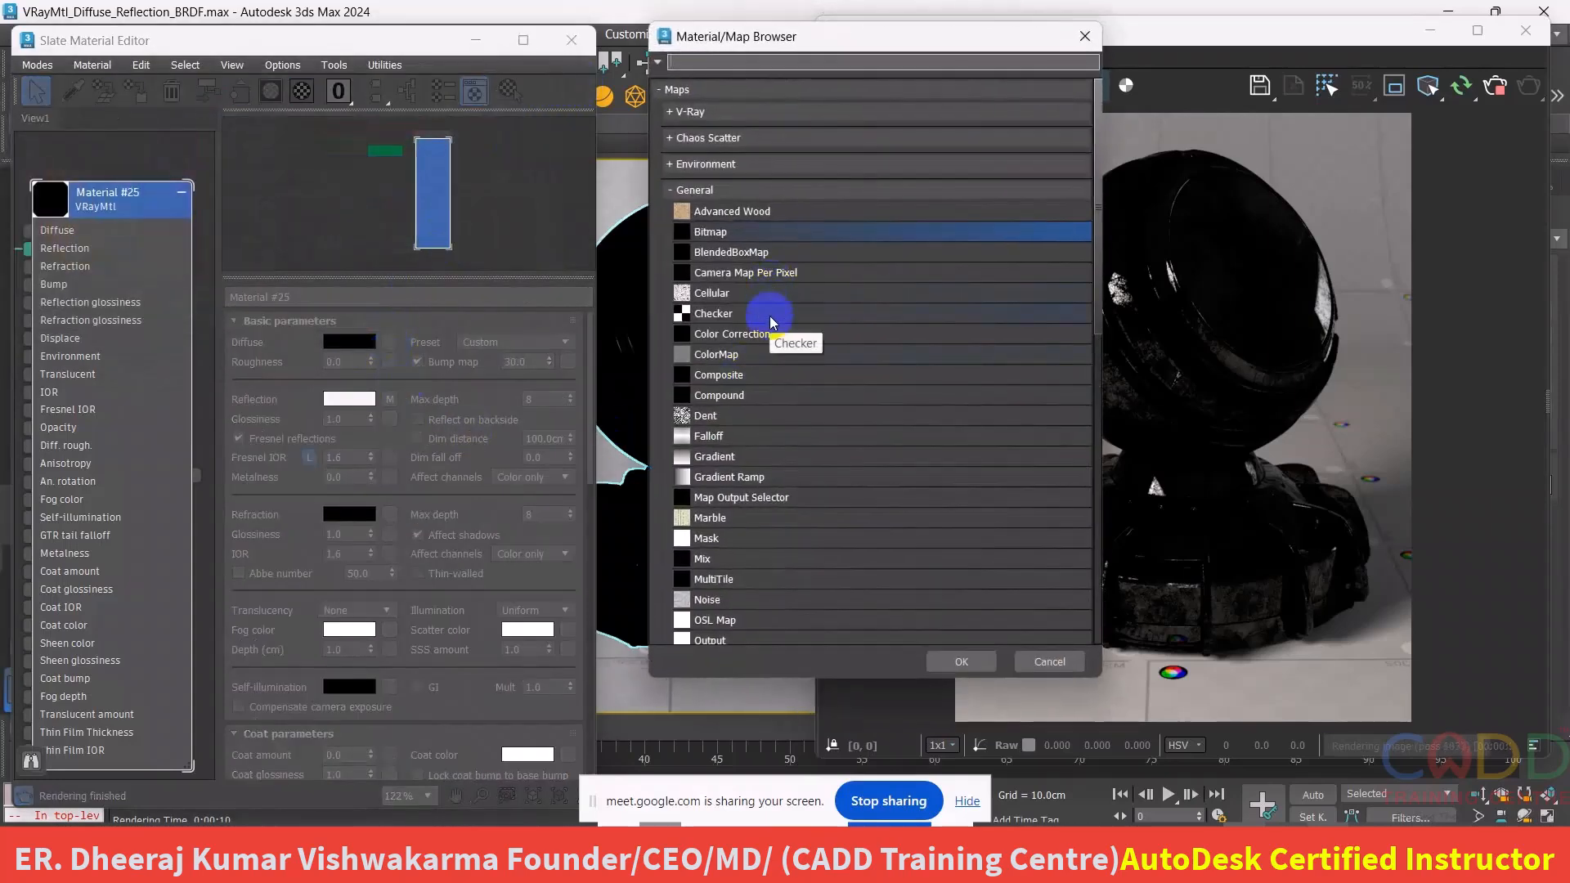
double_click(727, 233)
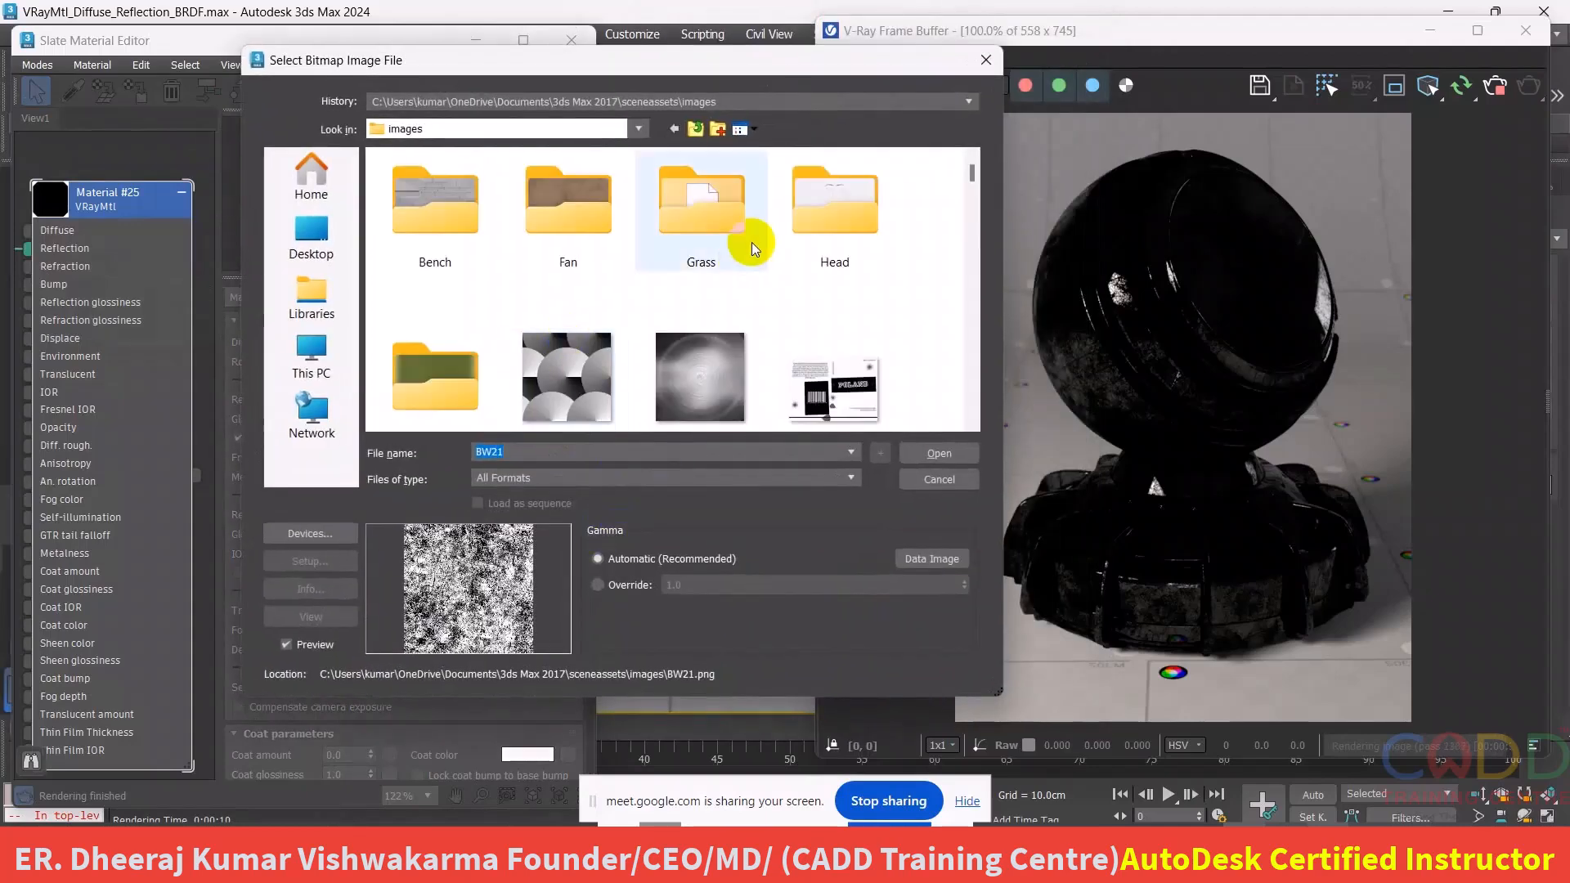
scroll(747, 342, down, 10)
scroll(752, 338, up, 10)
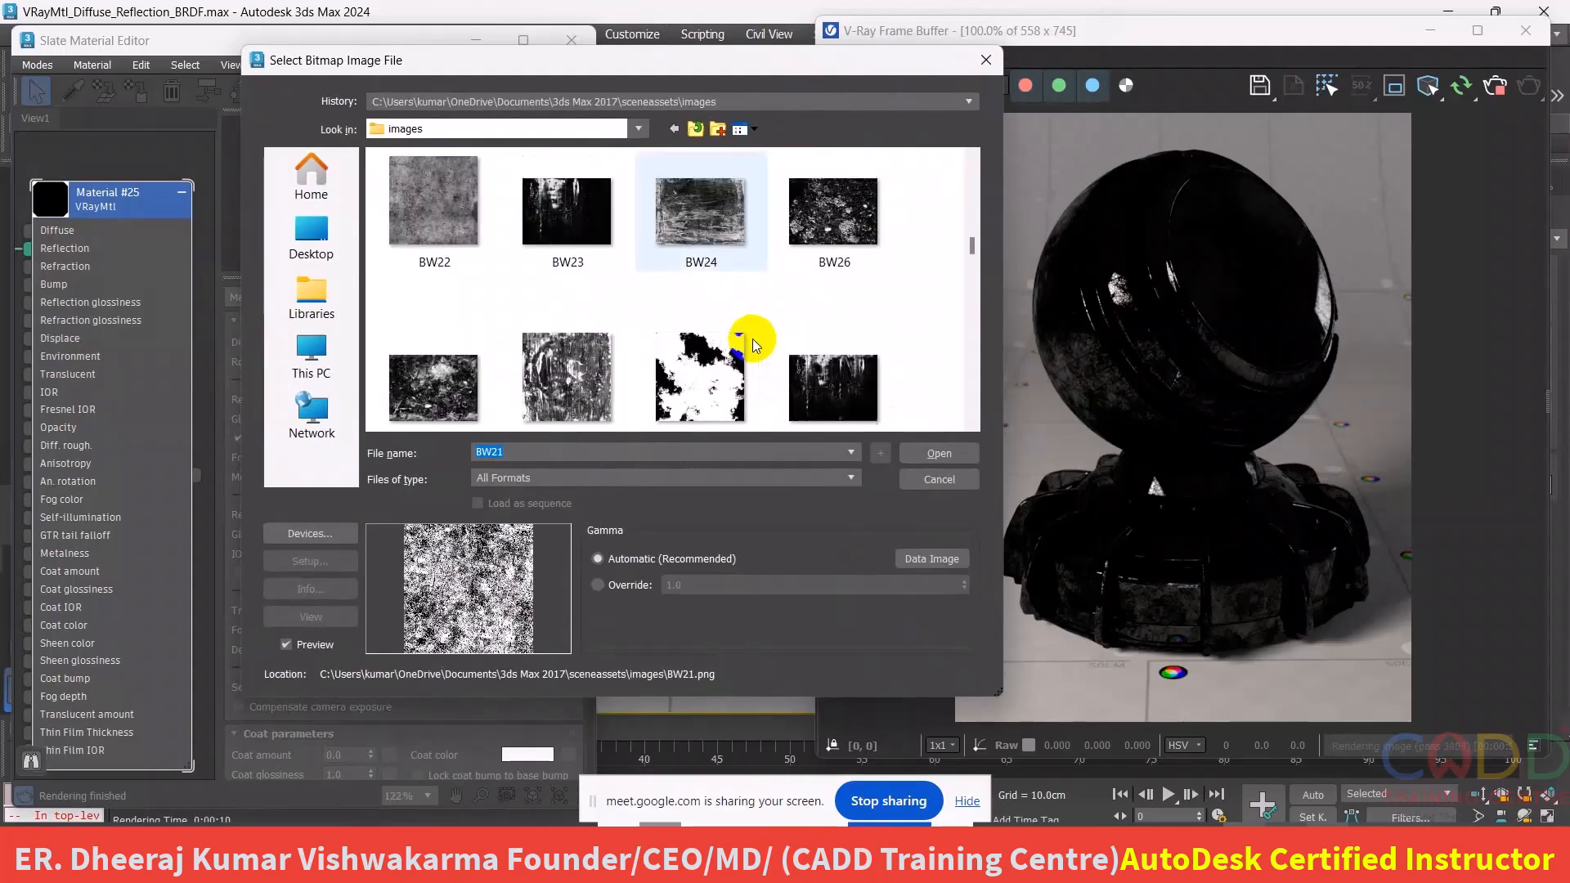
scroll(752, 339, down, 15)
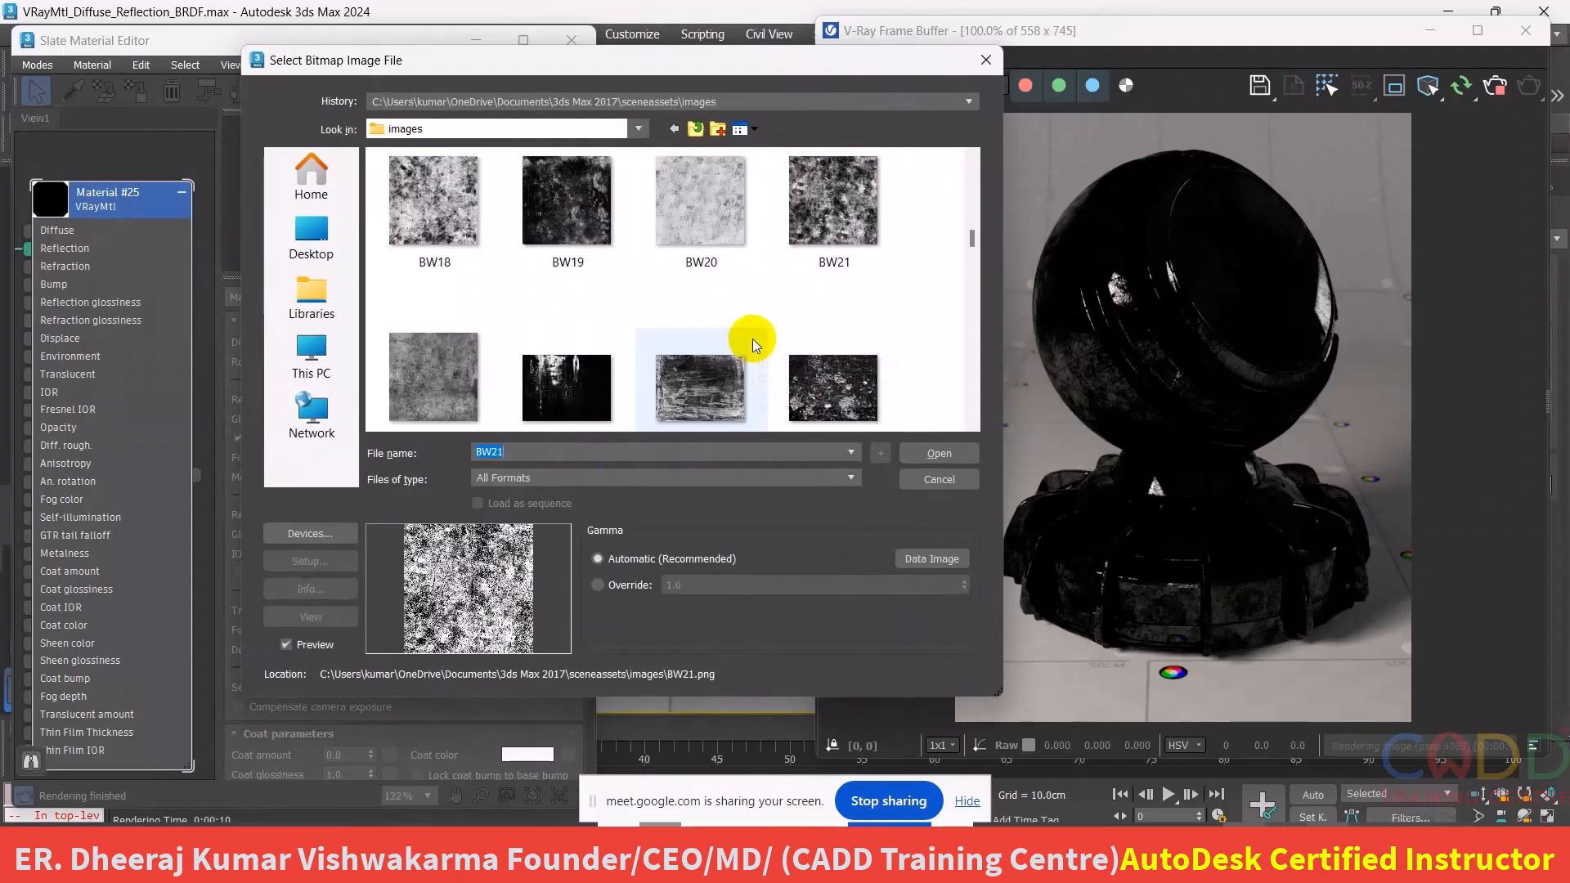
scroll(752, 339, down, 5)
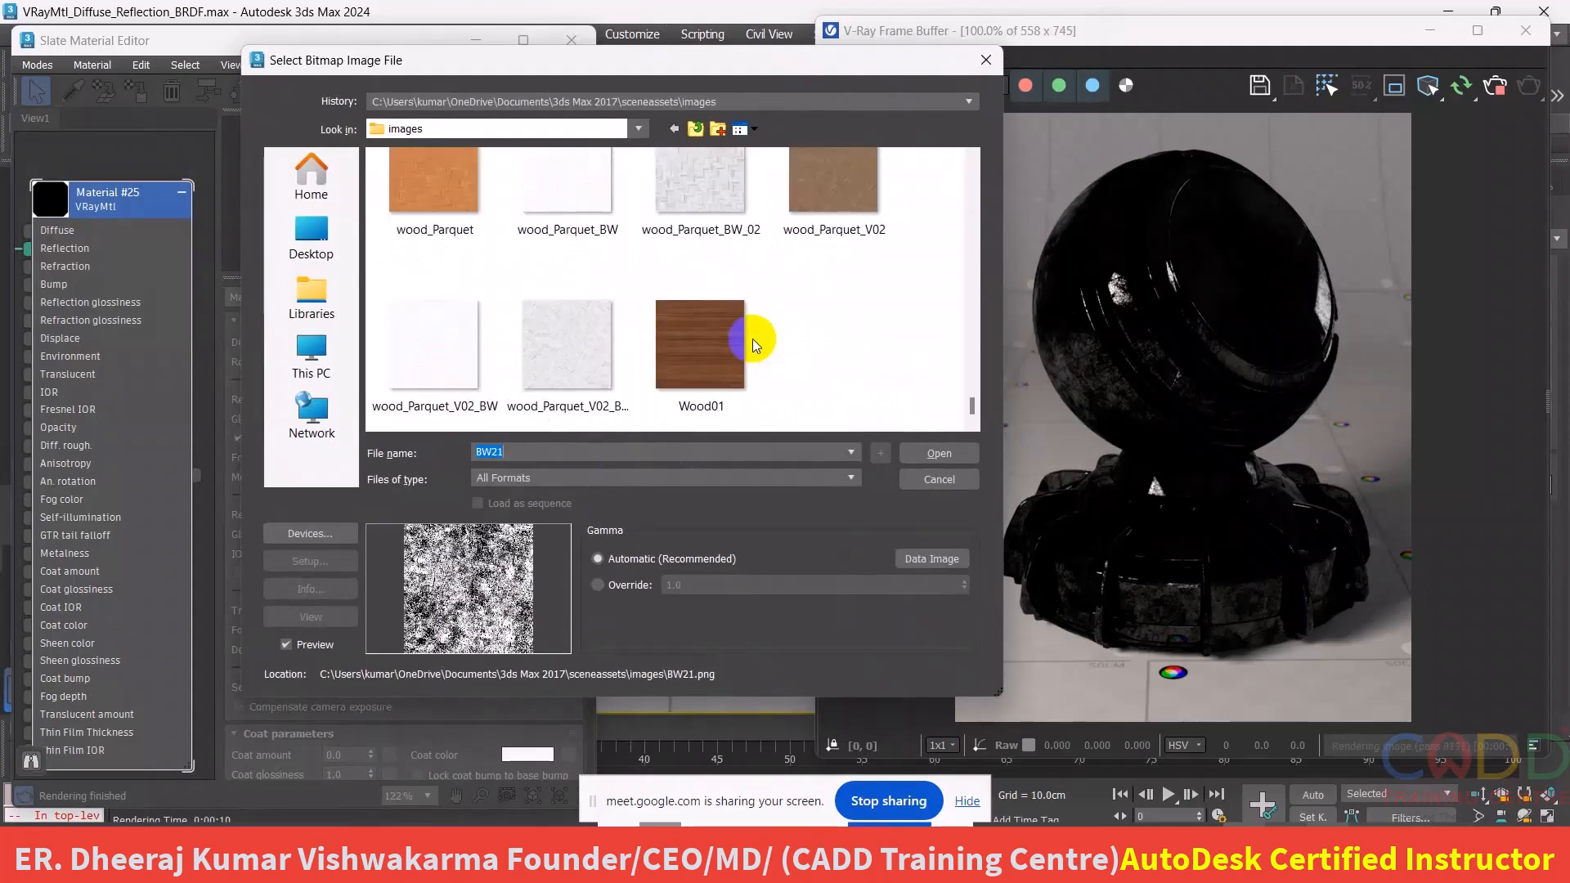
click(744, 368)
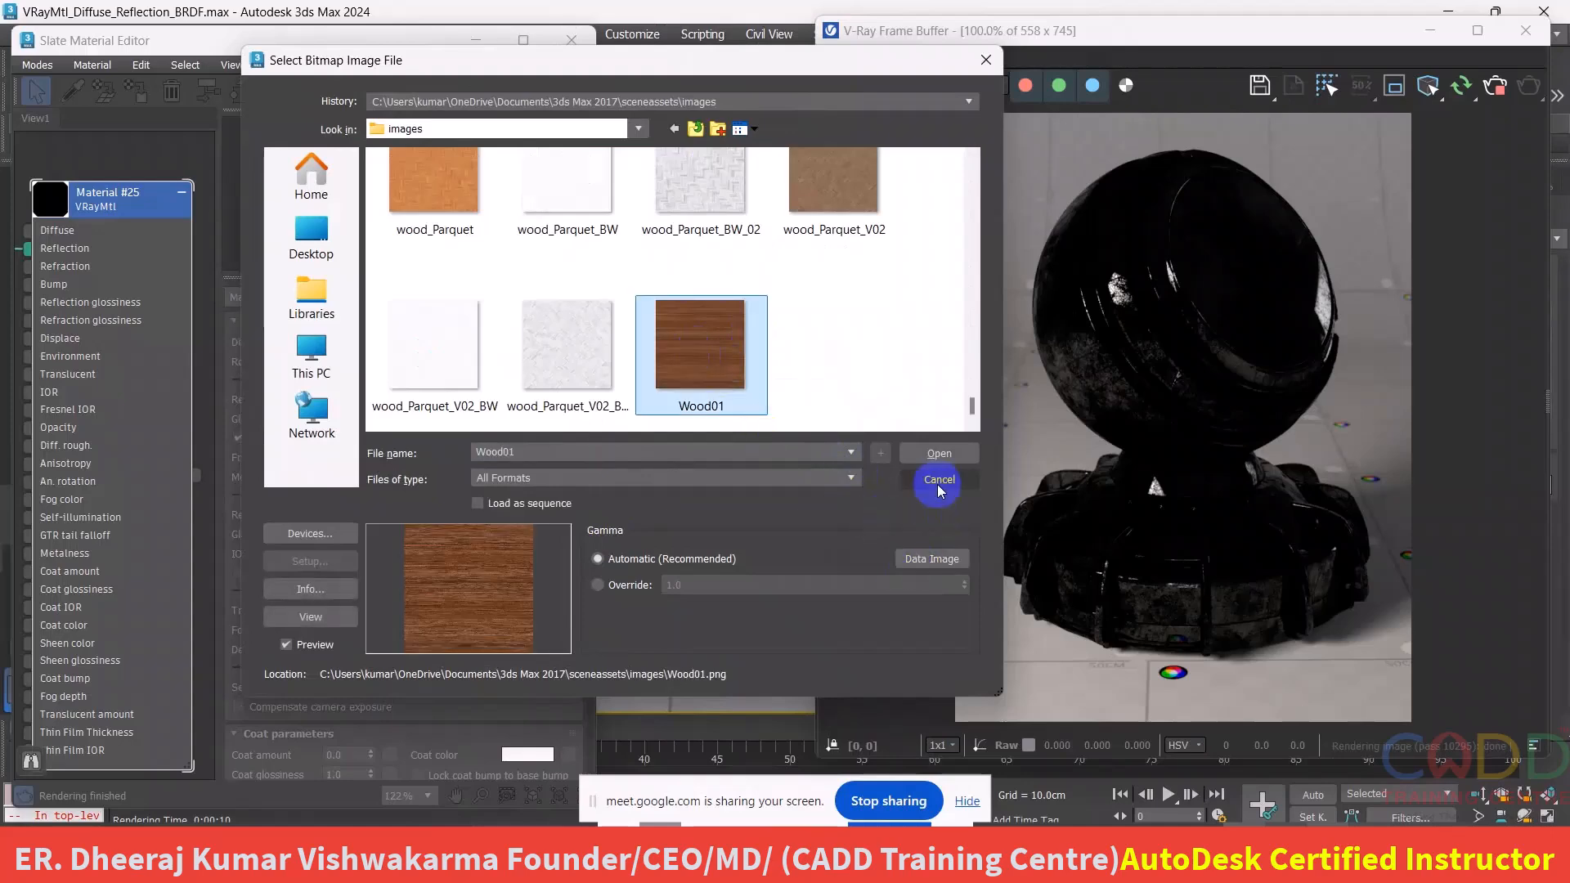
click(932, 454)
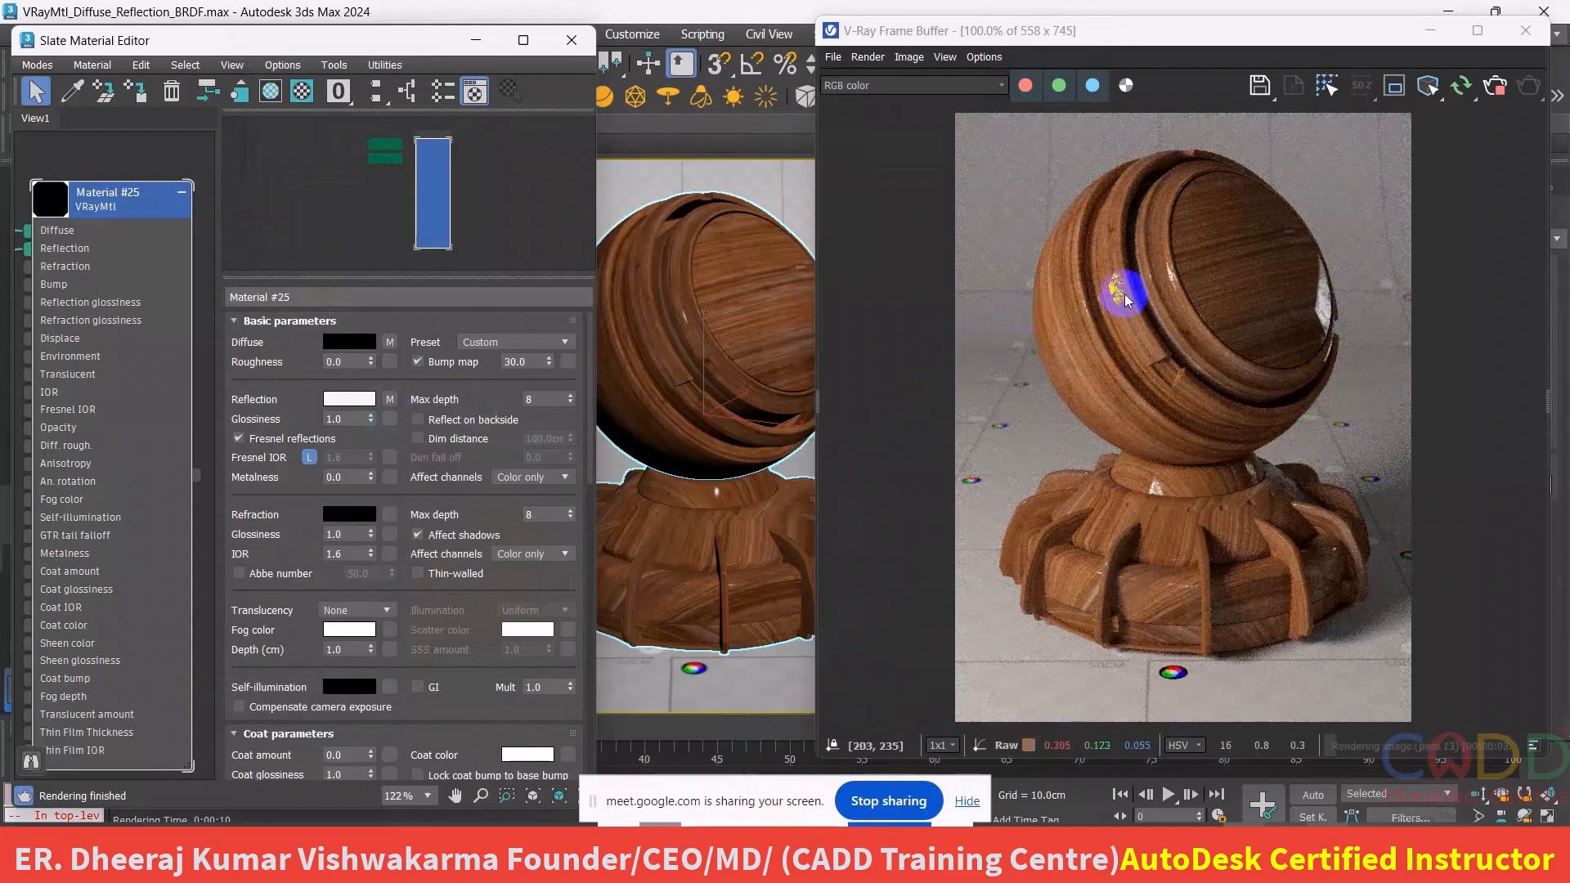
- Inspect the wood shader ball's reflections up close and clear the bitmap from the reflection map slot
scroll(1125, 280, up, 2)
scroll(1096, 312, down, 1)
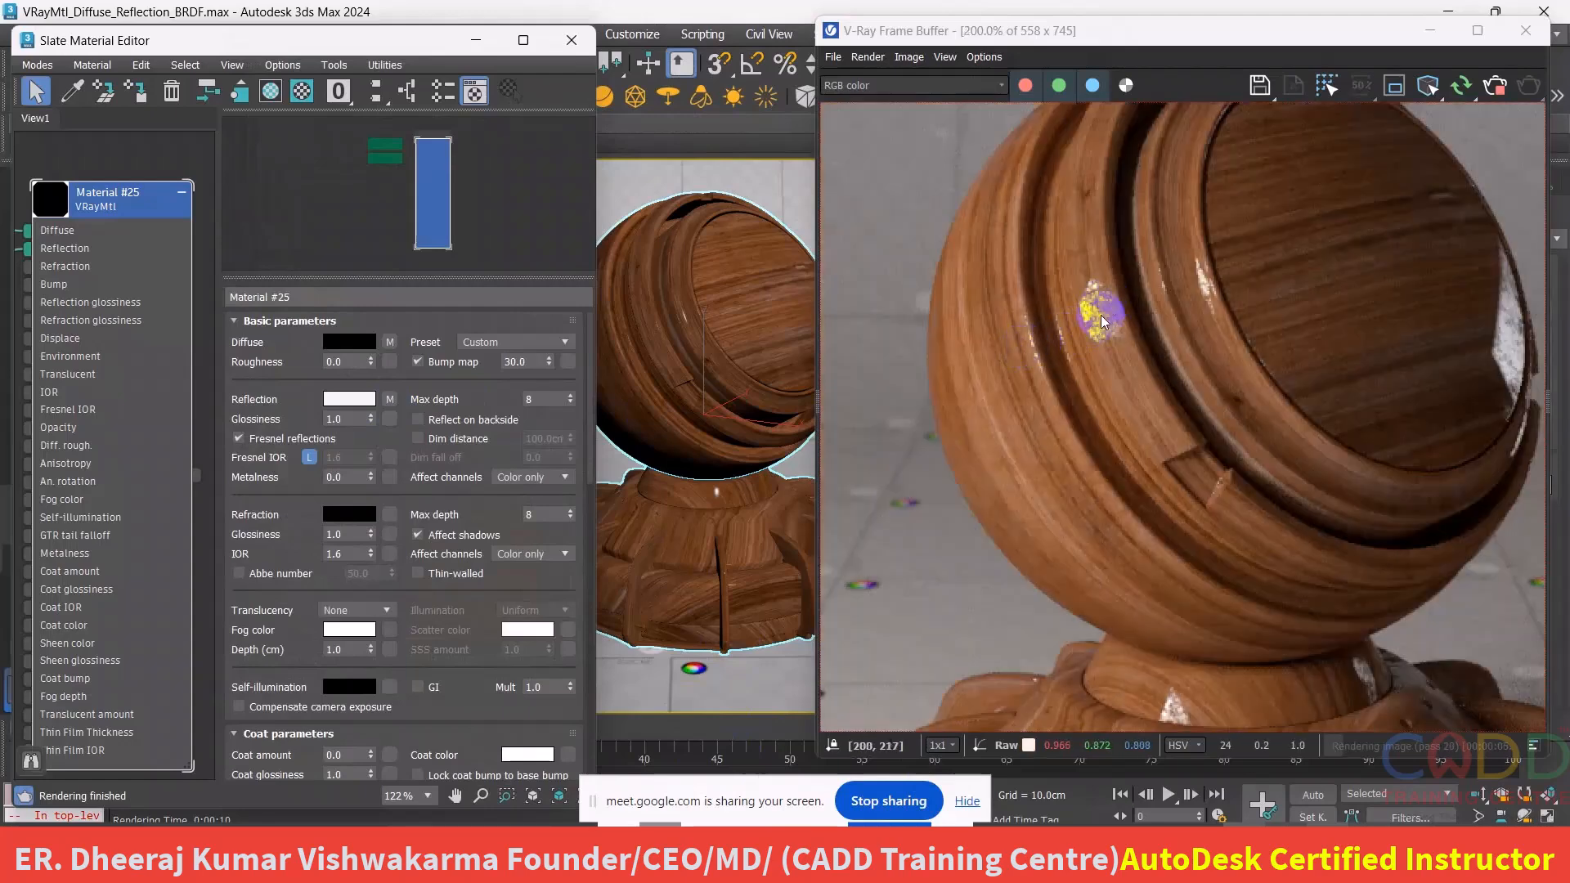
scroll(1102, 321, down, 1)
right_click(388, 401)
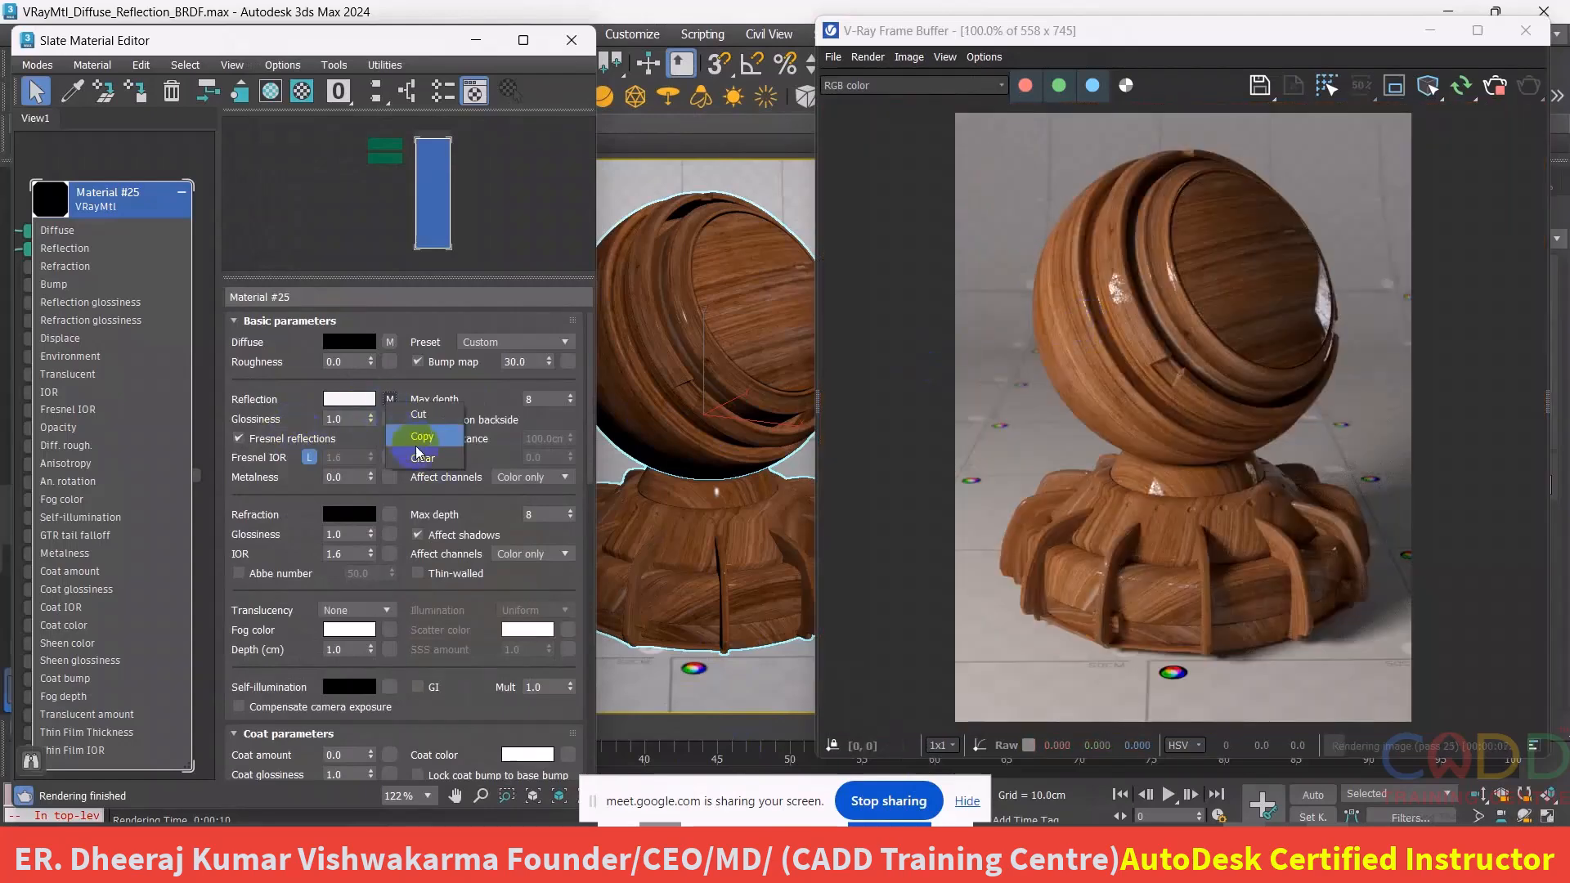
click(424, 458)
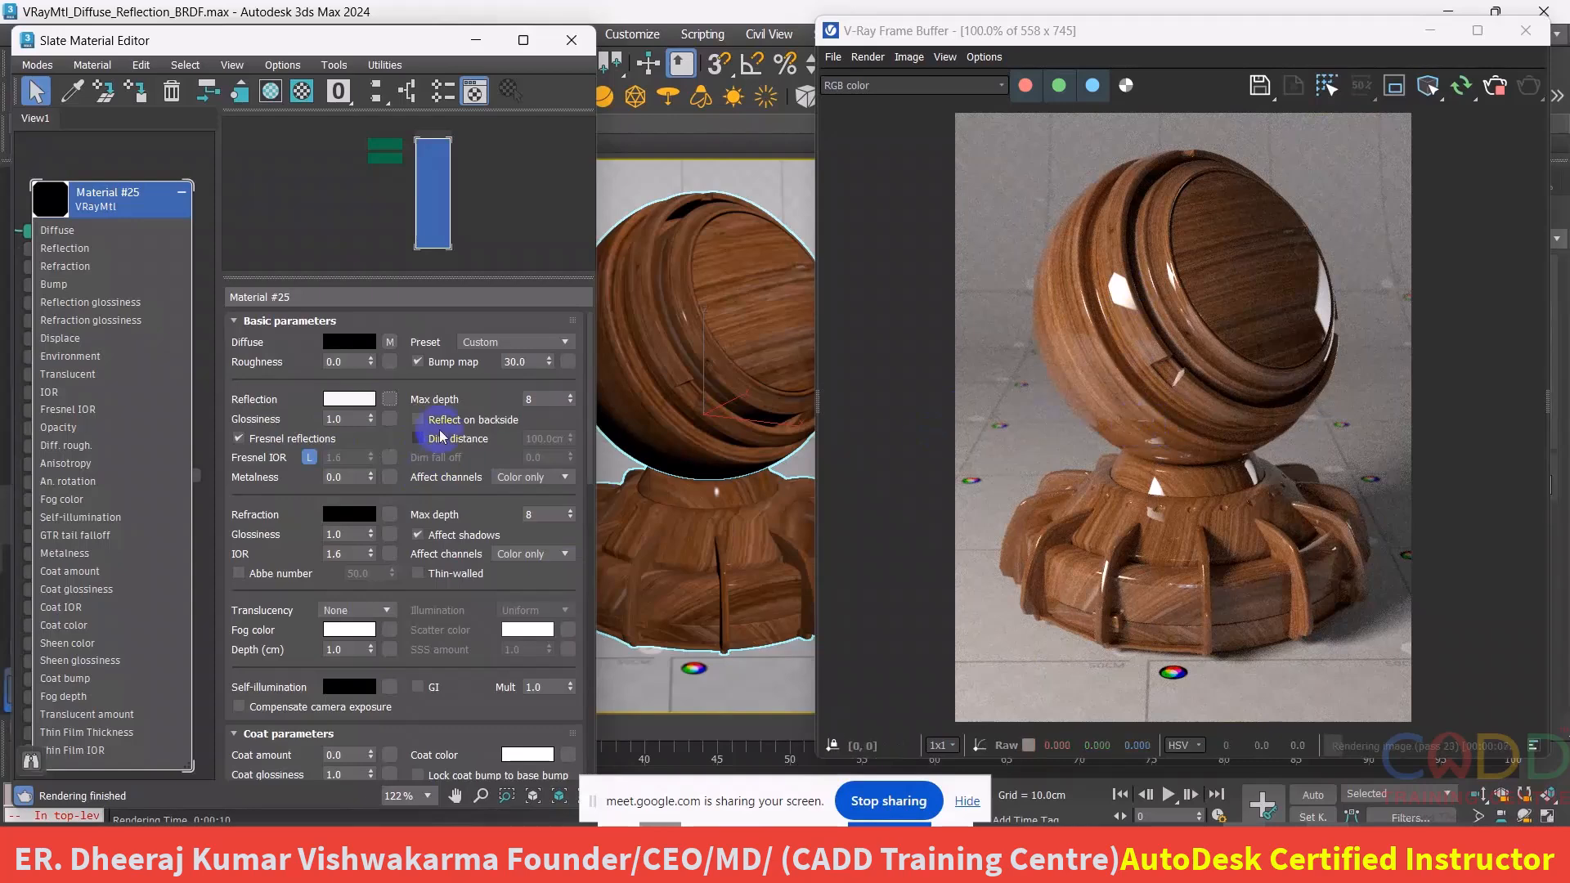
- Assign a Bitmap with the BW21 image from the images folder to the VRayMtl's reflection map
click(390, 399)
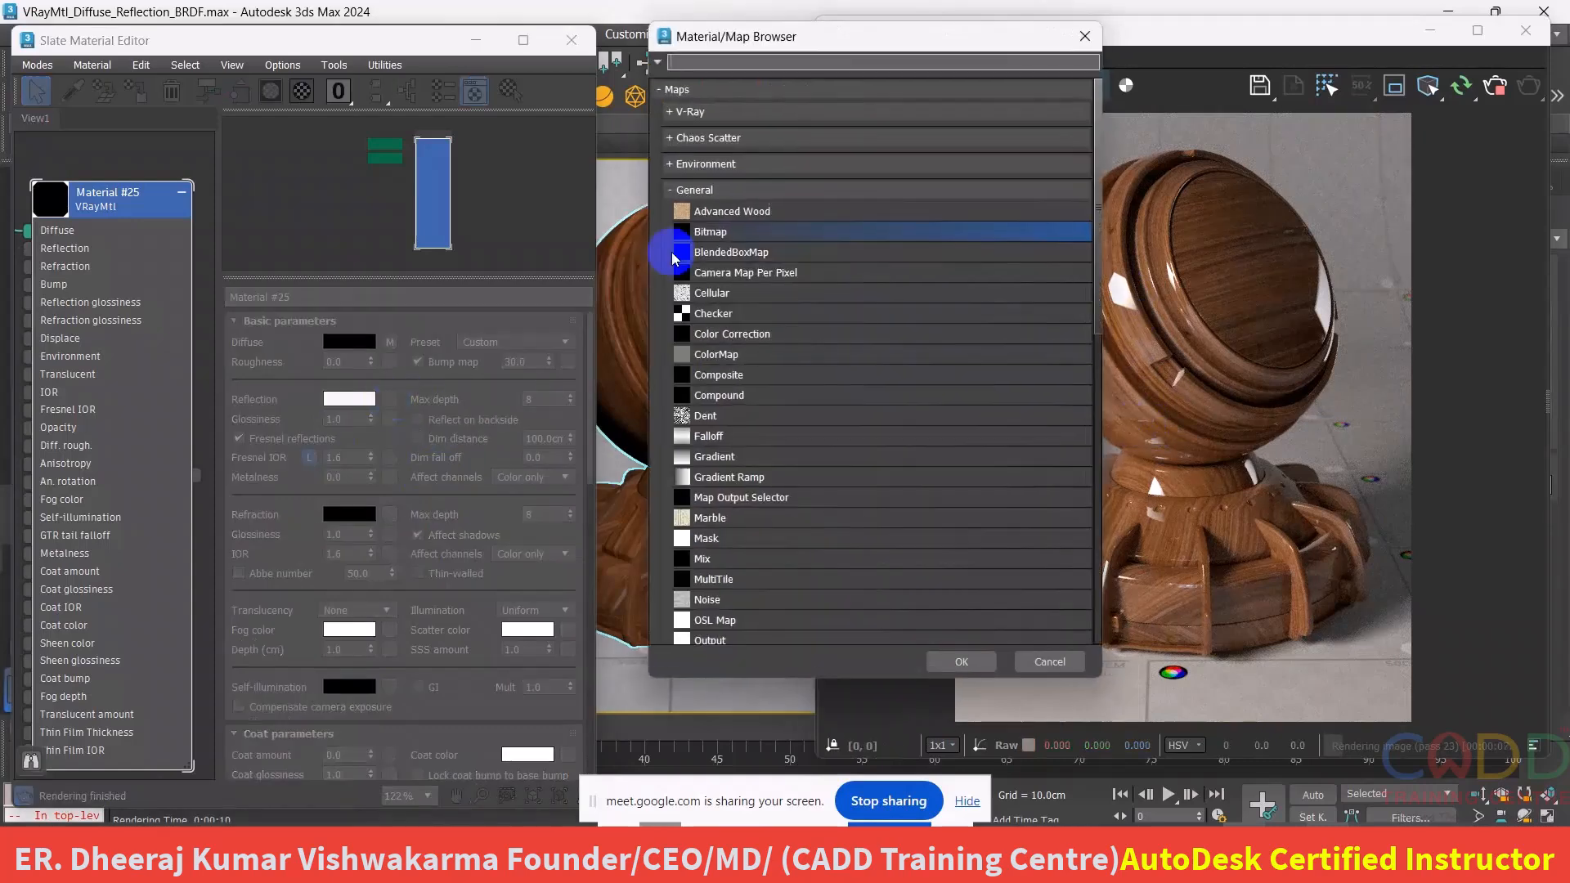
double_click(745, 233)
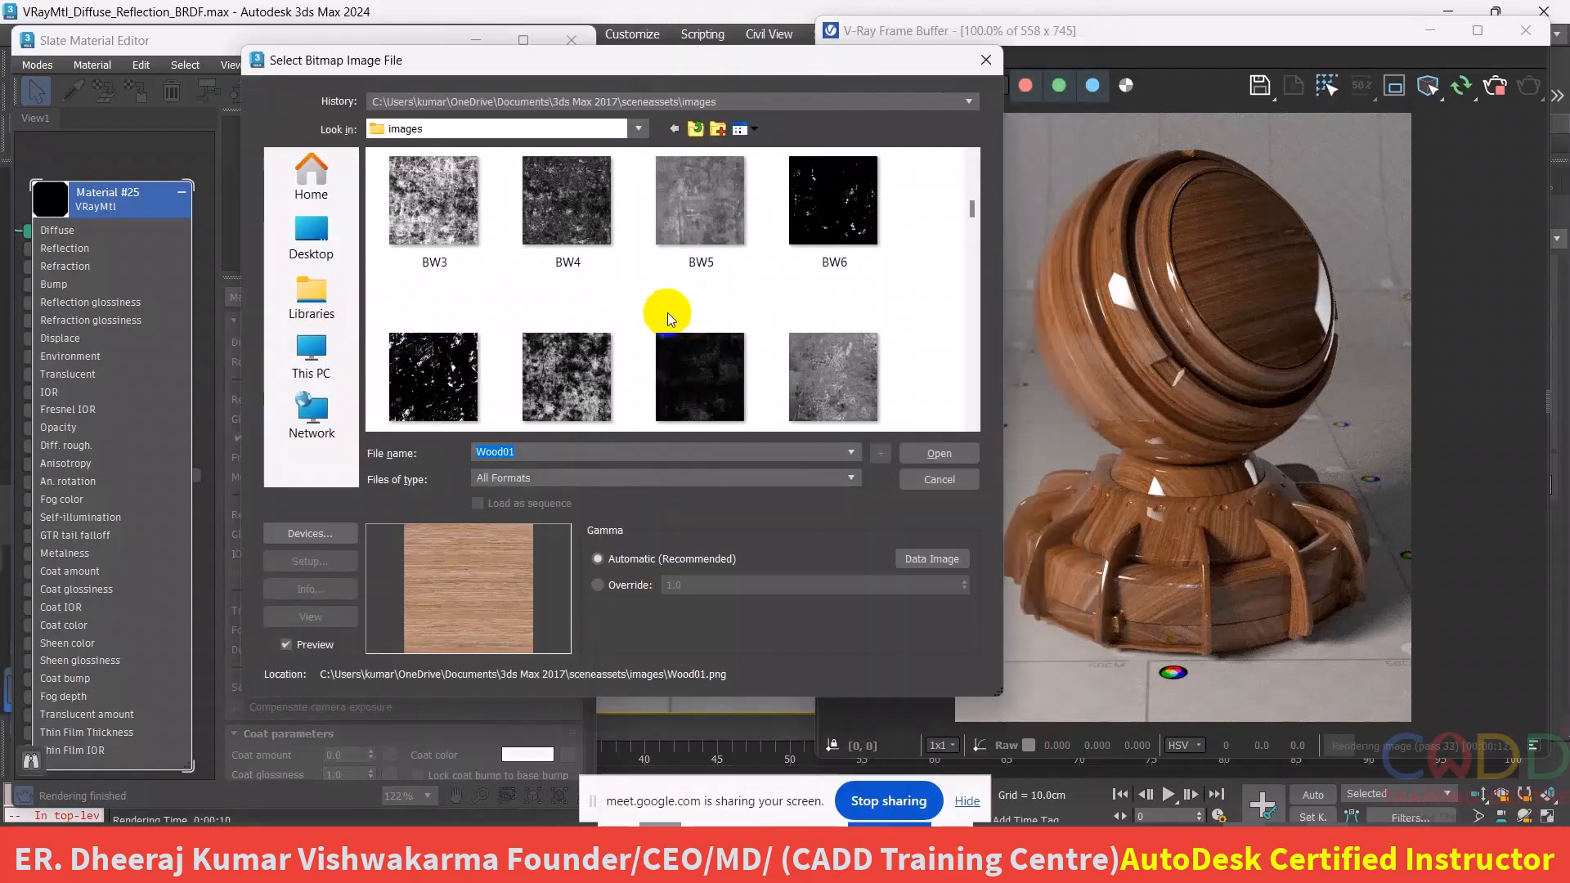
scroll(827, 280, down, 5)
click(822, 253)
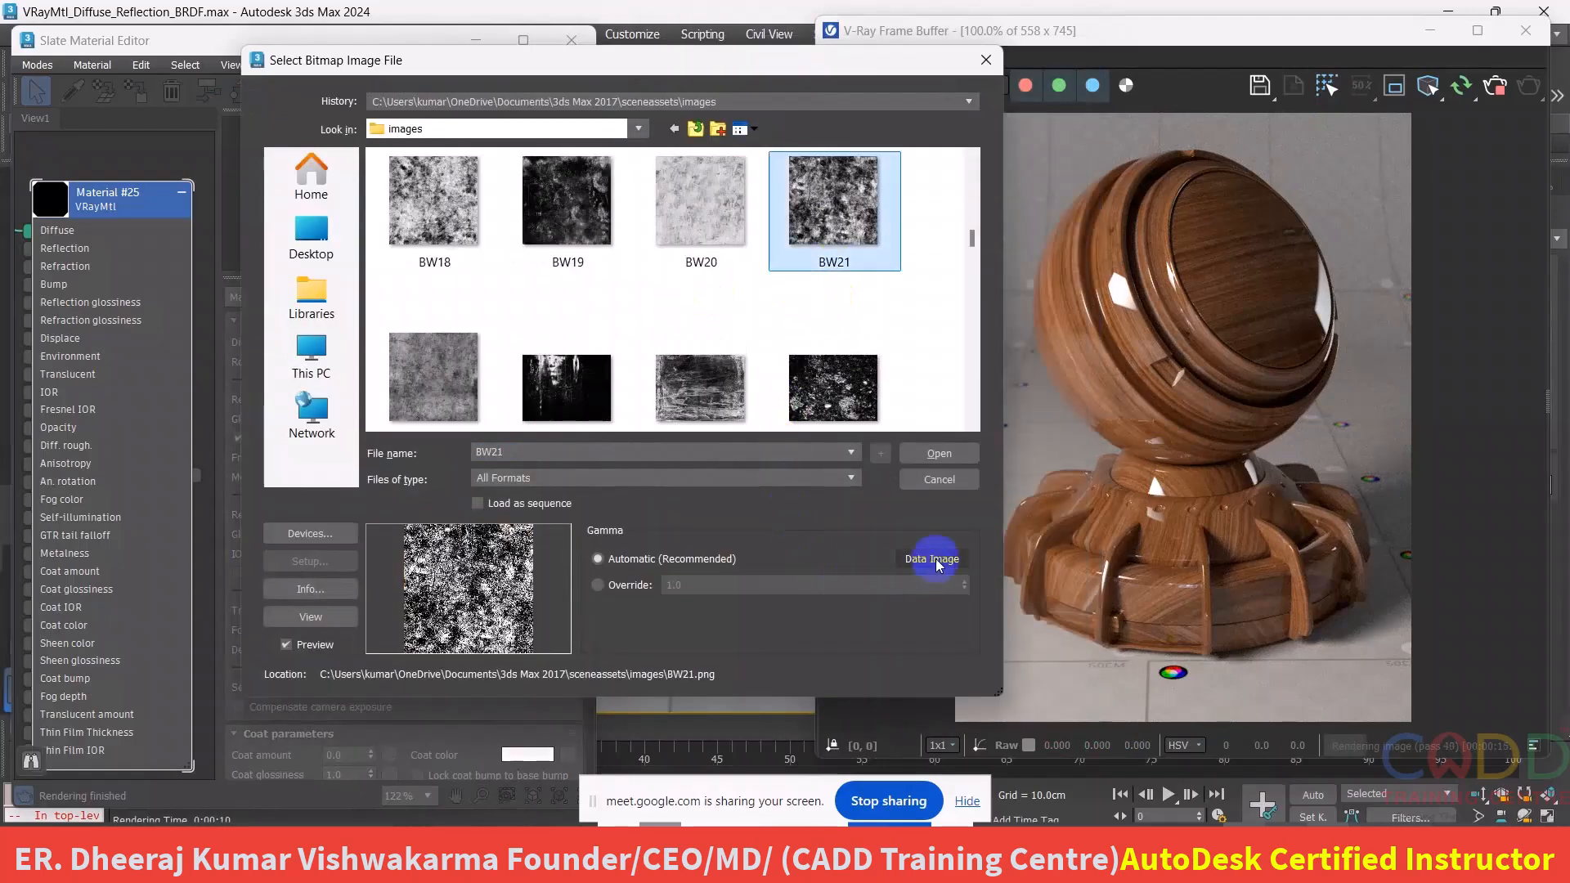
click(939, 453)
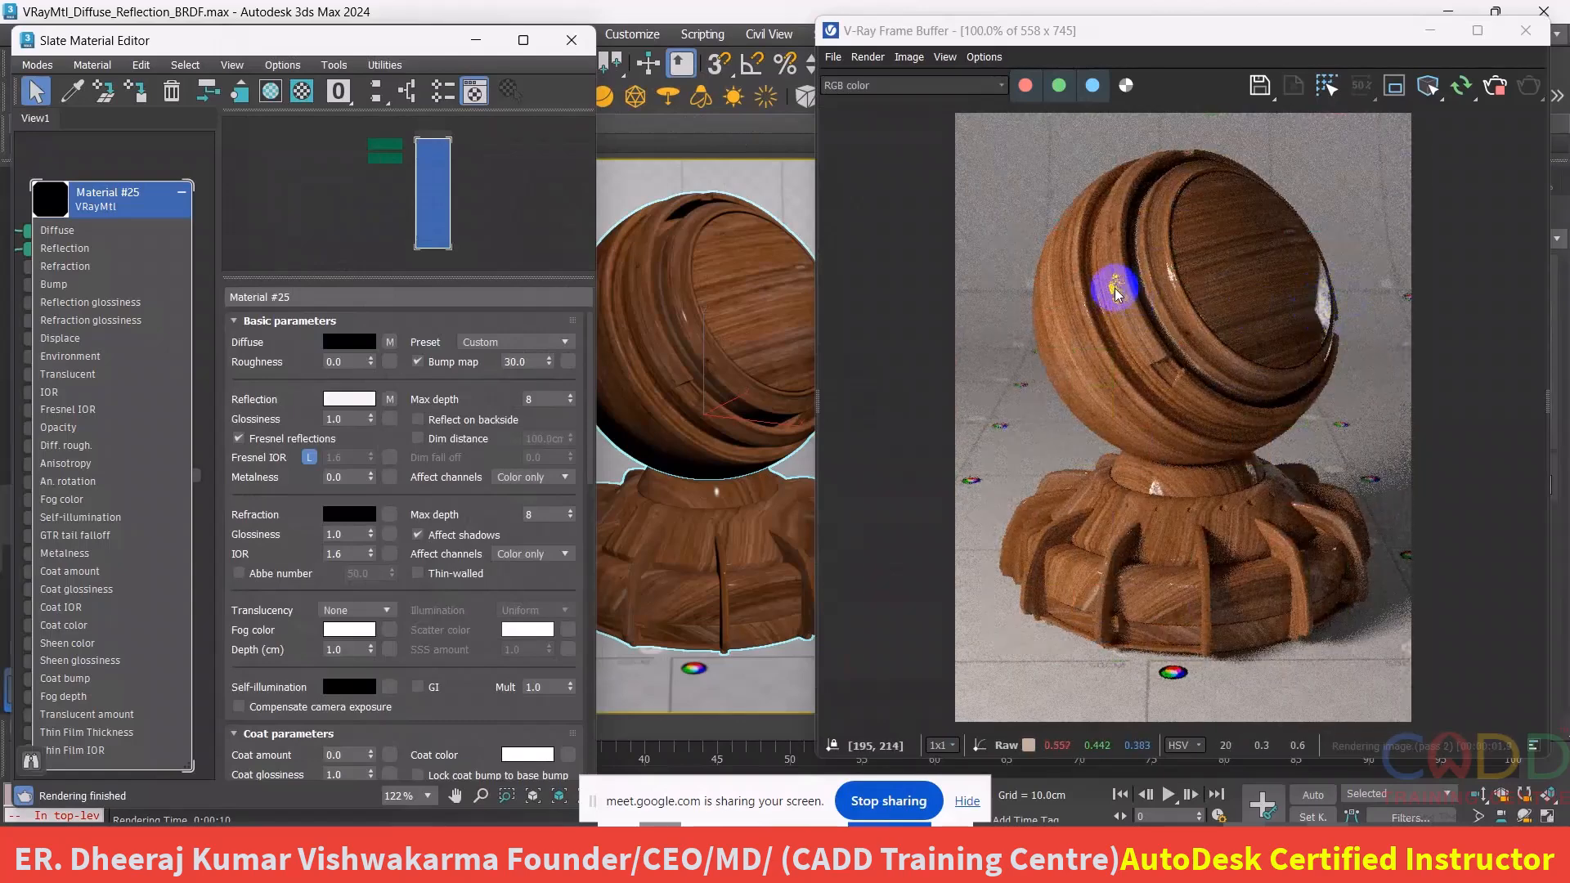
- Clear the bitmaps from the VRayMtl's reflection and diffuse map slots
right_click(395, 405)
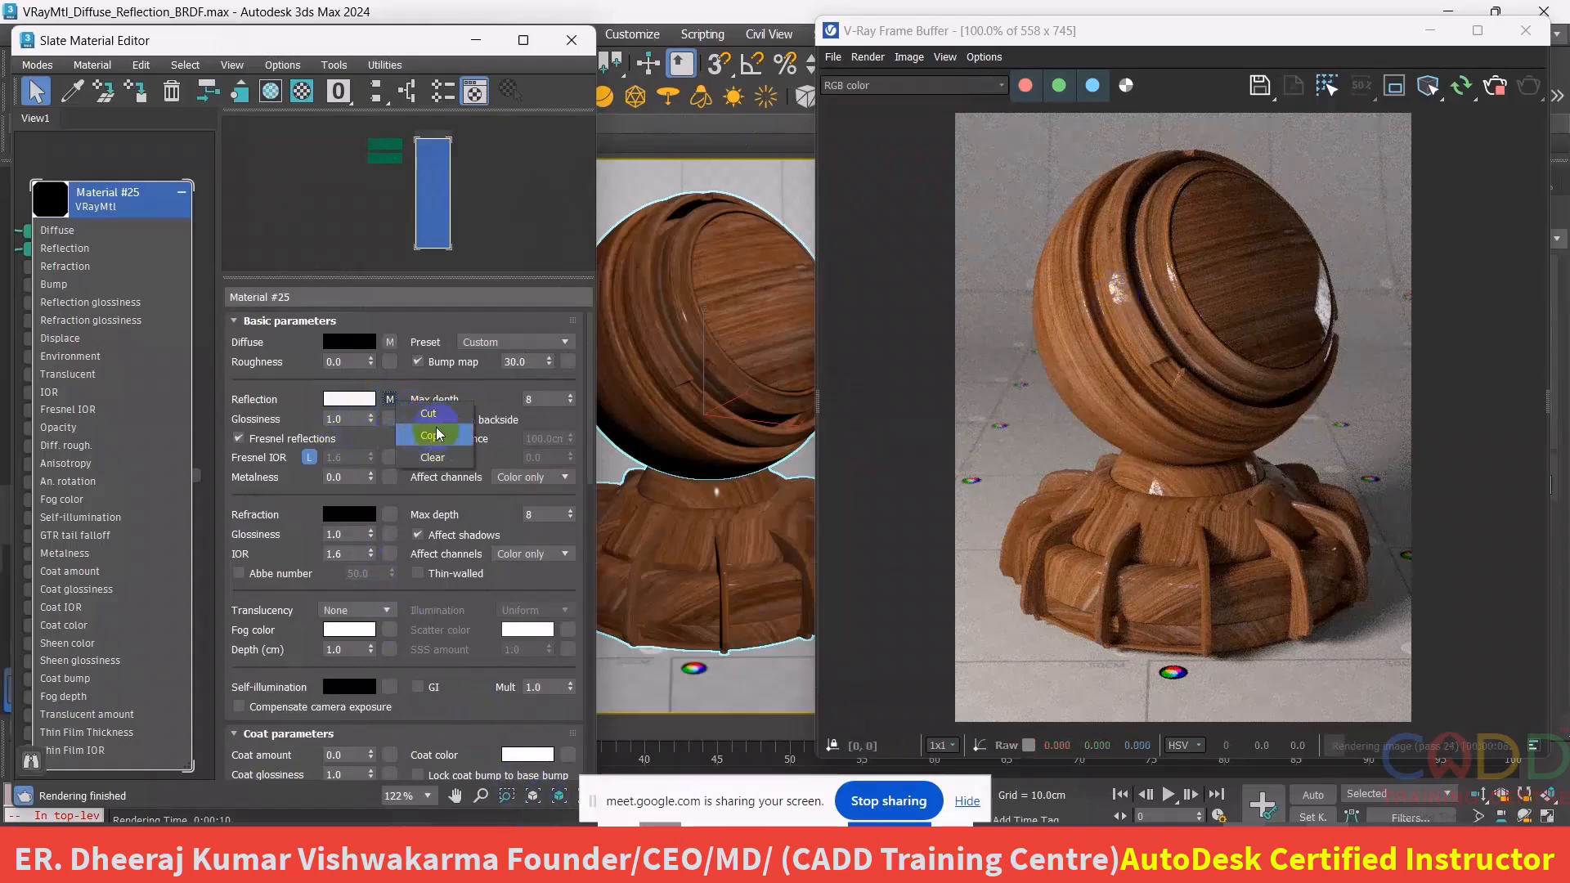
click(433, 456)
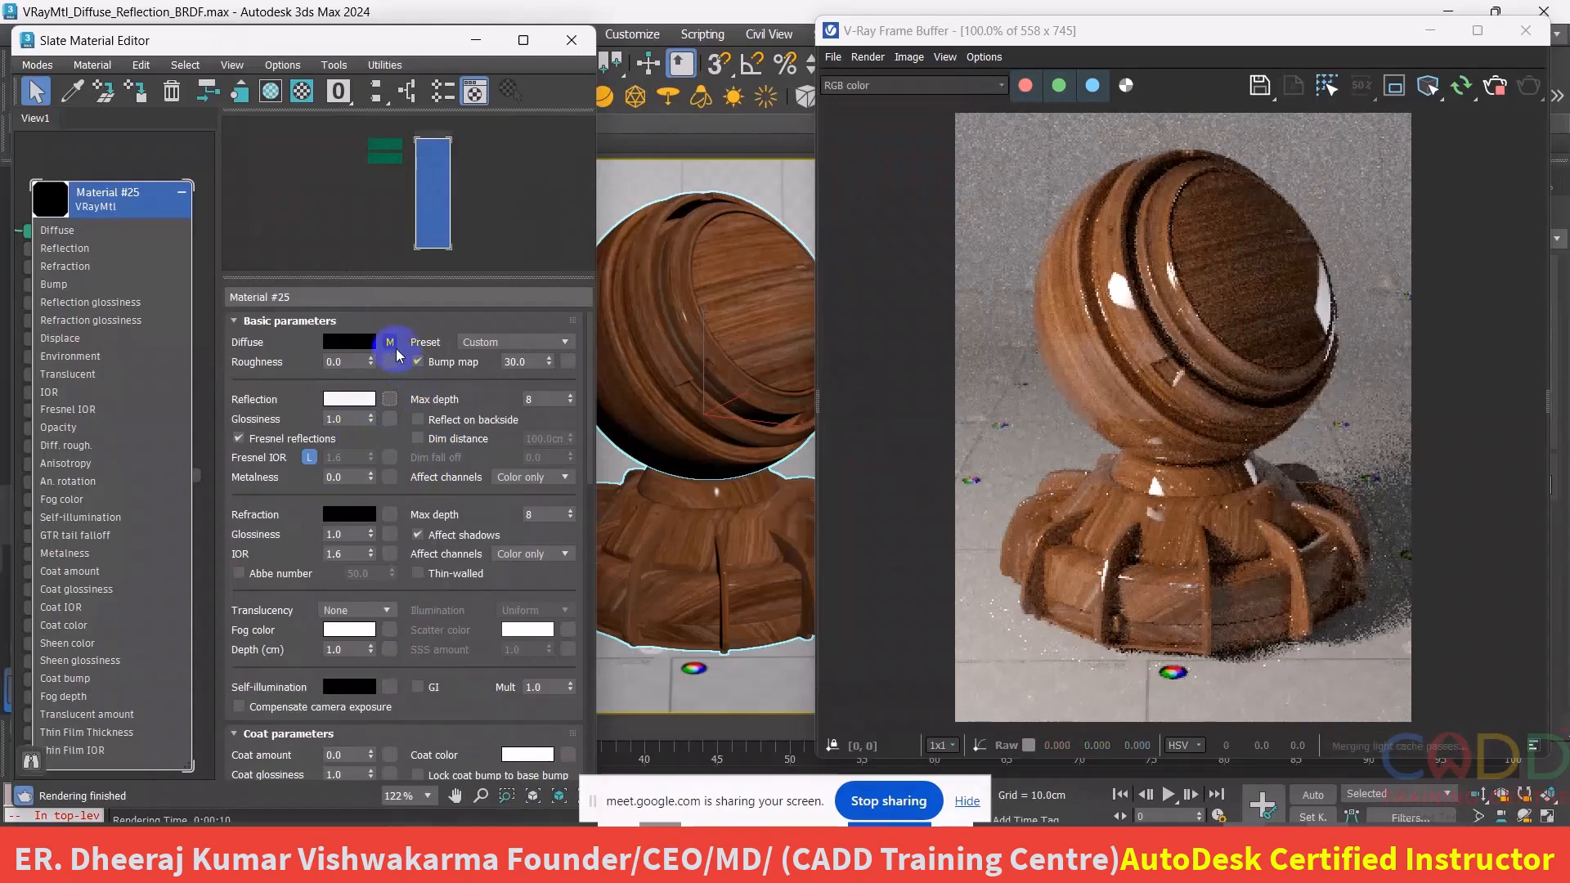
right_click(396, 350)
click(433, 401)
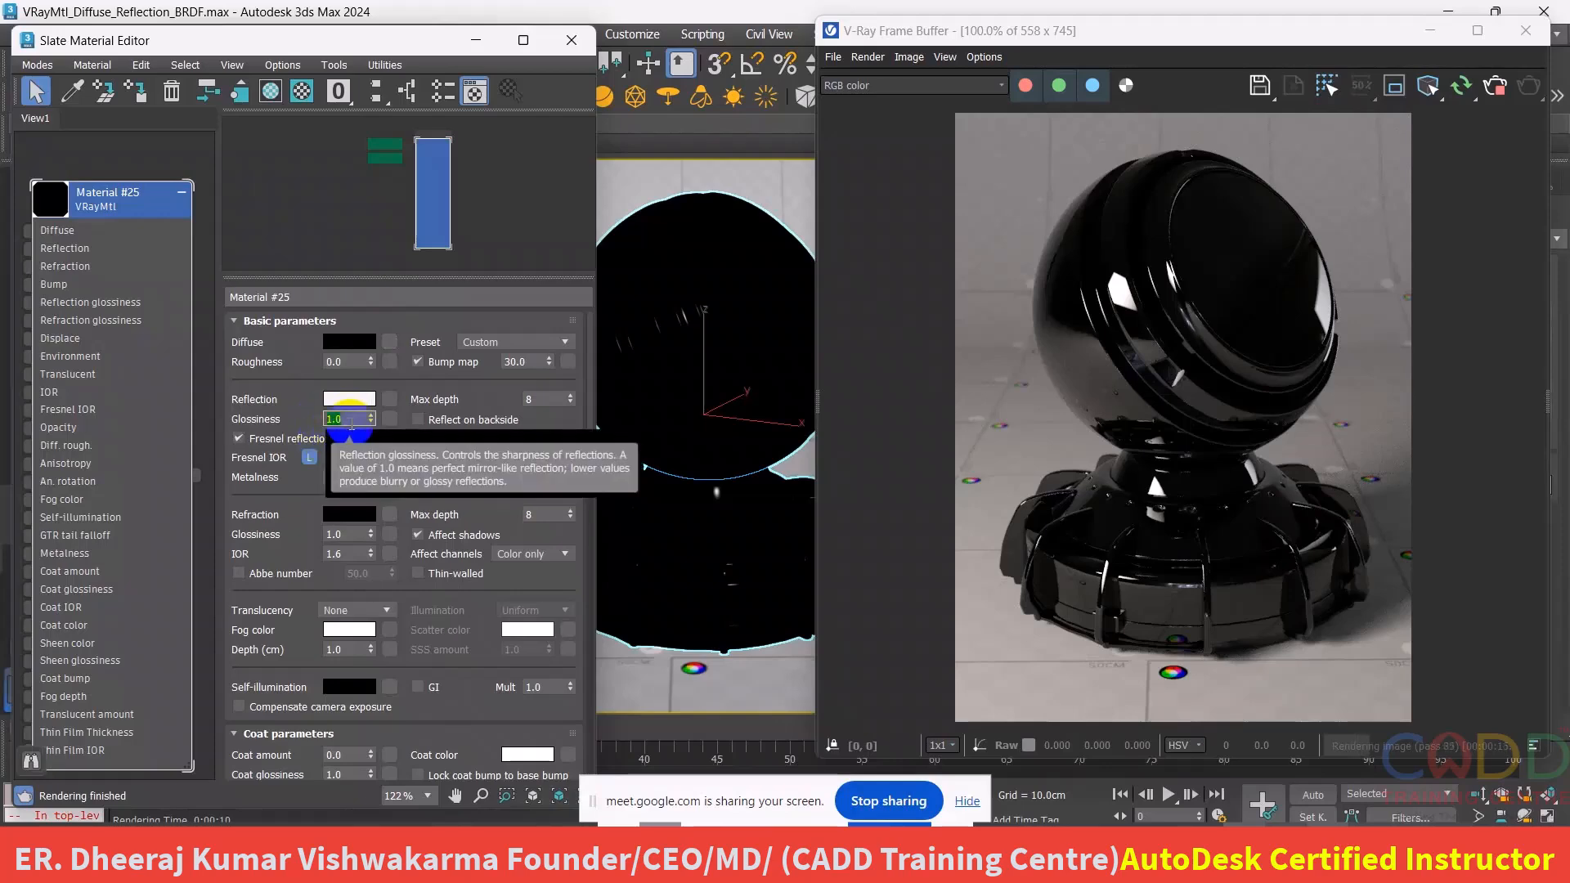
- Try reflection glossiness values of 0.0 and 0.5 on the black shader ball, and return the glossiness to 1.0
key(Return)
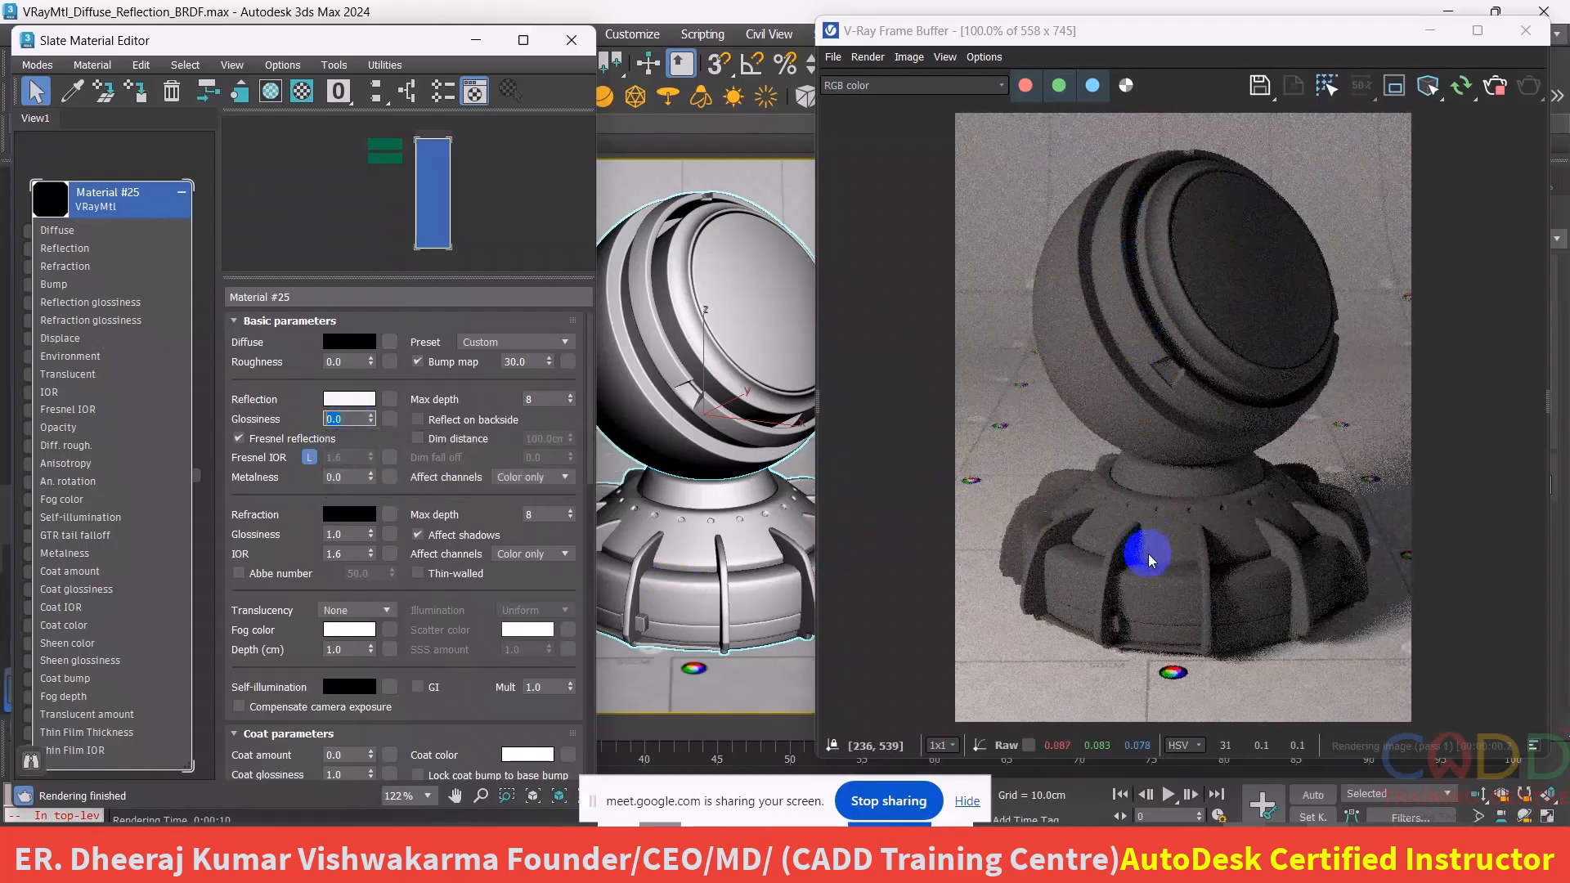
click(1160, 523)
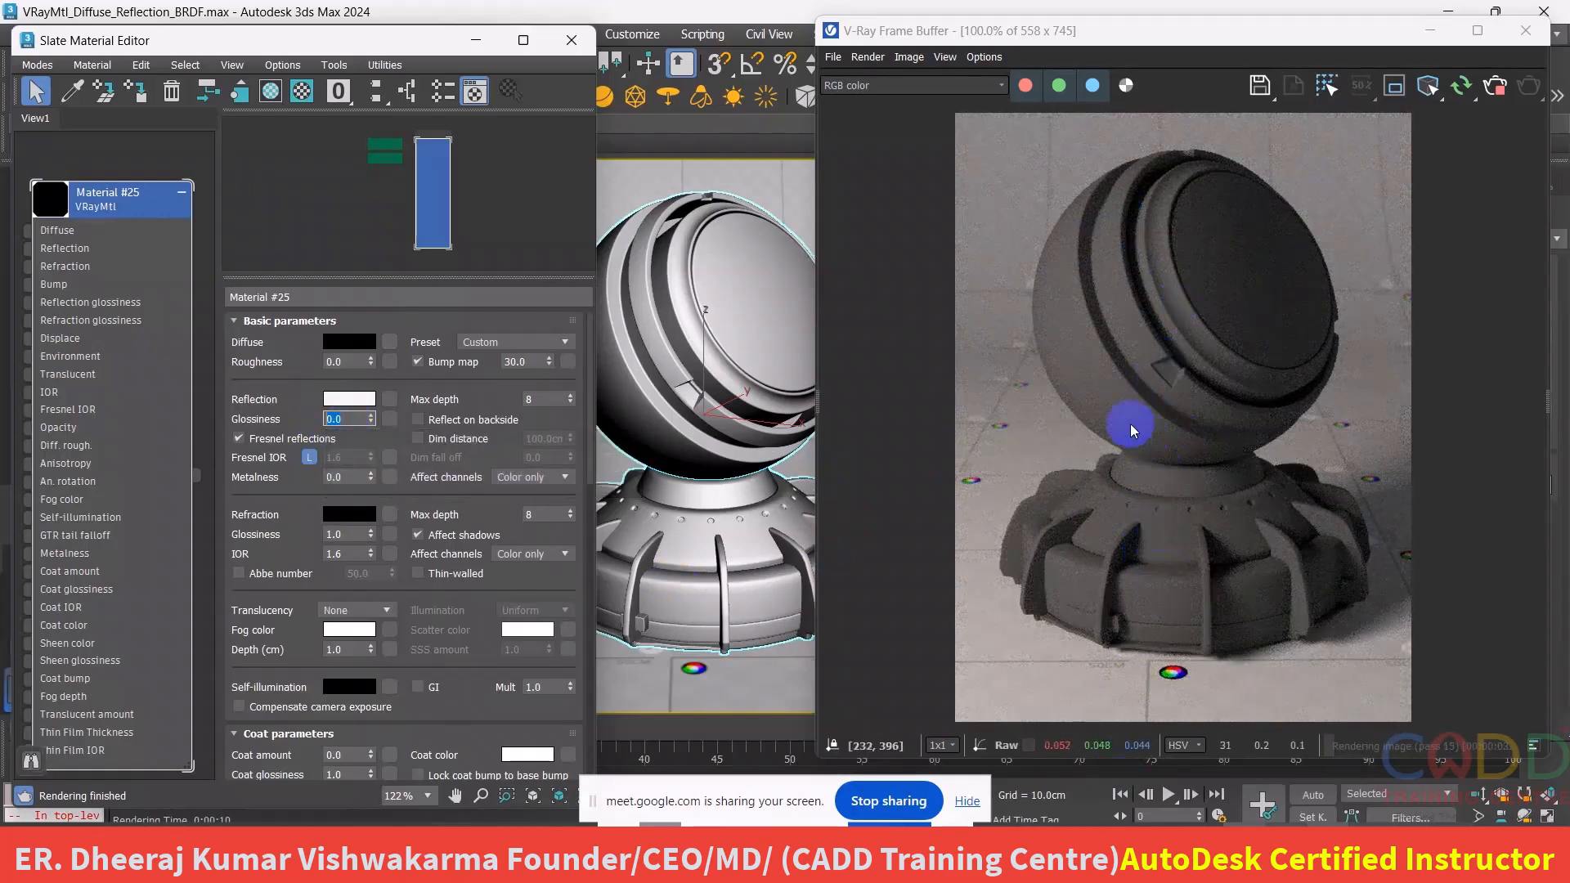
click(348, 419)
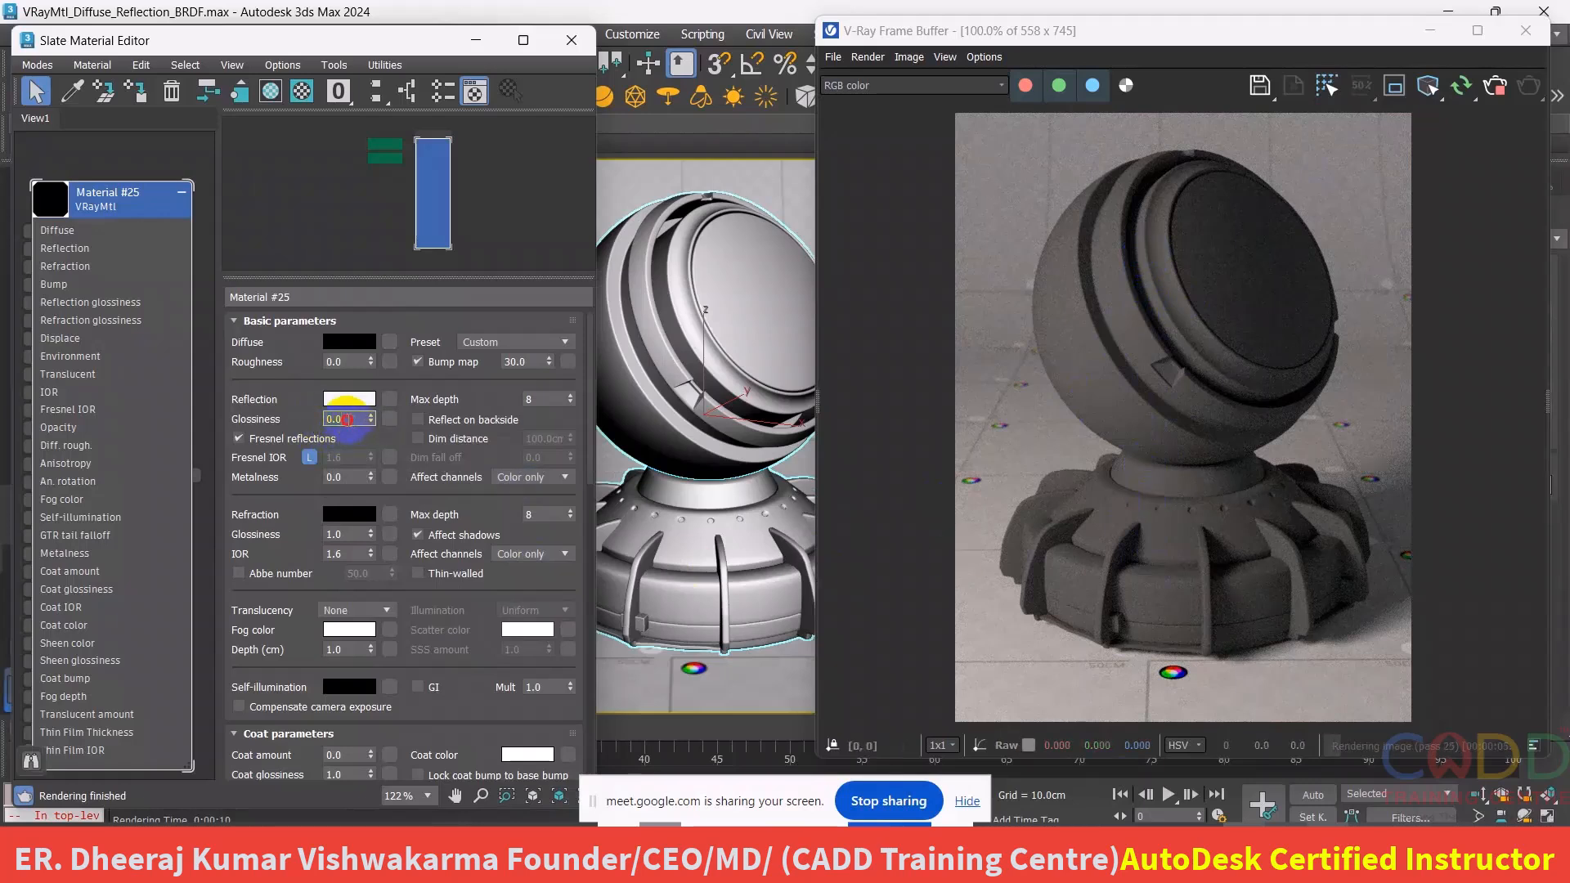
drag(347, 419, 317, 420)
key(Return)
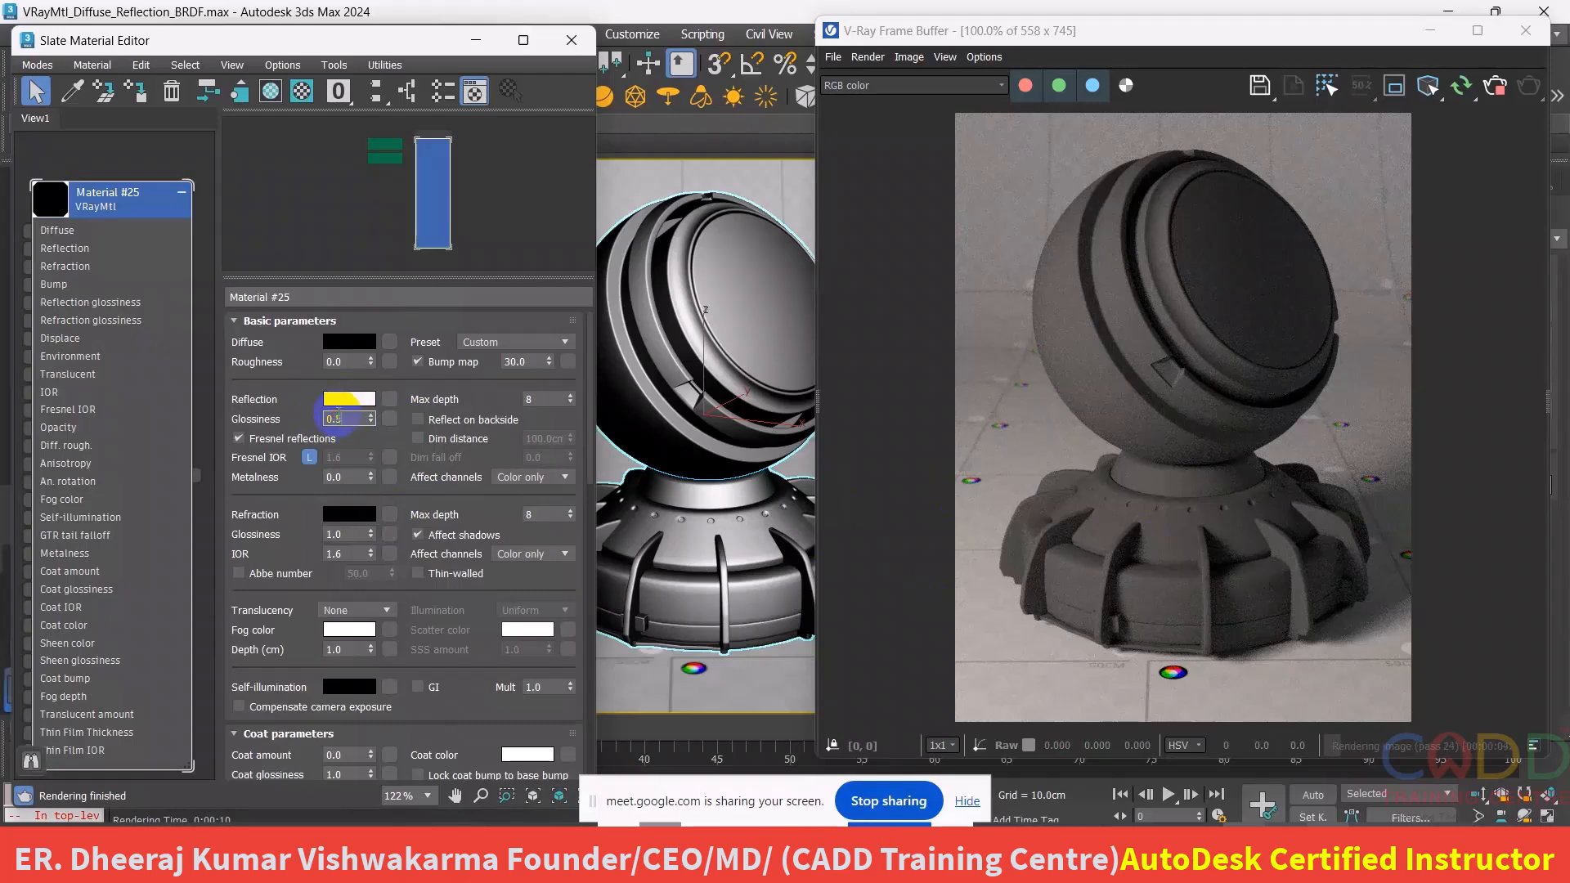
key(Return)
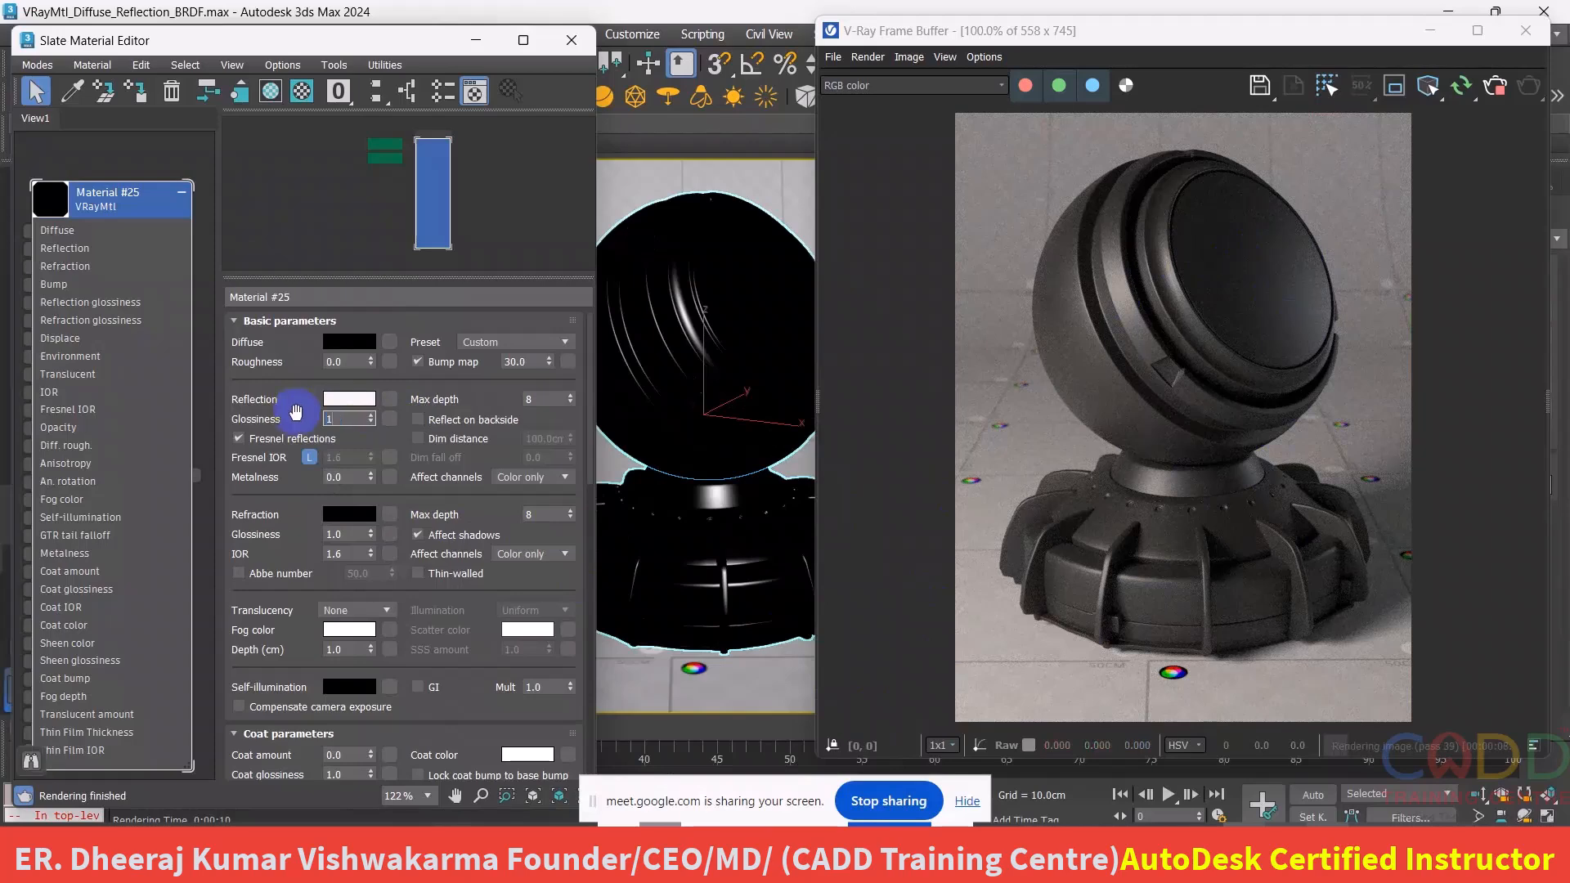
key(Return)
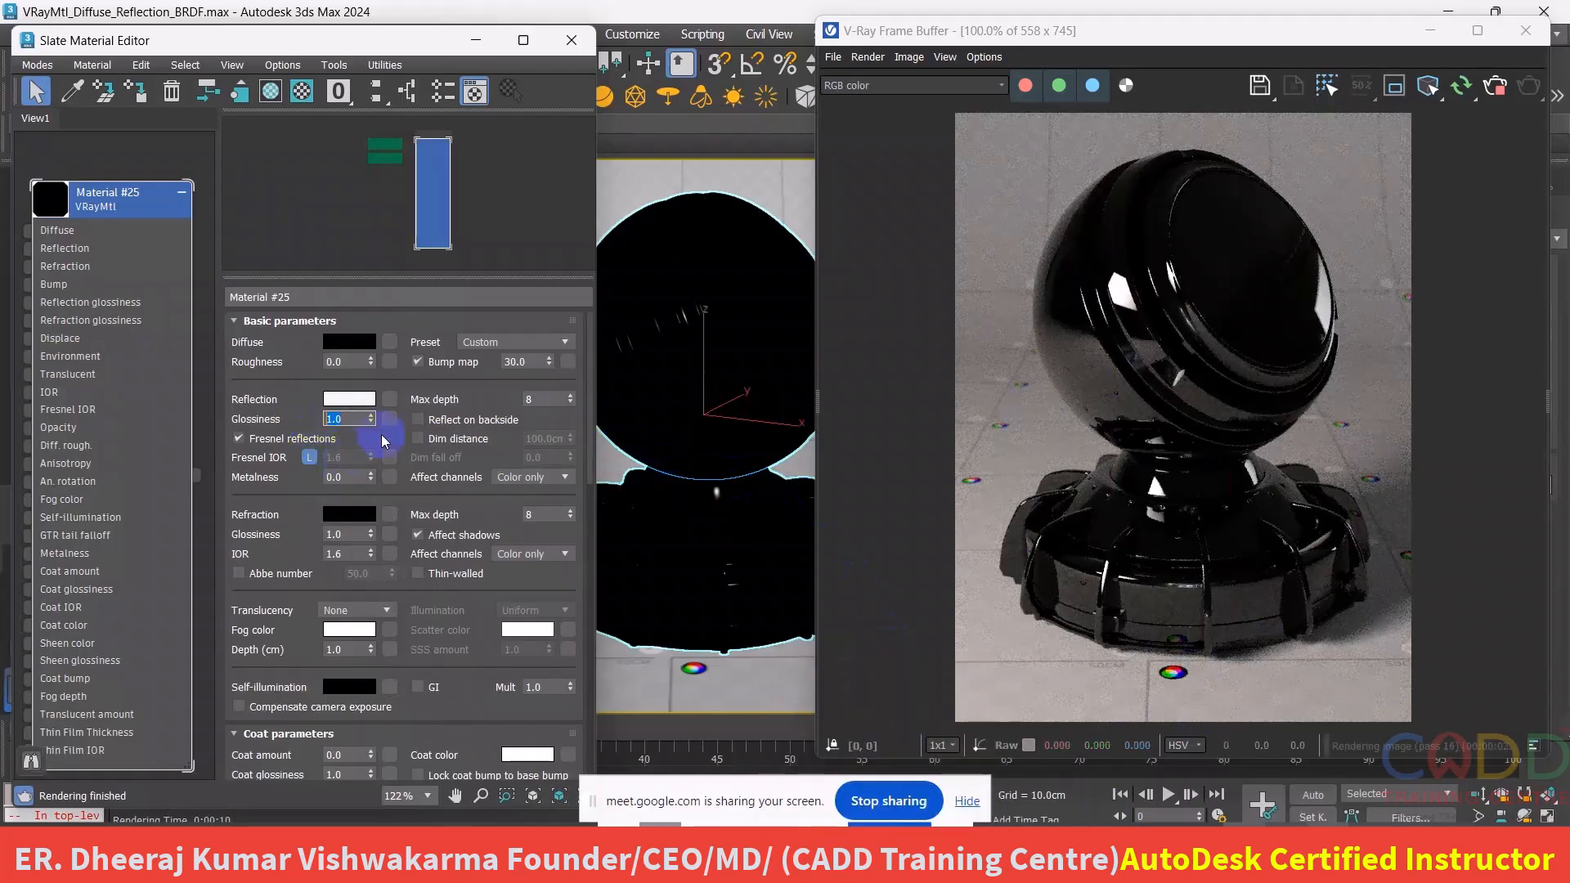
- Try a reflection glossiness of 0.8, inspect the blurred highlights in the render, and restore the glossiness to 1.0
click(352, 420)
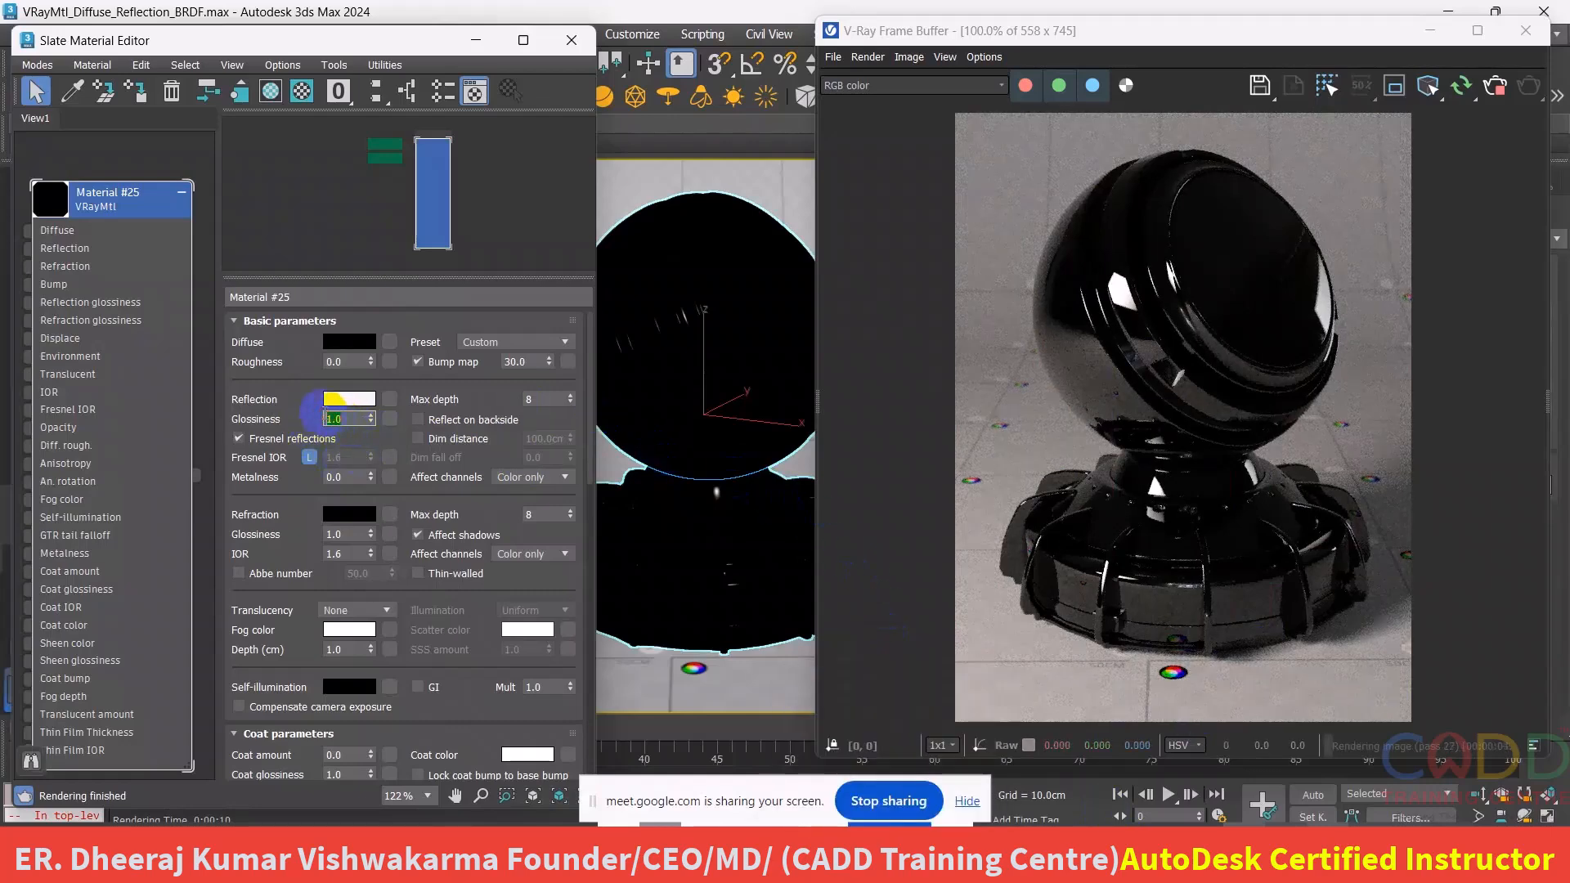
text(.8)
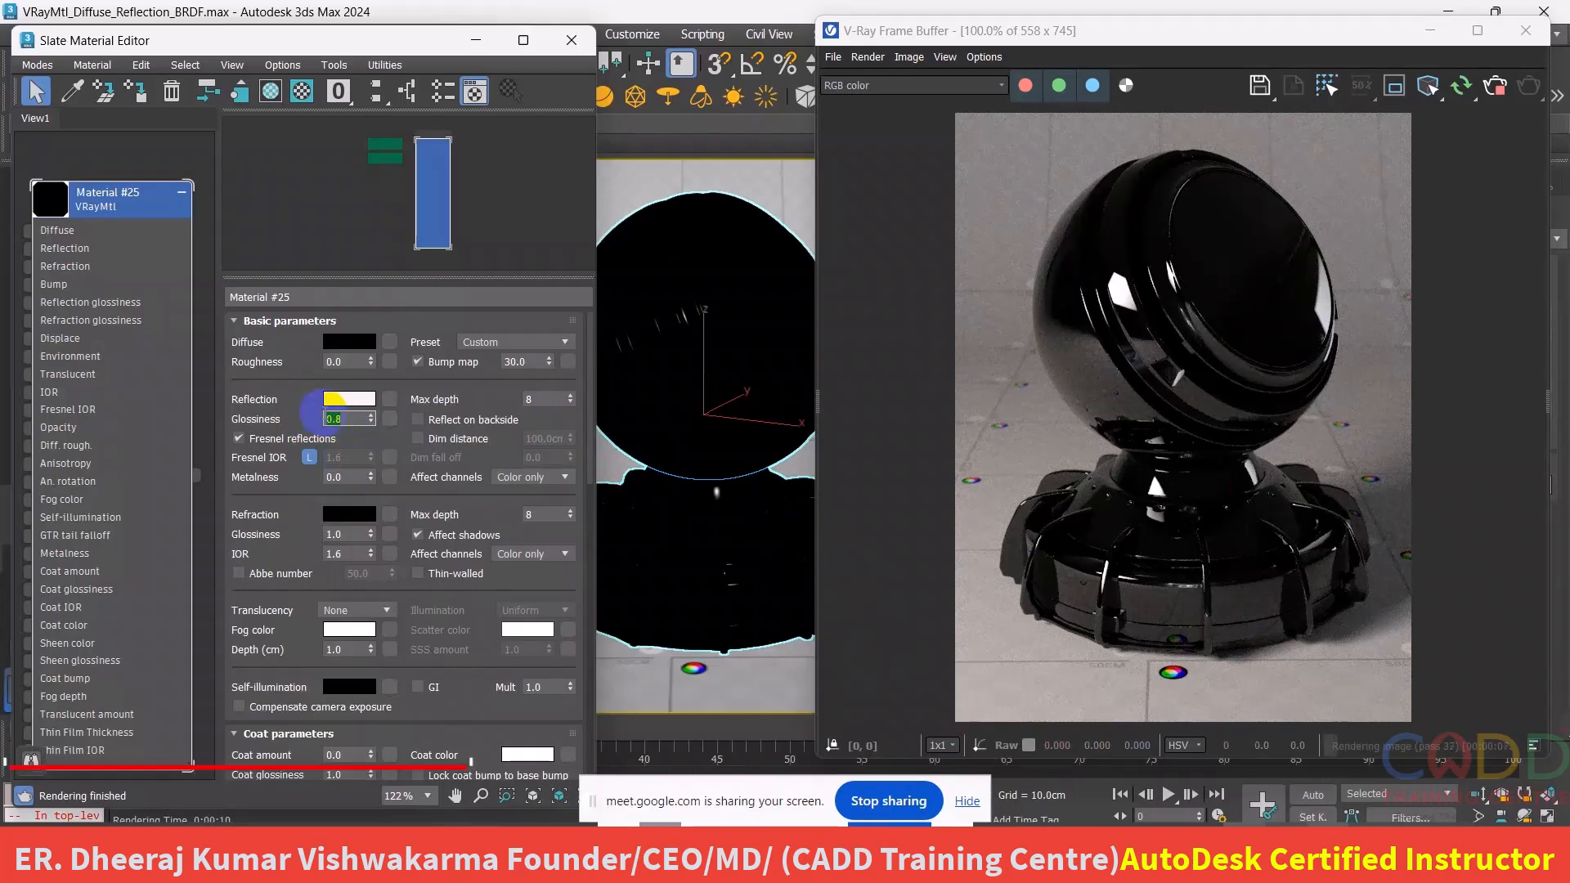
key(Return)
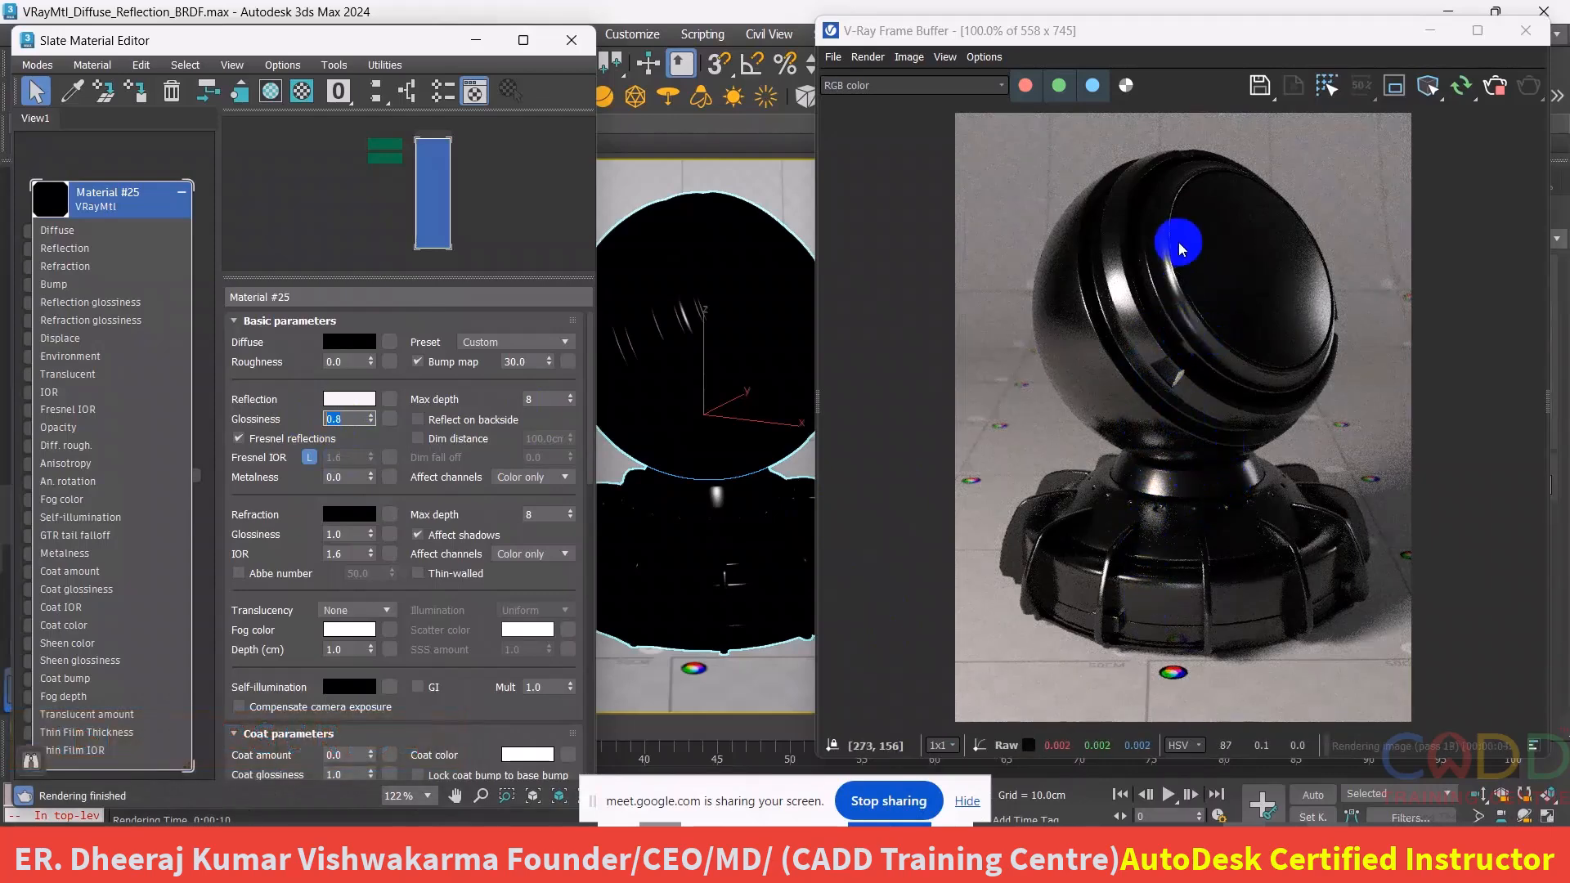
drag(1251, 552, 1155, 241)
click(343, 417)
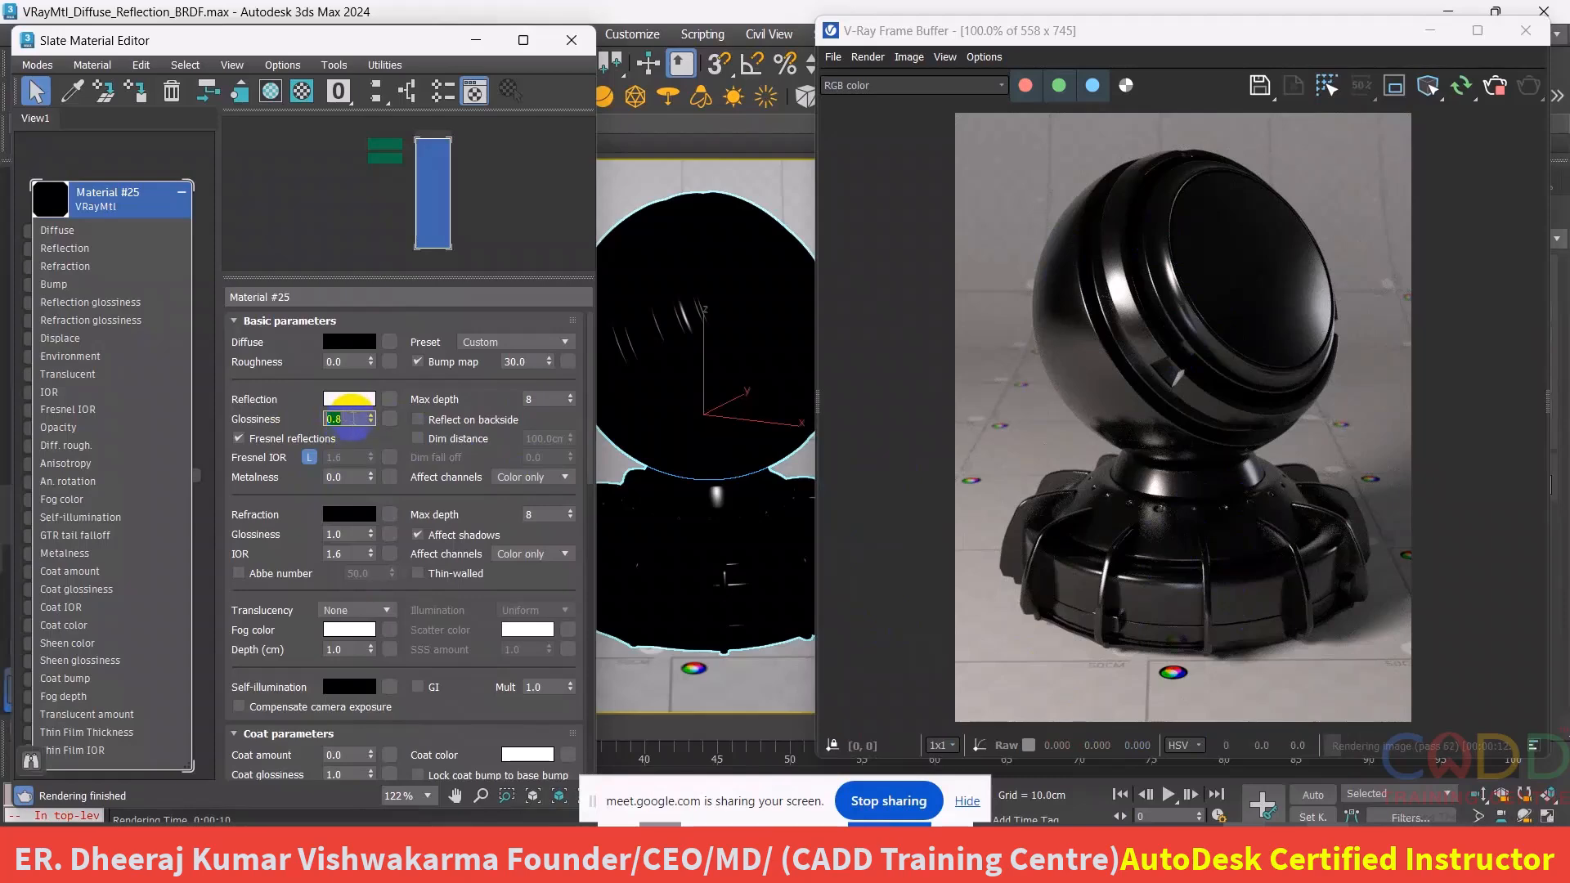
text(1)
key(Return)
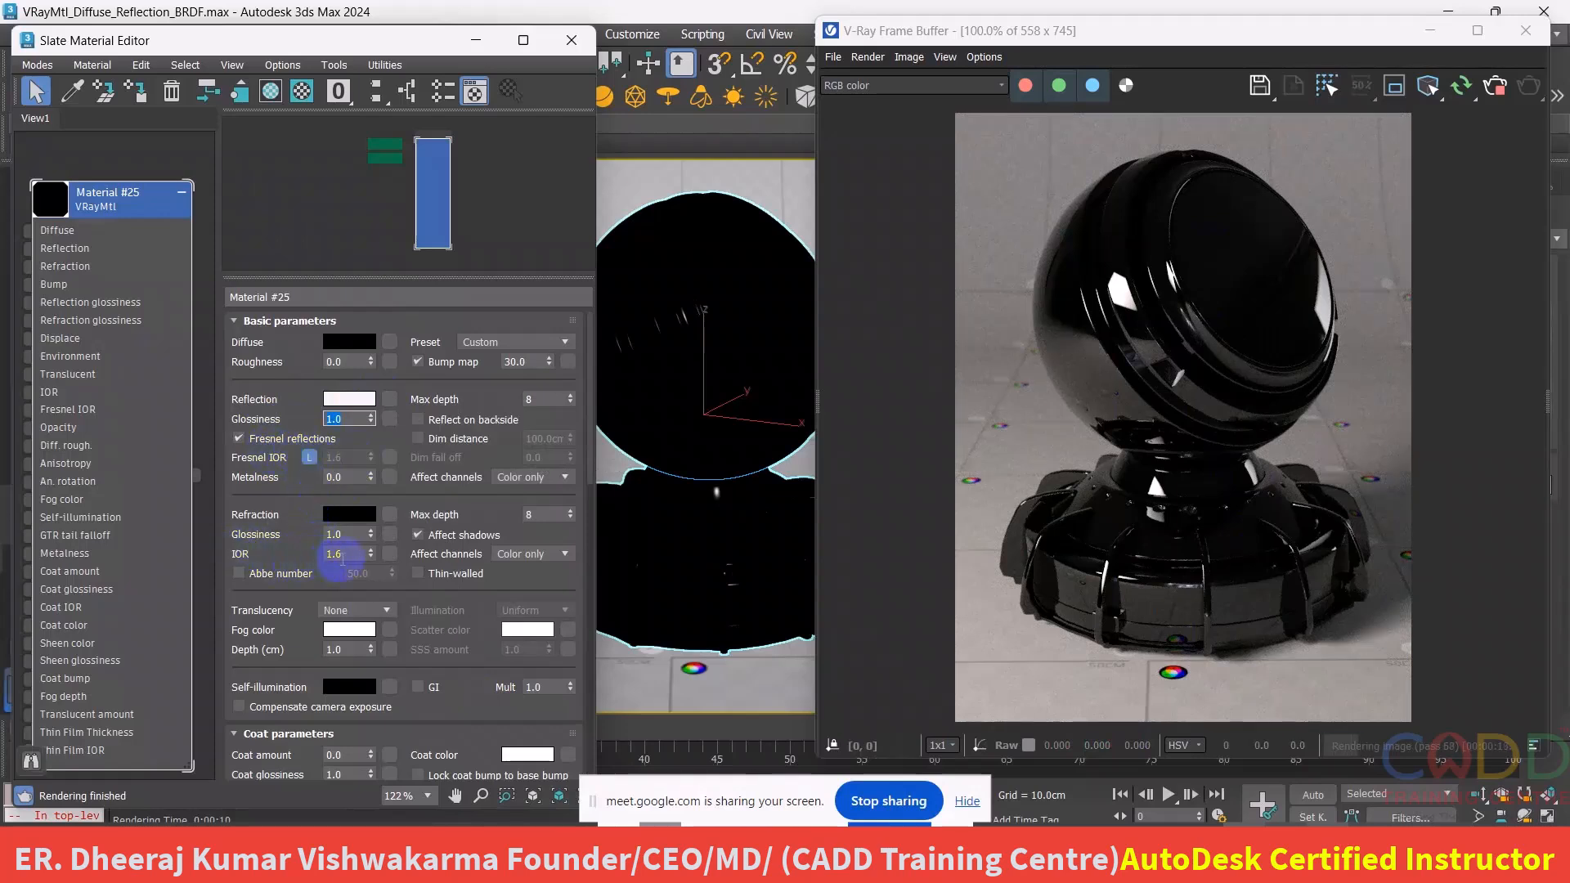
- Lock the Fresnel IOR to the refraction IOR and try an IOR of 1.2 on the black shader ball
double_click(354, 554)
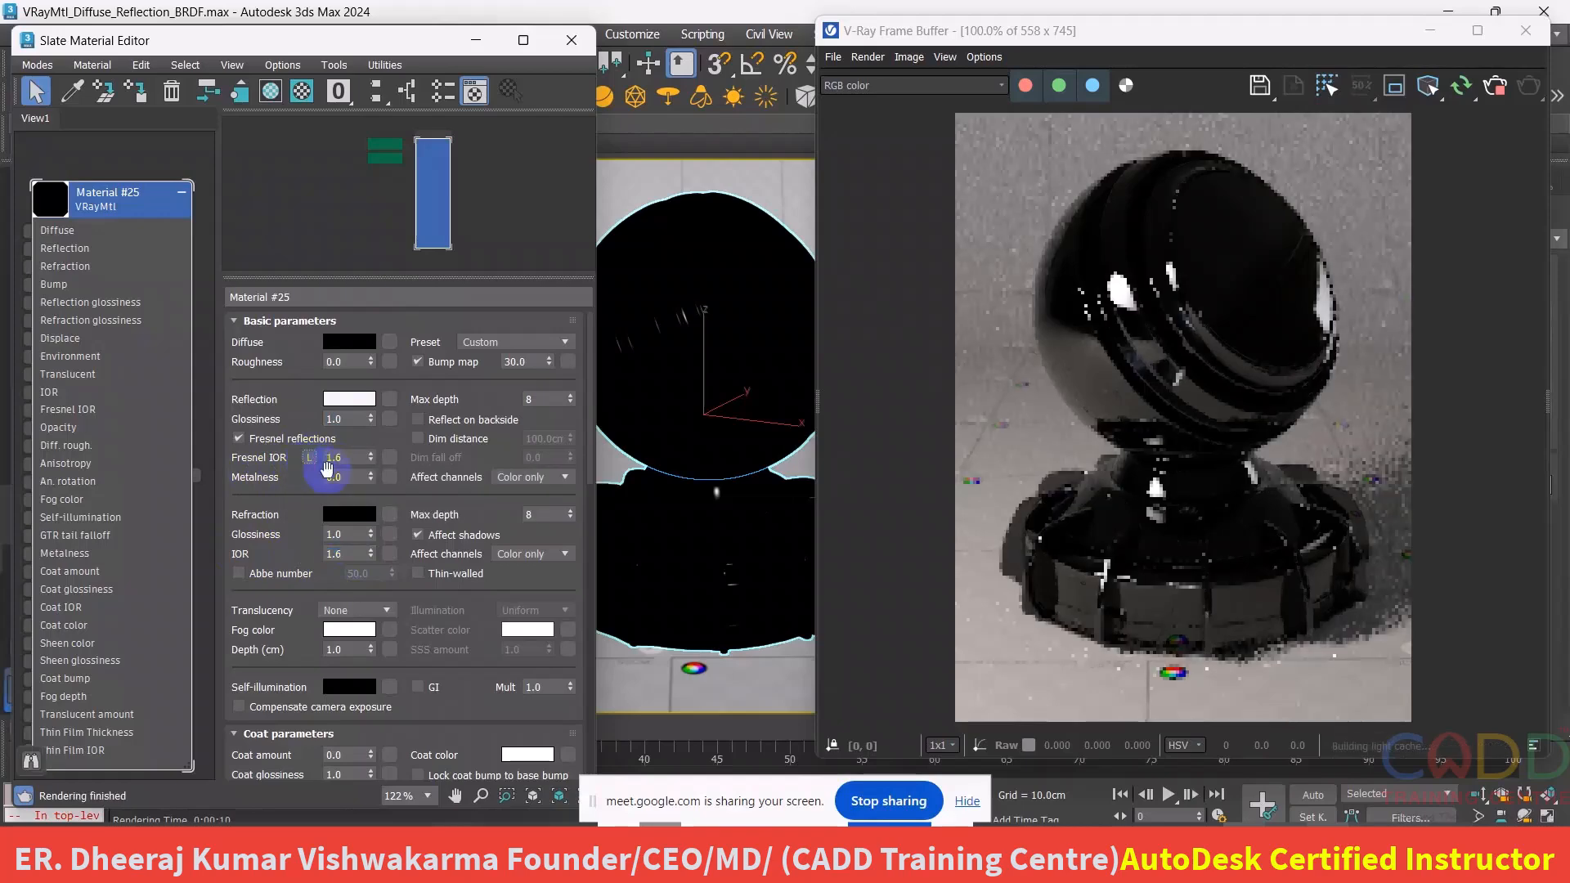
click(310, 457)
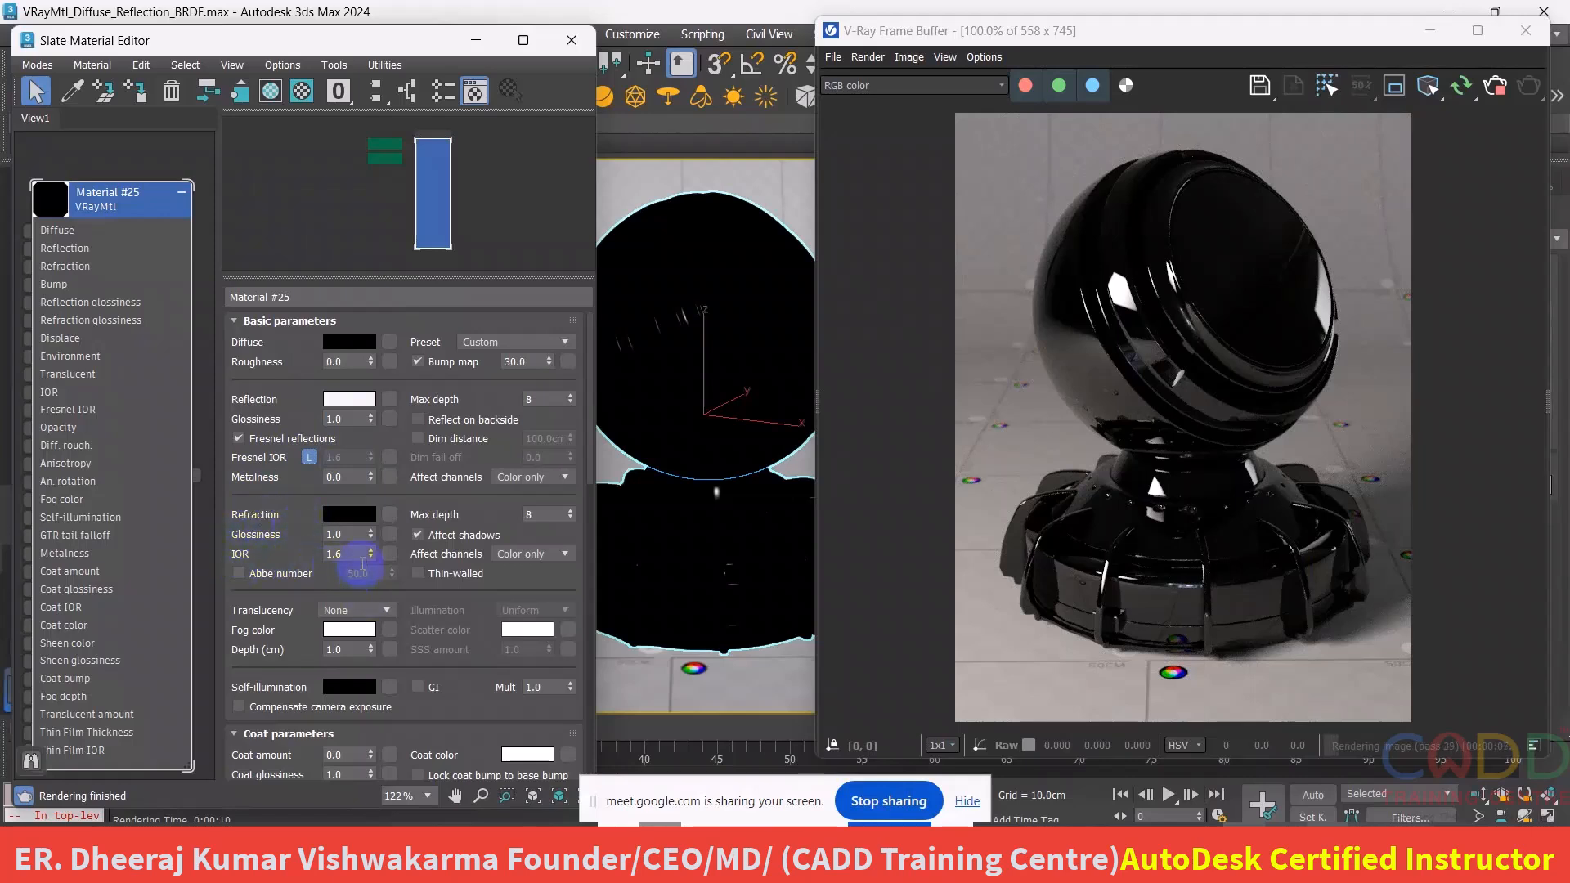
mouse_move(352, 561)
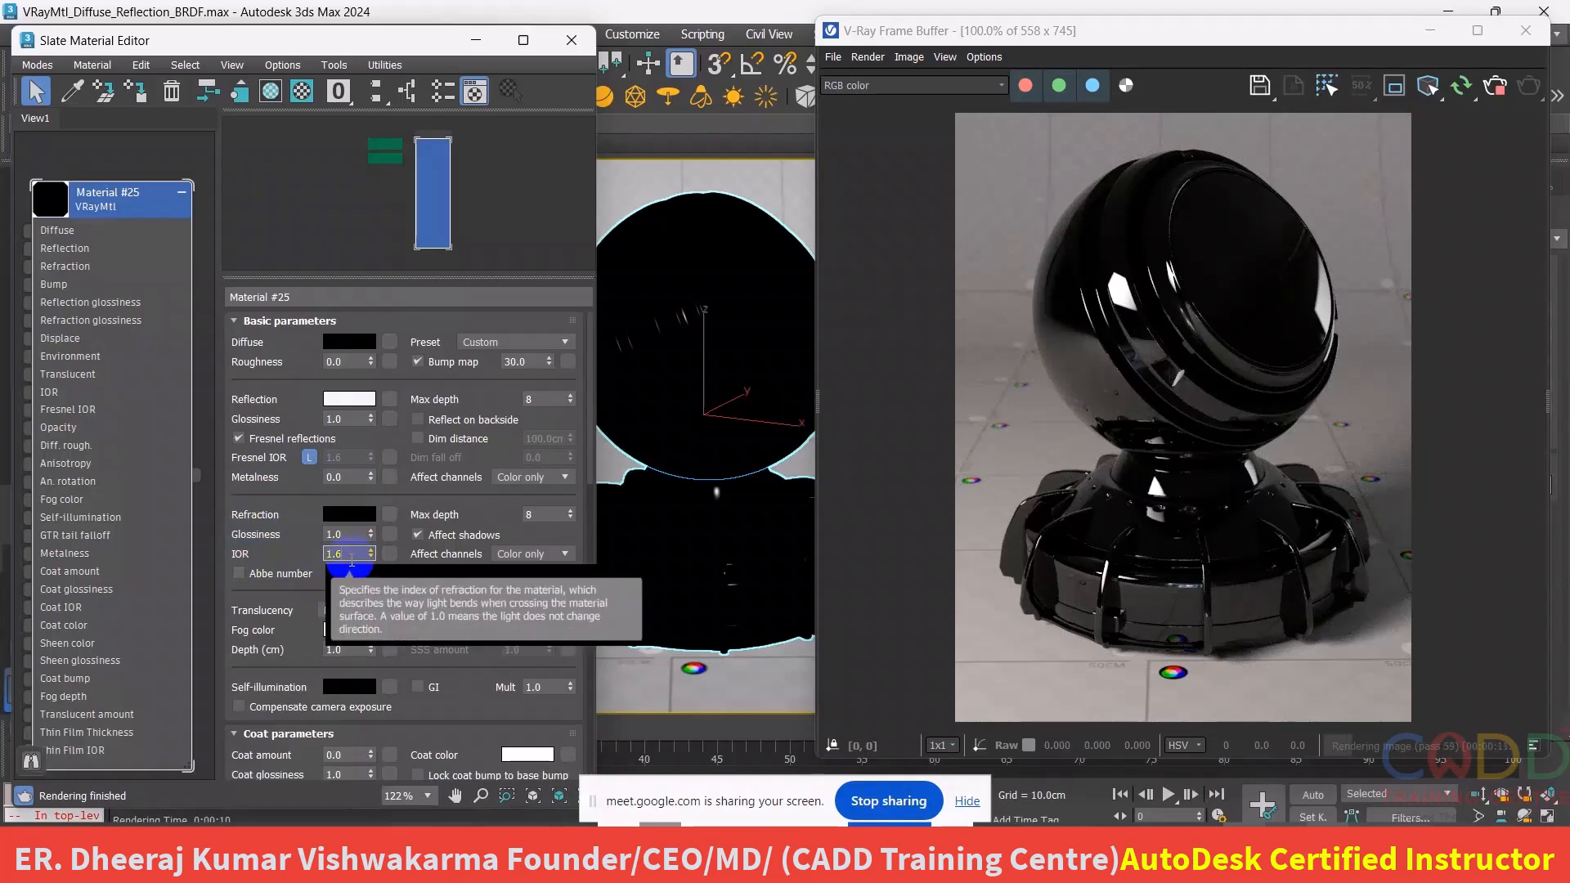
click(350, 558)
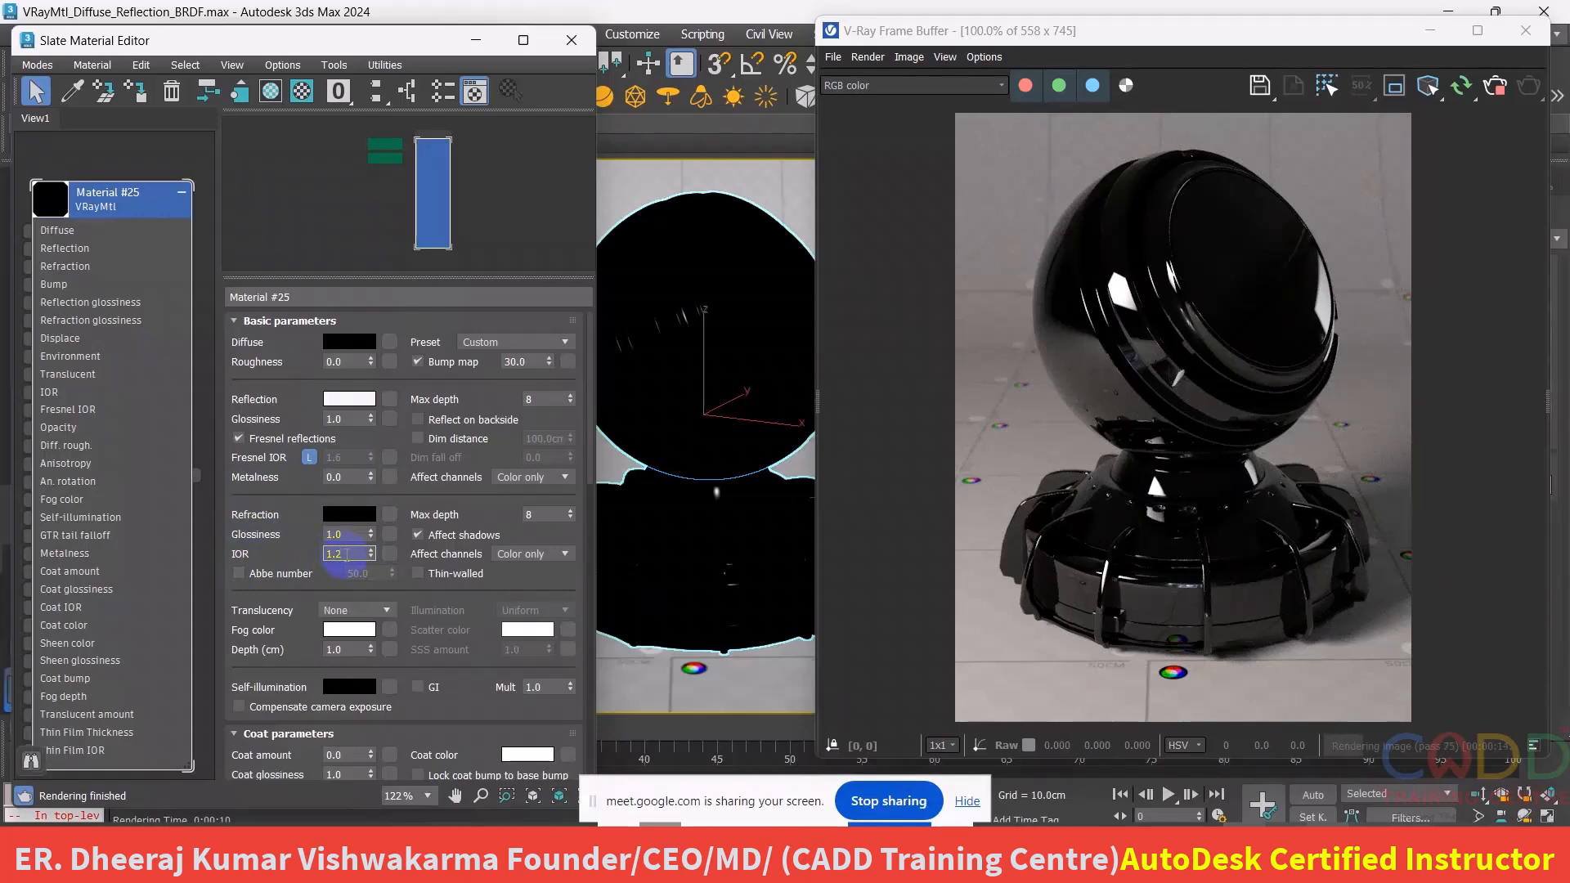
key(Return)
click(1045, 279)
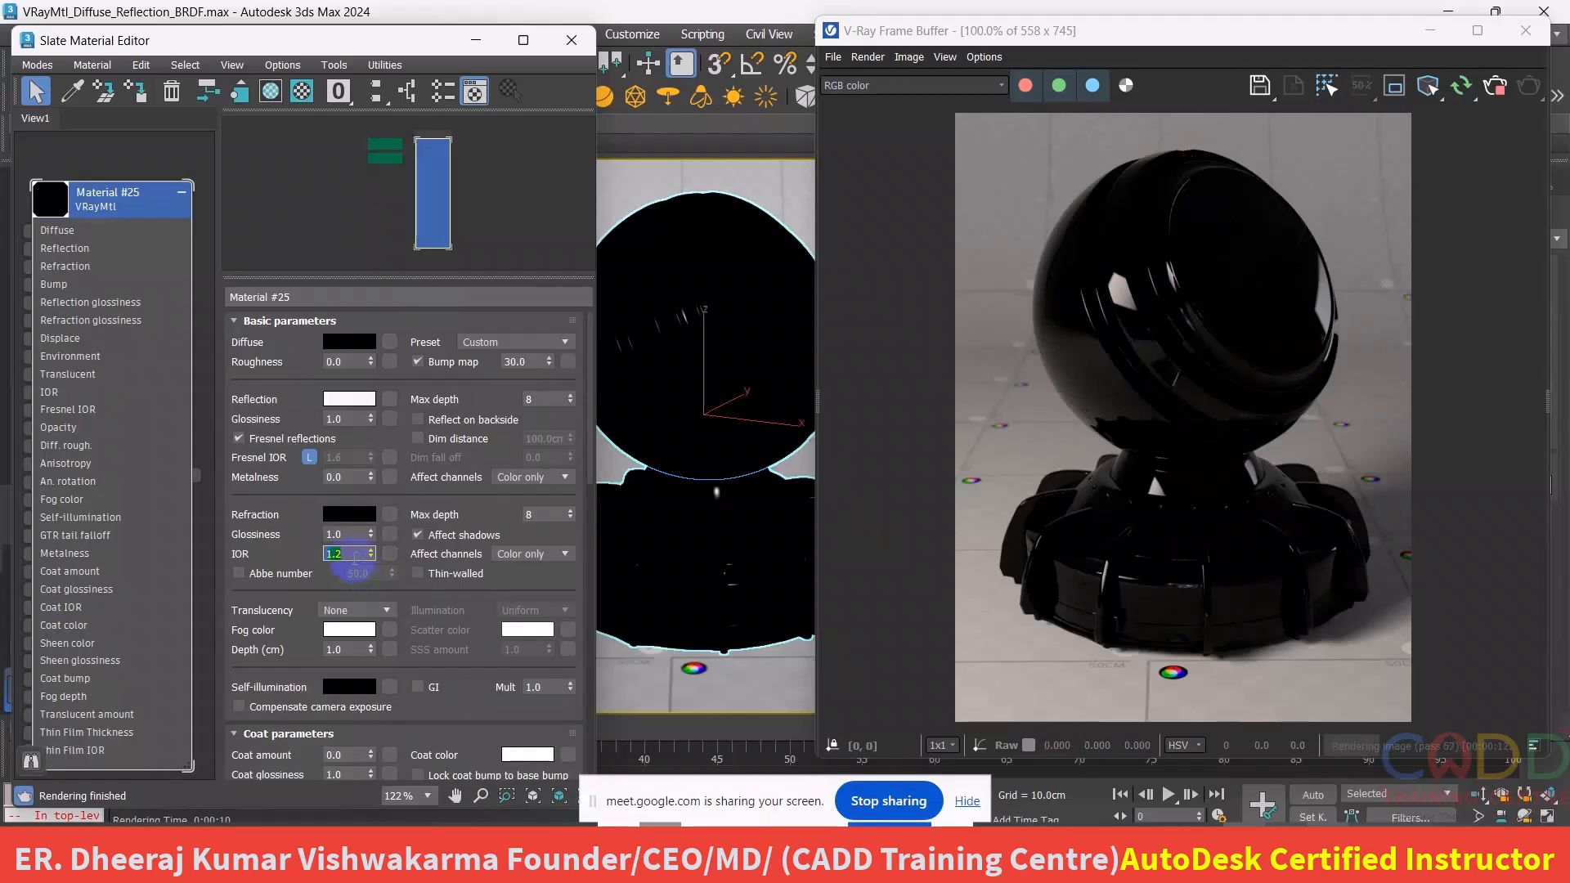
- Try refraction IOR values of 3 and 25 to compare the reflection strength in the render
drag(336, 556, 314, 555)
text(3)
key(Return)
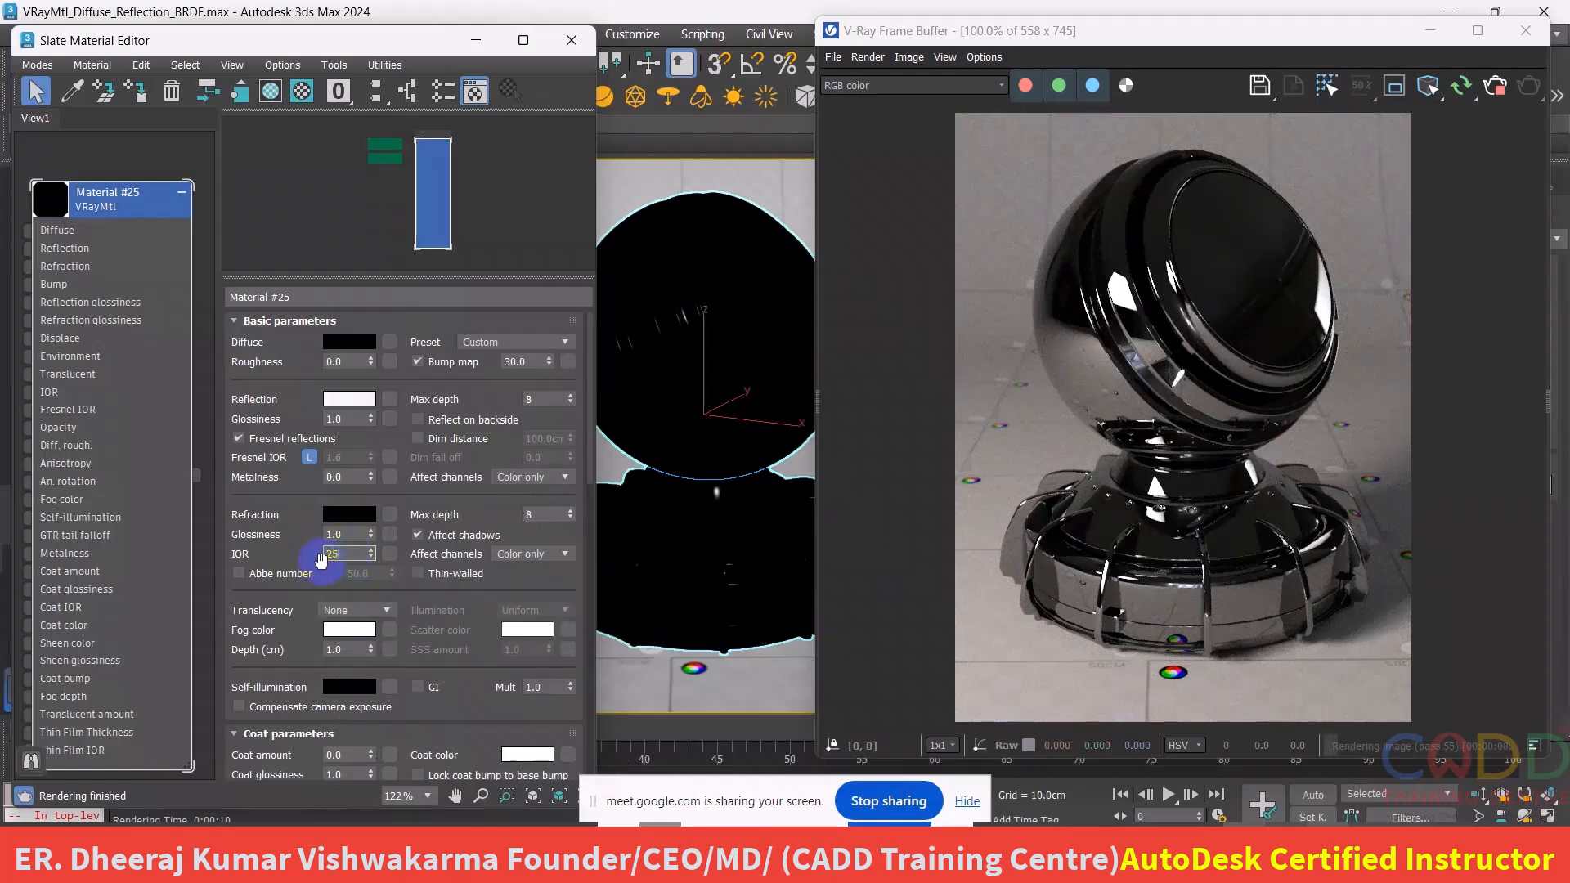
click(320, 559)
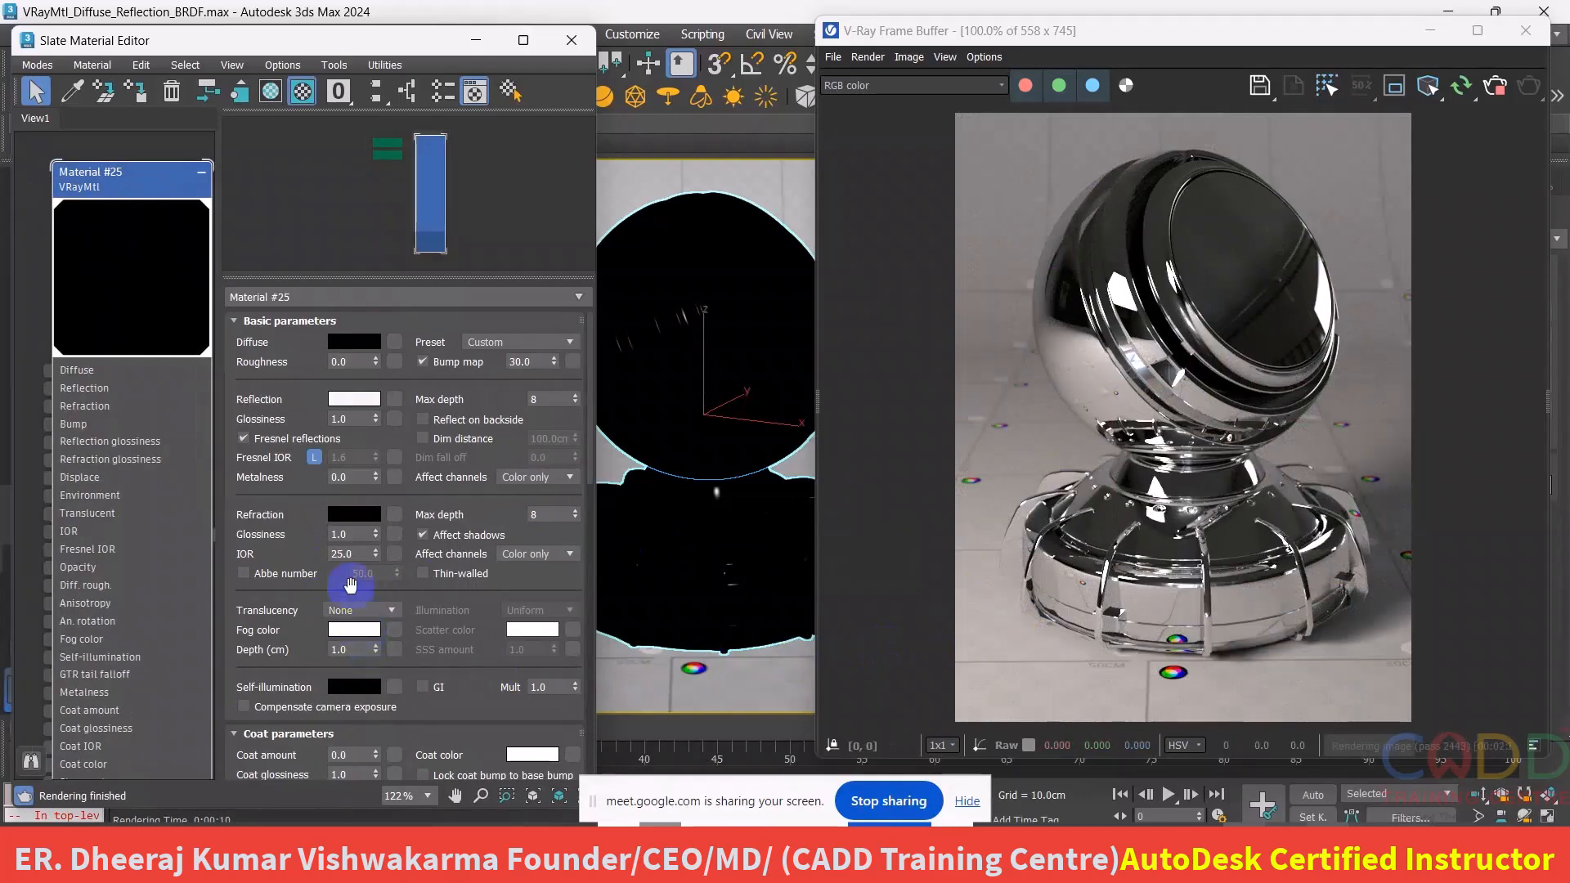
double_click(349, 534)
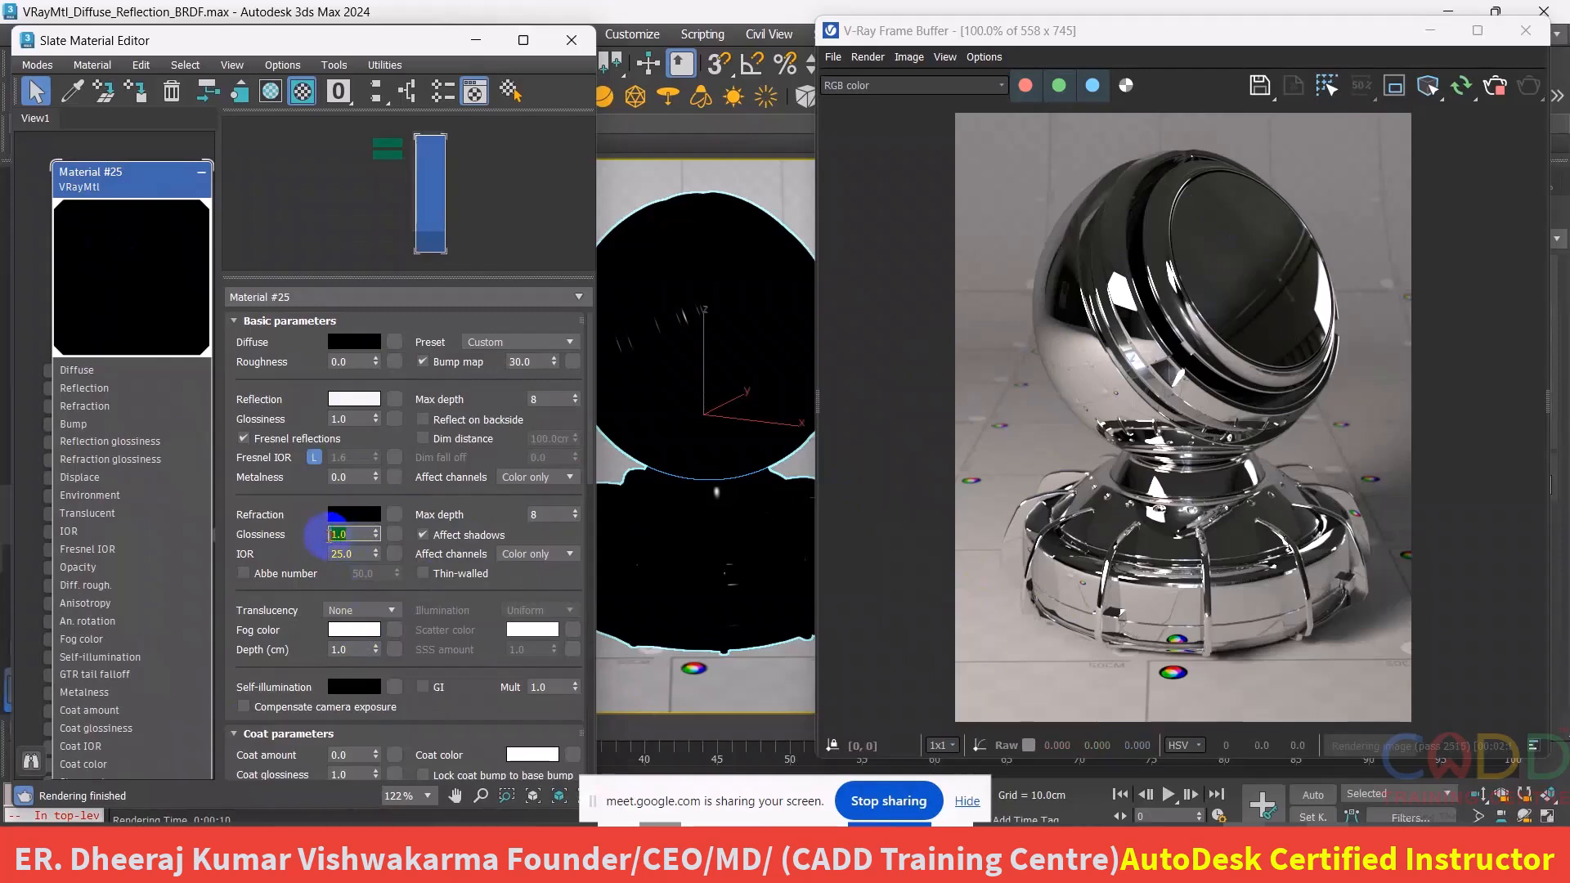
click(306, 553)
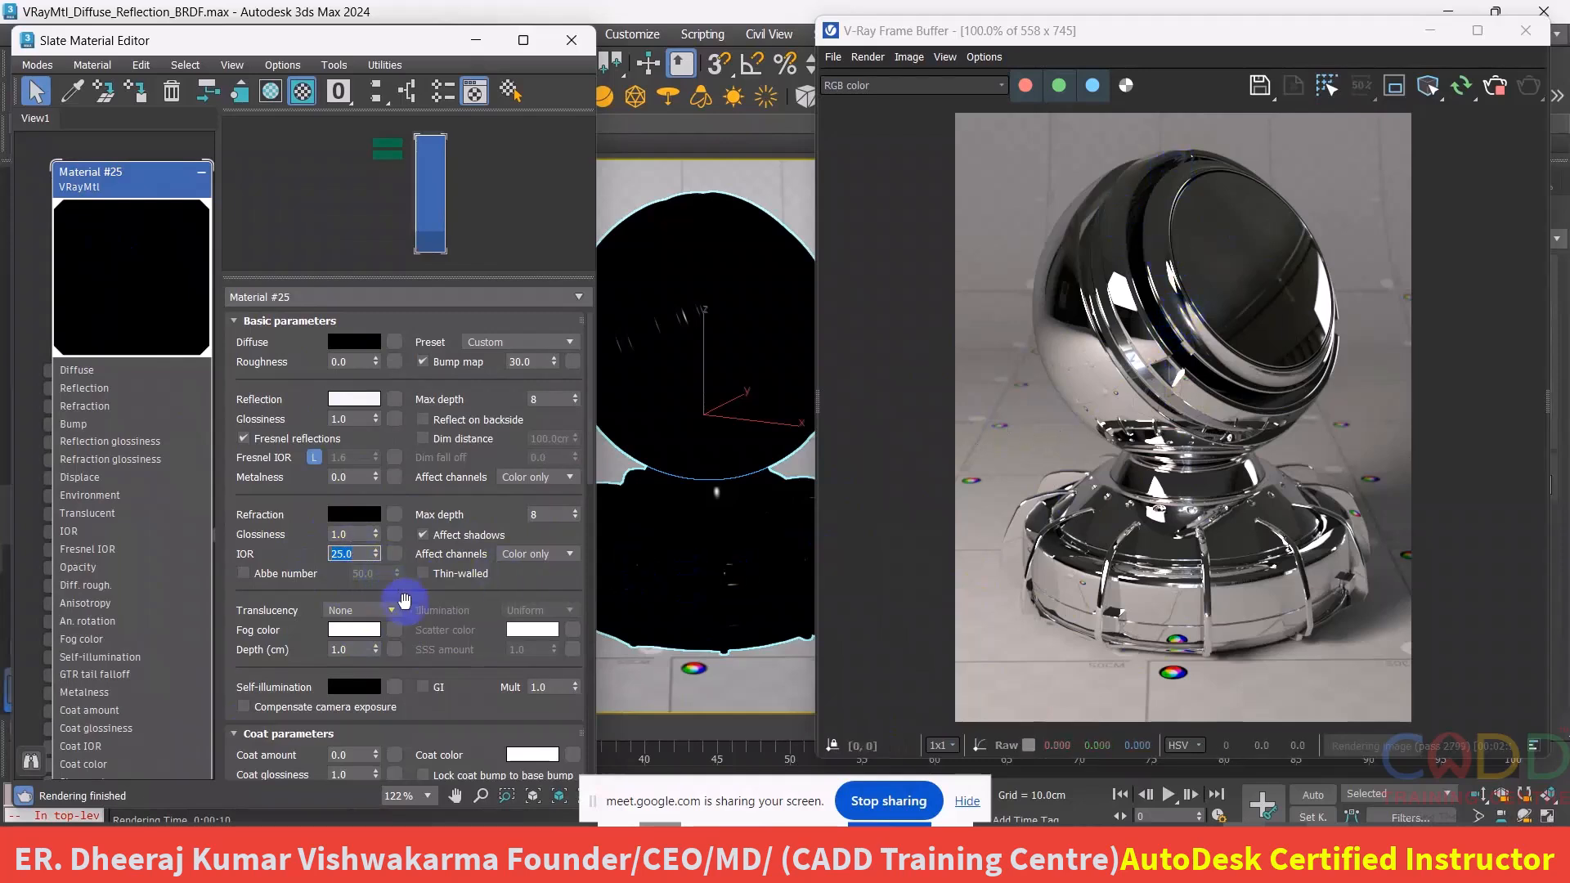
- Set the VRayMtl's refraction IOR back to 1.6
mouse_move(381, 573)
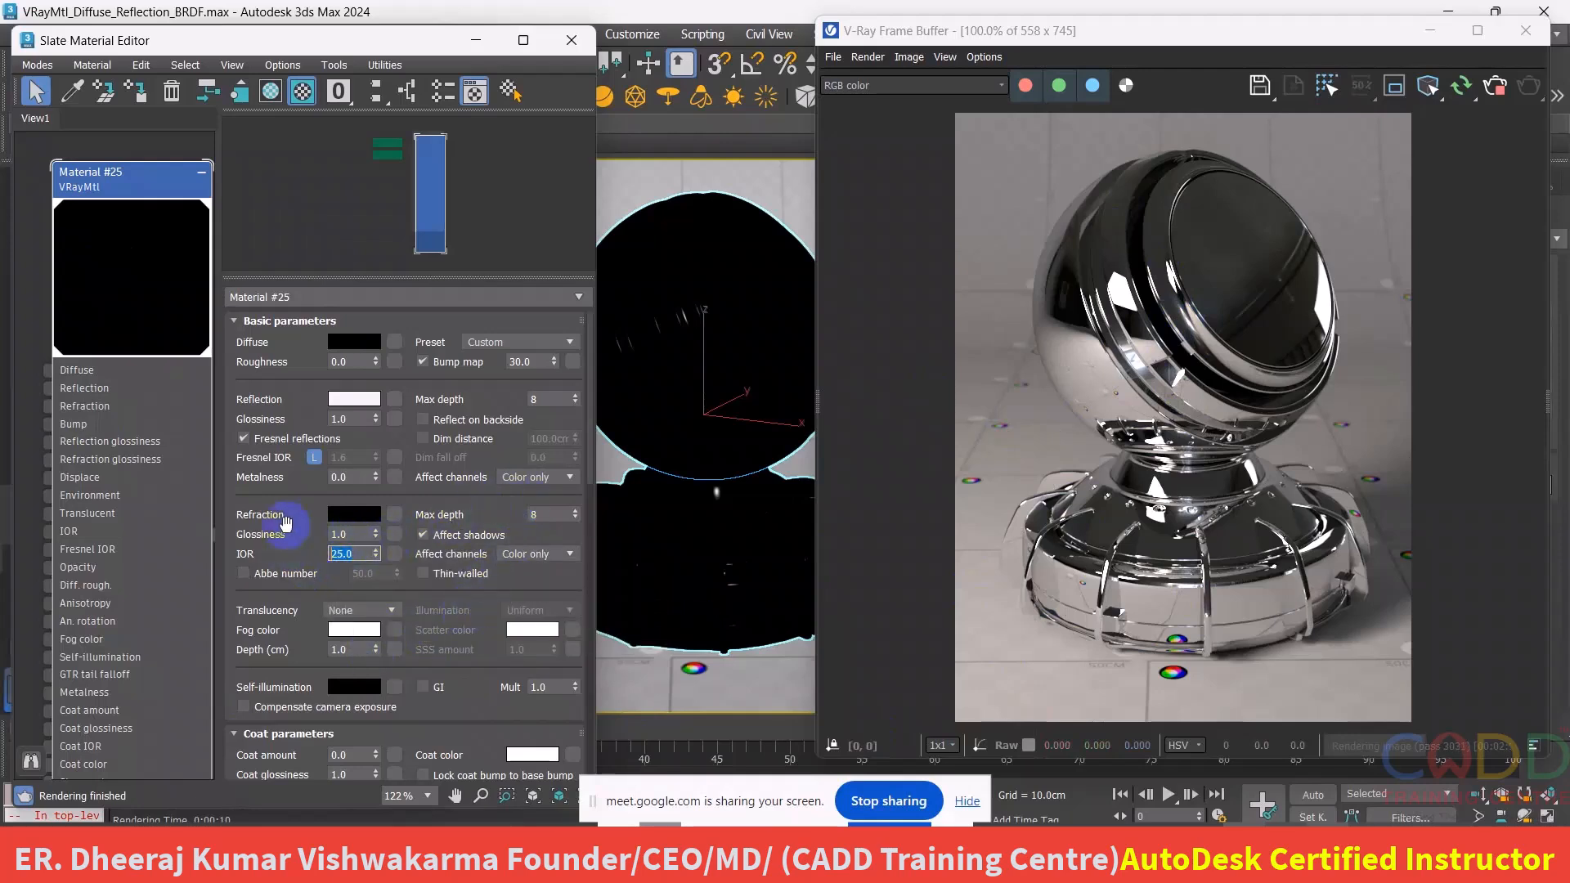
click(544, 398)
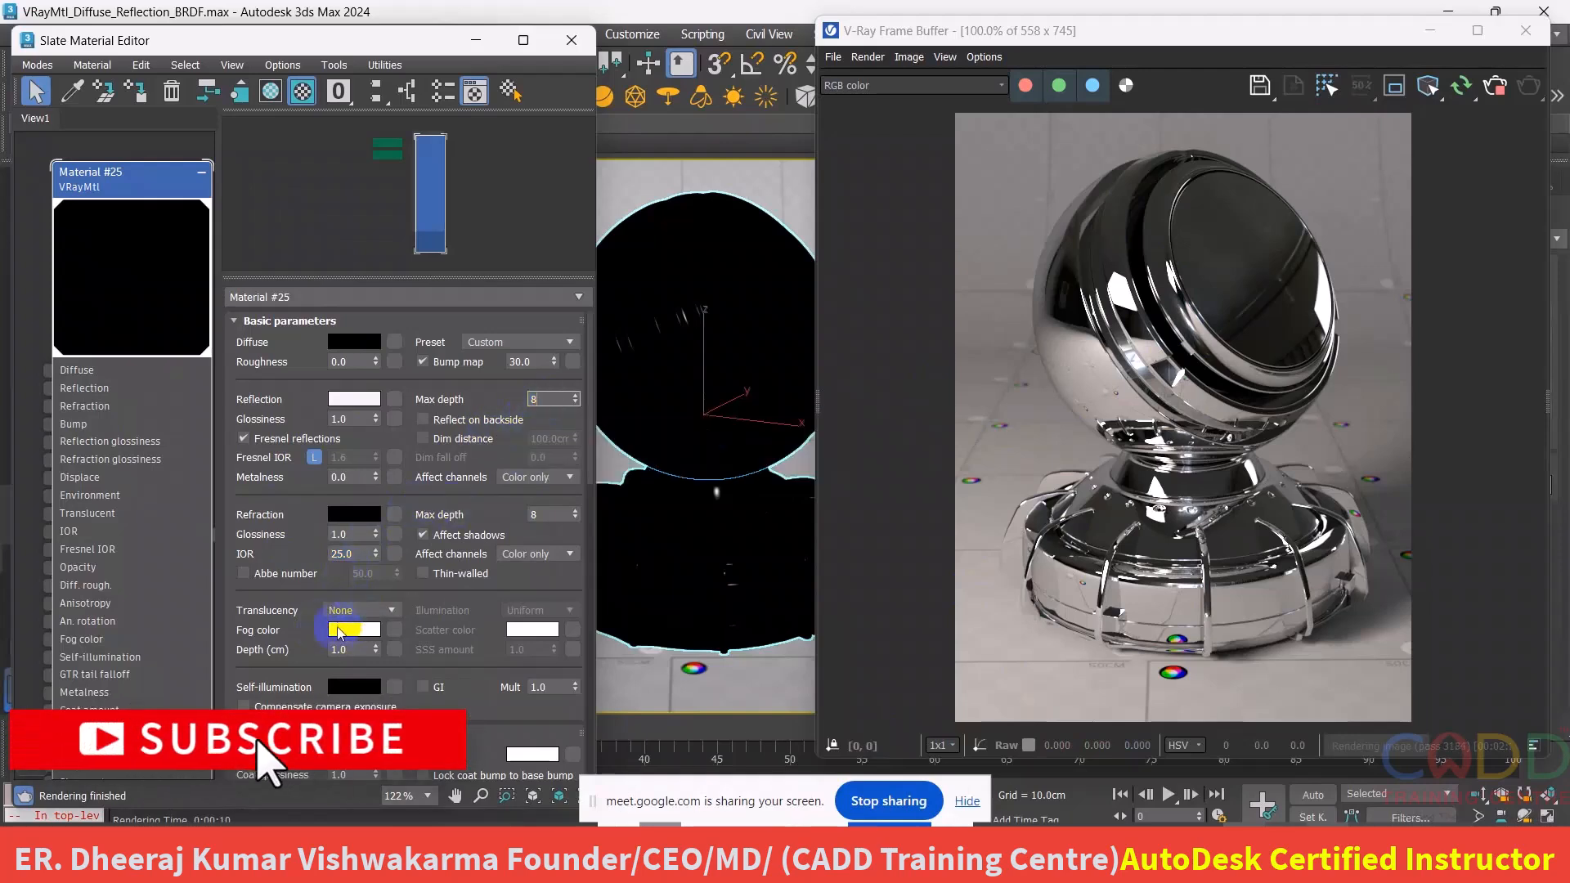
double_click(358, 554)
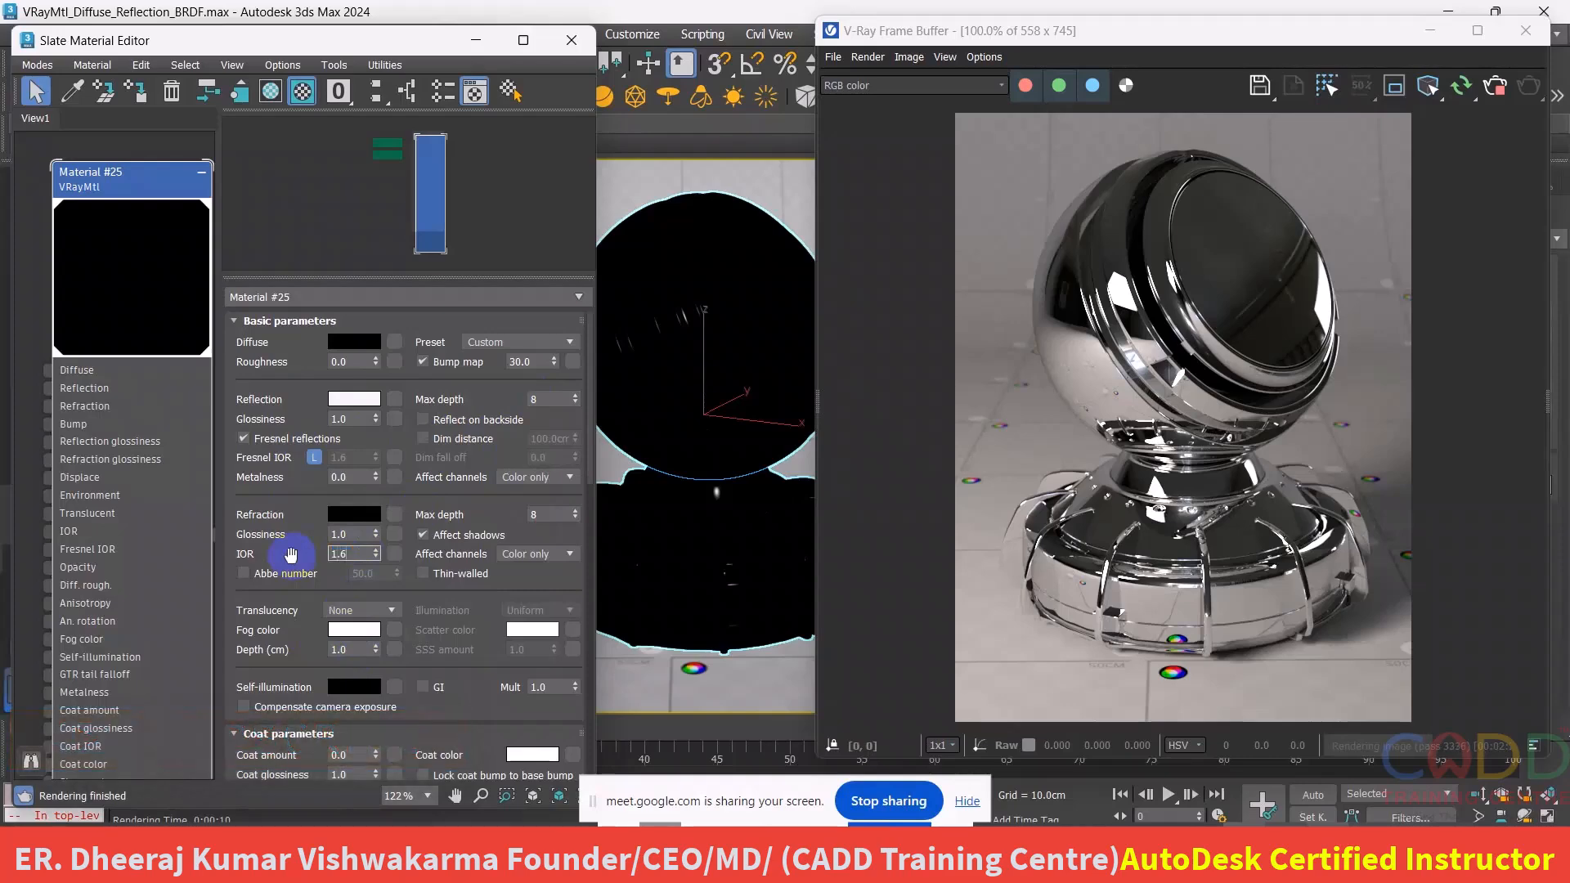
key(Return)
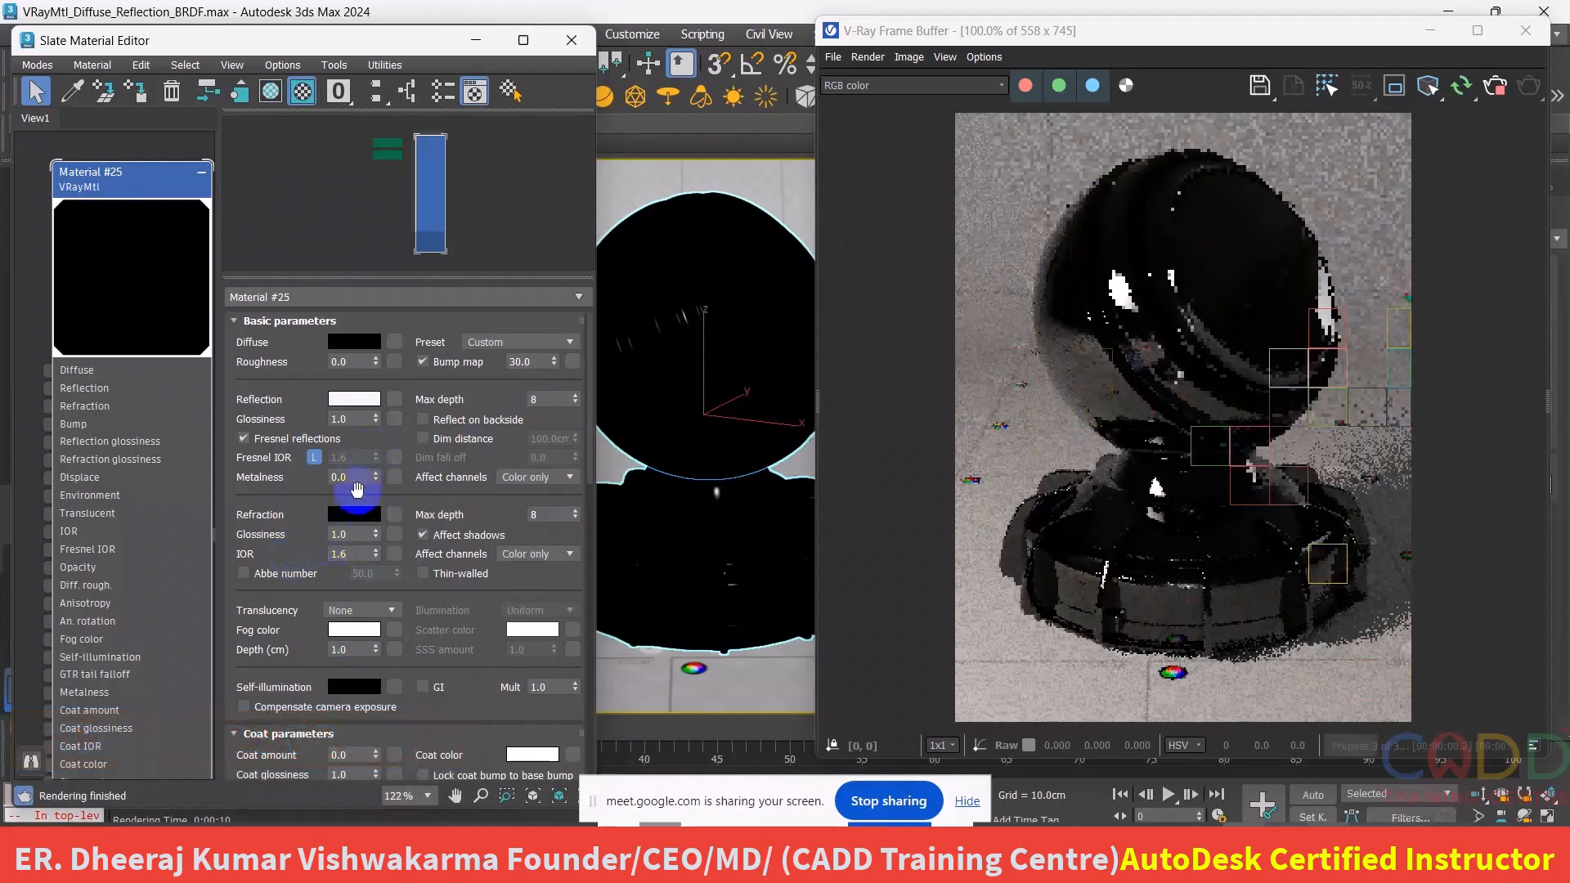
- Unlock the Fresnel IOR from the refraction IOR and set it to 3.0
click(314, 457)
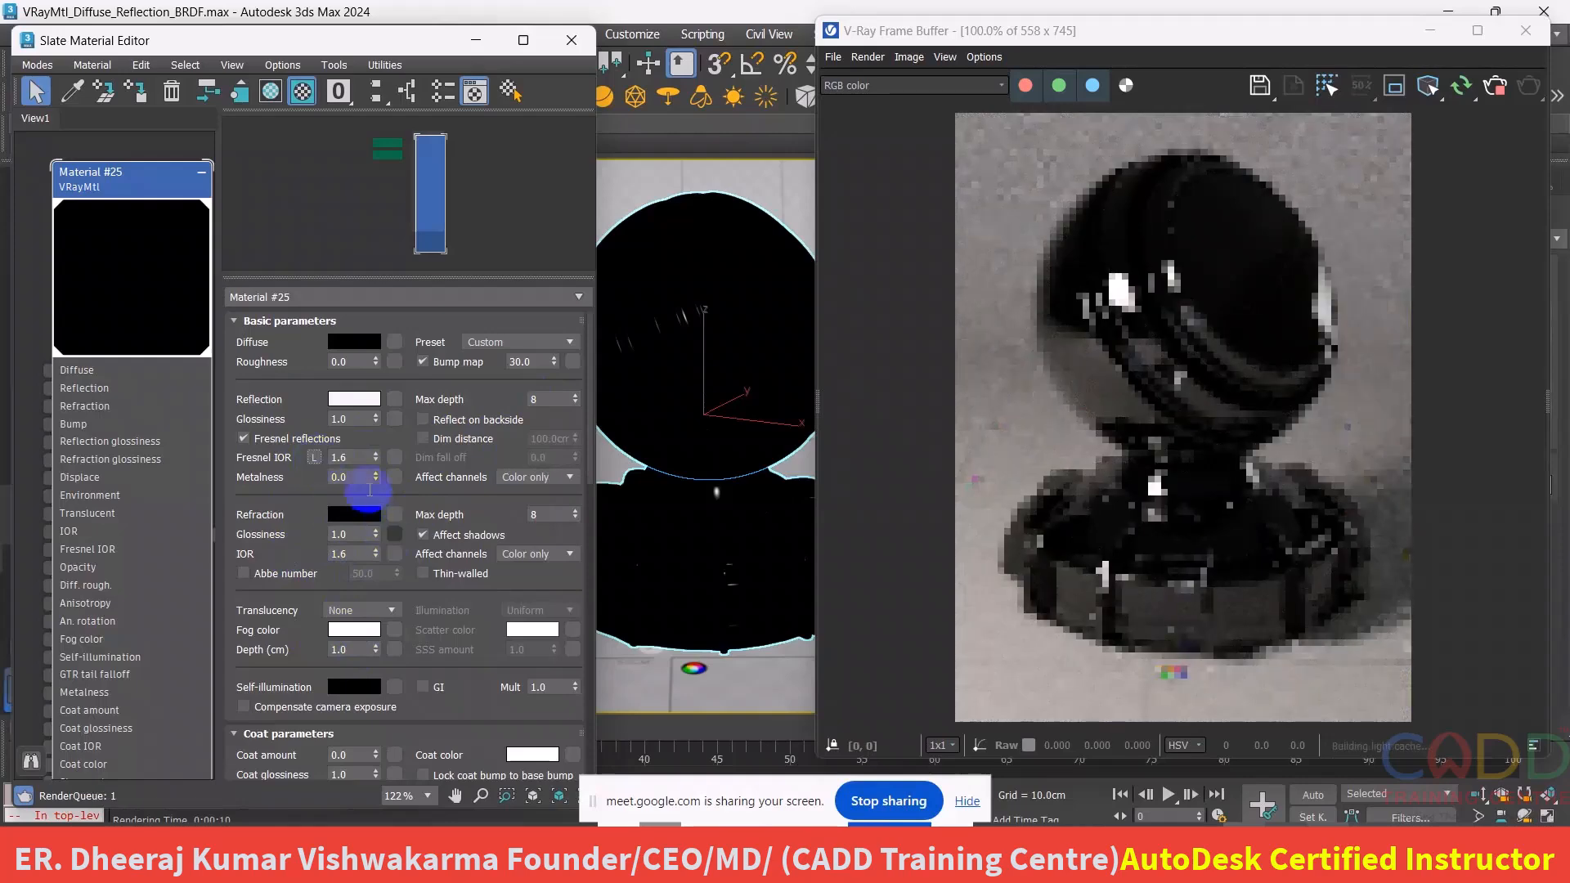
click(345, 458)
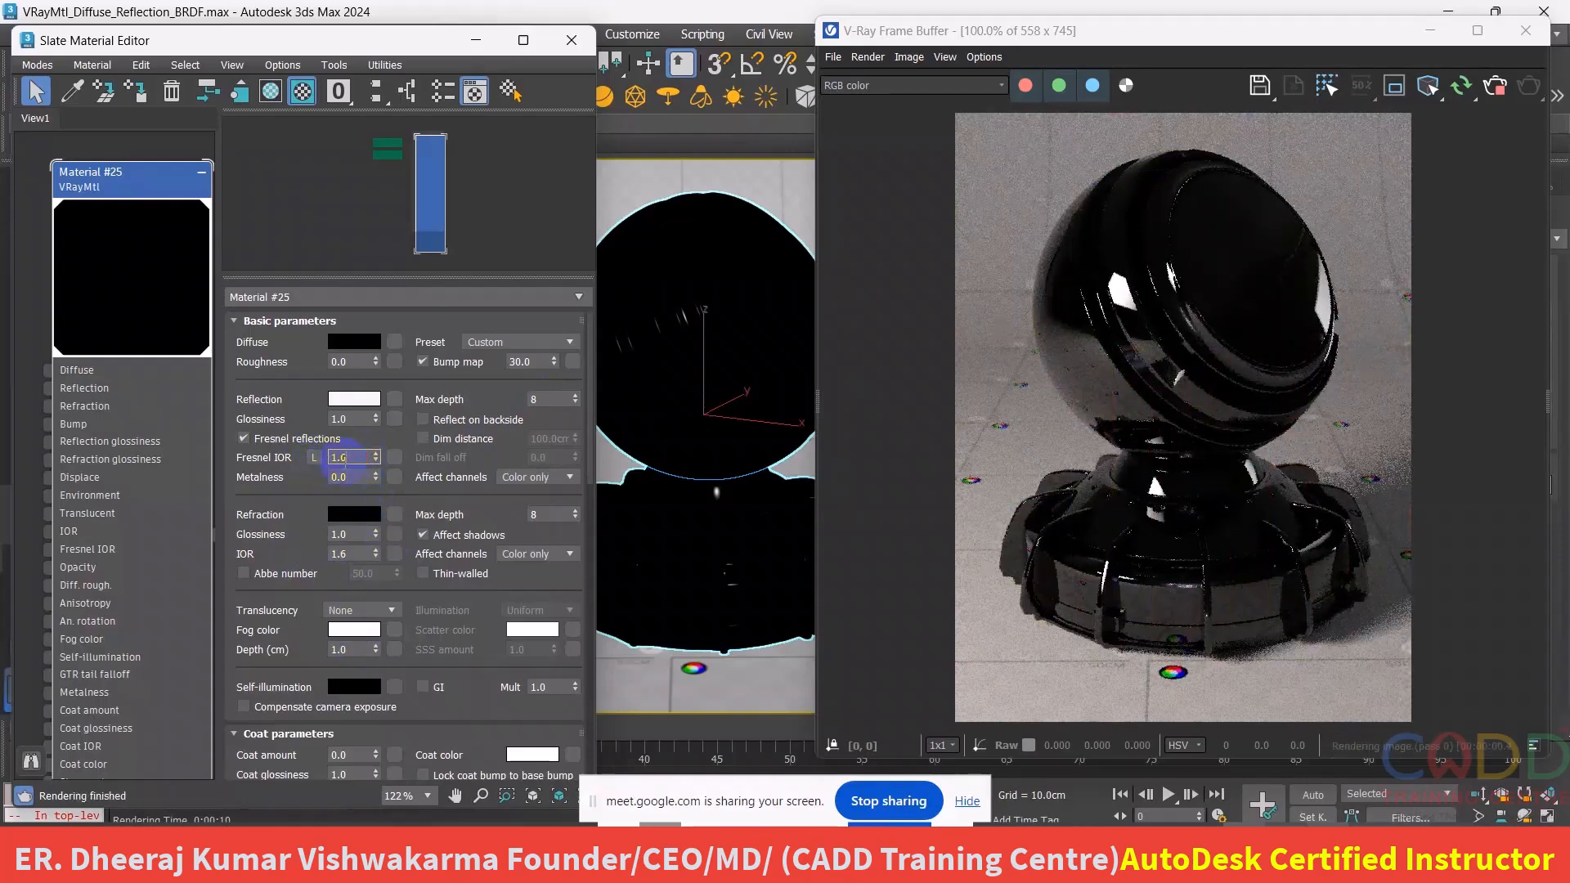
double_click(352, 457)
text(3)
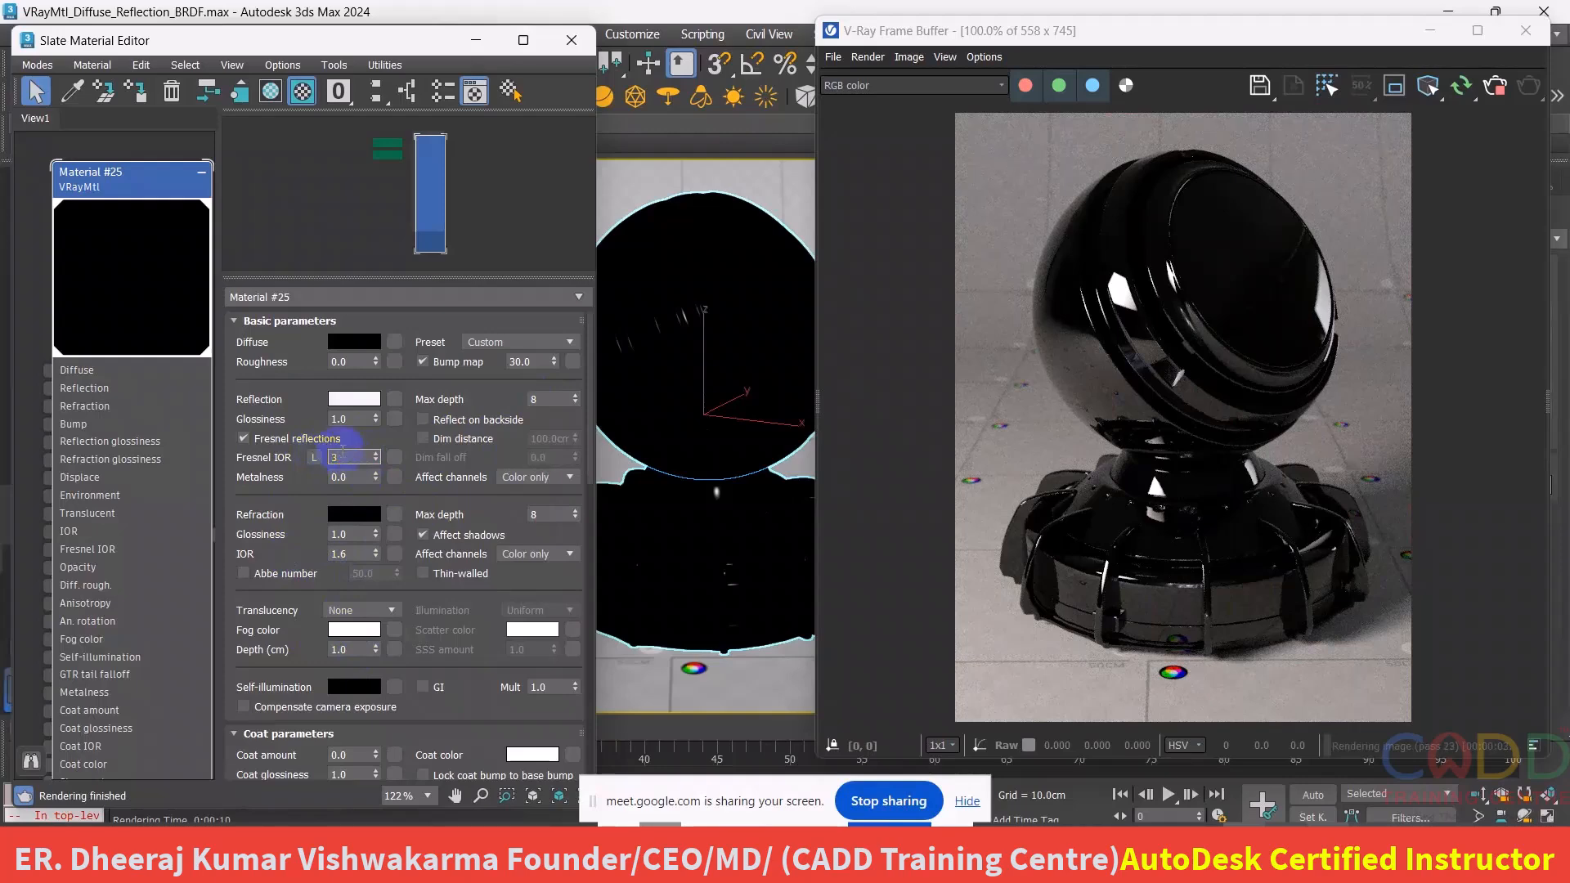
key(Return)
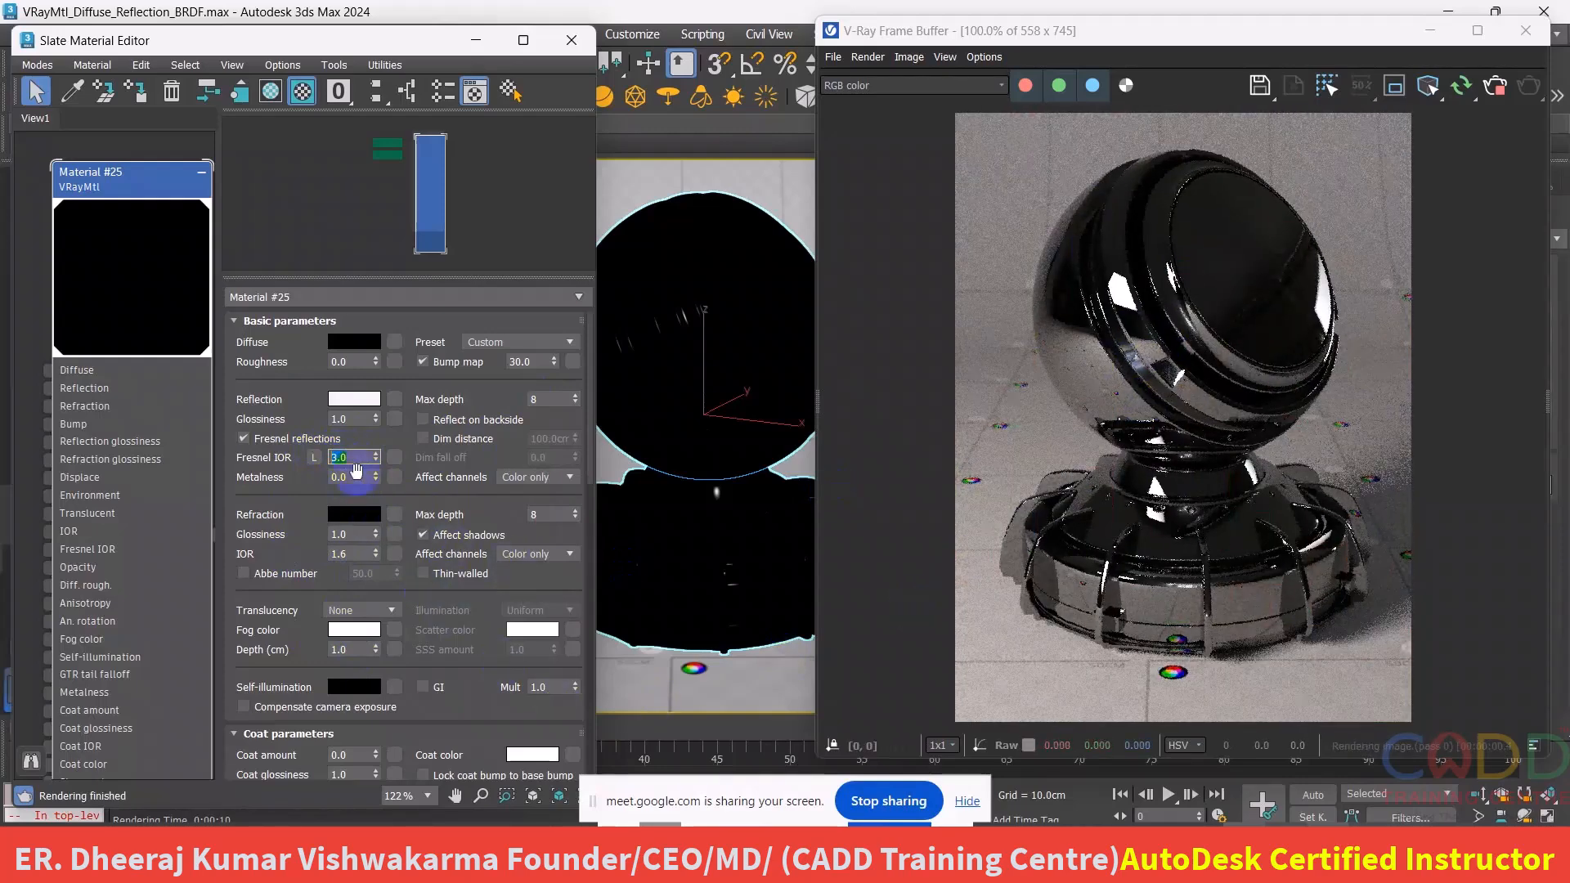
- Try a Fresnel IOR of 25, then set it to 1.6 and lock it to the refraction IOR
click(317, 457)
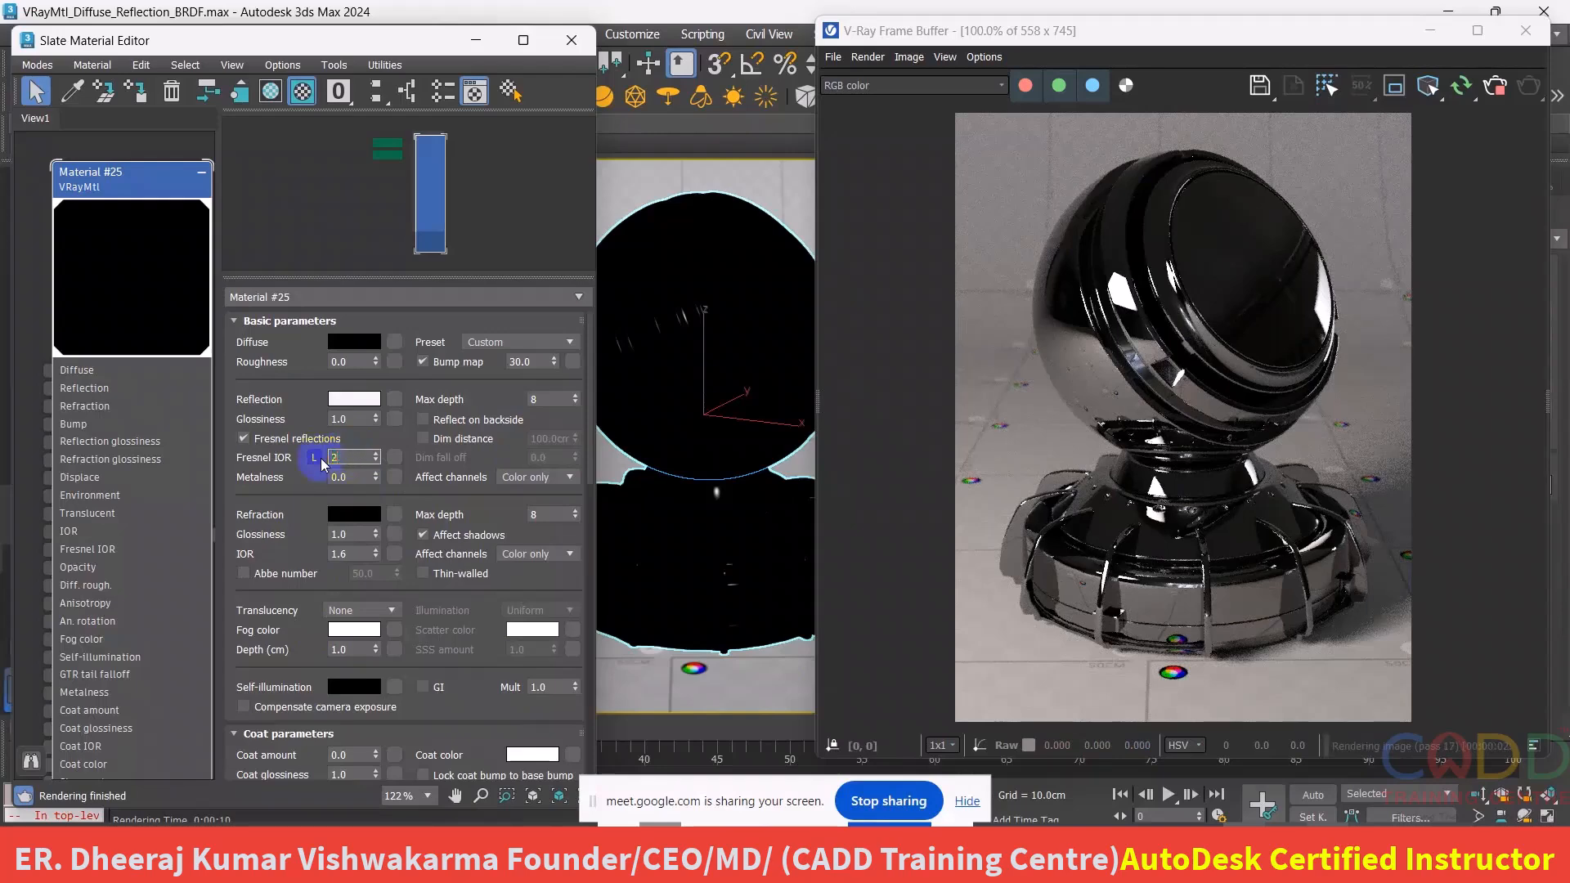
key(Return)
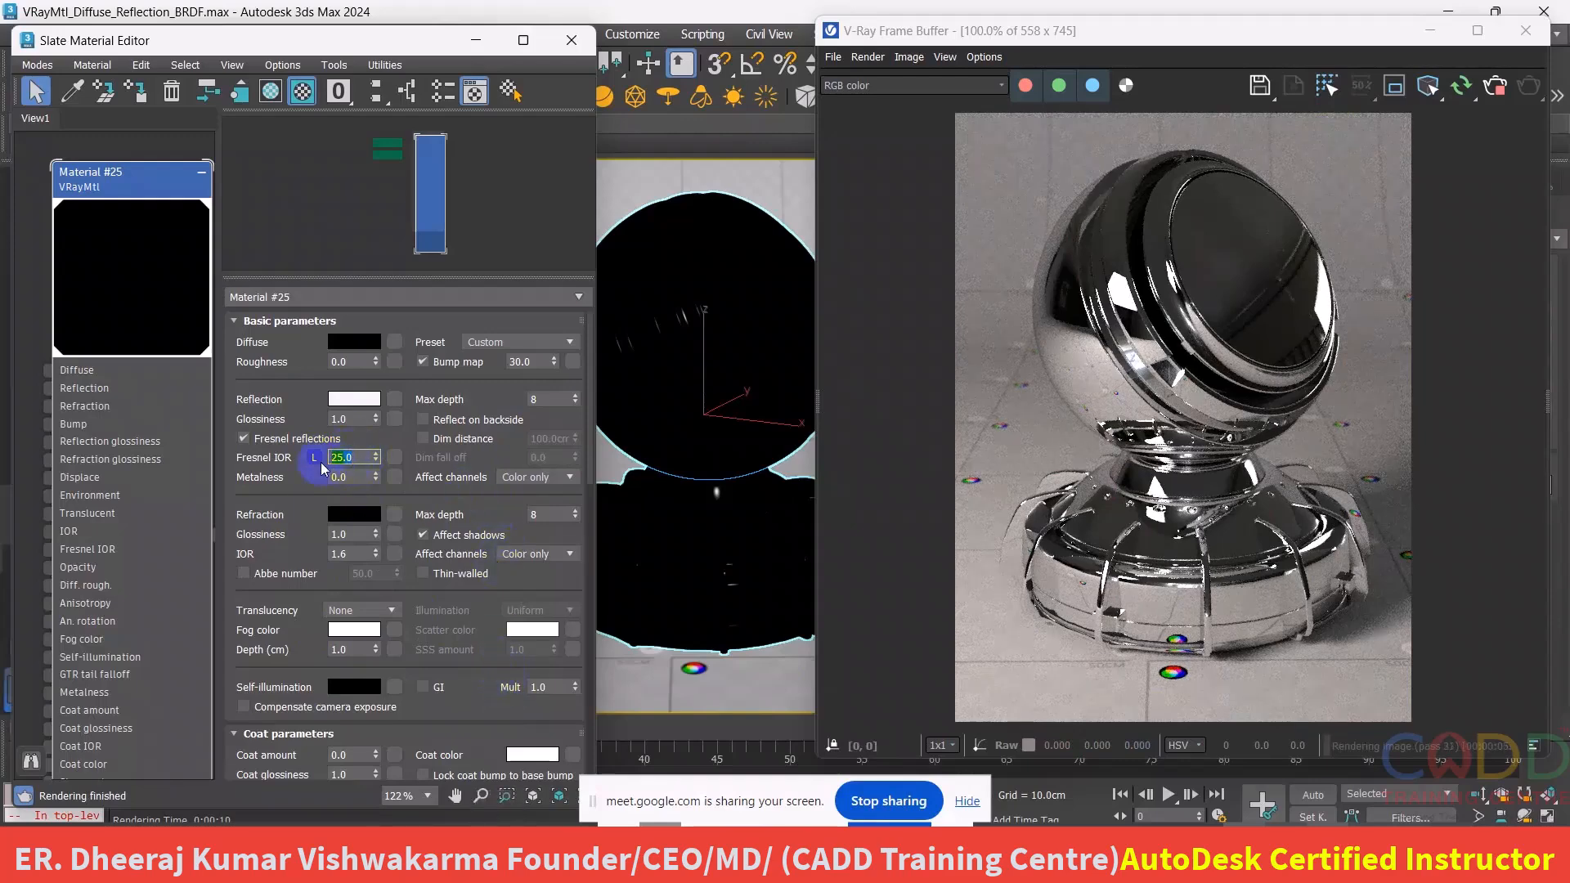
text(1.6)
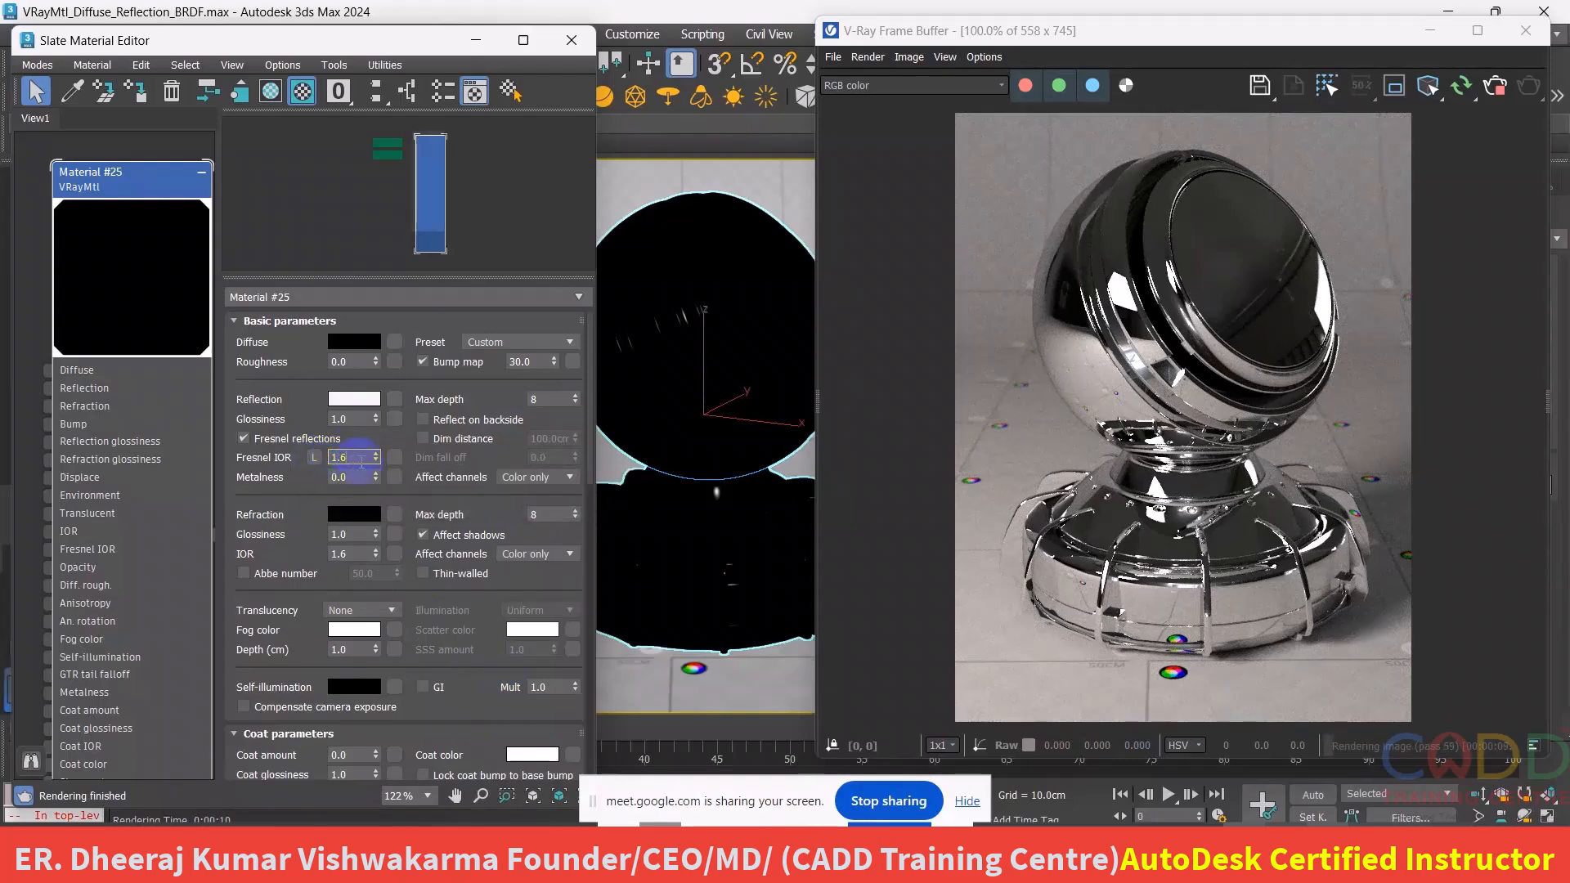
click(314, 457)
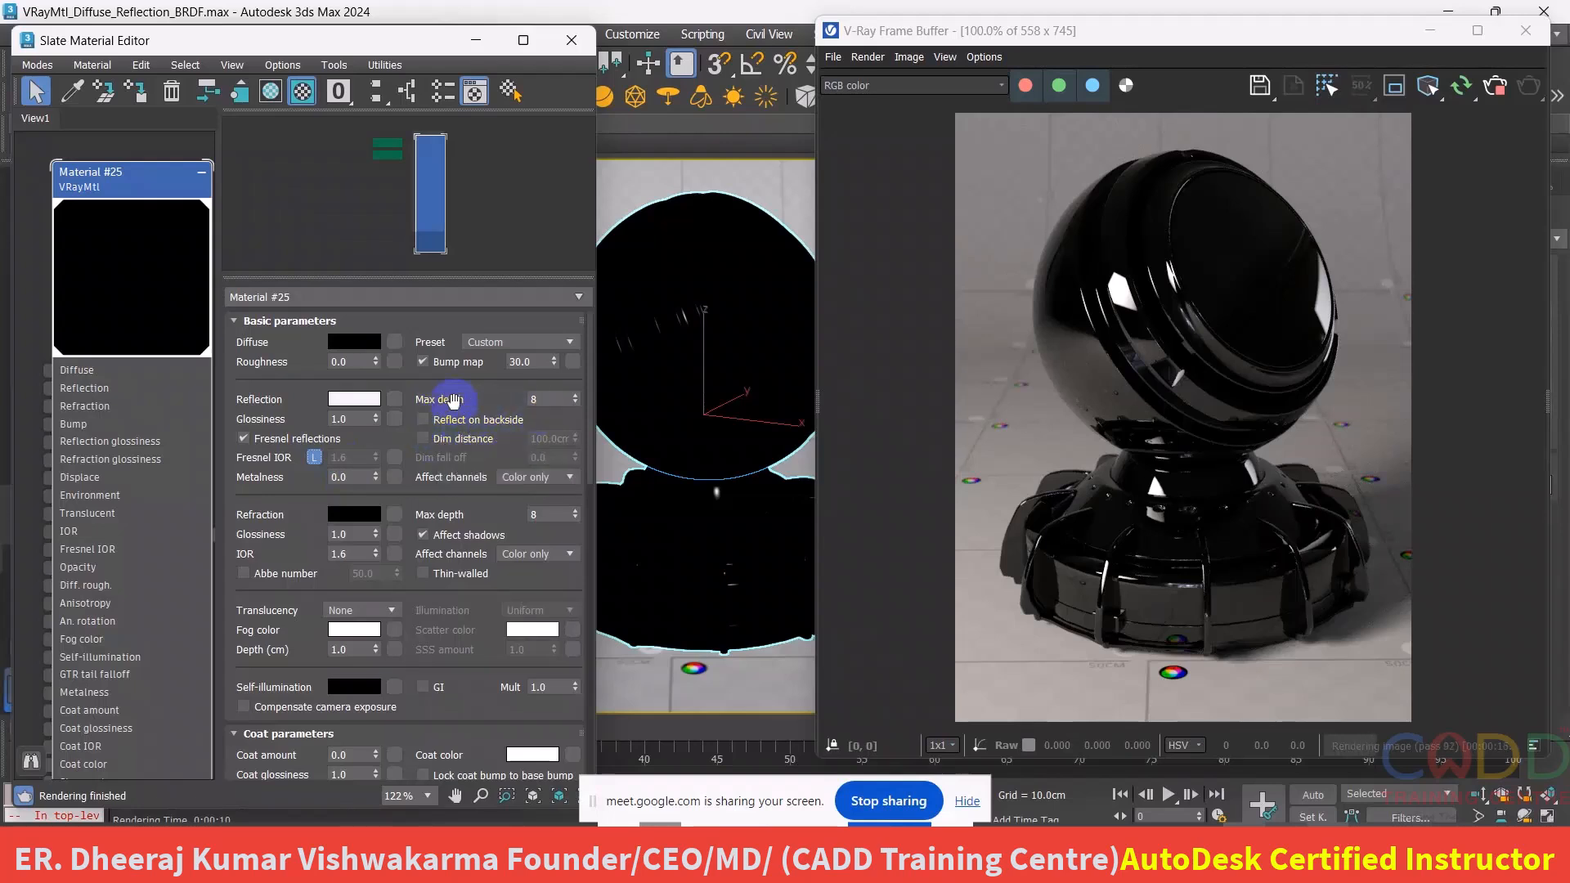
- Check the reflection's Max depth setting and enable Dim distance for the VRayMtl's reflection
click(528, 400)
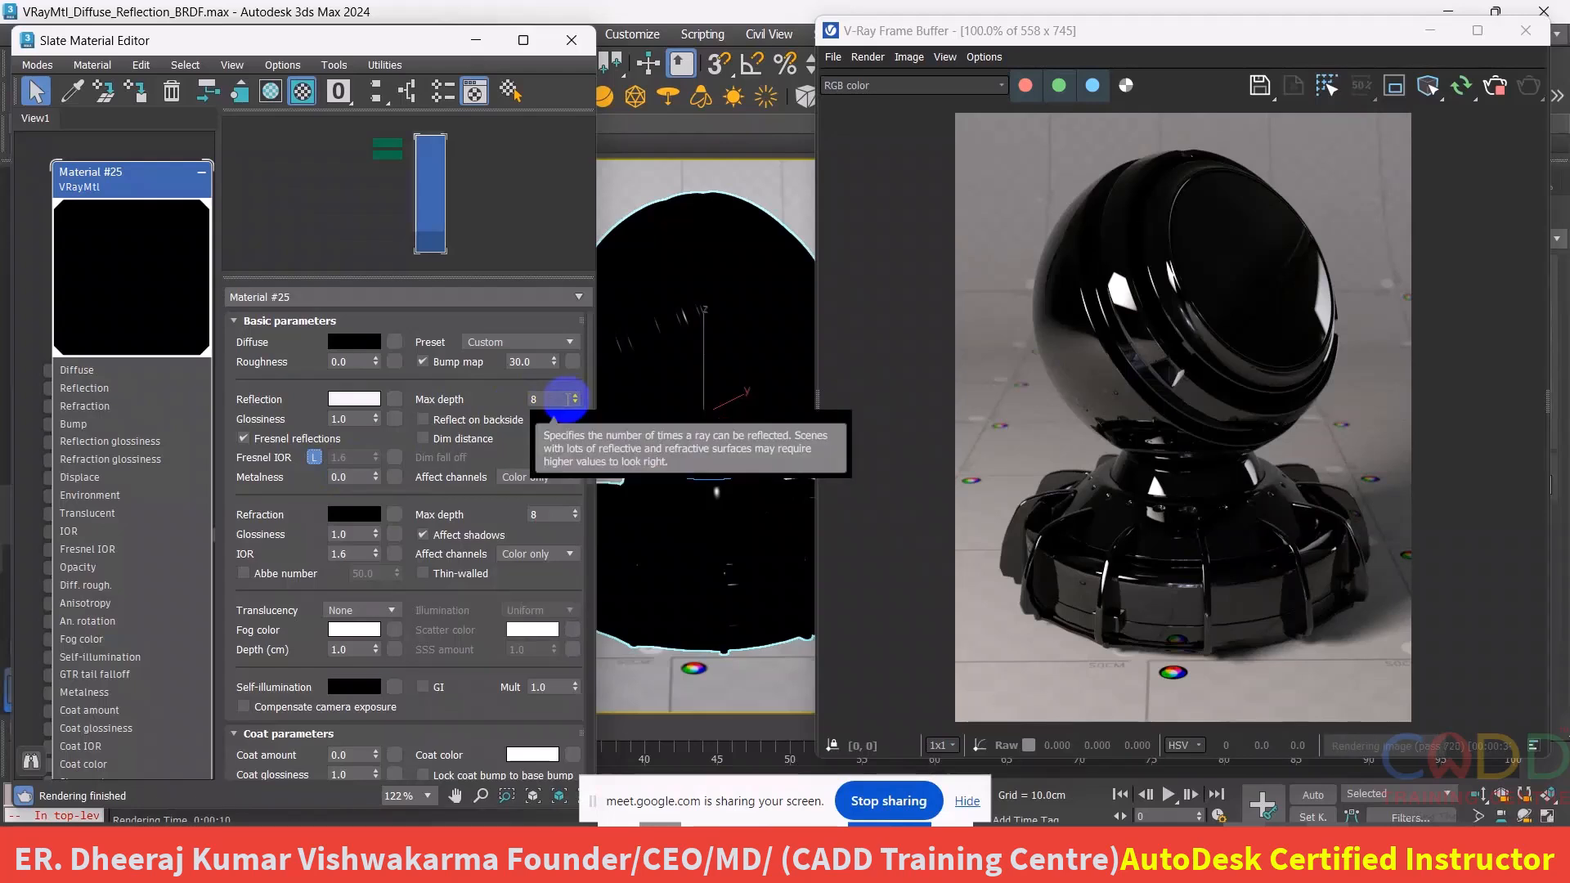
click(568, 399)
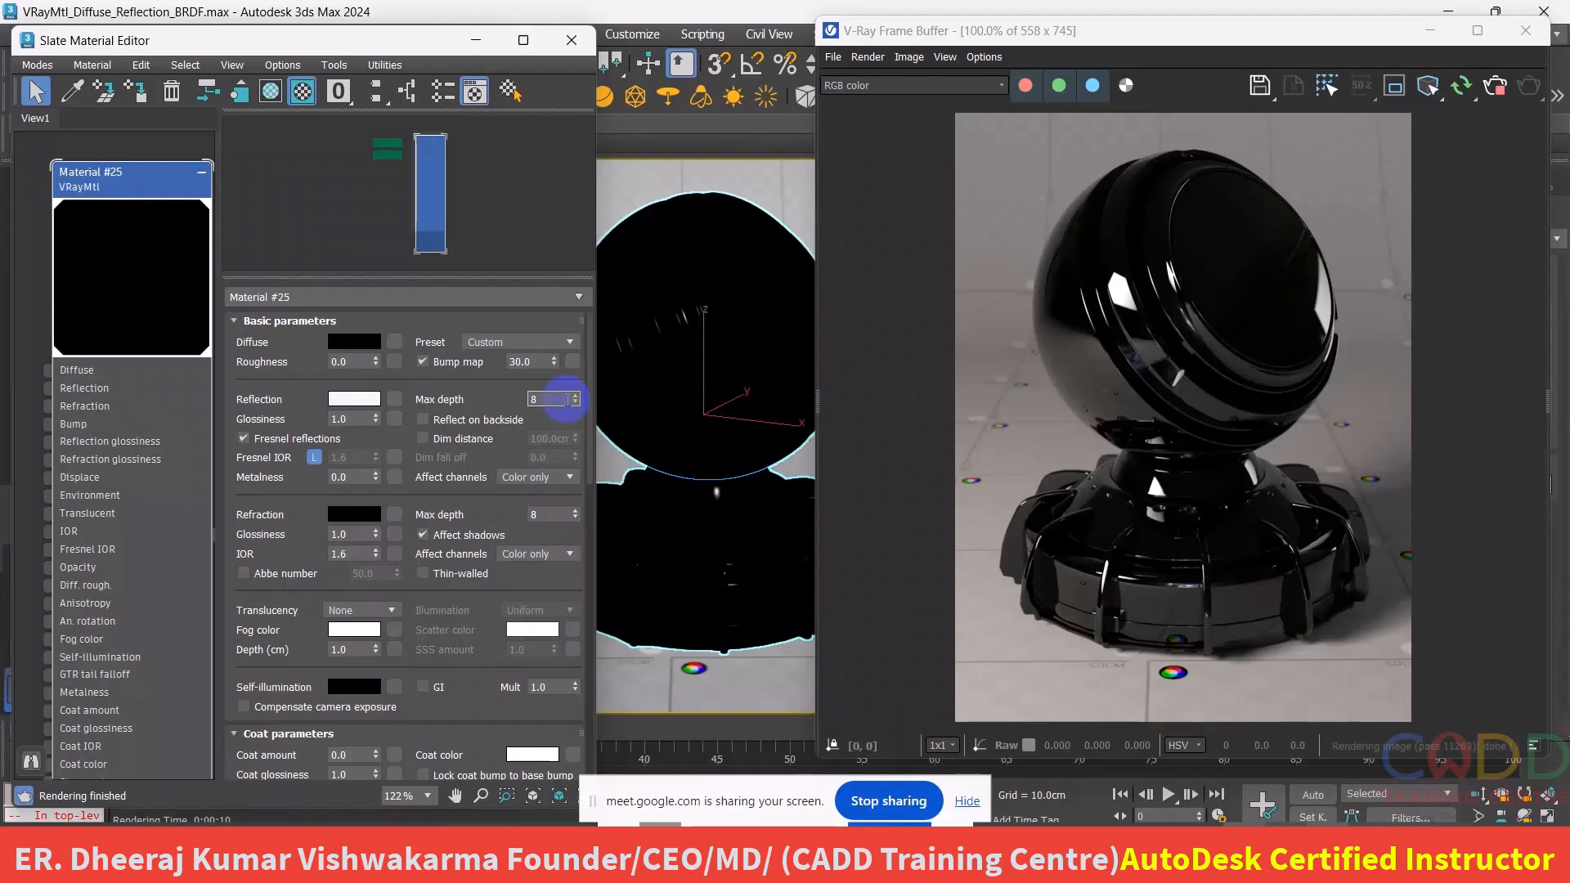
click(463, 439)
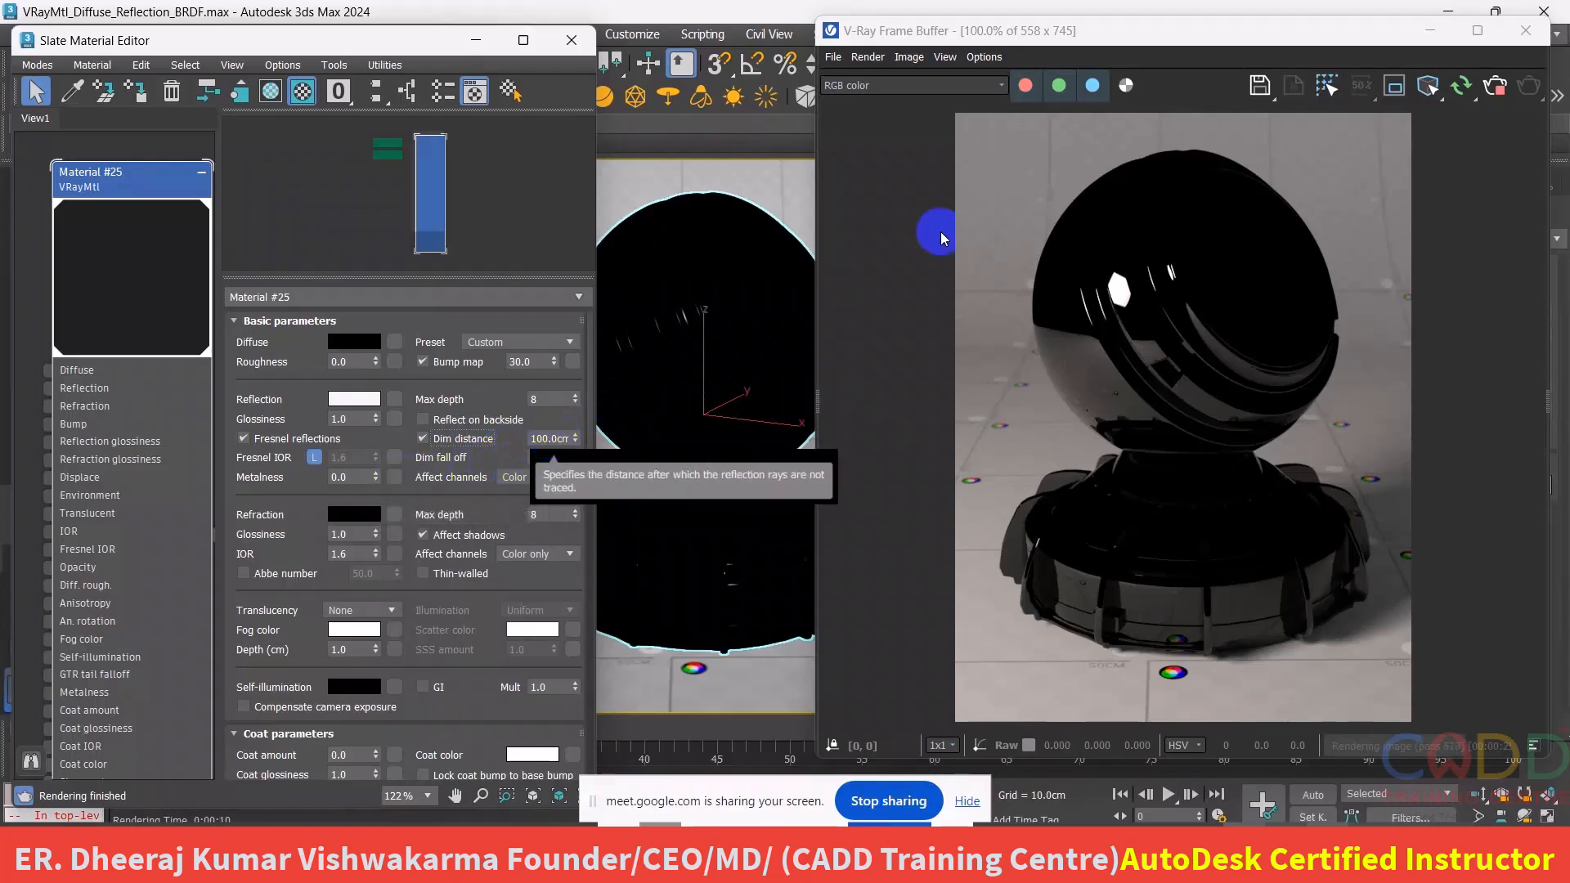
- Select PhysCamera001 in the default layer and check its target distance in the camera parameters
drag(1040, 30, 808, 46)
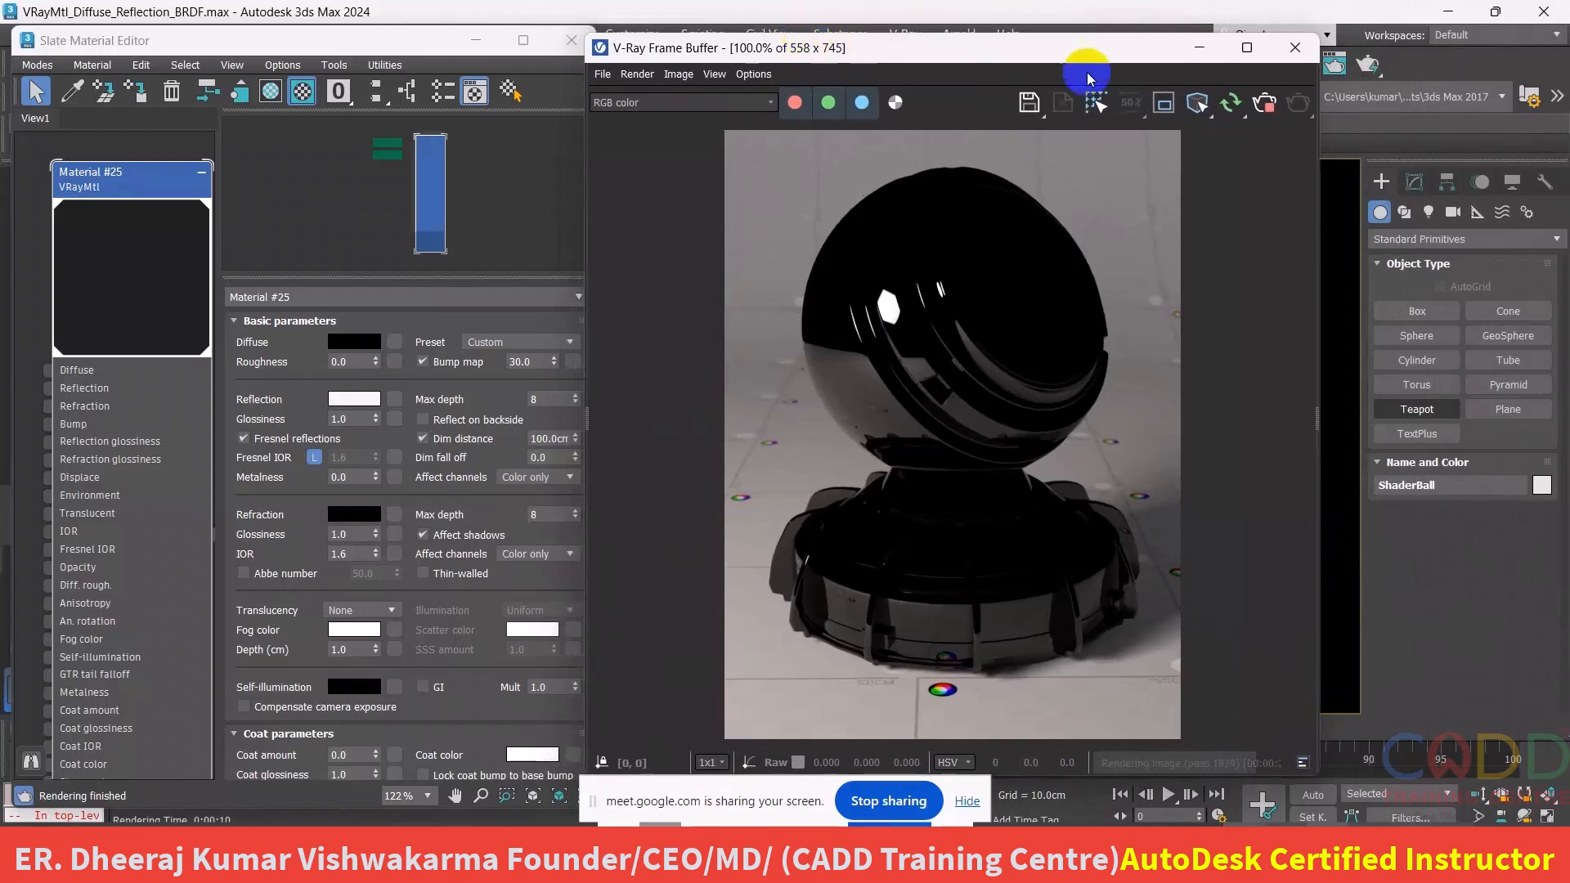
drag(1122, 57, 847, 72)
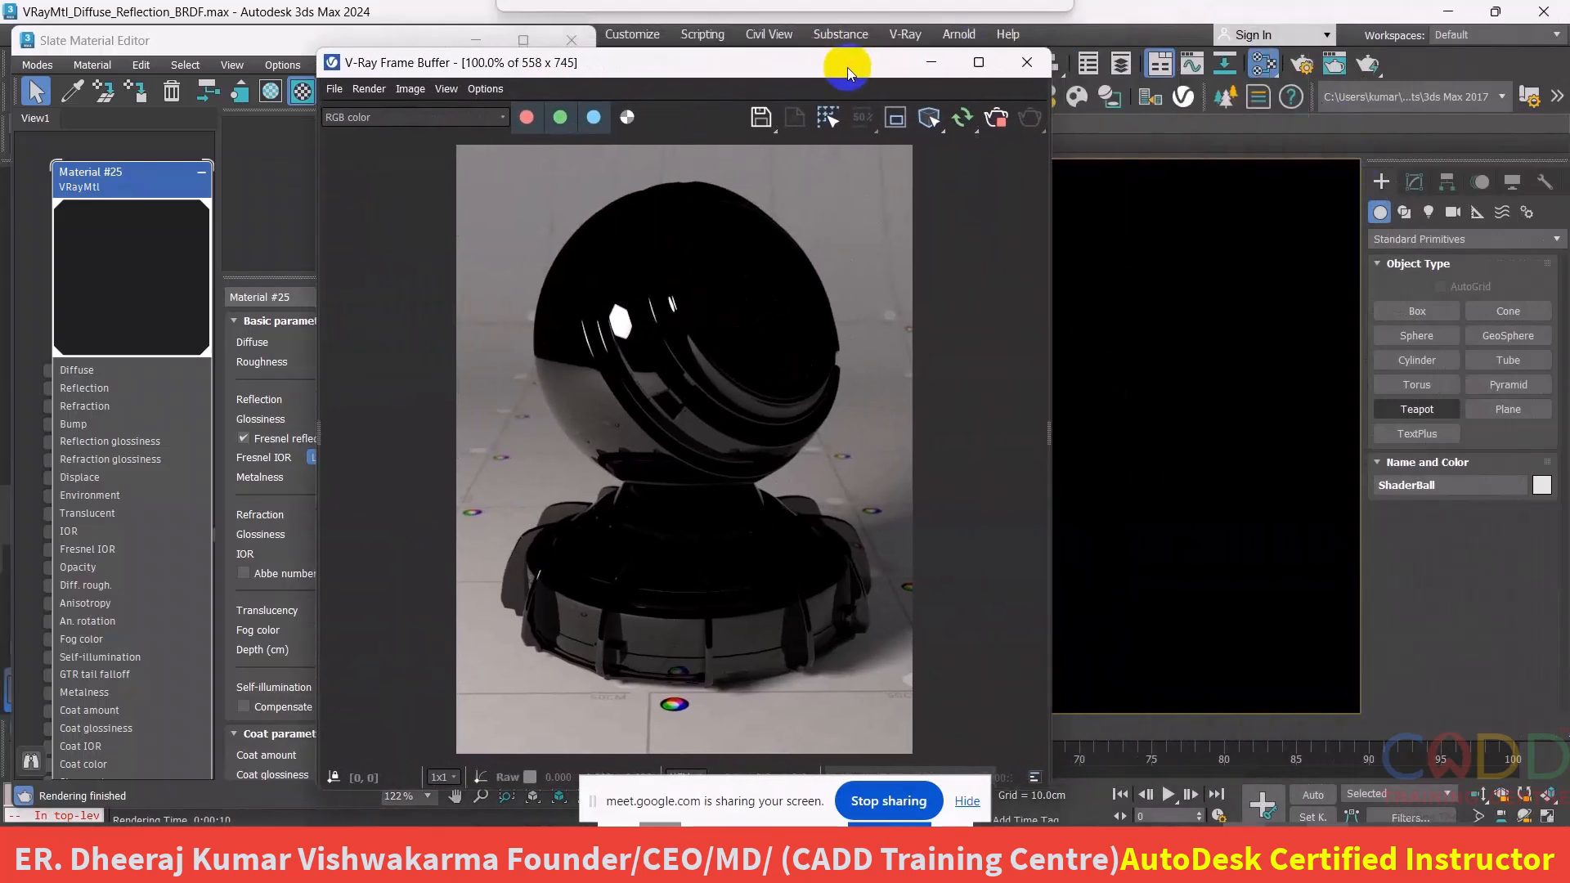
click(1088, 63)
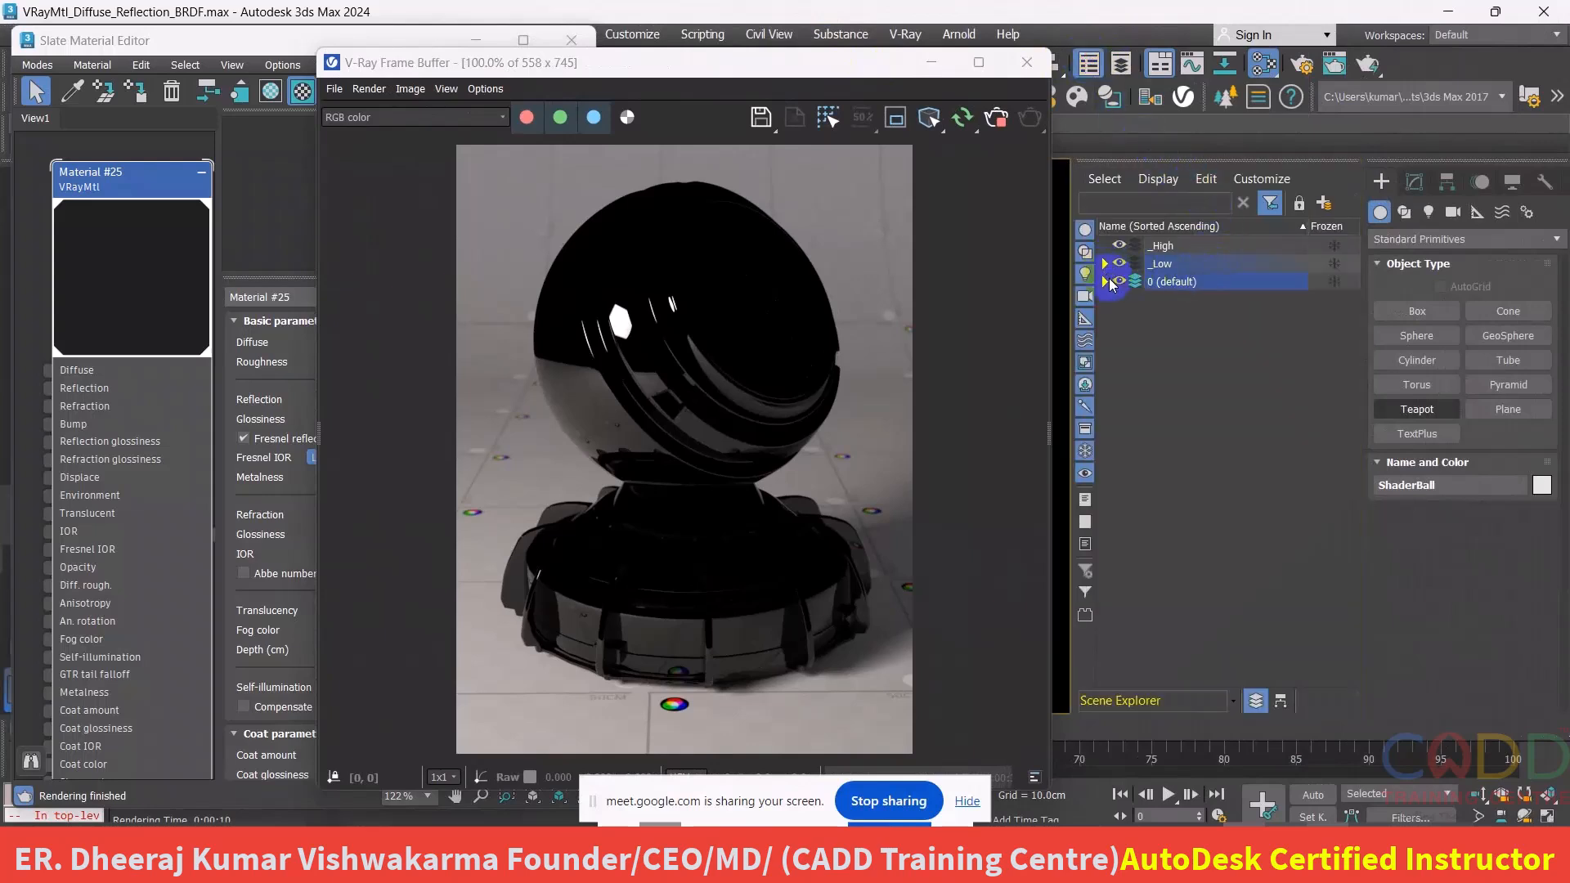
click(1104, 281)
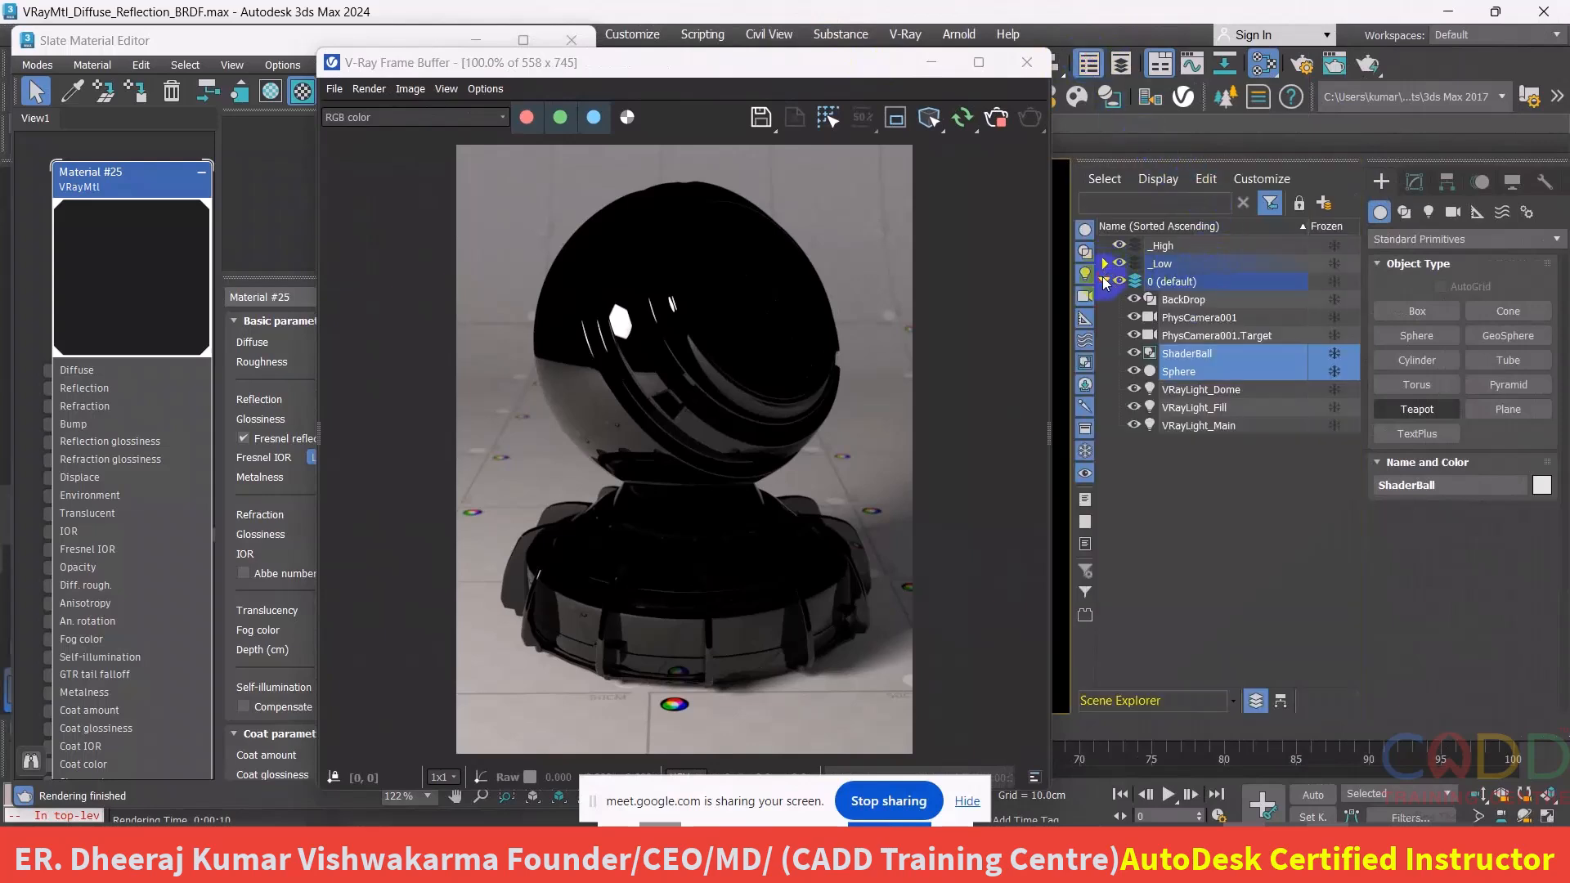
click(1228, 318)
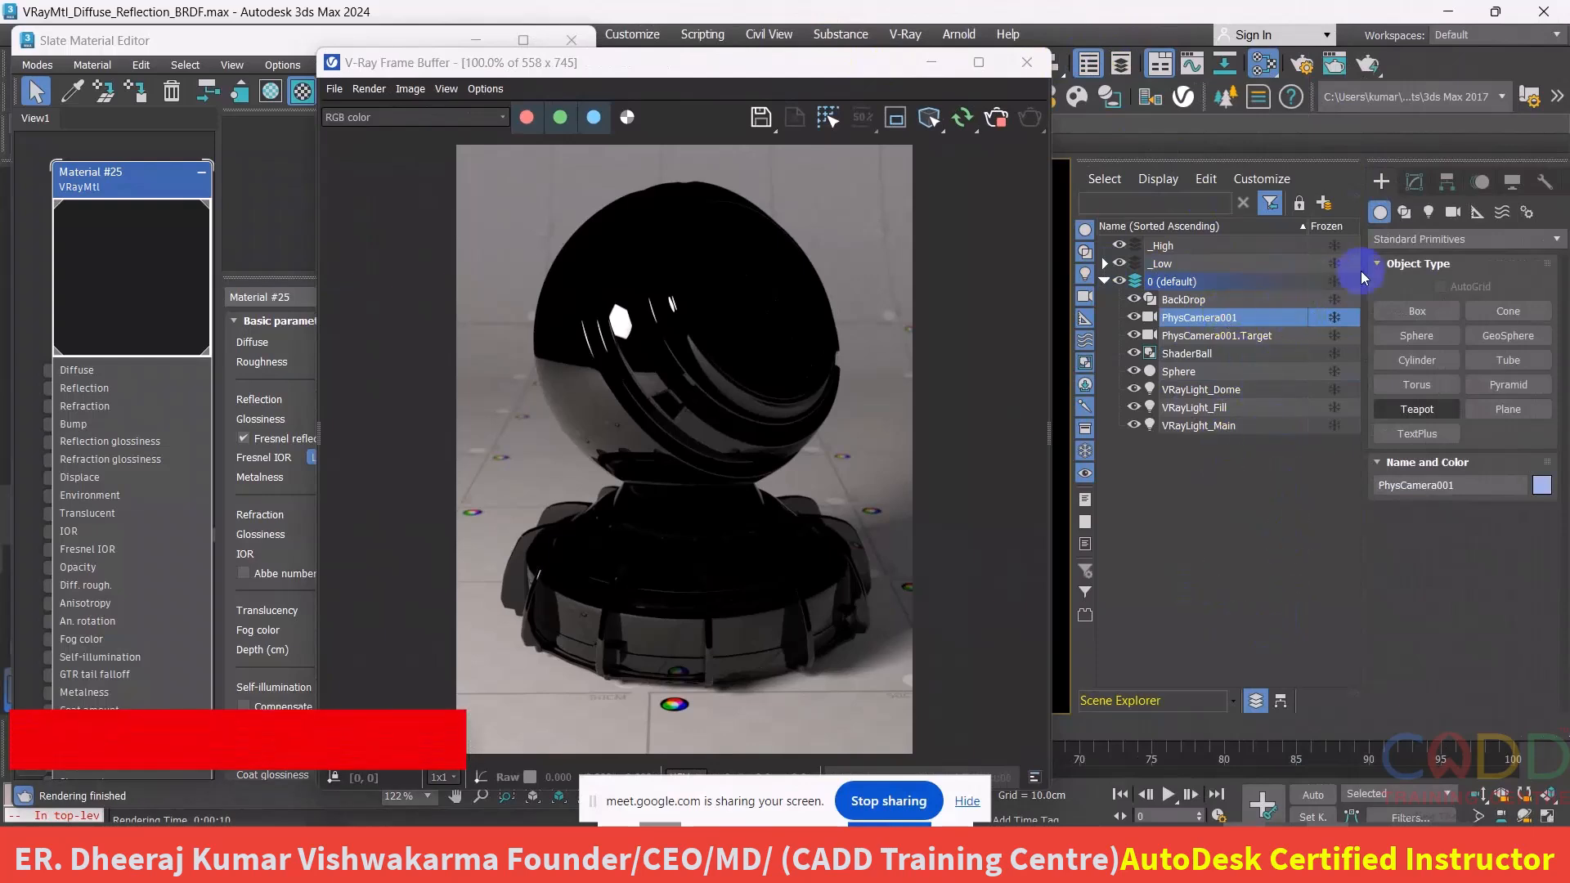
click(1413, 183)
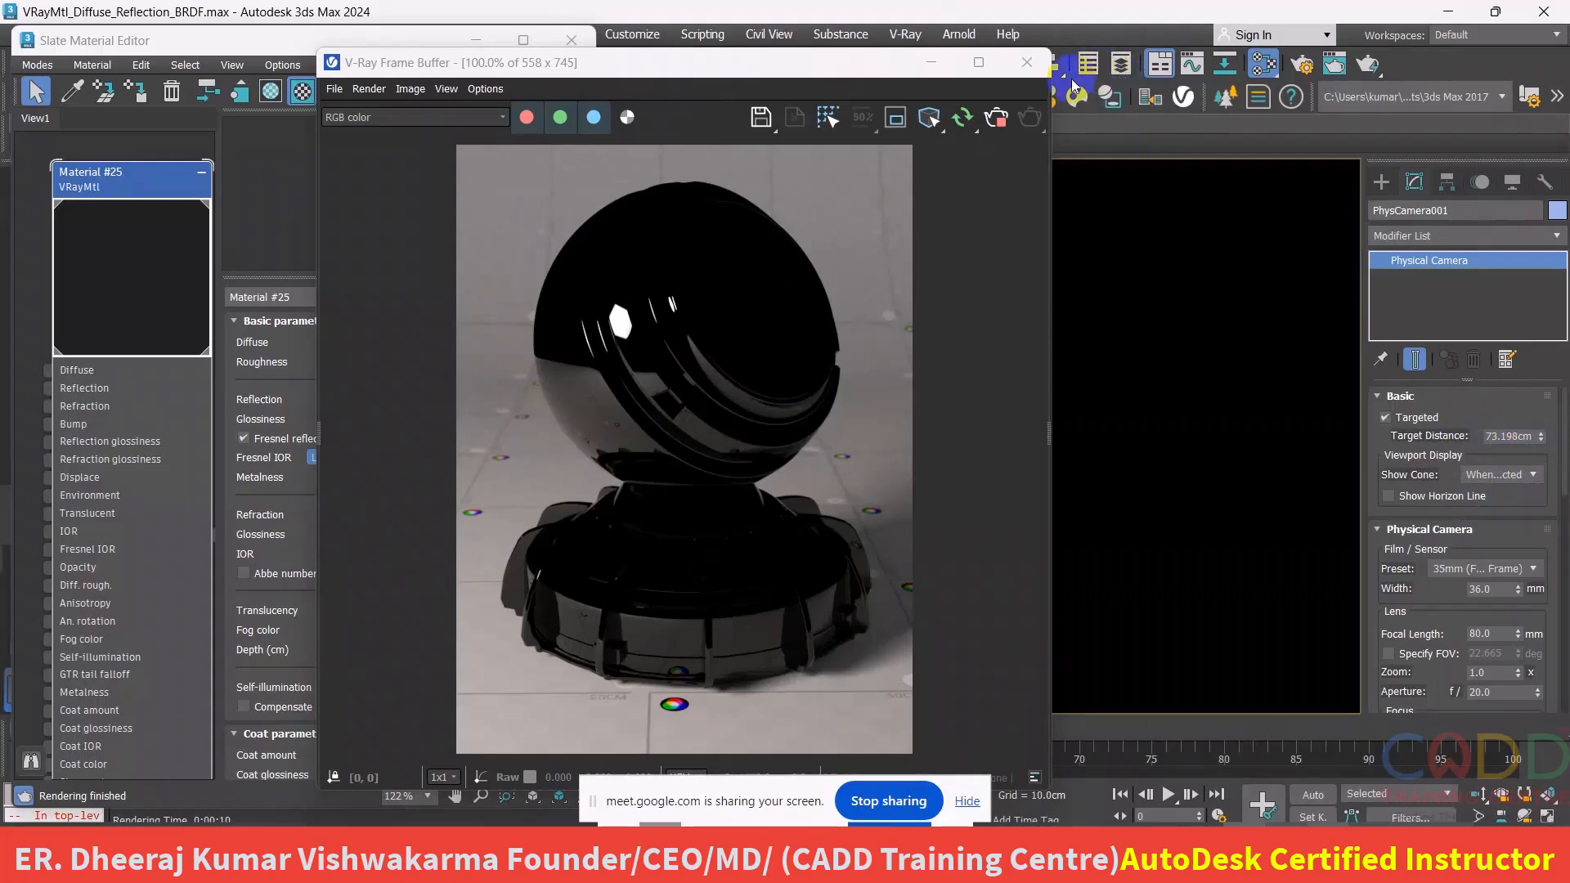
click(1085, 67)
drag(478, 65, 1022, 52)
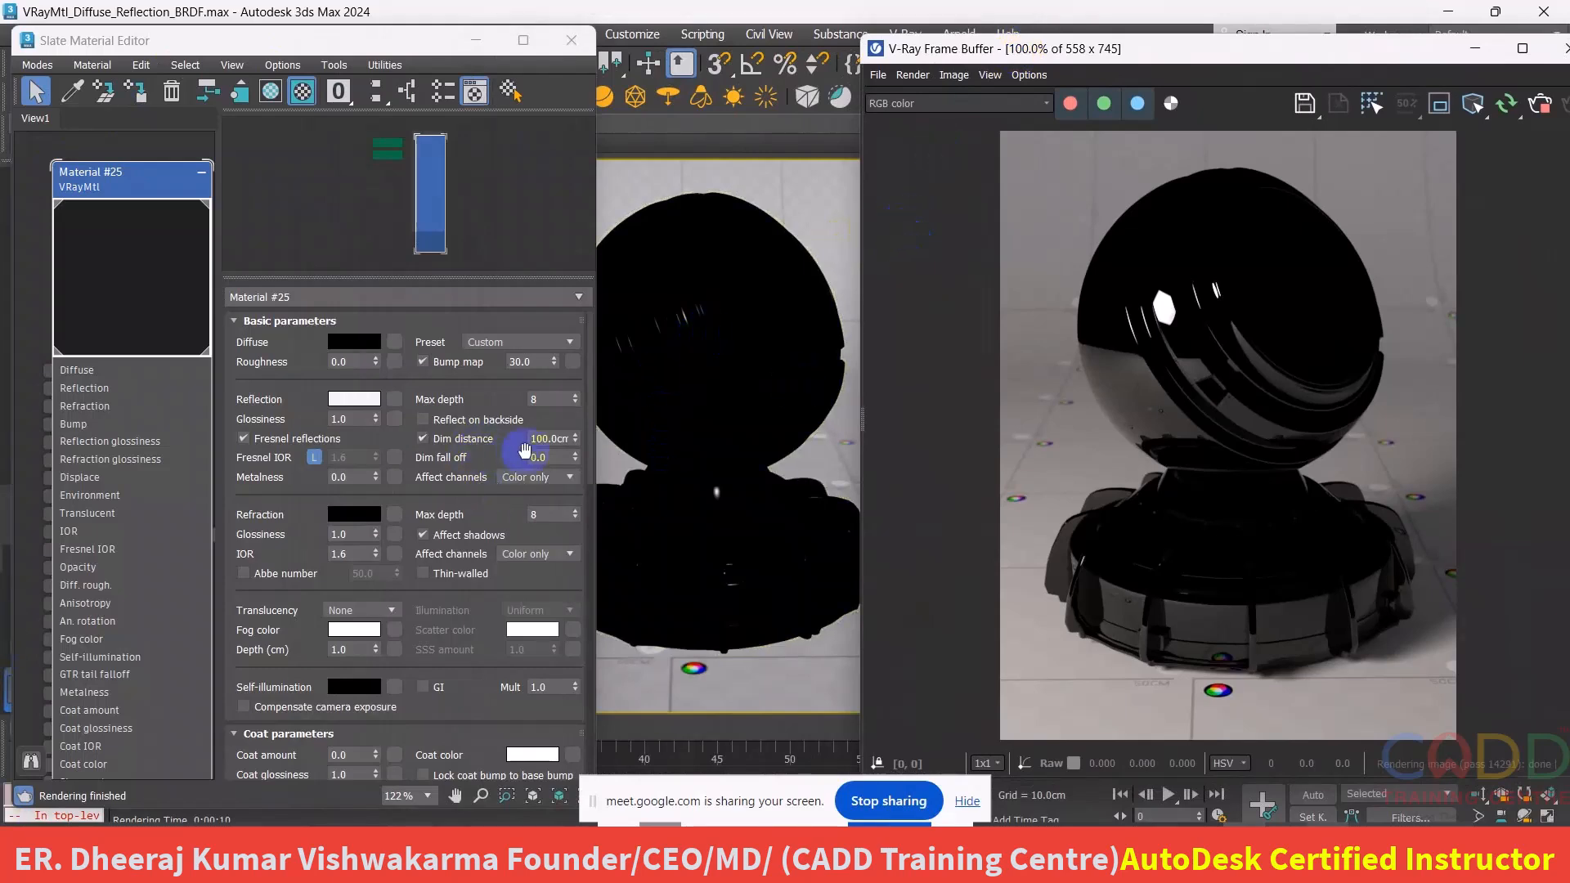
- Try reflection dim distances of 0, 20 and higher up to 80 cm to compare the reflections in the render
drag(529, 441, 590, 444)
text(0)
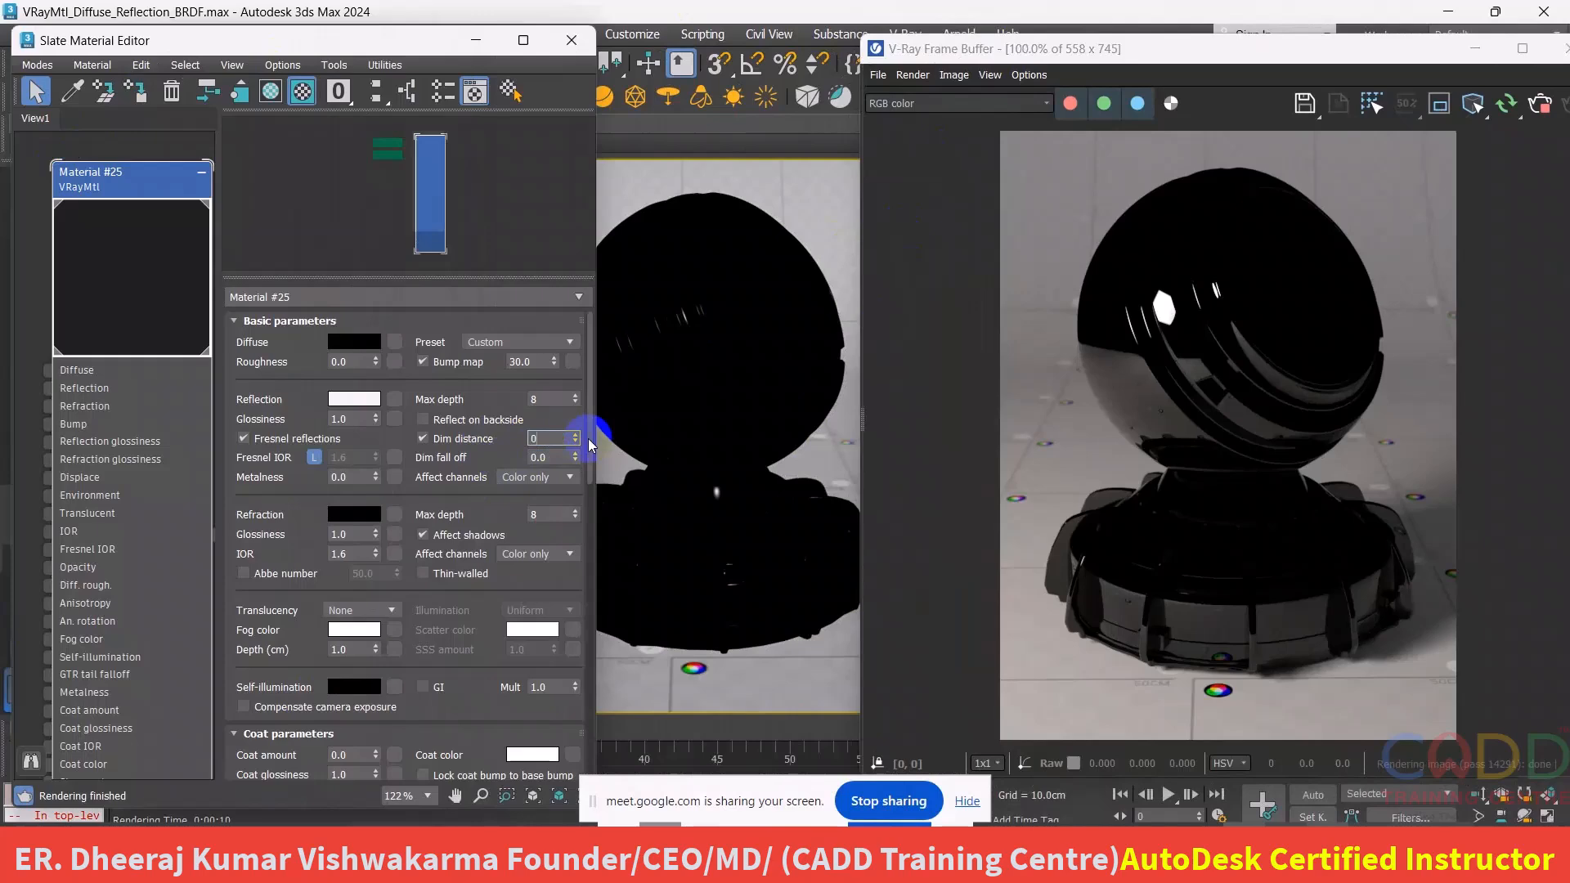
key(Return)
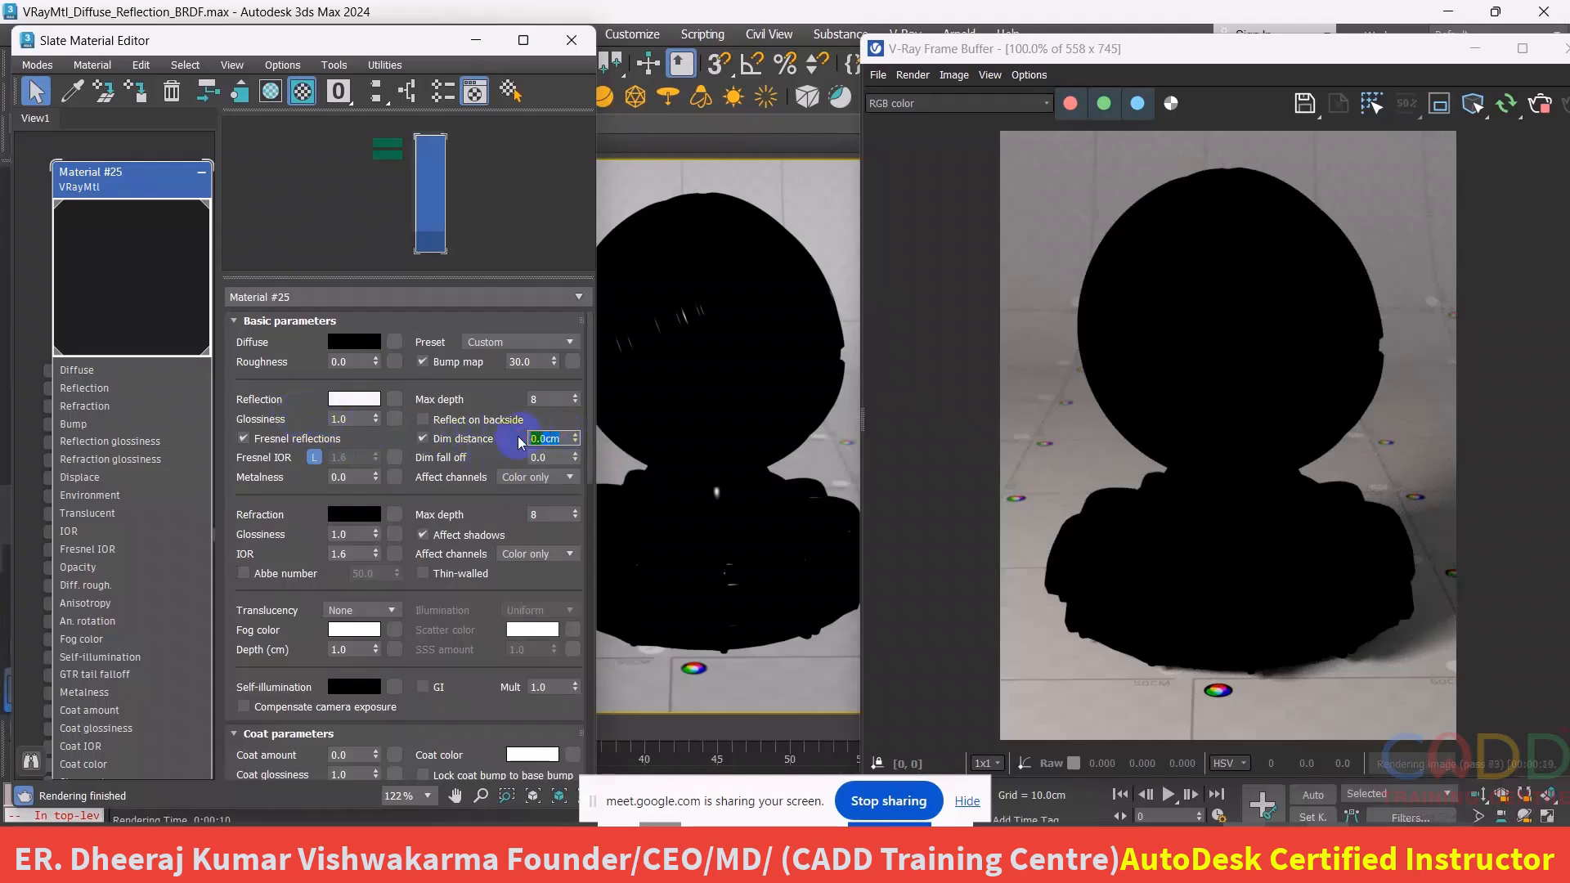
text(20)
key(Return)
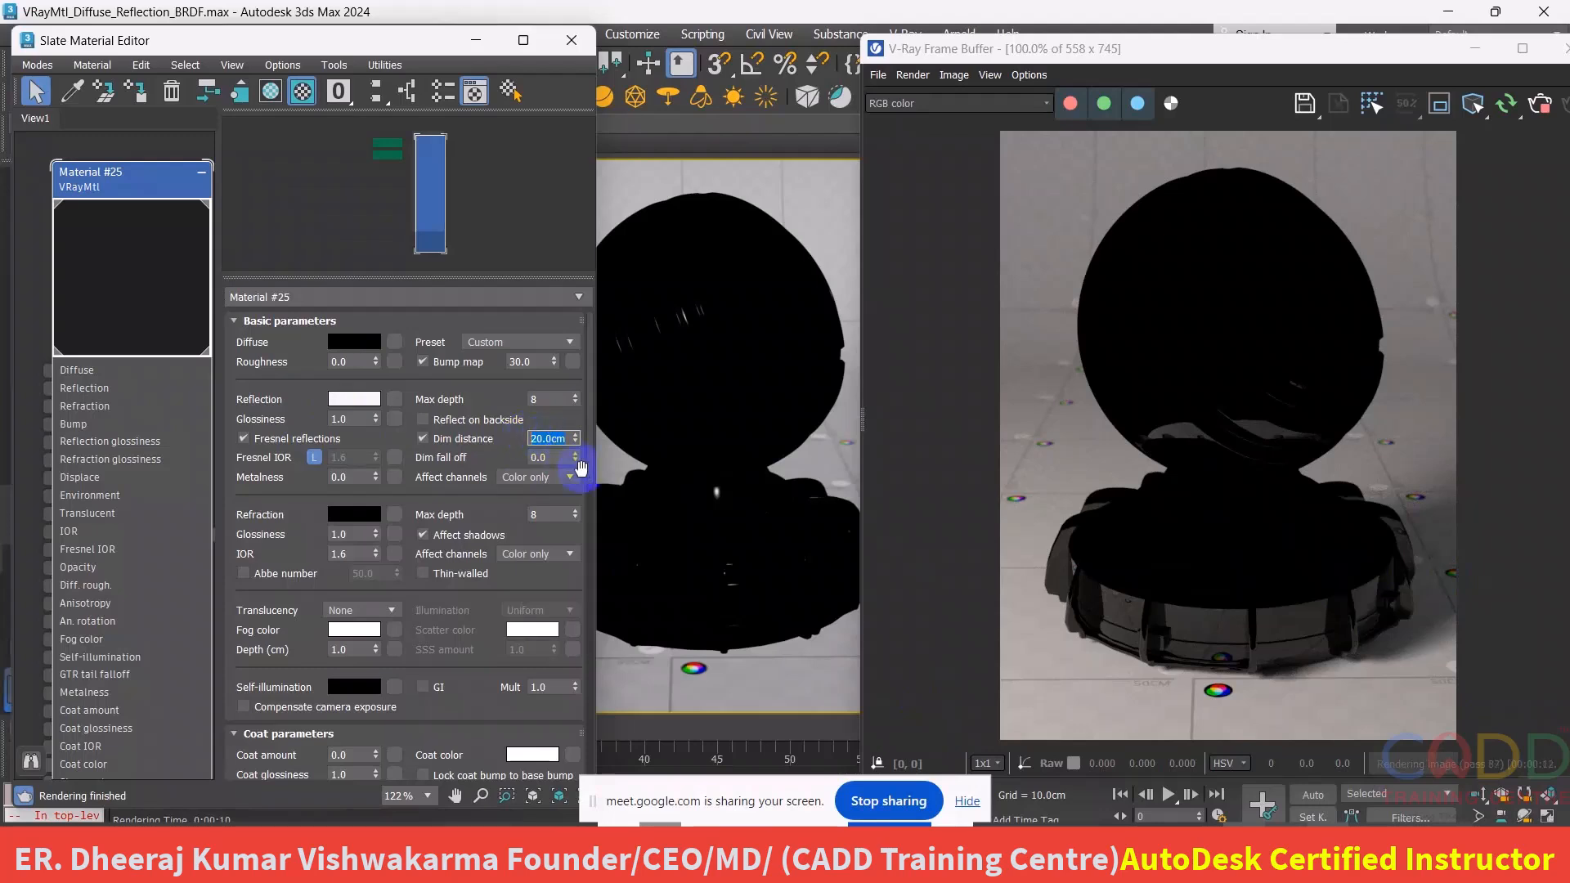
text(5)
key(Return)
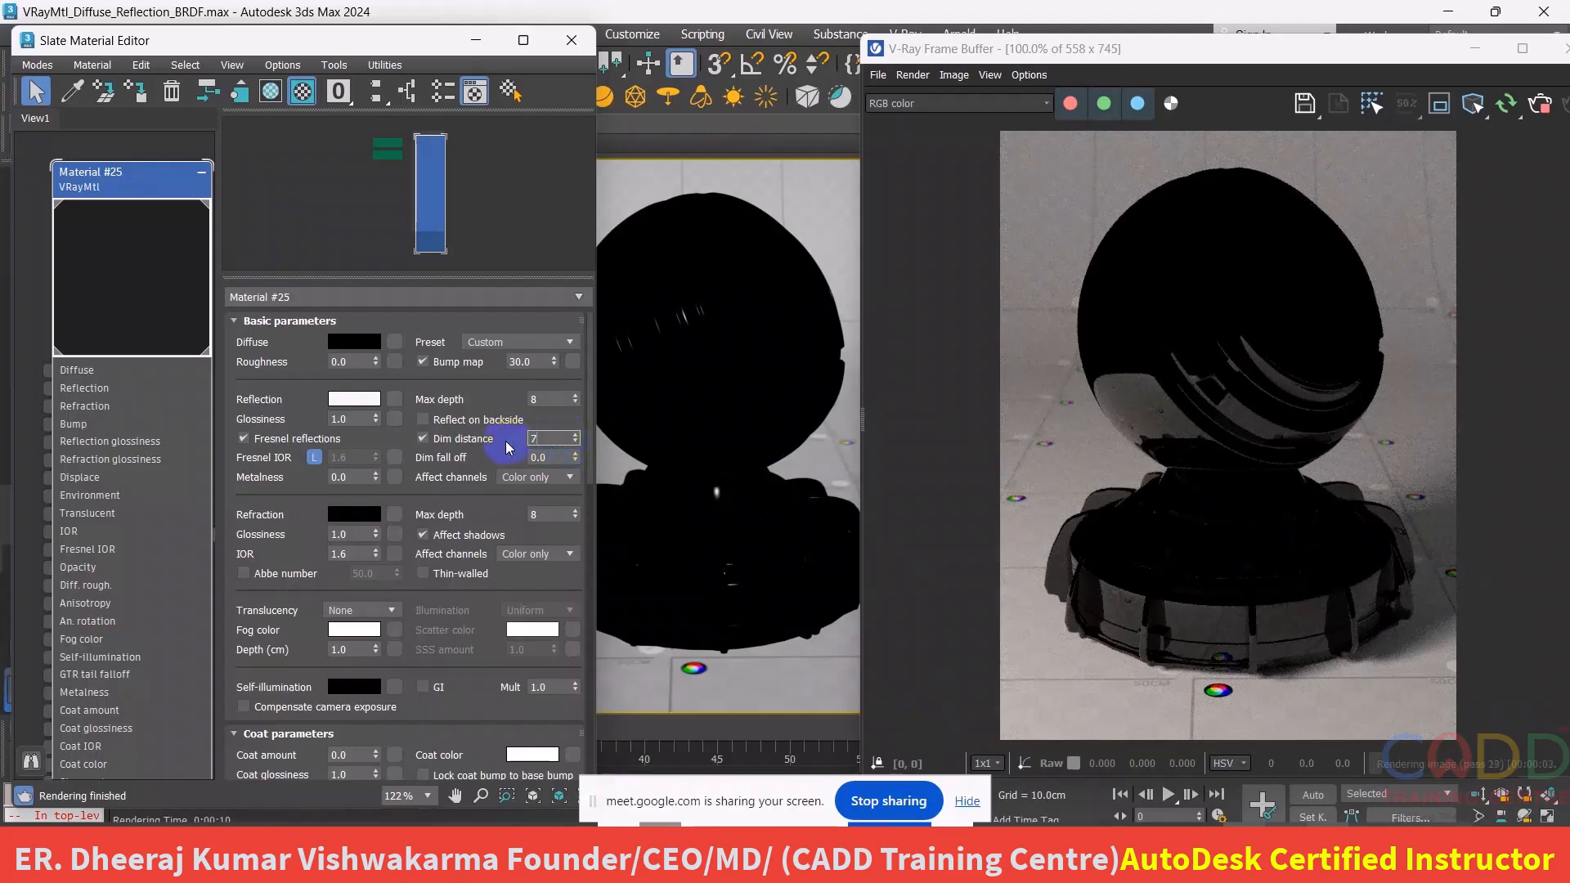
key(Return)
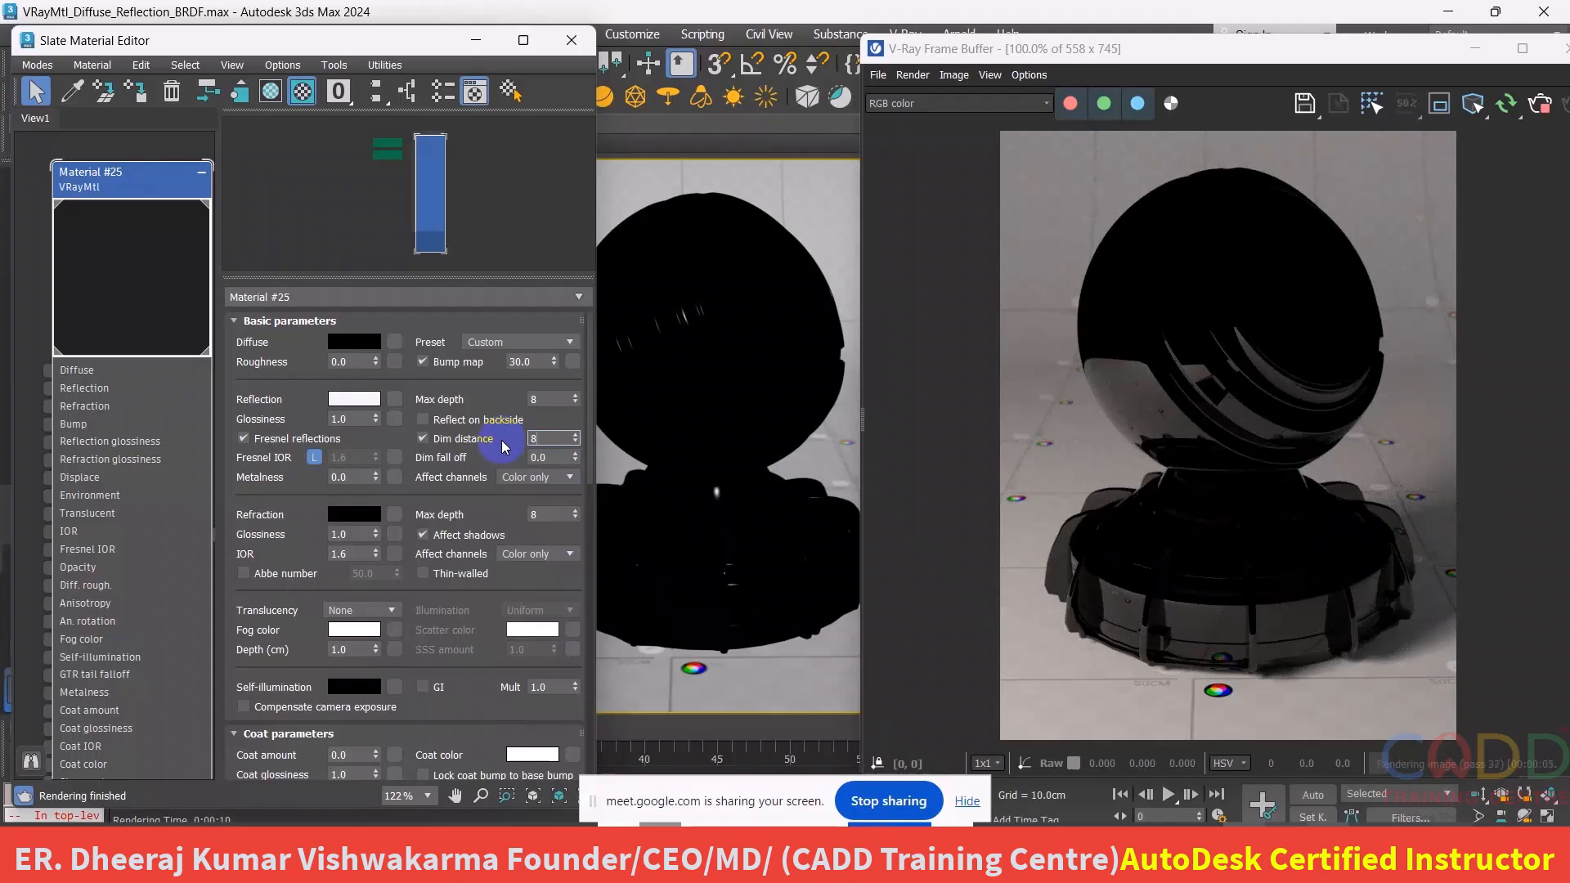
key(Return)
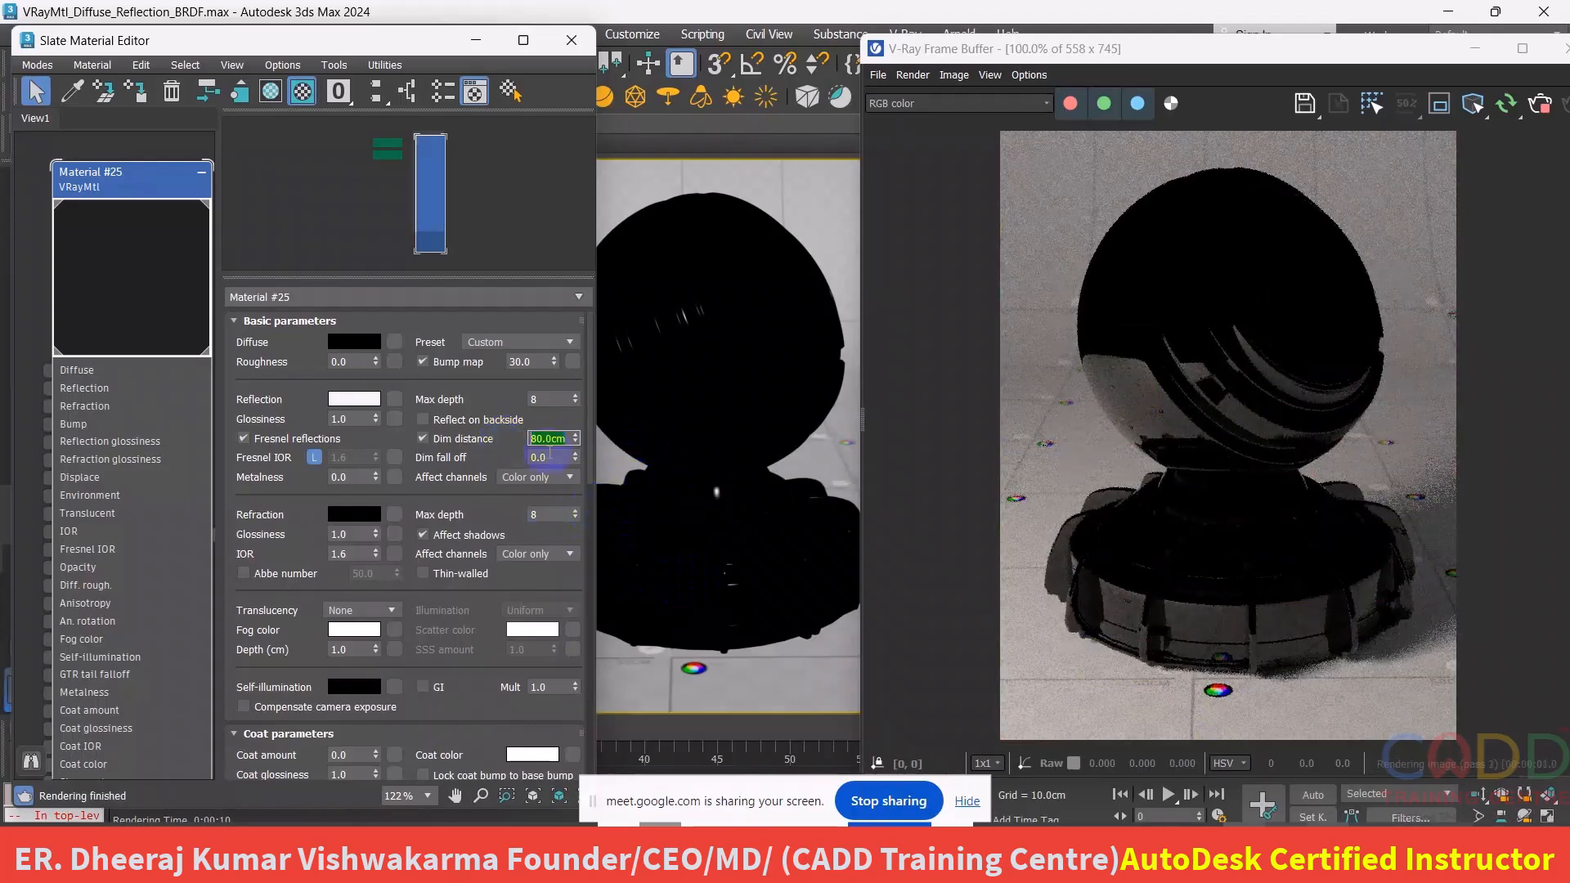
- Set the reflection's Dim distance to 100 cm
drag(566, 441, 526, 439)
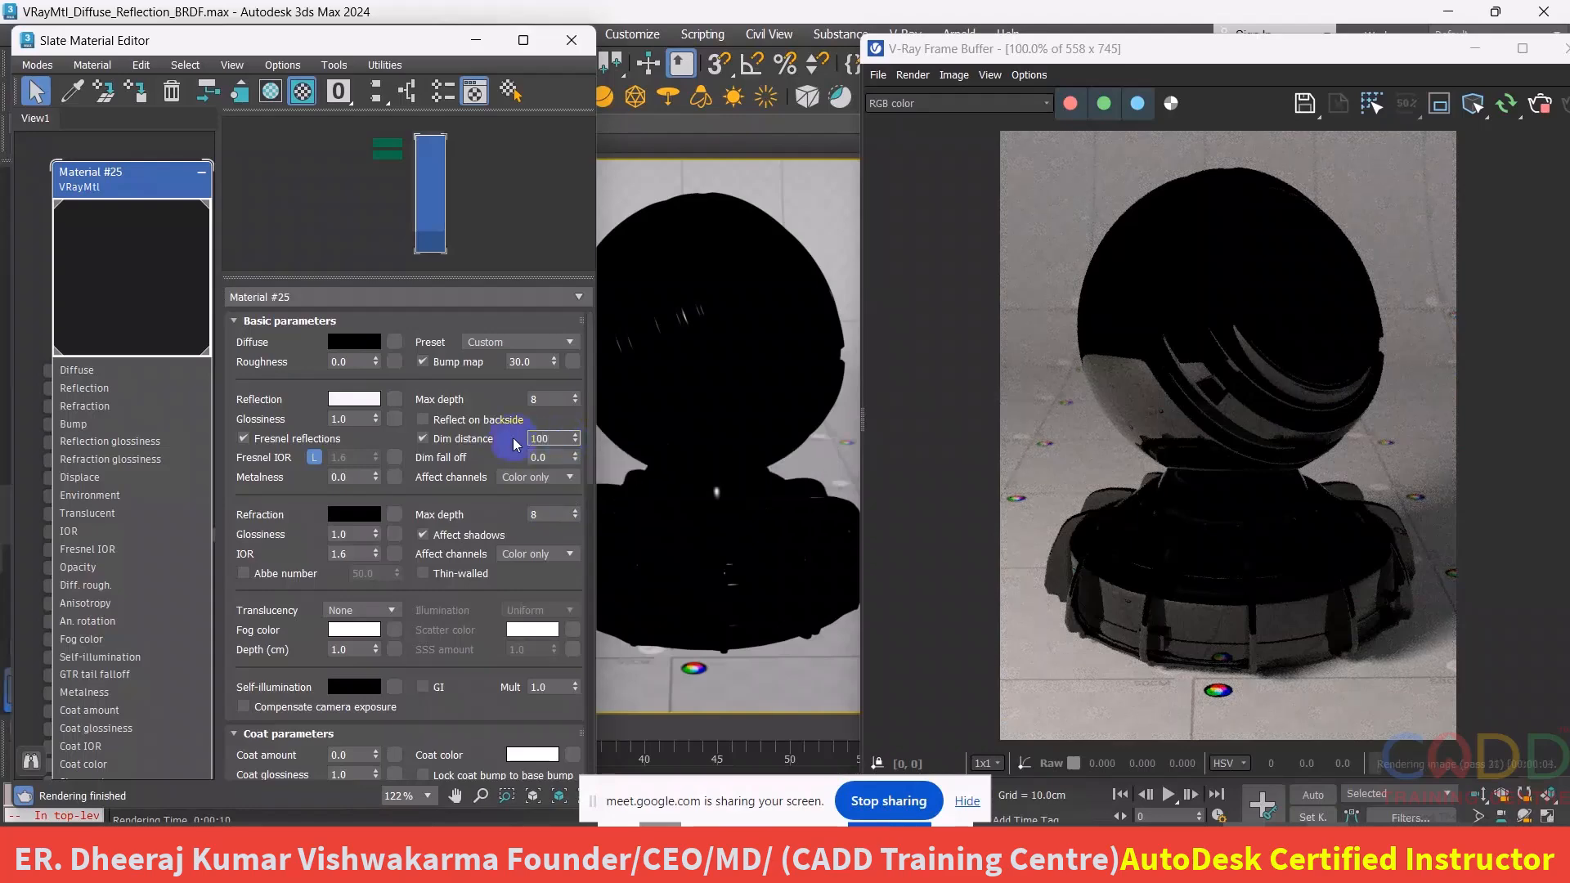
text(100)
key(Return)
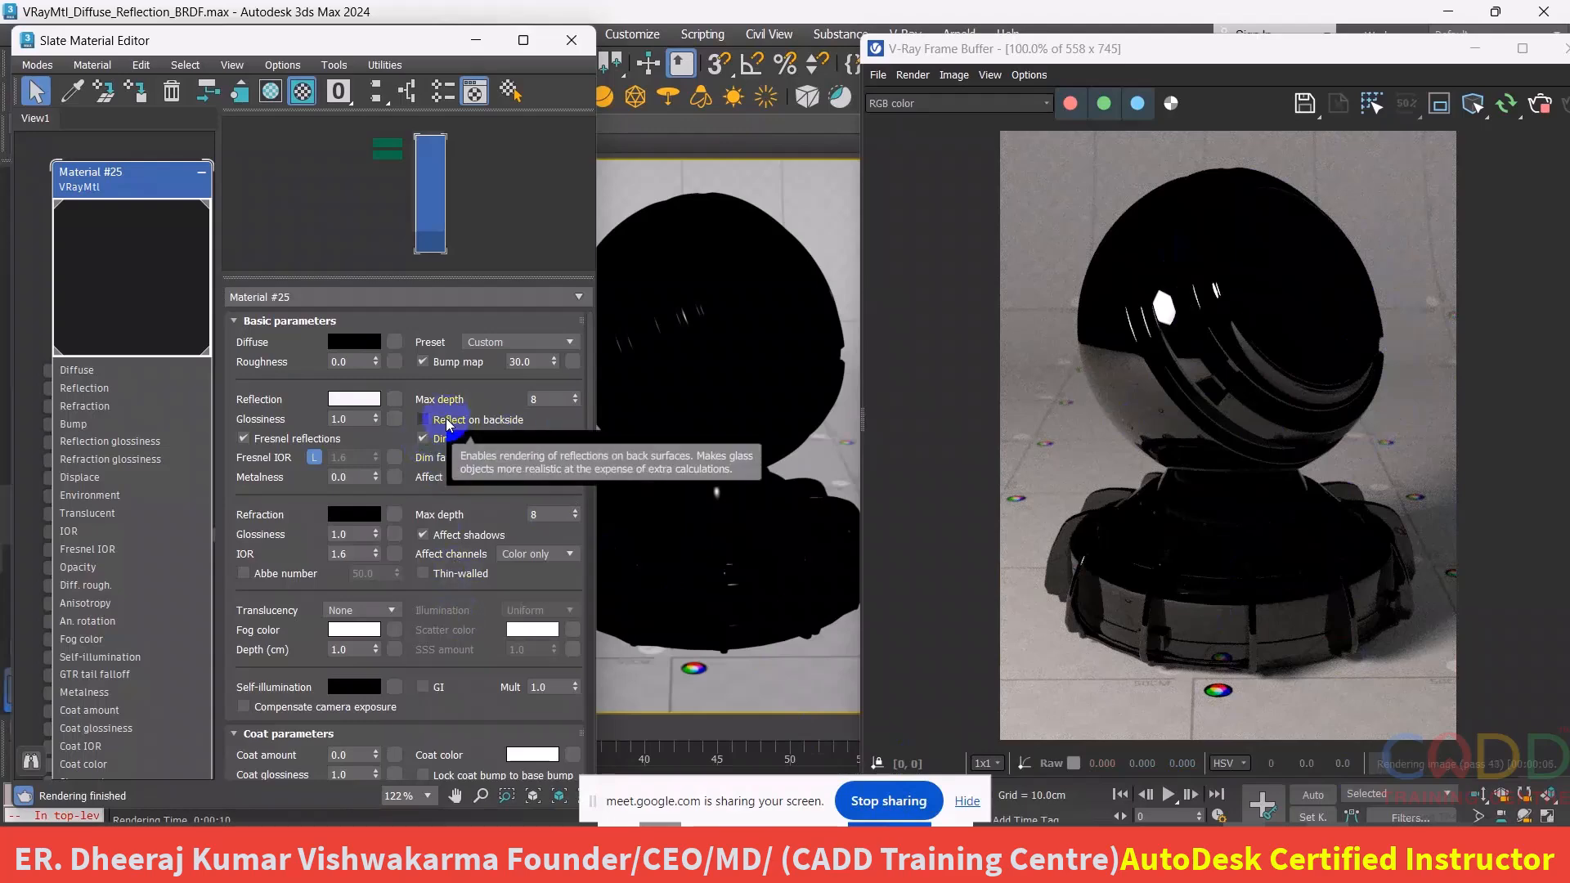
- Try a Dim fall off of 1.0 on a close-up of the rendered reflection edge, then set it back to 0
scroll(1094, 334, up, 3)
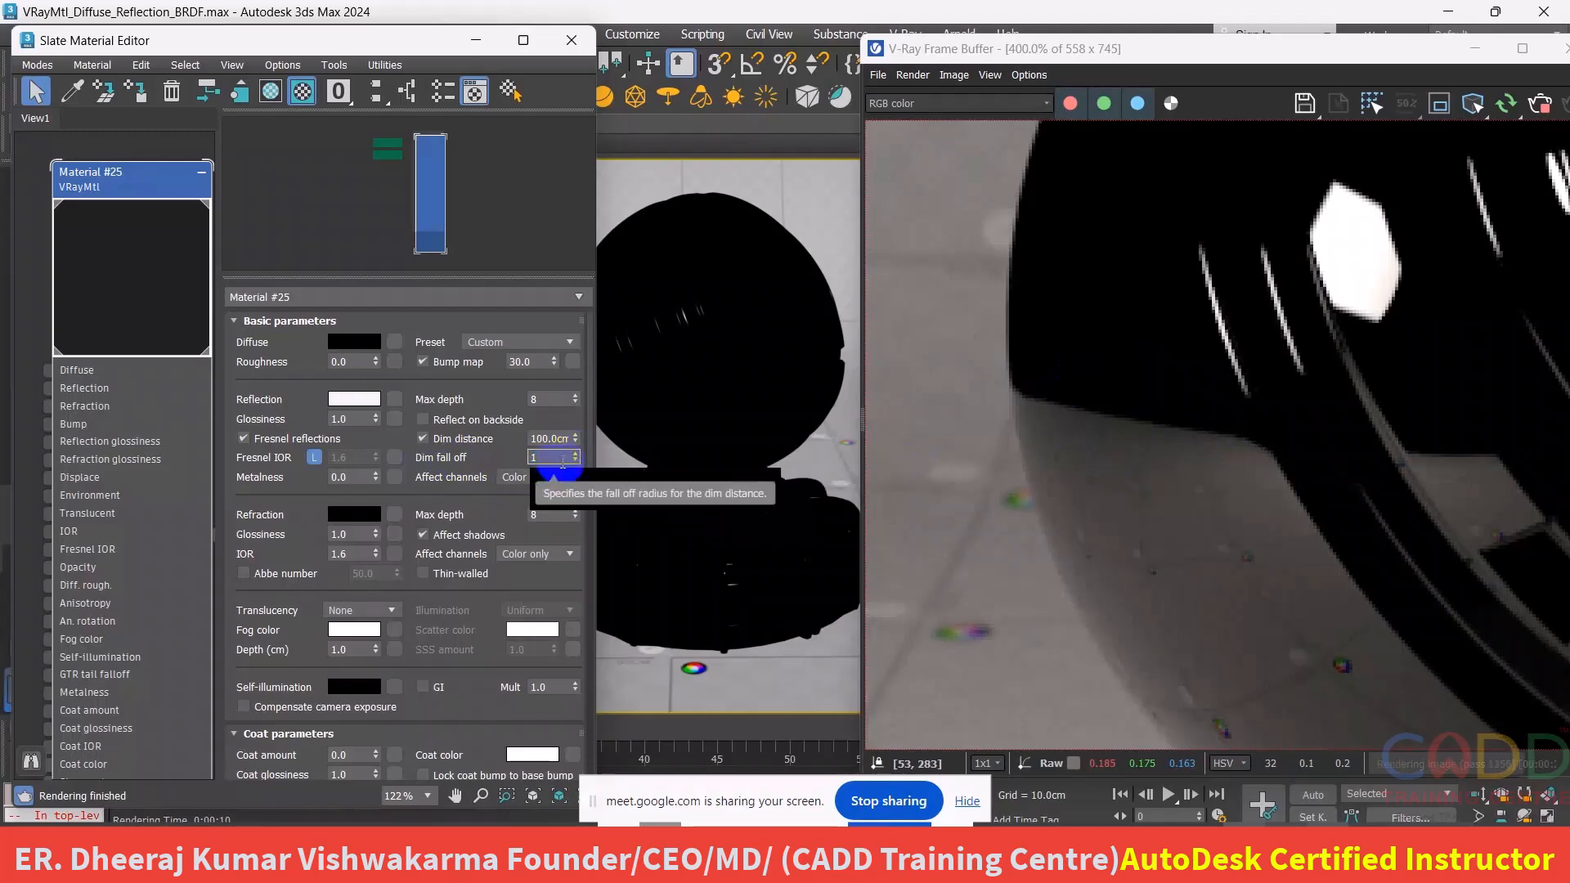
key(Return)
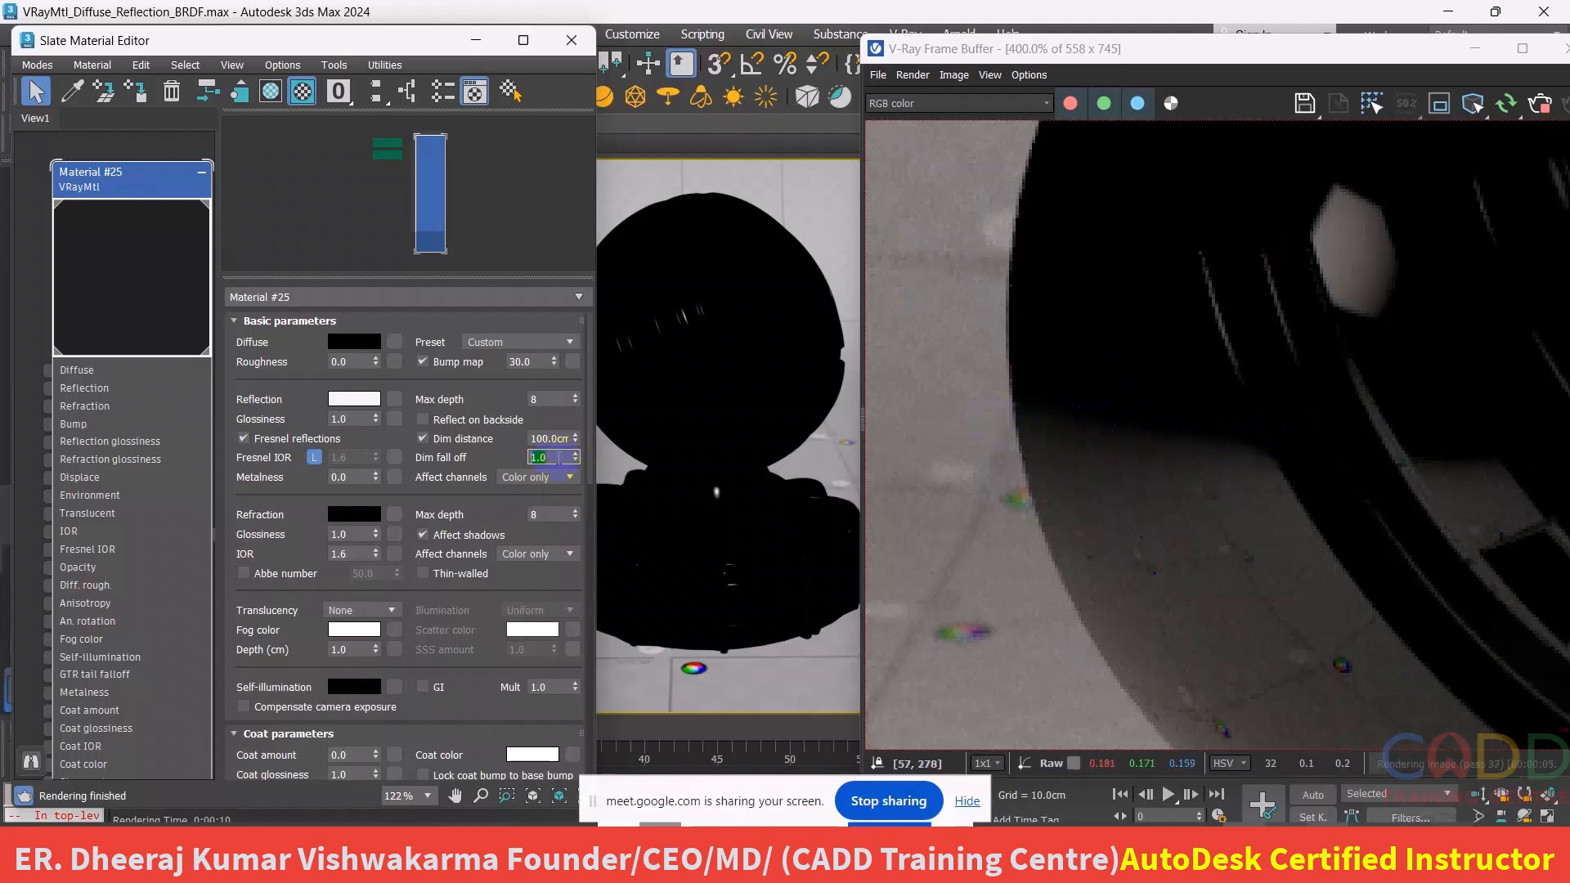
click(431, 460)
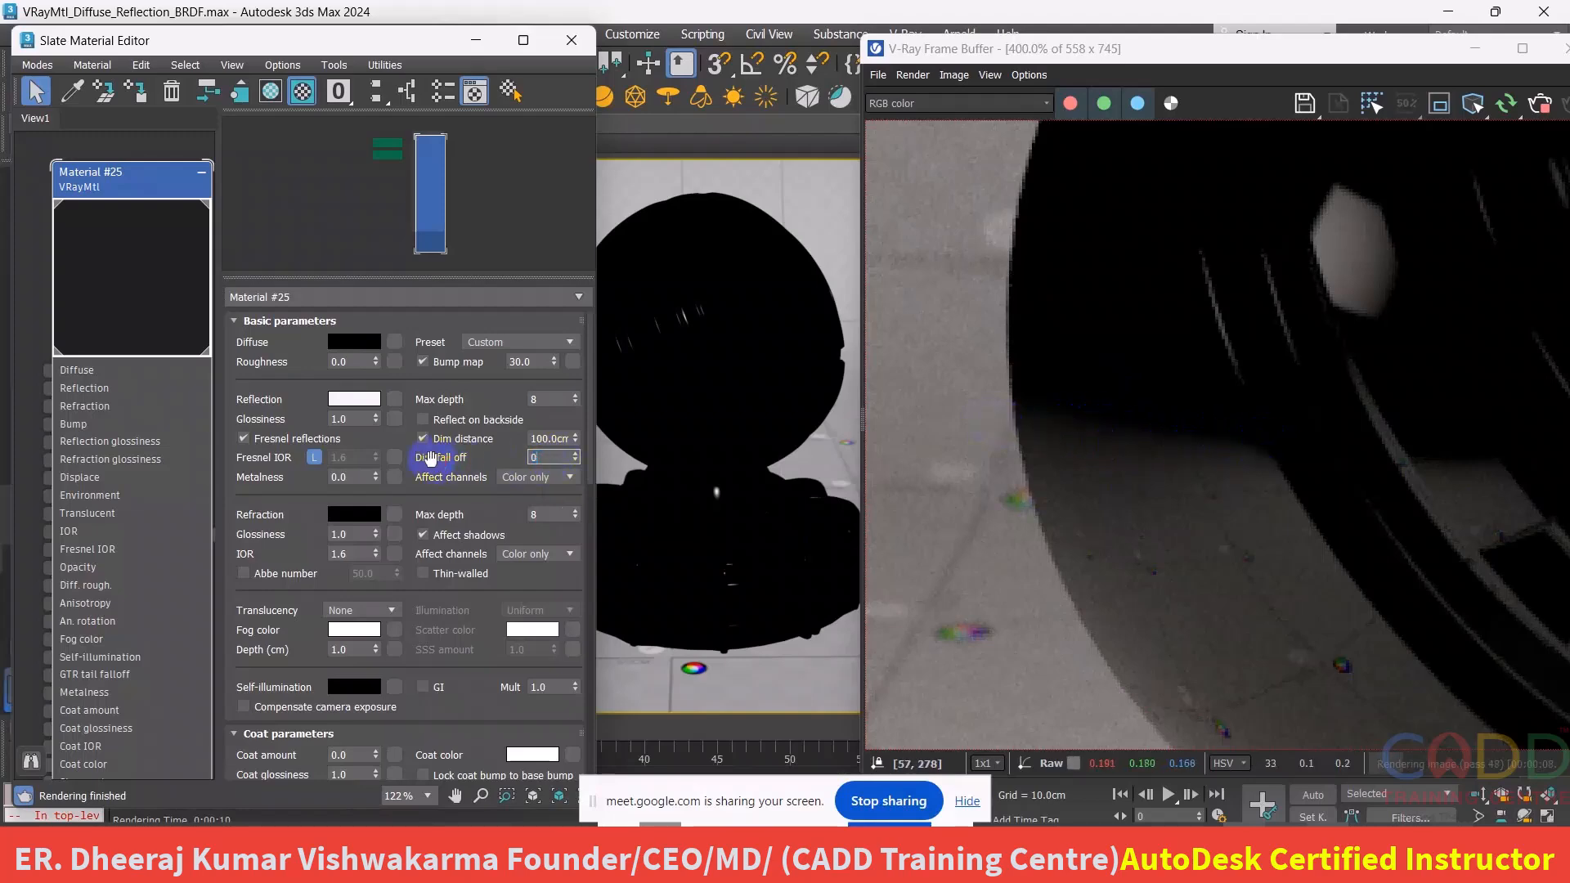
key(Return)
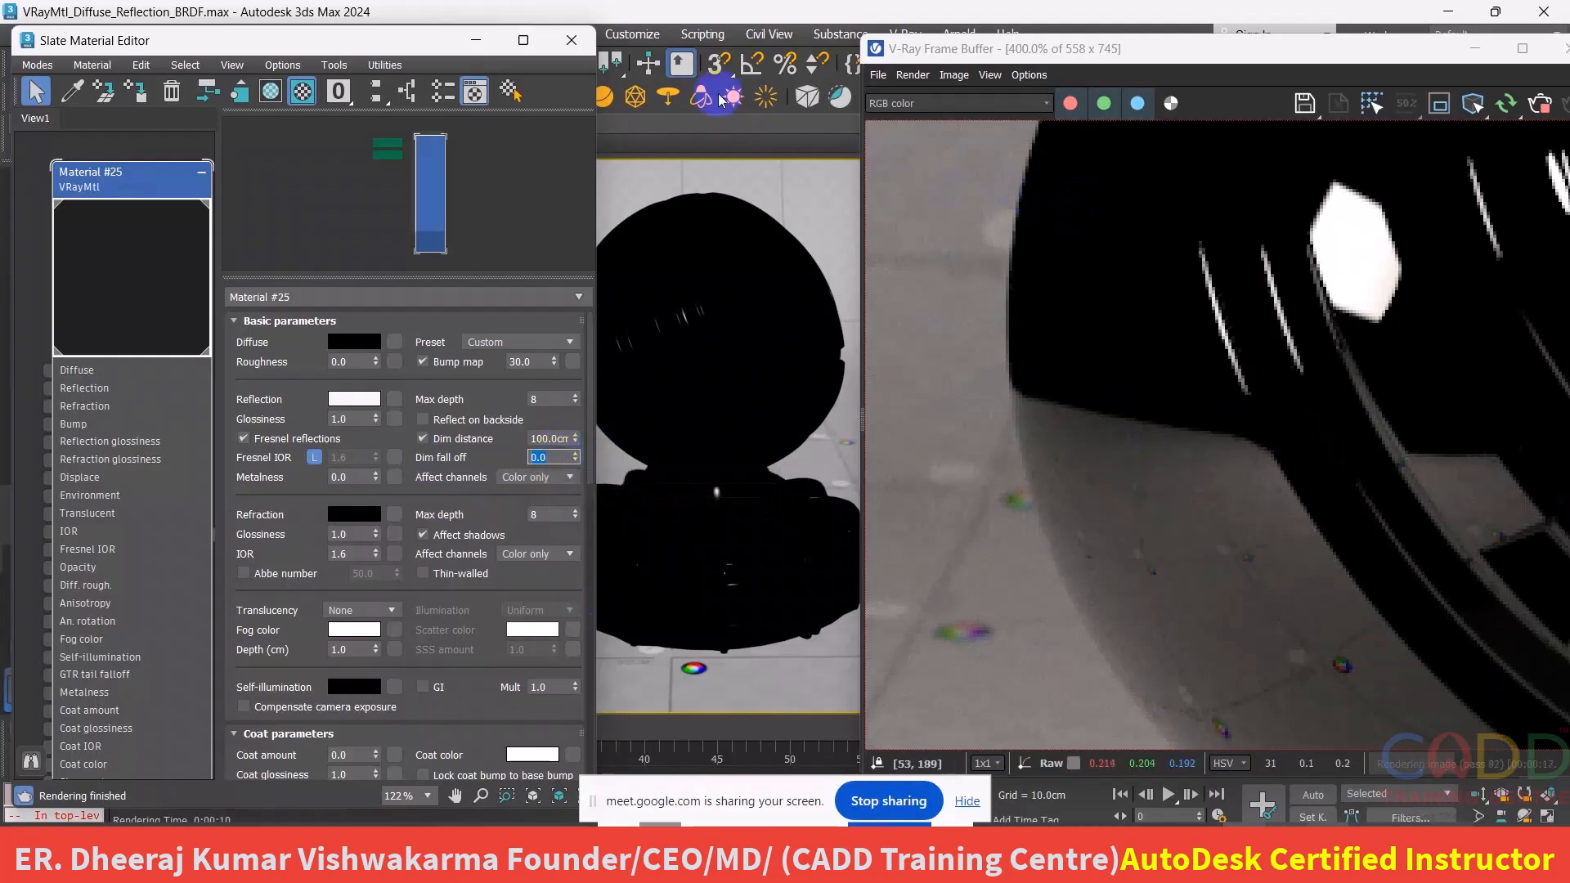
drag(430, 40, 438, 42)
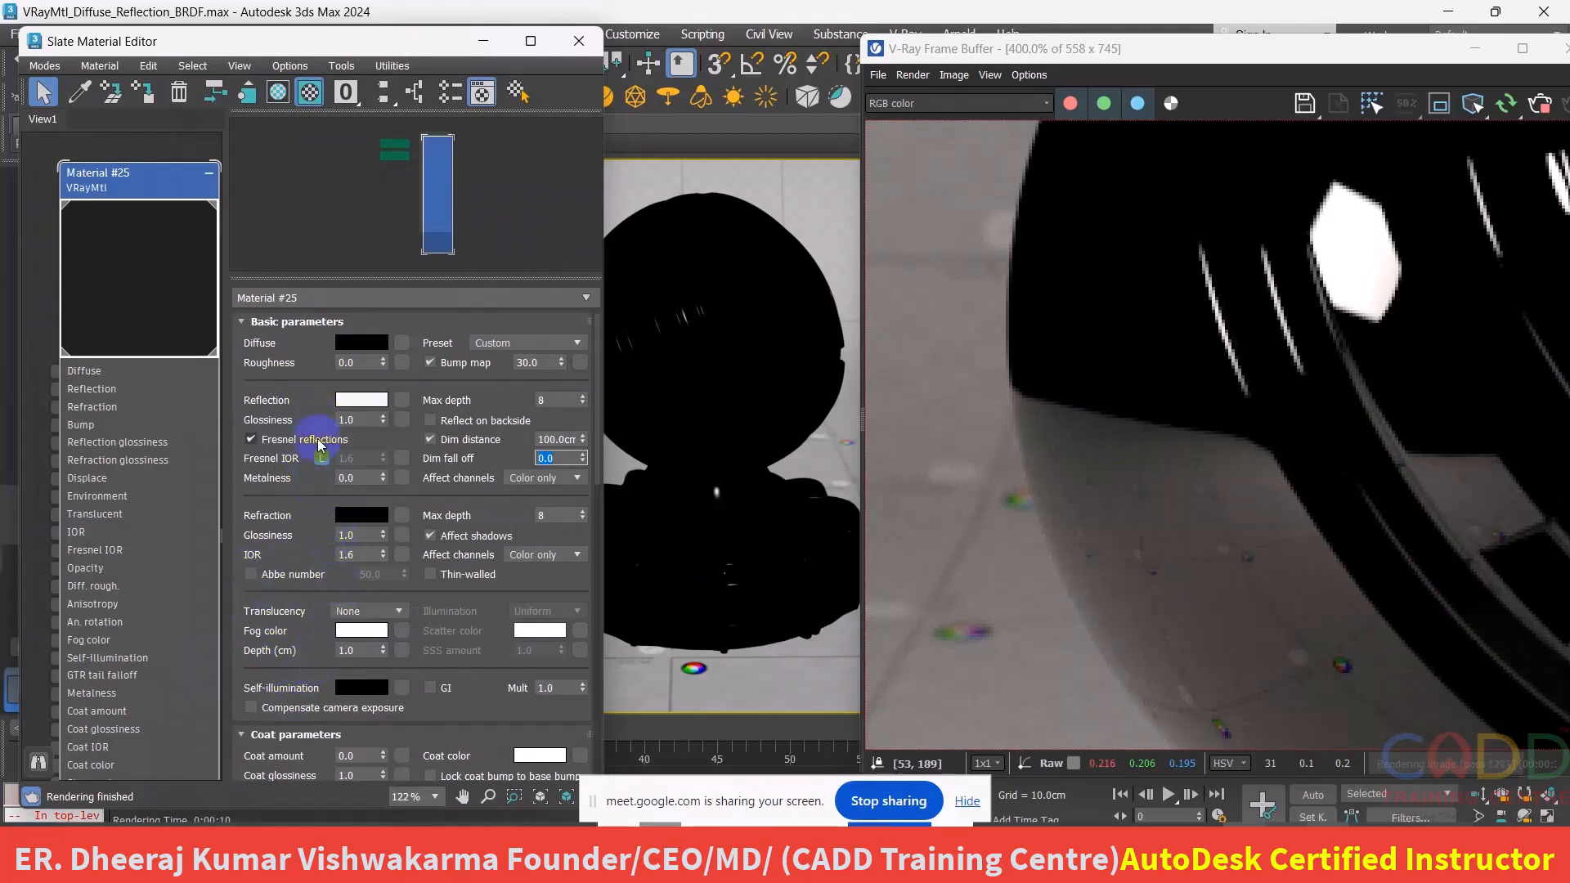
scroll(1173, 350, down, 4)
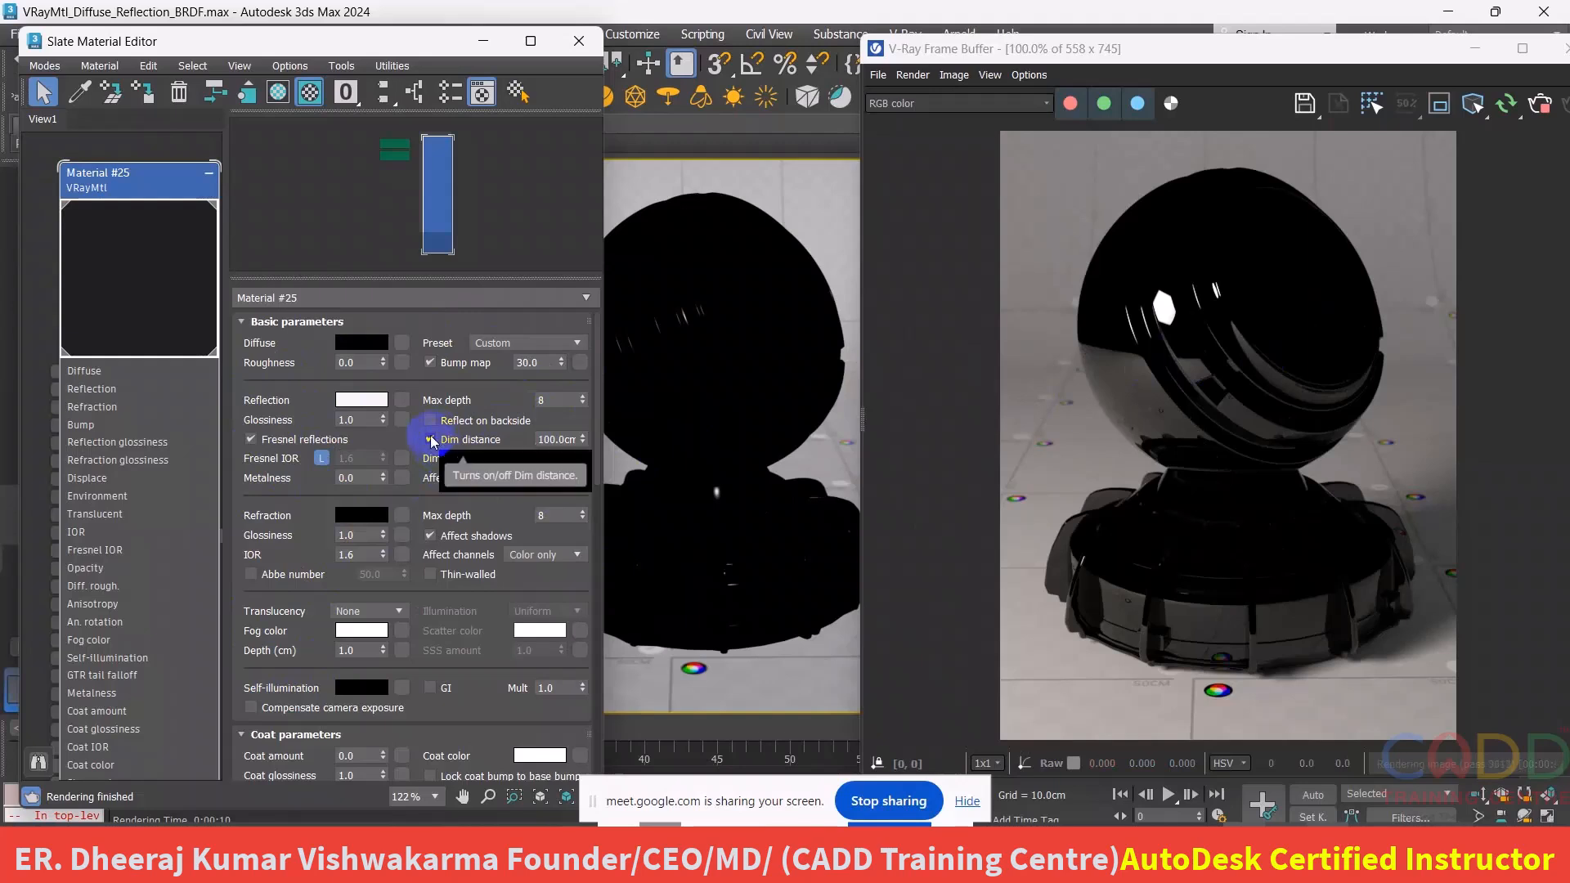
- Hide the screen-sharing notice and switch to the browser's Chaos documentation page for VRayMtl
click(967, 800)
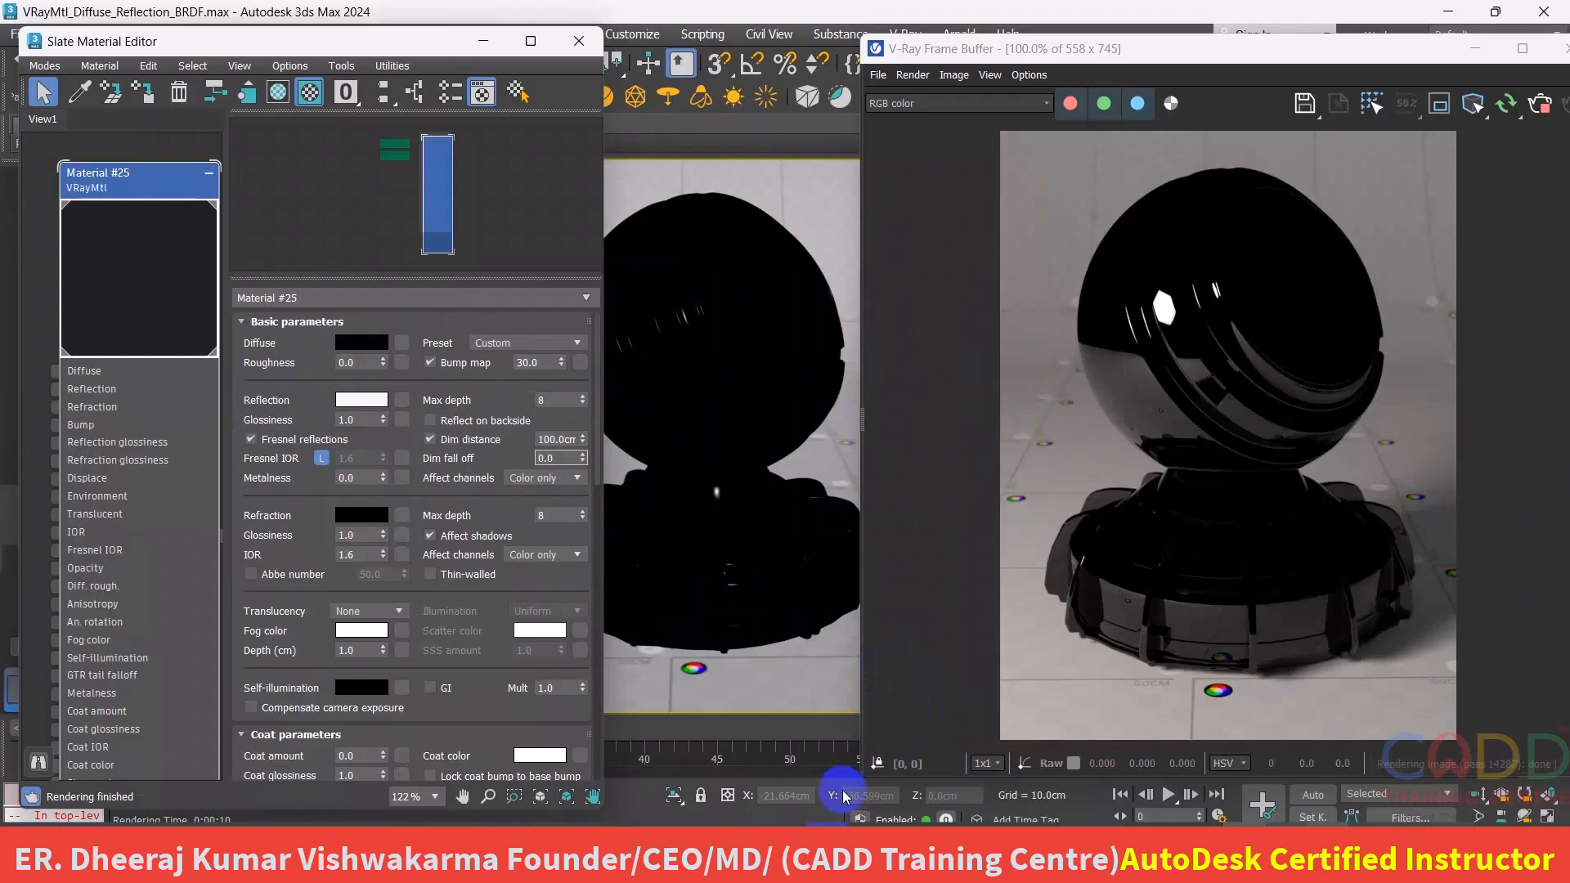
mouse_move(809, 868)
click(836, 767)
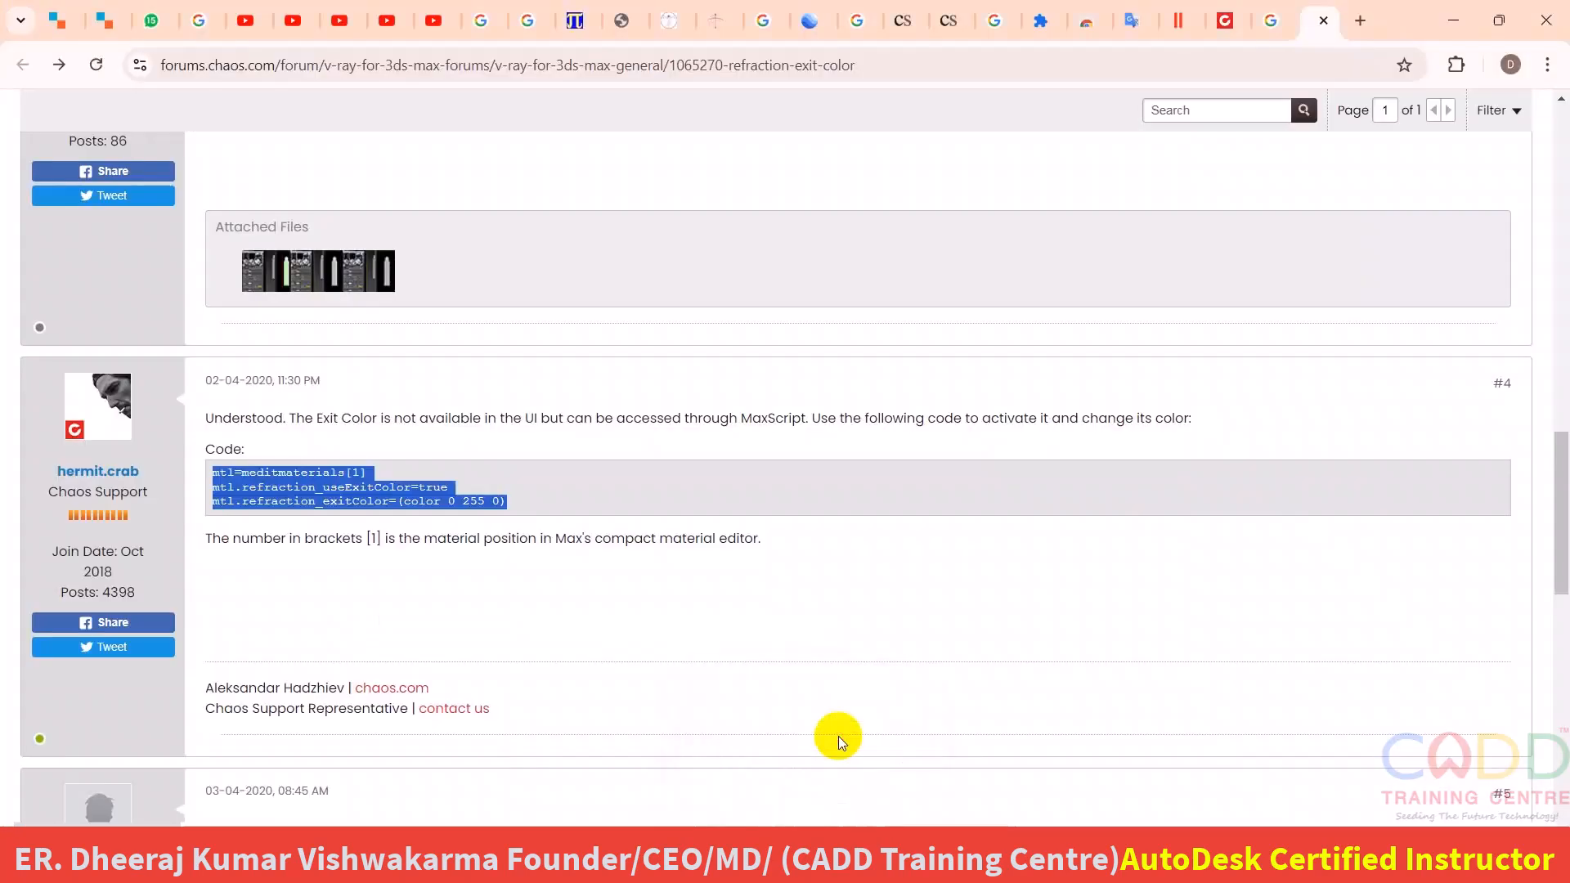
click(1224, 21)
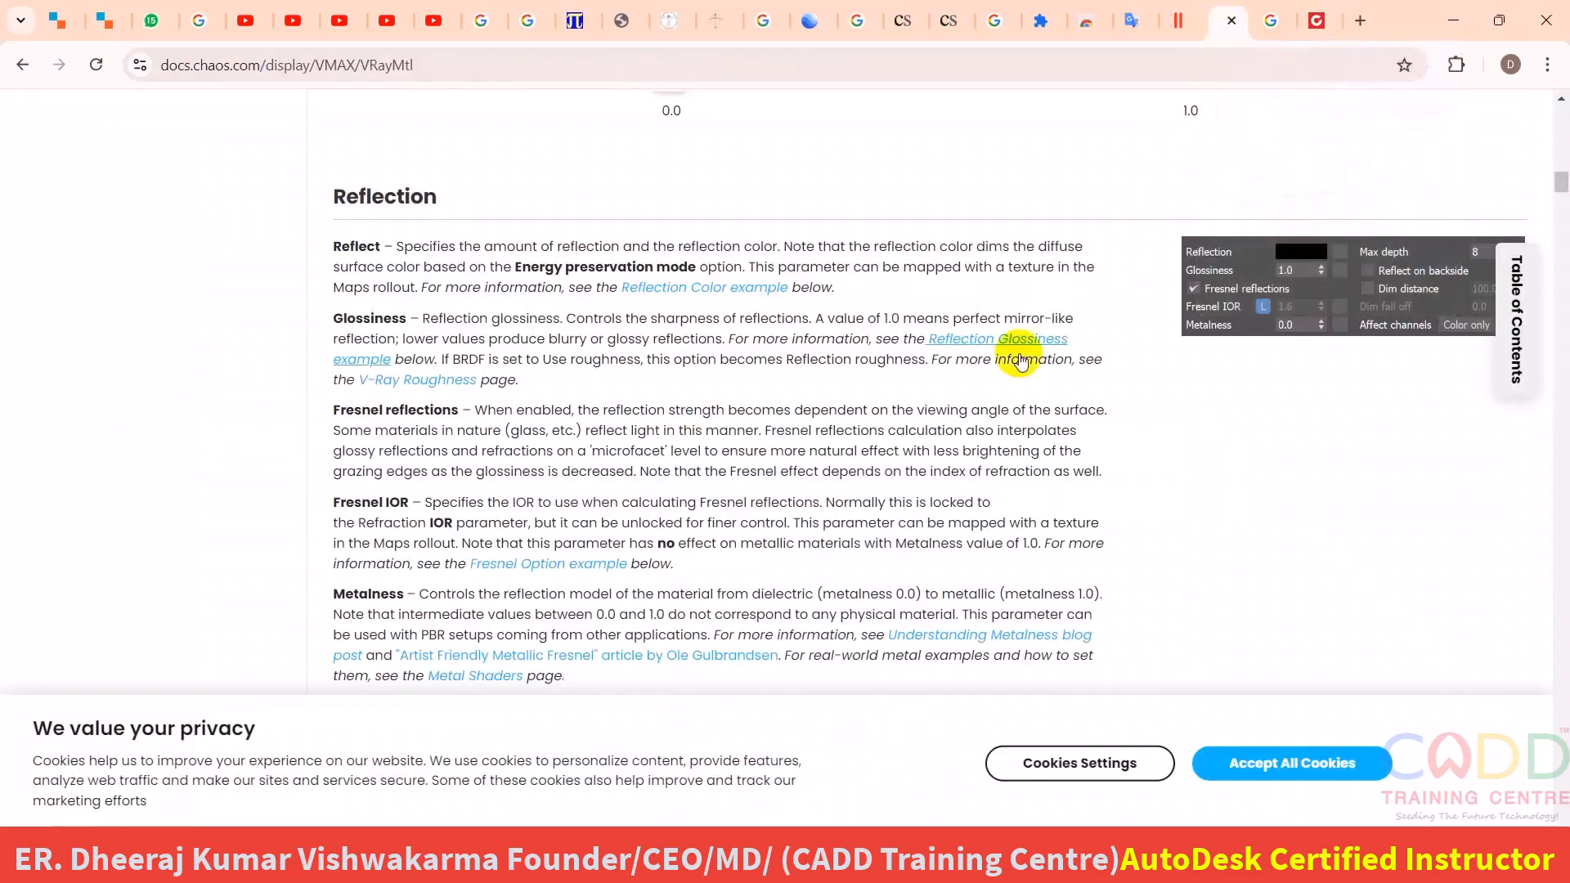
- Review the VRayMtl page from its Overview and UI Path through to the Basic Parameters section
scroll(590, 416, up, 5)
scroll(316, 449, up, 15)
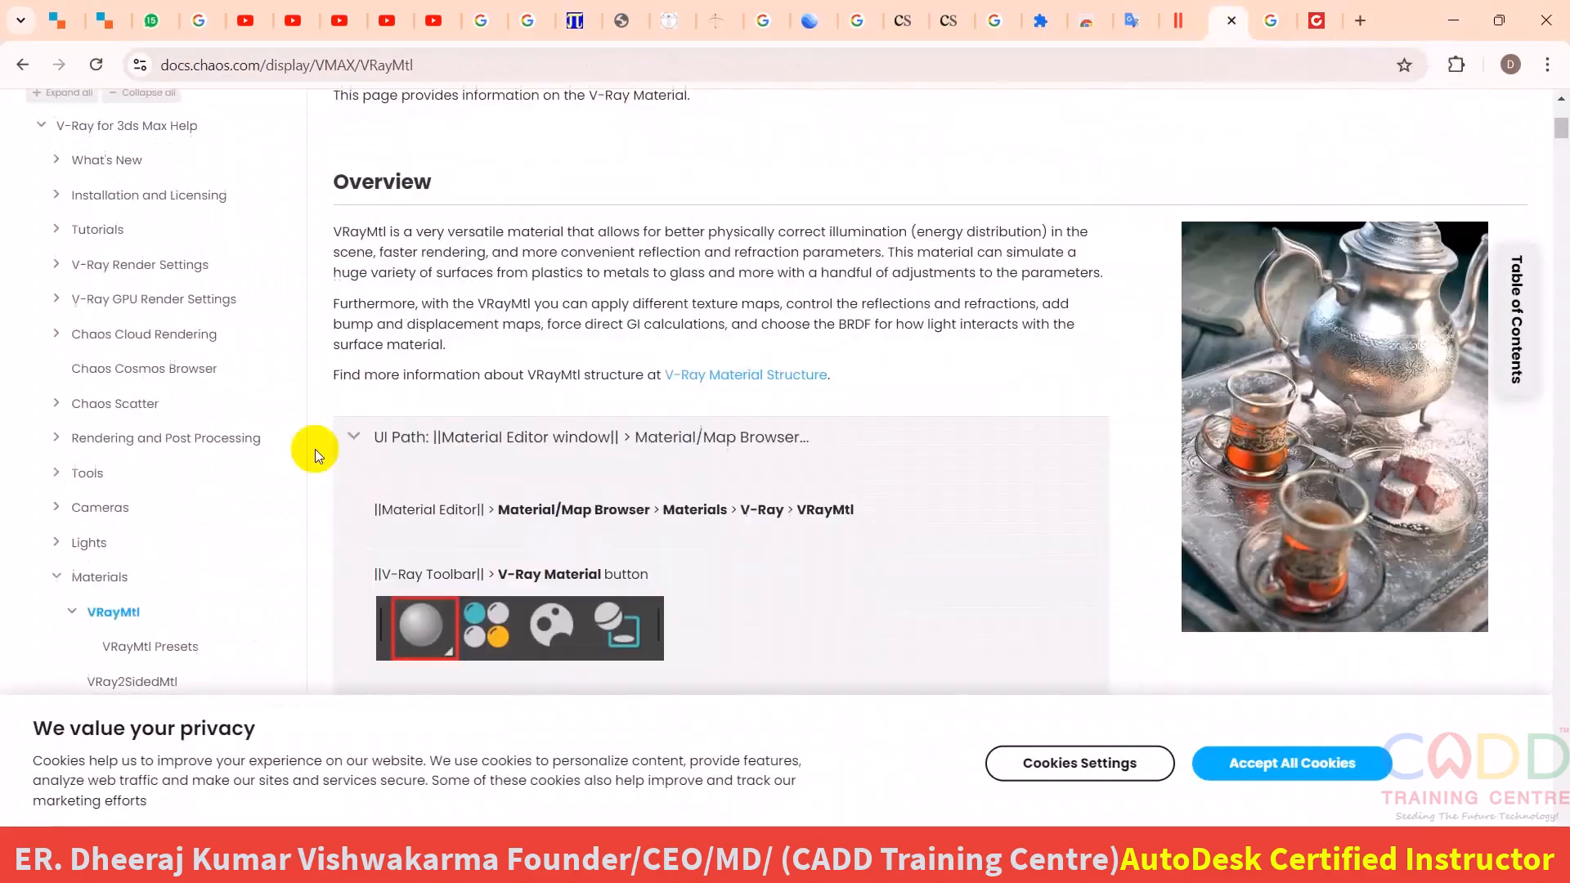
scroll(316, 449, down, 6)
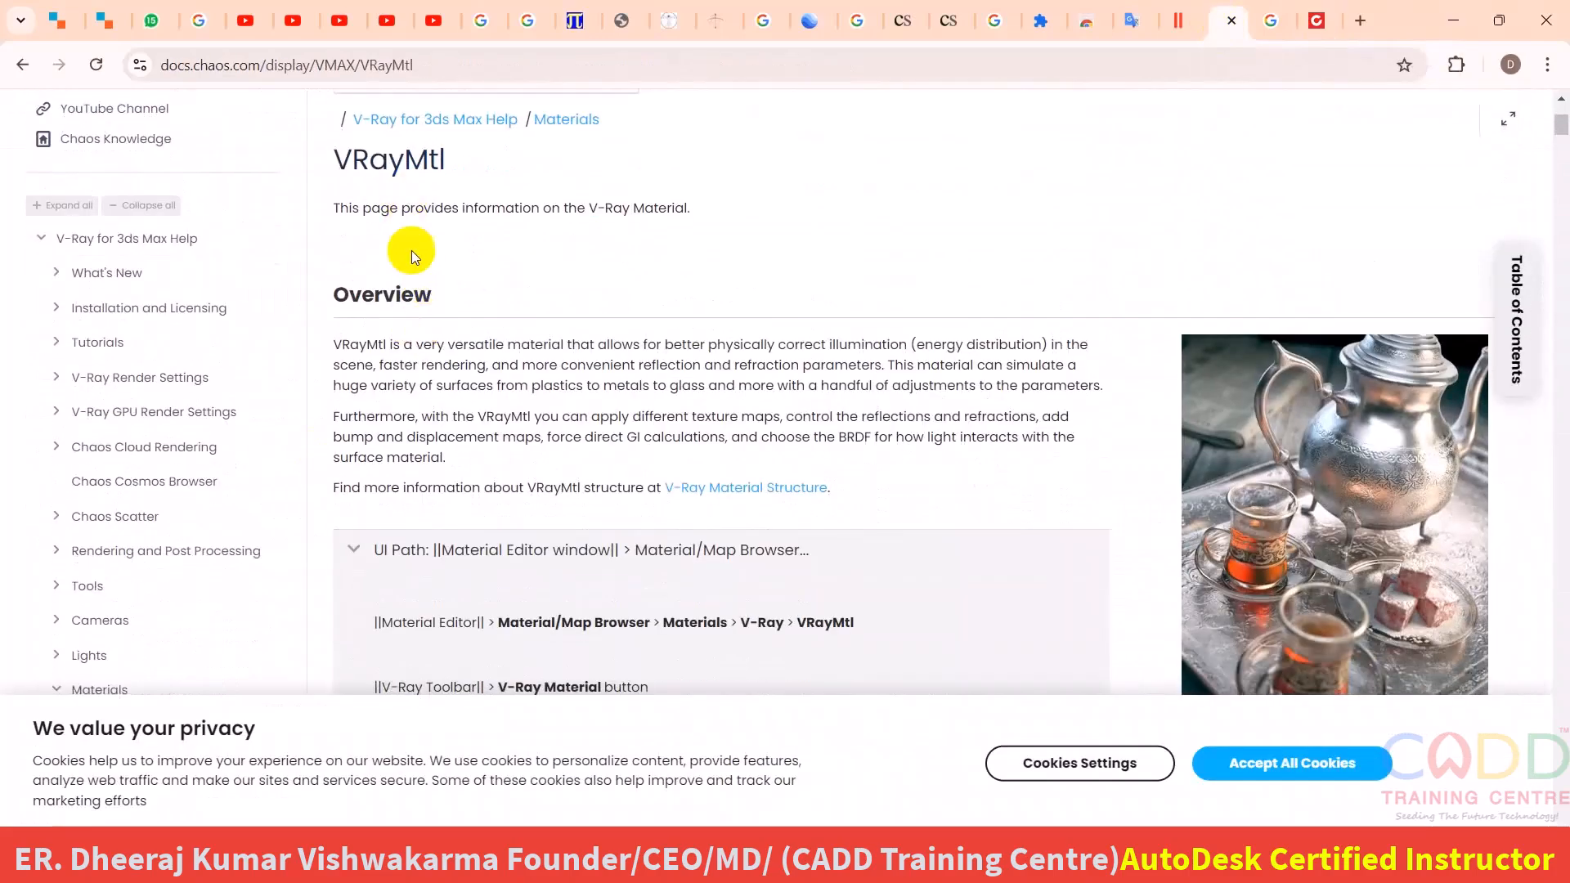
scroll(638, 393, down, 2)
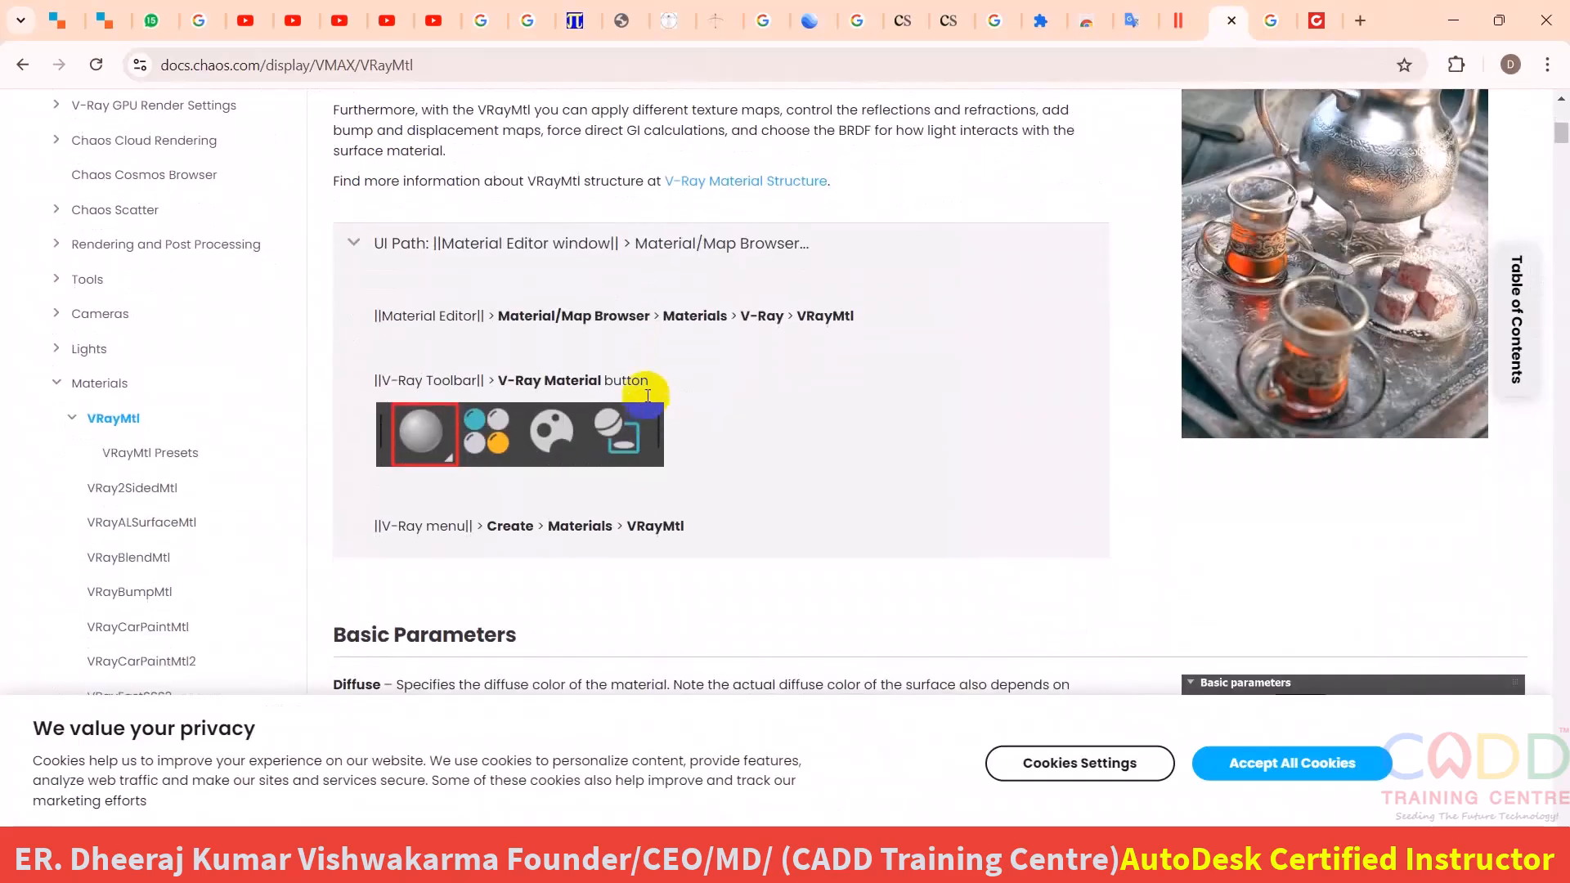
scroll(702, 313, down, 5)
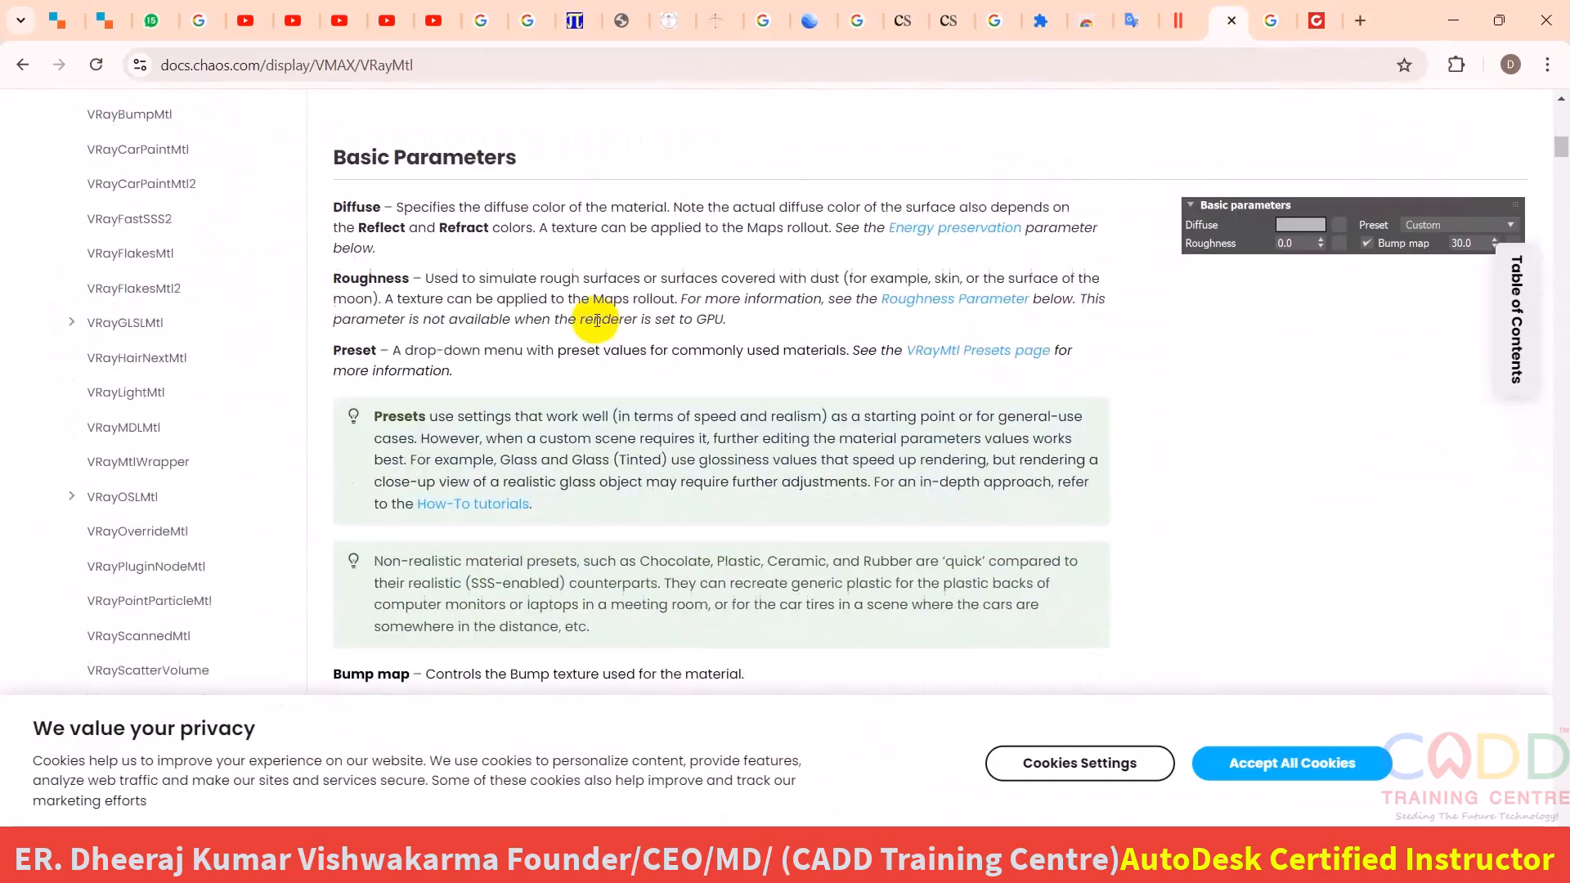
- Read the Diffuse, Roughness, Preset and Bump map descriptions under Basic Parameters, highlighting the terms being covered
drag(335, 133, 490, 123)
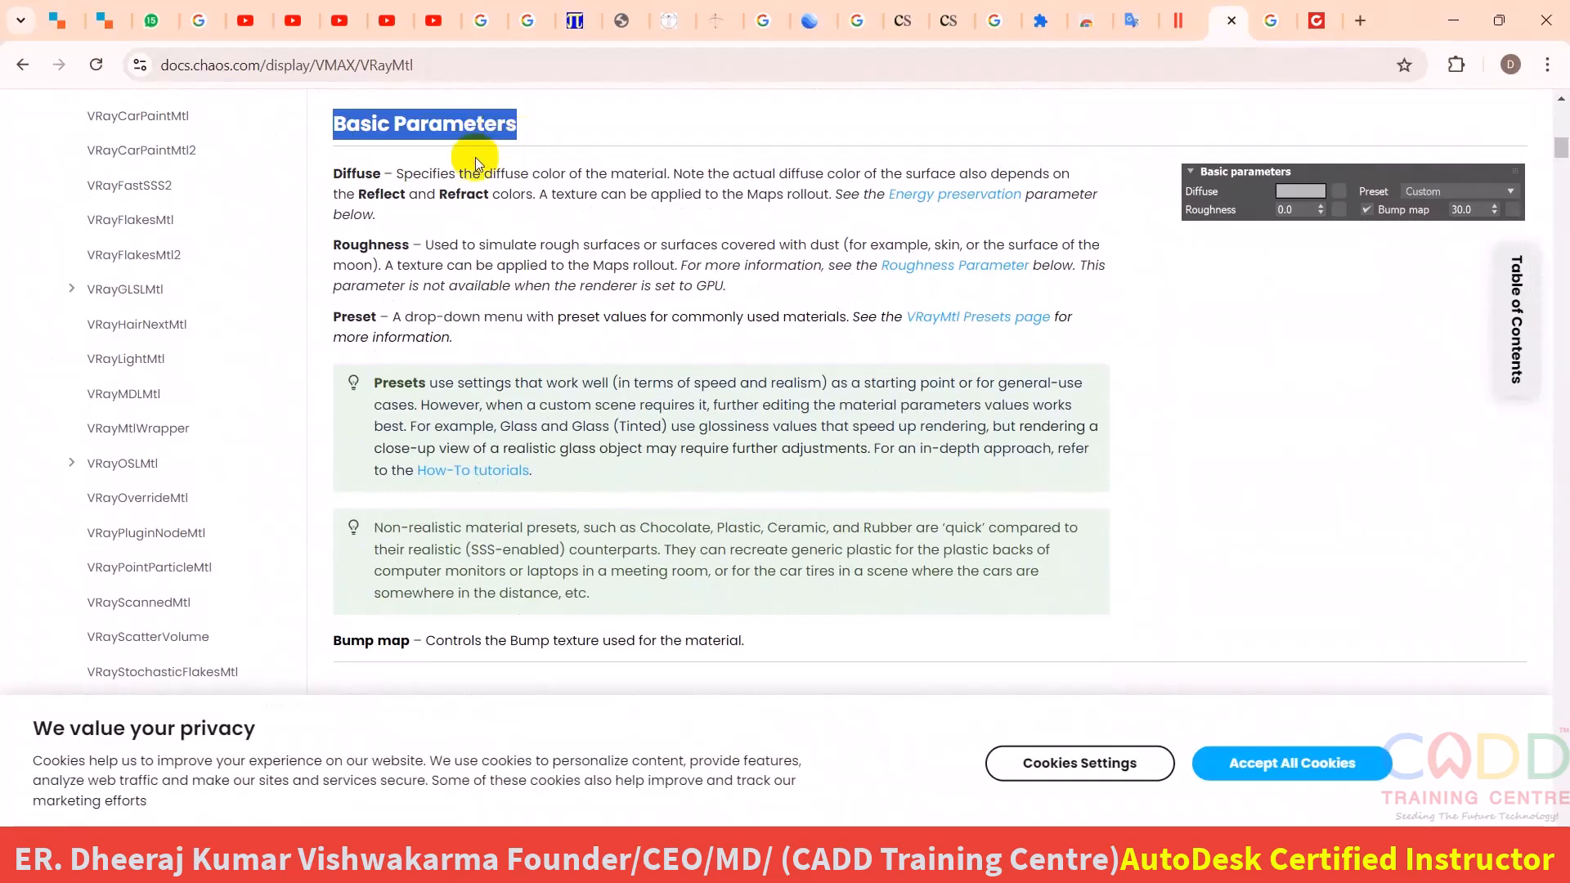
click(329, 174)
drag(329, 173, 1012, 174)
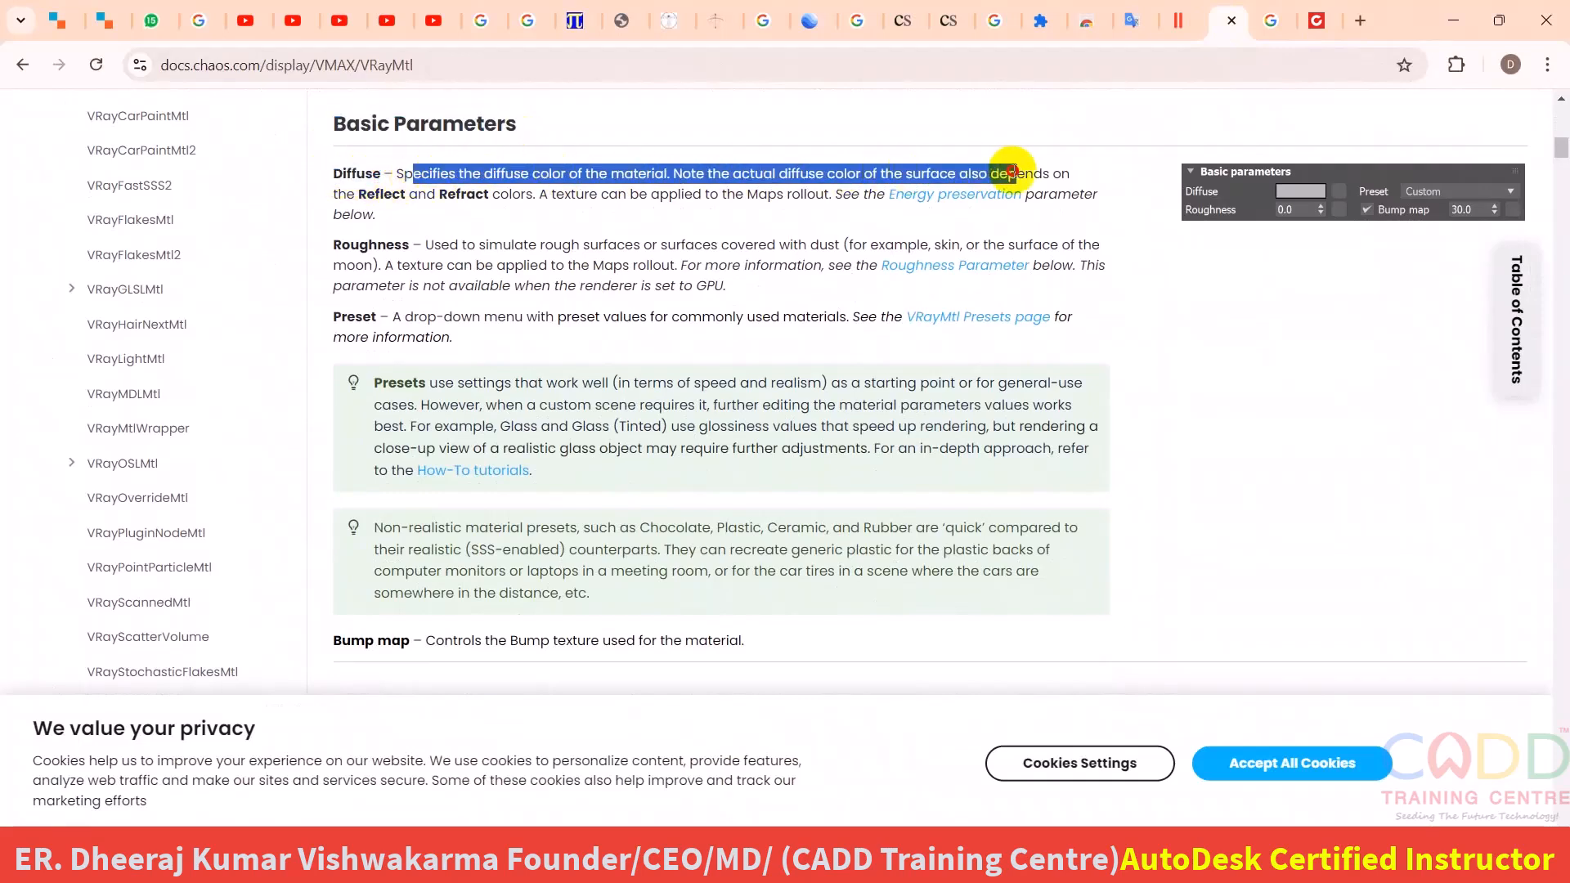
double_click(337, 245)
drag(340, 316, 407, 315)
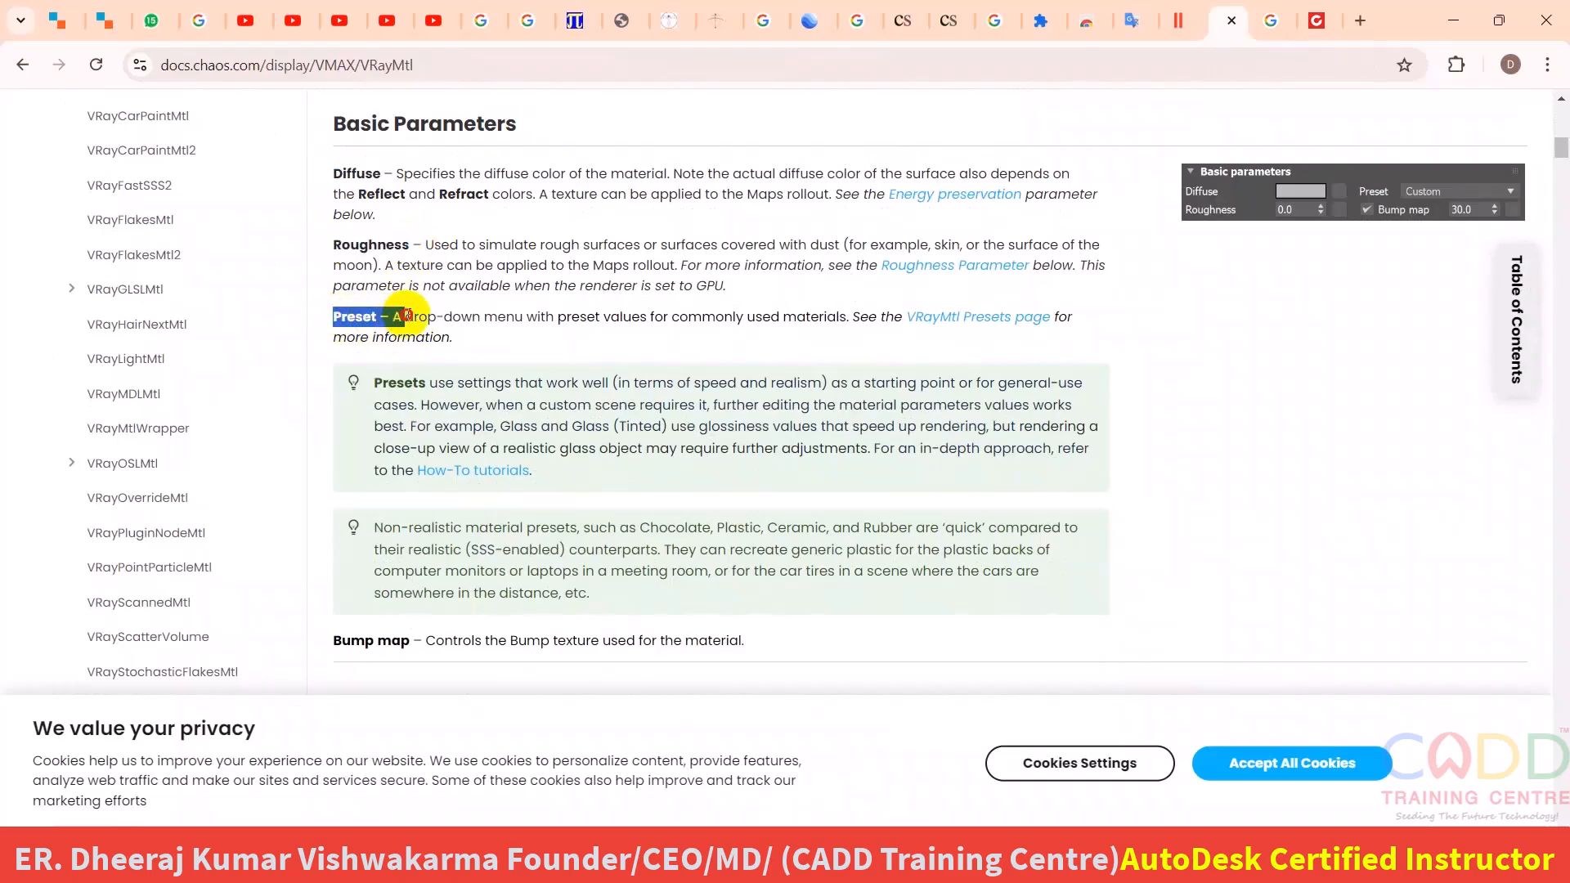
scroll(421, 368, down, 5)
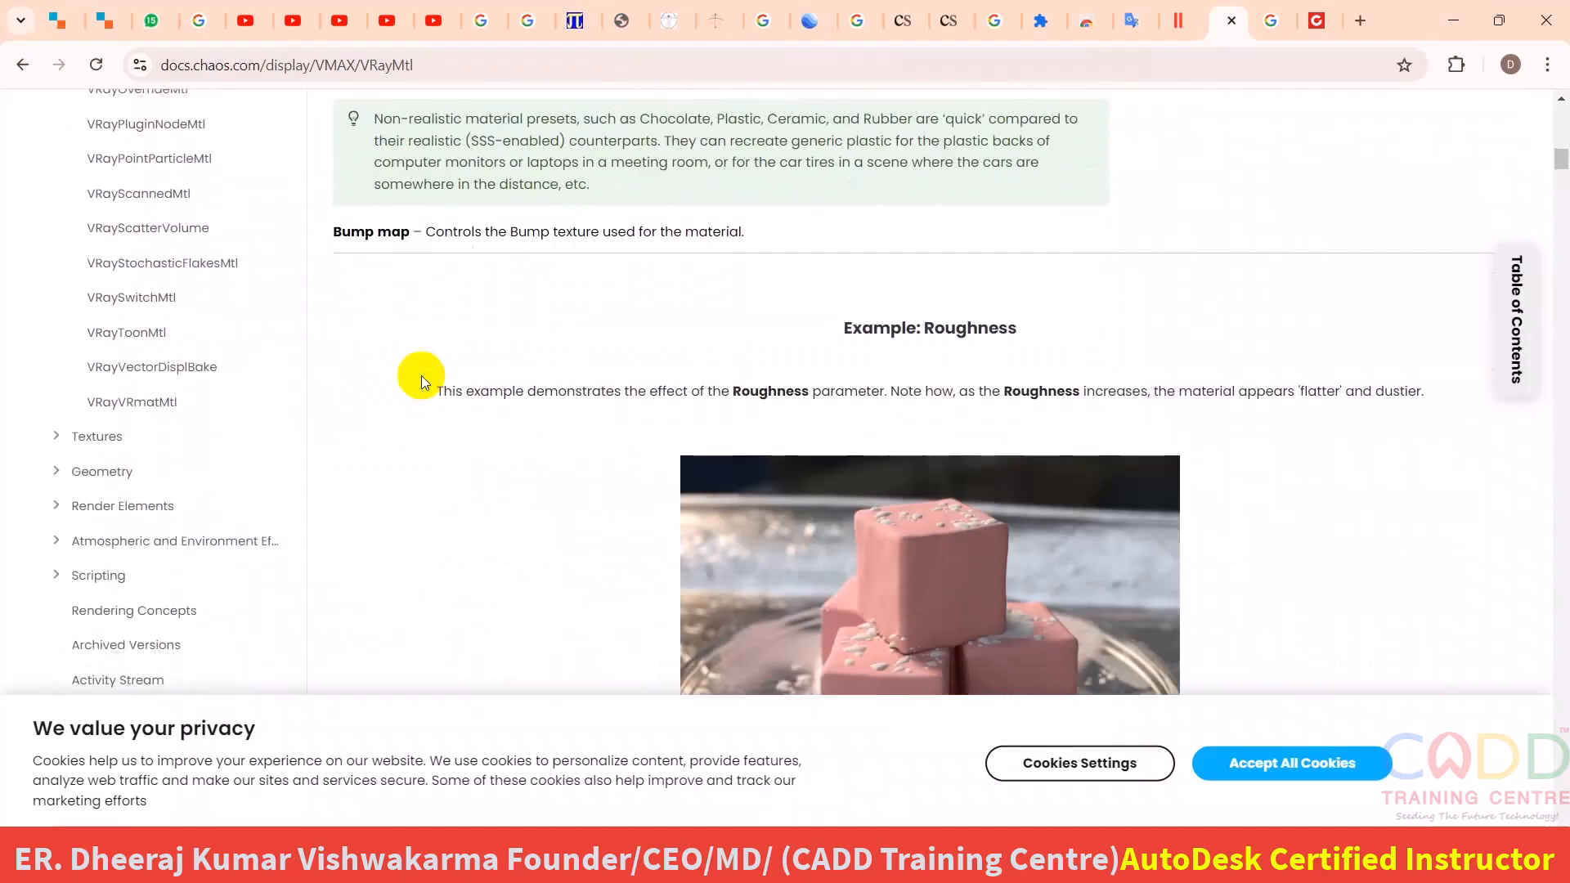
drag(335, 233, 406, 236)
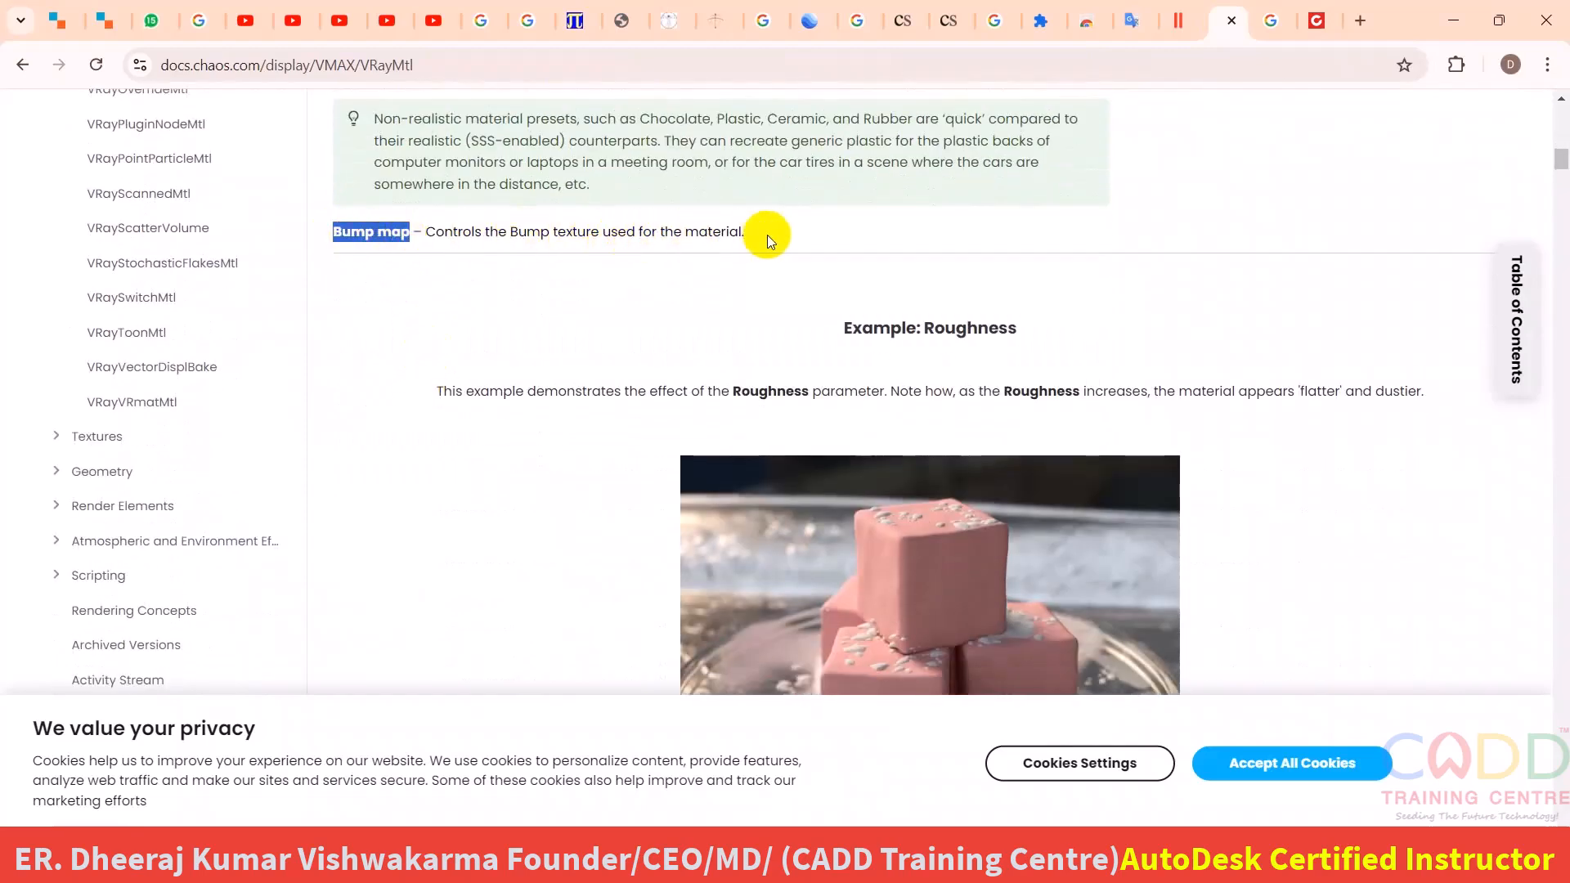
scroll(771, 246, down, 1)
scroll(869, 326, up, 5)
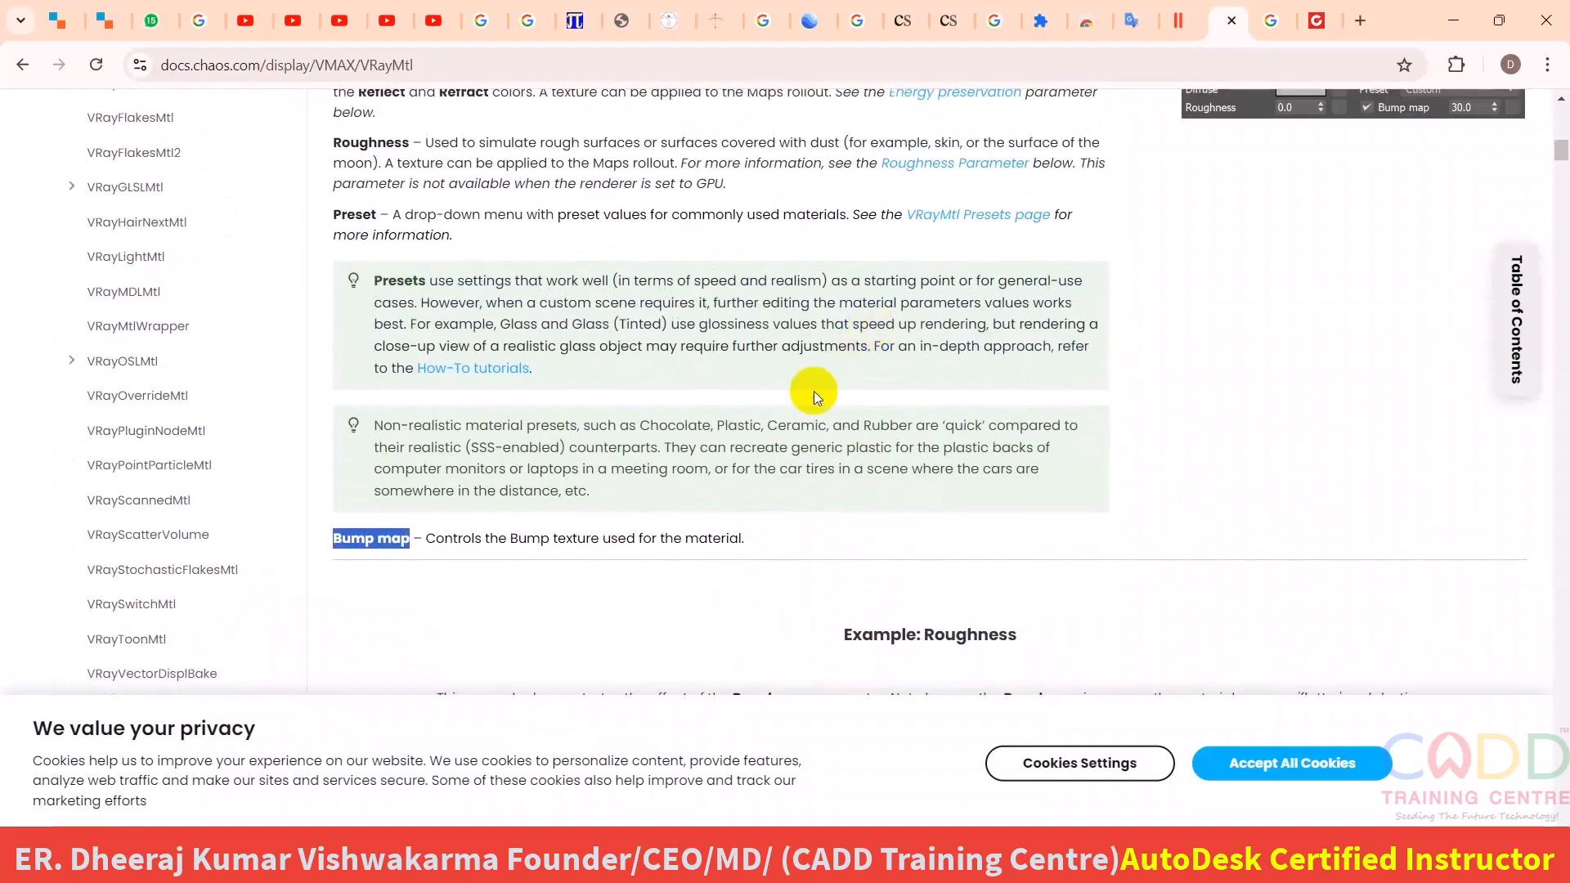
- Reread the Roughness description and raise the Roughness example from 0.0 to 1.0 to compare the surfaces
click(349, 145)
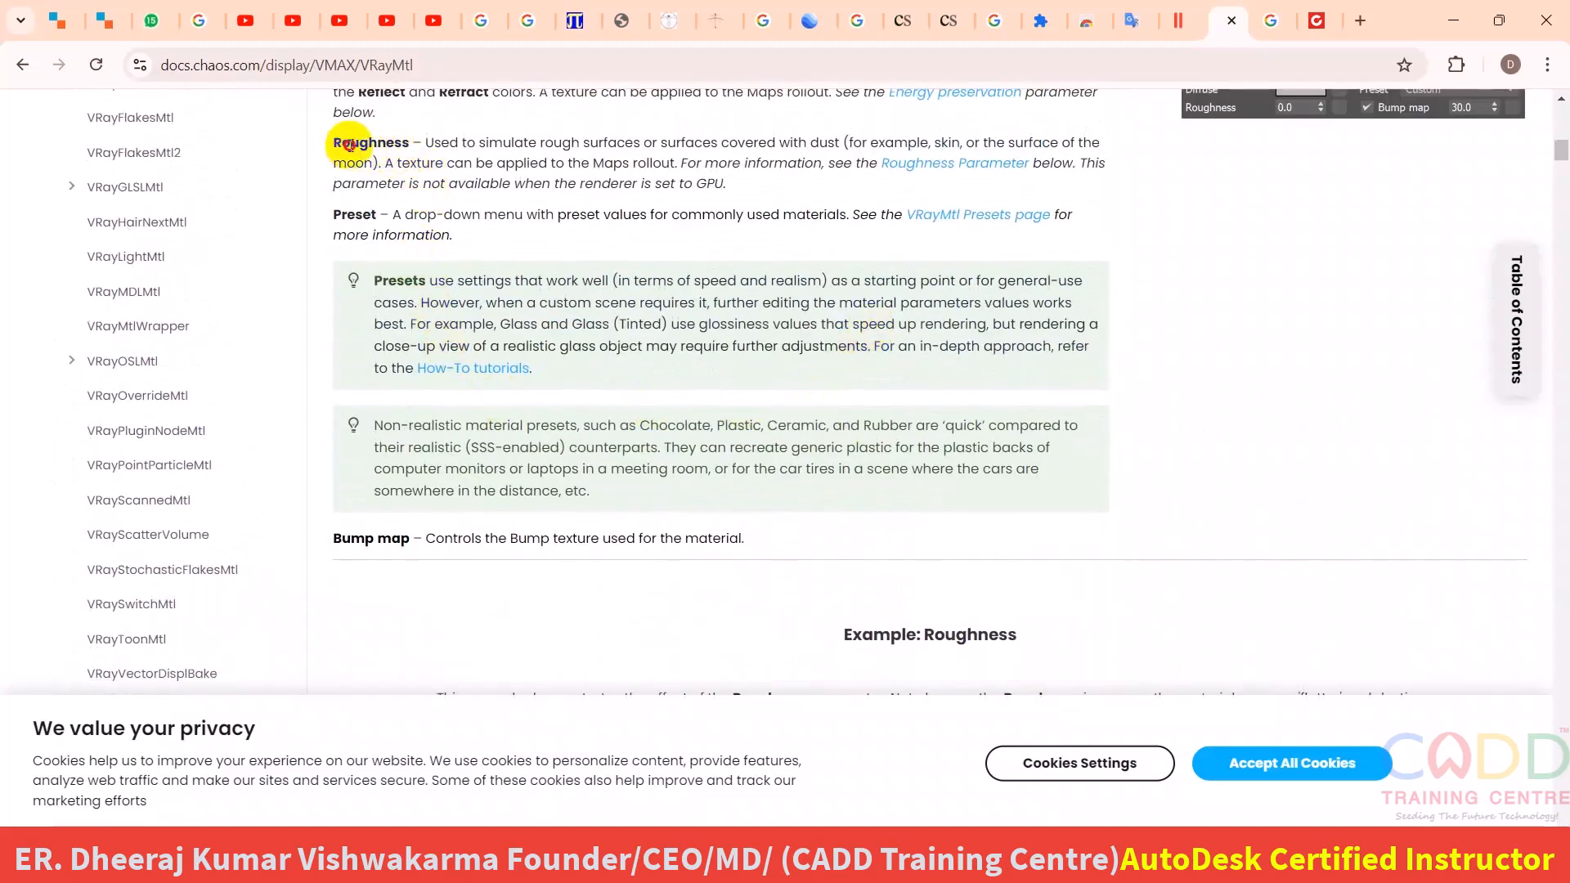
drag(349, 145, 640, 172)
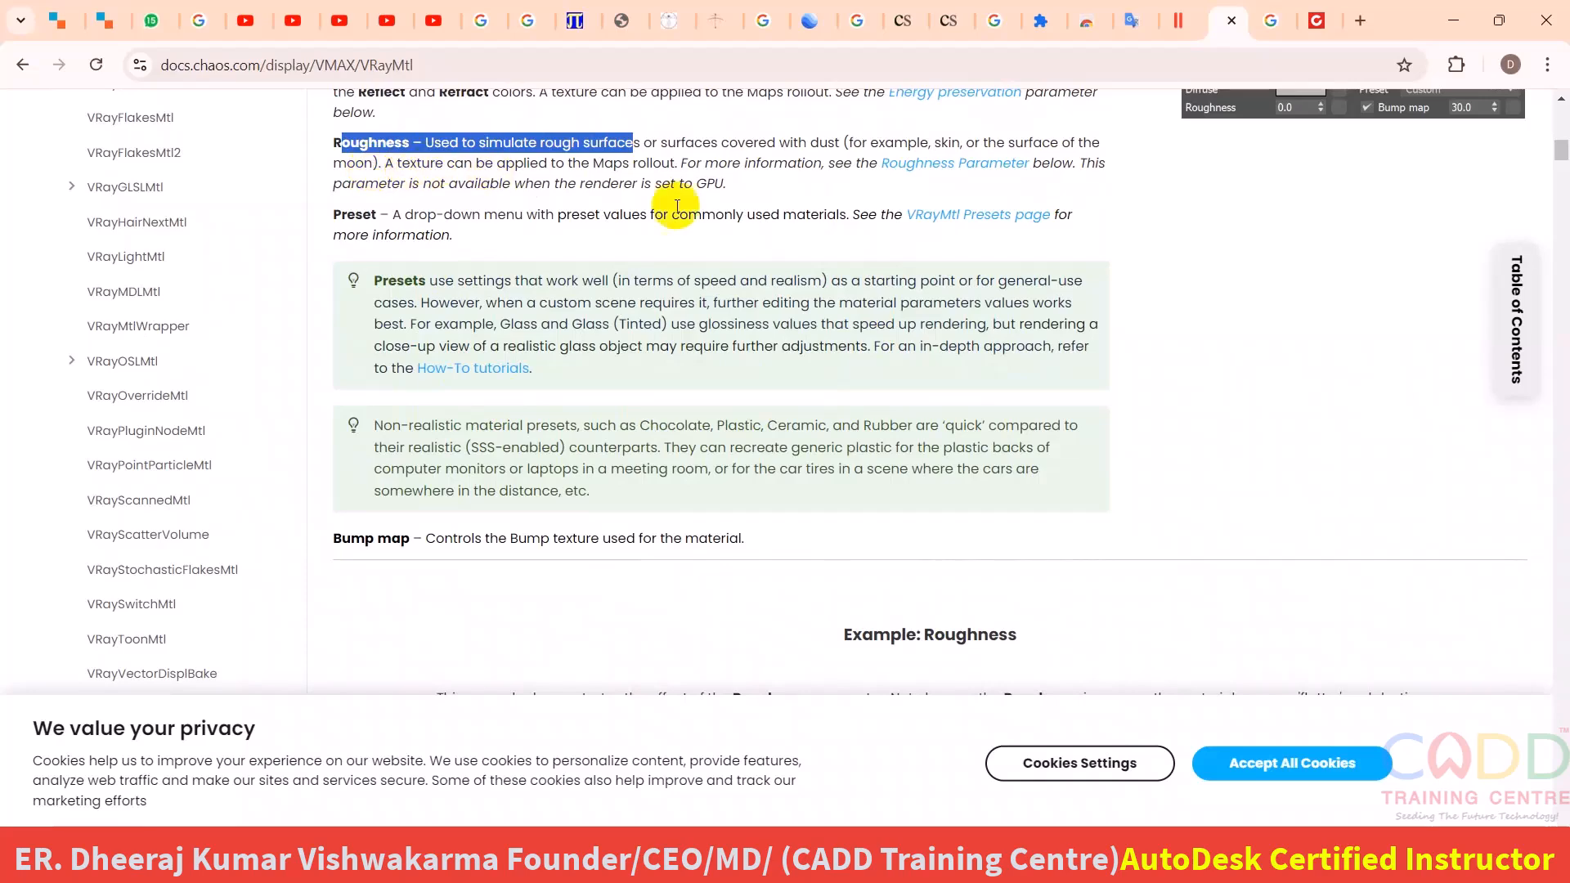
scroll(842, 333, down, 7)
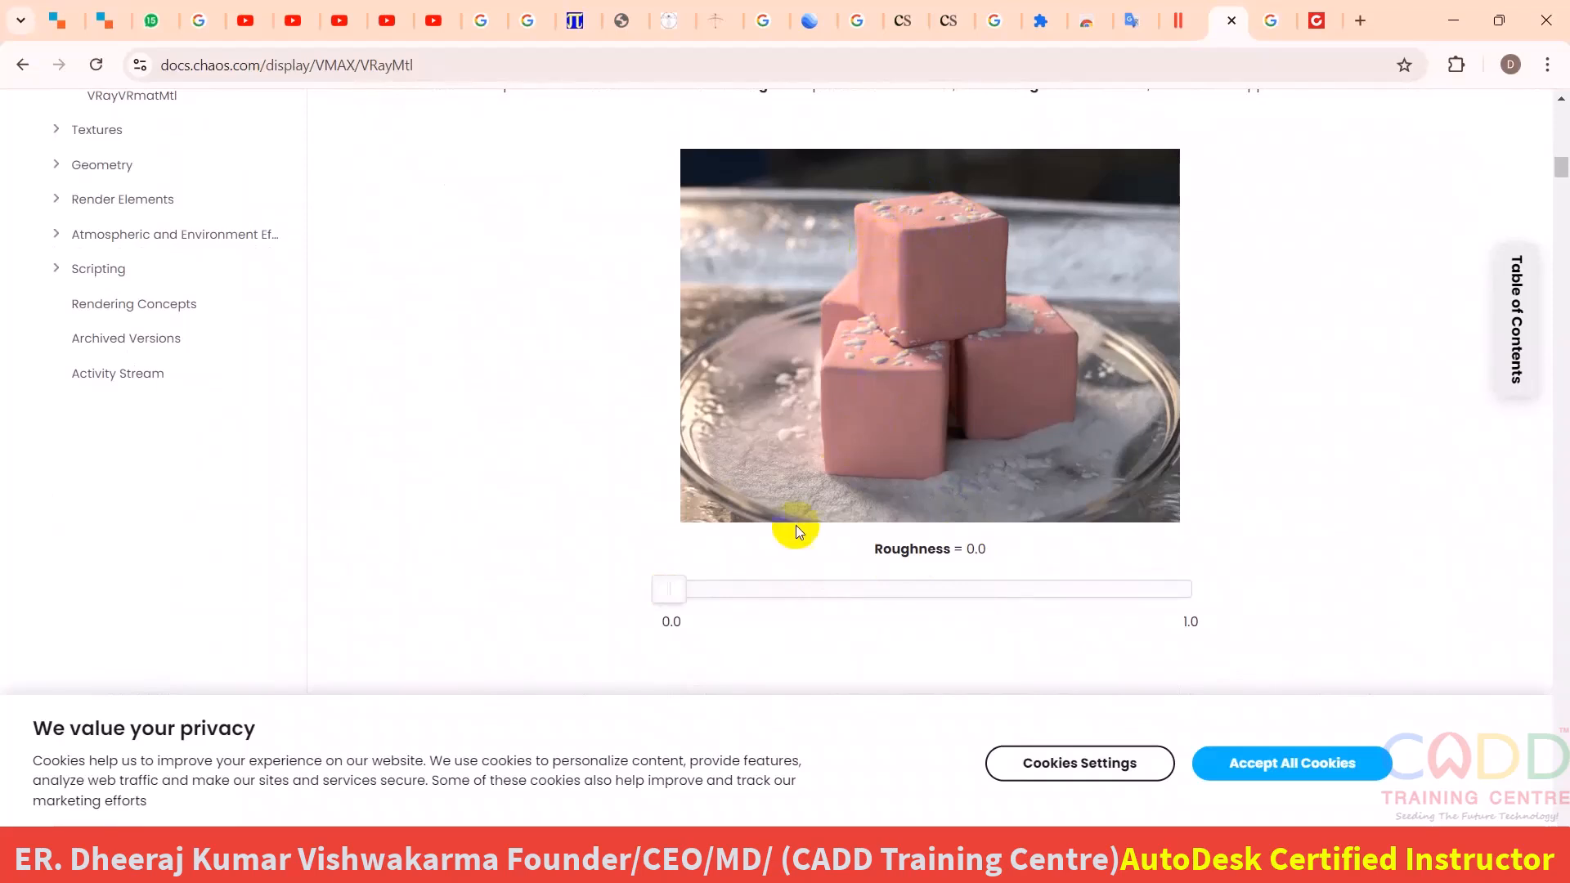
drag(675, 592, 1202, 560)
- Read the Reflection parameter descriptions and highlight the Affect channels entry with its Color only, Color+alpha and All channels options
scroll(842, 441, down, 3)
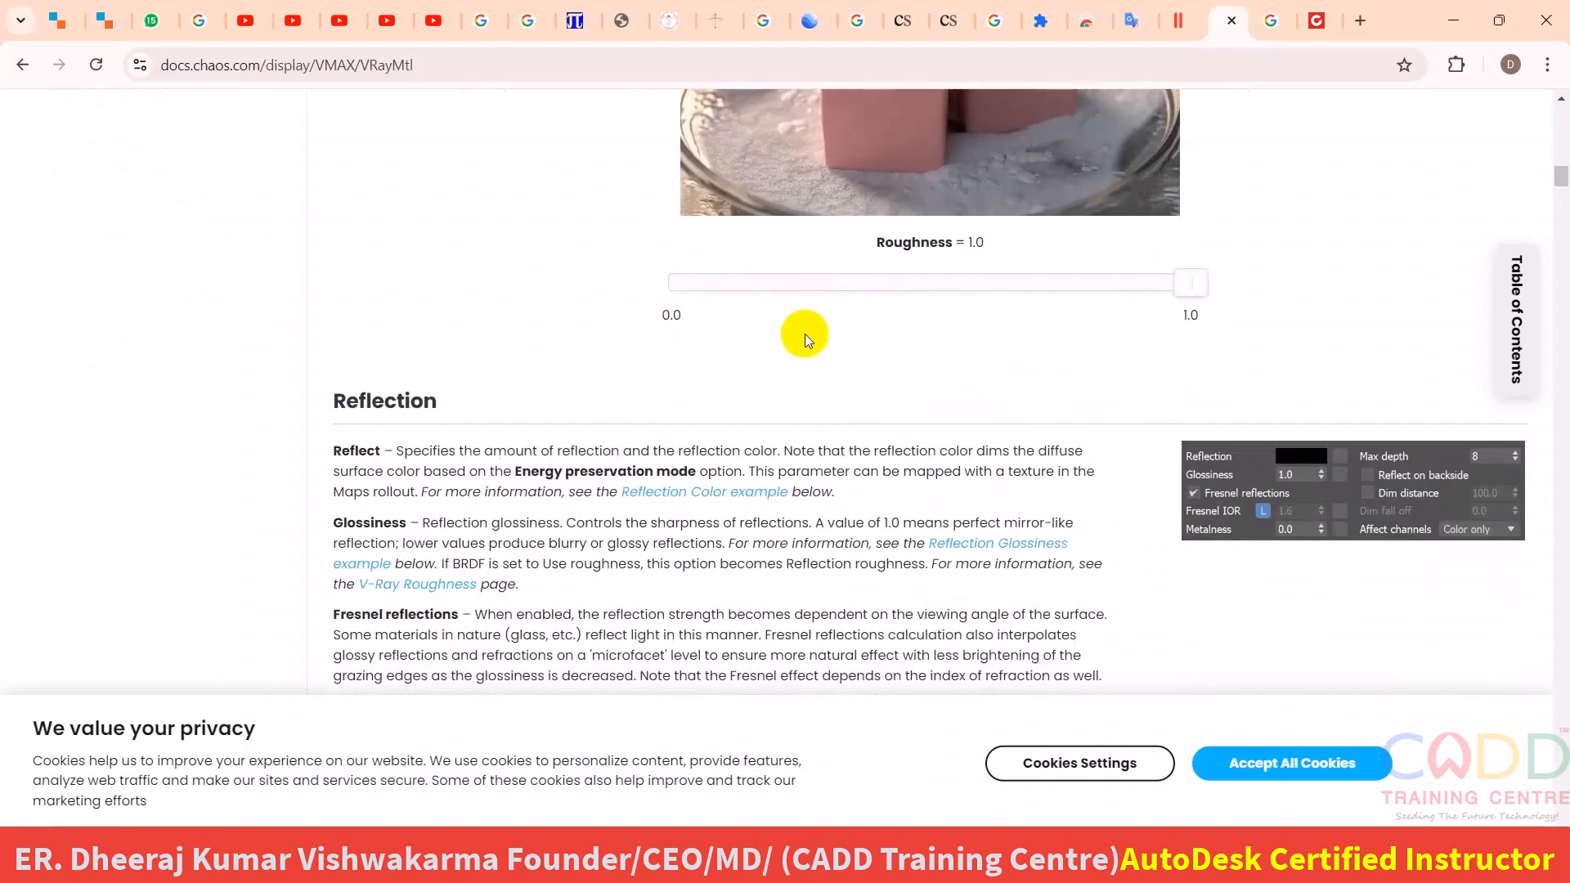
scroll(804, 334, down, 2)
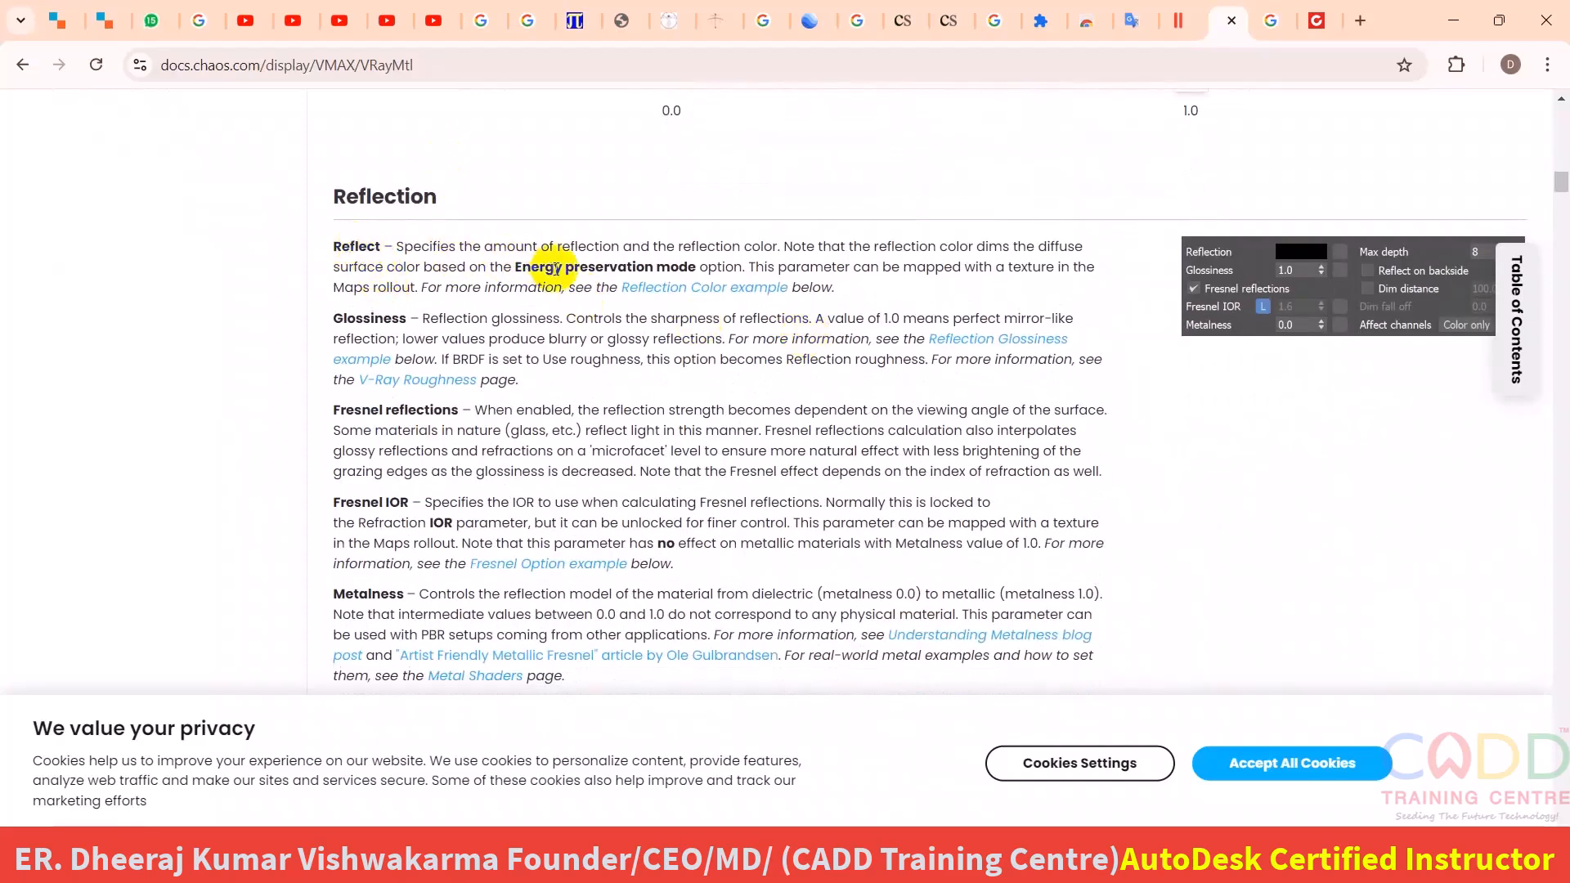
scroll(544, 311, down, 2)
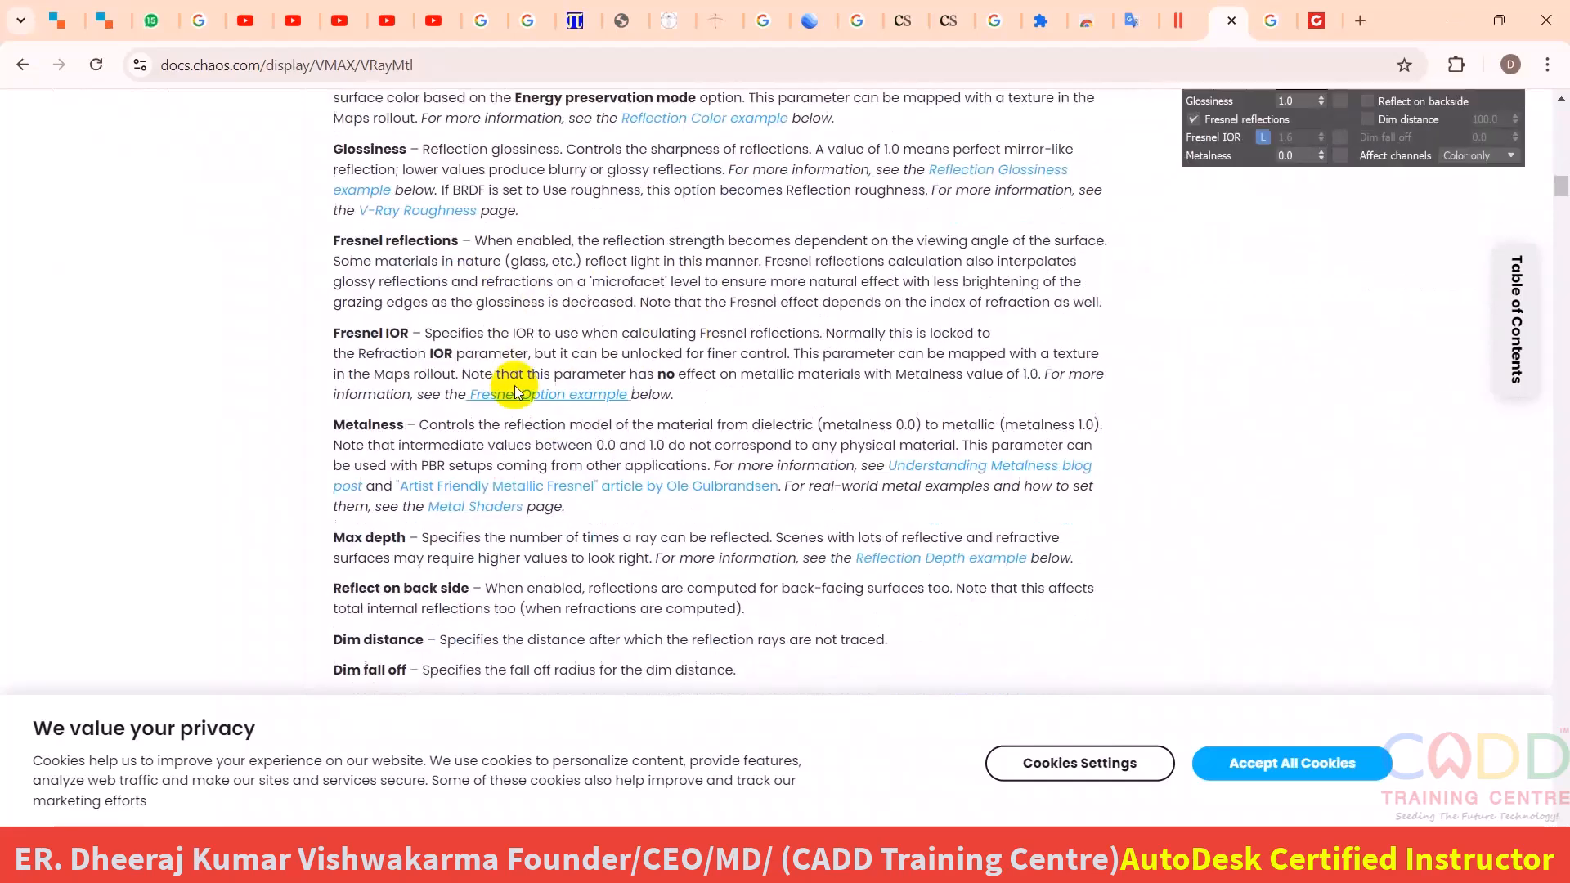
scroll(508, 364, down, 3)
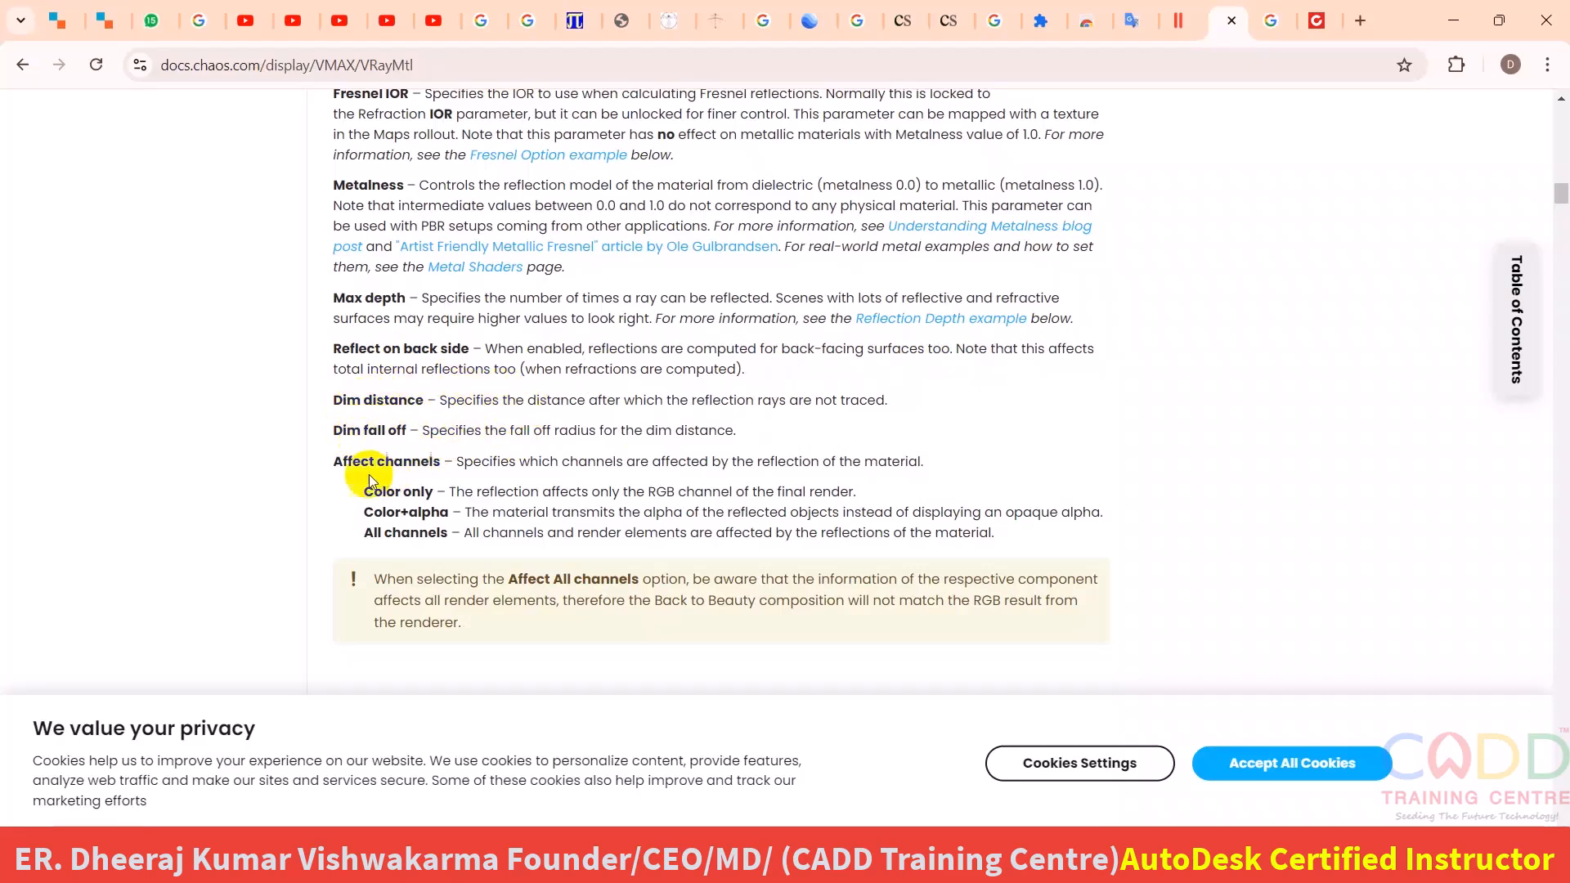
drag(331, 462, 455, 461)
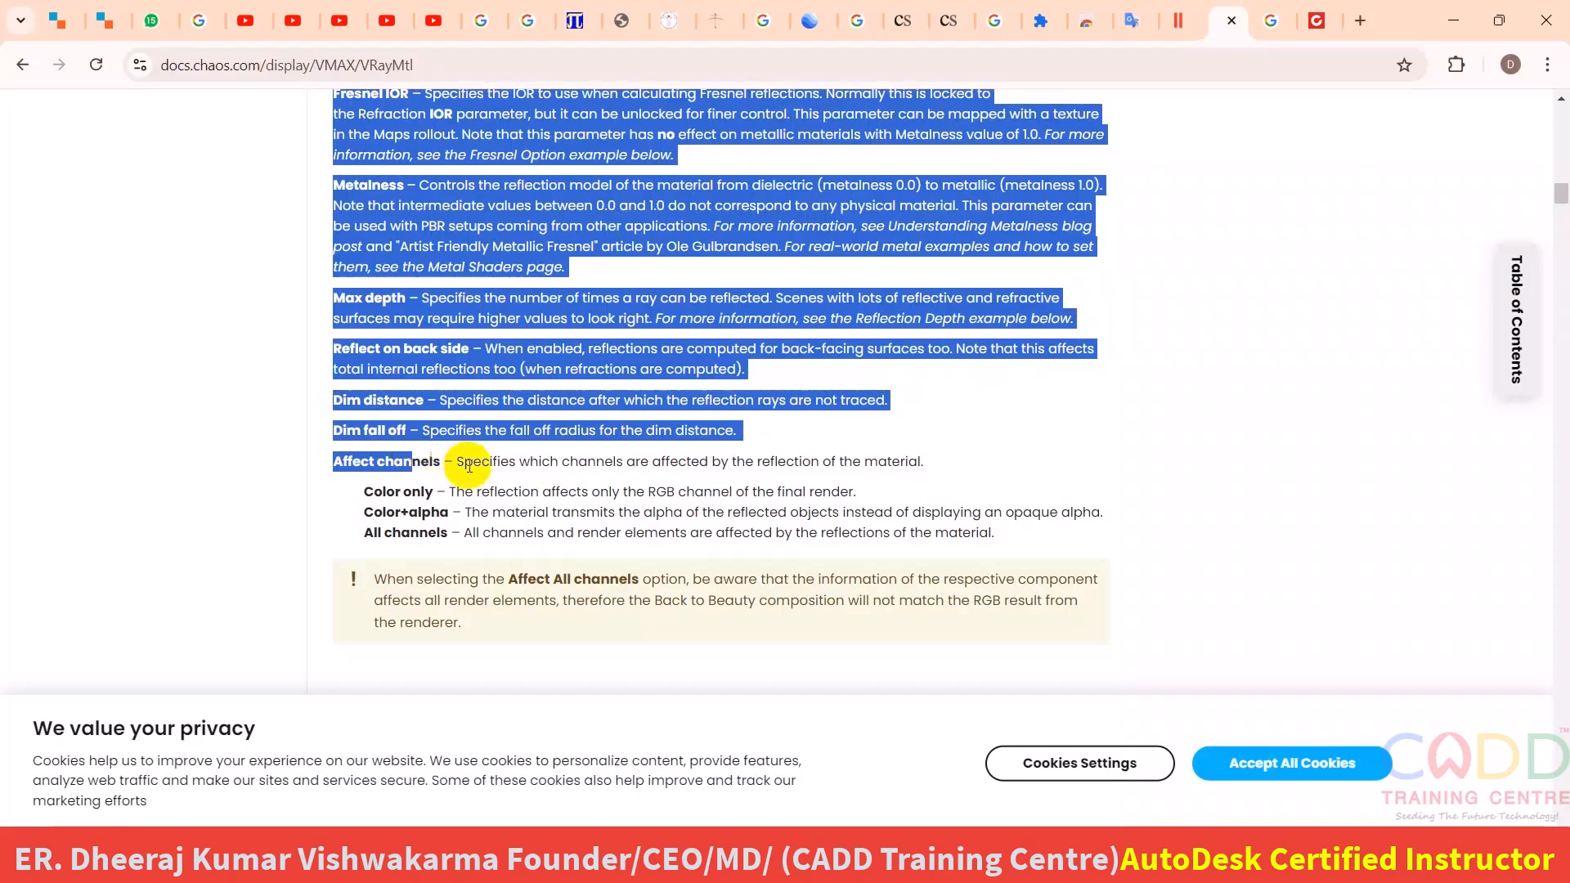
click(350, 461)
drag(337, 462, 474, 531)
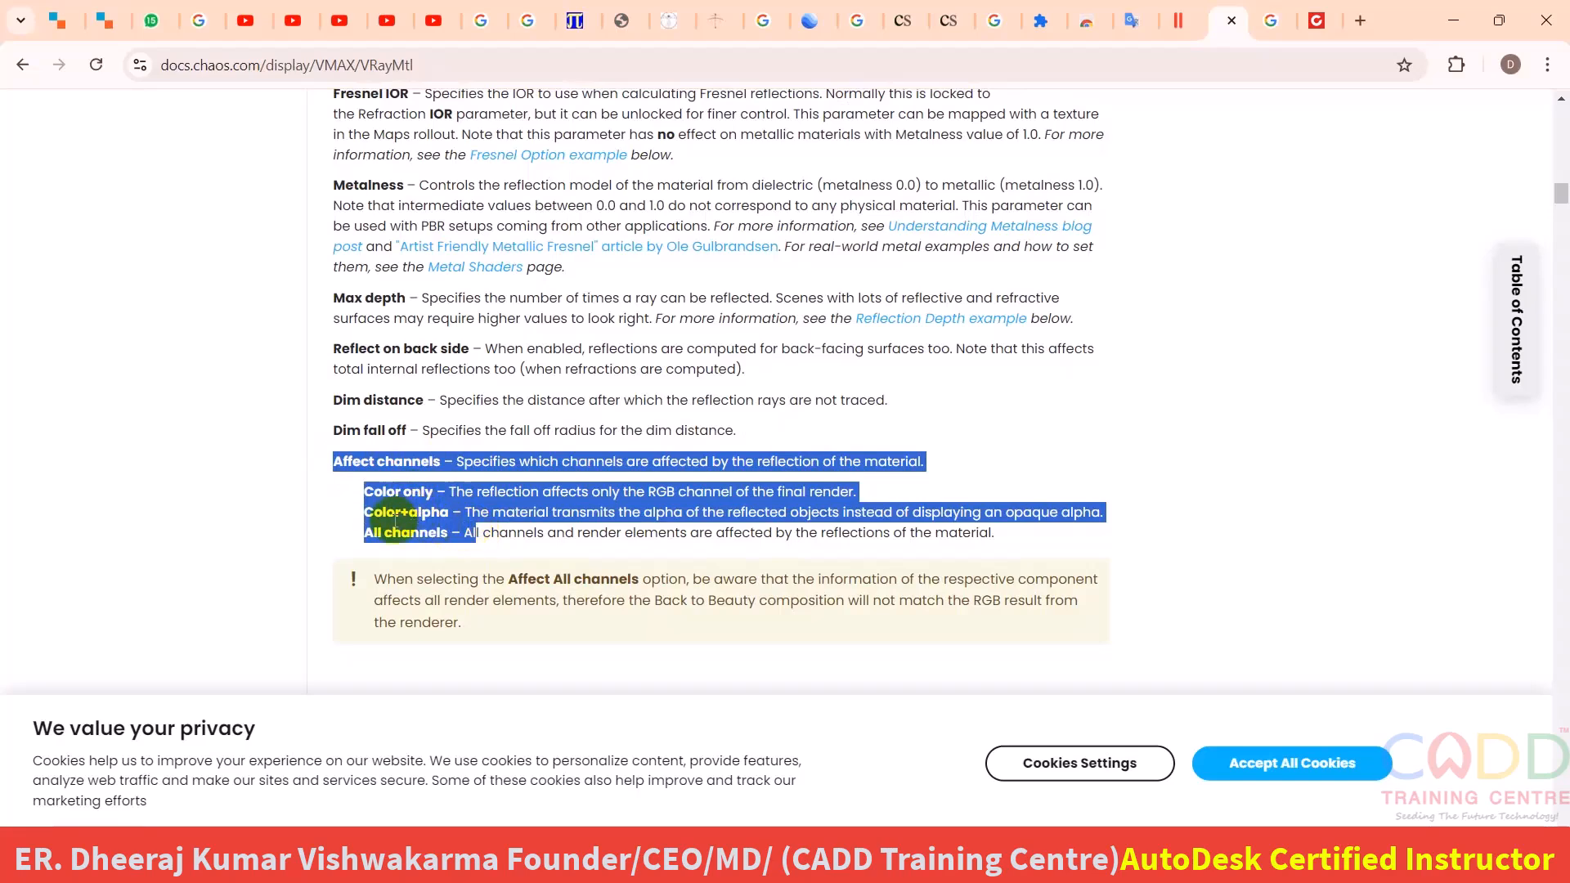
click(532, 532)
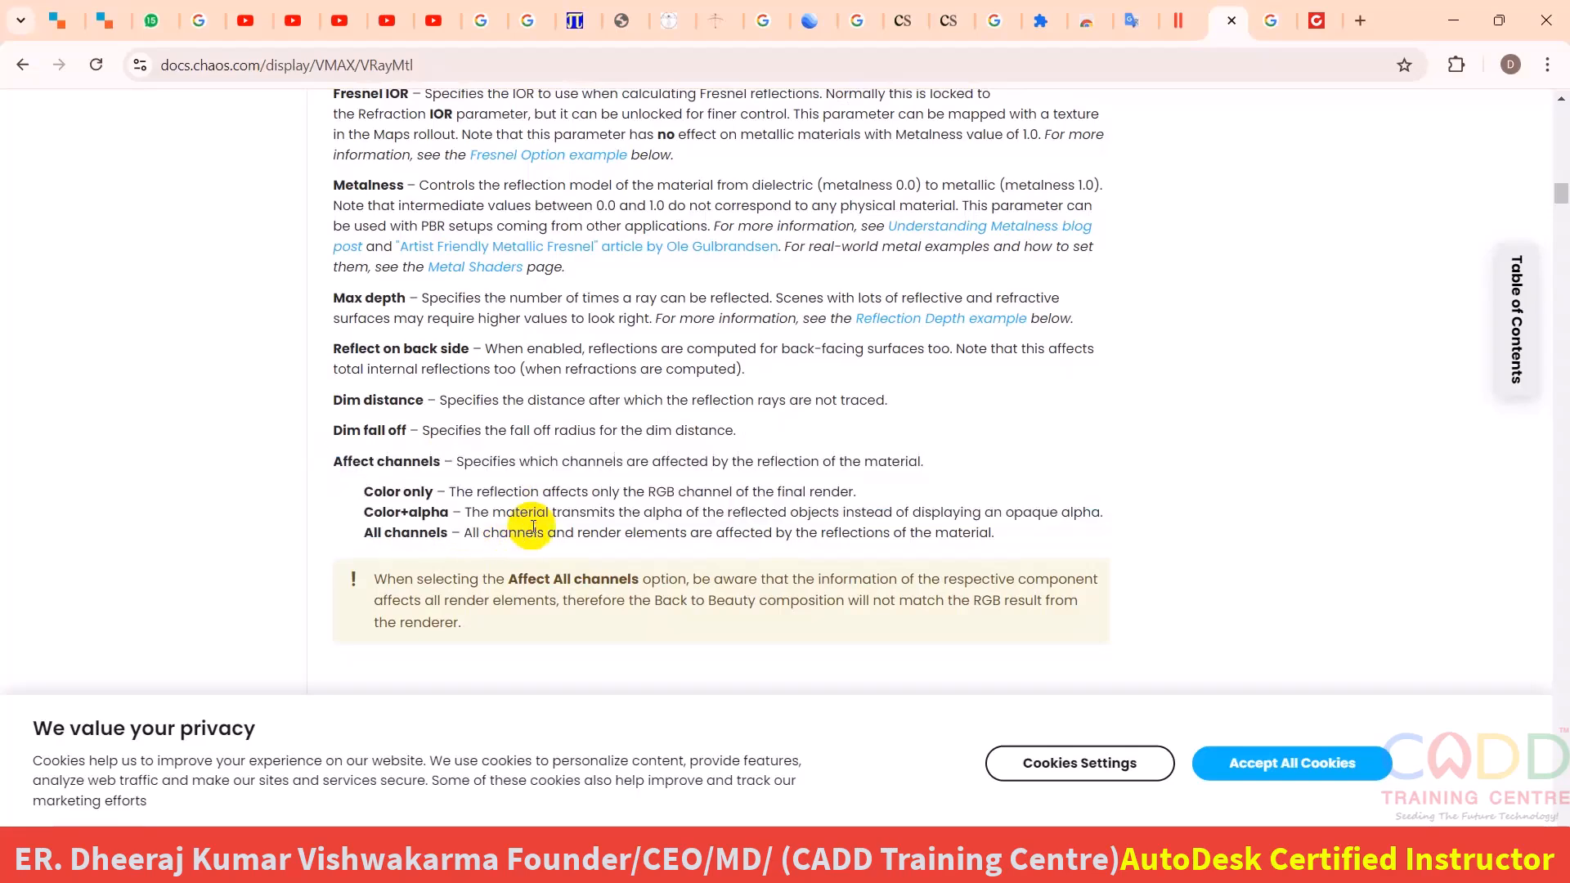
- Compare the teapot examples with Reflect raised to white (255, 255, 255) and Fresnel IOR at 7.6, ending at 7.0
scroll(585, 499, down, 1)
scroll(596, 465, down, 8)
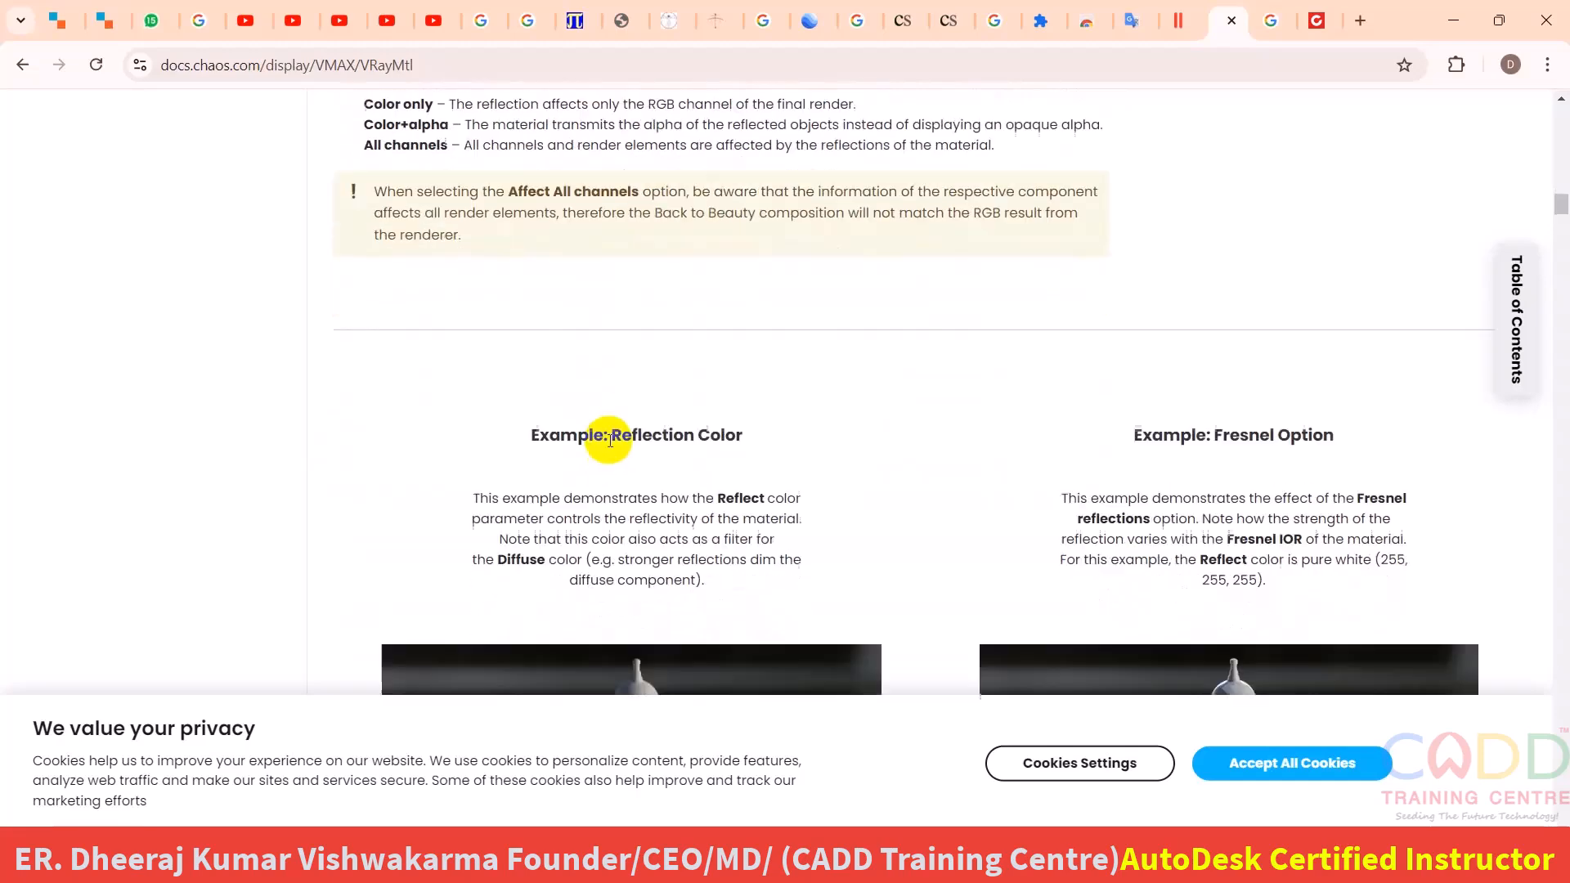
middle_click(608, 440)
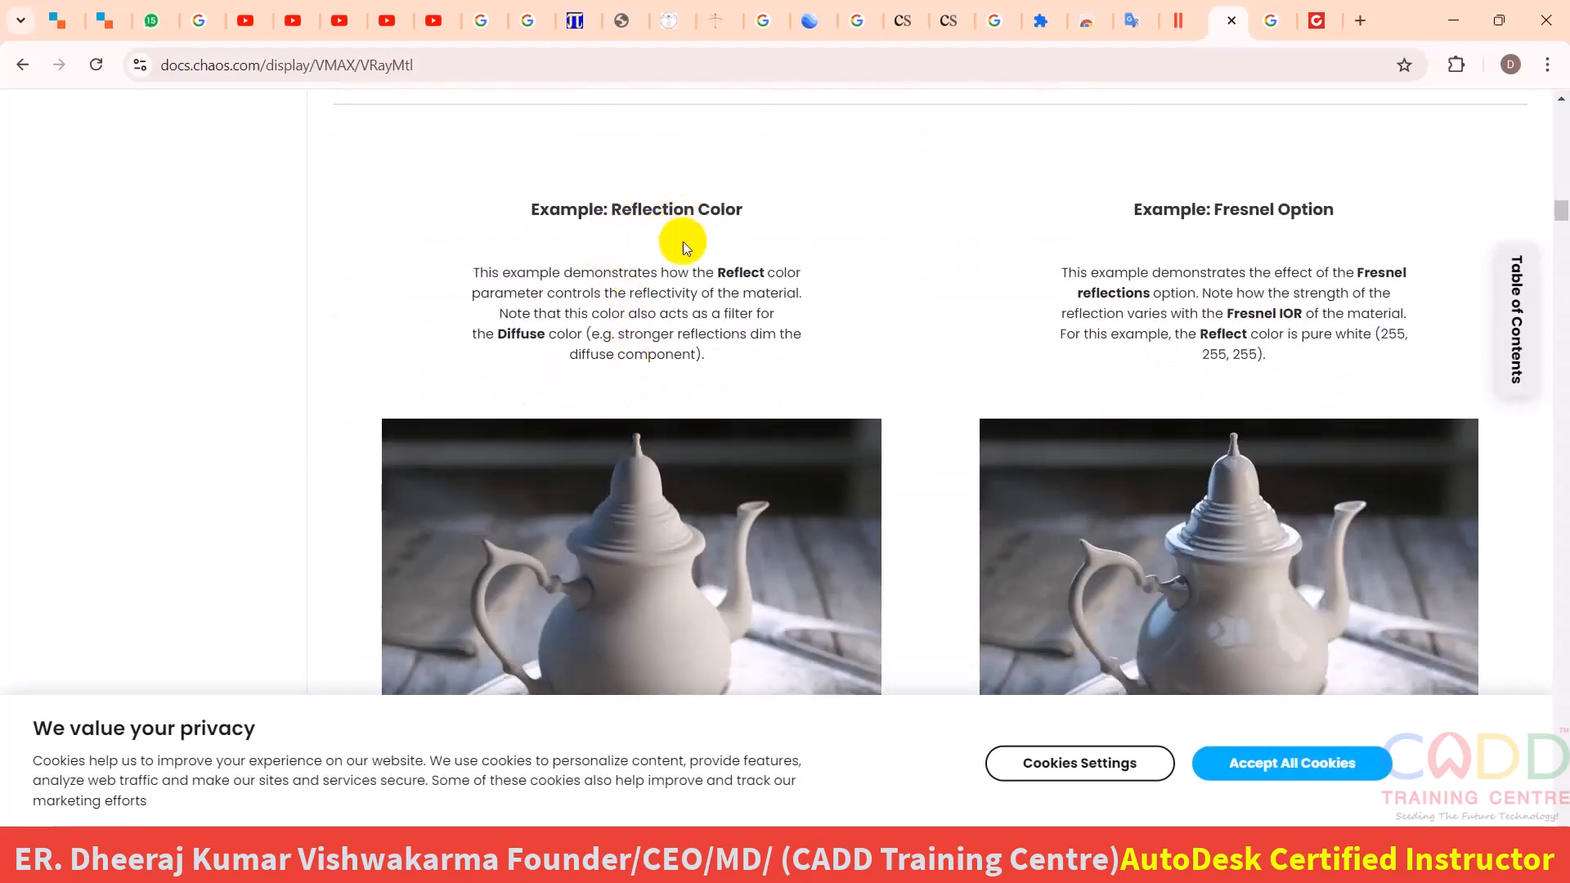
scroll(683, 242, down, 1)
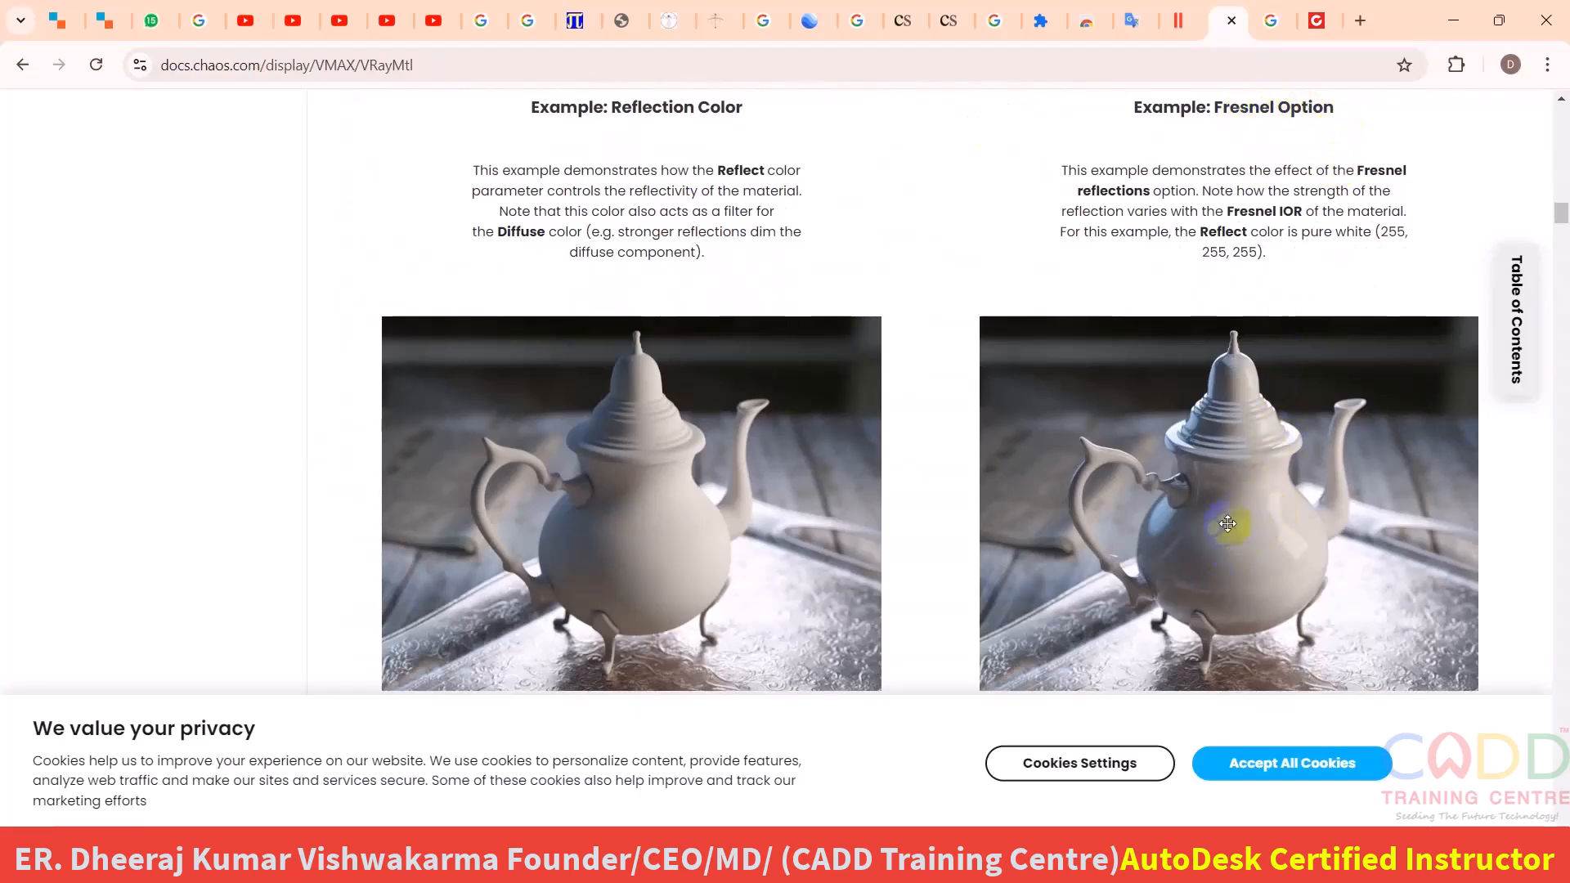
scroll(957, 523, down, 1)
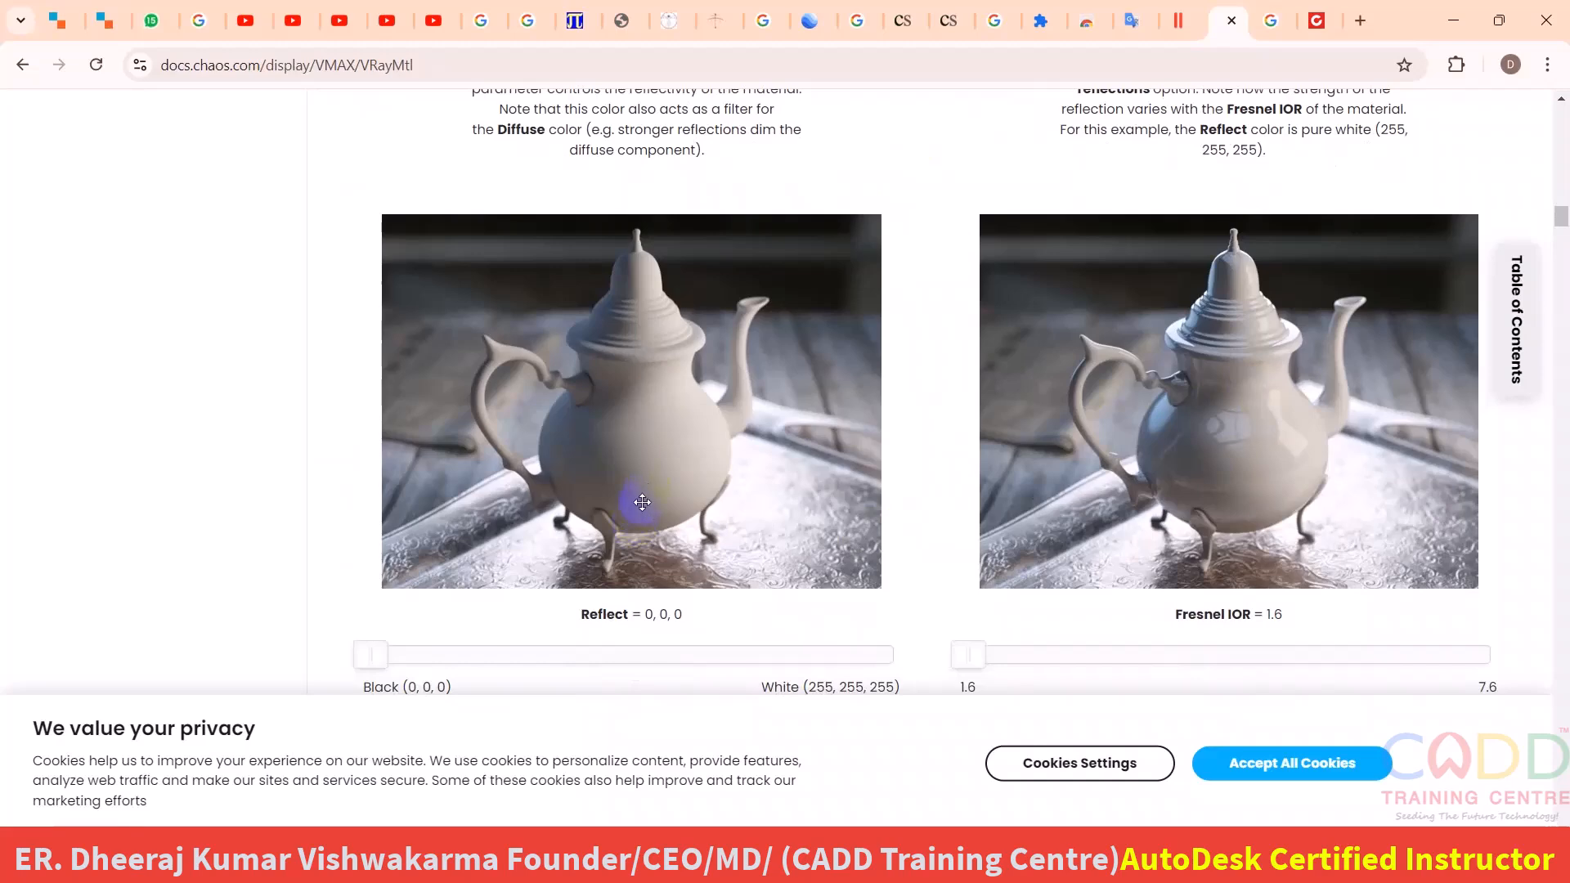
scroll(642, 502, down, 1)
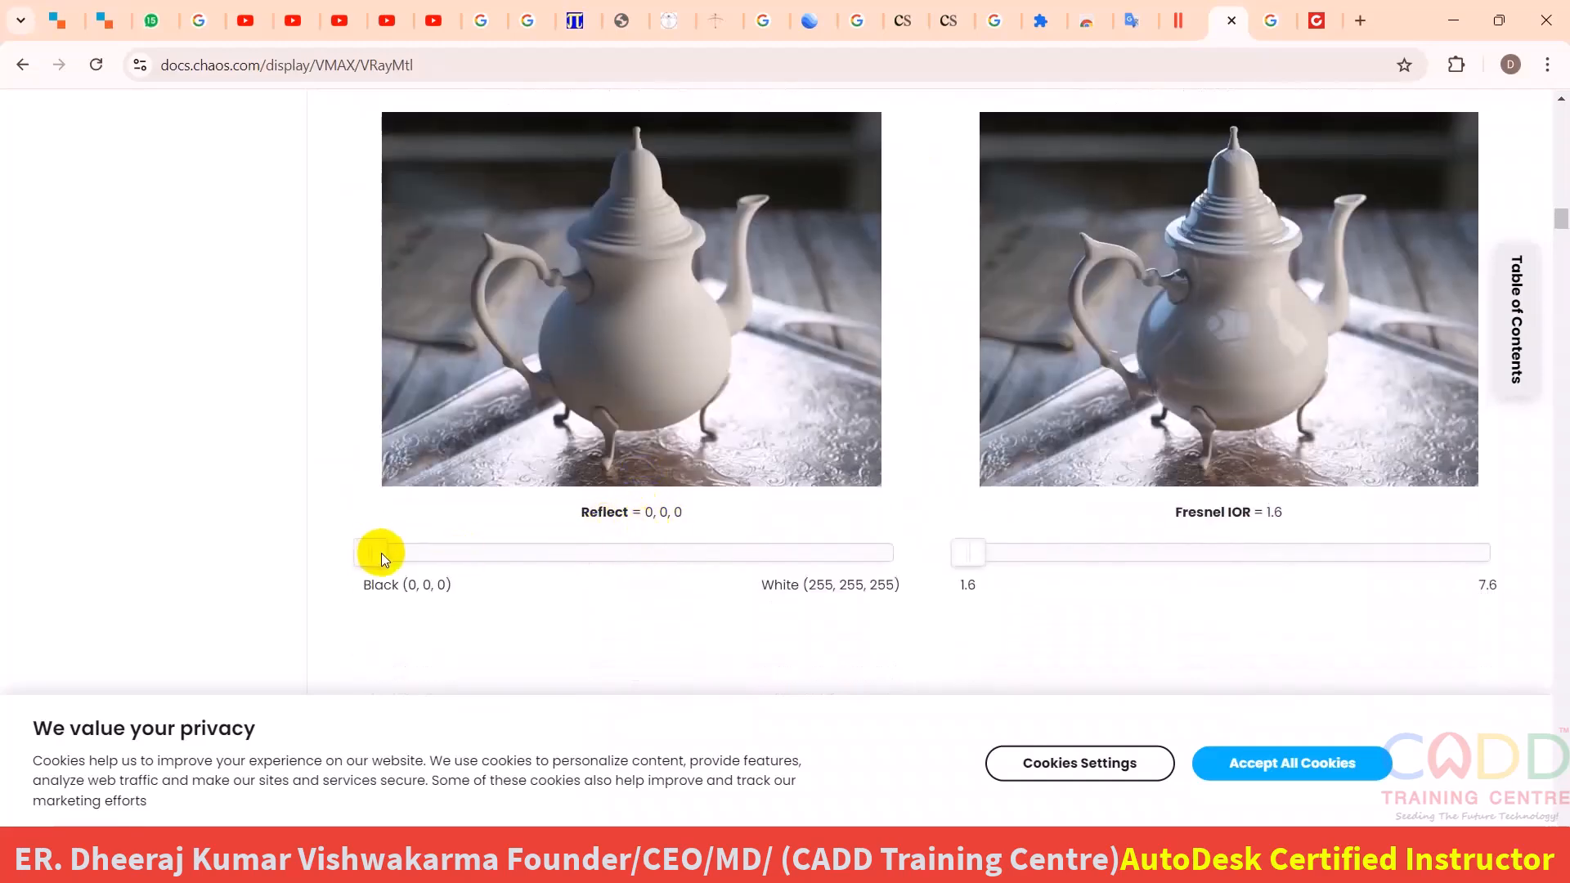
drag(386, 554, 899, 548)
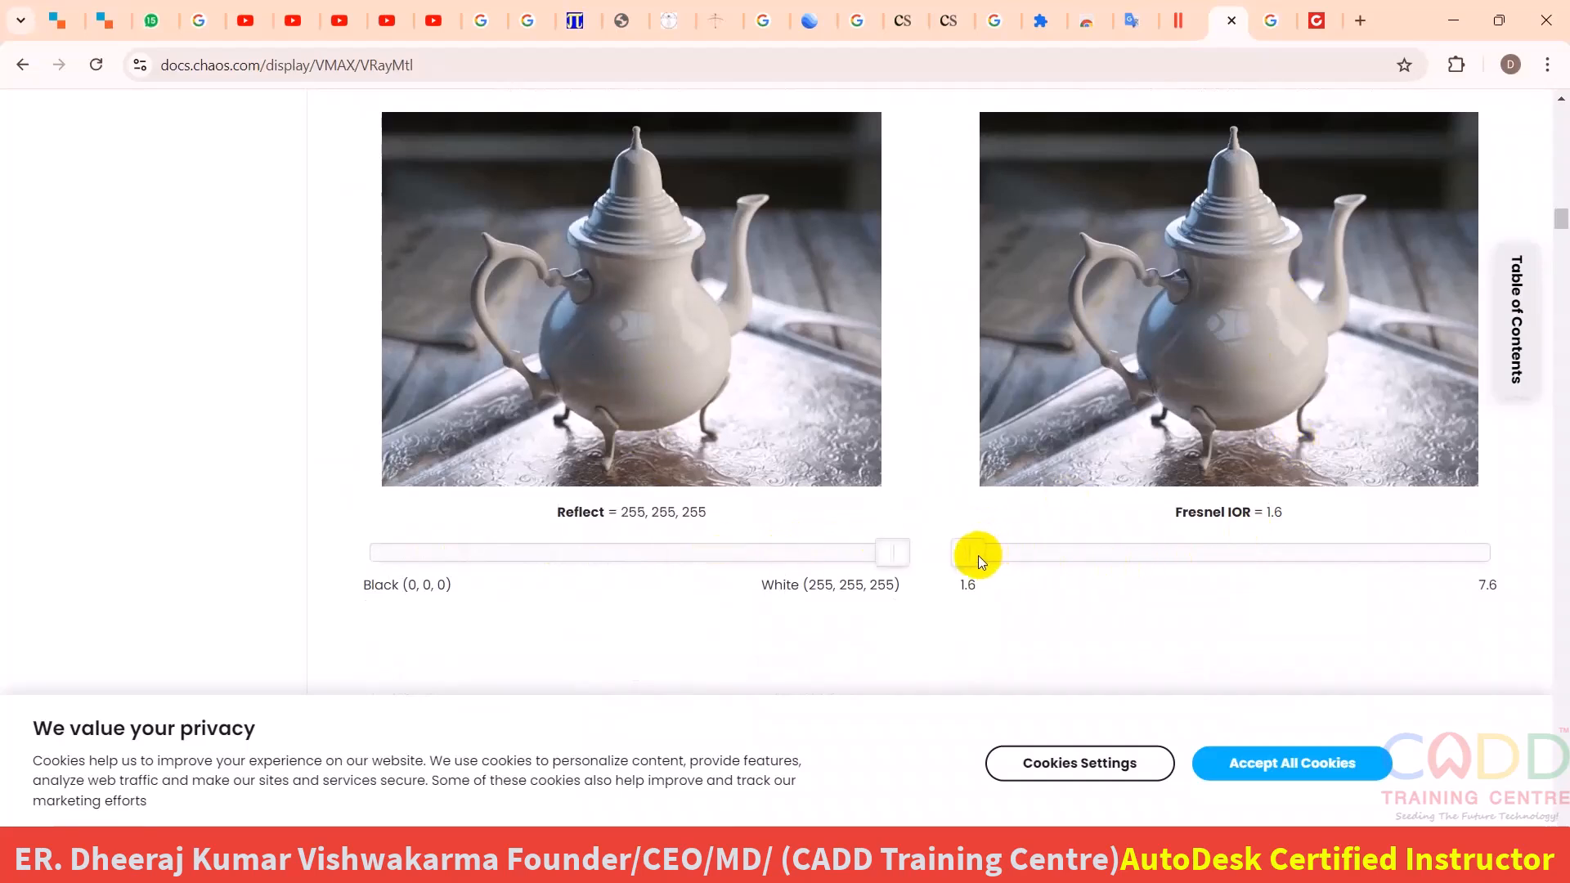
drag(978, 556, 1467, 556)
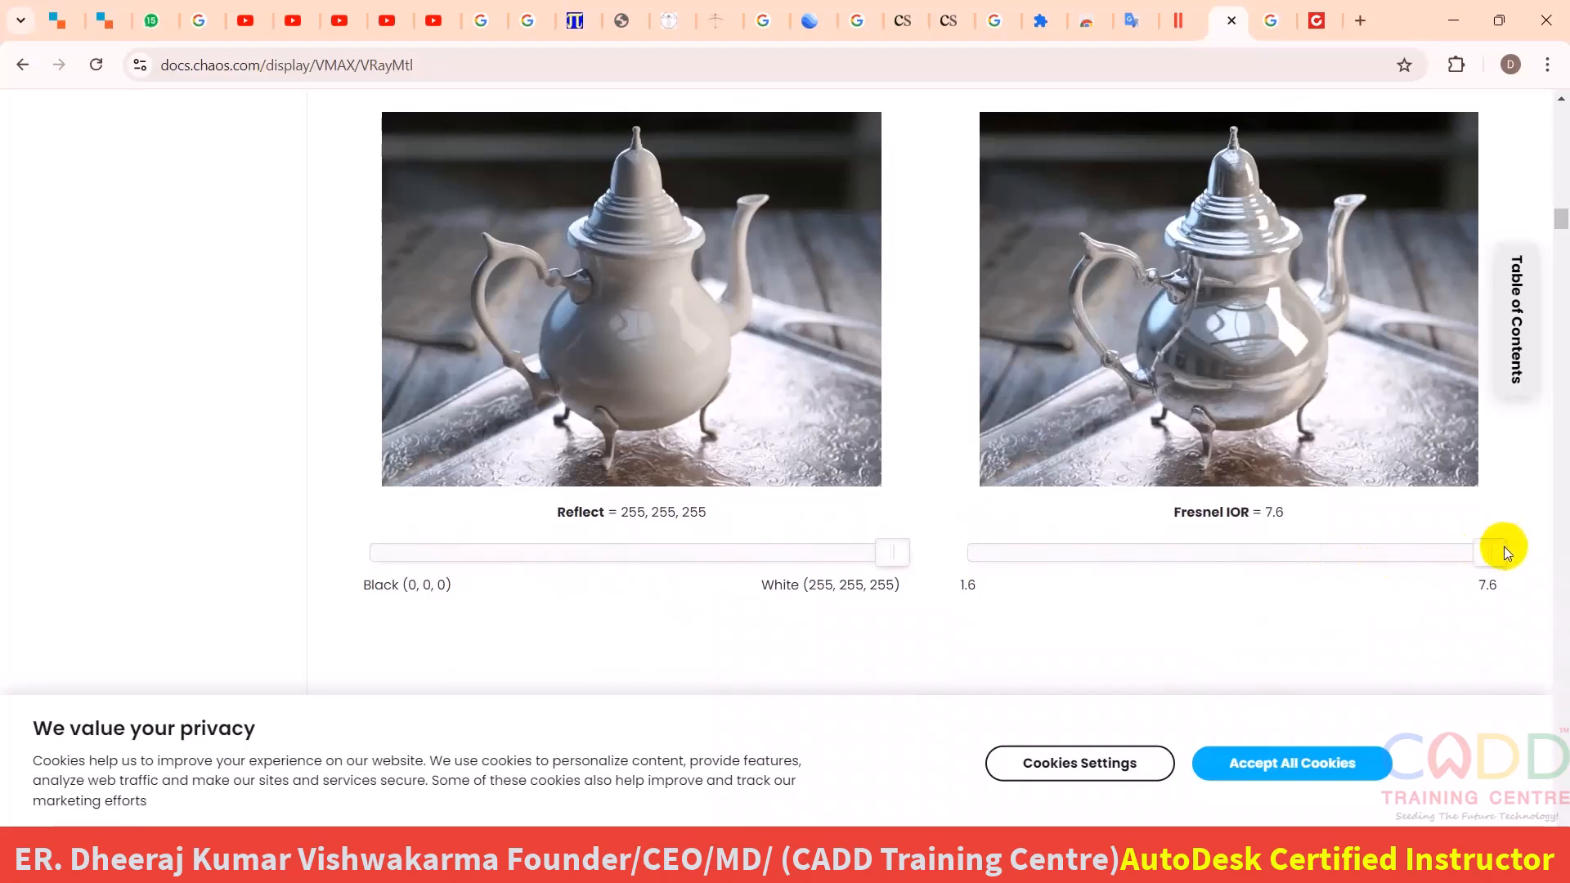
mouse_move(1475, 550)
mouse_down()
mouse_move(1077, 557)
mouse_move(1448, 557)
mouse_up()
- Examine the Reflection Glossiness and Reflection Depth examples by varying Glossiness and Max depth, ending at 1.0 and 1
scroll(747, 403, down, 5)
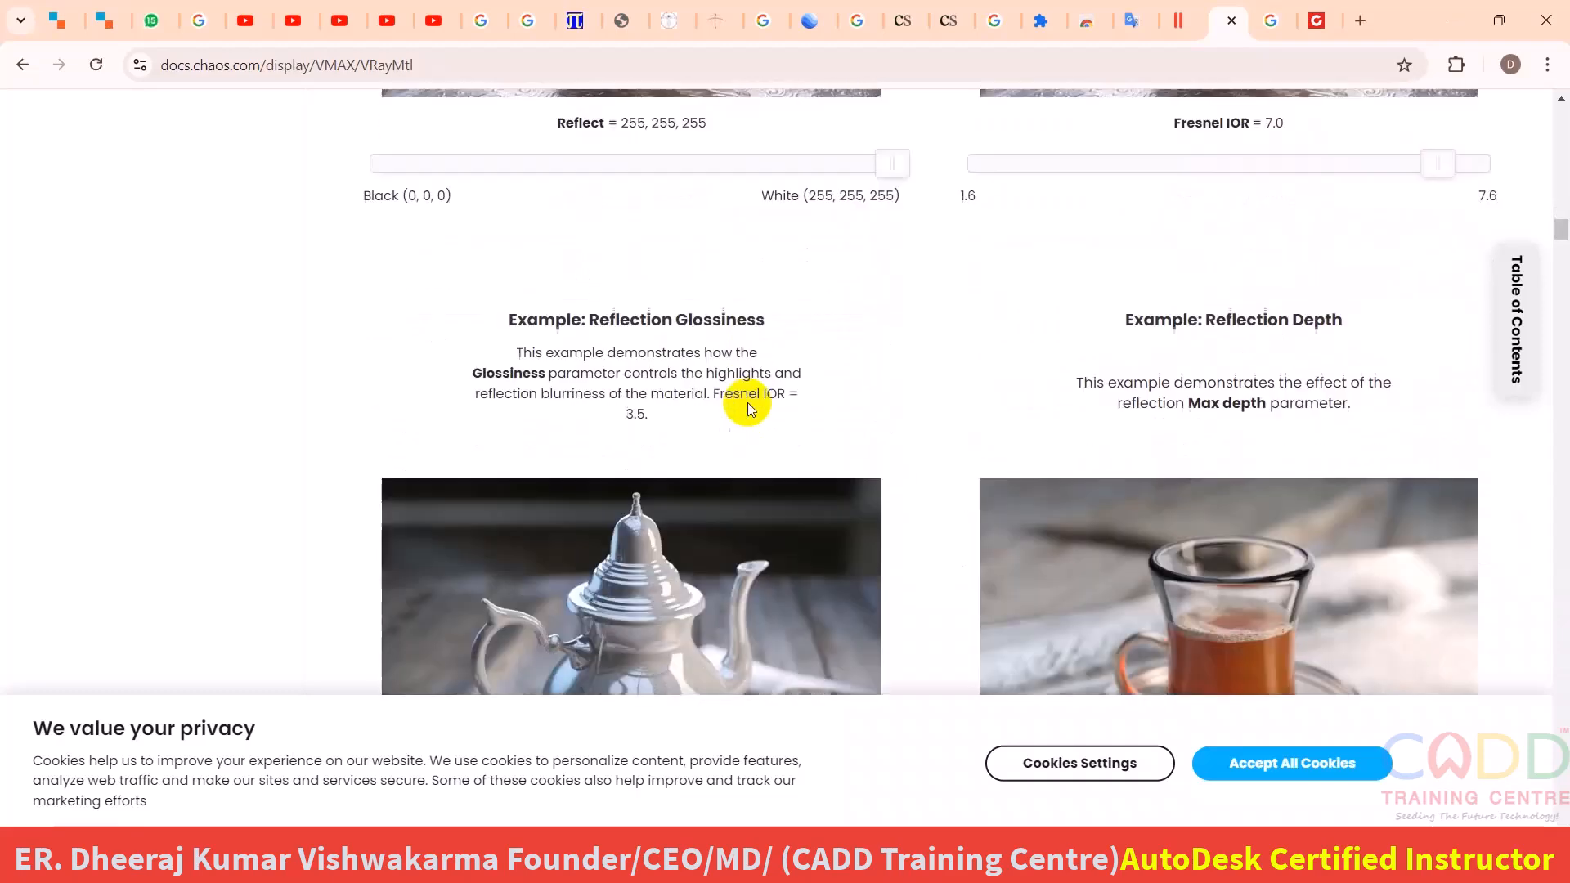
scroll(719, 368, down, 2)
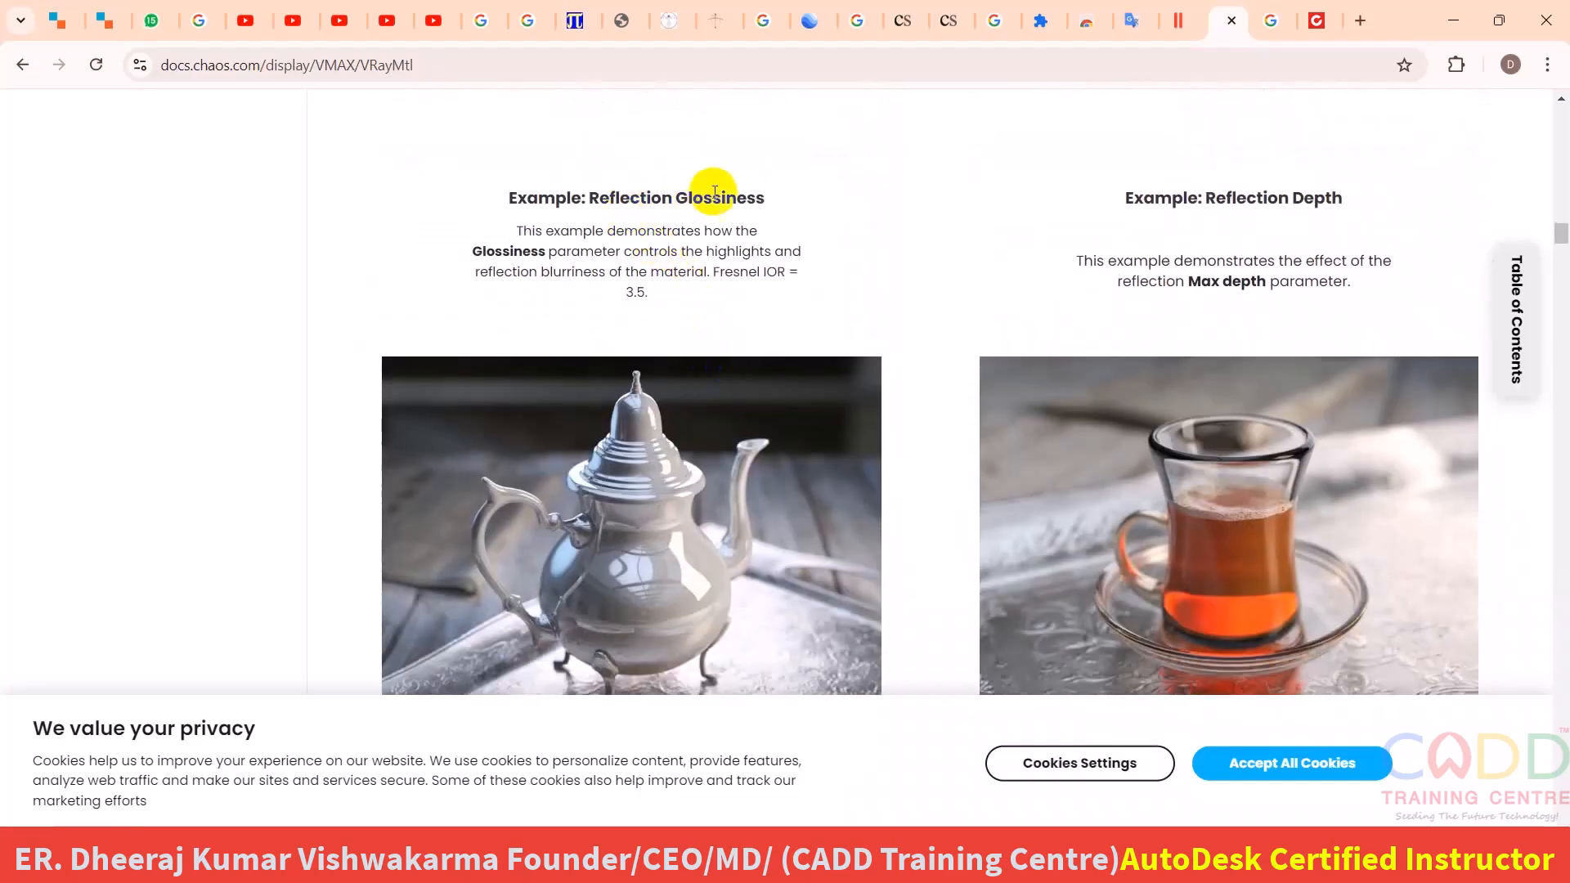
scroll(714, 212, down, 1)
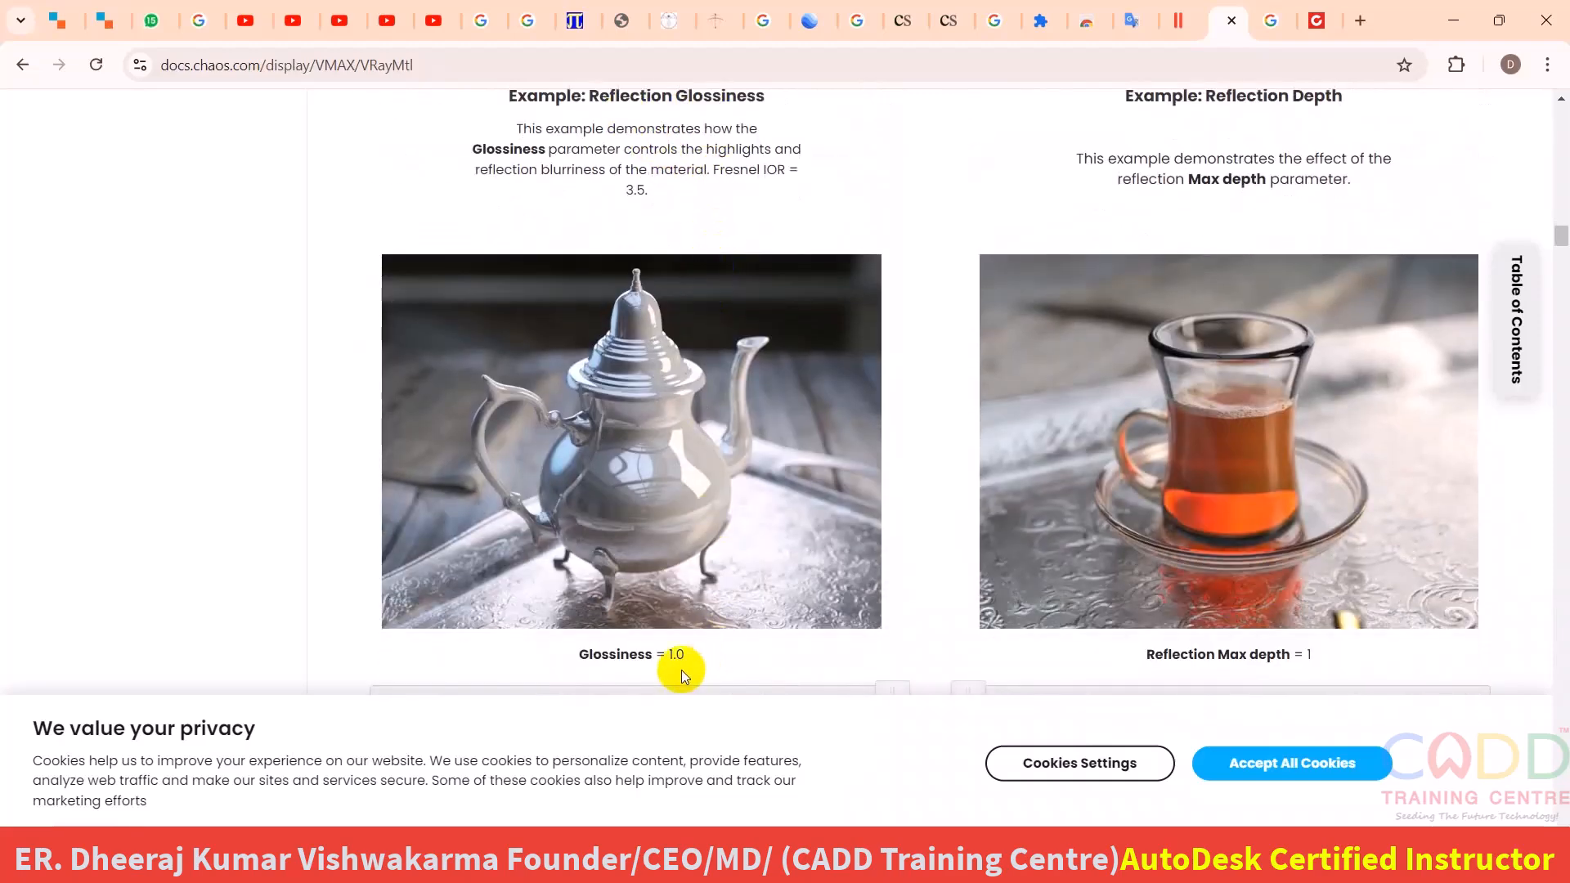
scroll(704, 538, down, 1)
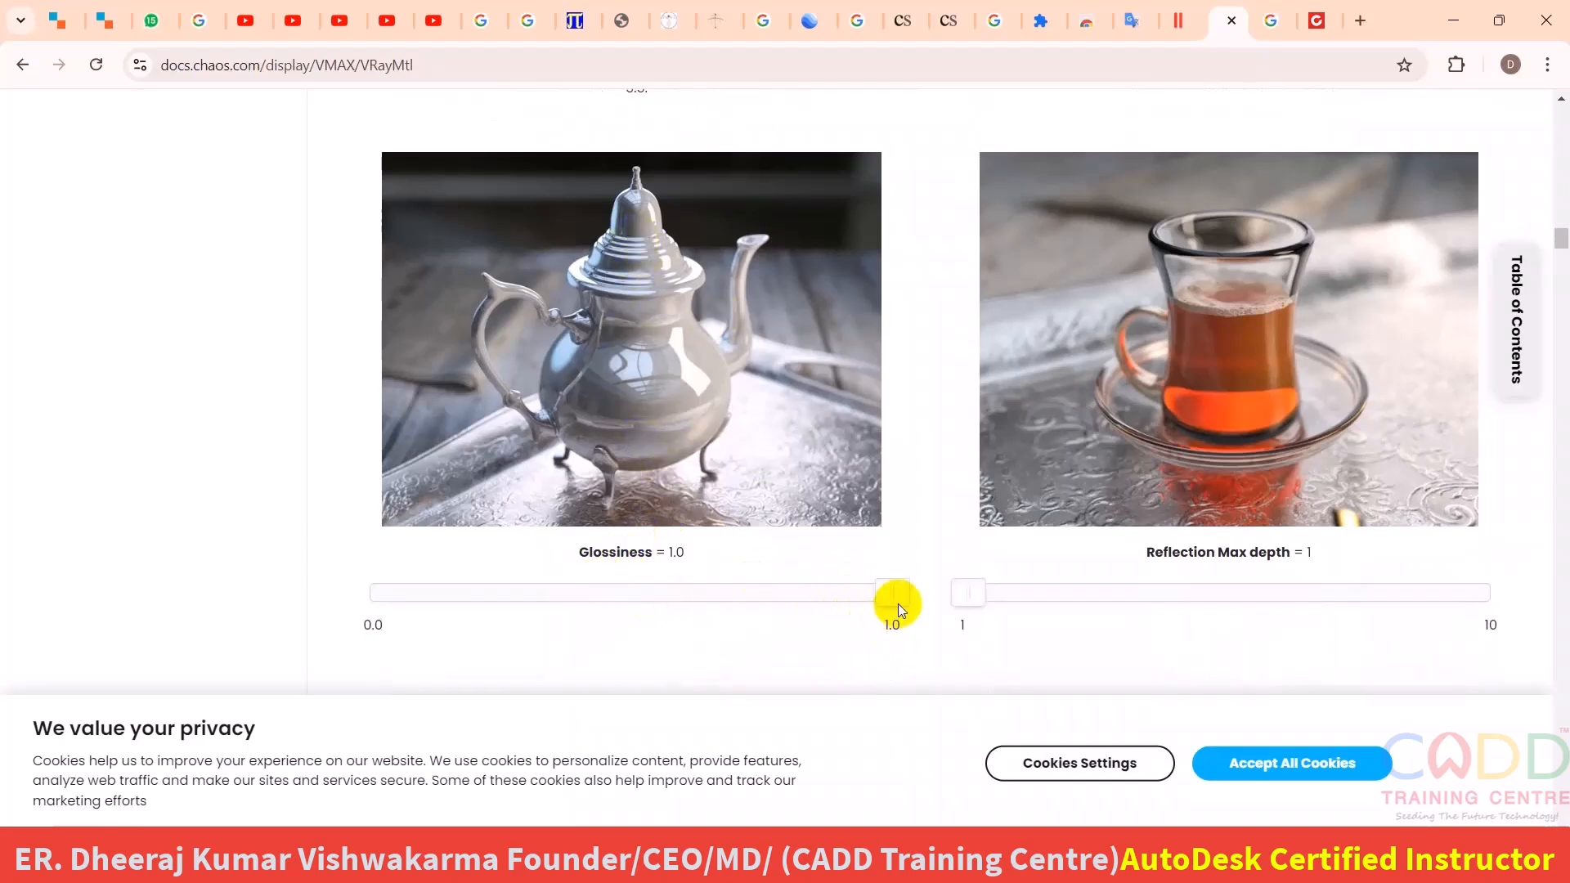
mouse_move(896, 592)
mouse_down()
mouse_move(377, 583)
mouse_move(886, 605)
mouse_up()
mouse_move(971, 597)
mouse_down()
mouse_move(1051, 596)
mouse_move(996, 599)
mouse_up()
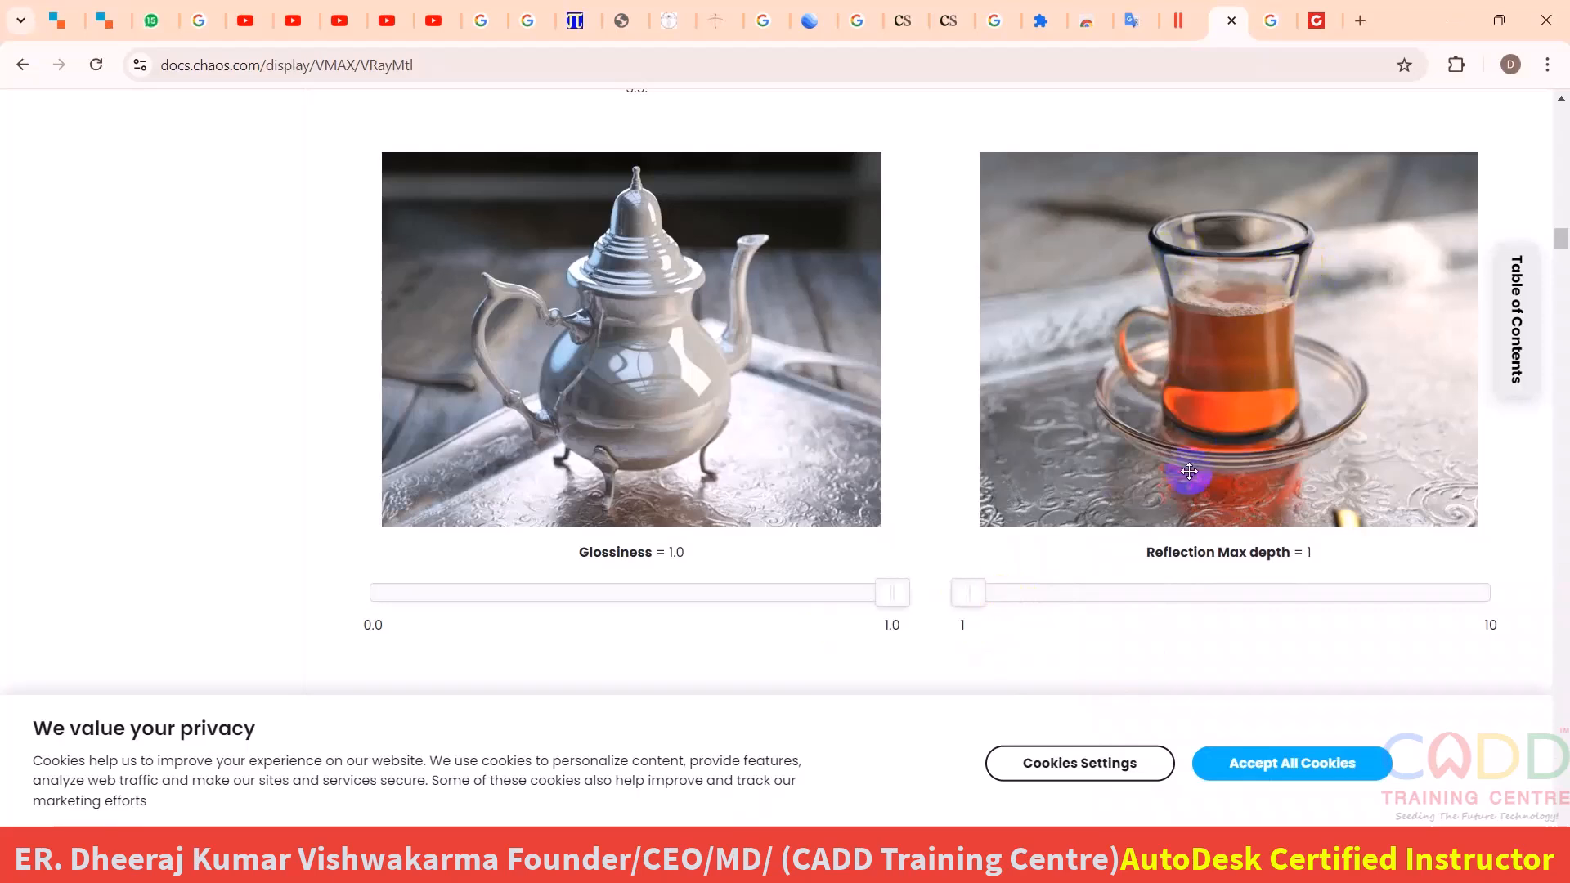
- Compare the tea glass in the Reflection Depth example by varying Max depth between 1 and 10, ending at 10
drag(997, 591, 1034, 590)
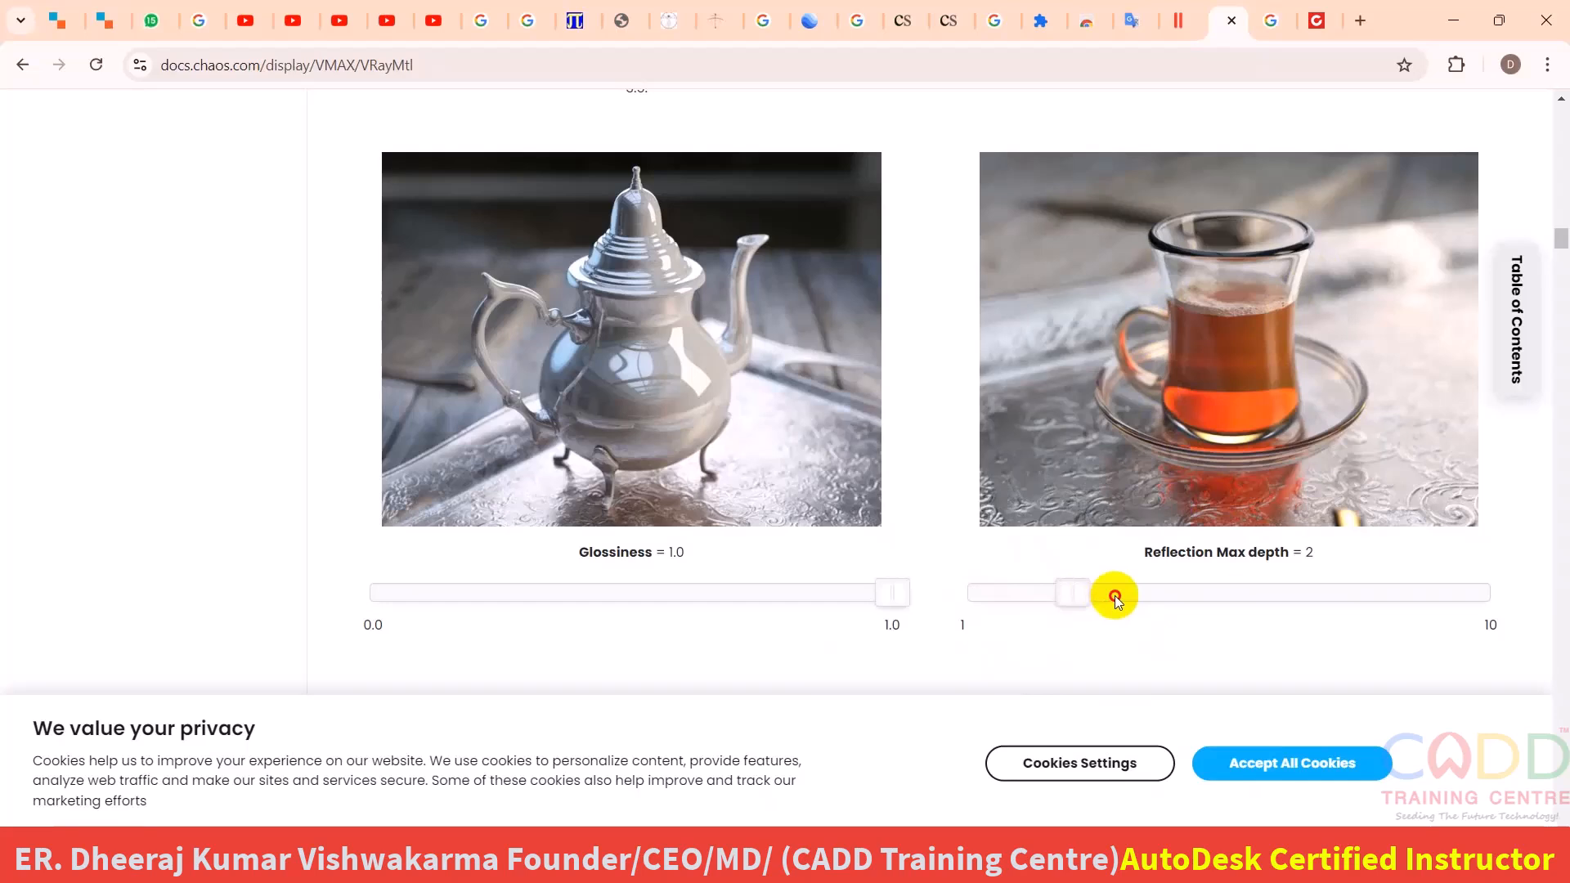
drag(1078, 591, 1232, 580)
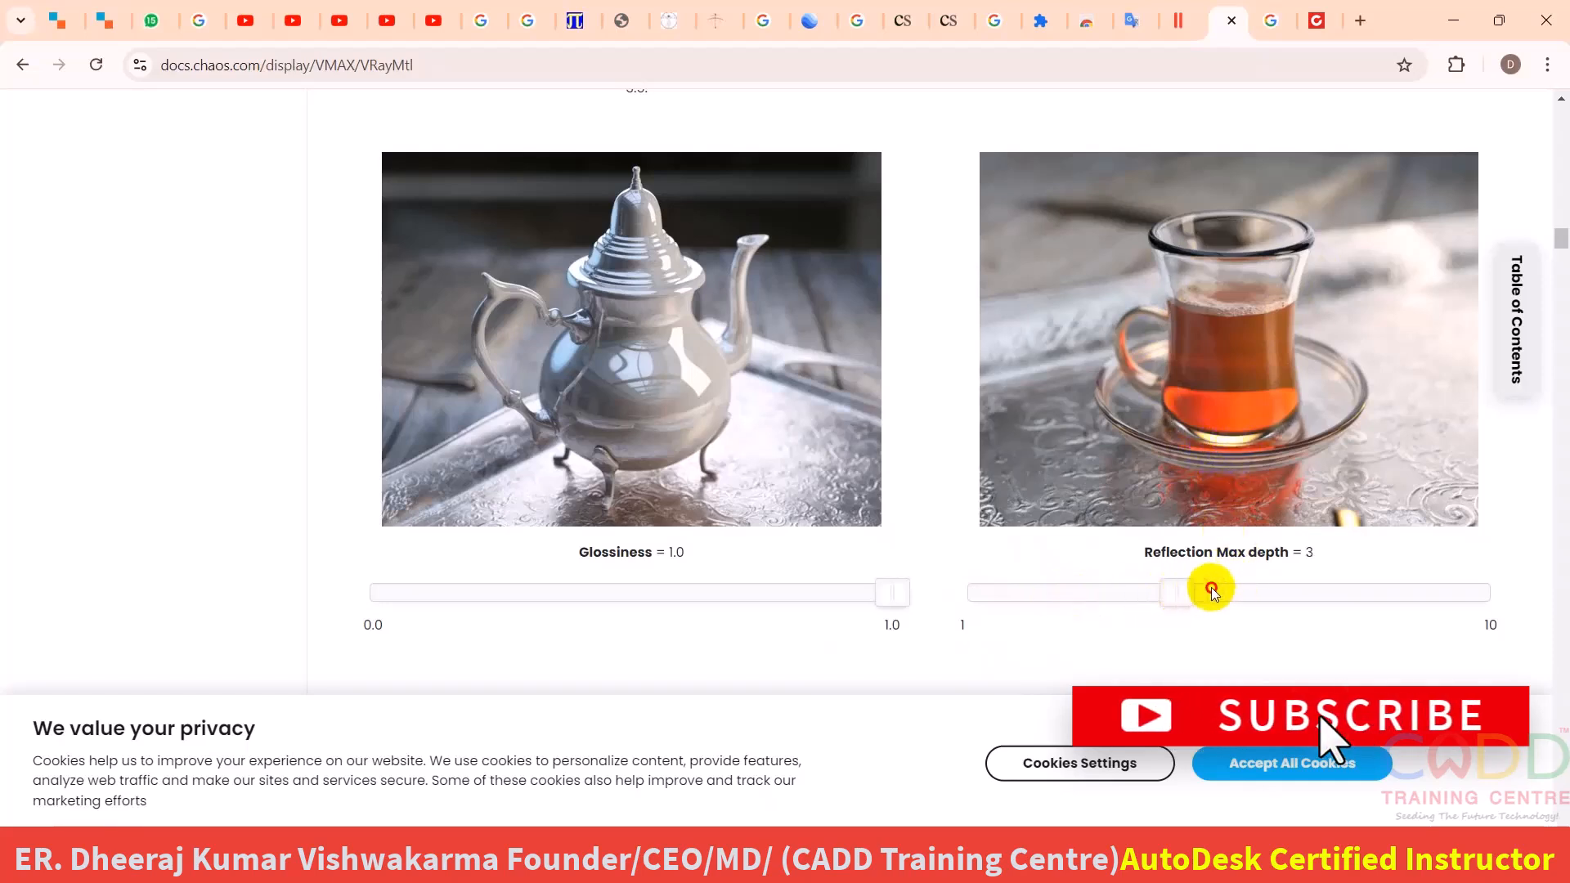
drag(1210, 587, 1492, 590)
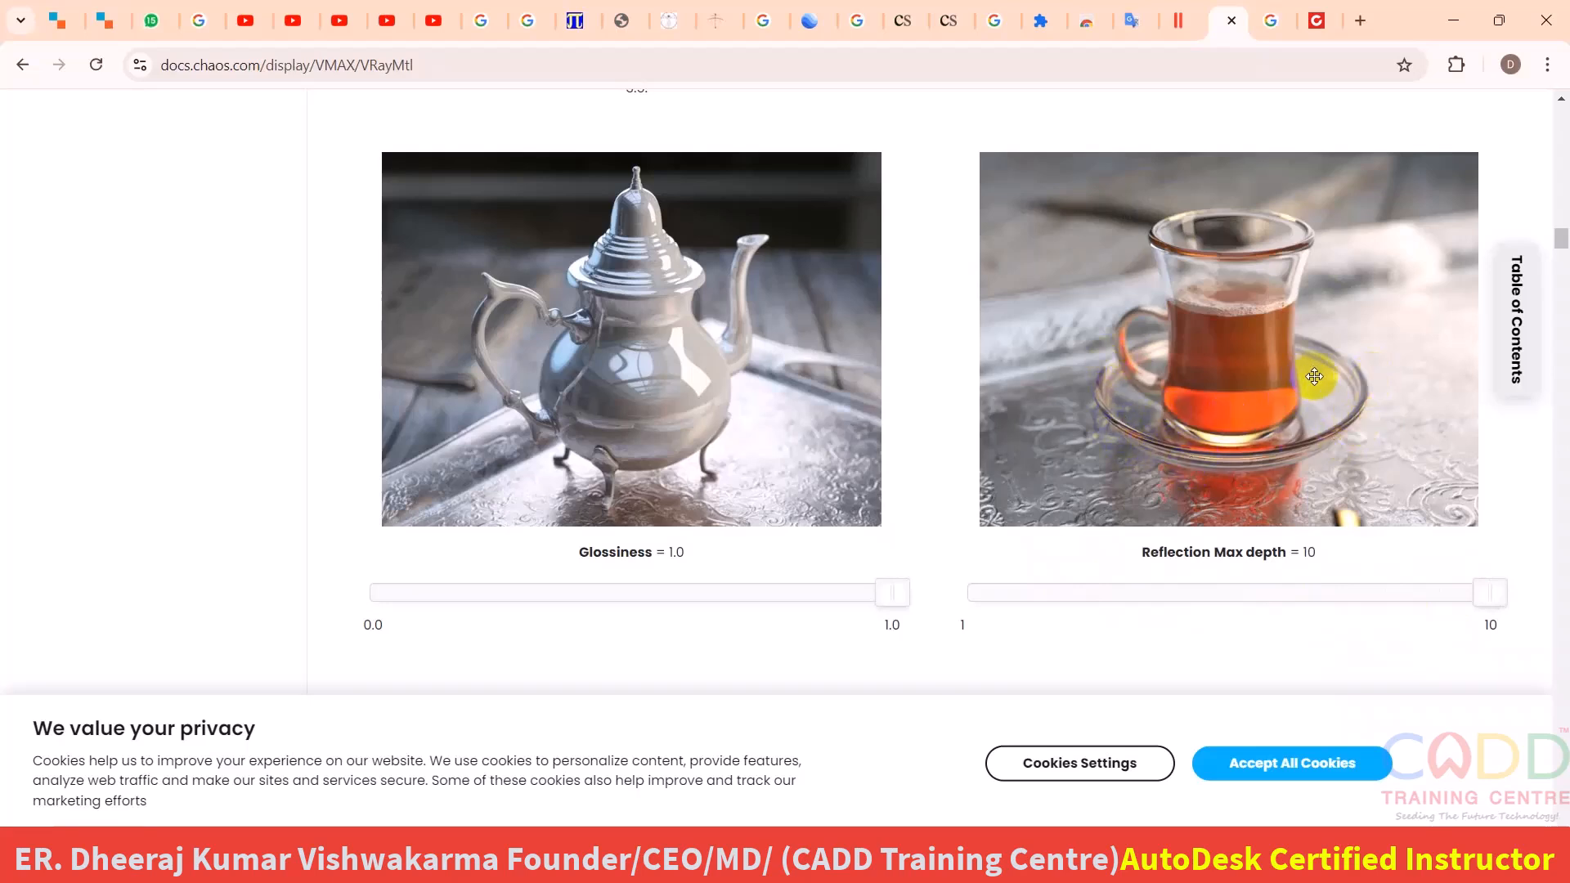
drag(1480, 593, 1308, 601)
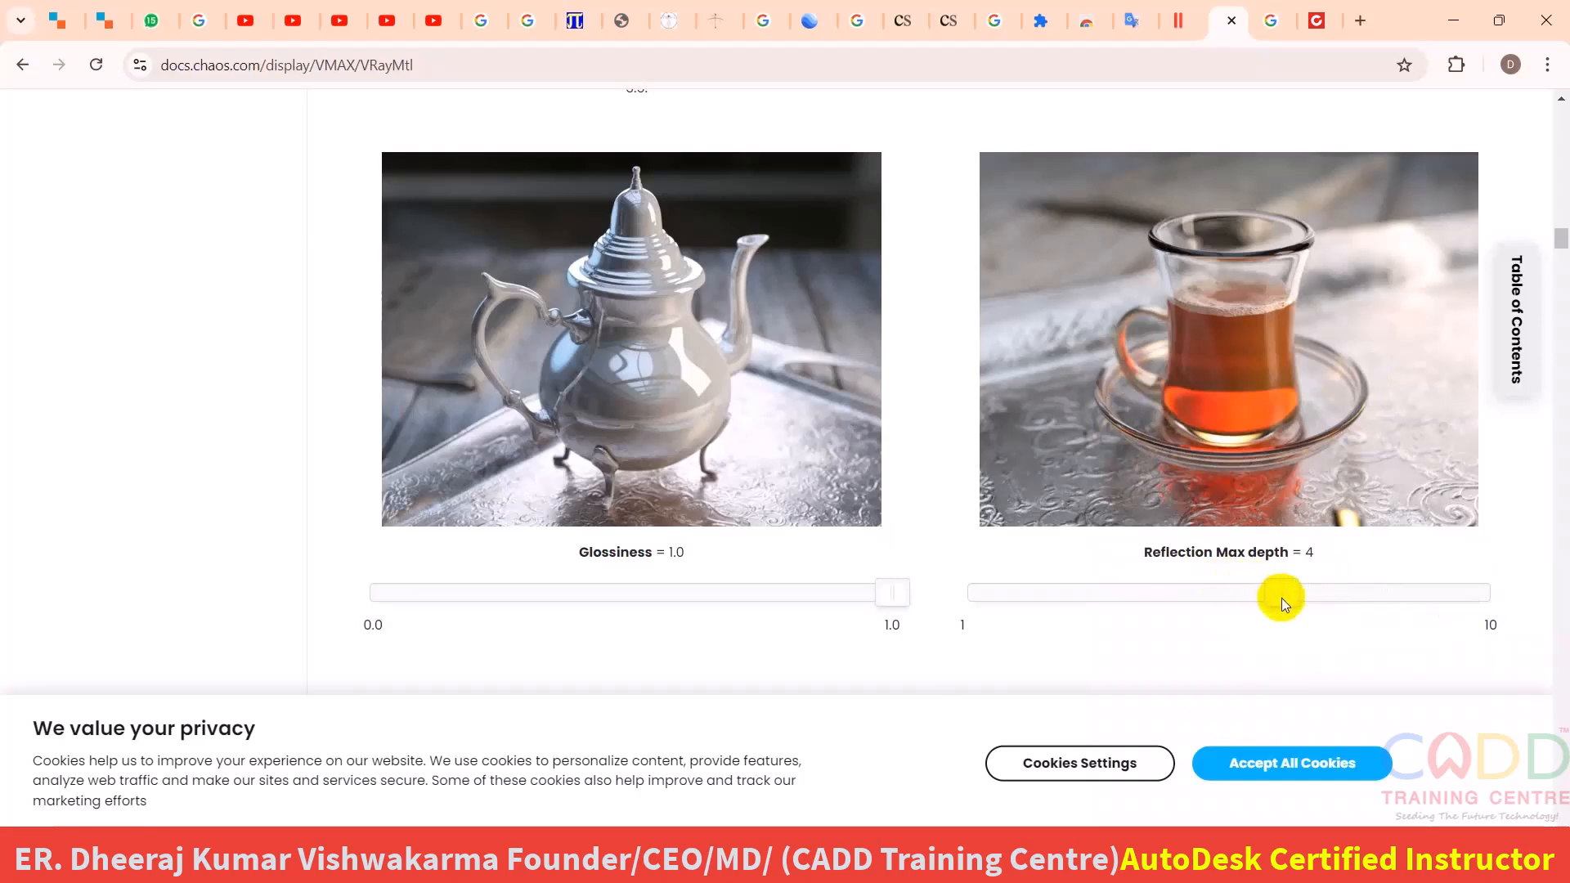
drag(1282, 596, 1460, 585)
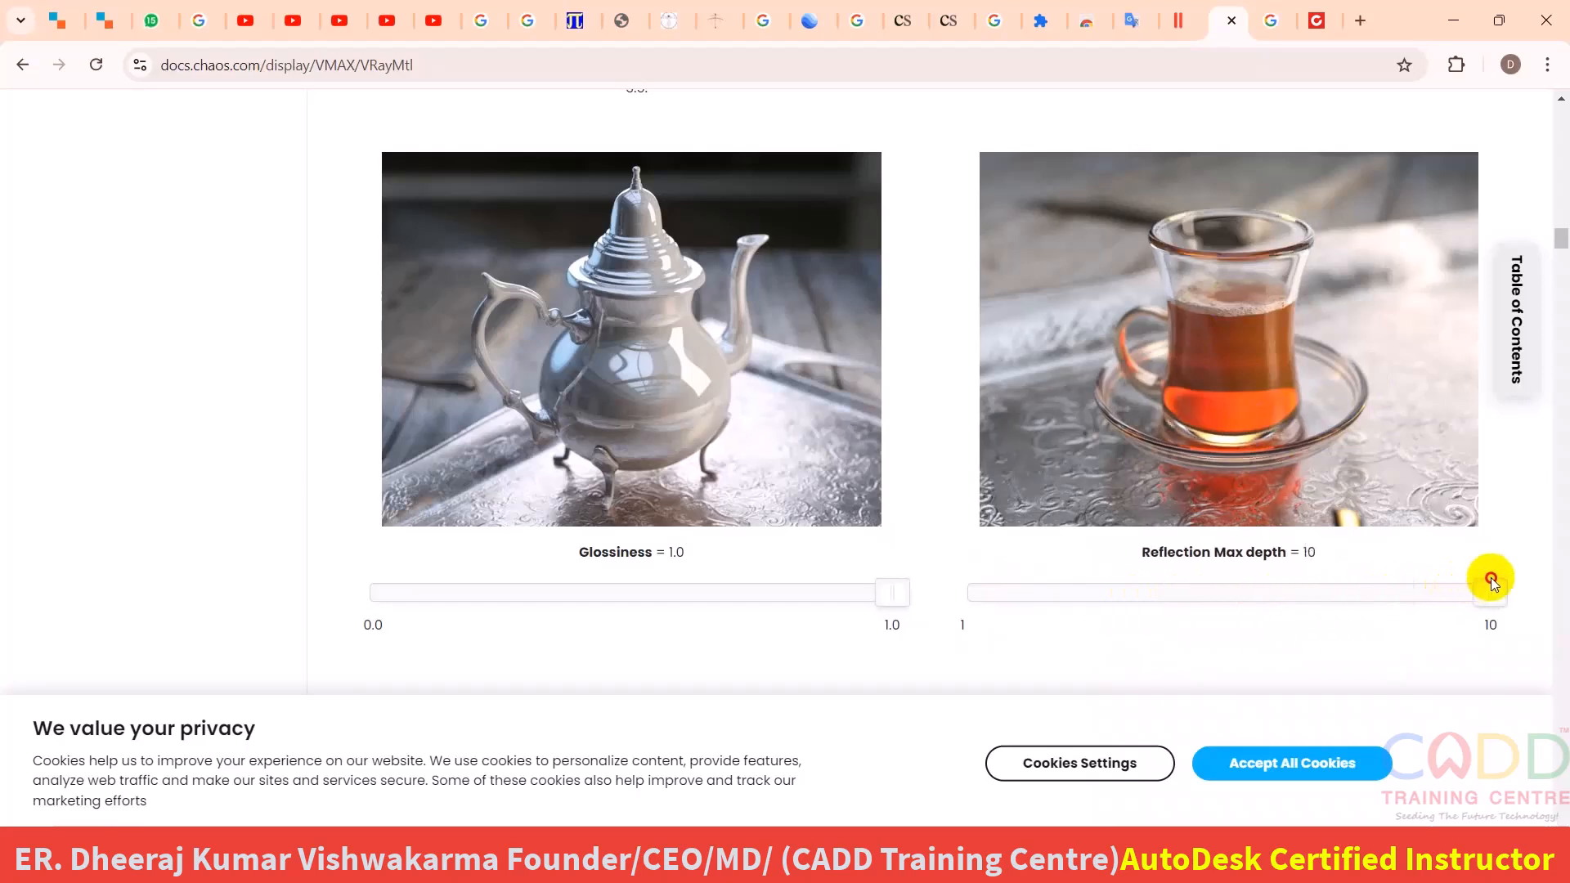
drag(1490, 579, 1518, 594)
- Read the Refraction parameter descriptions and highlight the Refract and Glossiness entries down to IOR
scroll(960, 480, down, 3)
scroll(958, 482, down, 2)
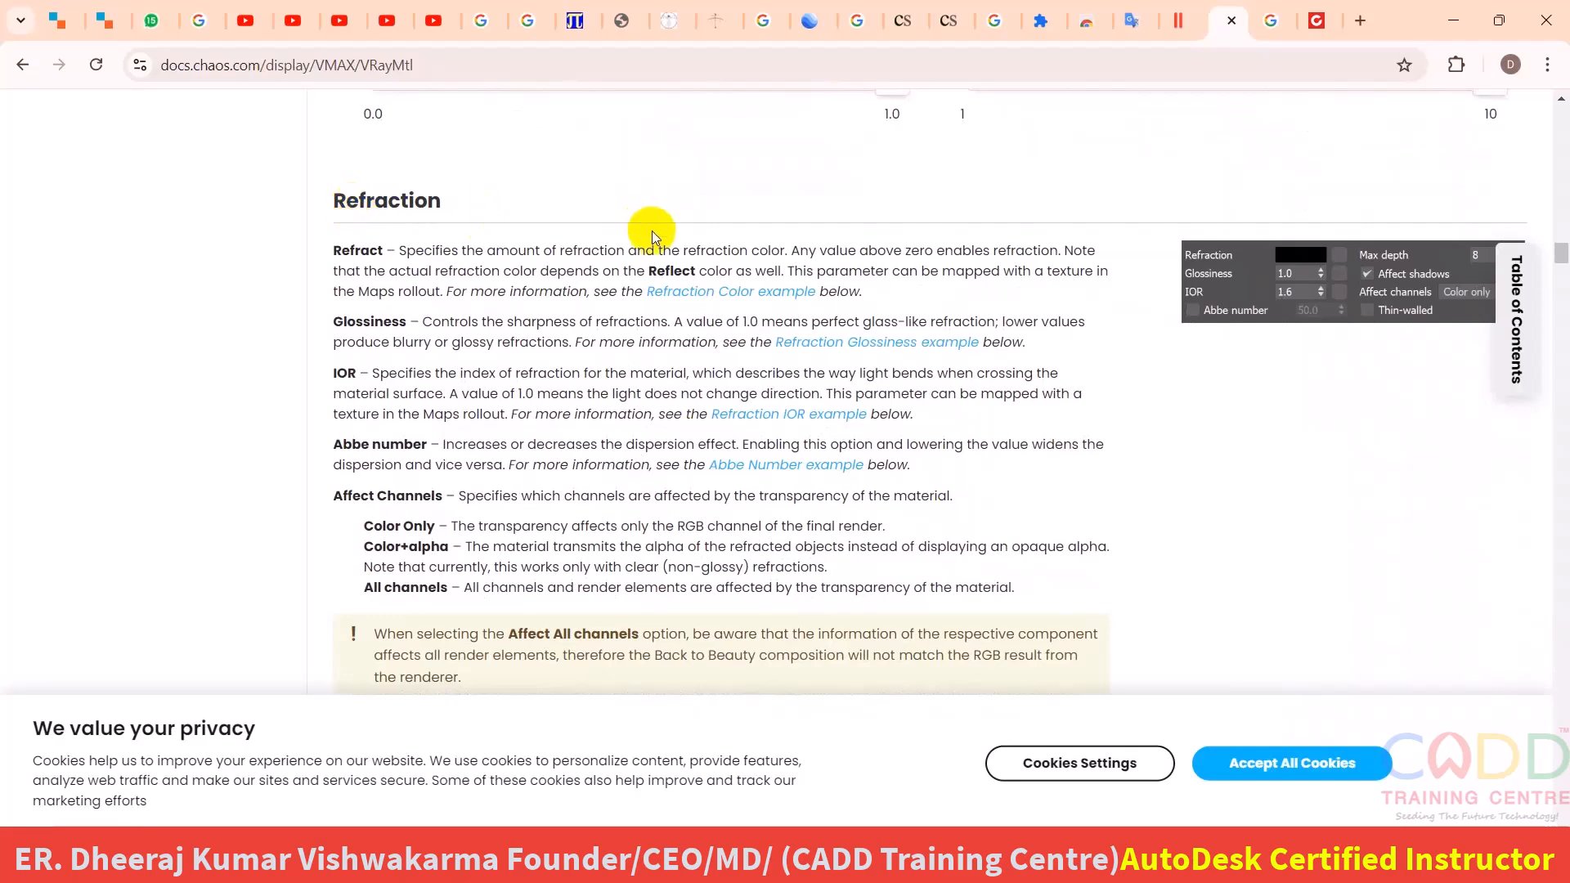
drag(332, 371, 353, 371)
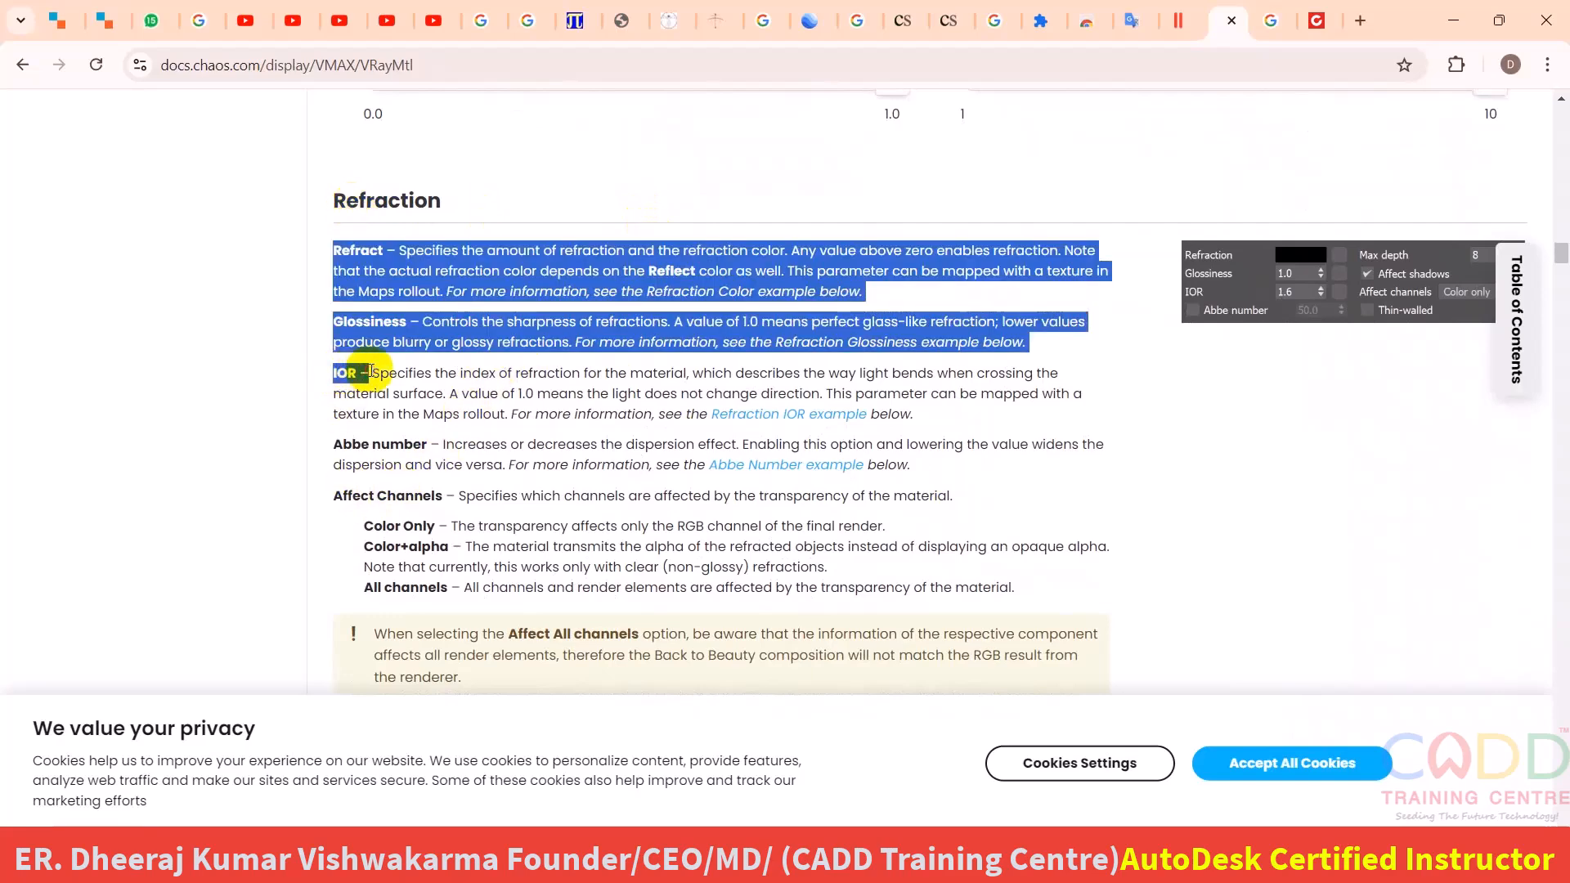
click(416, 378)
- Compare the tea glass in the Refraction IOR example by lowering the IOR to 1.20 and raising it to 2.80
scroll(633, 406, down, 5)
scroll(633, 406, down, 6)
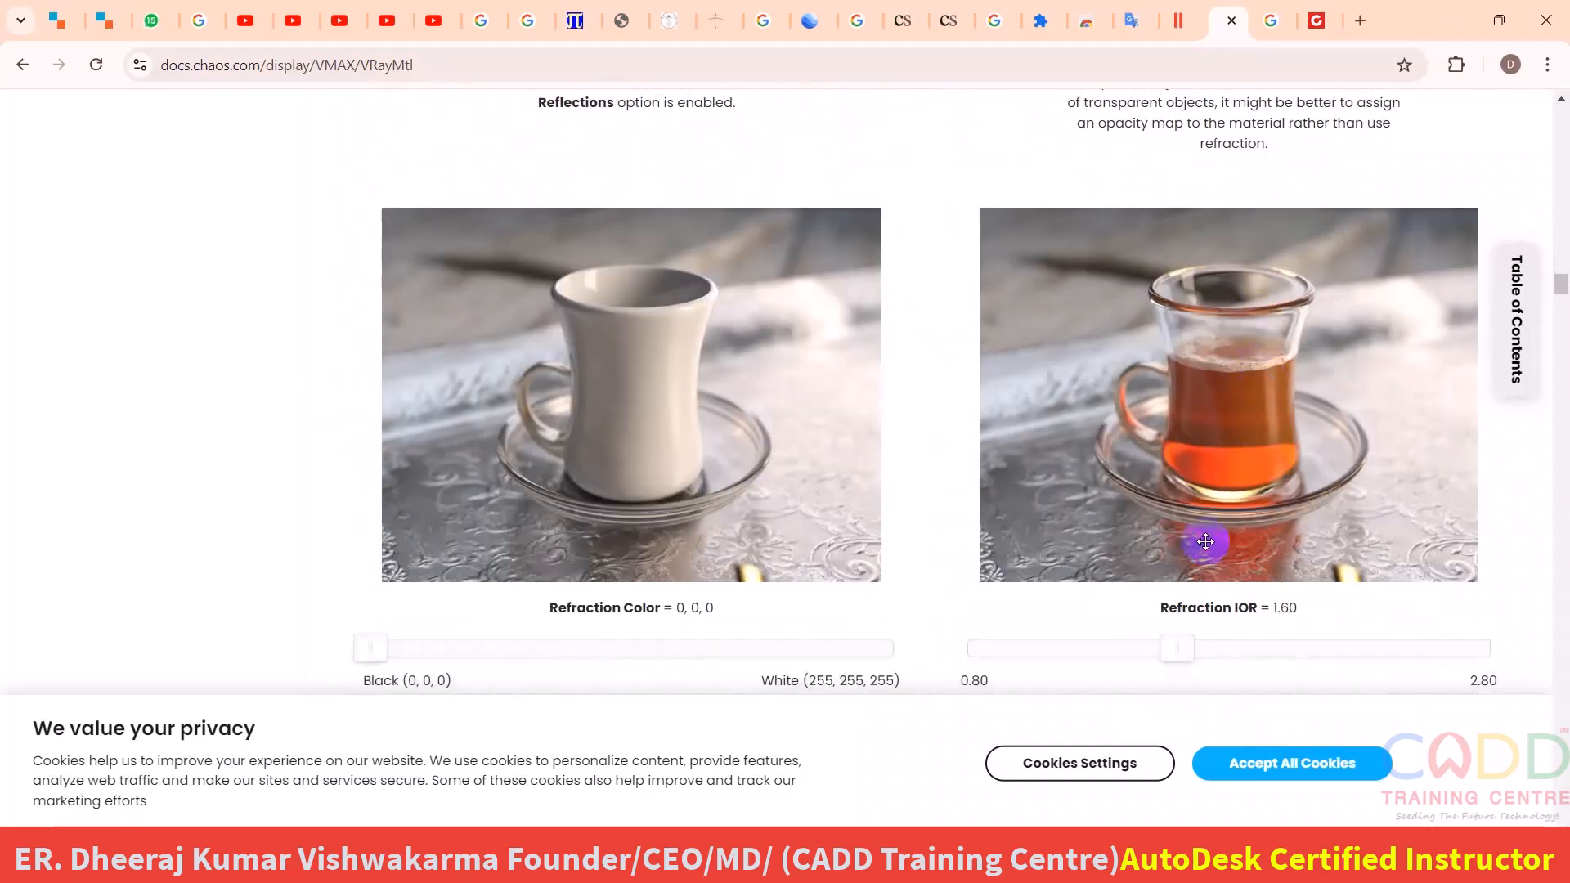
scroll(1157, 456, down, 1)
scroll(1157, 456, down, 1)
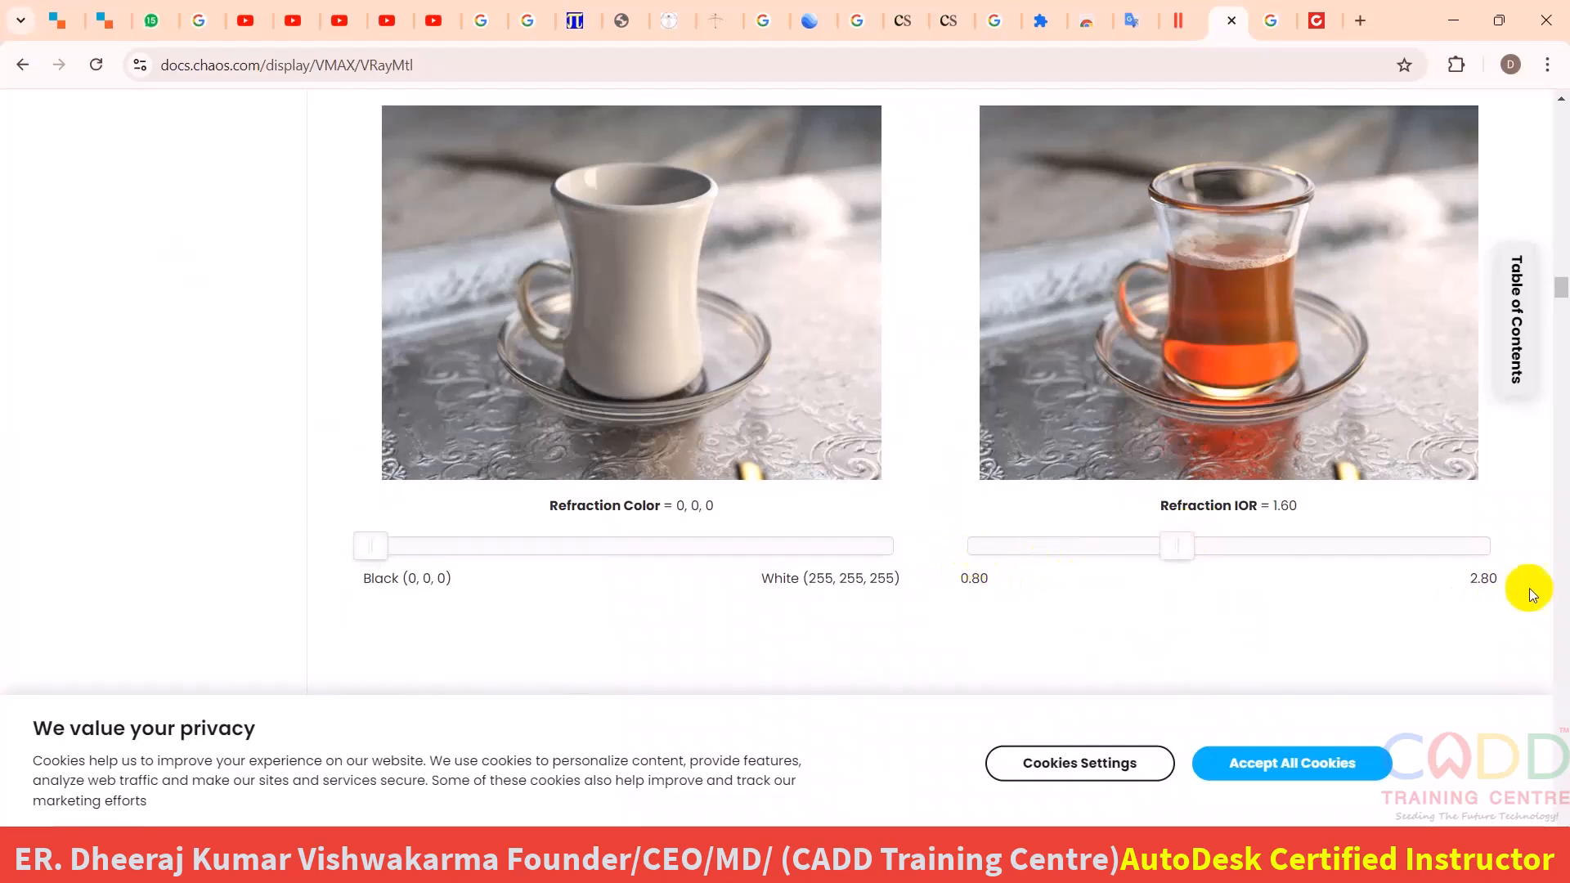
click(1165, 554)
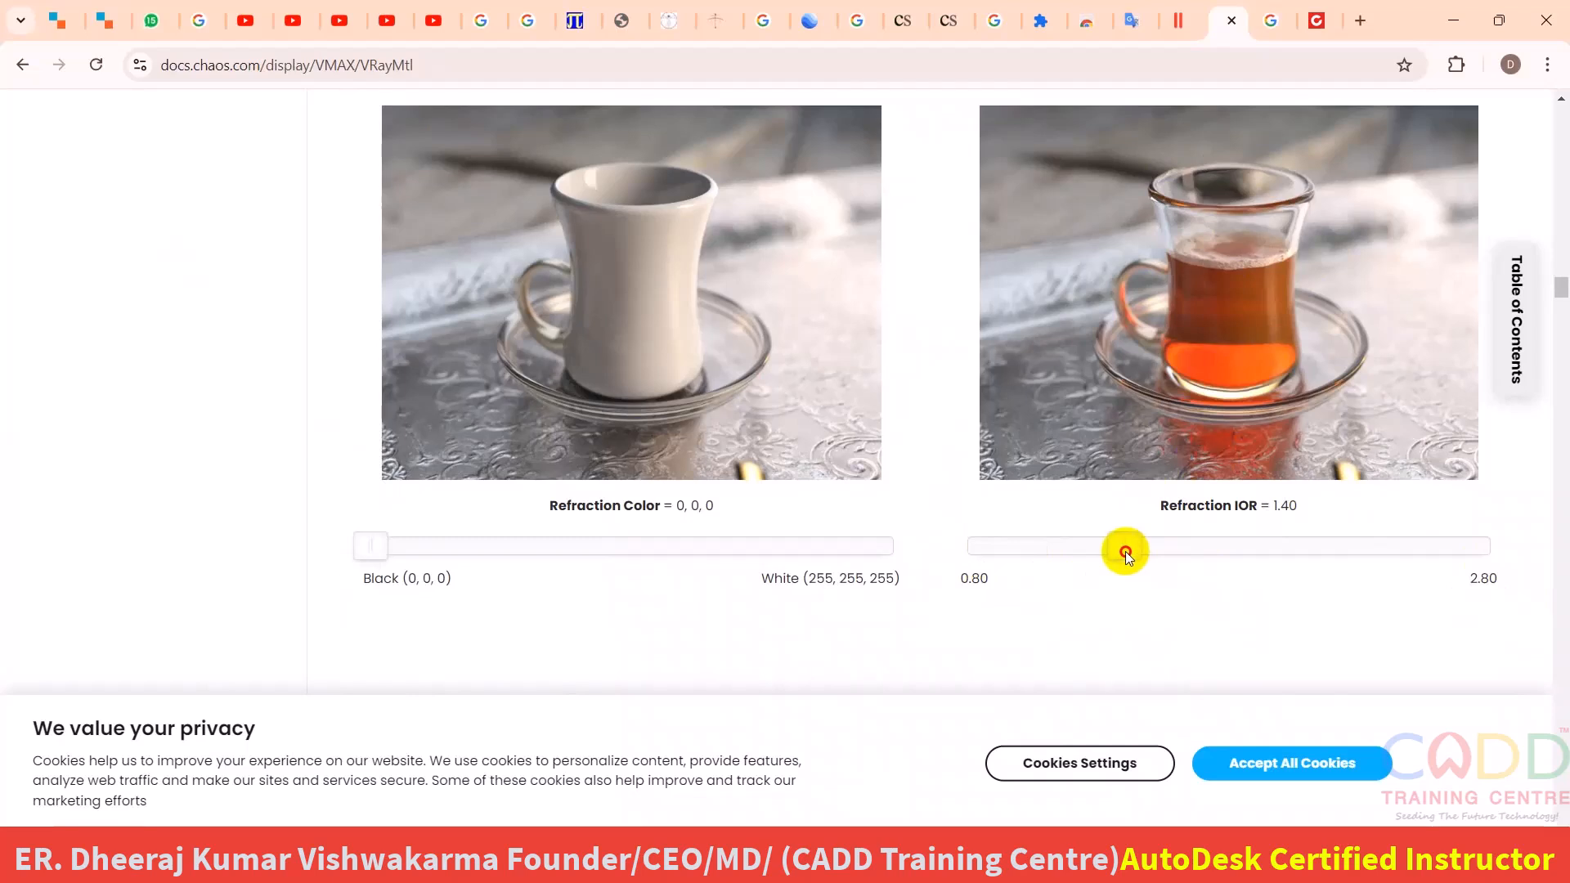
drag(1125, 551, 1093, 547)
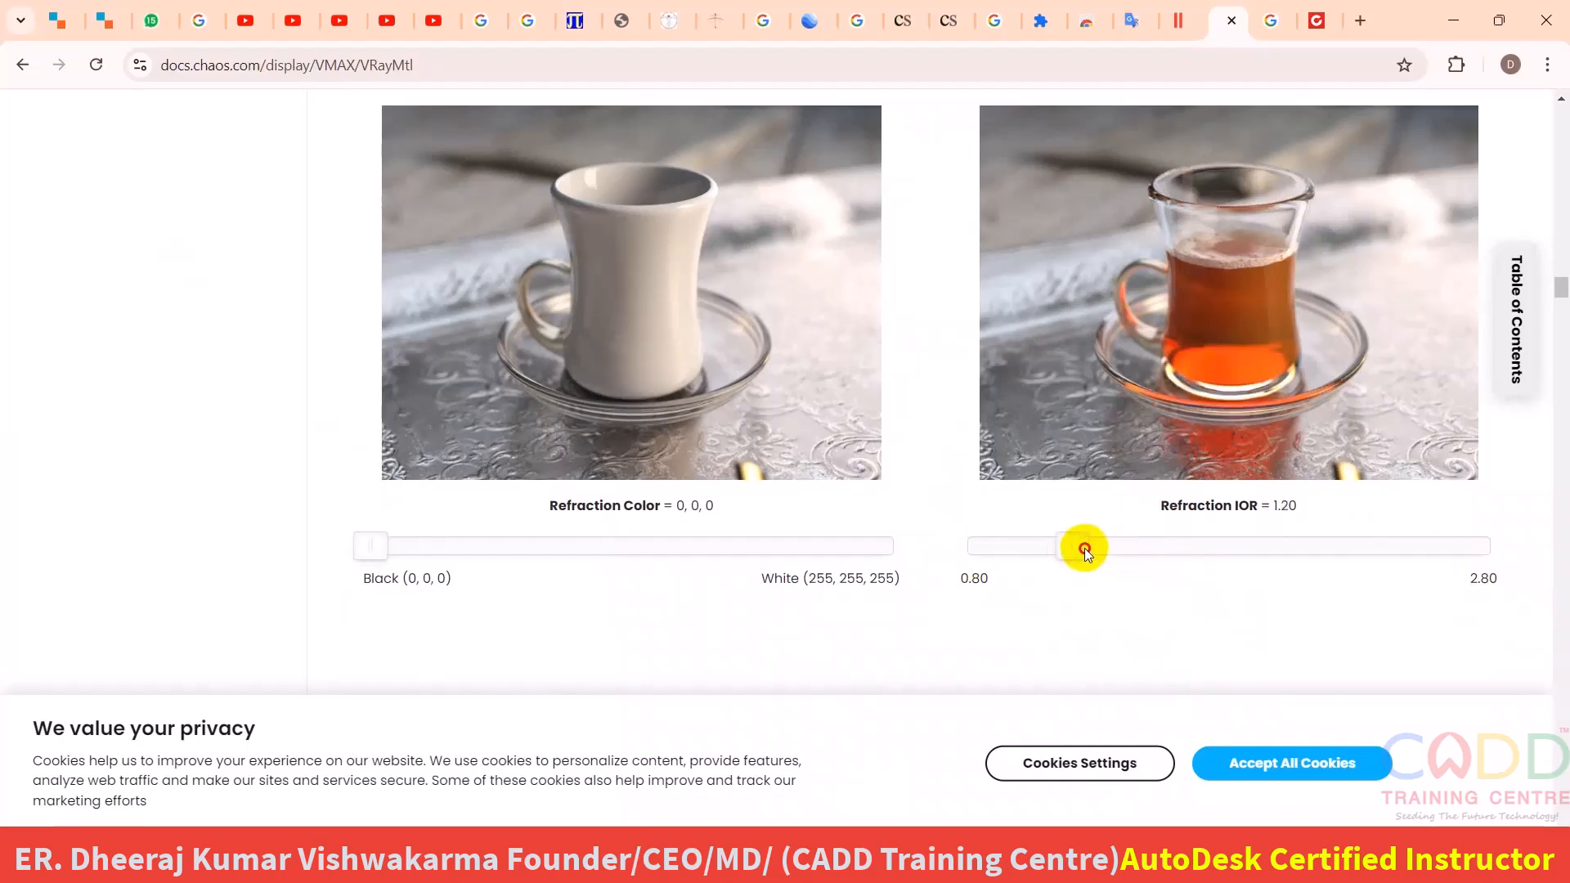
drag(1084, 548, 1470, 551)
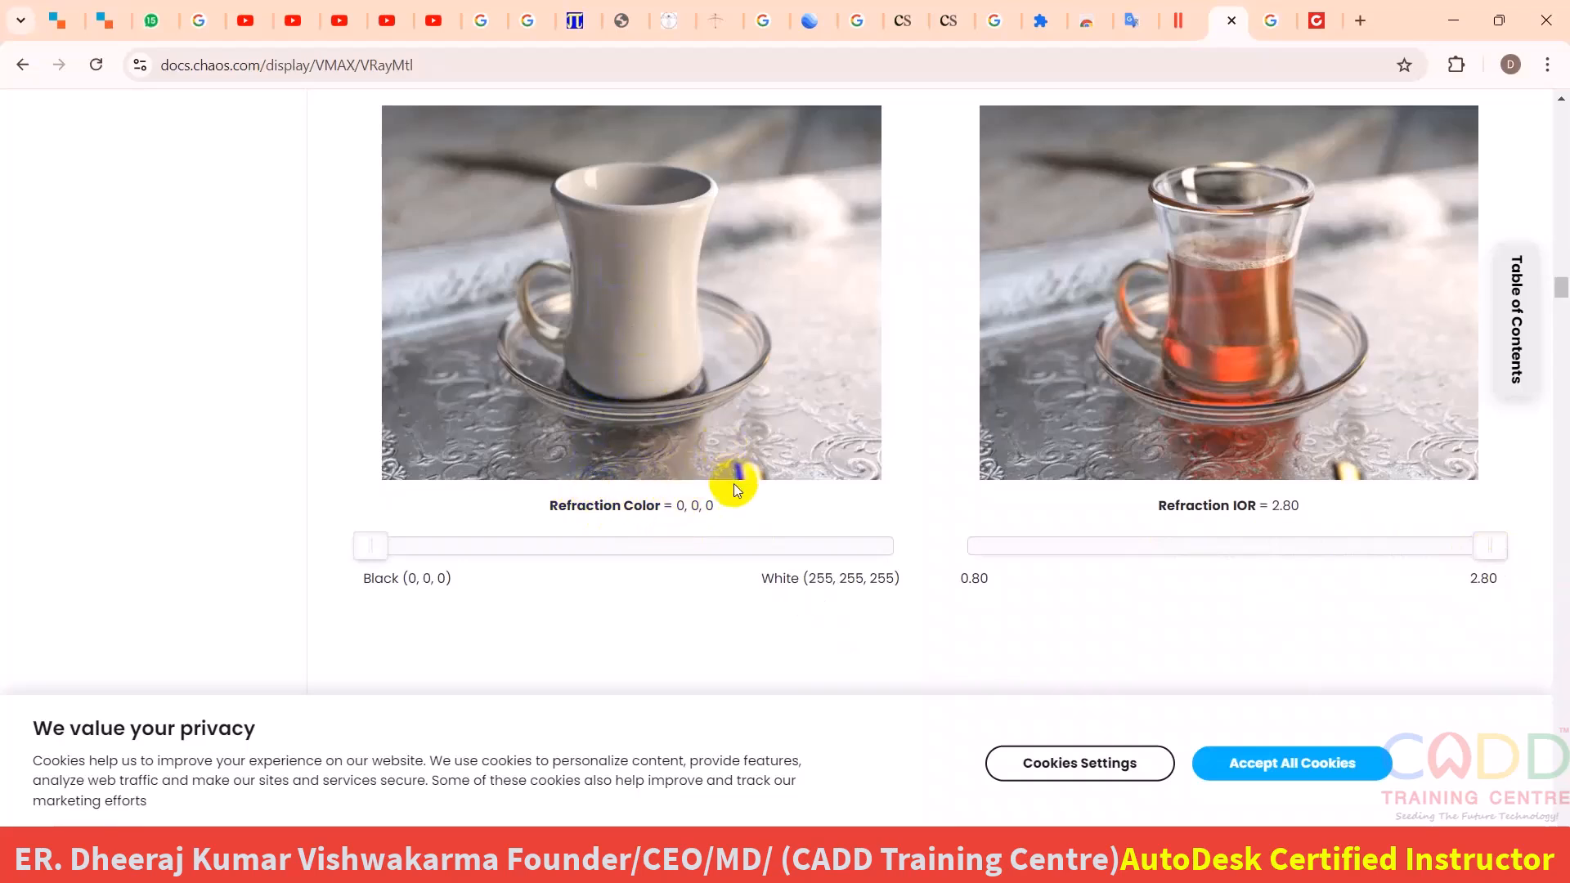
- Go back through the VRayMtl page to its Basic Parameters section, and switch to 3ds Max
scroll(733, 483, up, 9)
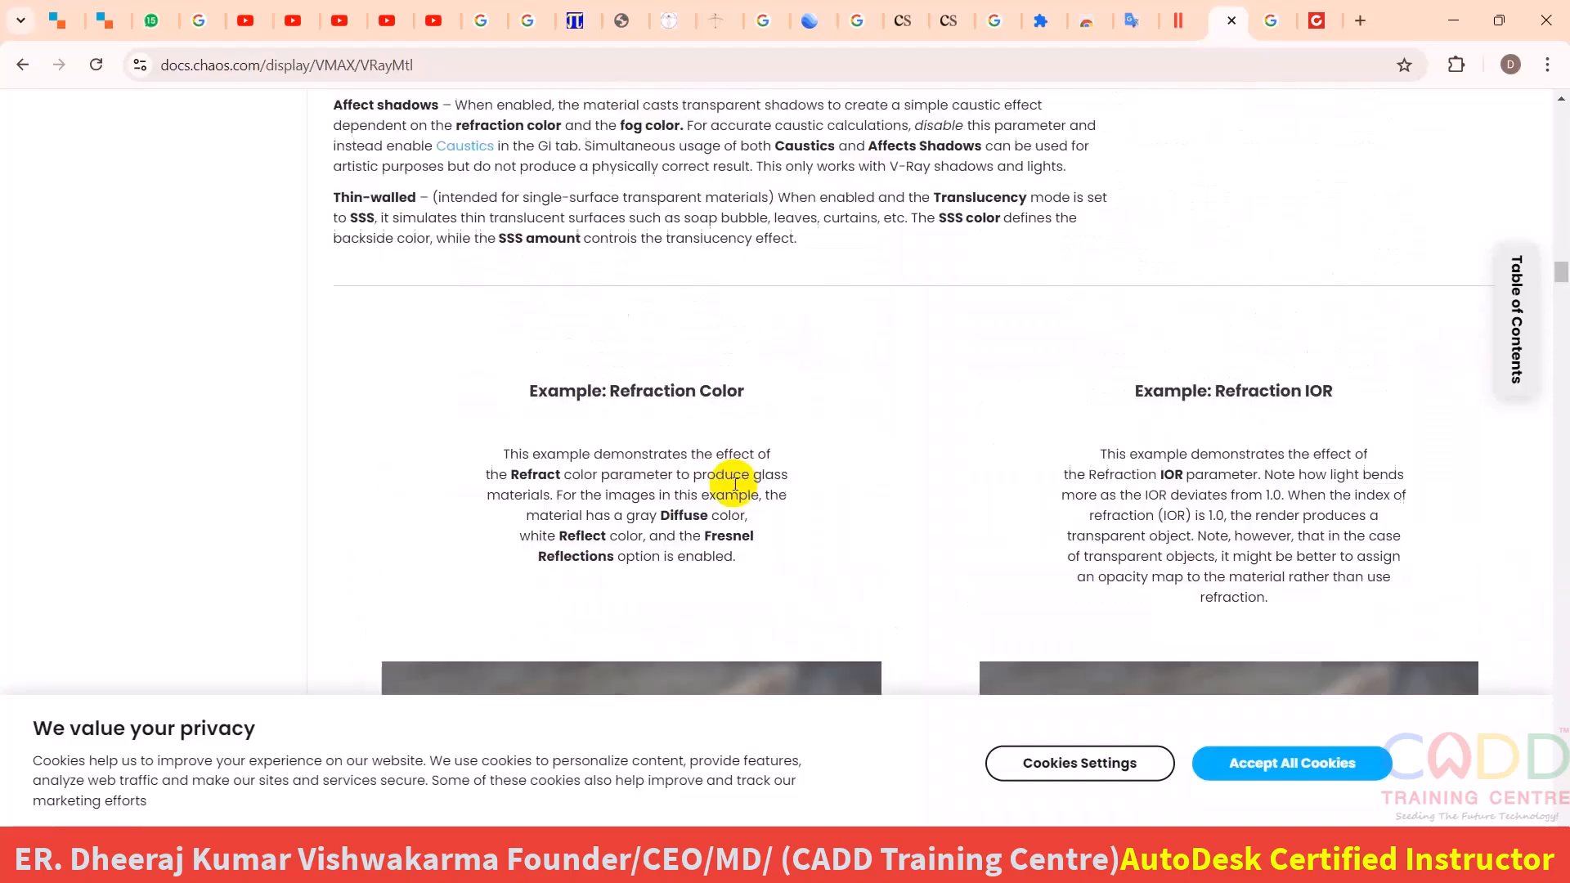
scroll(734, 483, up, 20)
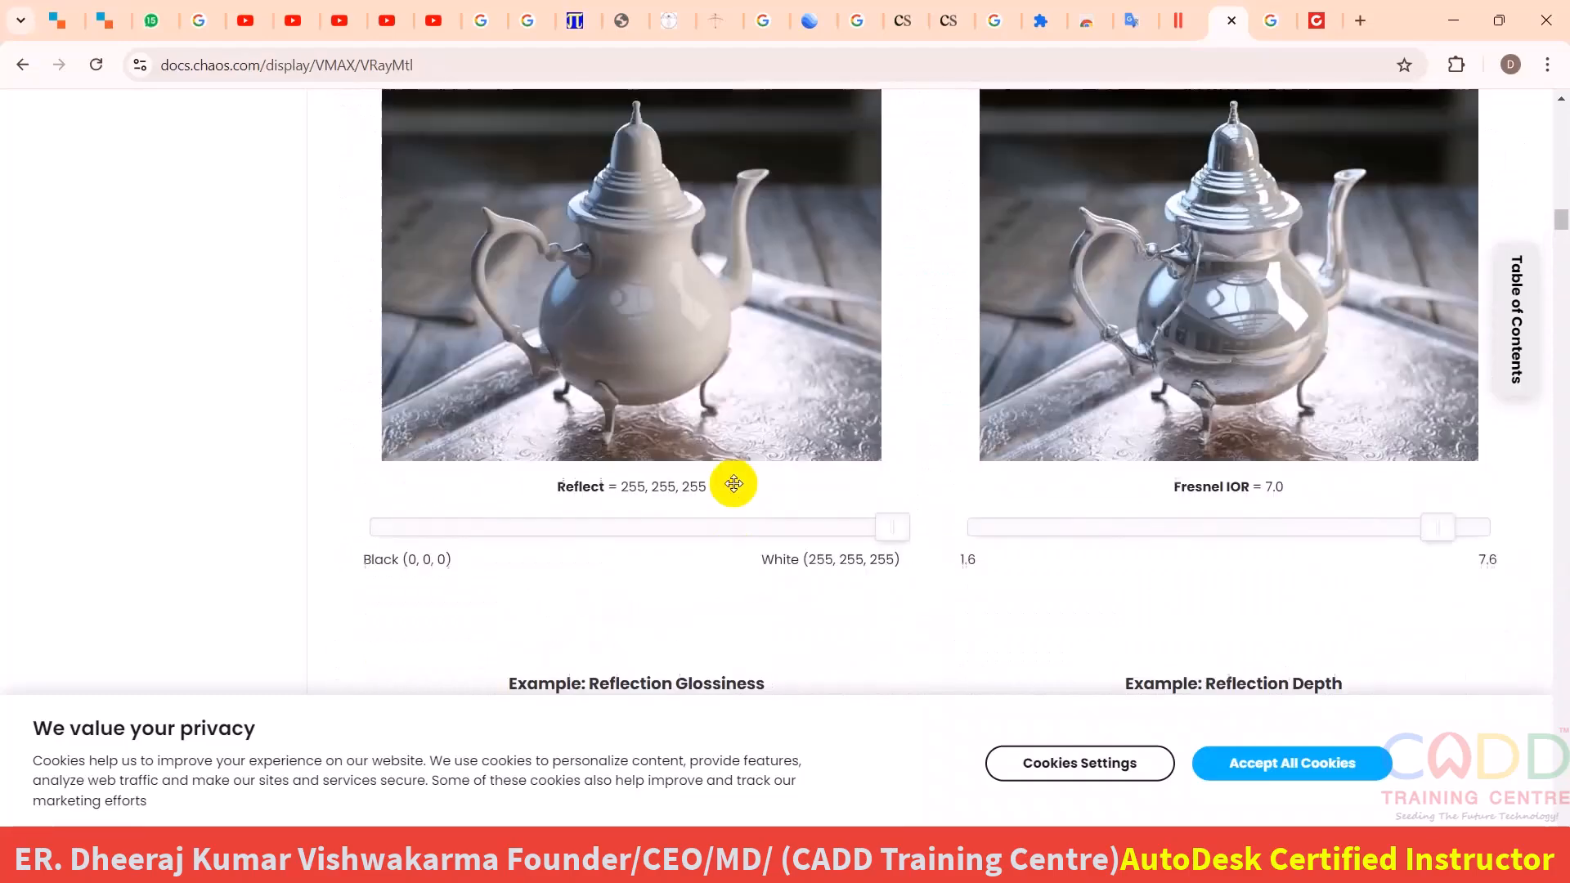
scroll(734, 483, up, 15)
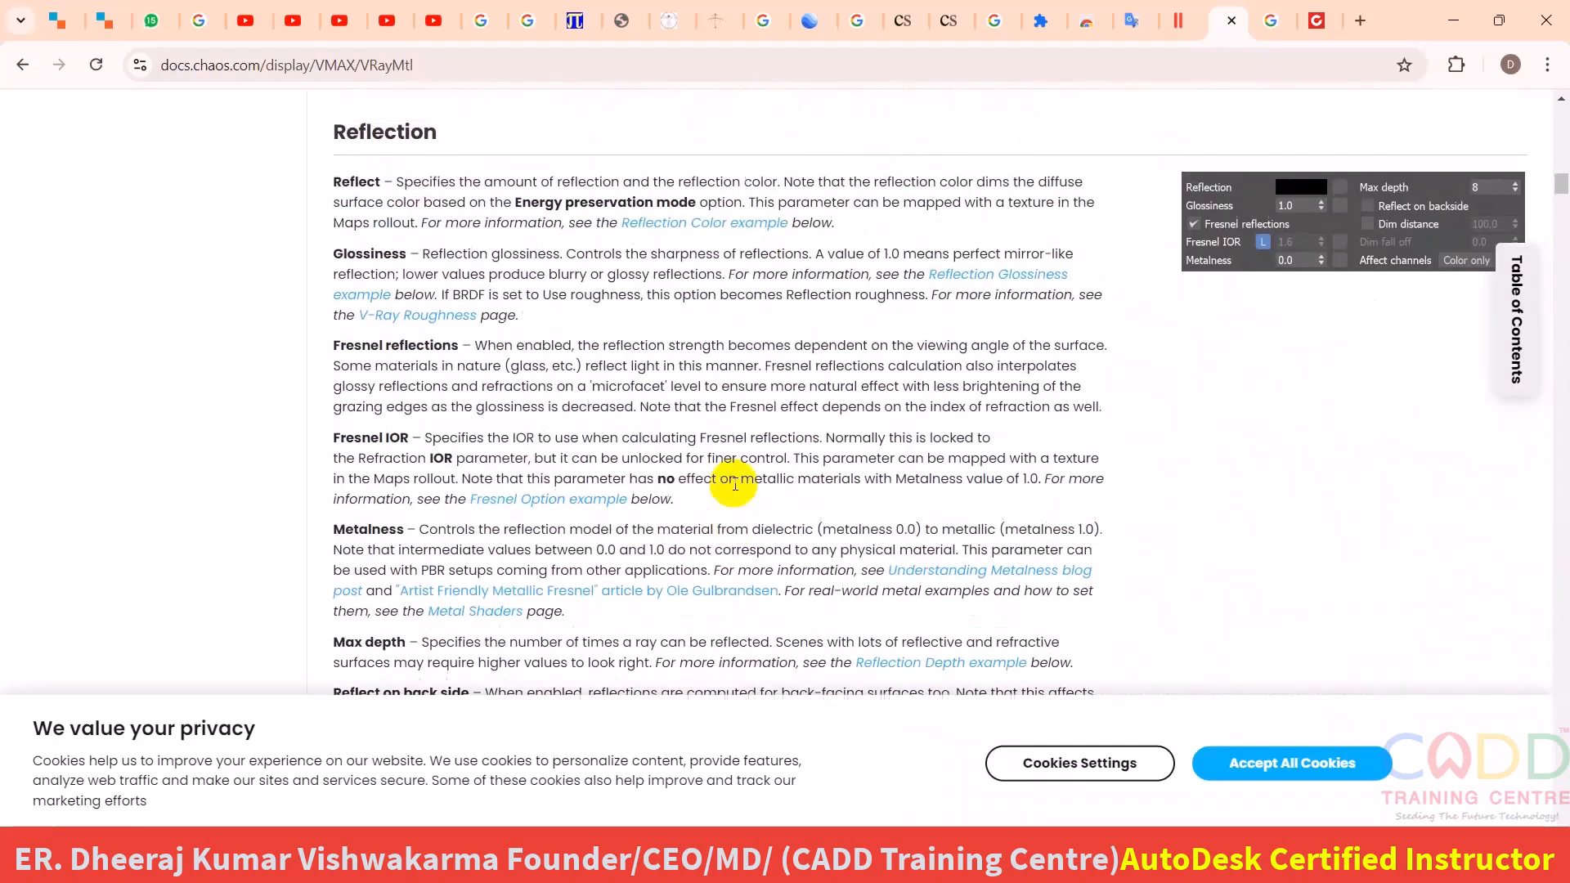
scroll(733, 483, up, 12)
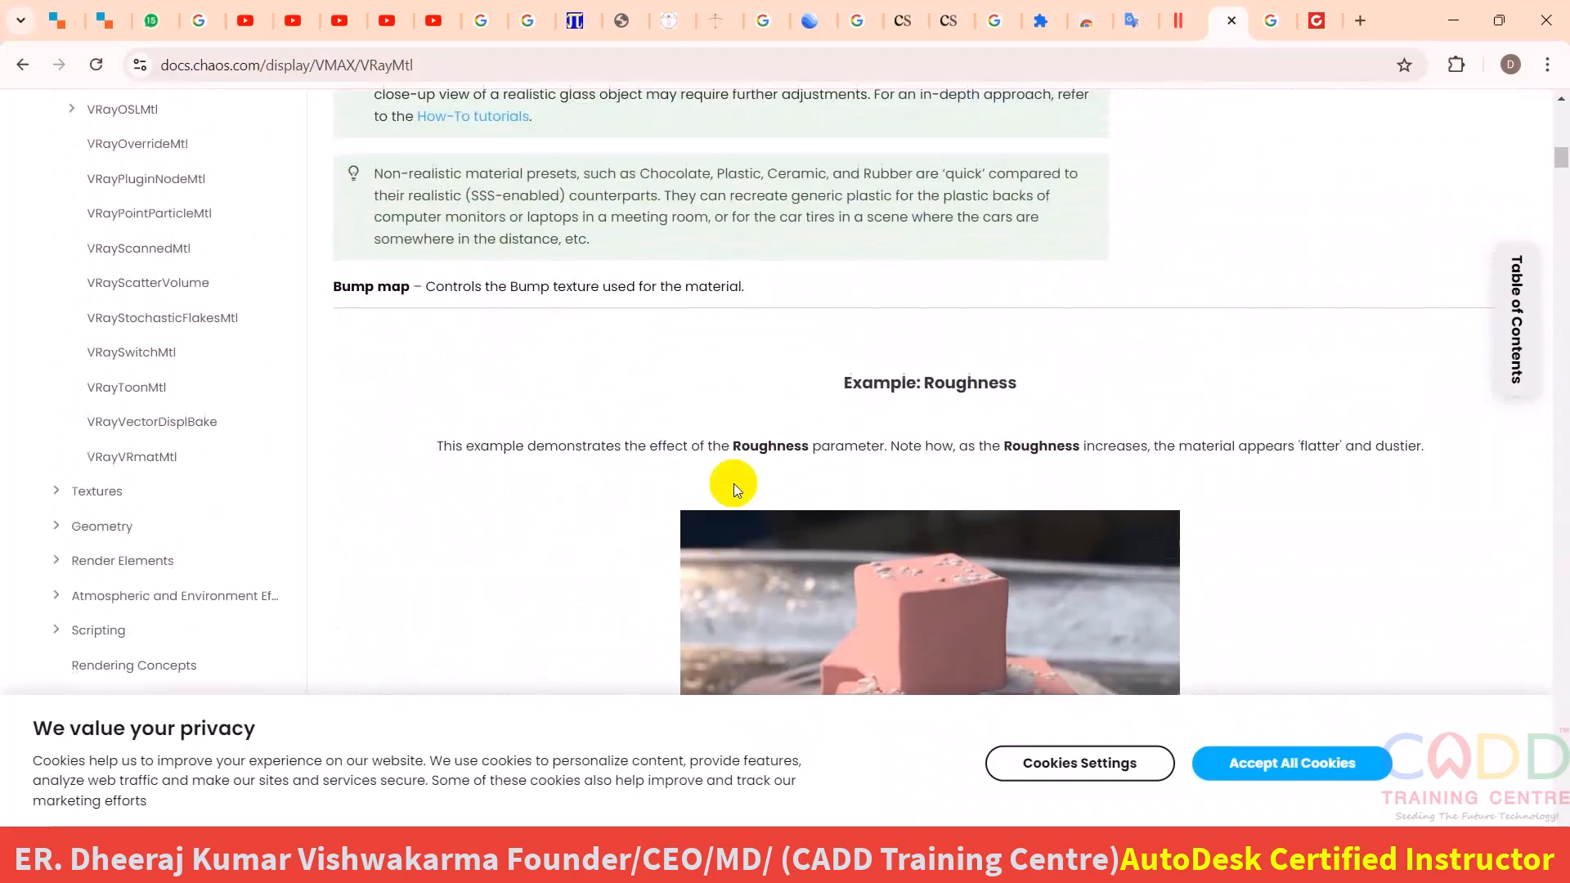
scroll(734, 483, up, 3)
scroll(733, 484, up, 2)
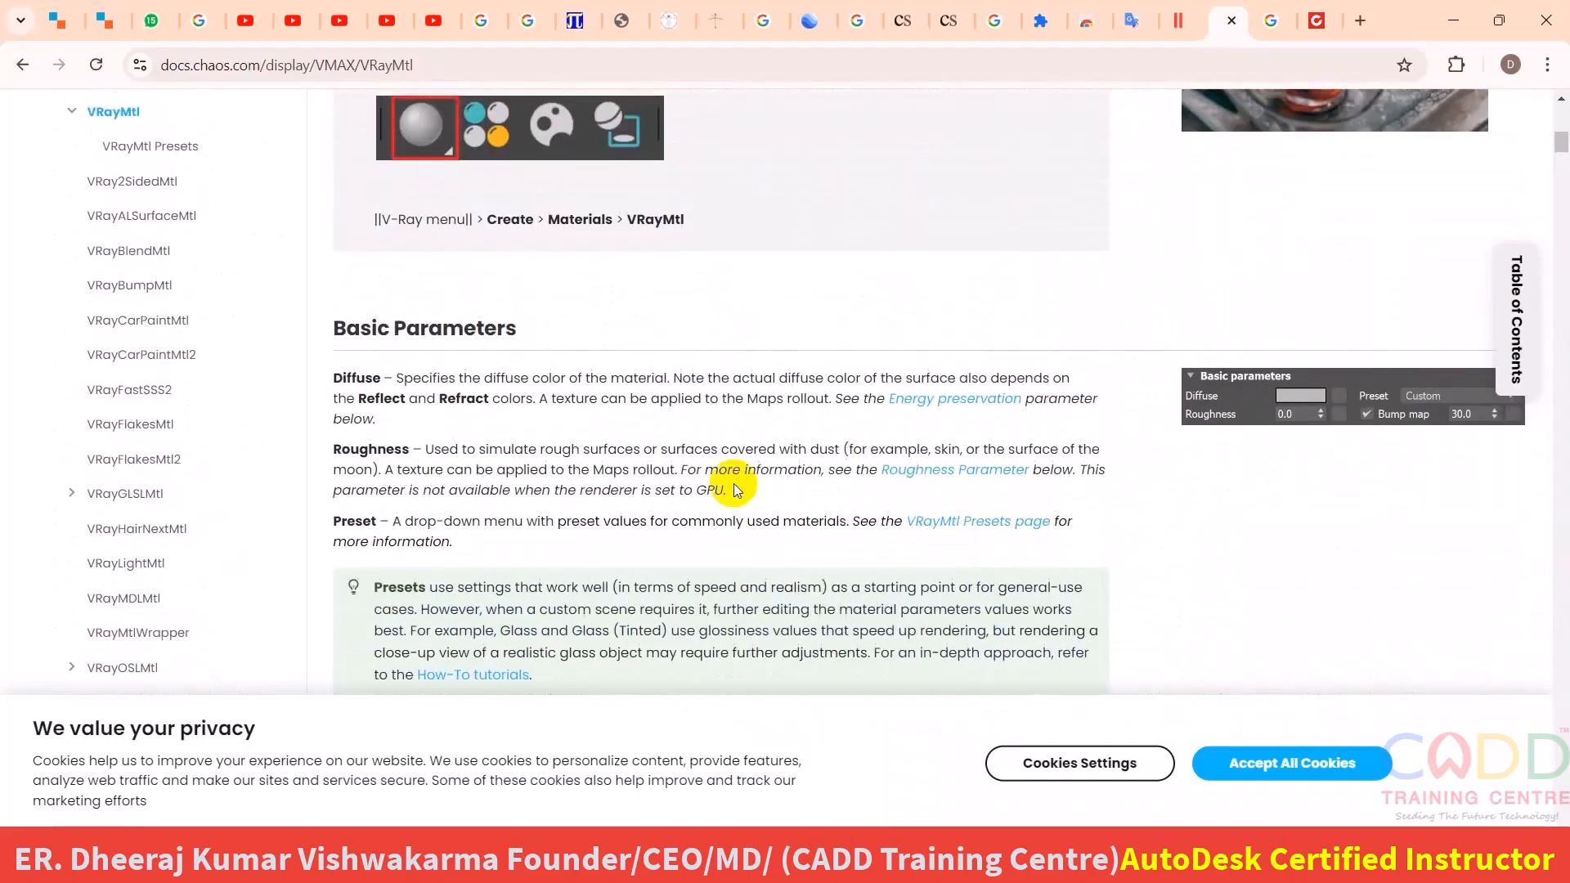
click(879, 862)
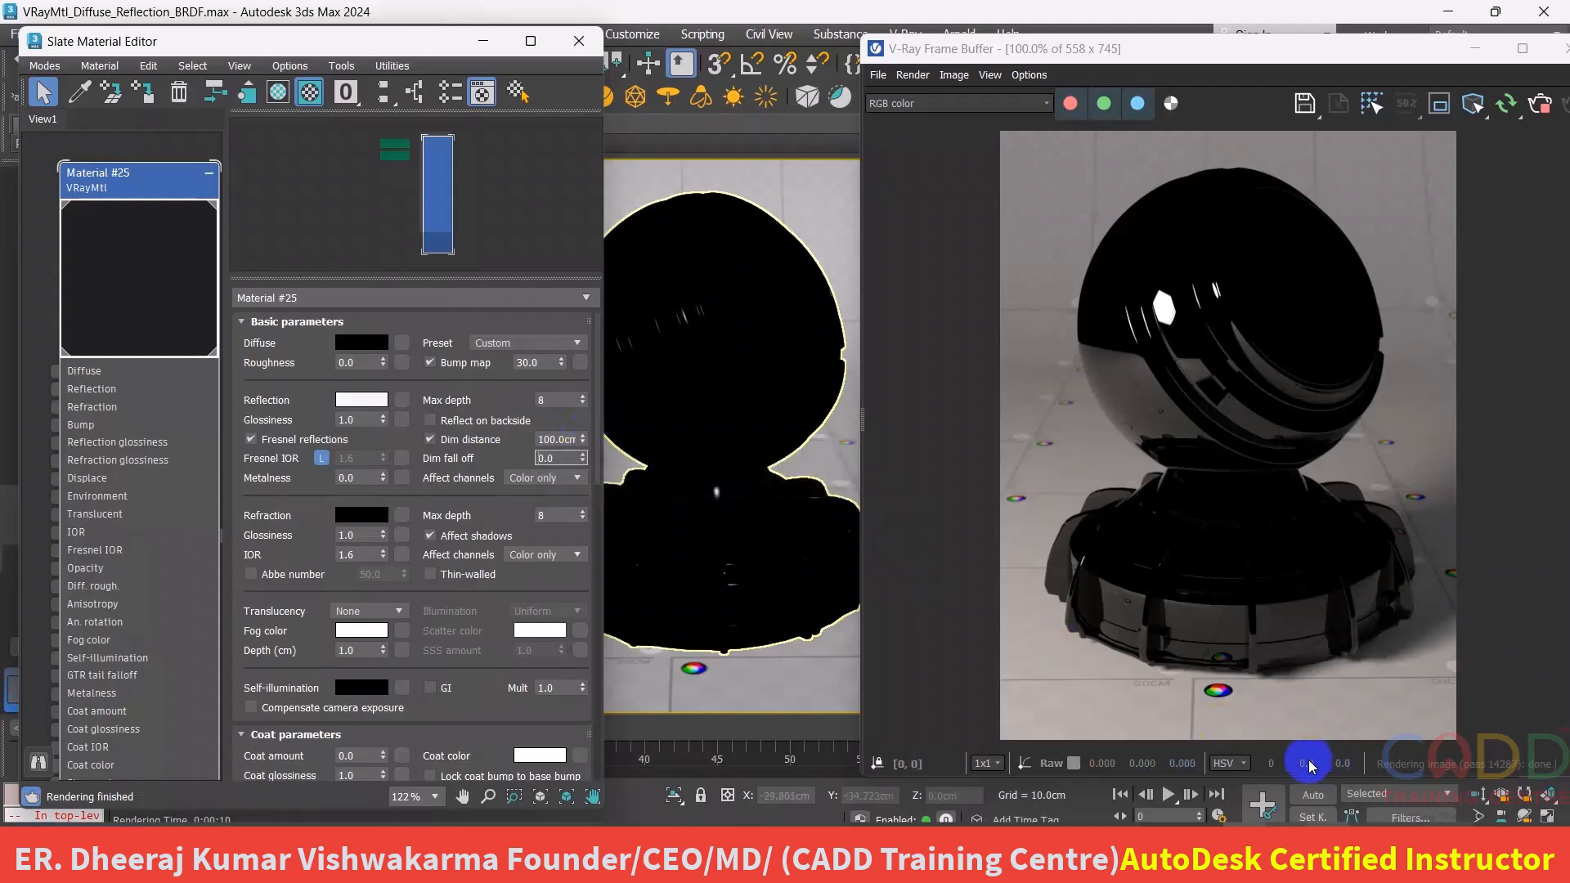
- Stop sharing the screen and leave the 3ds Max Prof. meeting in Google Meet
mouse_move(802, 858)
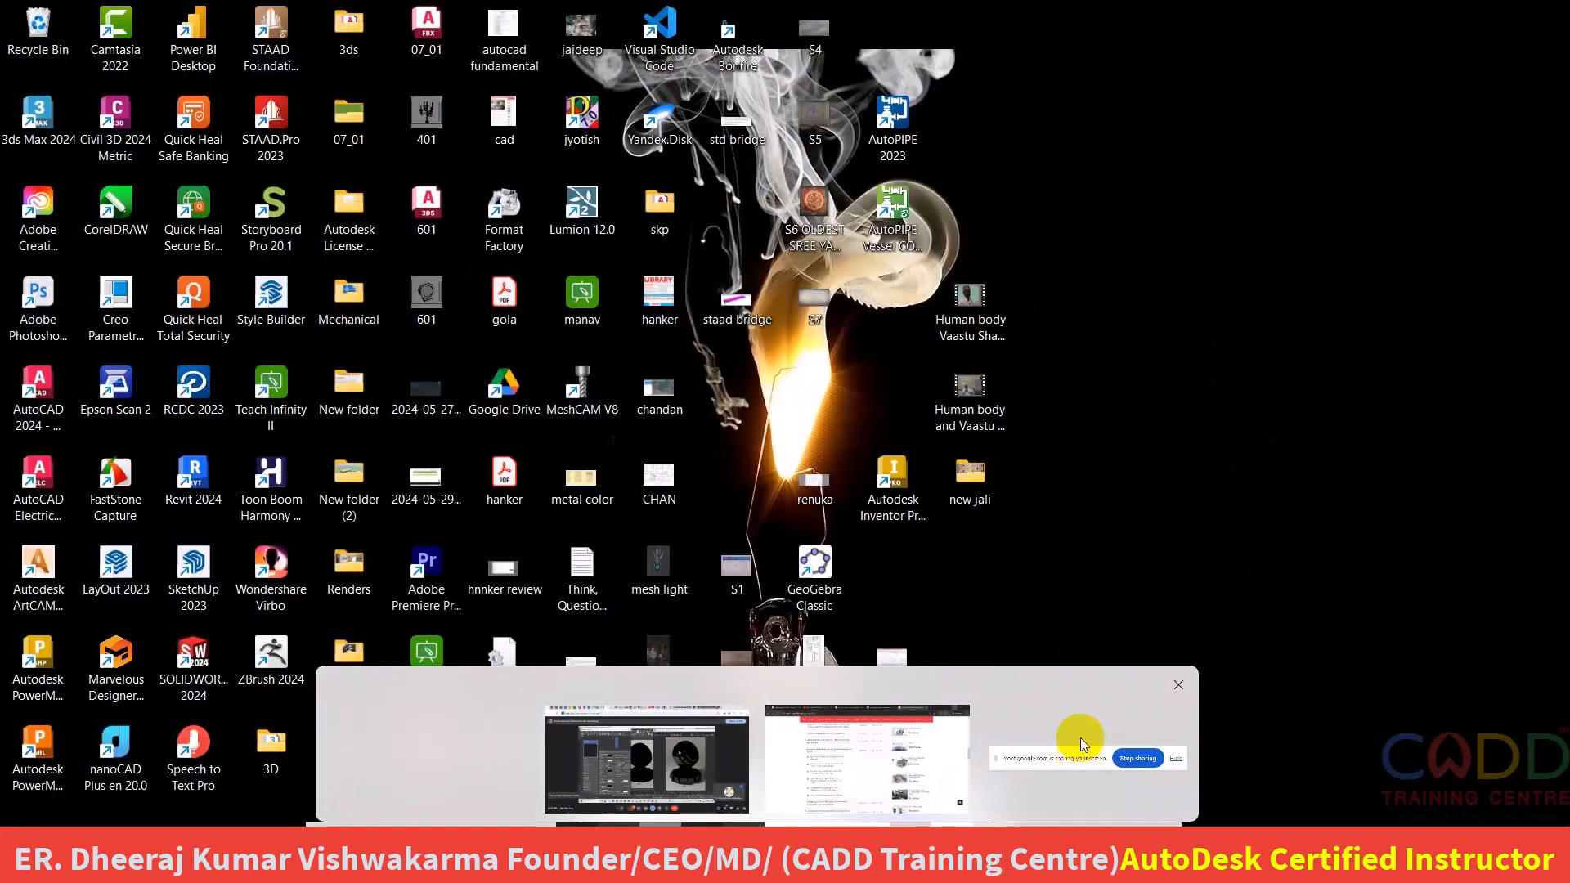
click(1080, 738)
click(967, 801)
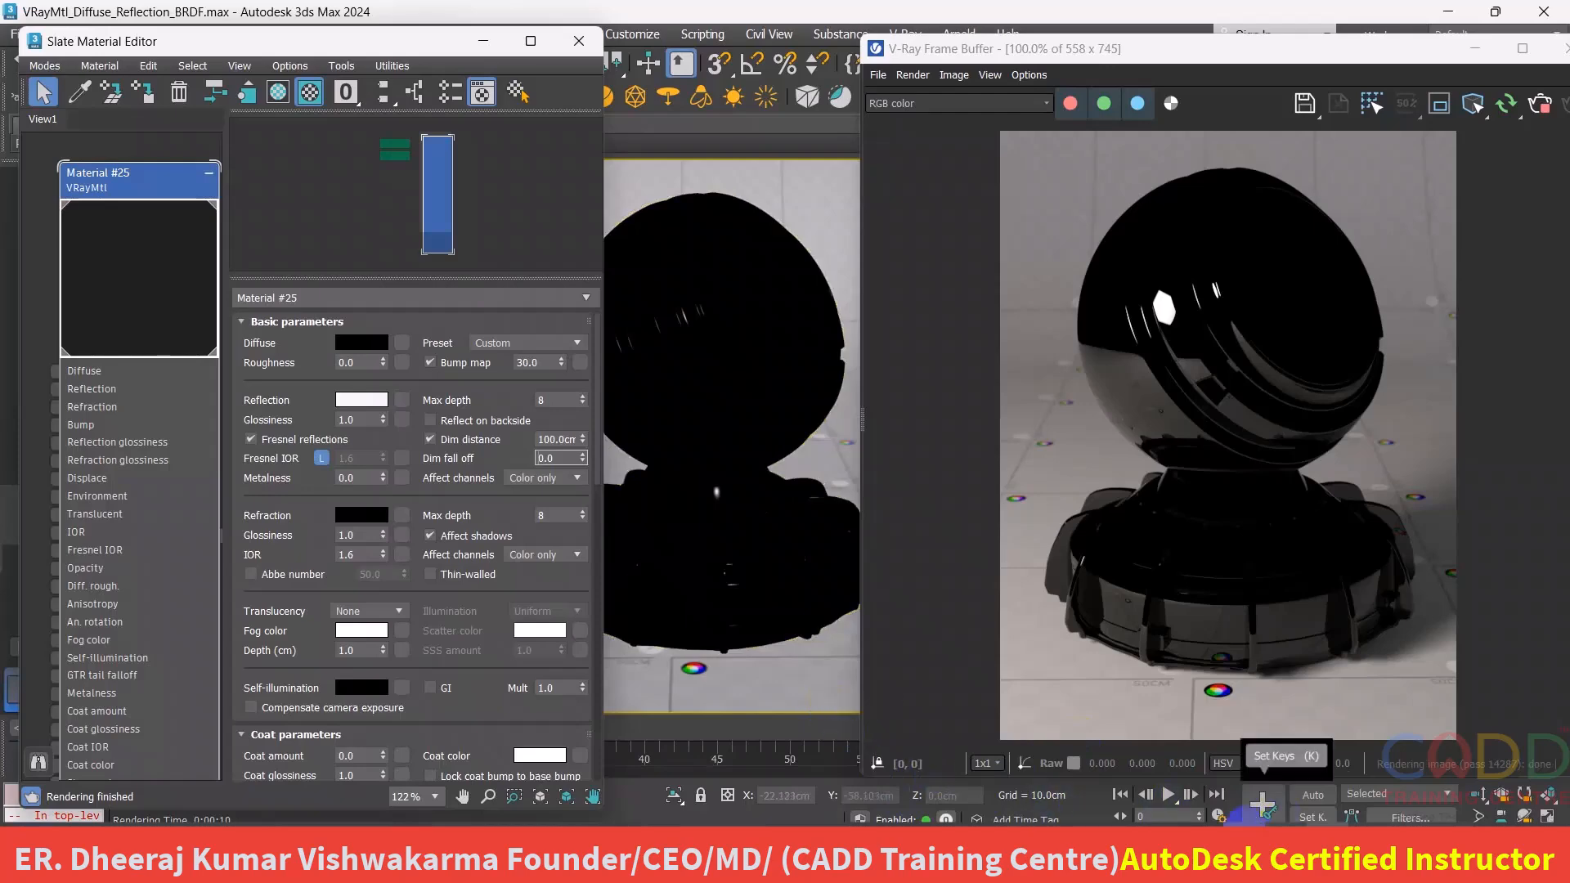
mouse_move(891, 862)
mouse_move(759, 862)
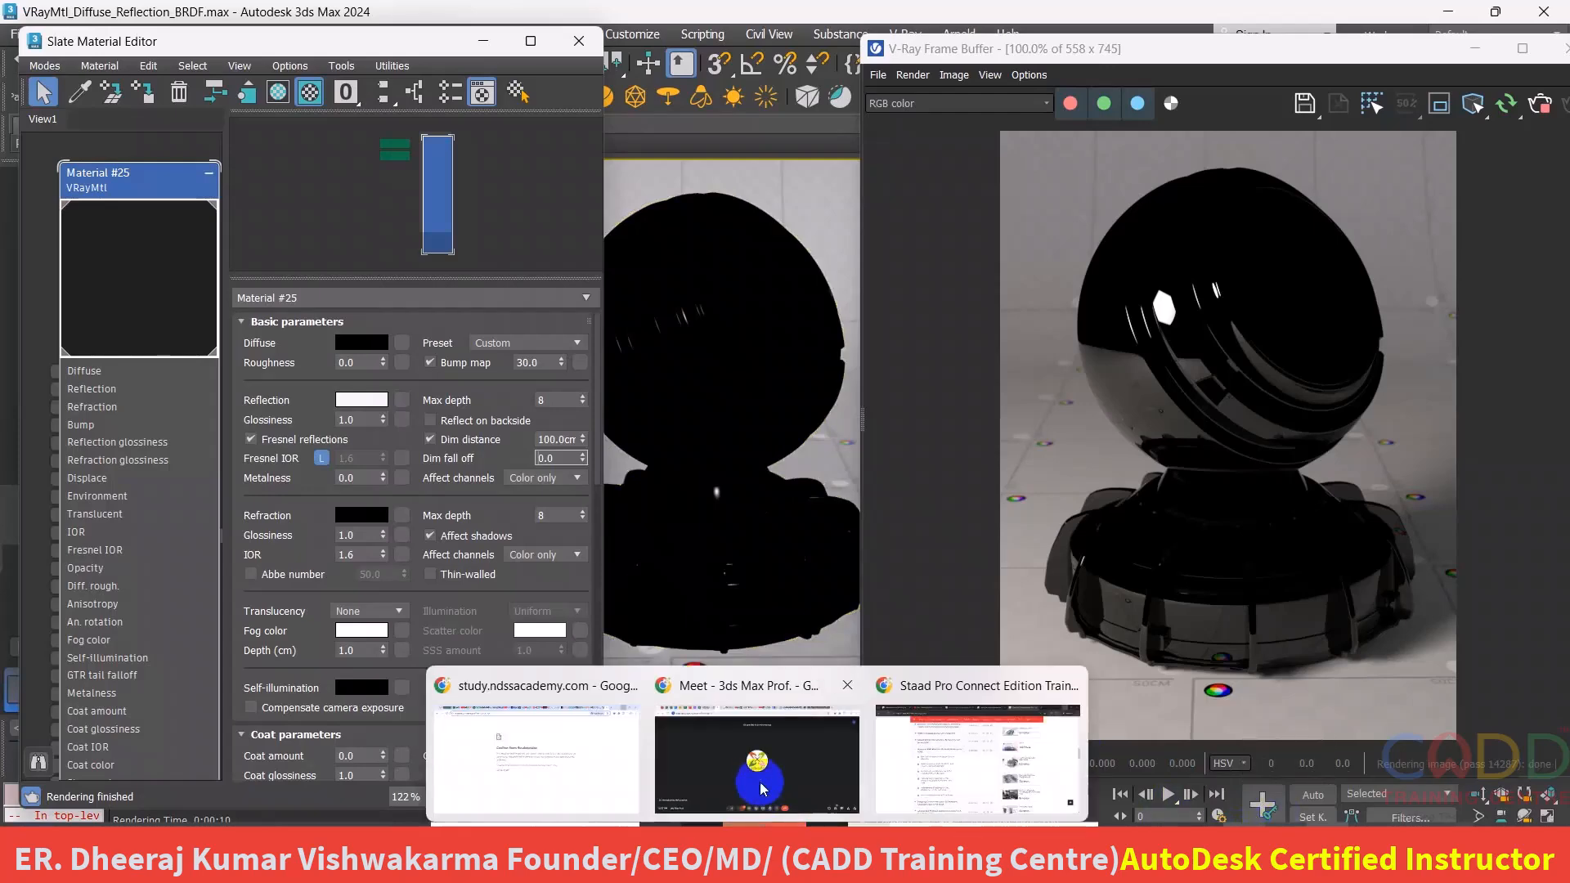
click(928, 744)
click(999, 793)
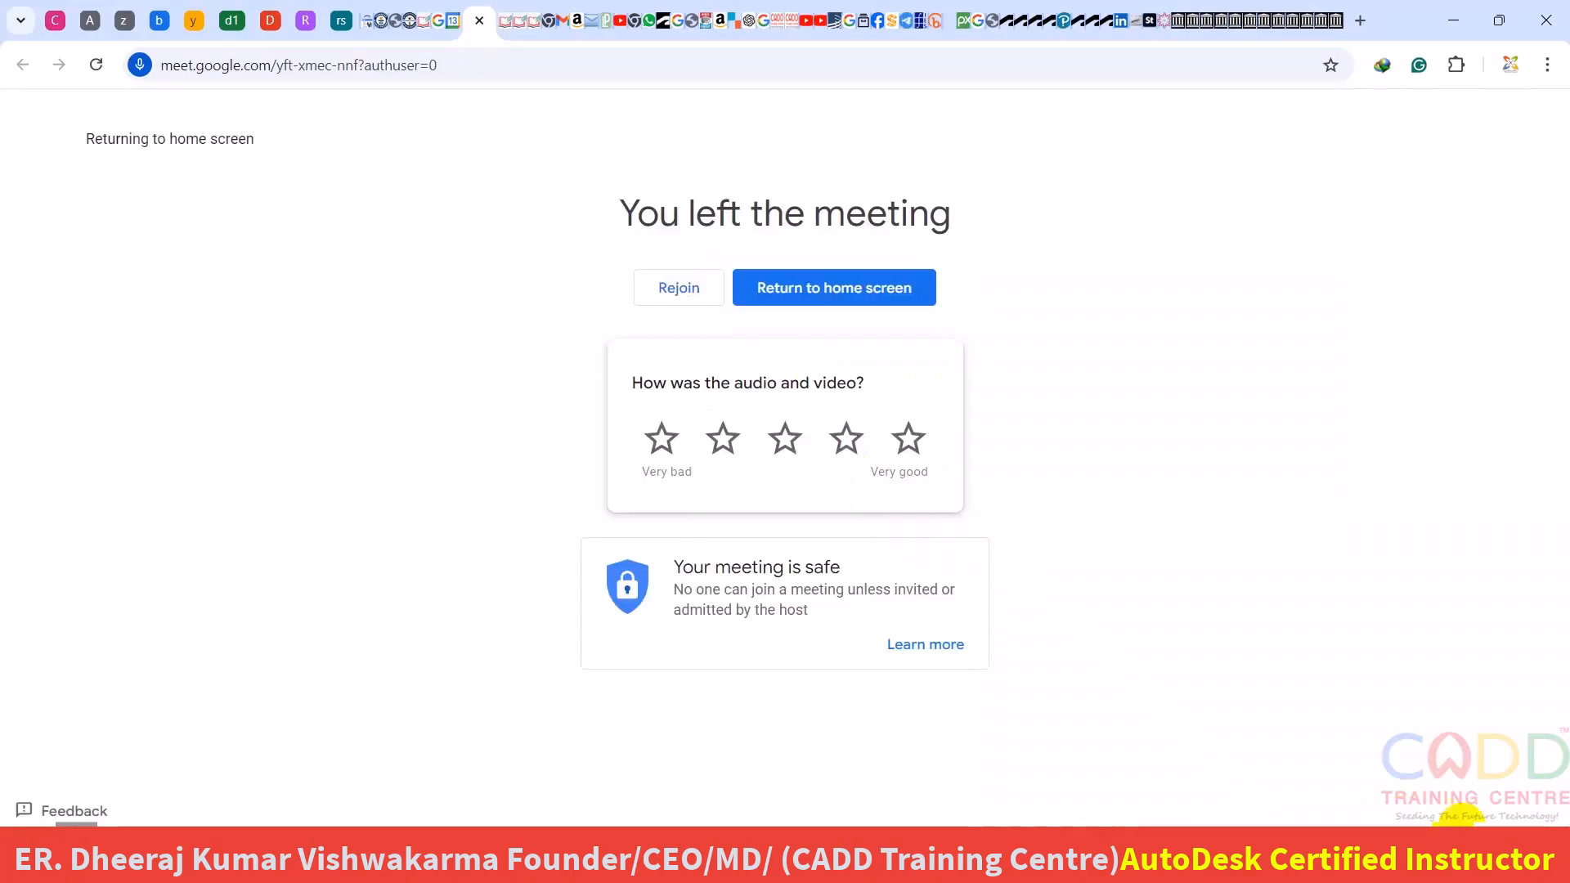